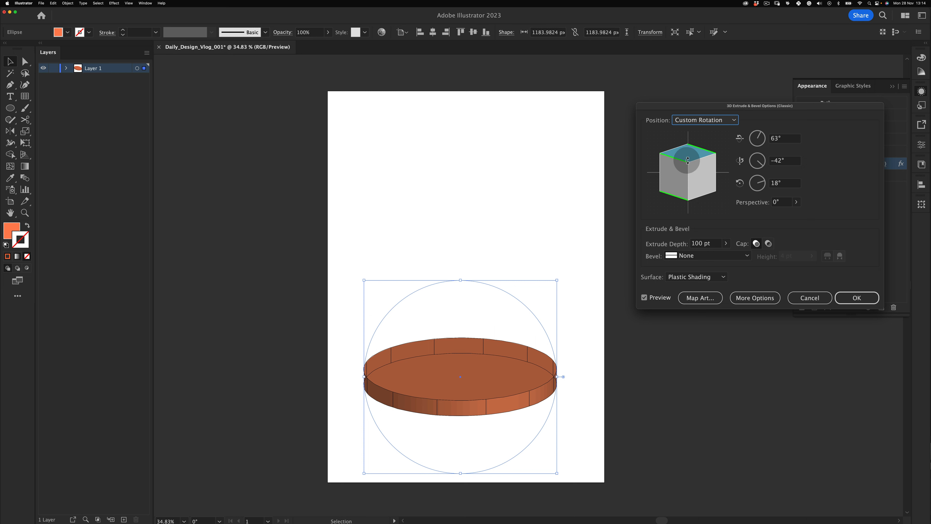
Set the disc's 3D Extrude & Bevel rotation to 57° on X, −40° on Y and 23° on Z, and apply it.
left_click_drag(682, 160, 705, 162)
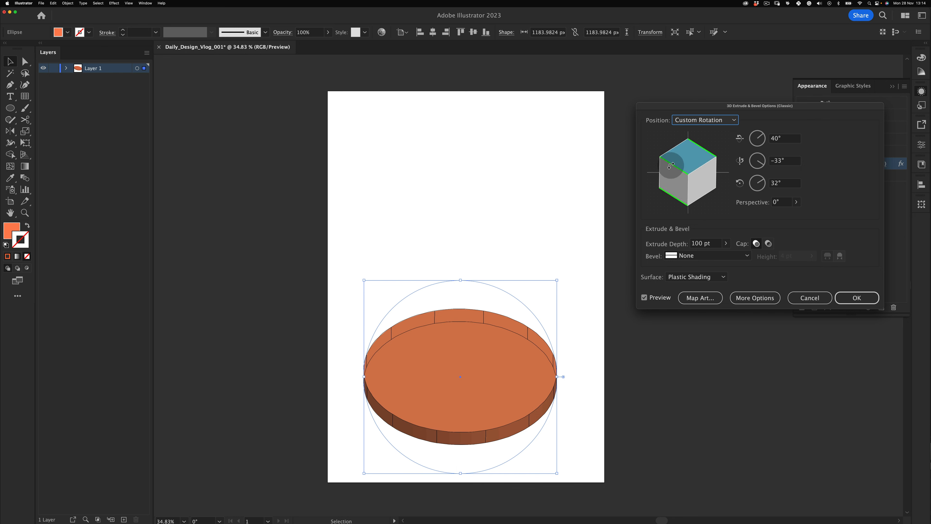
left_click(795, 202)
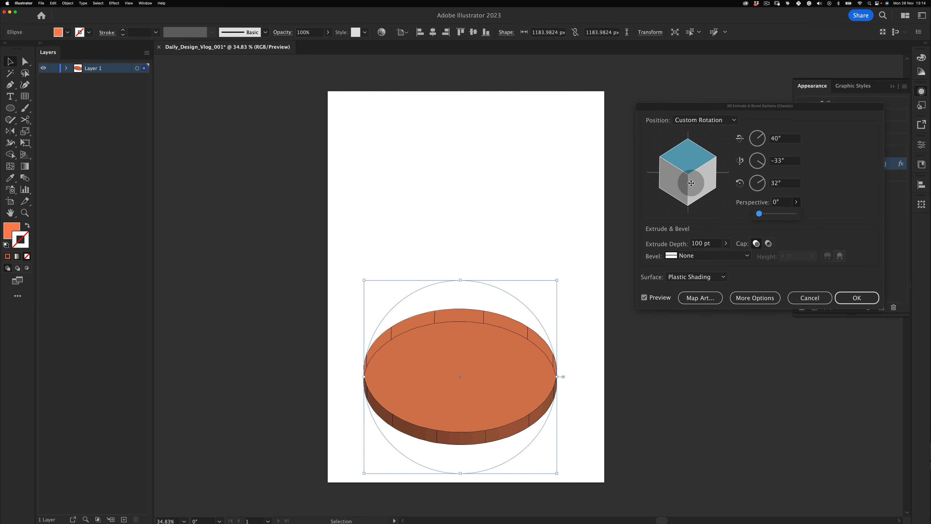
mouse_move(696, 181)
left_mouse_down()
mouse_move(675, 165)
mouse_move(707, 179)
mouse_move(694, 181)
left_mouse_up()
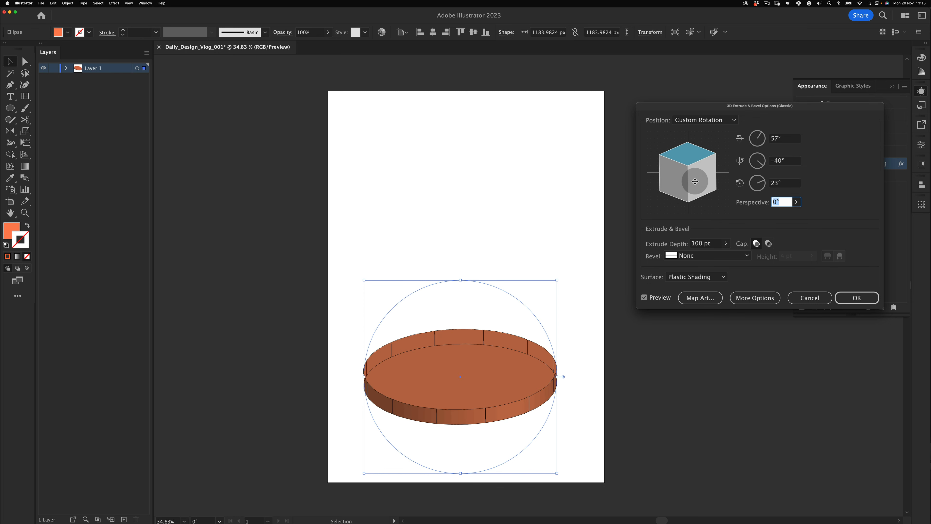
left_click(851, 295)
key("v")
left_click(589, 424)
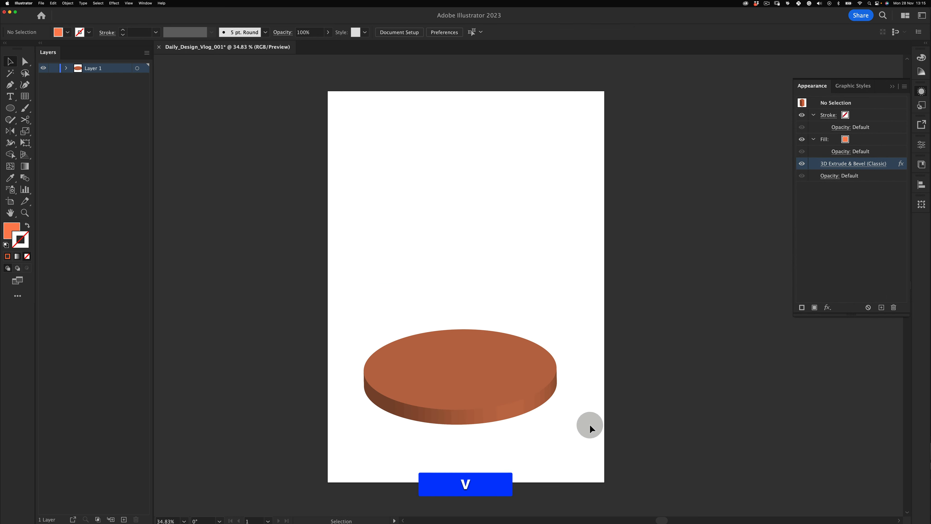
Duplicate the disc directly above the original and rotate the copy in 3D so it slopes down toward the right.
left_click_drag(454, 375, 482, 340)
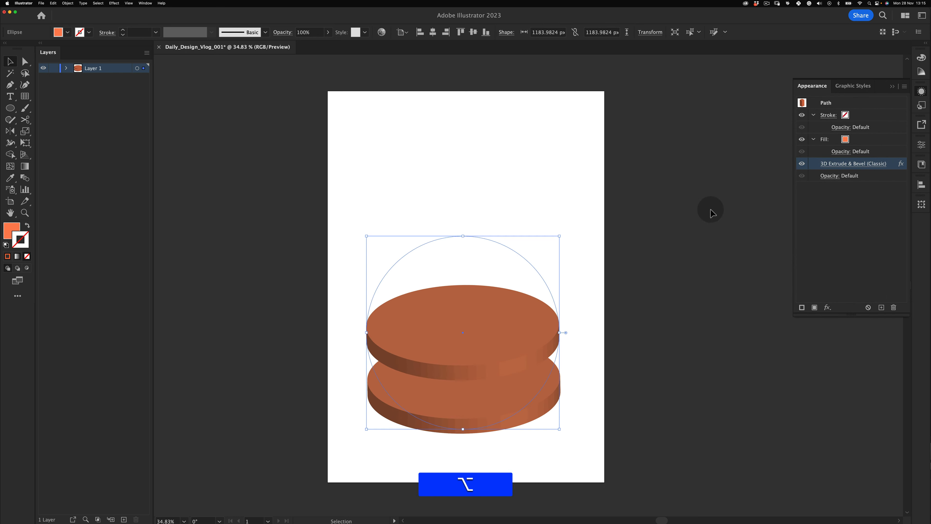
left_click(854, 163)
mouse_move(699, 146)
left_mouse_down()
mouse_move(704, 185)
mouse_move(694, 160)
left_mouse_up()
left_click(856, 297)
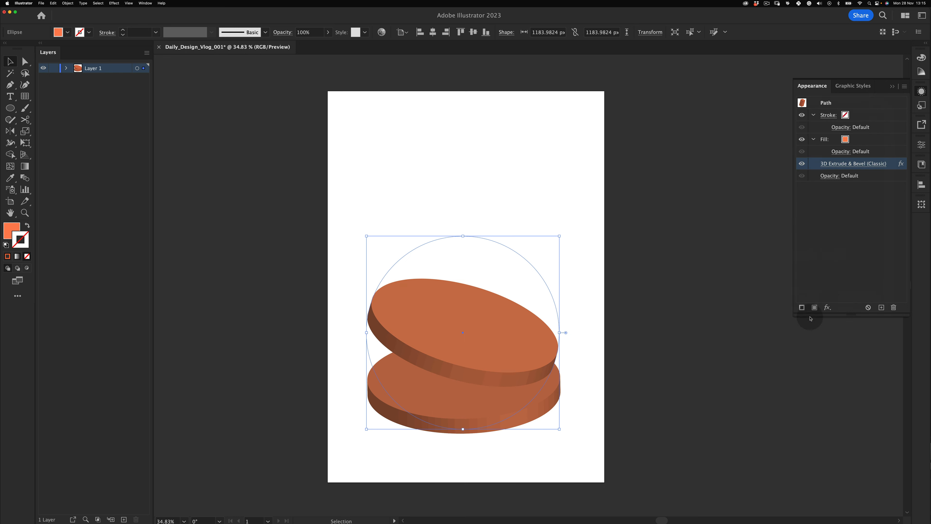
key("v")
left_click(613, 380)
left_click_drag(451, 409, 499, 368)
key("super+z")
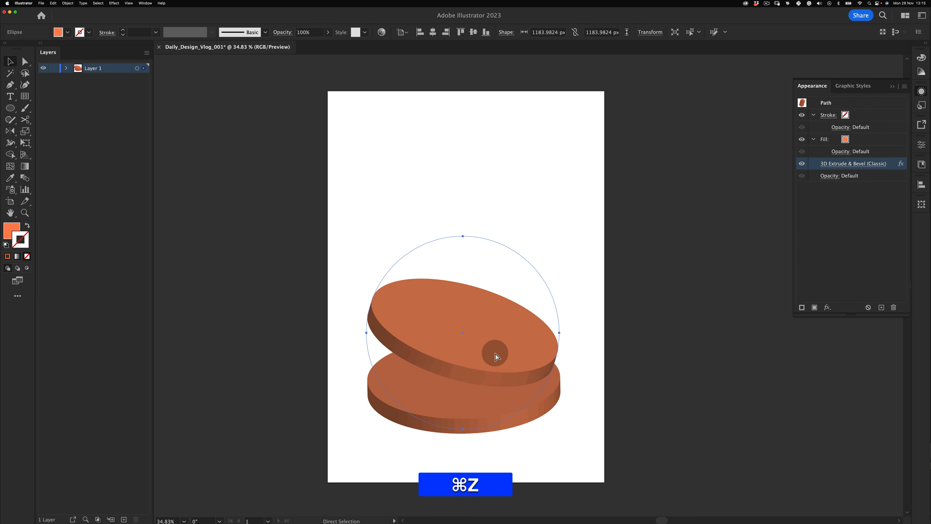
left_click_drag(463, 238, 463, 225)
key("super+x")
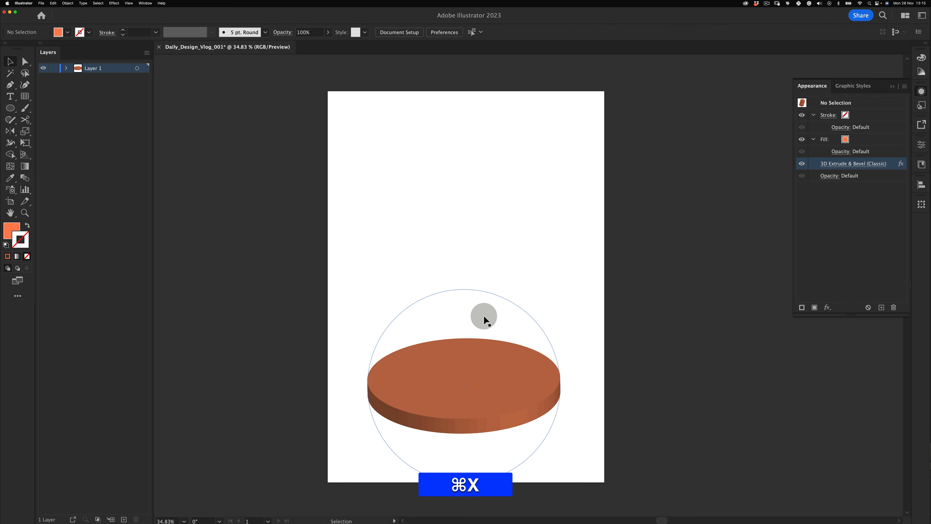
left_click(54, 3)
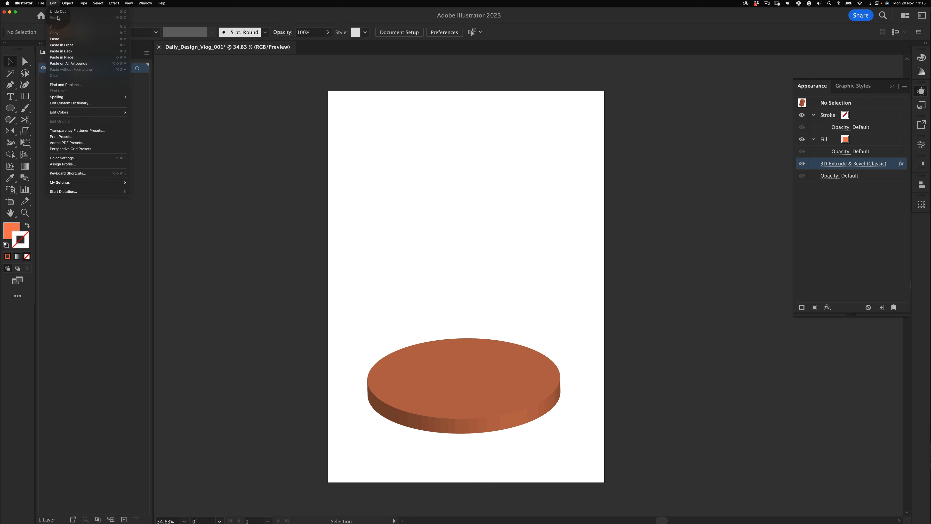
left_click(74, 12)
left_click(513, 257)
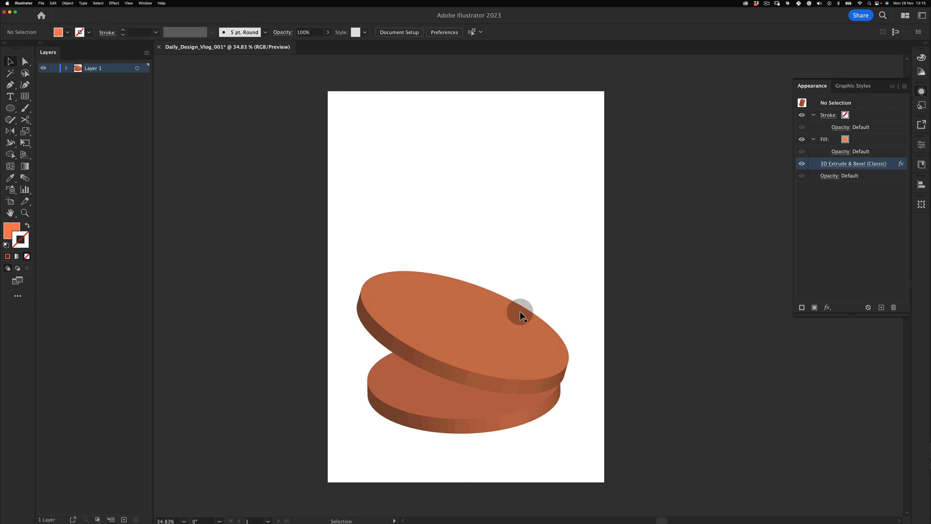
left_click(437, 419)
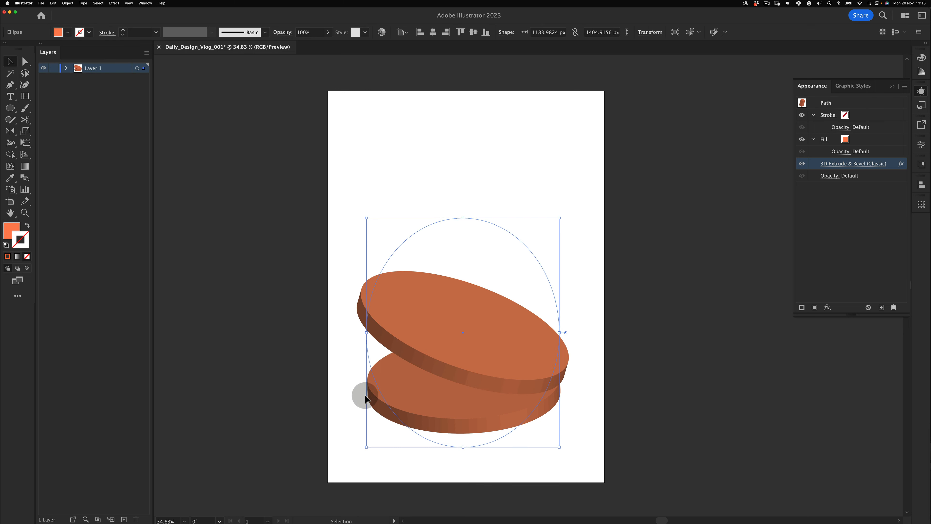
left_click(342, 436)
left_click(368, 400)
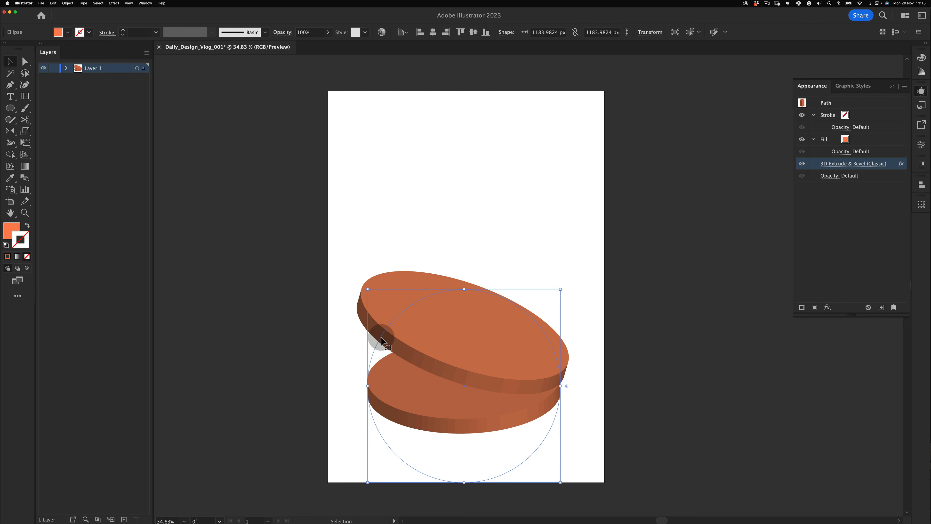
left_click(433, 259)
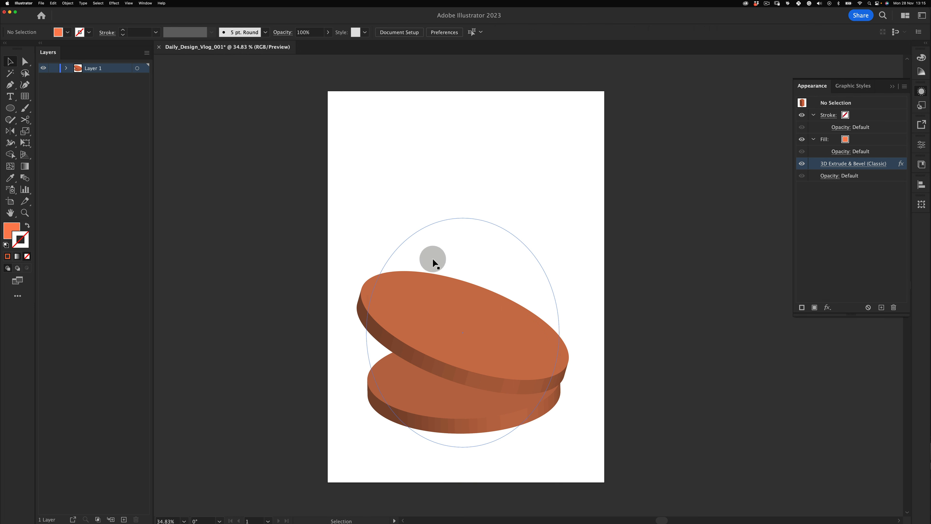
key("super+z")
key("super+z")
key("super+z")
key("super+z")
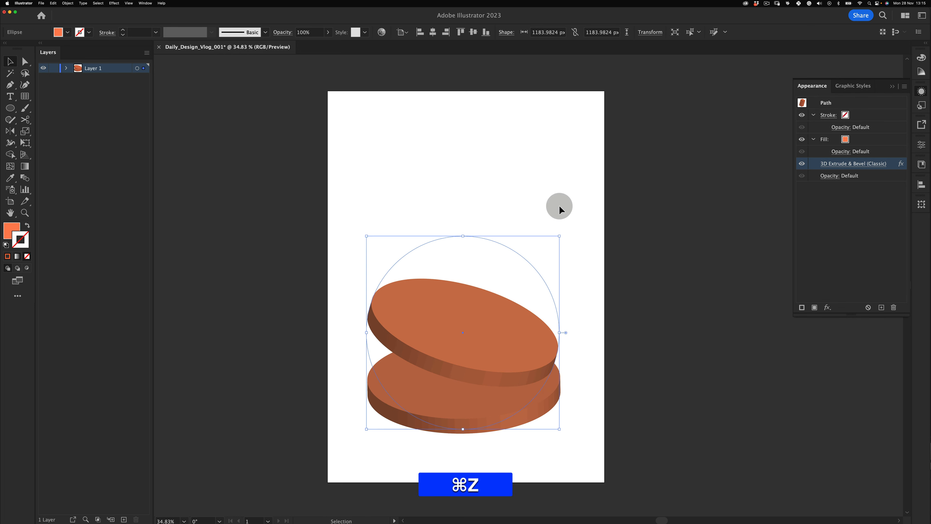
Scale both discs up together proportionally from their centre, making each ellipse about 1346 px wide.
left_click_drag(564, 295, 436, 379)
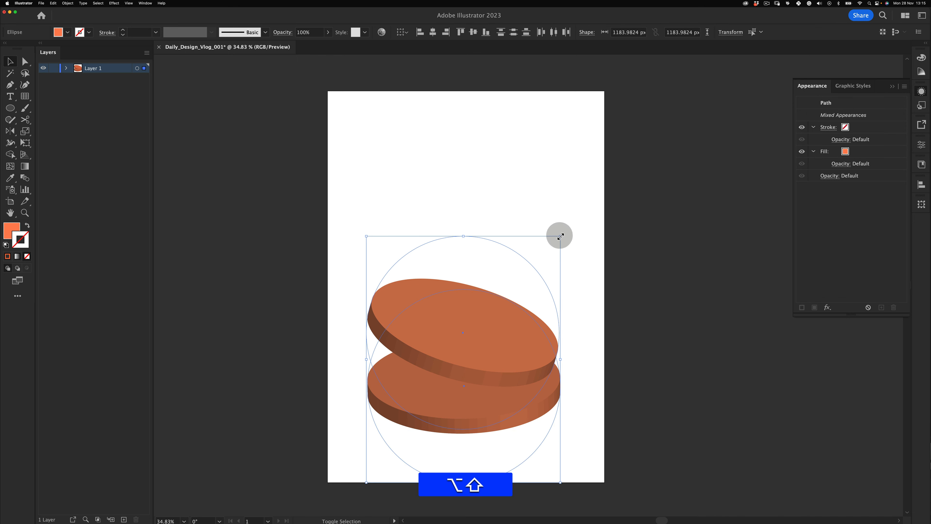
left_click_drag(561, 237, 581, 221)
left_click(647, 246)
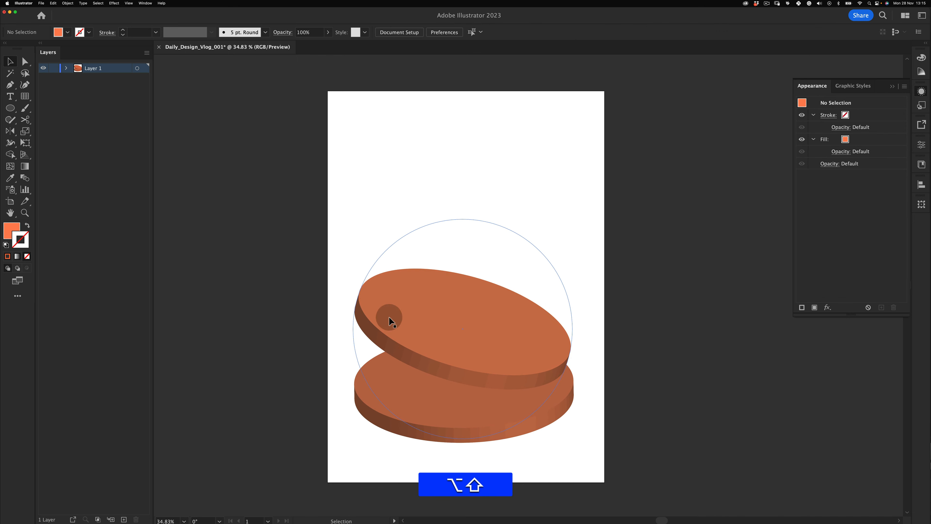
Stretch the upper disc's ellipse vertically from its centre to about 1580 px tall.
left_click(471, 278)
left_click(619, 214)
left_click(462, 287)
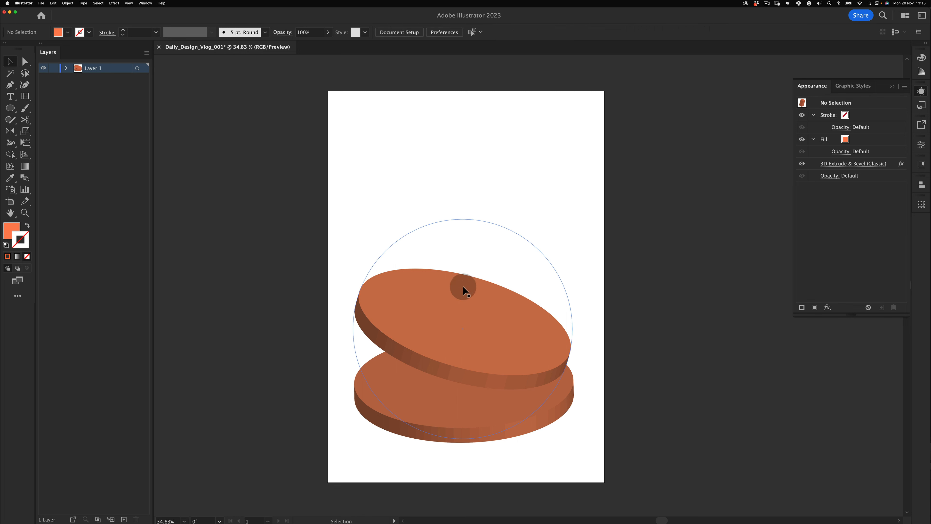
left_click_drag(461, 219, 461, 199)
key("alt+super+z")
Widen the bottom disc's ellipse from its centre until the disc nearly matches the upper disc's width.
left_click(356, 410)
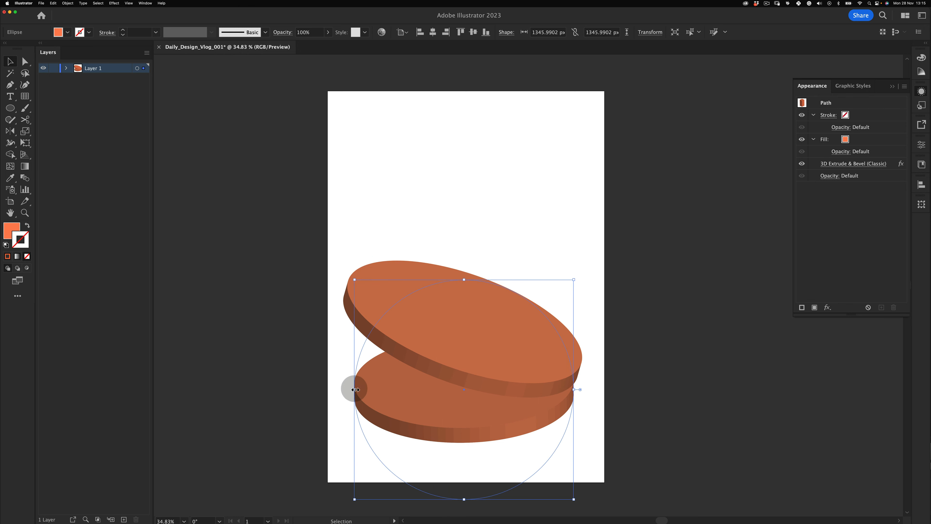
left_click_drag(354, 389, 336, 385)
key("v")
left_click(630, 283)
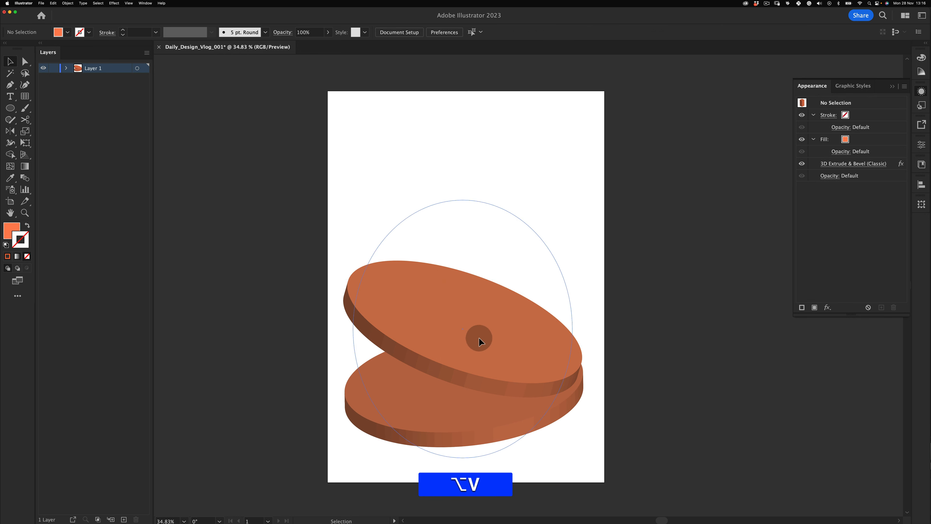
Shift the upper disc slightly right and adjust its 3D rotation so more of its top face shows.
left_click_drag(477, 338, 483, 338)
key("v")
left_click(624, 257)
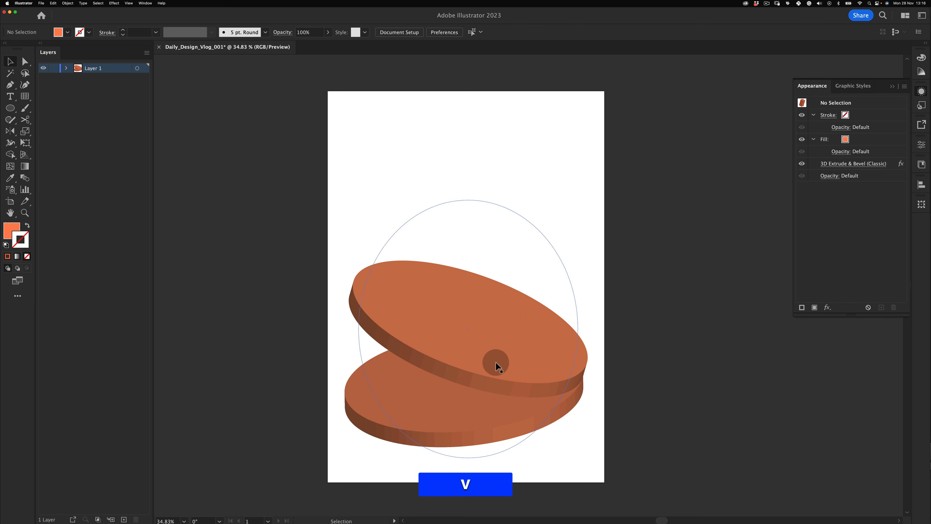
left_click(495, 361)
left_click(849, 163)
left_click_drag(685, 162, 701, 178)
left_click(857, 297)
key("v")
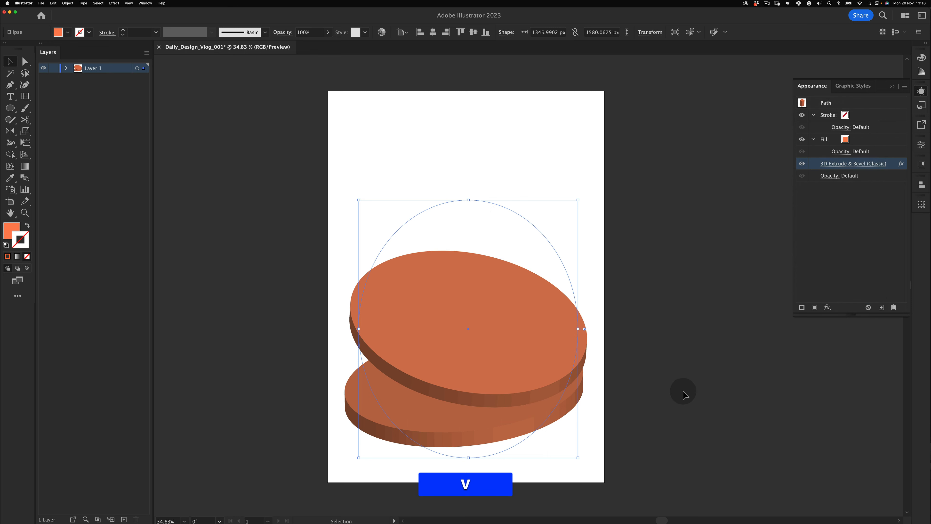
Narrow the upper disc's ellipse from its centre to about 1100 px wide.
left_click(684, 393)
left_click(493, 352)
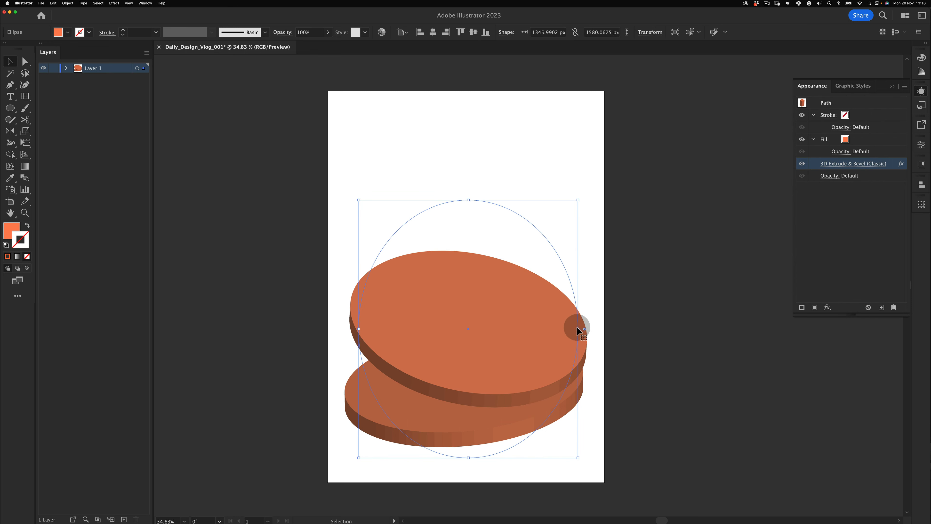
left_click_drag(578, 330, 484, 304)
key("super+z")
key("alt+super+z")
key("v")
left_click(631, 263)
Duplicate the upper disc above the stack and set the copy's 3D rotation to 39° X, −48° Y and 51° Z.
left_click(695, 336)
left_click(843, 163)
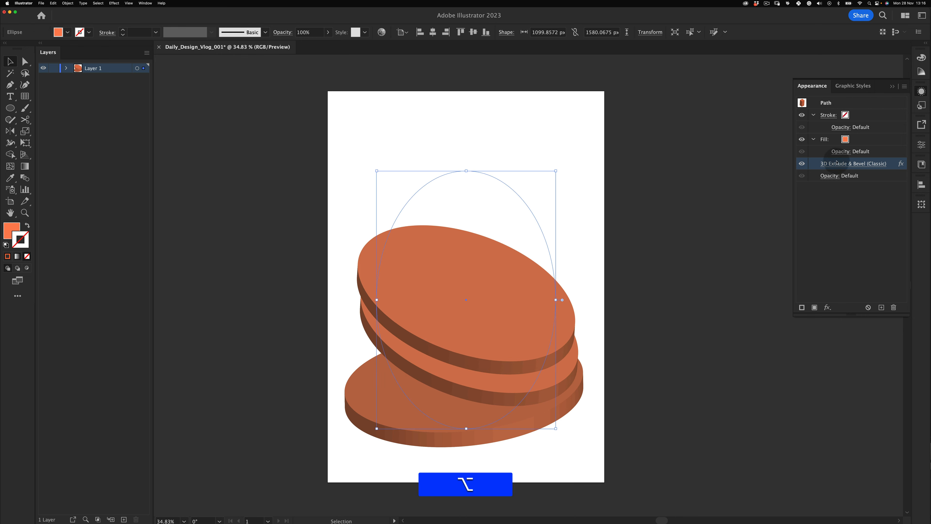
left_click_drag(687, 153, 680, 187)
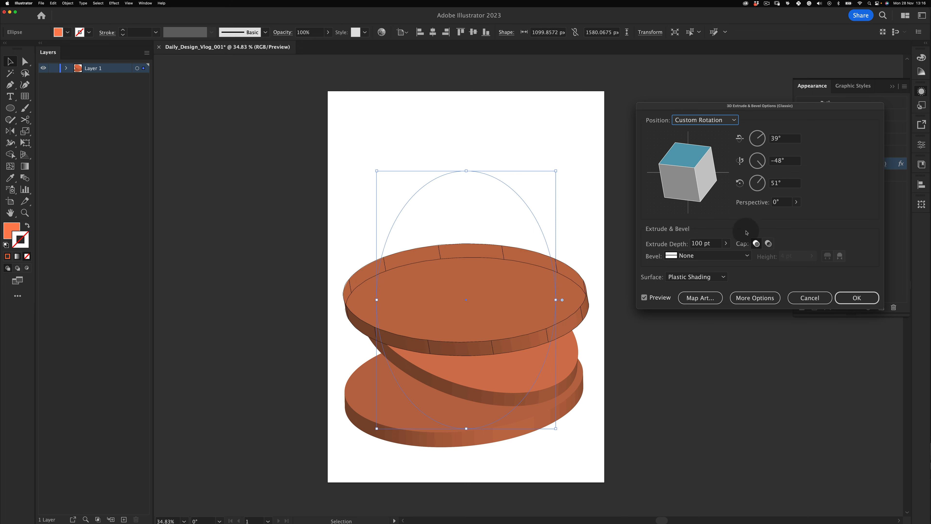
left_click(857, 298)
Reposition the top disc over the stack and shorten its ellipse so the disc becomes slightly narrower.
mouse_move(476, 319)
left_mouse_down()
mouse_move(502, 319)
mouse_move(490, 313)
left_mouse_up()
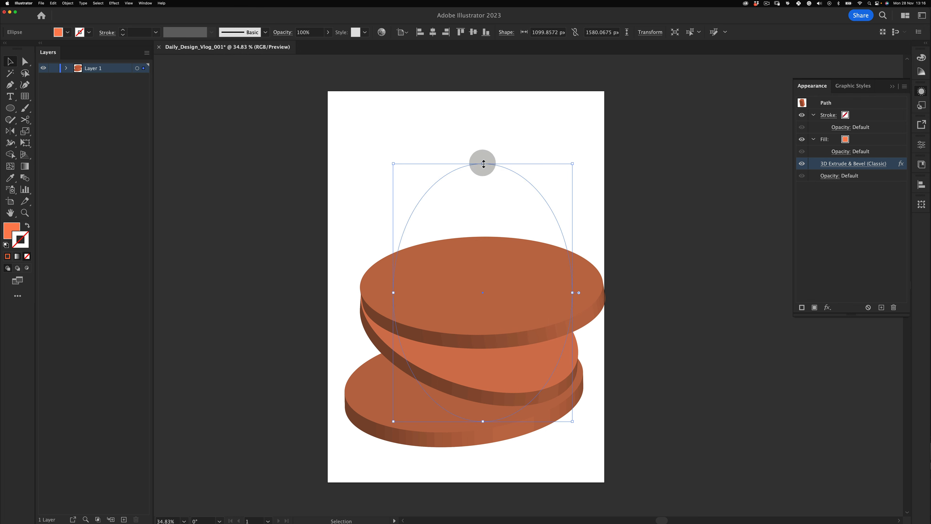
left_click_drag(484, 164, 483, 162)
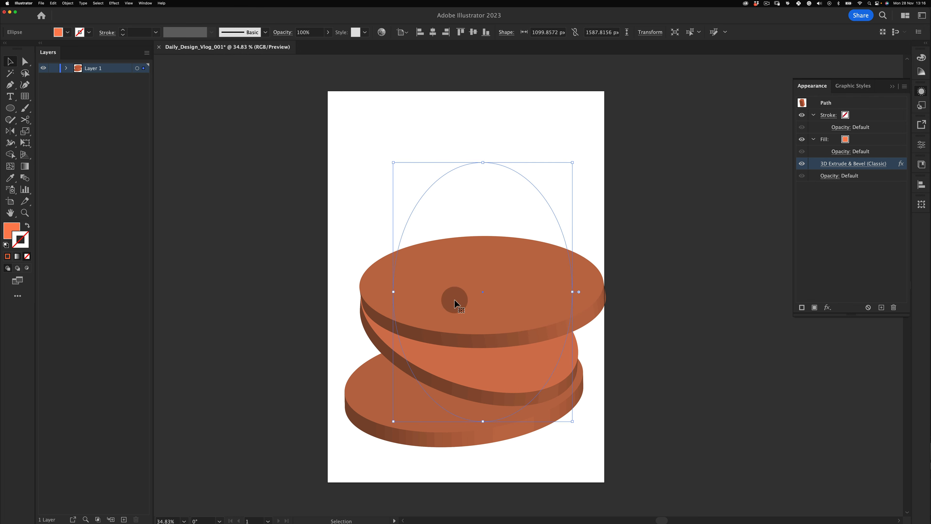
mouse_move(482, 163)
left_mouse_down()
mouse_move(482, 204)
mouse_move(483, 167)
mouse_move(482, 177)
left_mouse_up()
left_click_drag(516, 291, 573, 286)
key("super+z")
left_click_drag(475, 175, 472, 168)
key("alt+v")
Move all three stacked discs together slightly down and left on the artboard.
left_click_drag(650, 243, 421, 445)
left_click_drag(469, 368, 463, 387)
key("v")
left_click(641, 255)
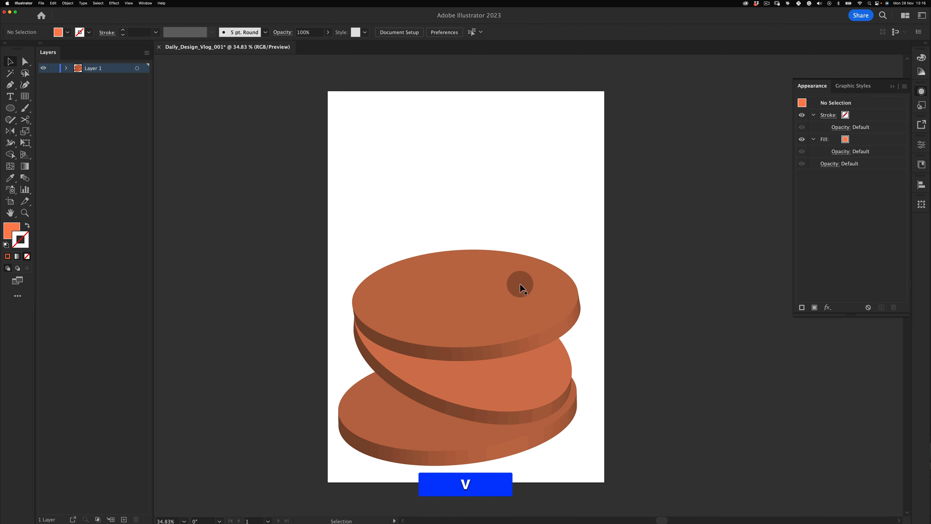
Lengthen the top disc's ellipse to about 1525 px tall and nudge the disc to the right.
left_click(520, 283)
left_click_drag(465, 185, 466, 181)
left_click_drag(472, 287, 479, 288)
key("v")
left_click(650, 264)
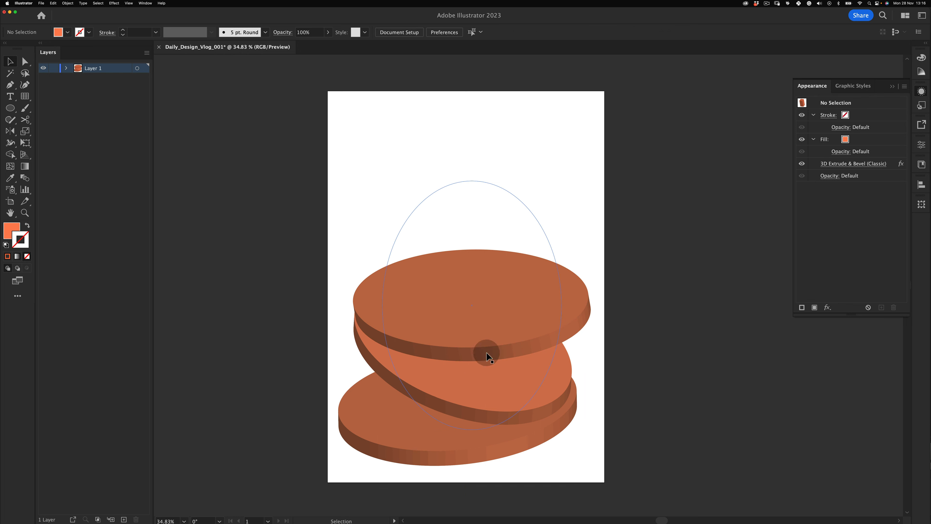
Set the top disc's 3D rotation to 47° on X, −48° on Y and 46° on Z.
left_click(486, 352)
left_click(844, 163)
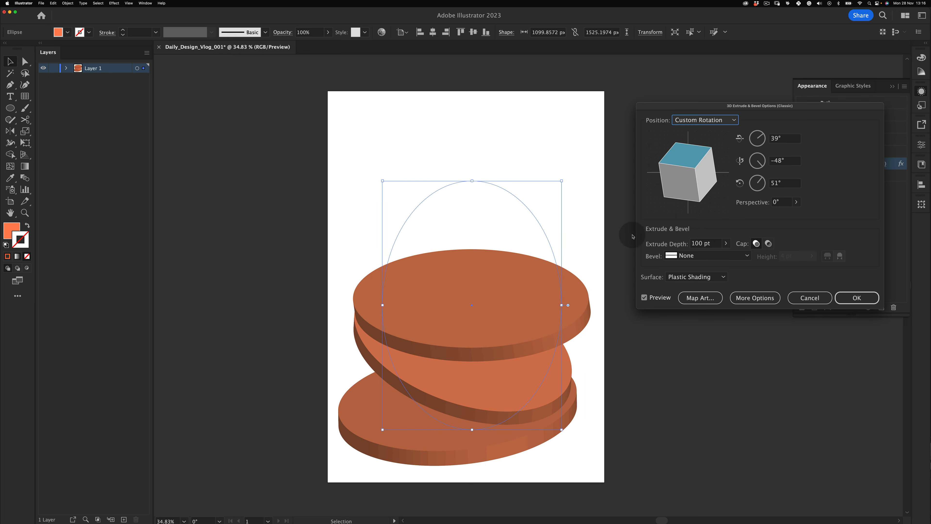
left_click_drag(681, 153, 702, 165)
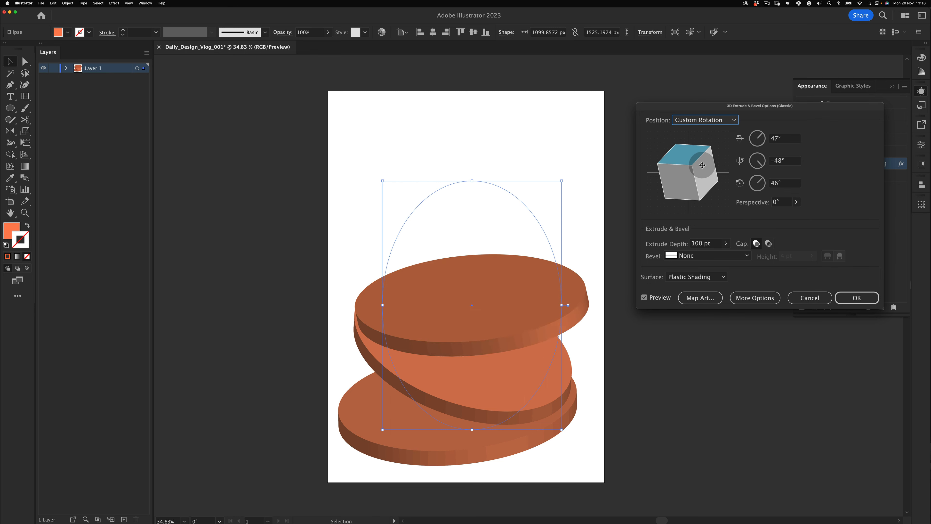
left_click(852, 301)
key("v")
left_click_drag(489, 380, 492, 299)
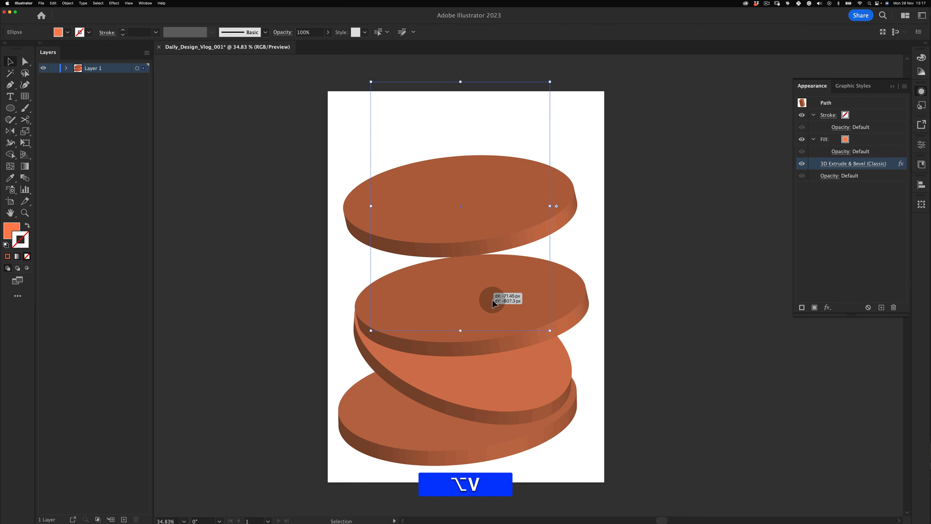
key("super+z")
left_click(646, 373)
left_click_drag(350, 368, 358, 316)
key("alt+super+z")
left_click(313, 388)
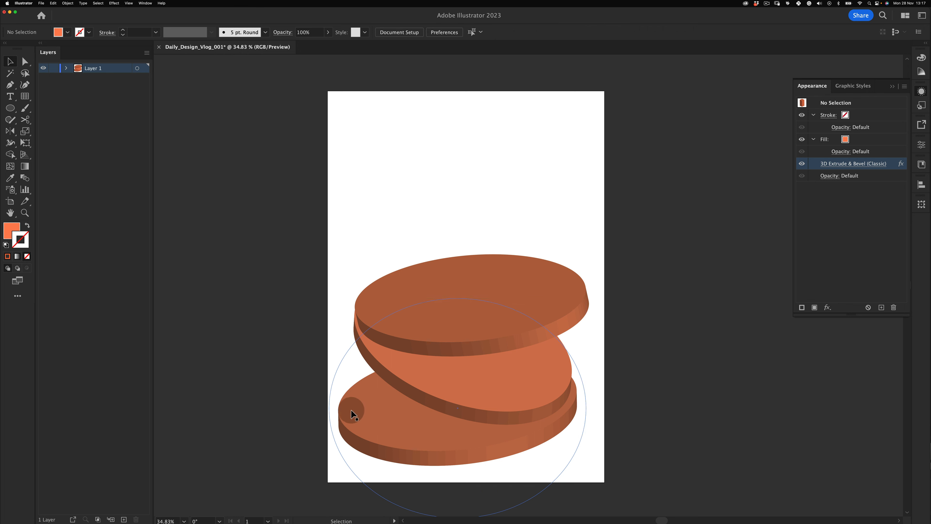
key("super+z")
Duplicate the second disc to the front above the stack and set the copy's 3D rotation to −6° X, −47° Y and 114° Z.
left_click_drag(362, 337, 367, 251)
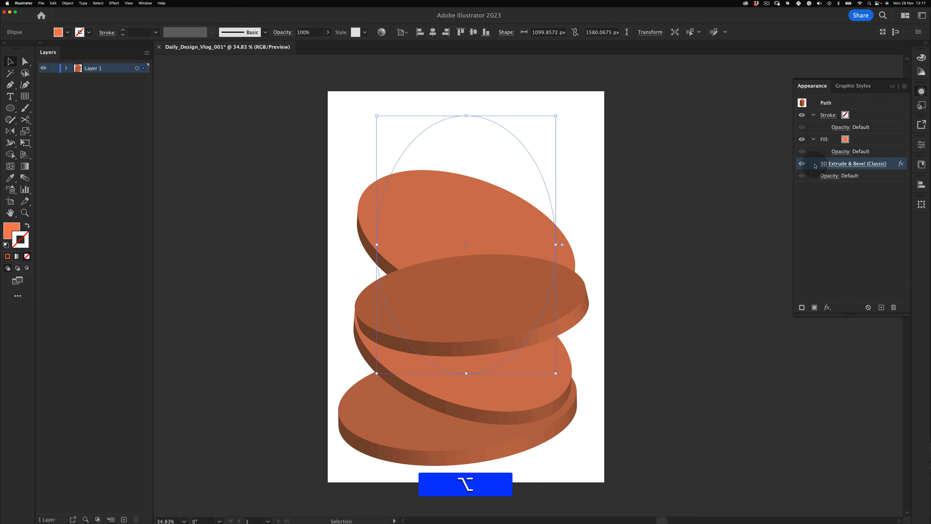
key("shift+super+bracketright")
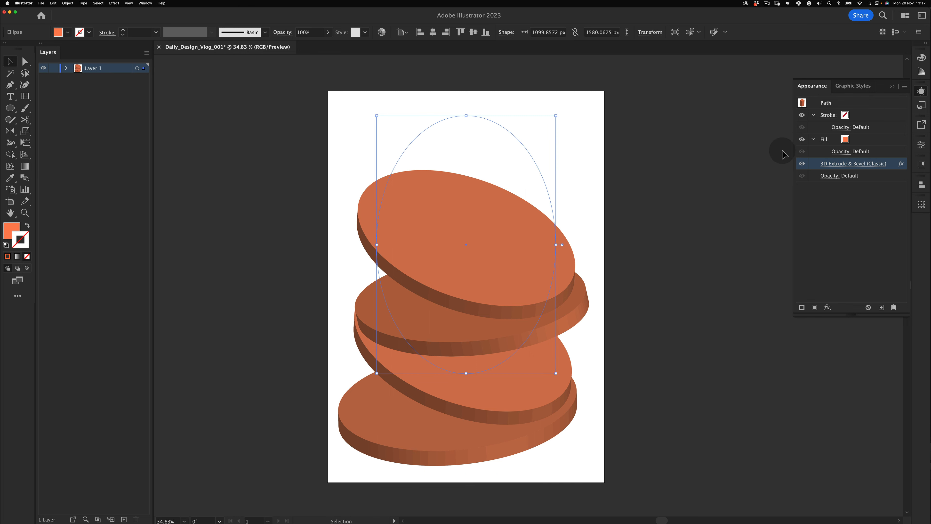
left_click(843, 163)
left_click_drag(662, 155, 698, 212)
left_click(849, 298)
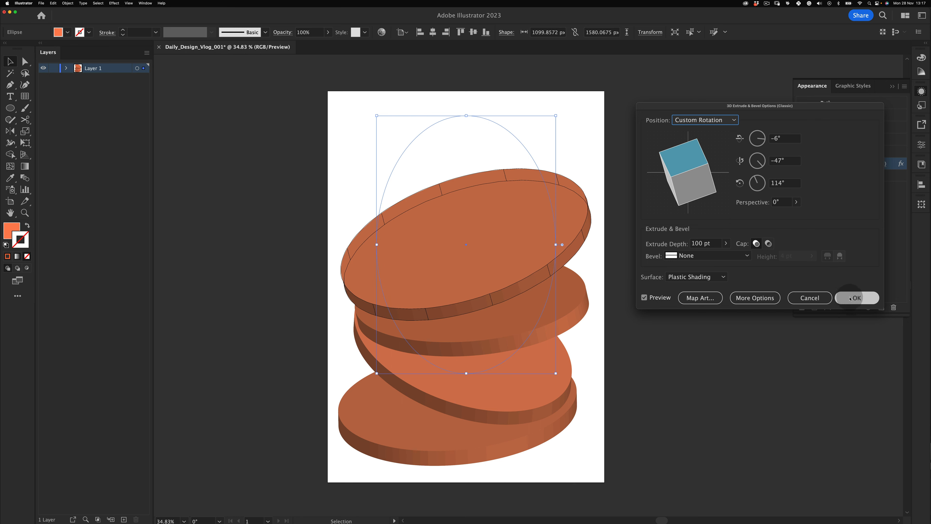
Set the top disc's 3D rotation to −37° X, −63° Y and 124° Z, and shorten its ellipse to about 1332 px tall.
left_click_drag(677, 156, 700, 181)
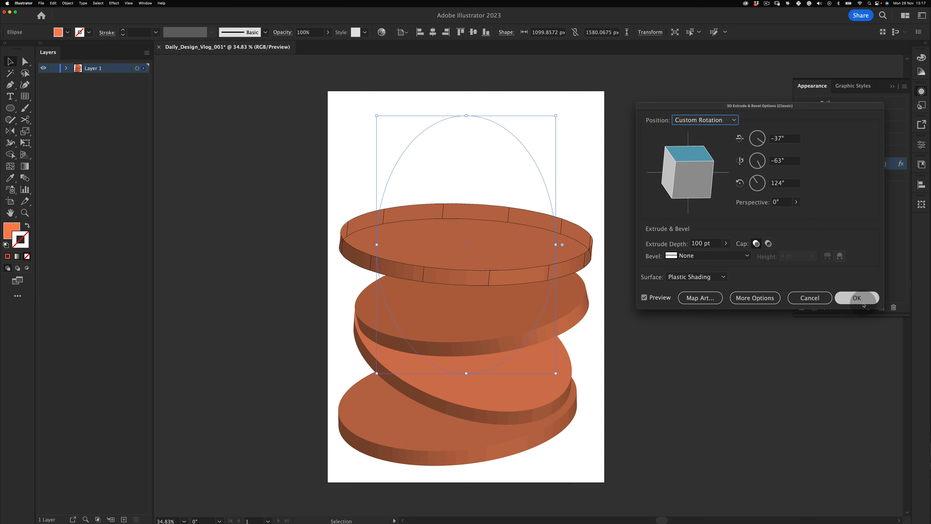
left_click(854, 298)
key("alt")
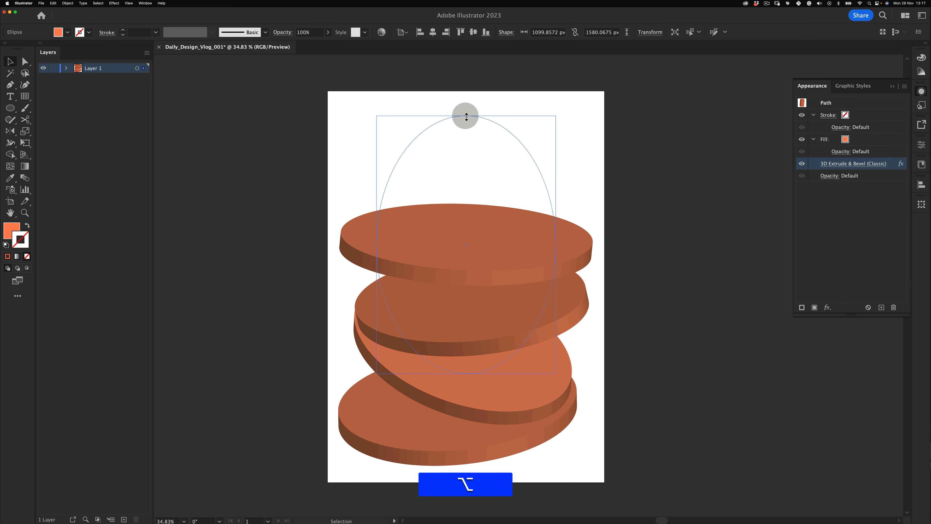
left_click_drag(466, 117, 466, 136)
left_click_drag(507, 230, 512, 254)
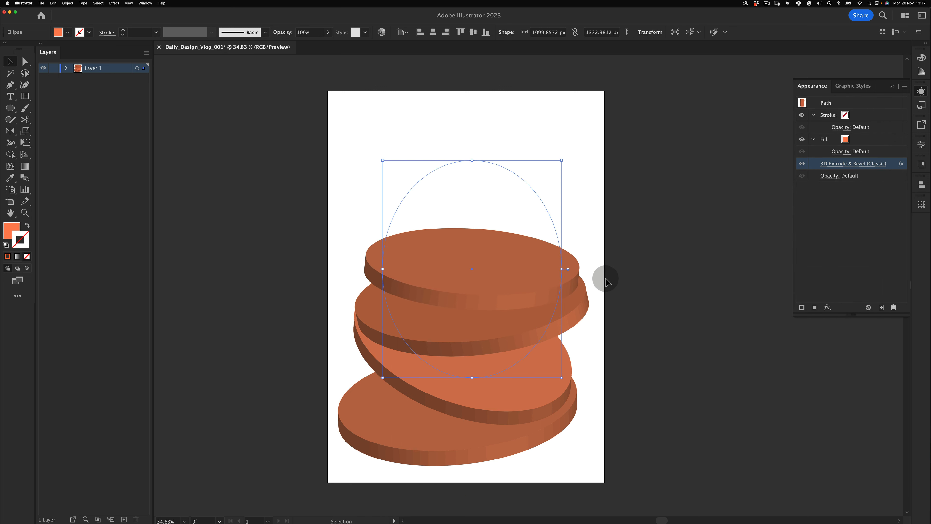
Set the top disc's 3D rotation to −16° X, −53° Y and 92° Z, and shift it slightly up and right.
left_click(853, 164)
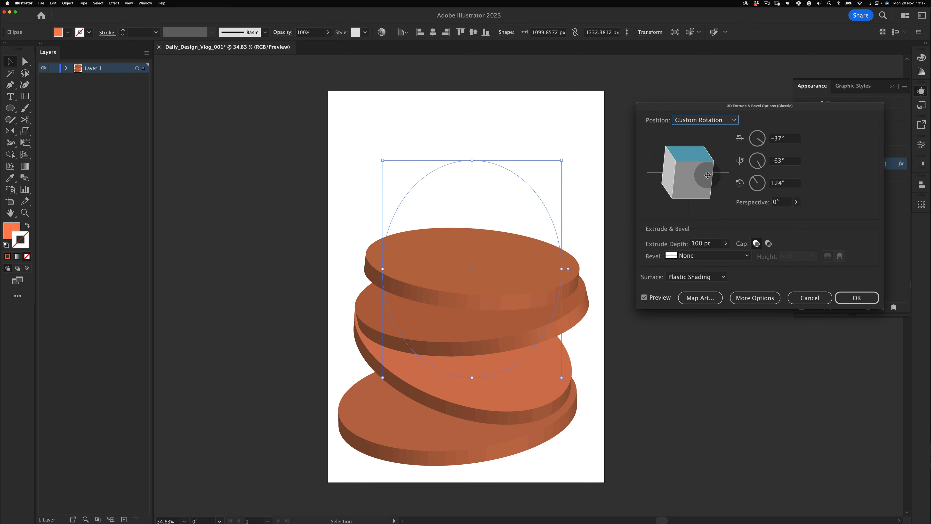
left_click_drag(708, 175, 707, 159)
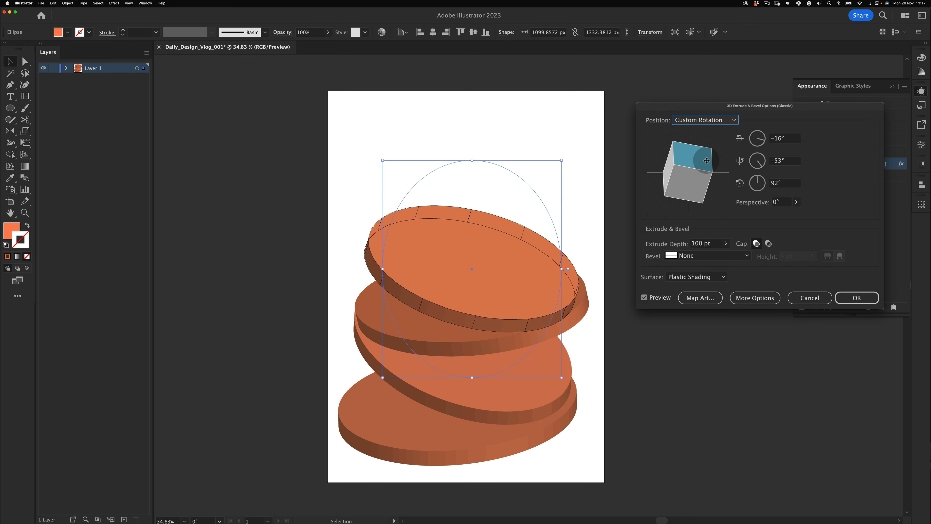
left_click(861, 293)
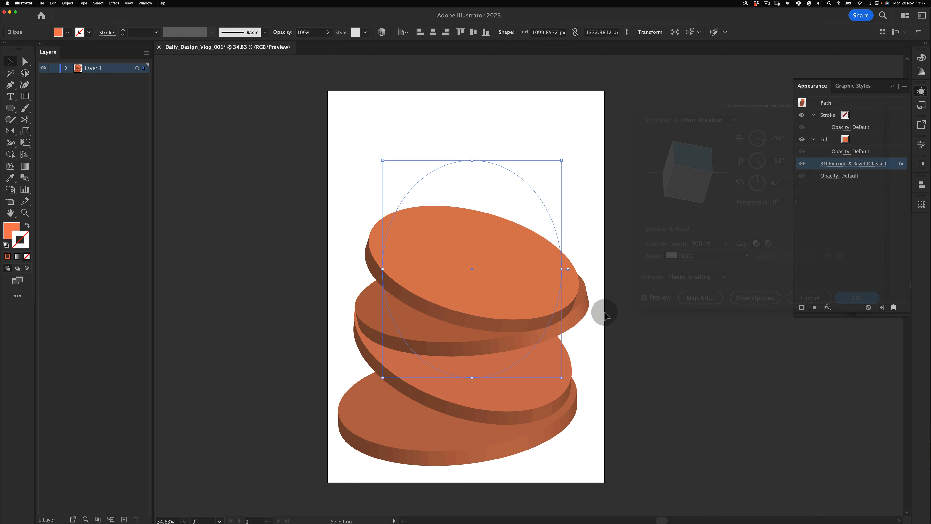
key("v")
left_click_drag(497, 281, 503, 272)
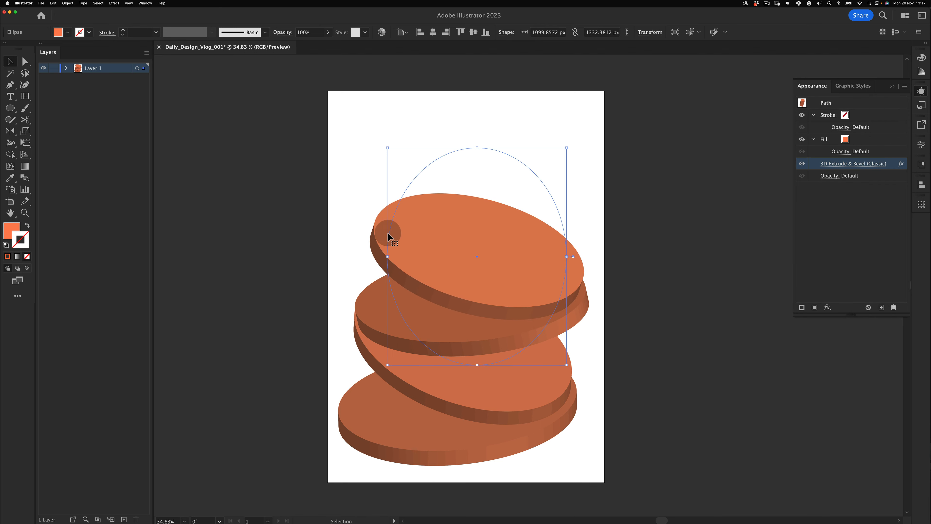
Lengthen the top disc's ellipse to about 1463 px tall and nudge the disc slightly to the left.
left_click_drag(476, 148, 474, 135)
key("super+z")
left_click_drag(497, 272, 490, 271)
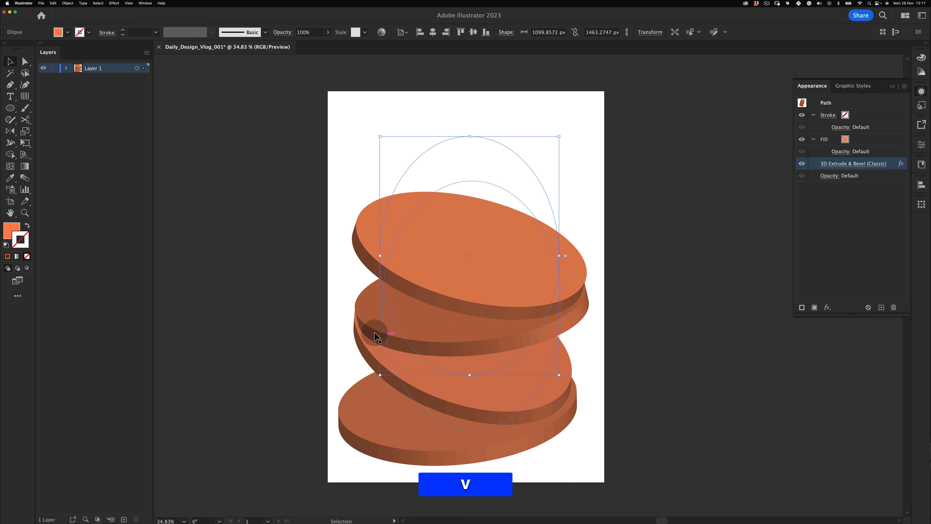
Duplicate the third disc above the stack, bring the copy to the front and nudge it slightly up and left.
left_click(295, 371)
left_click_drag(369, 307, 367, 230)
key("super+shift+bracketright")
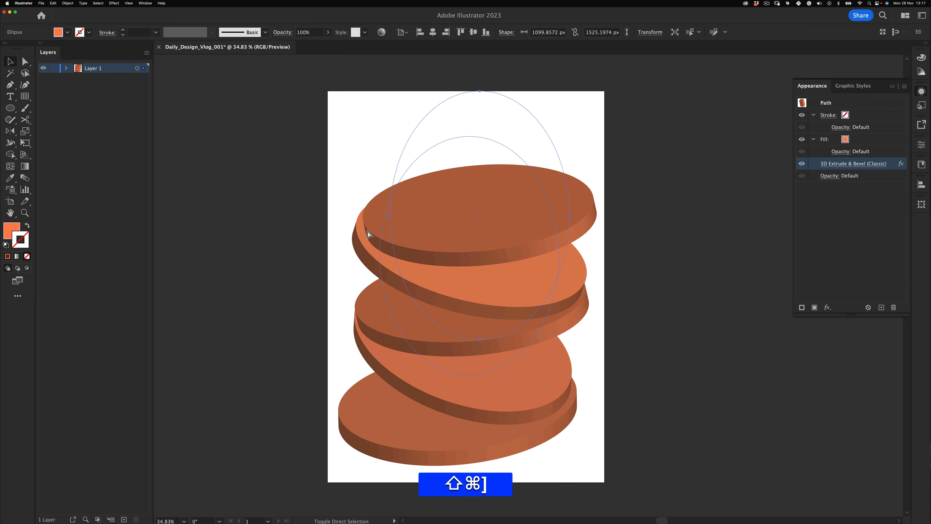
key("v")
left_click(596, 165)
left_click_drag(501, 217, 496, 214)
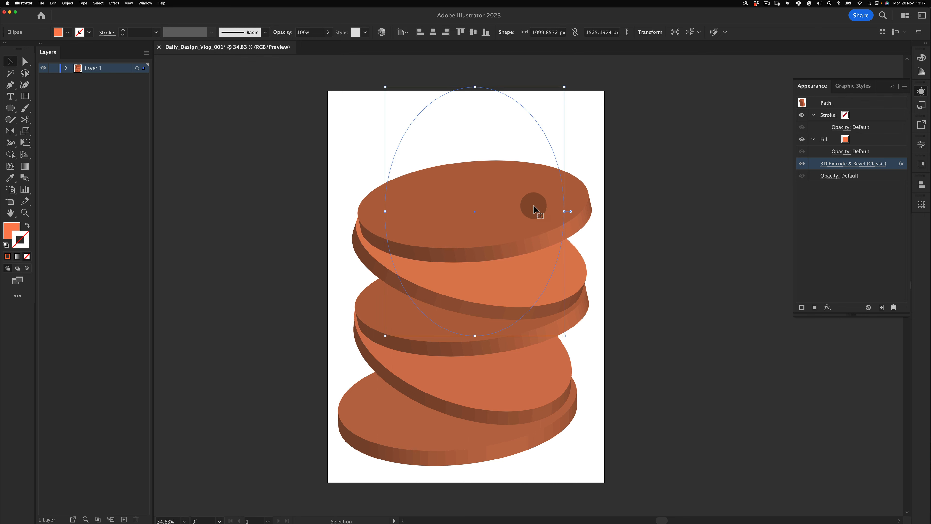
Try to move the stacked discs together on the artboard.
left_click_drag(332, 492, 443, 374)
key("super+z")
key("z")
key("v")
left_click_drag(596, 194, 413, 461)
left_click_drag(471, 364, 463, 361)
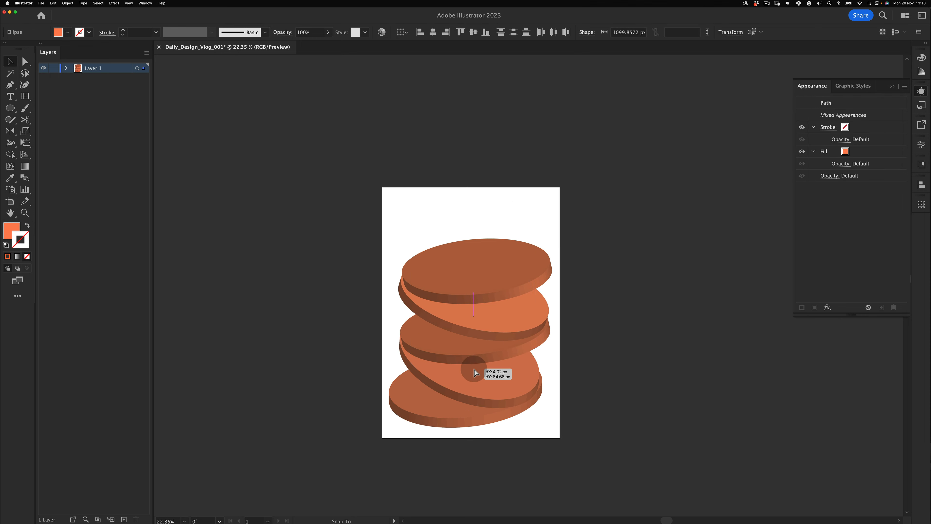
key("super+z")
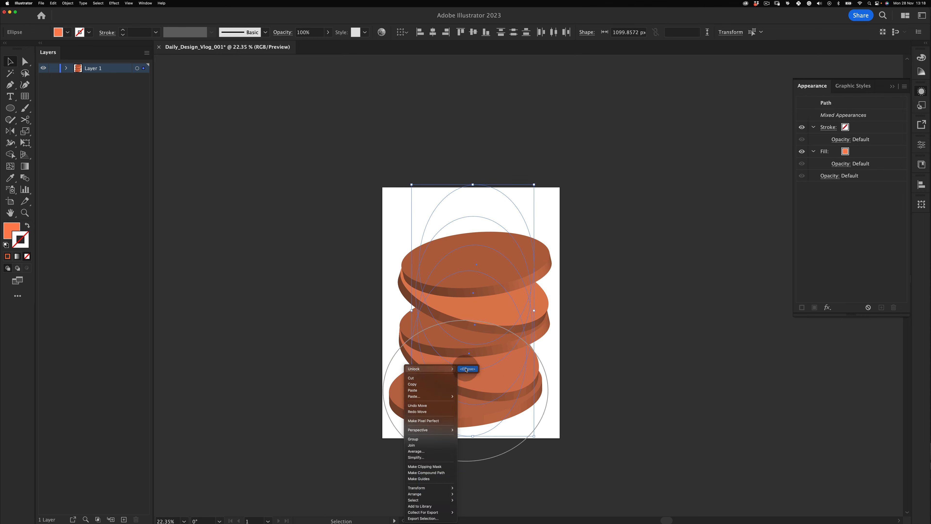
Unlock the locked disc and move the whole five-disc stack slightly down the artboard.
left_click(624, 314)
left_click(477, 353)
left_click_drag(477, 353, 477, 357)
left_click(546, 291)
key("v")
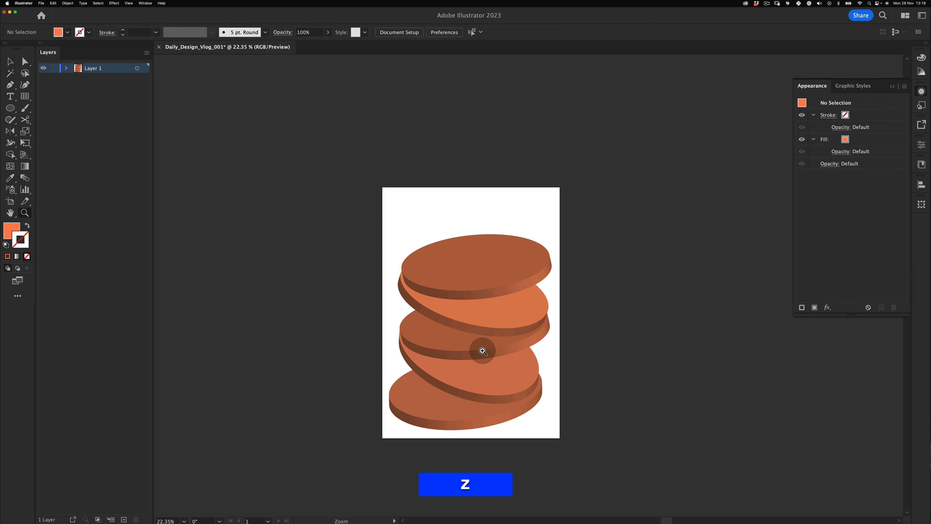
left_click(482, 351)
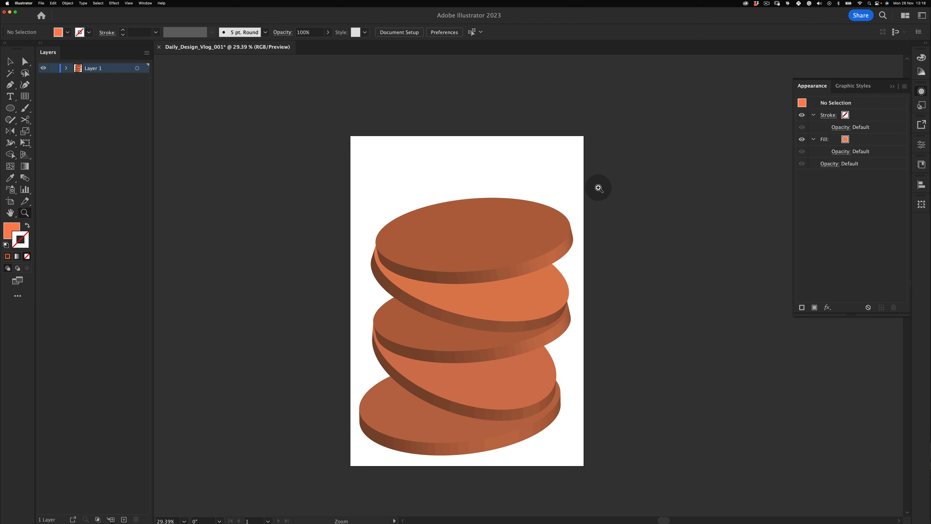
key("v")
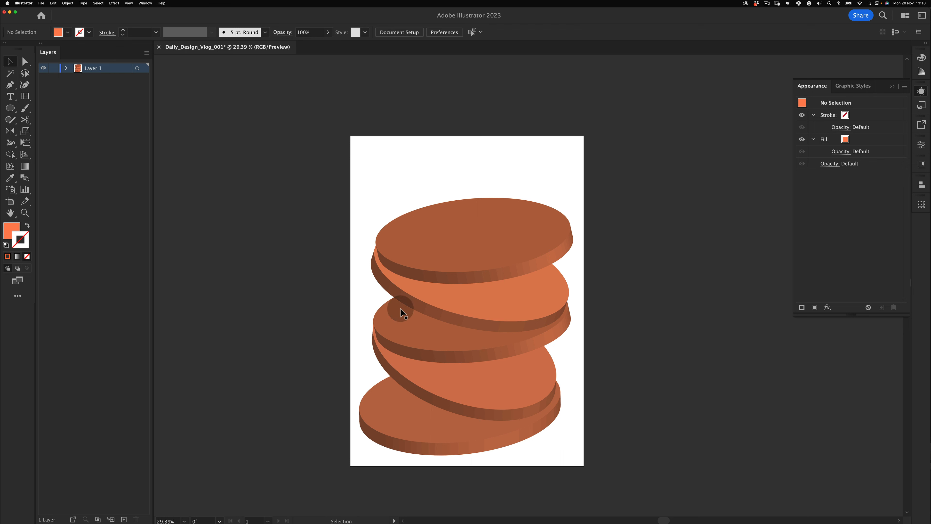
Lock the top disc and duplicate the bright tilted disc beneath it to the top of the stack, in front of all others.
left_click(487, 237)
key("super+2")
left_click_drag(560, 296, 555, 225)
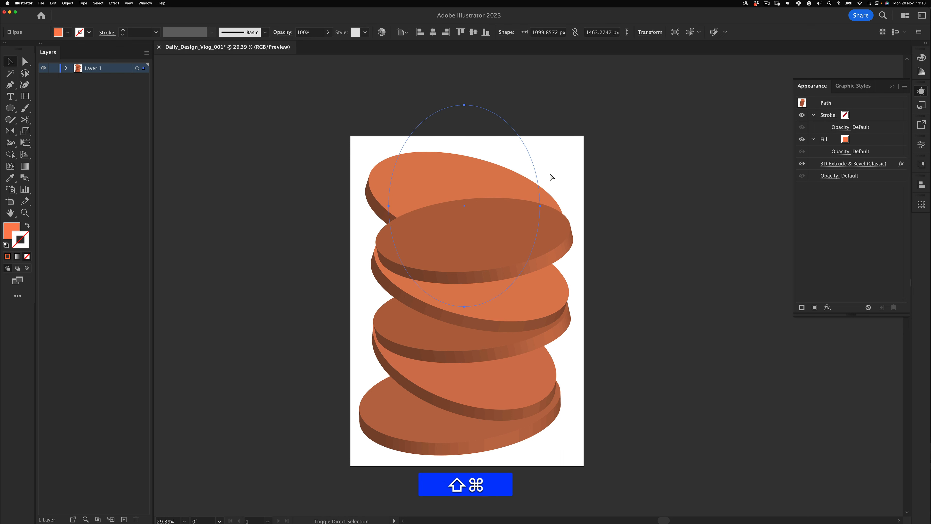
key("super+shift+bracketright")
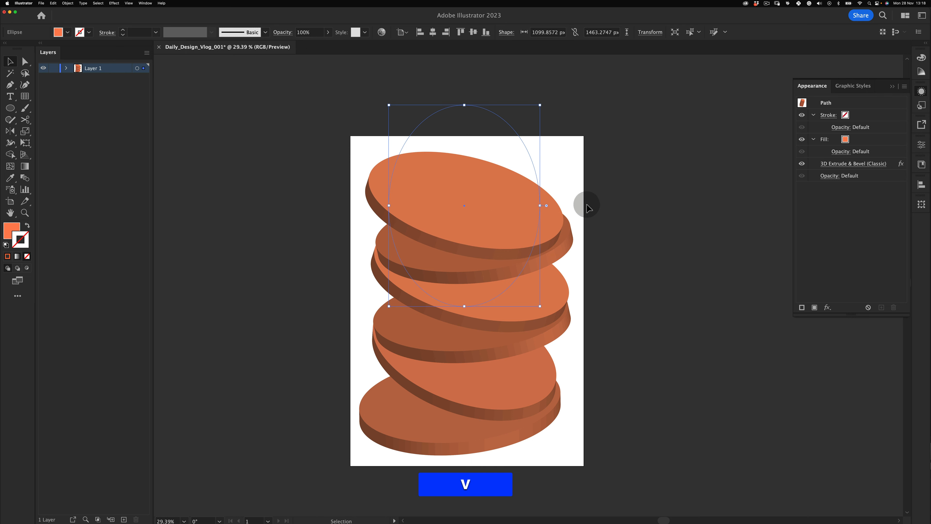
left_click_drag(500, 217, 498, 215)
left_click(580, 171)
key("v")
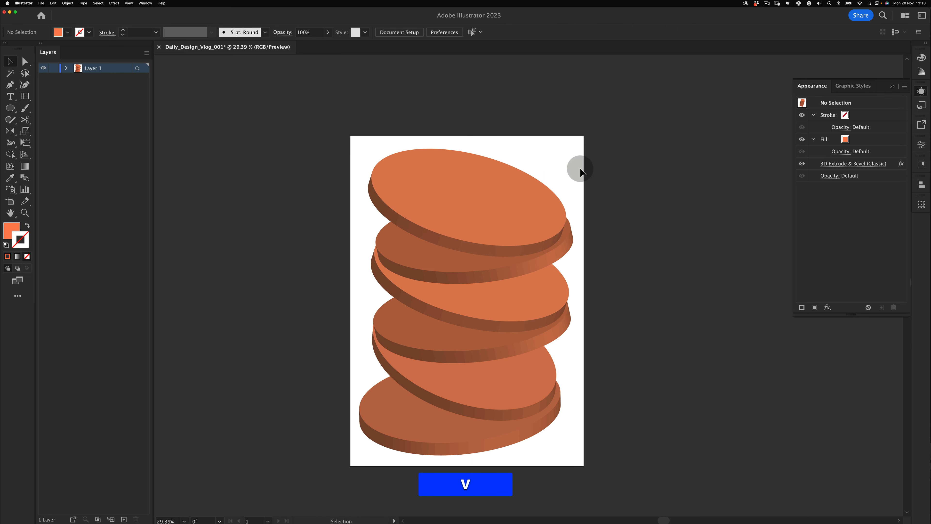
Try to scale the selected discs down together.
key("super+a")
left_click_drag(571, 107, 567, 114)
key("alt+shift+super+z")
Unlock the second disc from the top and scale the whole stack down until the top ellipse is about 987 px wide, positioned lower on the artboard.
right_click(385, 245)
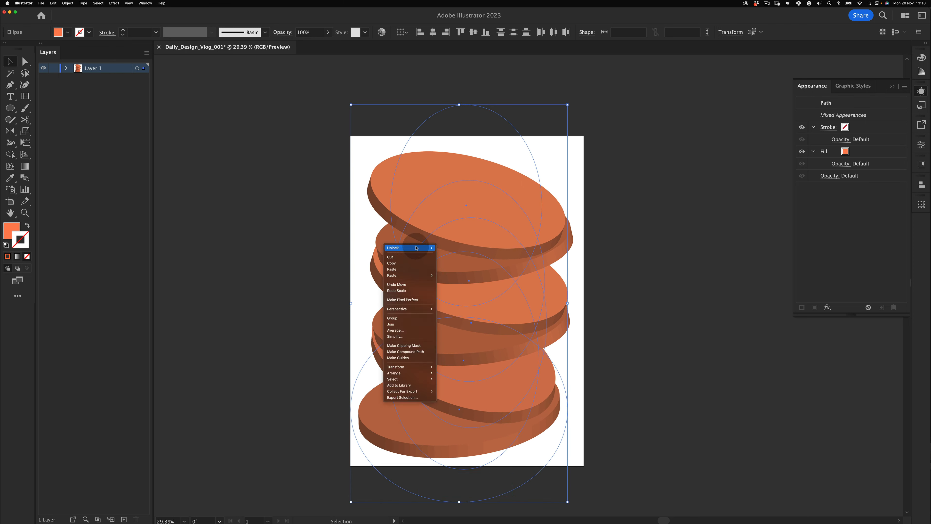
left_click(443, 249)
key("v")
left_click_drag(652, 105, 374, 411)
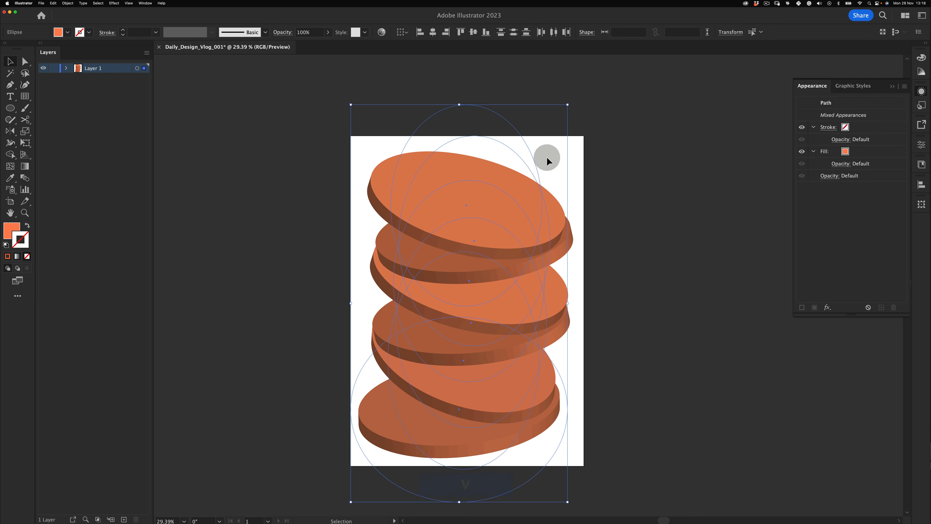
left_click_drag(568, 107, 548, 141)
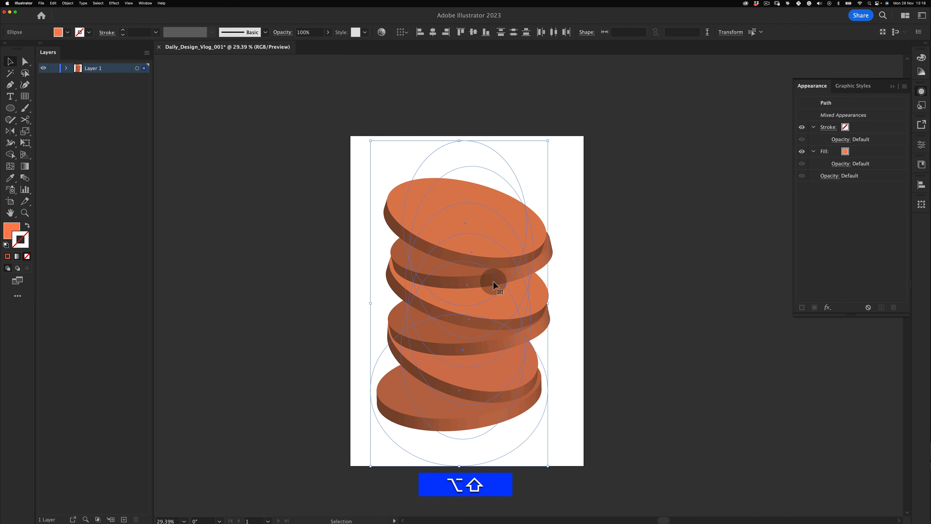
left_click_drag(498, 288, 550, 321)
key("alt+v")
left_click(615, 279)
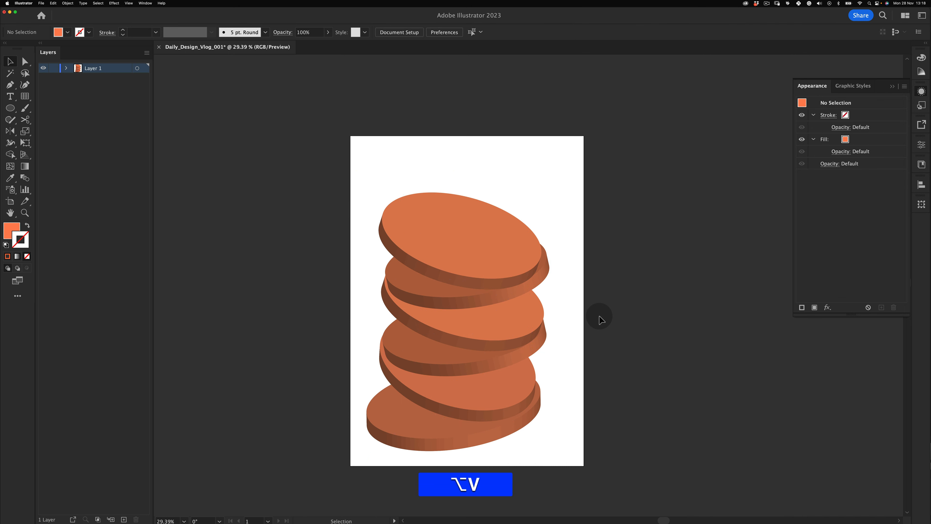
Set the top disc's 3D rotation to −42° X, −55° Y and 110° Z, and move the disc up and right.
key("v")
left_click(506, 244)
left_click(851, 165)
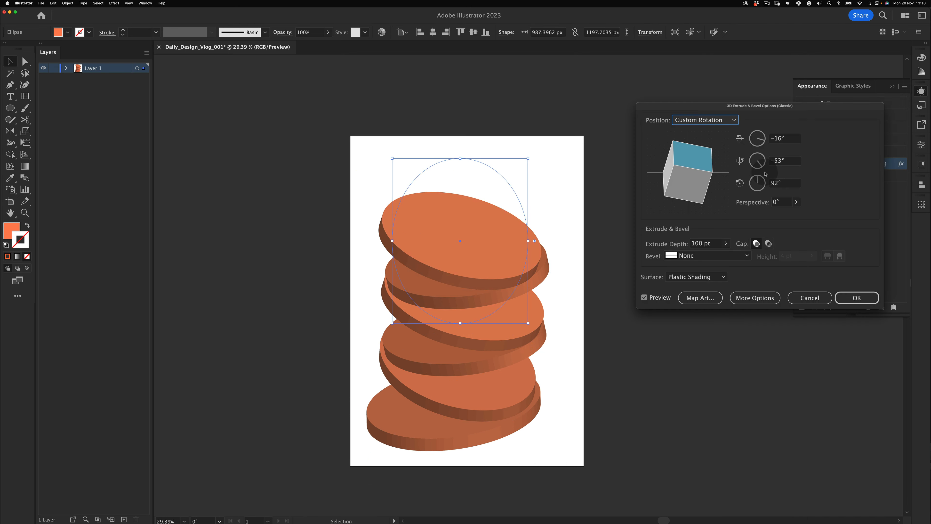
left_click_drag(701, 158, 691, 197)
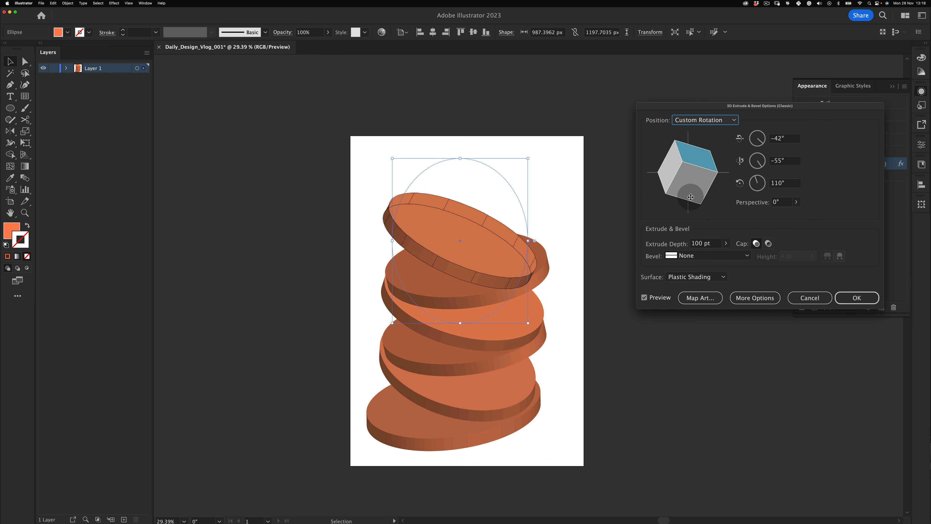
left_click(856, 298)
key("v")
left_click_drag(490, 244, 497, 229)
Lock the top disc and set the second disc's 3D rotation to 46° X, −36° Y and 51° Z.
key("super+2")
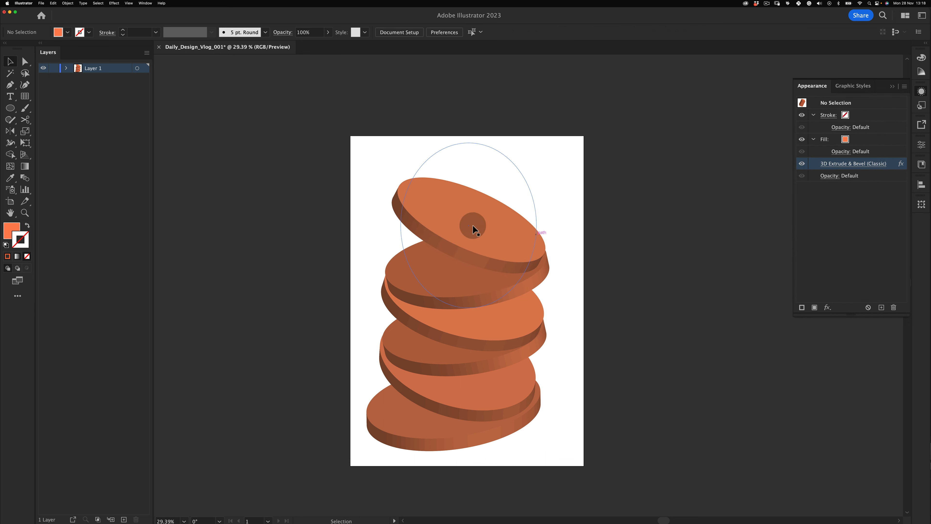
key("v")
left_click(387, 271)
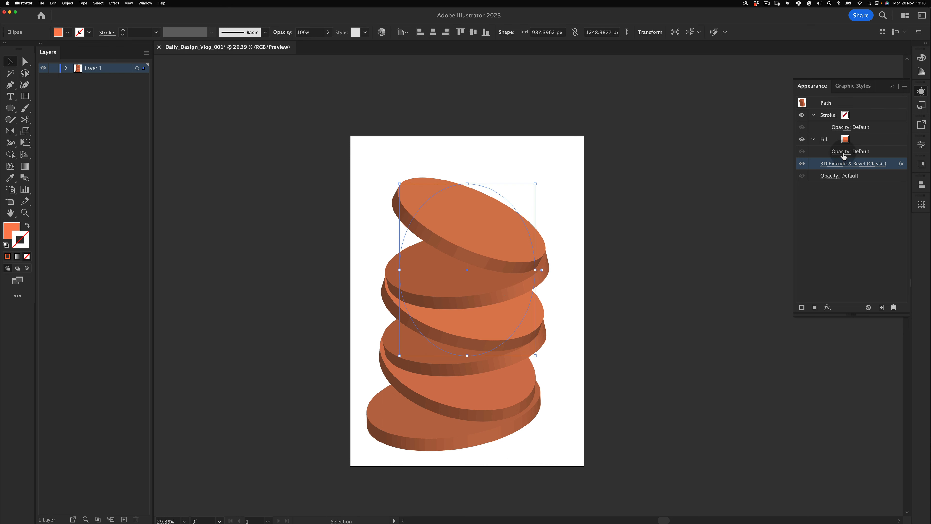
left_click(852, 164)
left_click_drag(695, 163, 685, 162)
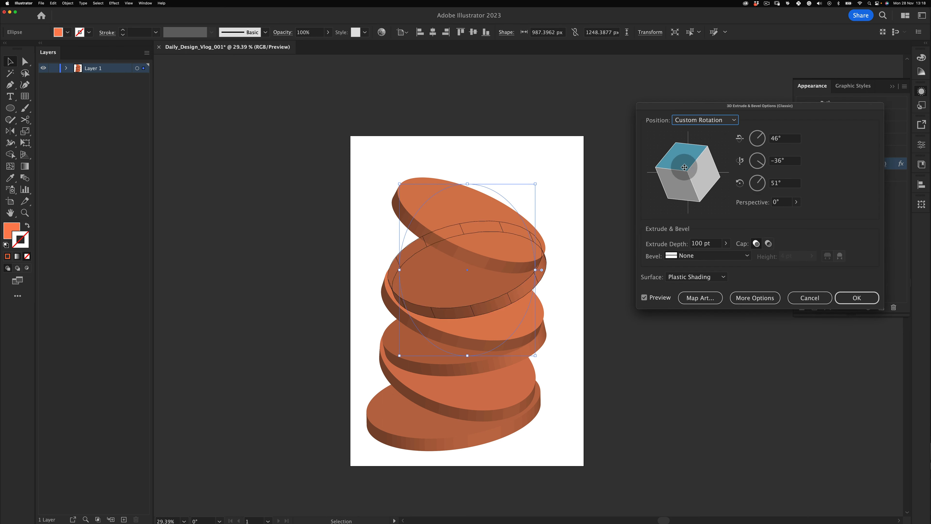
left_click(857, 298)
Nudge the second disc from the top slightly up and to the left.
key("v")
left_click_drag(481, 302, 476, 294)
left_click(542, 290)
Check the 3D Extrude & Bevel rotation settings of the third disc from the top.
left_click(539, 322)
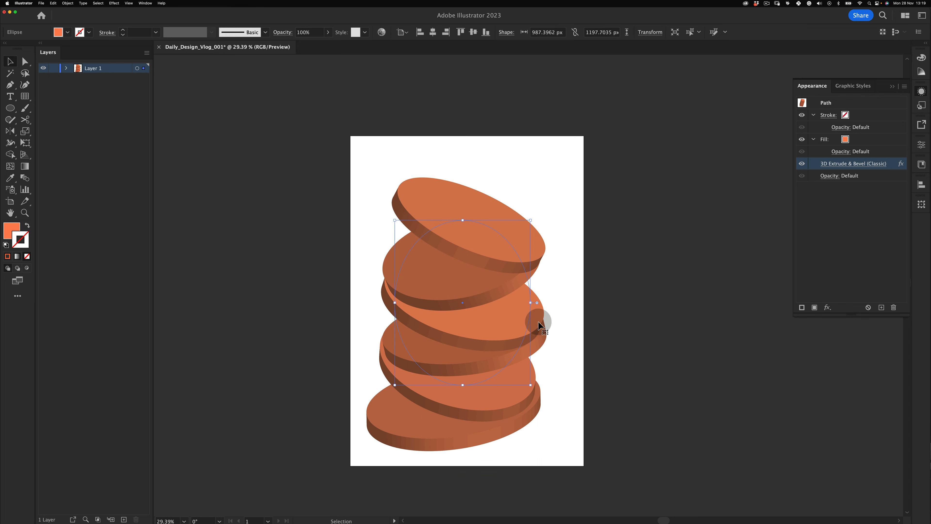
left_click(853, 163)
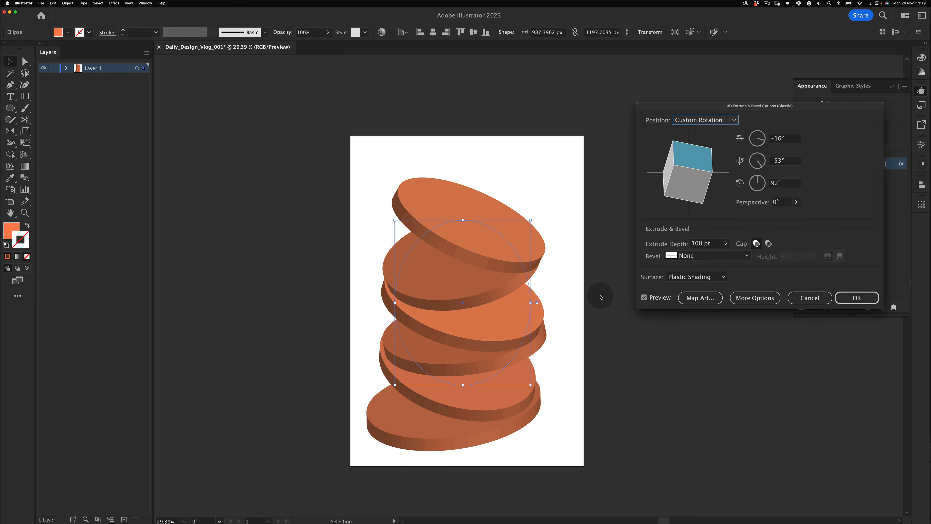
left_click(857, 298)
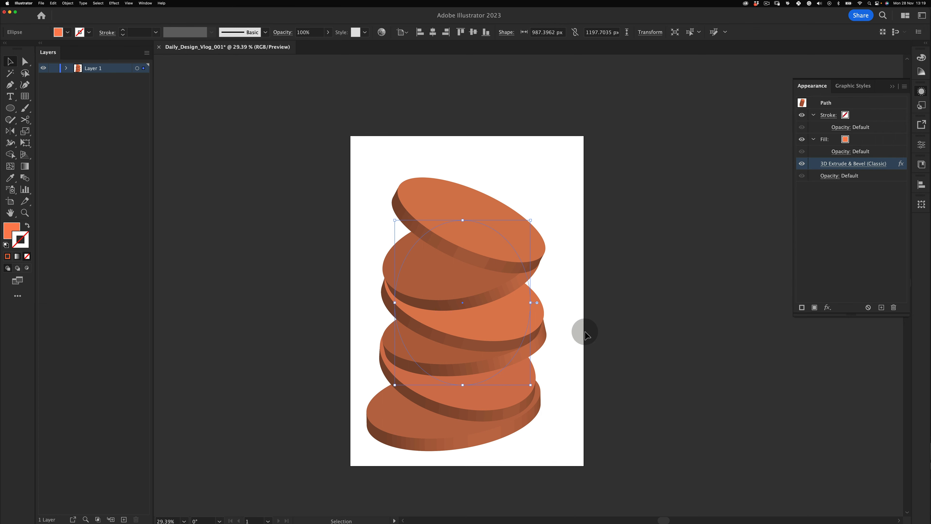
Try to nudge the second disc from the top slightly down and to the left.
key("v")
left_click(583, 318)
left_click_drag(467, 227, 468, 231)
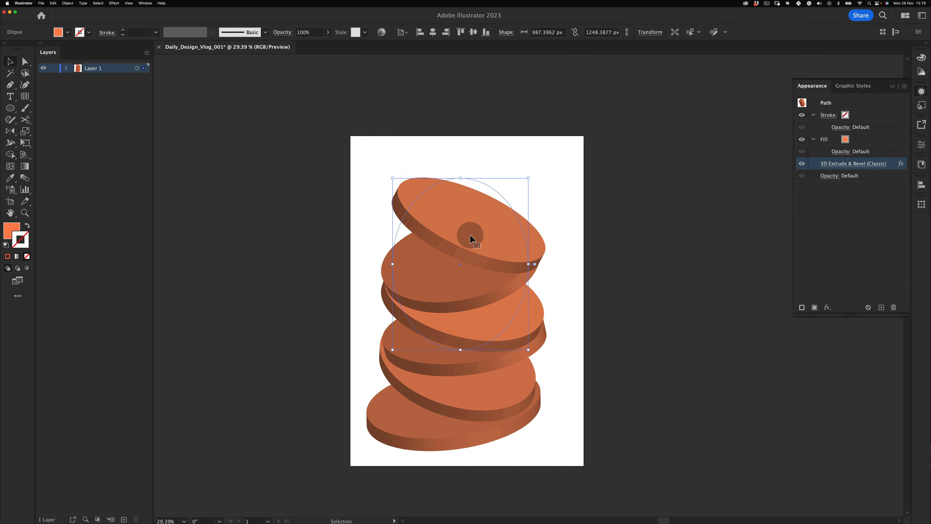
key("super+z")
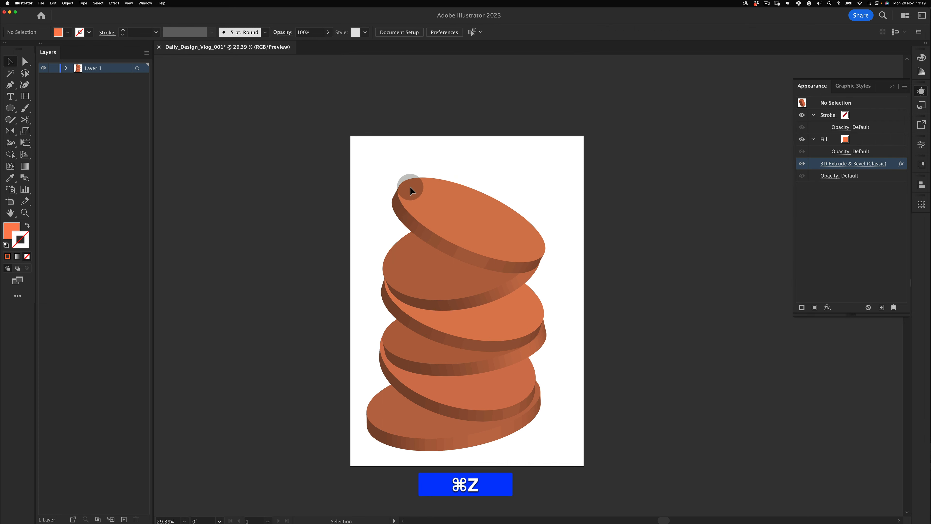
Unlock the top disc and move it slightly up and to the left.
right_click(479, 218)
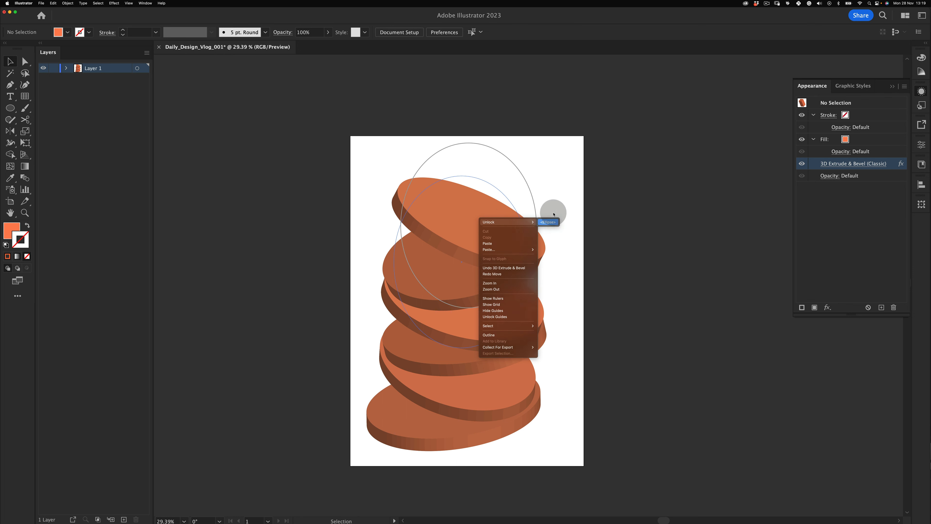
left_click(493, 214)
left_click_drag(481, 206, 474, 198)
Move the whole six-disc stack slightly right and down on the artboard, and select only the top disc.
key("v")
left_click_drag(622, 184, 412, 406)
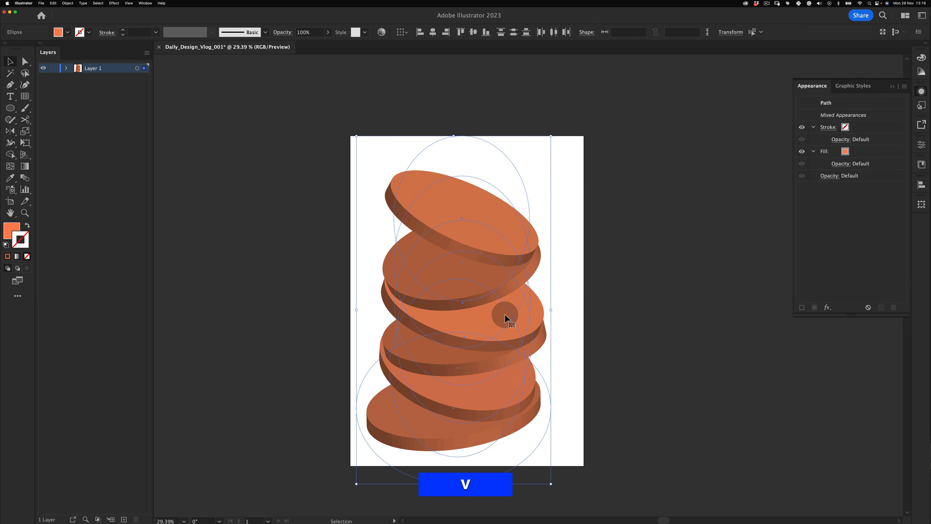
left_click_drag(504, 314, 519, 306)
left_click(470, 221)
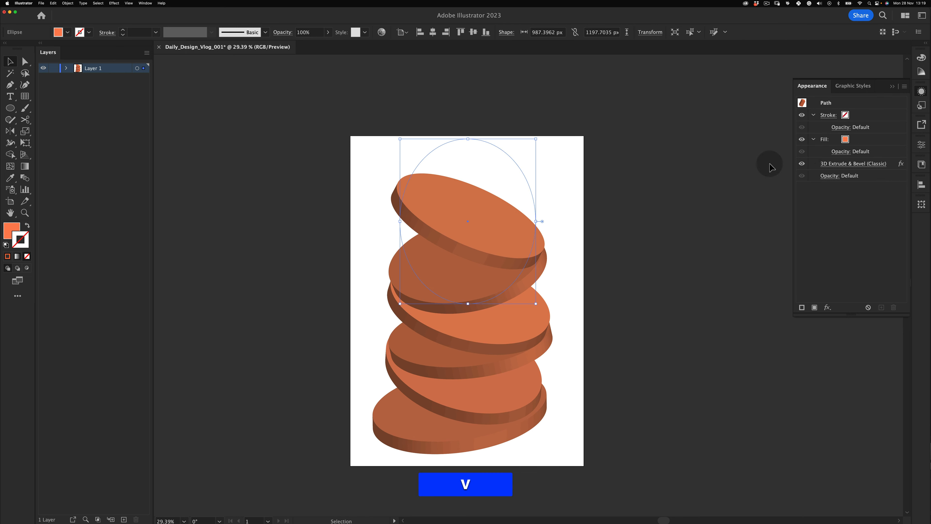
Set the top disc's 3D Extrude & Bevel rotation to -36°, -59° and 125°, and shift the disc slightly down and left.
left_click(840, 164)
left_click_drag(676, 151, 695, 176)
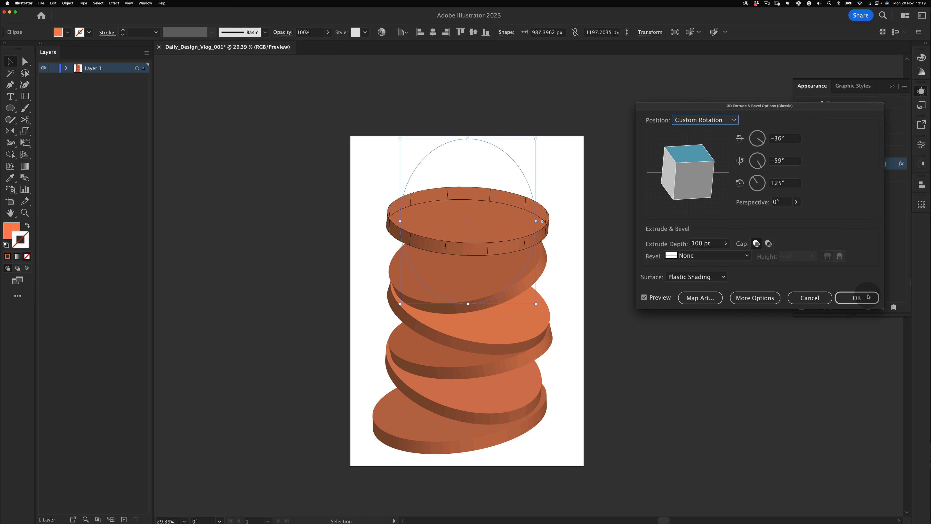
left_click(856, 298)
key("v")
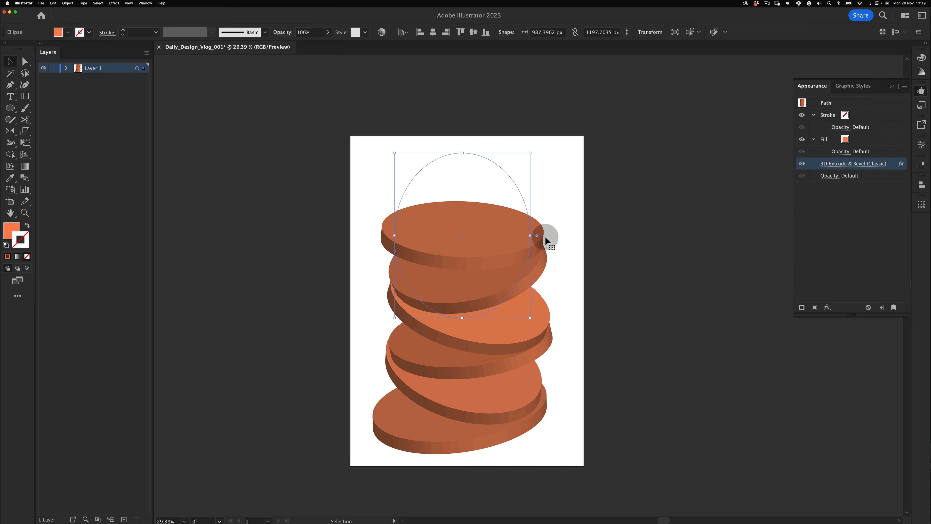
Adjust the top disc's 3D Extrude & Bevel rotation so its right side tilts slightly down, and clear the selection.
key("e")
left_click(842, 165)
left_click_drag(677, 162, 676, 156)
left_click(853, 295)
key("v")
left_click(371, 252)
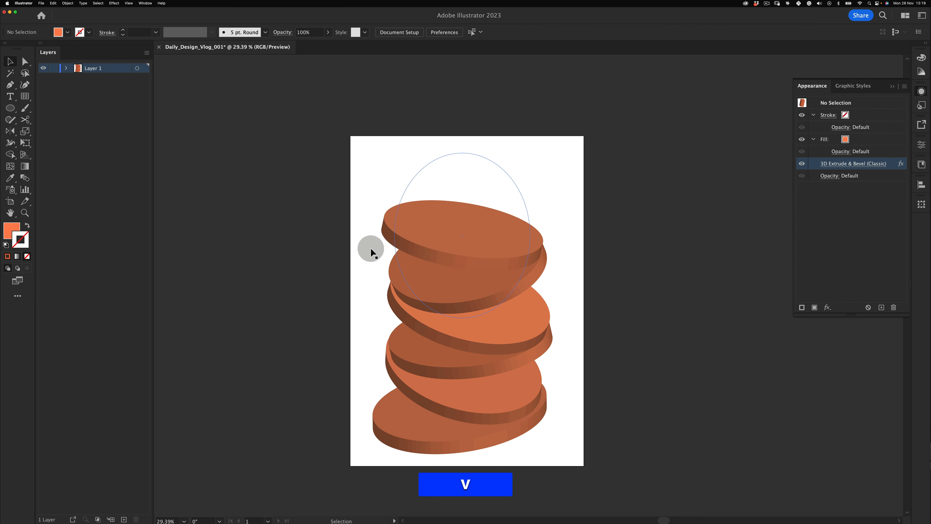
left_click_drag(463, 281, 461, 251)
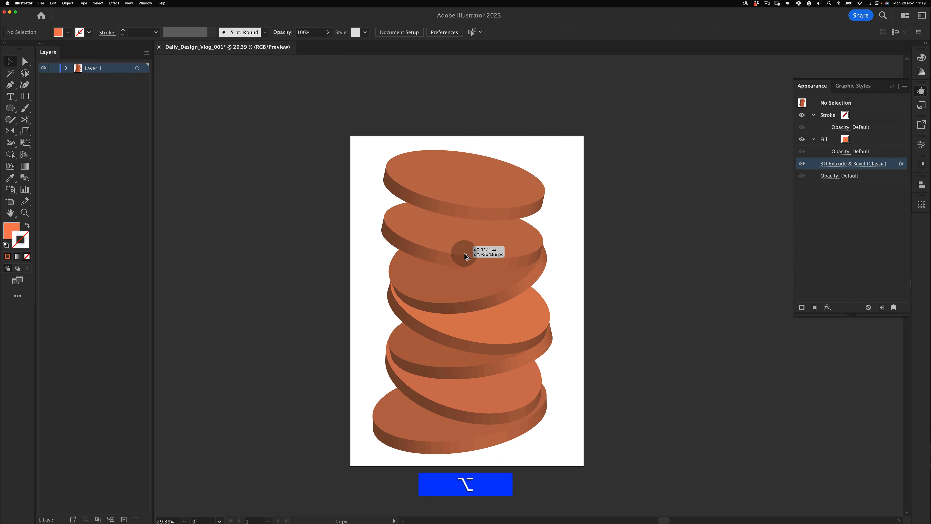
key("alt+super+z")
key("super+z")
Duplicate the second disc from the top upward as a seventh disc, bring the copy to the front, and deselect it.
left_click_drag(421, 283, 449, 210)
key("shift+super+bracketright")
key("v")
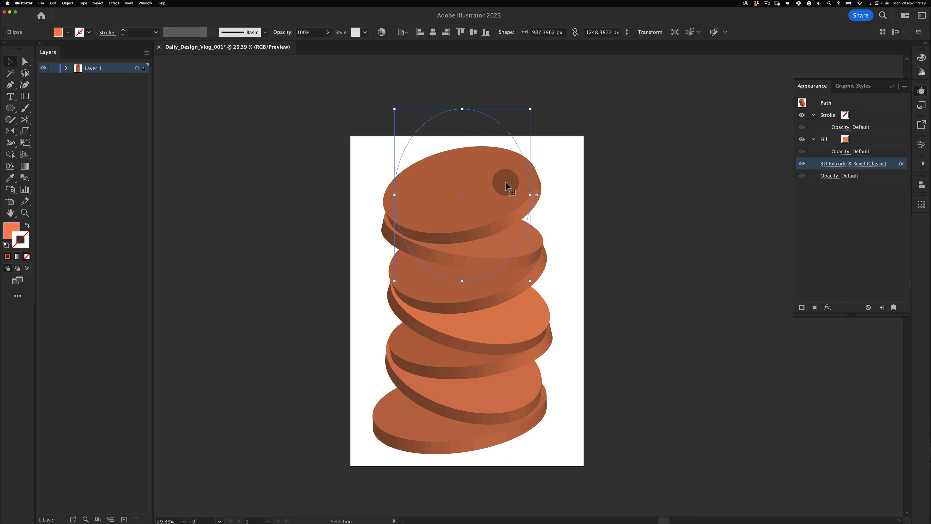
left_click(616, 208)
left_click_drag(608, 154, 381, 474)
left_click(354, 435)
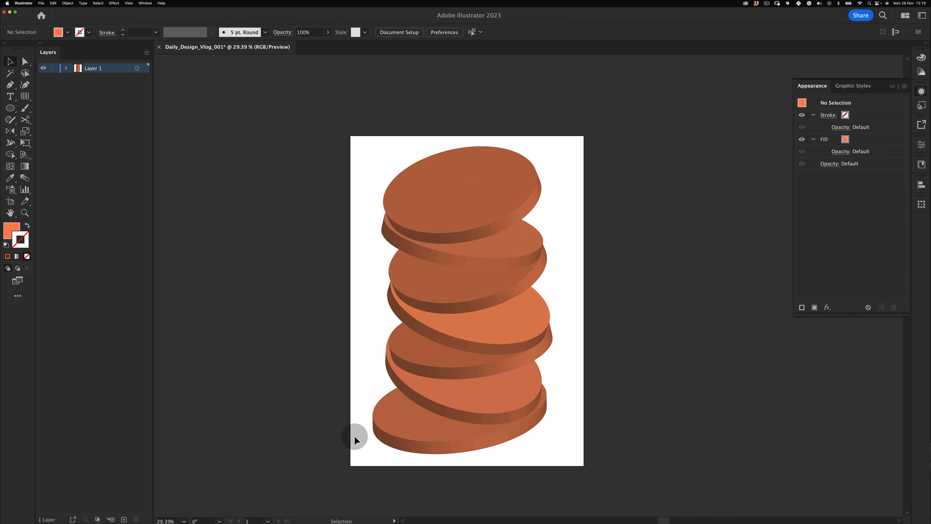
Narrow the bottom disc's ellipse about its centre to about 1297 px wide.
left_click(376, 428)
left_click_drag(363, 411, 371, 410)
key("alt")
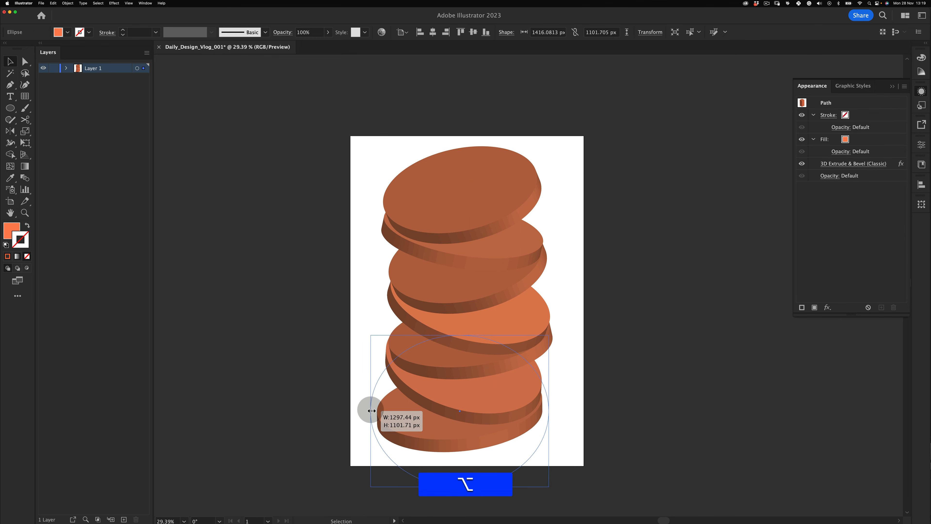
key("alt+v")
left_click_drag(426, 424, 429, 431)
key("super+z")
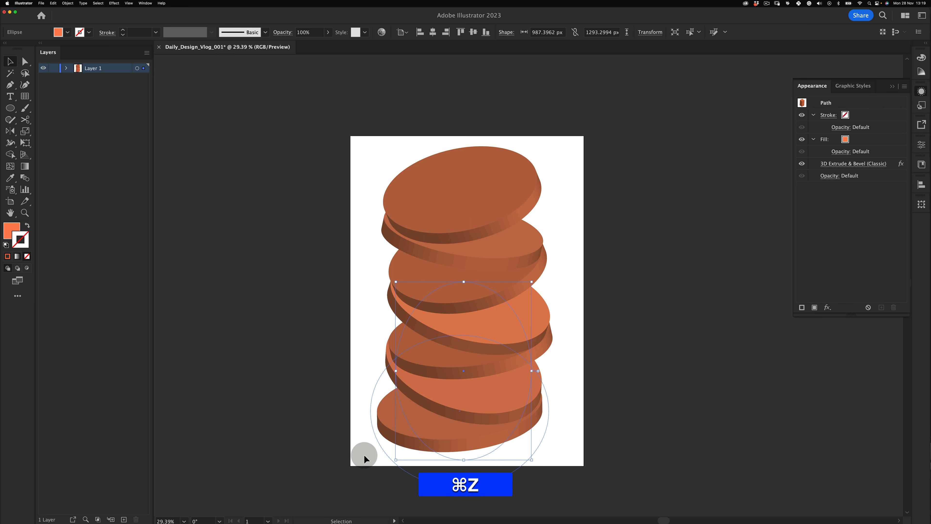
left_click(373, 429)
left_click_drag(373, 430, 381, 425)
key("super+z")
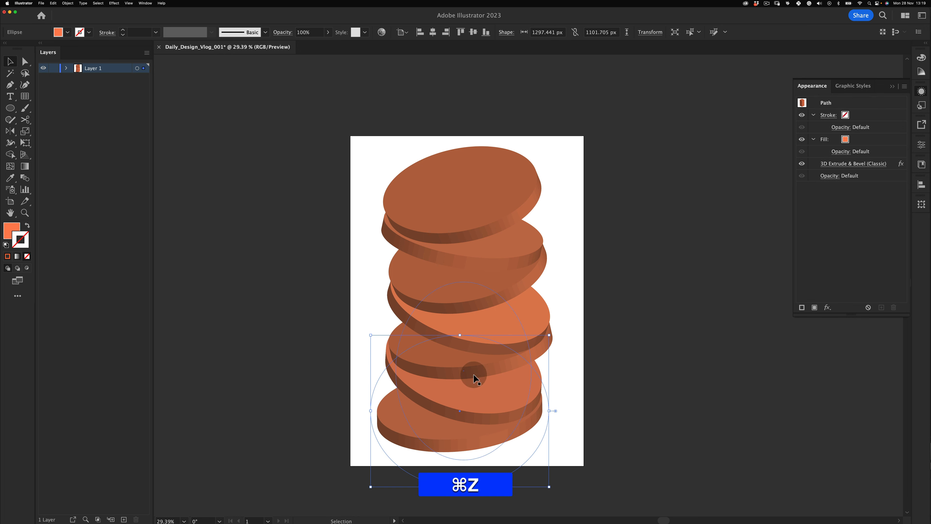
Try to scale the selected disc stack about its centre, undo the change, and clear the selection.
key("super+v")
left_click(613, 185)
key("super+v")
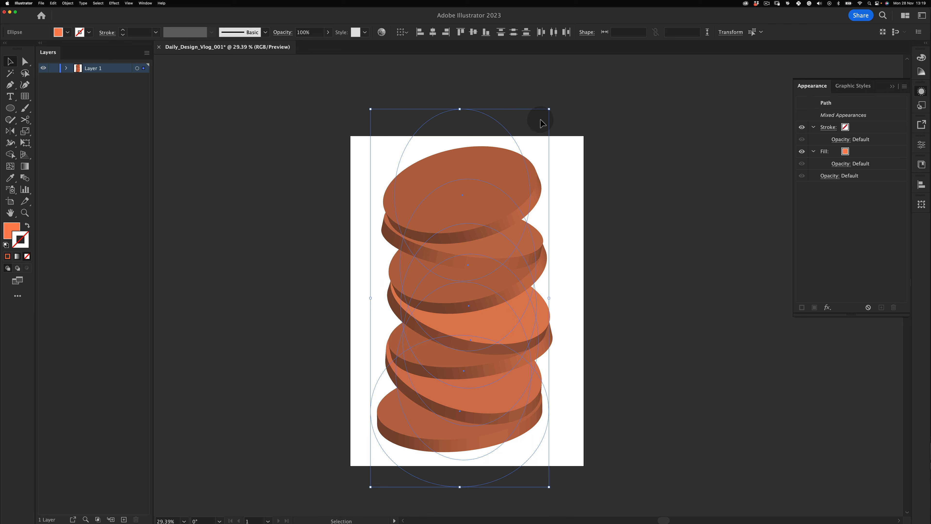
left_click_drag(549, 109, 549, 110)
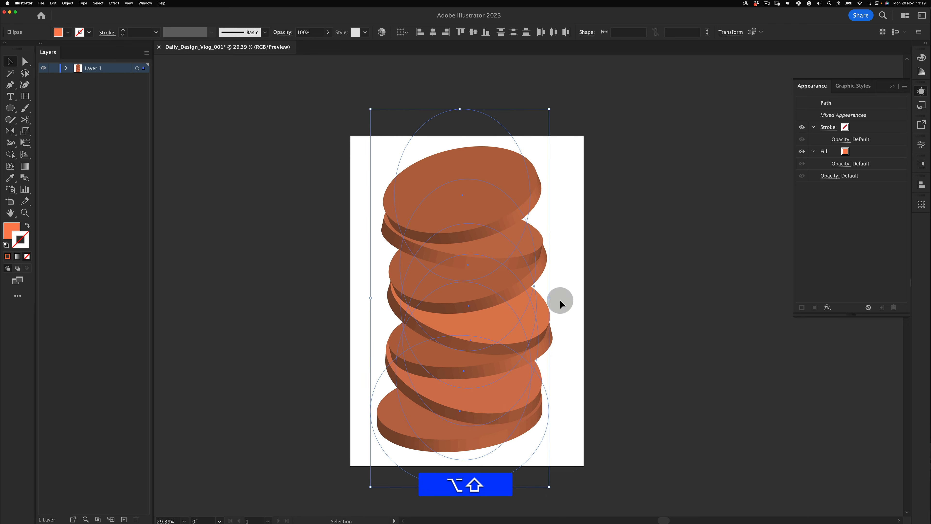
mouse_move(550, 298)
left_mouse_down()
mouse_move(562, 297)
mouse_move(538, 277)
mouse_move(542, 293)
left_mouse_up()
key("alt+super+z")
left_click(600, 251)
Select the unlocked discs and move them together slightly right and down on the artboard.
key("v")
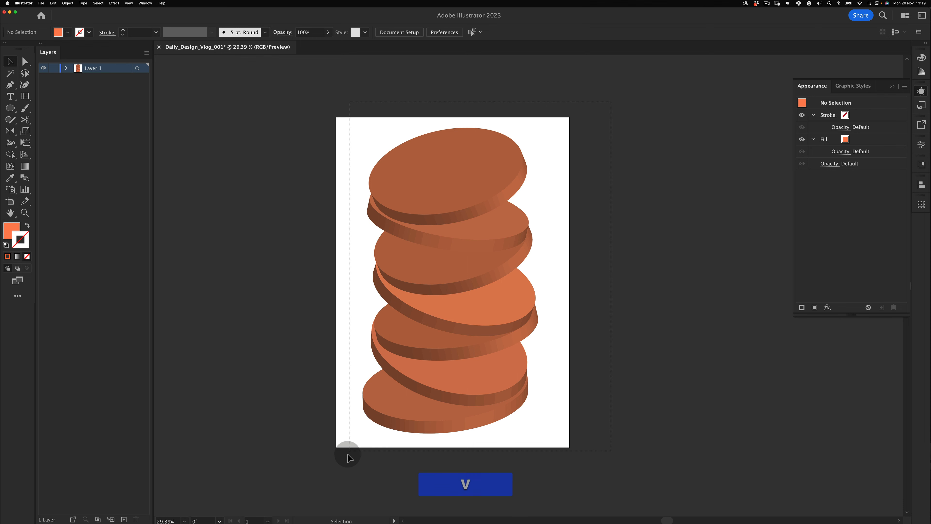
left_click_drag(347, 455, 507, 261)
left_click_drag(497, 308, 499, 311)
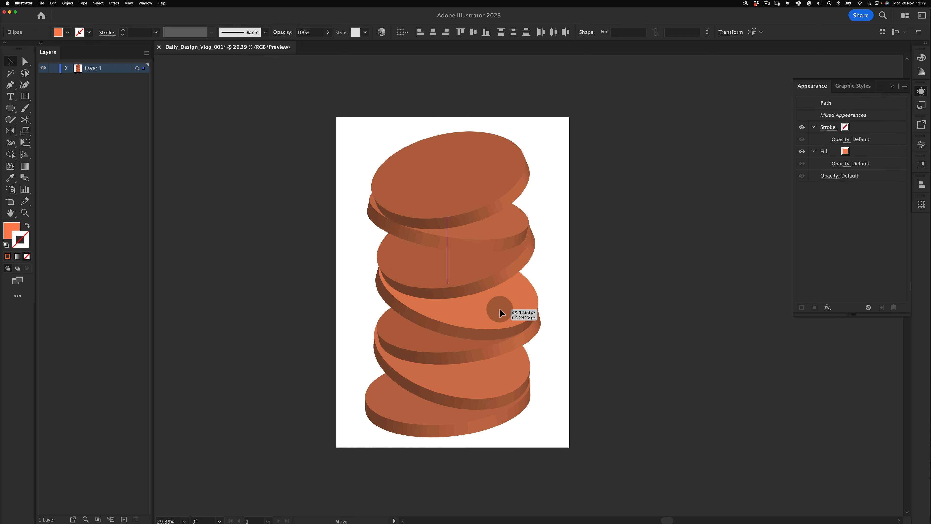
key("v")
left_click(609, 204)
Nudge the top disc slightly up, fine-tune the third disc from the top, and clear the selection.
left_click_drag(468, 173, 467, 168)
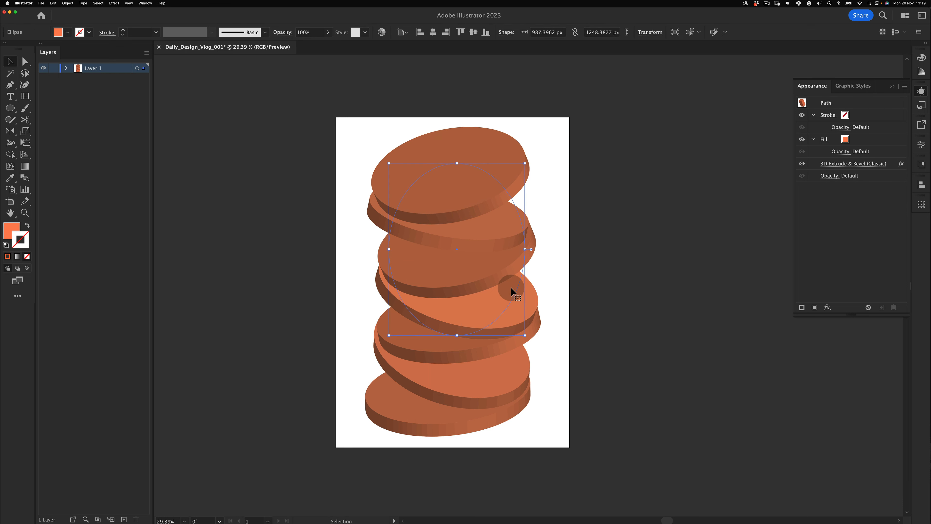
key("super+z")
left_click(432, 328)
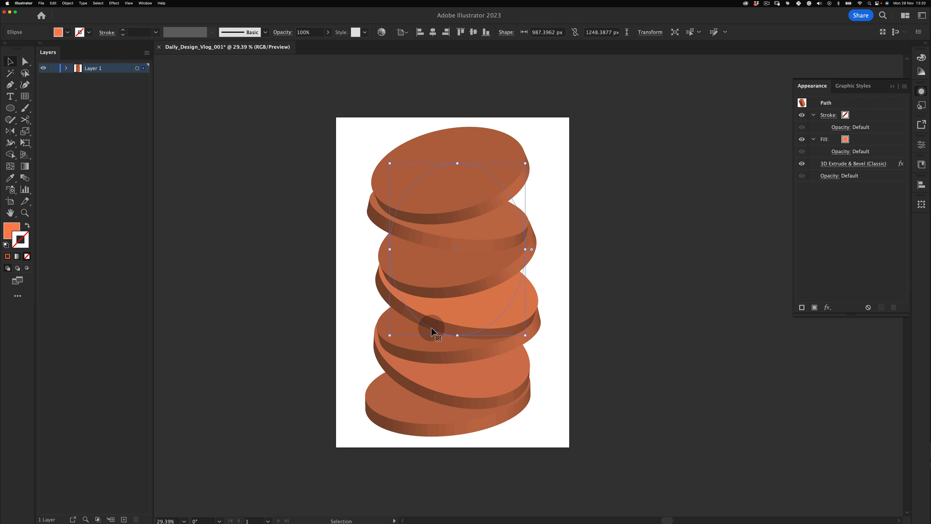
left_click(626, 256)
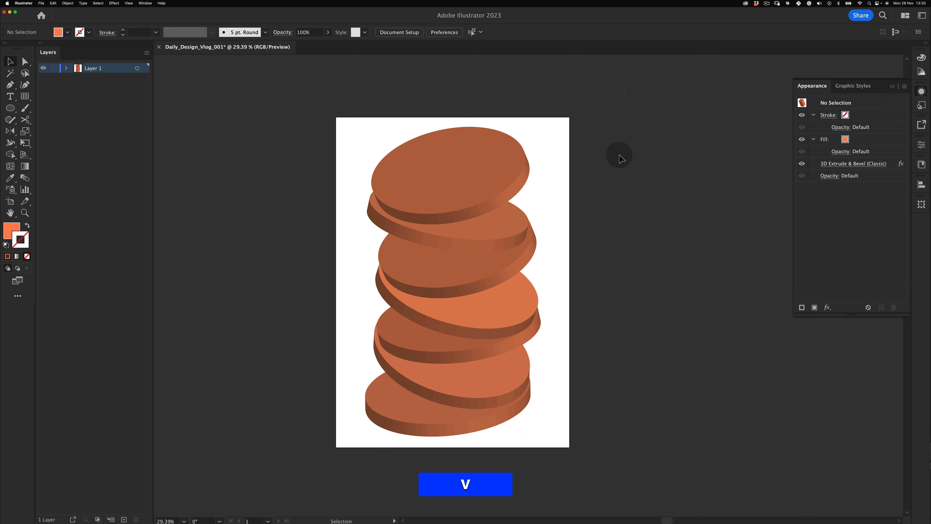
left_click_drag(620, 154, 401, 449)
left_click(586, 117)
left_click(486, 132)
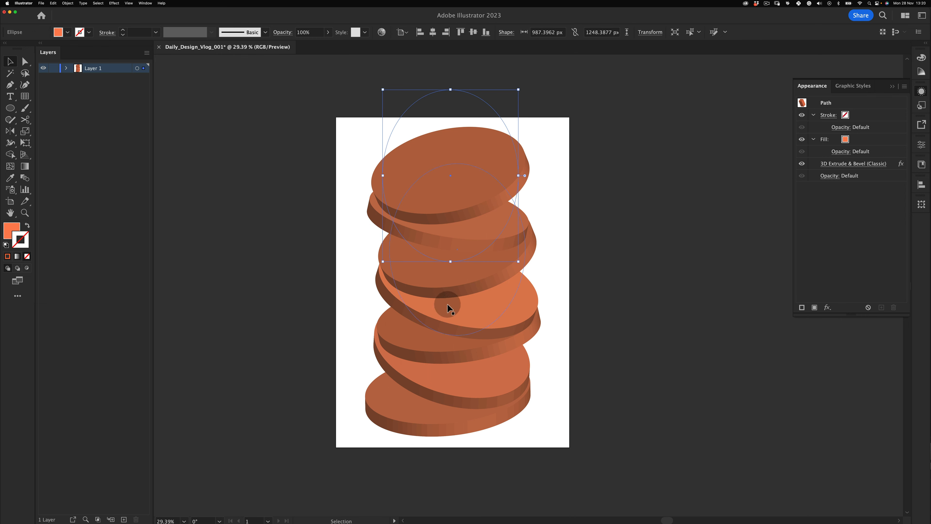
left_click(561, 153)
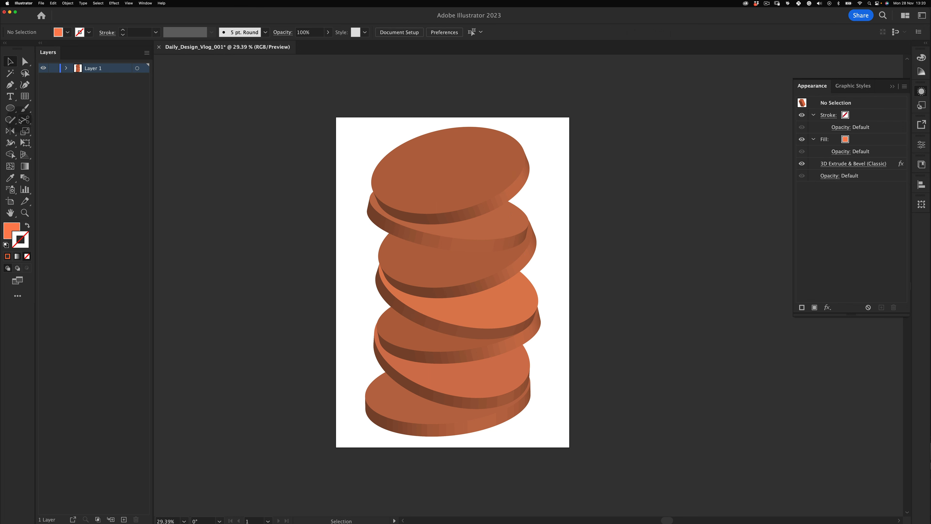
left_click(10, 96)
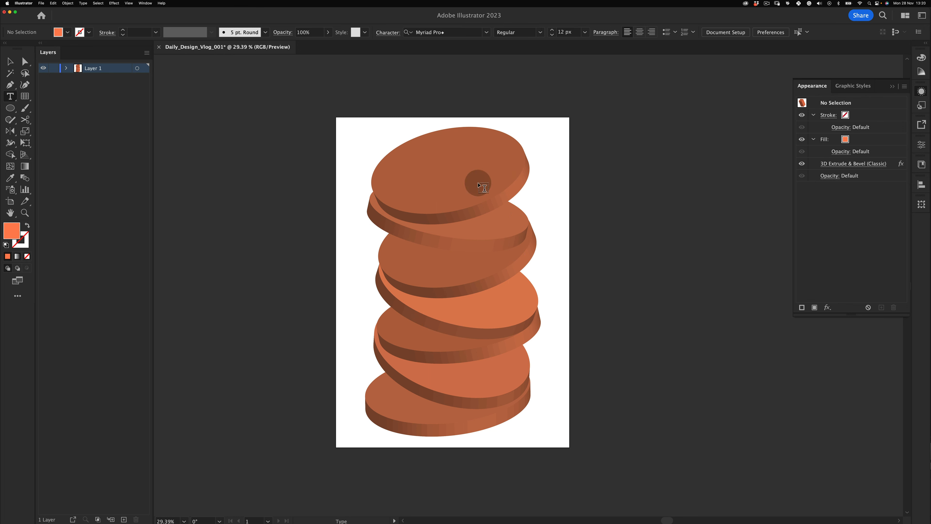
key("Escape")
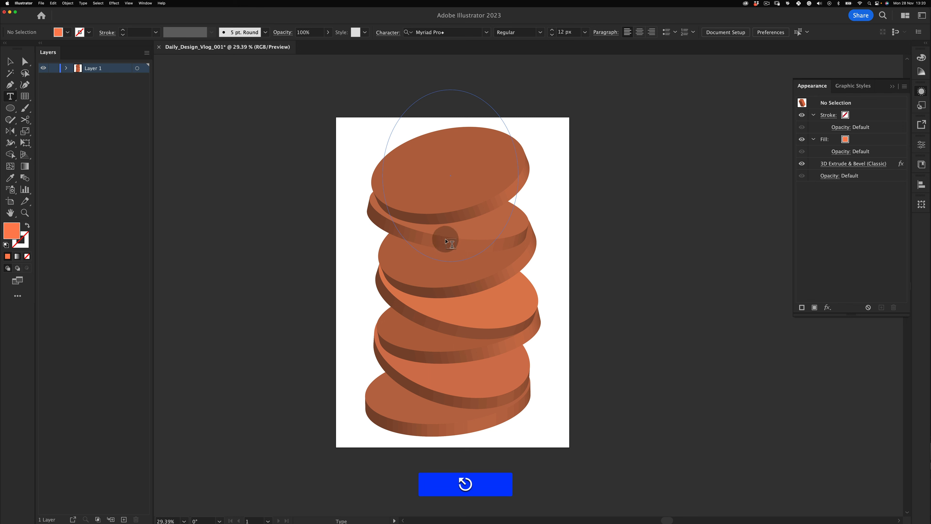
key("v")
left_click(473, 183)
left_click(552, 158)
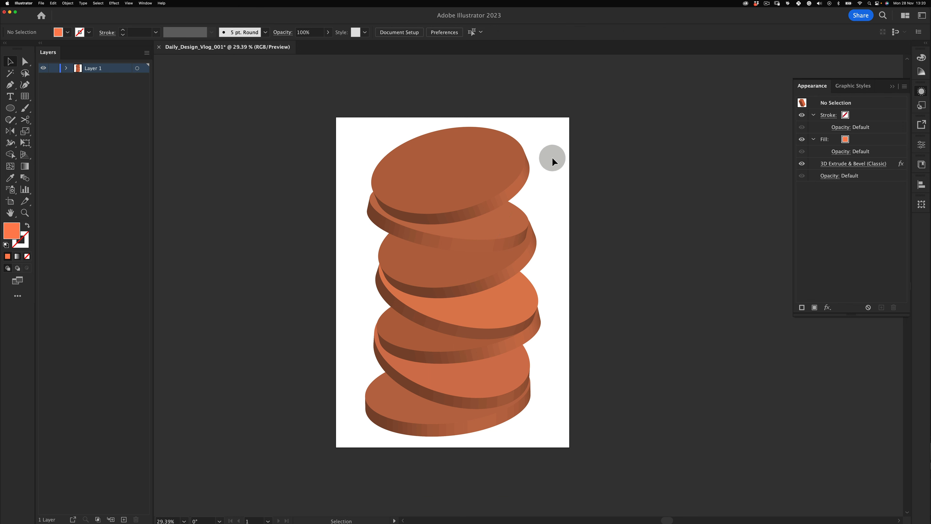
left_click(473, 158)
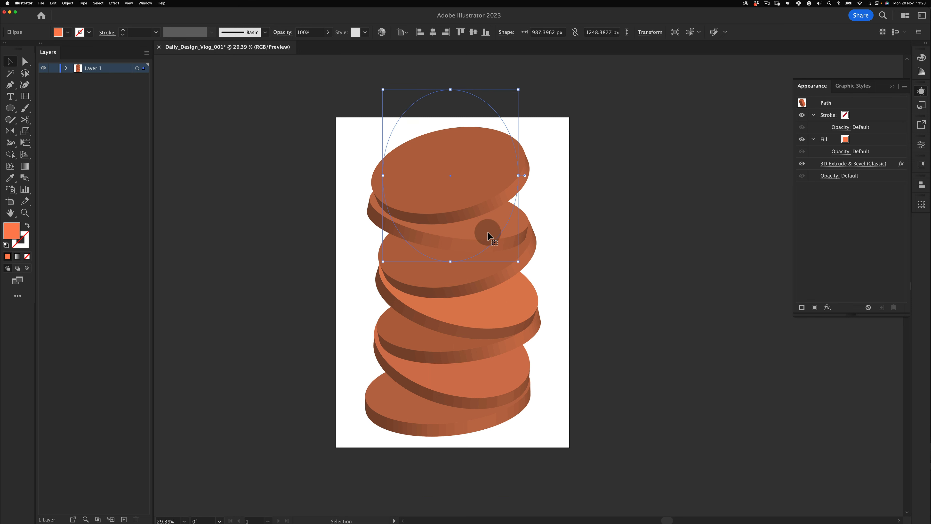
left_click(558, 241)
Select the unlocked discs, expand their appearance into plain vector groups, and deselect them.
left_click_drag(368, 475, 367, 475)
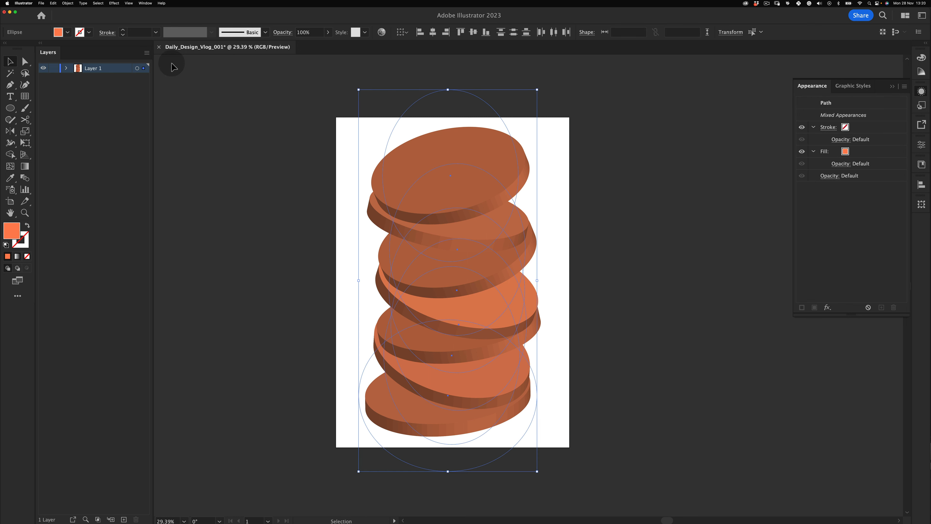
left_click(68, 3)
left_click(79, 84)
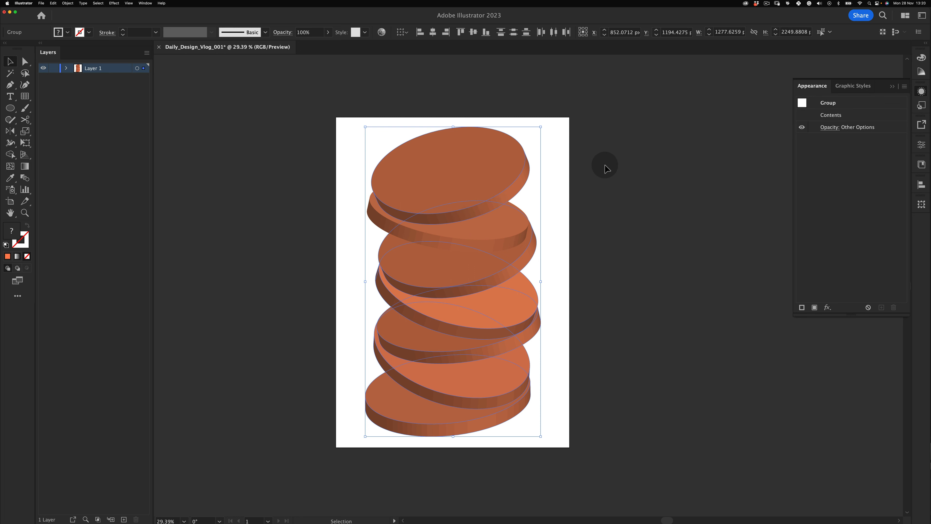
left_click(565, 190)
Isolate the side segments of the top disc and unite them into one shape with Pathfinder, then leave isolation.
left_click(482, 201)
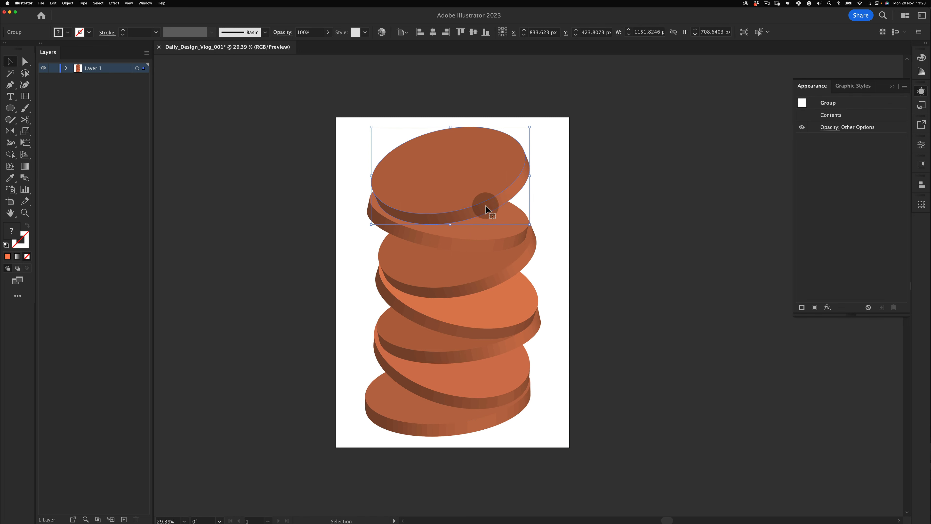
double_click(481, 203)
left_click_drag(489, 205, 492, 212)
key("super+z")
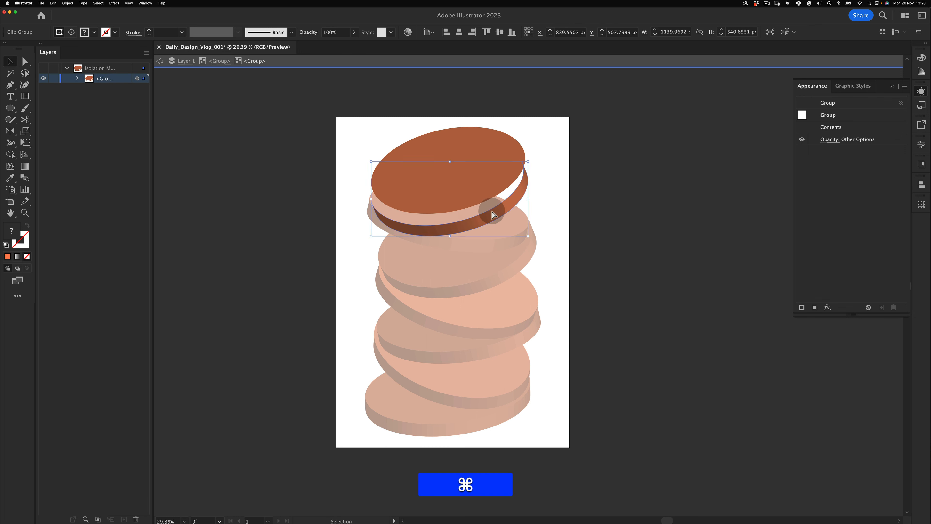
key("super+z")
left_click(144, 3)
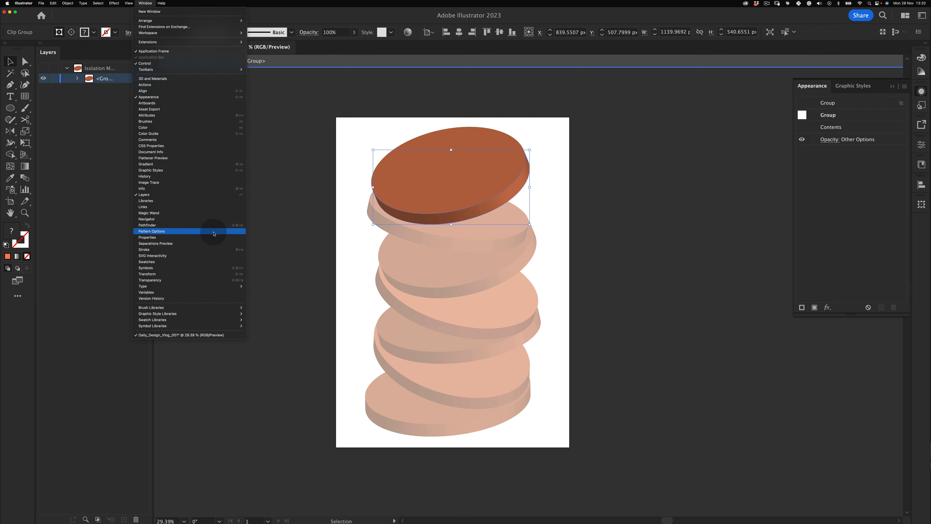
left_click(207, 225)
left_click(207, 166)
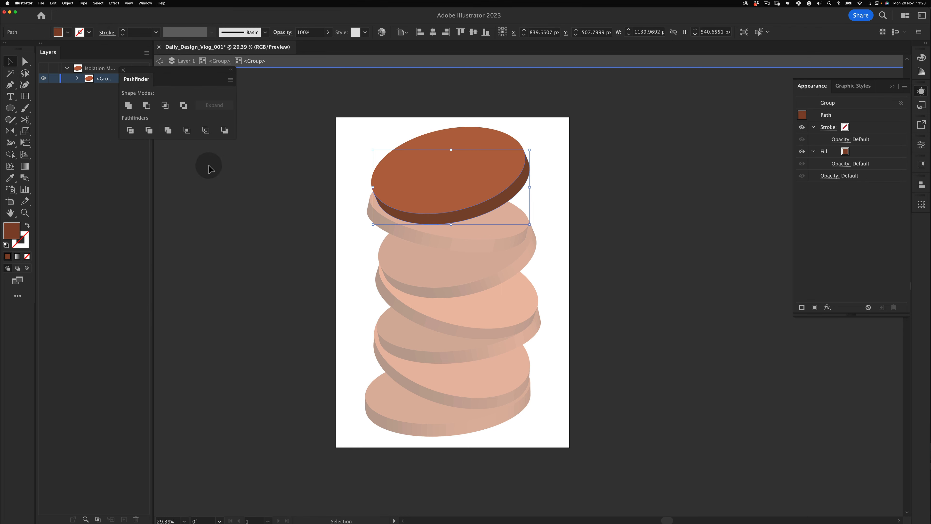
double_click(267, 255)
Isolate the side segments of the third disc from the top, unite them with Pathfinder, and leave isolation.
double_click(449, 243)
left_click(450, 242)
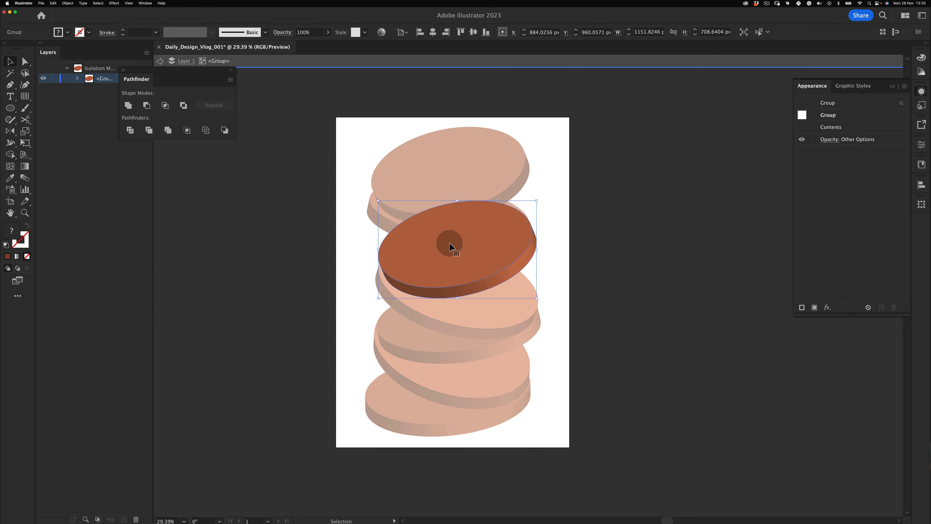
double_click(489, 282)
left_click(489, 282)
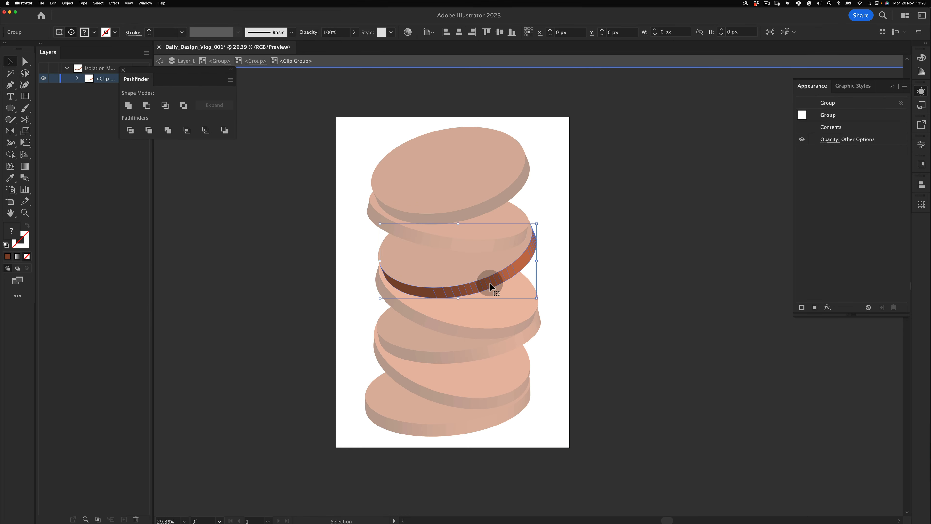
left_click(126, 107)
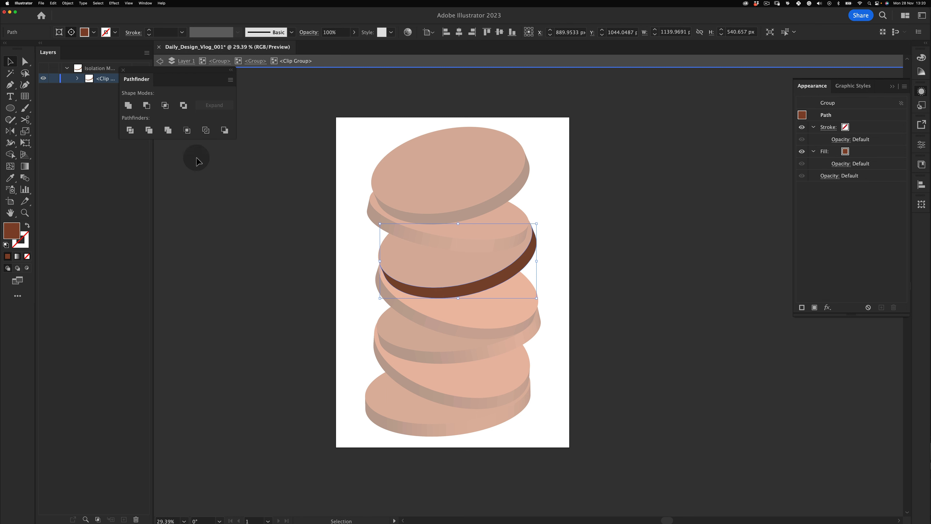
left_click(328, 296)
double_click(309, 359)
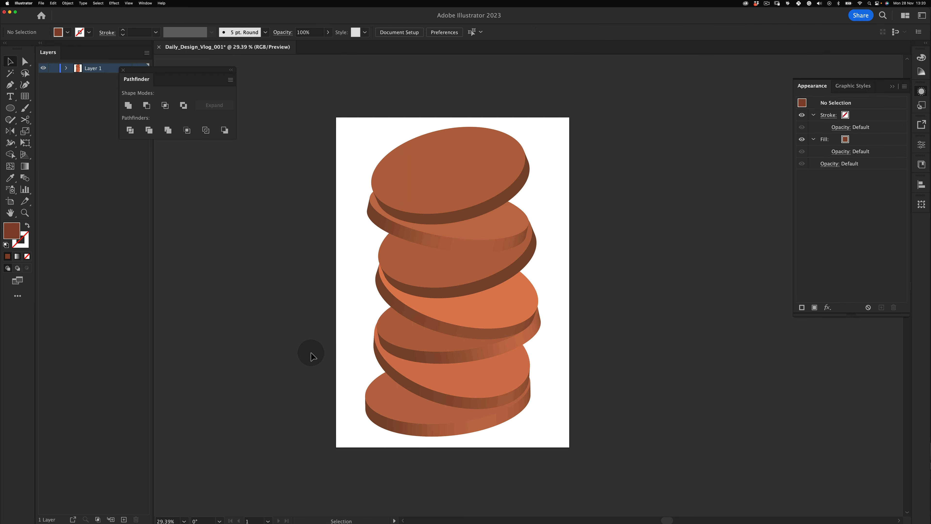
Unlock the ellipse of the second disc from the top.
double_click(403, 233)
double_click(326, 264)
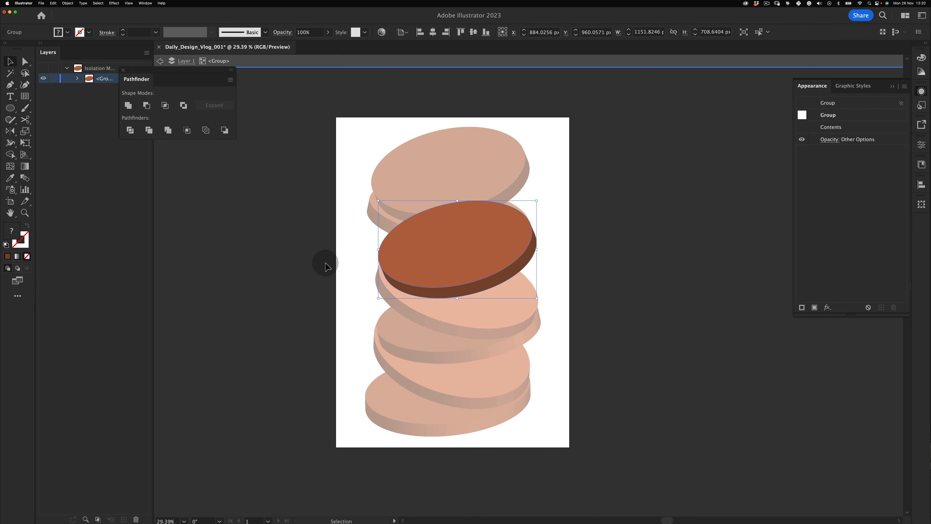
right_click(376, 219)
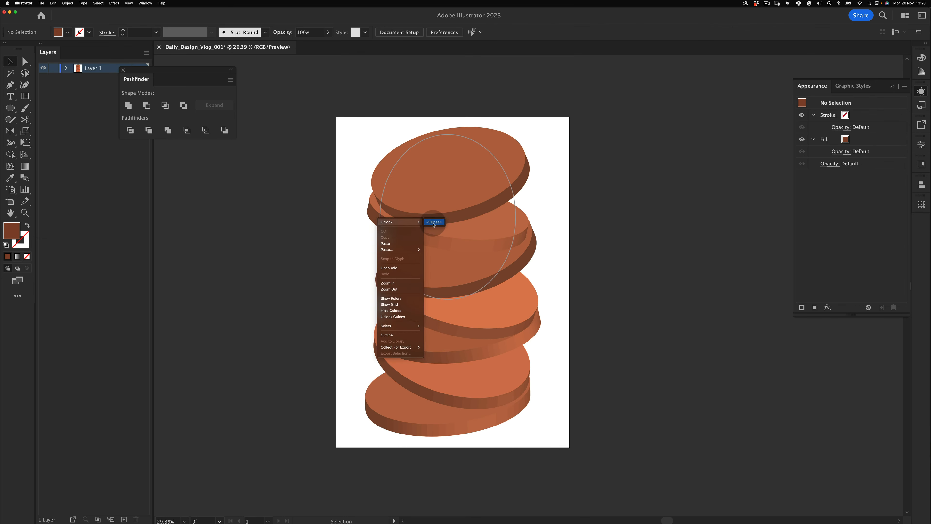
left_click(430, 222)
key("super+z")
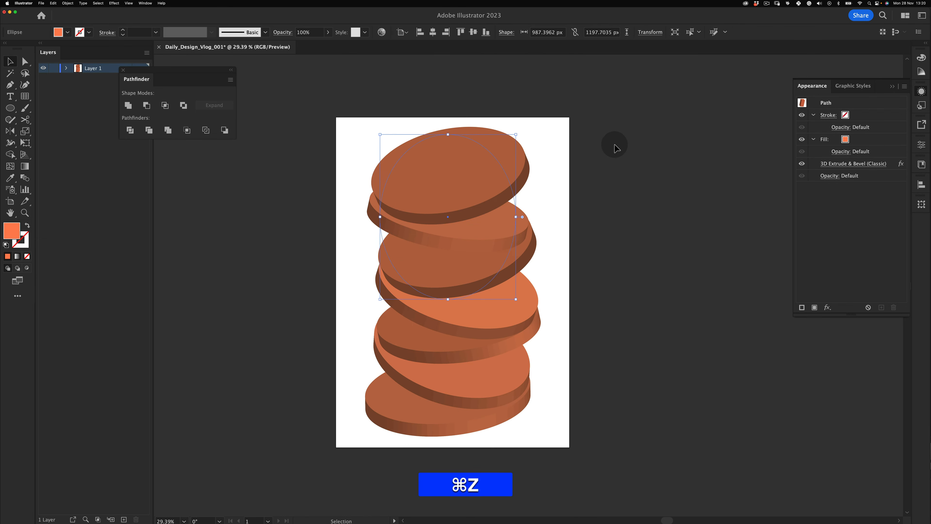
Nudge the top disc slightly up and right and lock it, then shift the second disc slightly down and right.
left_click_drag(461, 170, 459, 161)
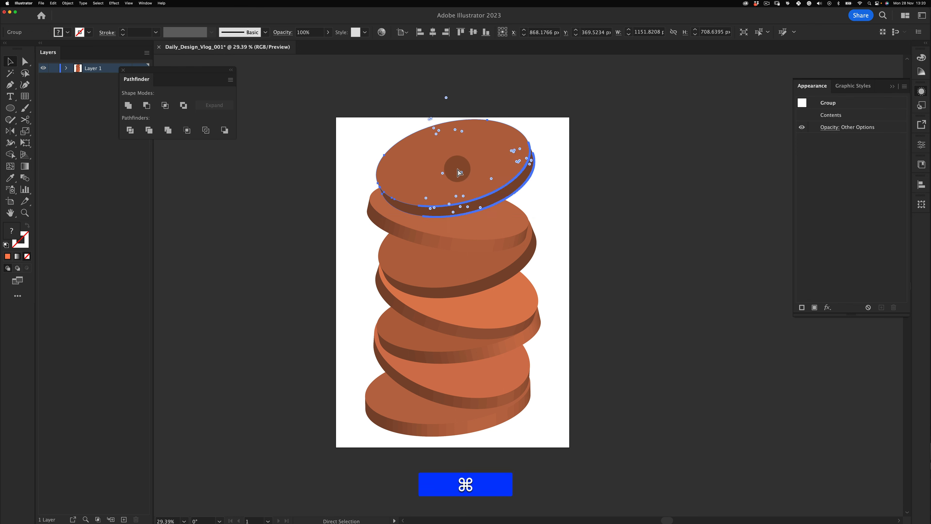
key("super+2")
left_click_drag(468, 164, 474, 174)
key("super+z")
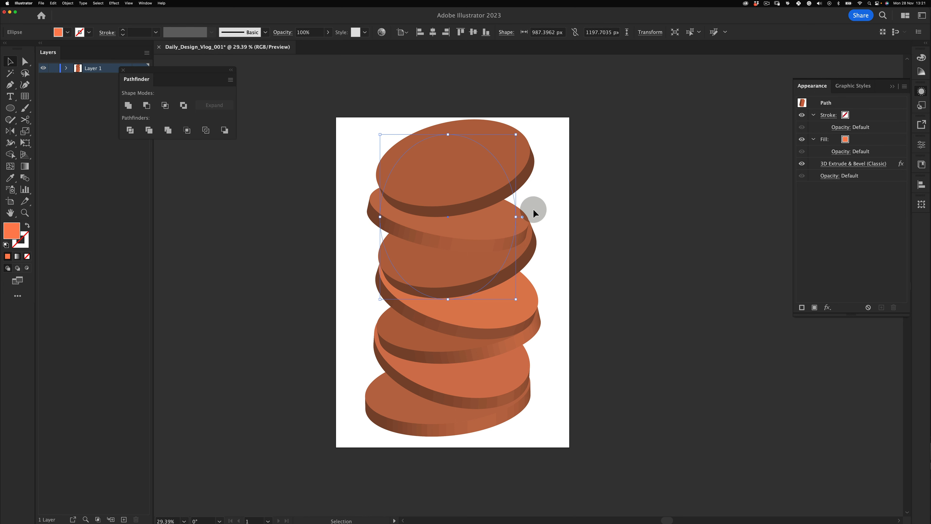
left_click_drag(480, 257, 495, 269)
key("super+z")
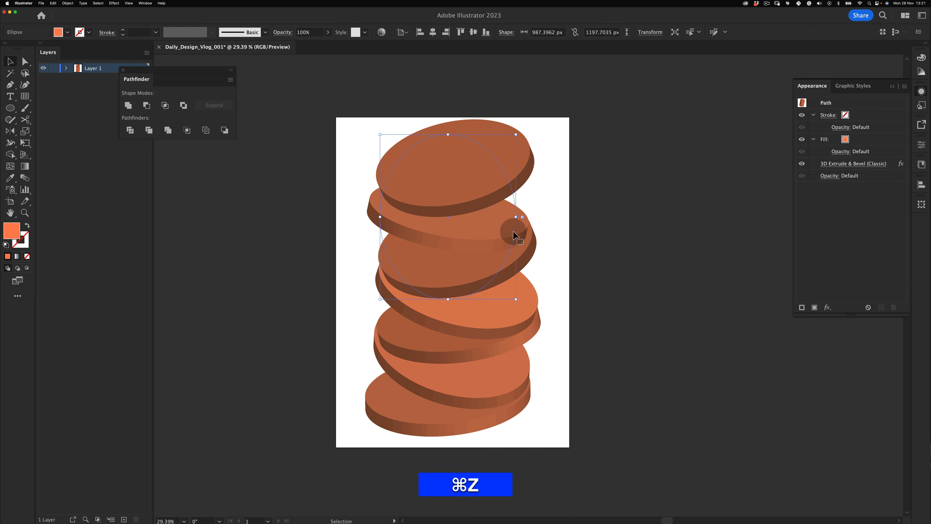
key("super+shift+z")
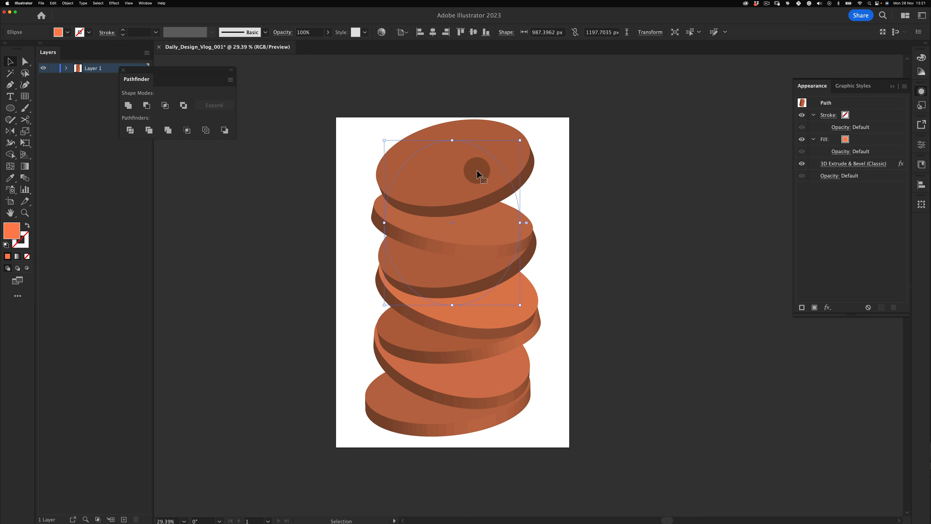
left_click(534, 201)
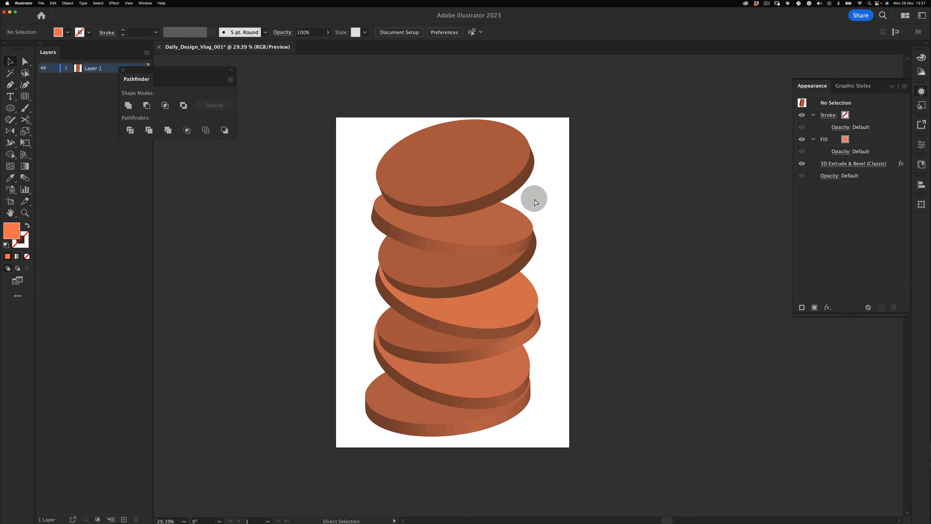
Unlock the top disc's group and deselect it.
right_click(472, 159)
mouse_move(494, 164)
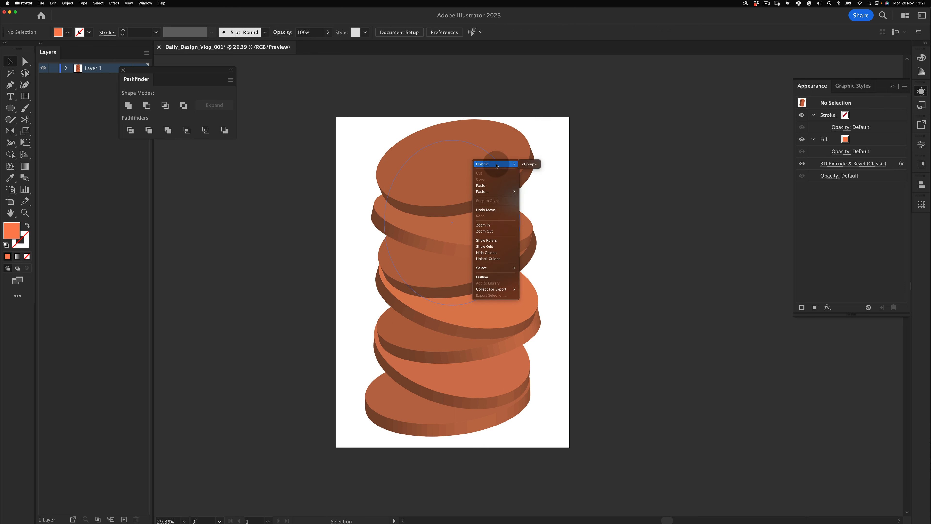
left_click(532, 164)
left_click(600, 131)
left_click(474, 242)
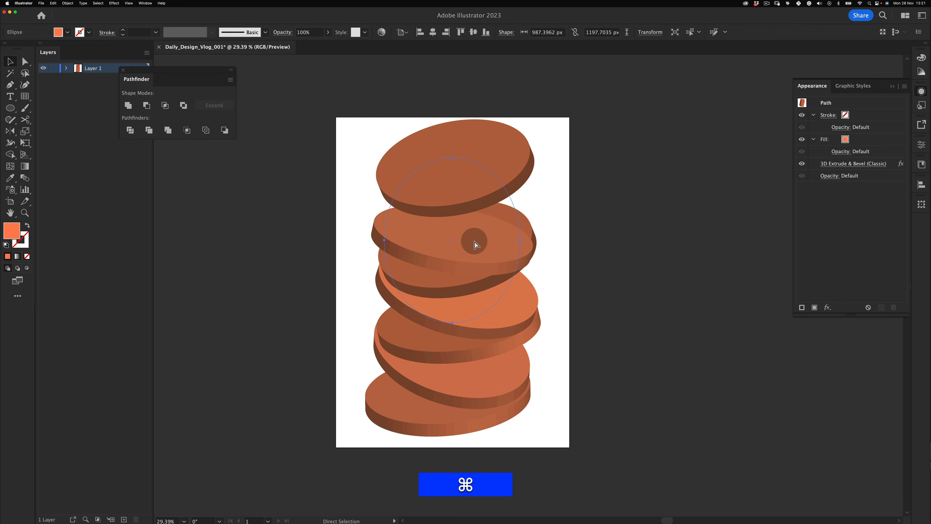
key("super+z")
key("super+z")
key("super+z")
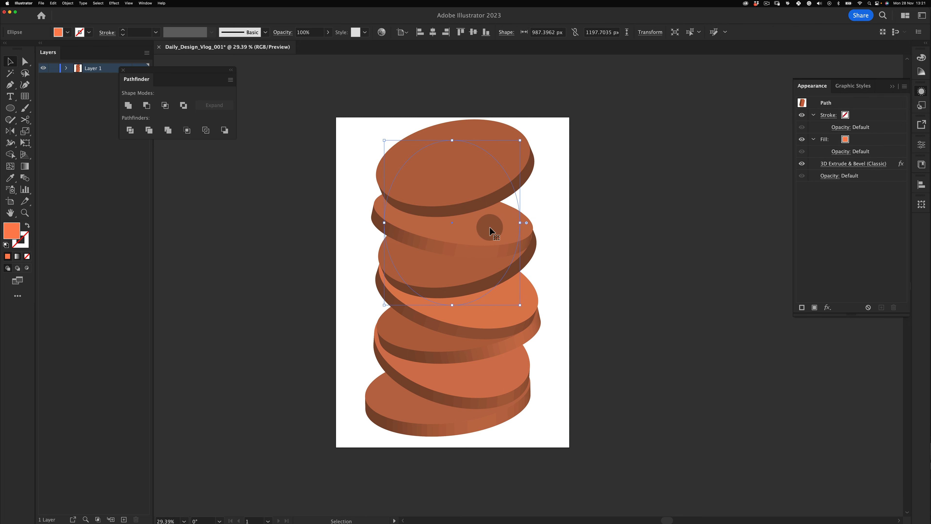
double_click(457, 250)
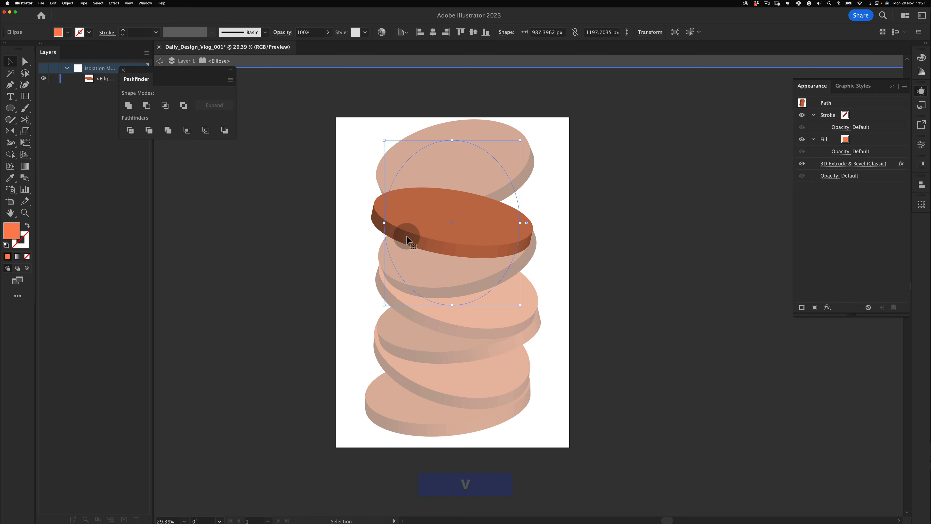
left_click(366, 229)
double_click(297, 299)
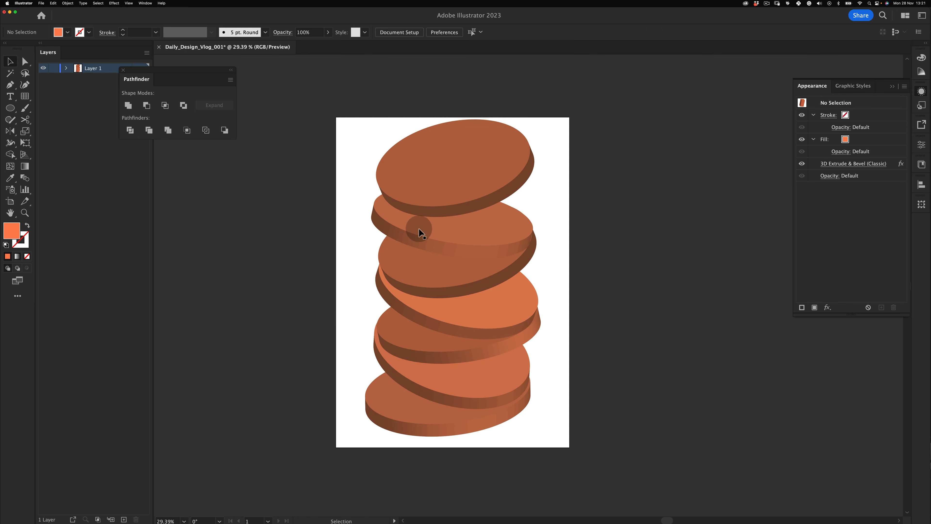
left_click_drag(419, 229, 416, 252)
key("super+z")
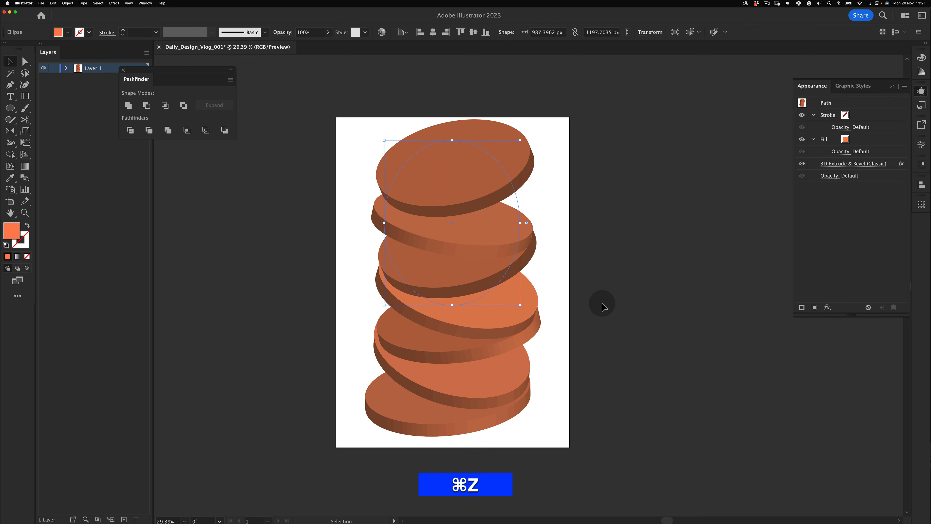
left_click(452, 417)
left_click(535, 231)
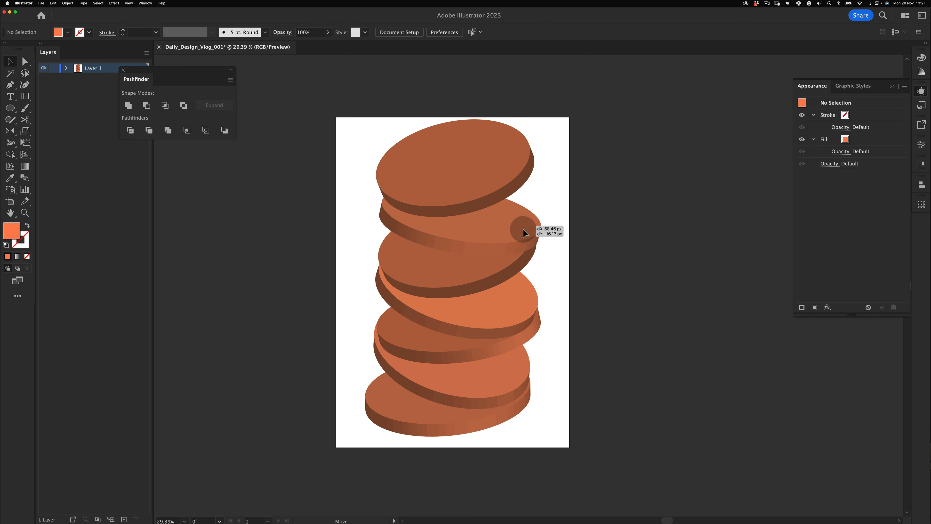
key("super+z")
Expand the appearance of the second disc from the top, then isolate and select its side segments.
left_click(67, 3)
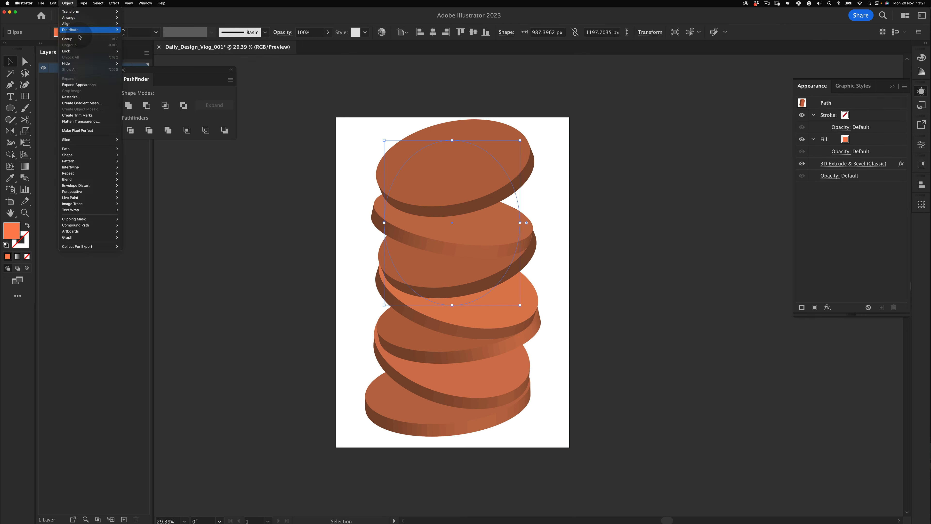
left_click(88, 84)
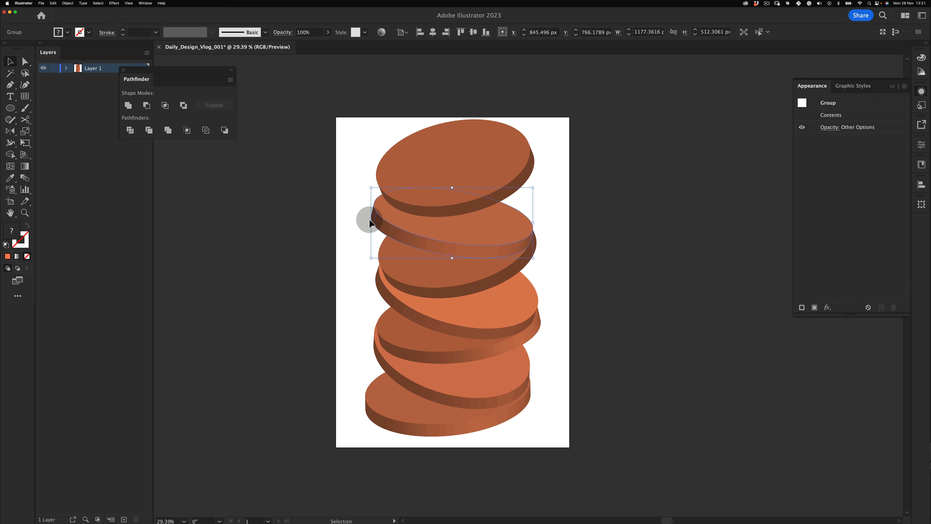
double_click(417, 244)
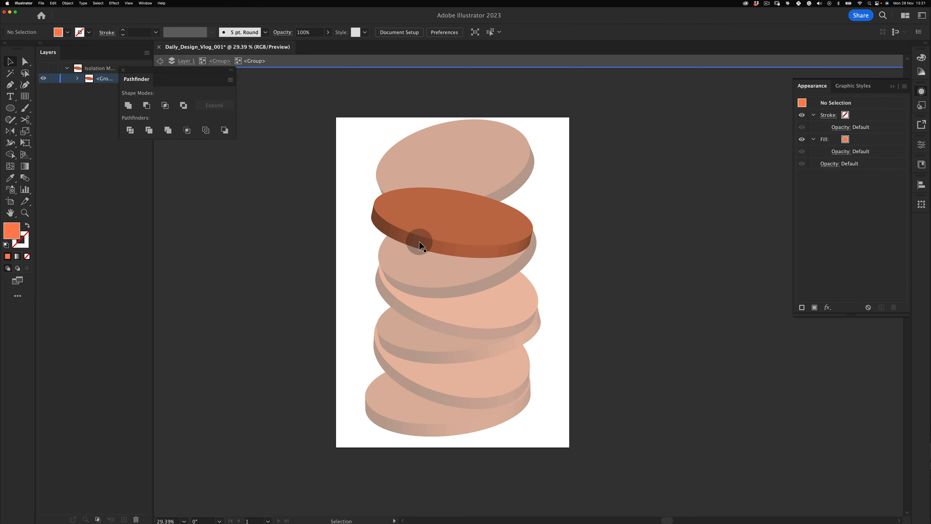
left_click(419, 242)
left_click(371, 214)
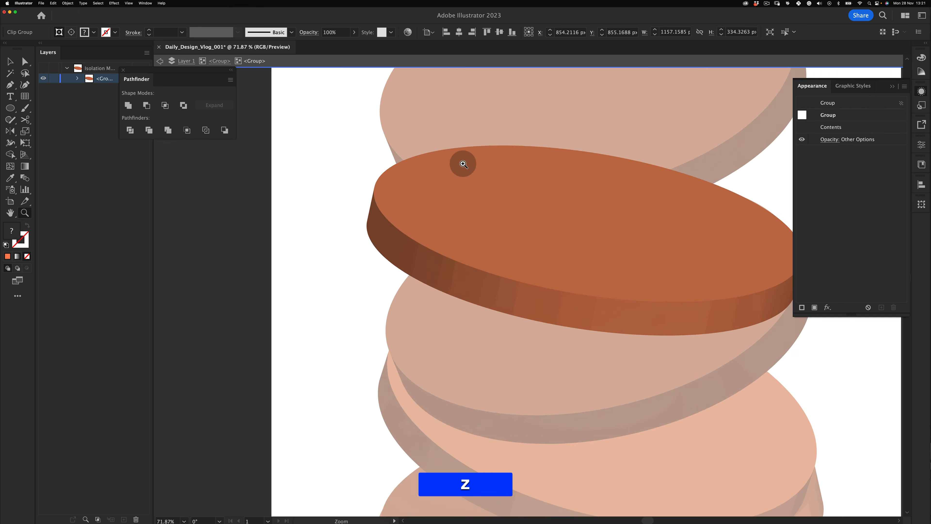
Unite the second disc's side segments into one shape with Pathfinder and leave isolation.
key("v")
key("shift+z")
left_click_drag(539, 271, 456, 329)
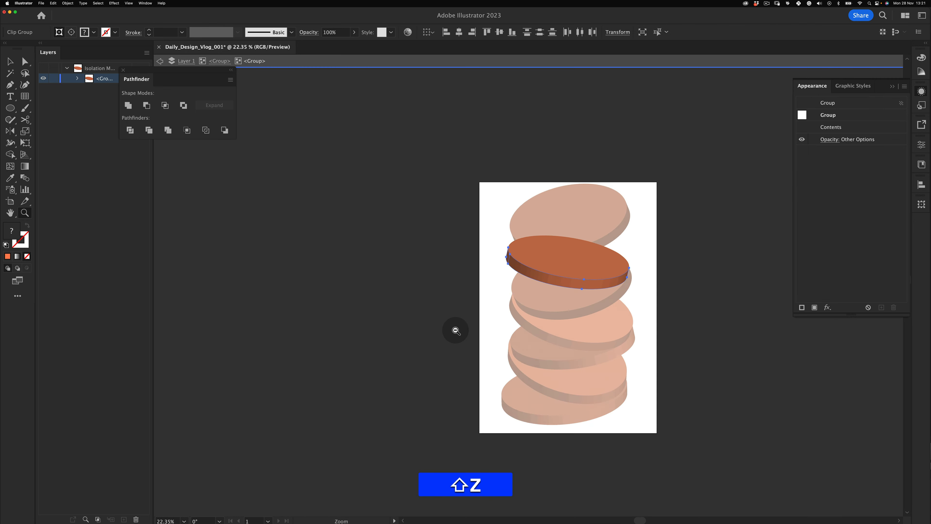
left_click_drag(506, 304, 412, 279)
key("z")
left_click_drag(482, 251, 516, 241)
left_click(500, 243, "alt")
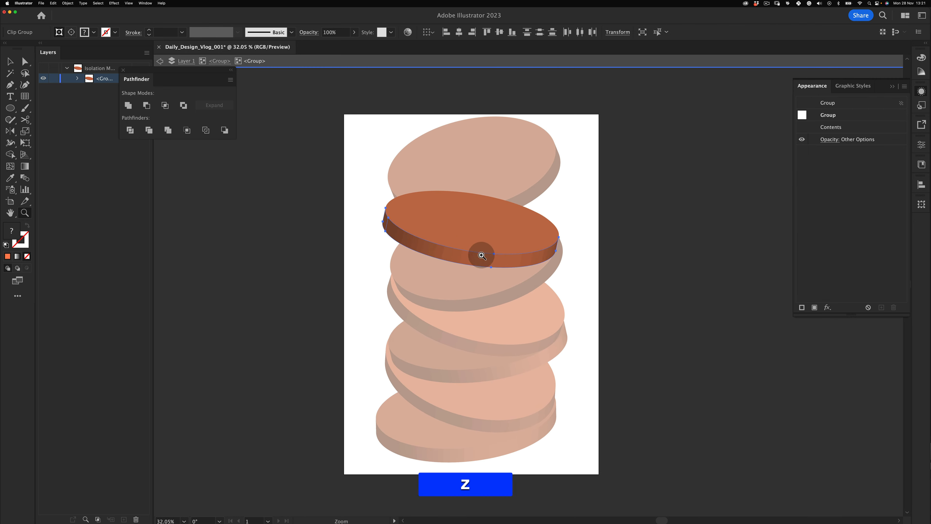
left_click(68, 3)
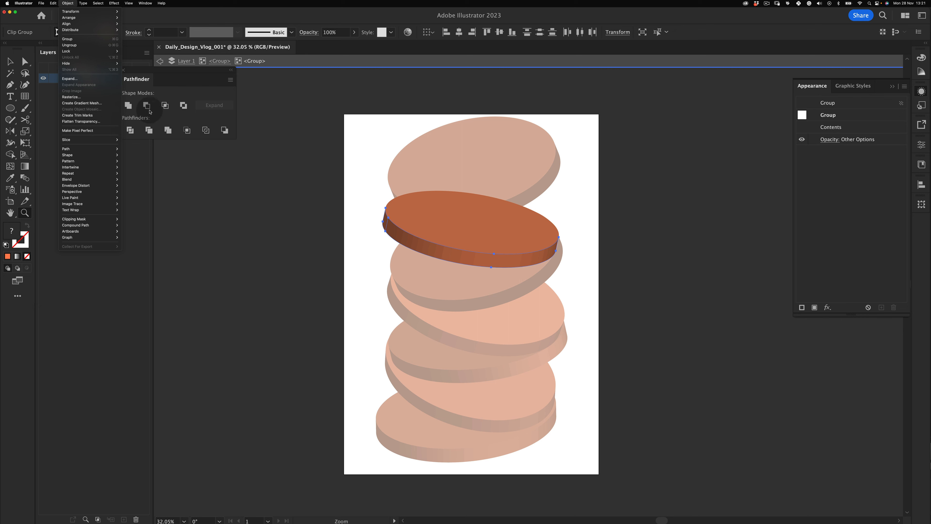
left_click(135, 108)
left_click(132, 105)
key("v")
double_click(281, 323)
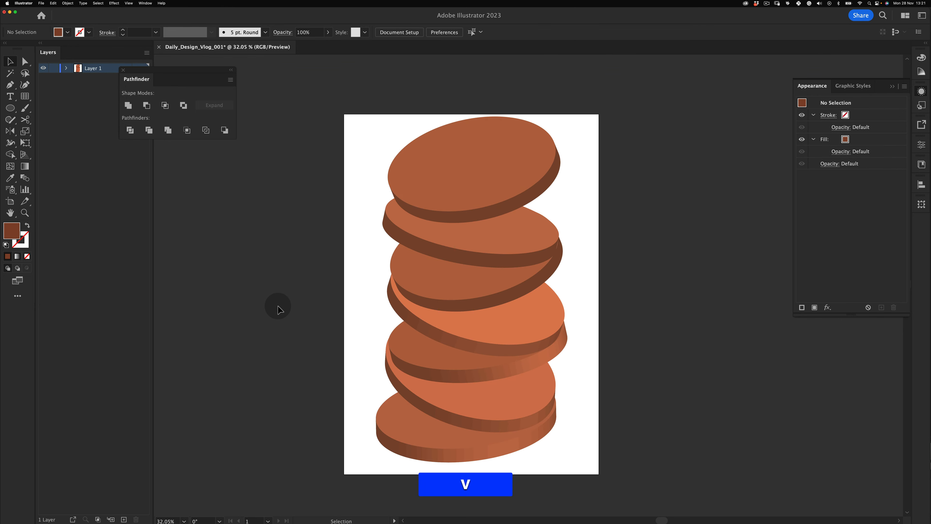
Isolate and select the side segments of the bright orange fourth disc from the top.
scroll(442, 282, "right", 1)
left_click(452, 285)
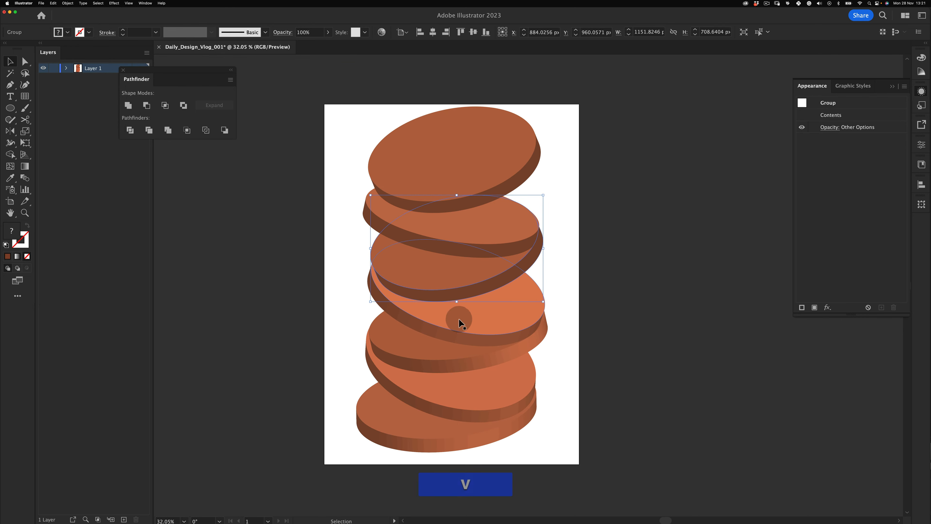
left_click(453, 334)
left_click_drag(445, 333, 445, 334)
key("super+z")
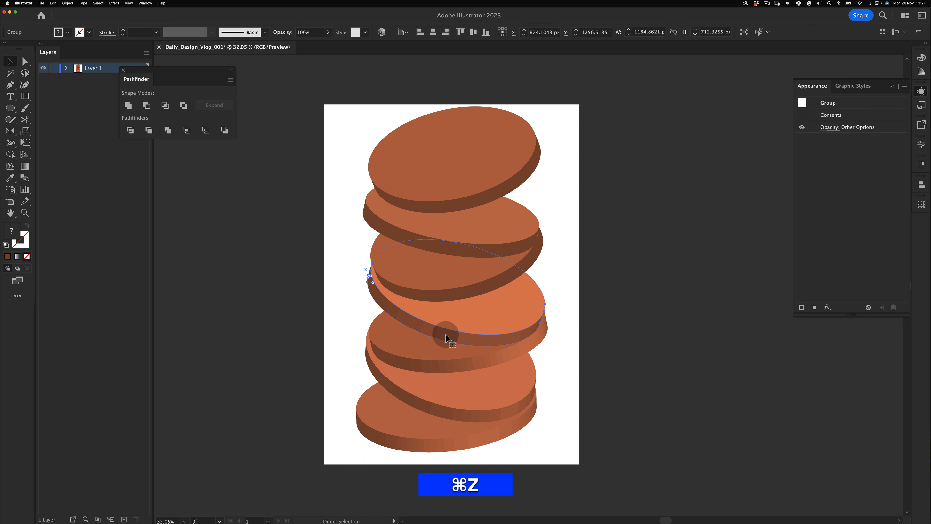
double_click(445, 334)
left_click(446, 333)
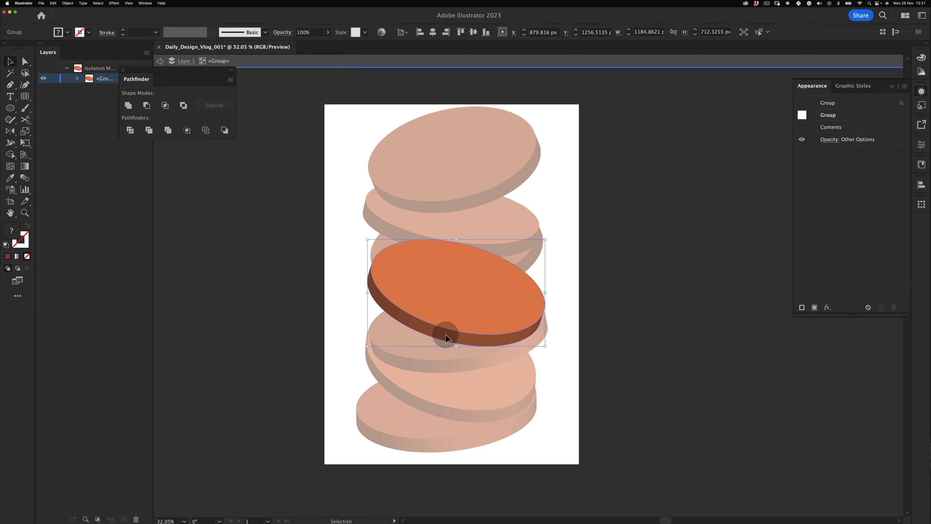
left_click_drag(444, 334, 439, 345)
key("super+z")
double_click(445, 335)
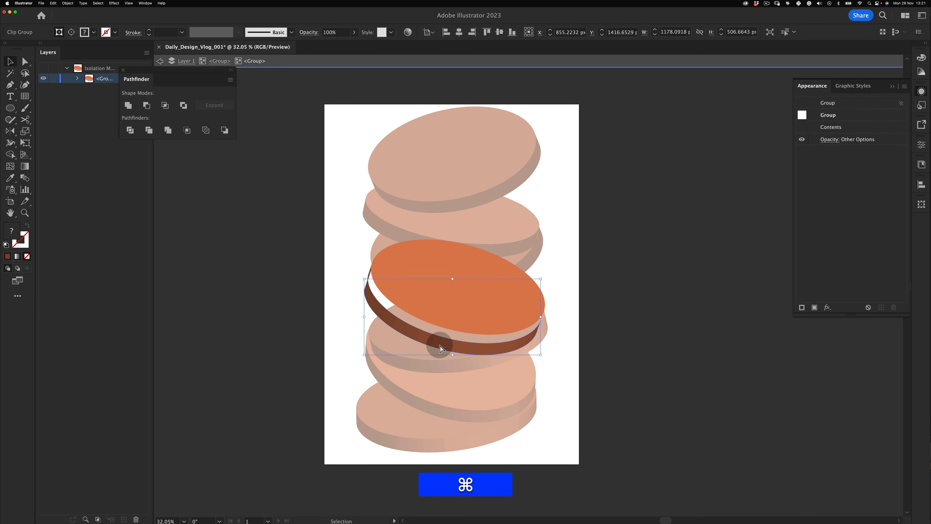
key("super+z")
Unite the fourth disc's side segments into one shape with Pathfinder and leave isolation.
left_click_drag(368, 260, 439, 231)
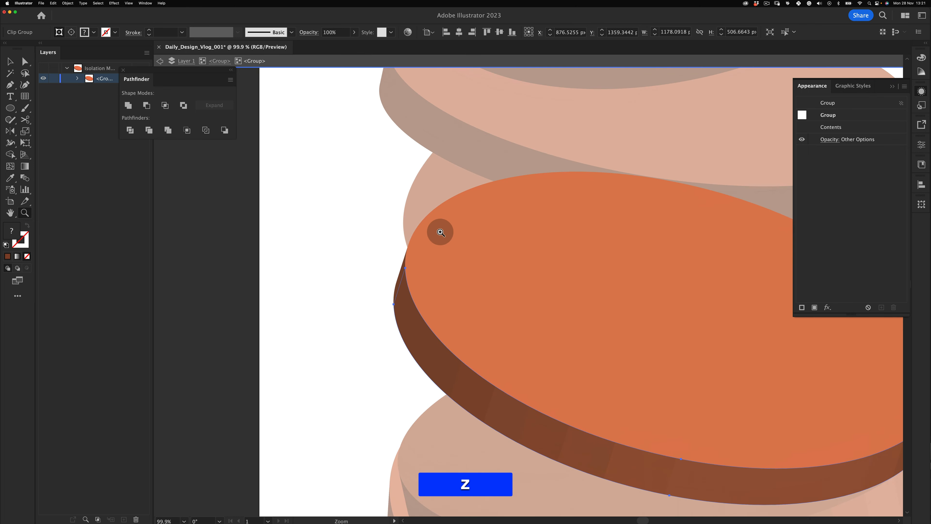
key("shift+v")
key("shift+z")
left_click_drag(474, 277, 359, 277)
left_click_drag(409, 256, 358, 295)
key("z")
key("v")
double_click(358, 294)
Isolate and select the side segments of the fifth disc from the top.
key("z")
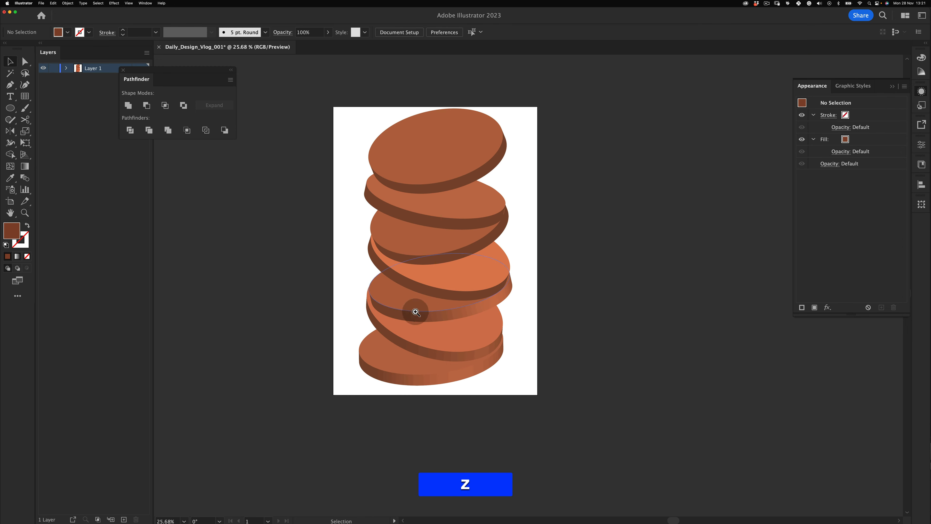
left_click_drag(415, 312, 455, 316)
key("v")
double_click(457, 317)
left_click(456, 319)
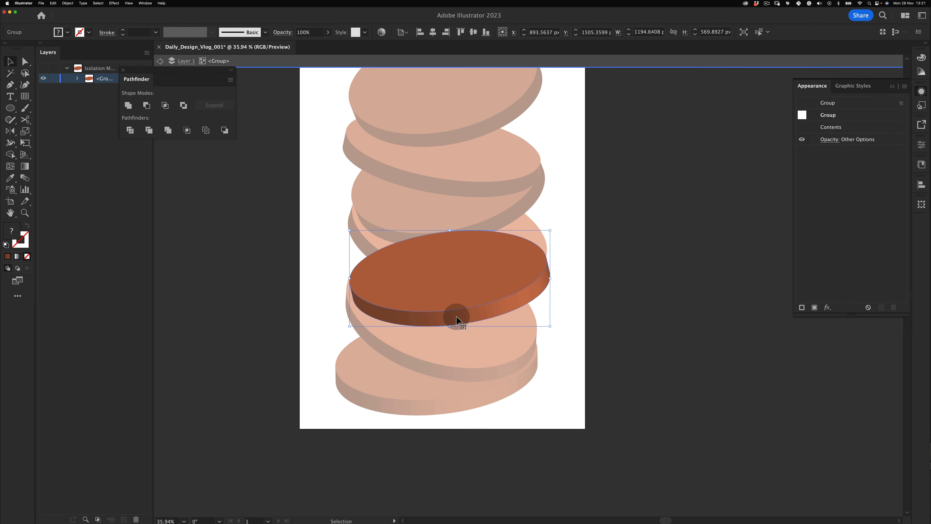
double_click(459, 316)
left_click(456, 318)
left_click_drag(457, 319, 456, 333)
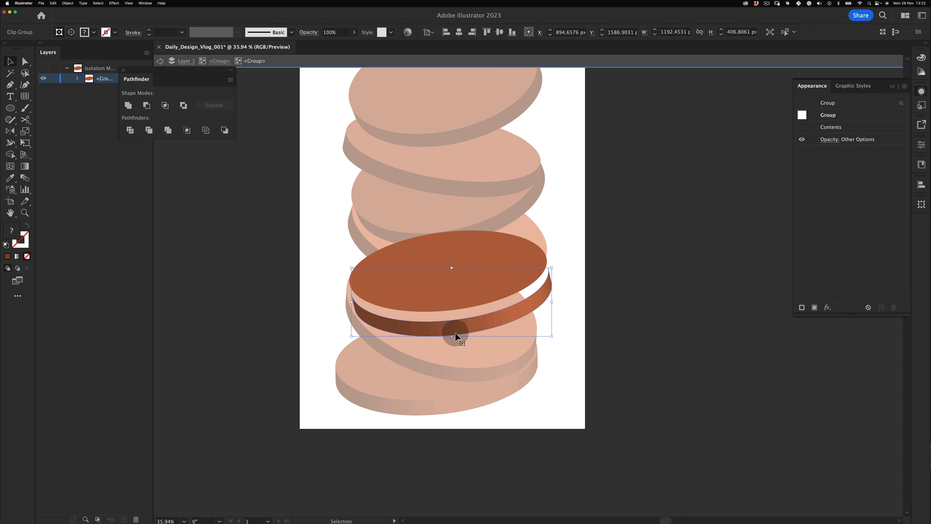
key("super+z")
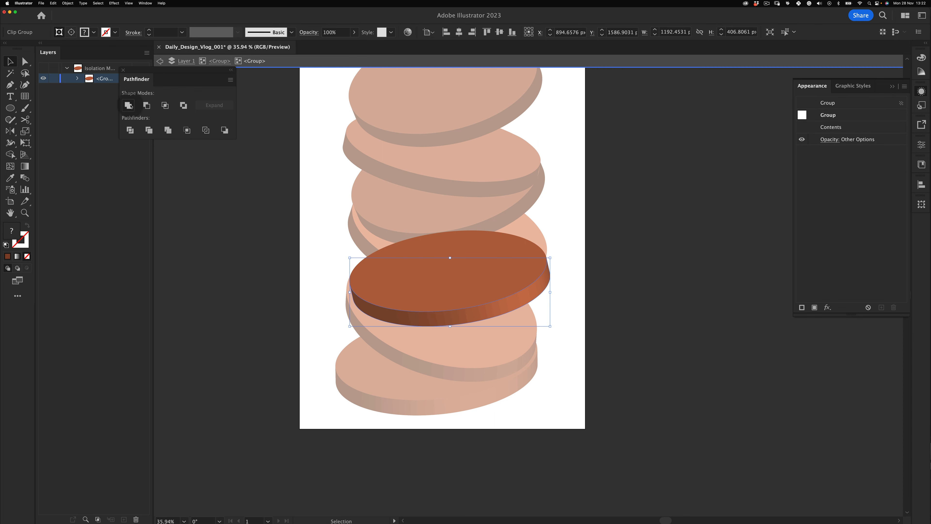
Unite the fifth disc's side segments into one shape with Pathfinder and leave isolation.
left_click(269, 324)
key("v")
double_click(275, 325)
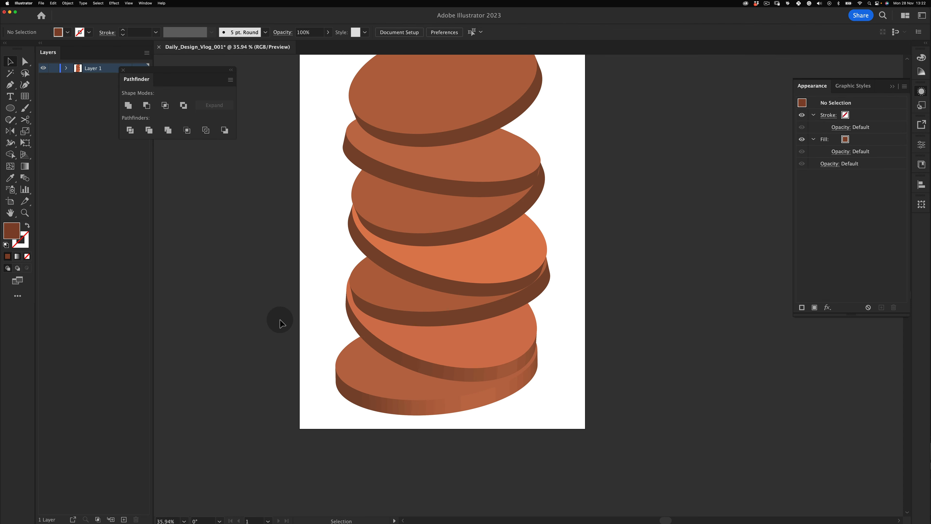
Isolate the side segments of the sixth disc from the top, unite them with Pathfinder, and leave isolation.
left_click(409, 363)
double_click(408, 359)
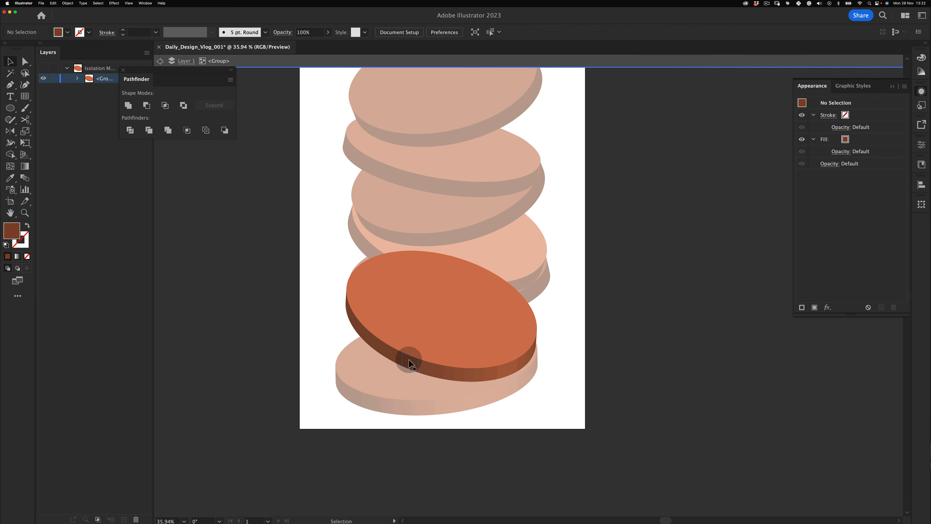
left_click_drag(410, 360, 411, 370)
key("super+z")
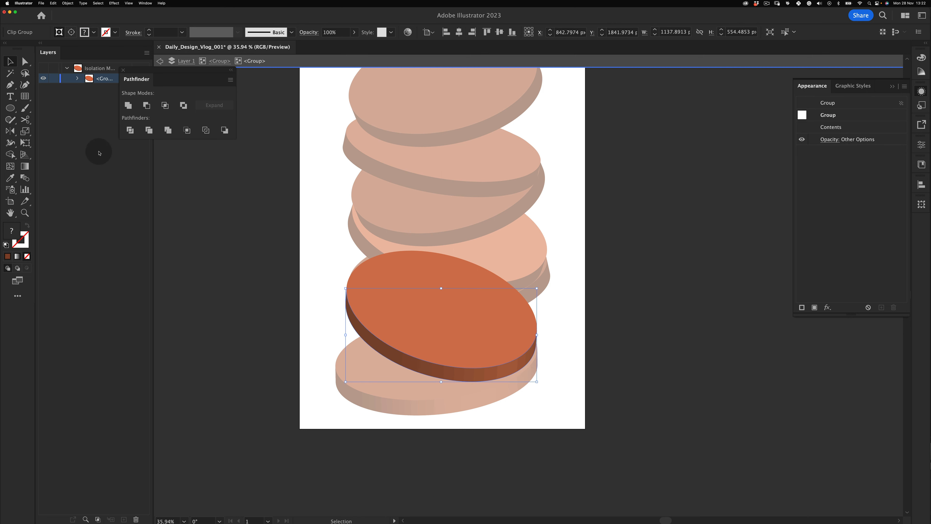
left_click(128, 105)
key("v")
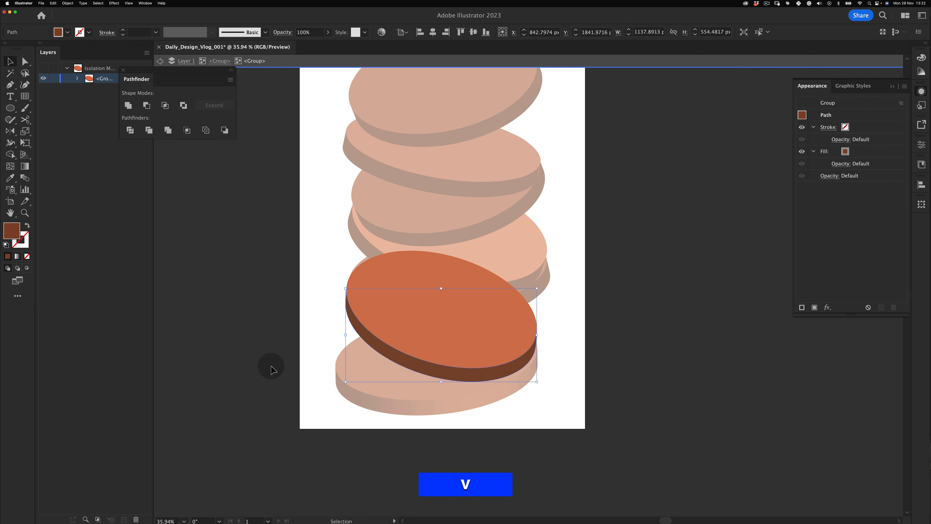
double_click(275, 370)
Isolate the bottom disc's side segments, unite them into one shape with Pathfinder, and leave isolation.
double_click(397, 406)
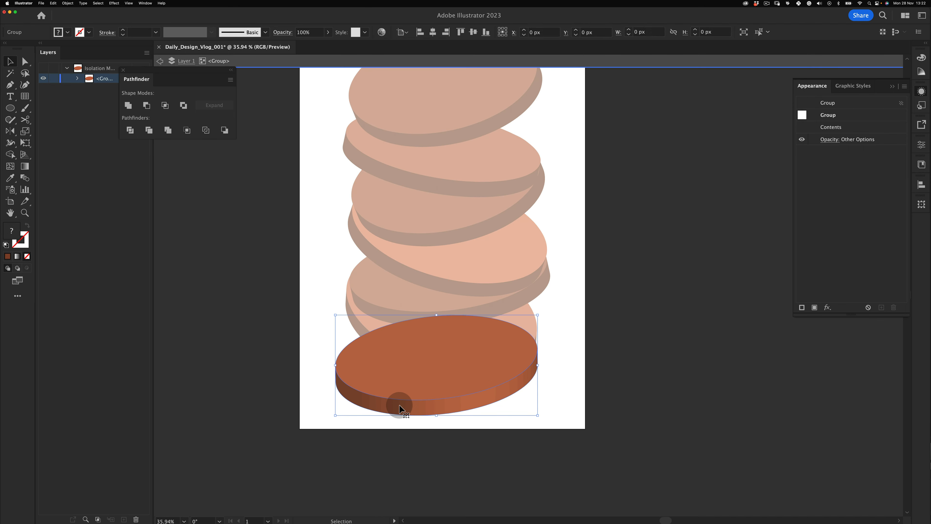
key("super+z")
double_click(399, 407)
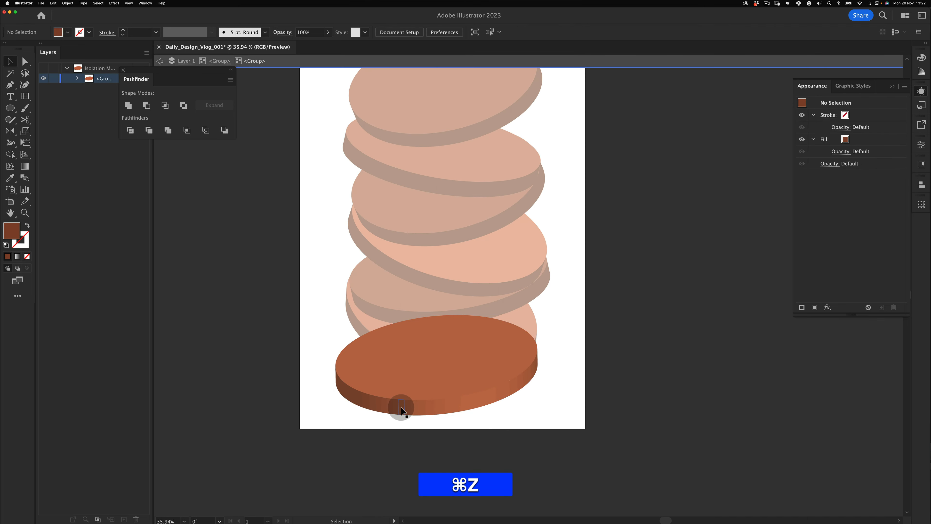
left_click_drag(403, 409, 401, 413)
key("super+z")
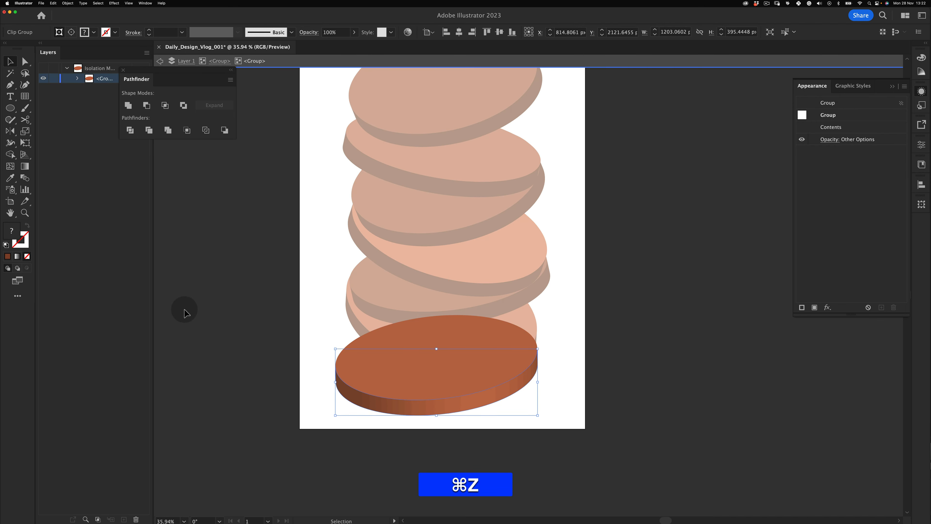
key("v")
double_click(290, 390)
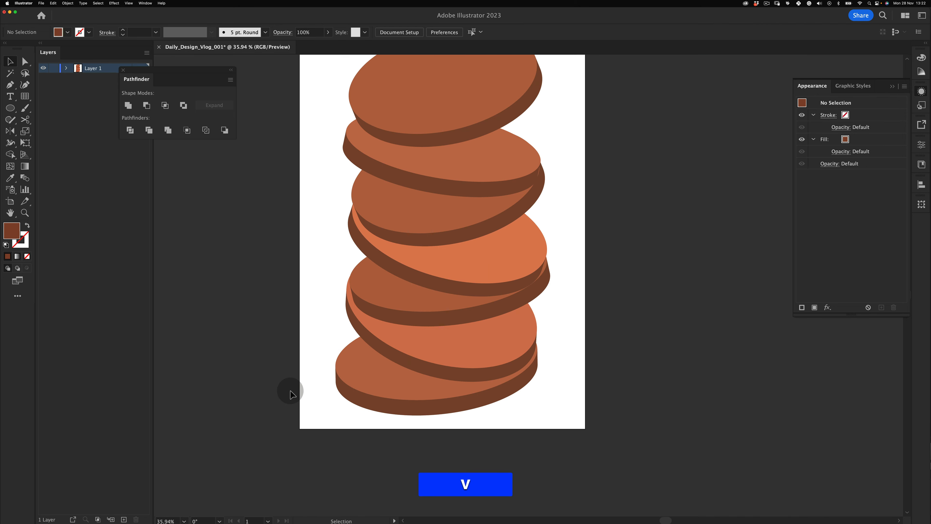
Try moving the bottom disc and its united side inside its nested groups, undo each trial move, and leave isolation.
key("z")
left_click_drag(442, 243, 435, 343)
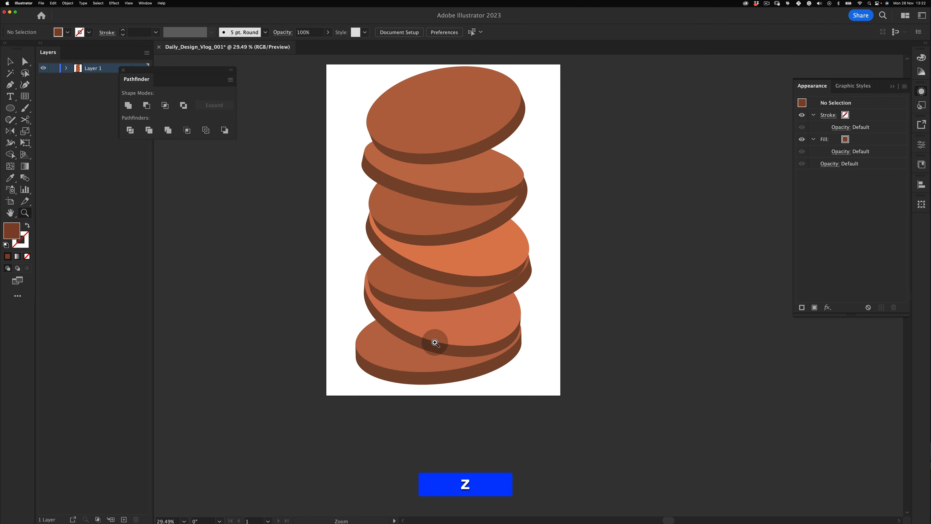
left_click(433, 381)
key("super+z")
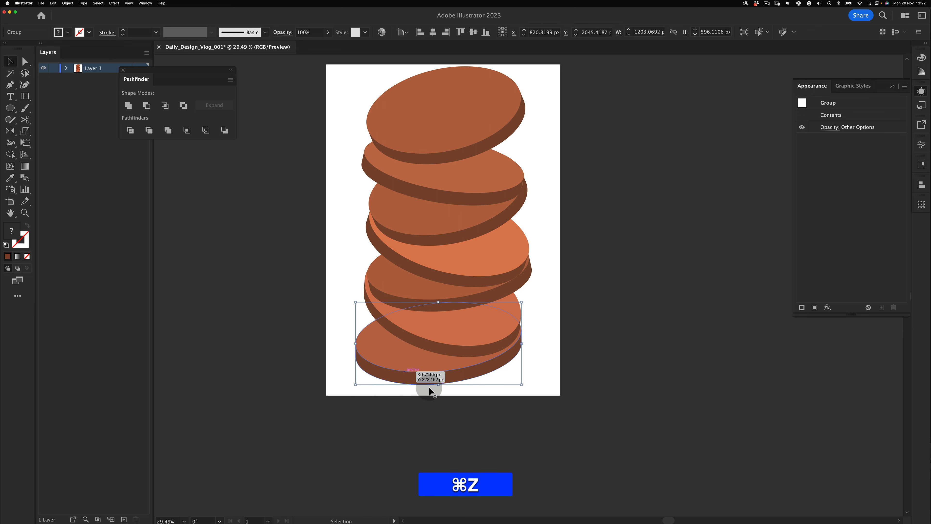
double_click(429, 382)
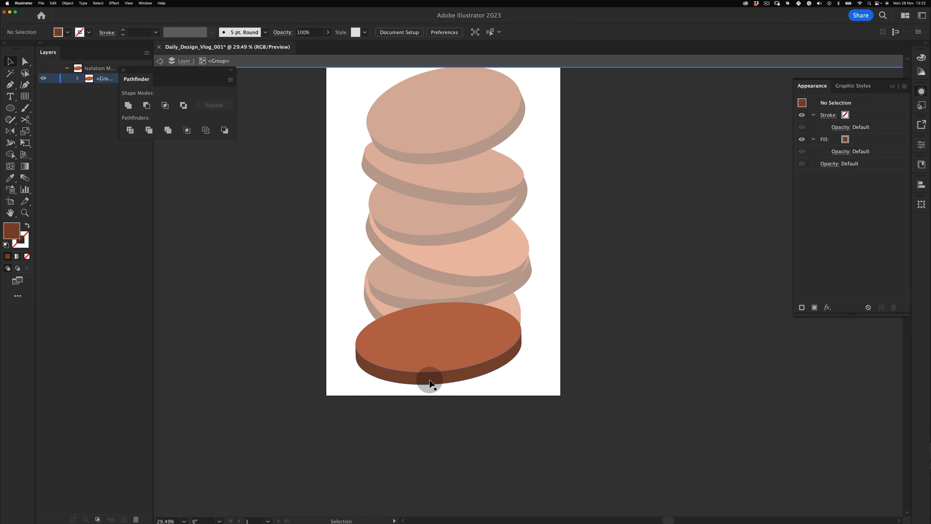
left_click(440, 377)
left_click_drag(440, 378, 434, 388)
key("super+z")
key("super+v")
double_click(438, 381)
key("super+z")
left_click(432, 409)
double_click(432, 411)
double_click(435, 381)
left_click(435, 382)
double_click(436, 378)
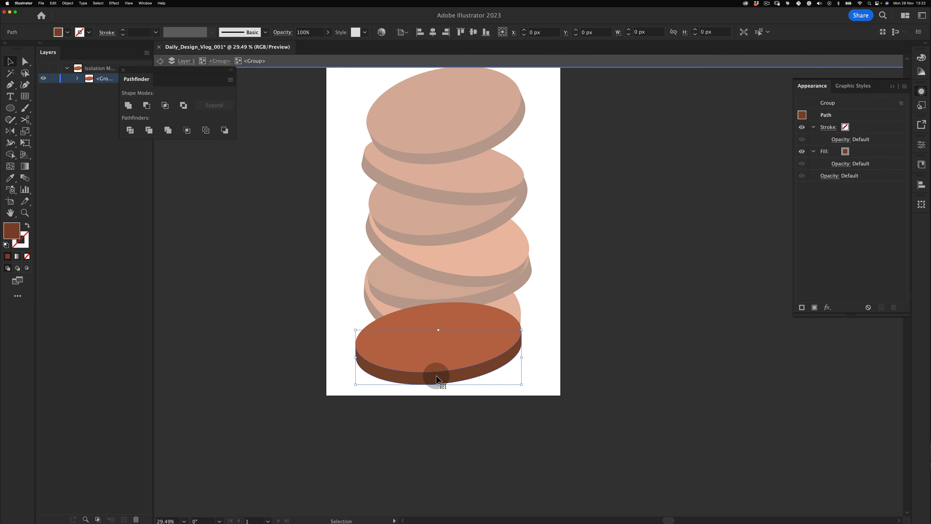
double_click(432, 408)
Try to enlarge the sixth disc from the top slightly, undo the scaling, and deselect it.
key("z")
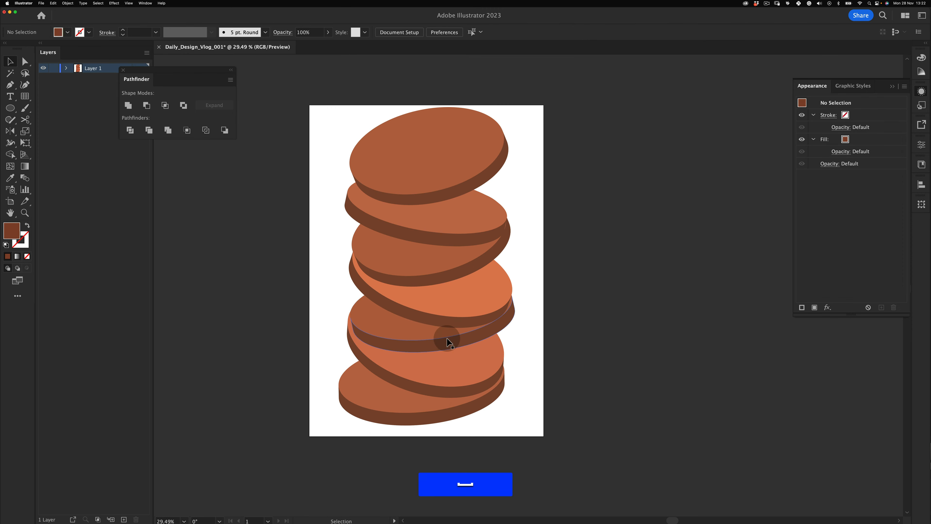
left_click(404, 378, "alt")
left_click_drag(404, 378, 450, 344)
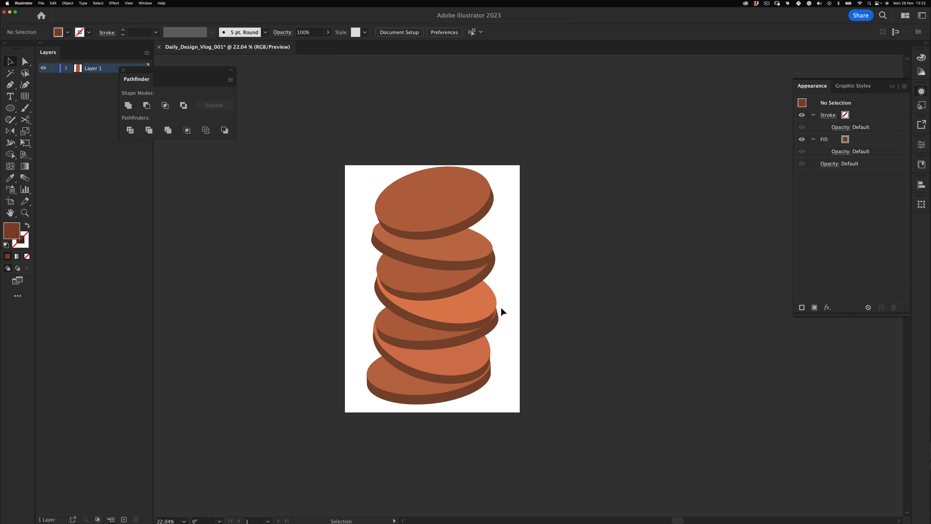
left_click(460, 360)
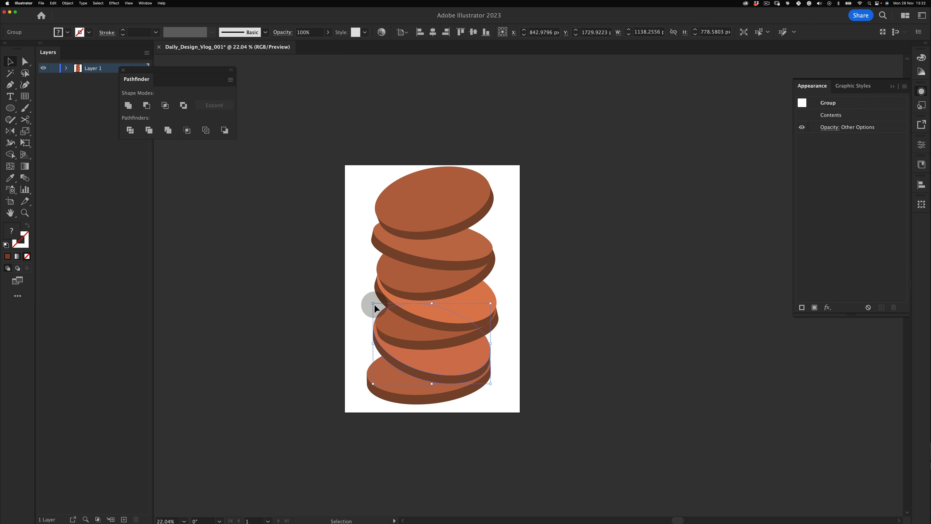
left_click_drag(373, 304, 368, 300)
key("alt+super+z")
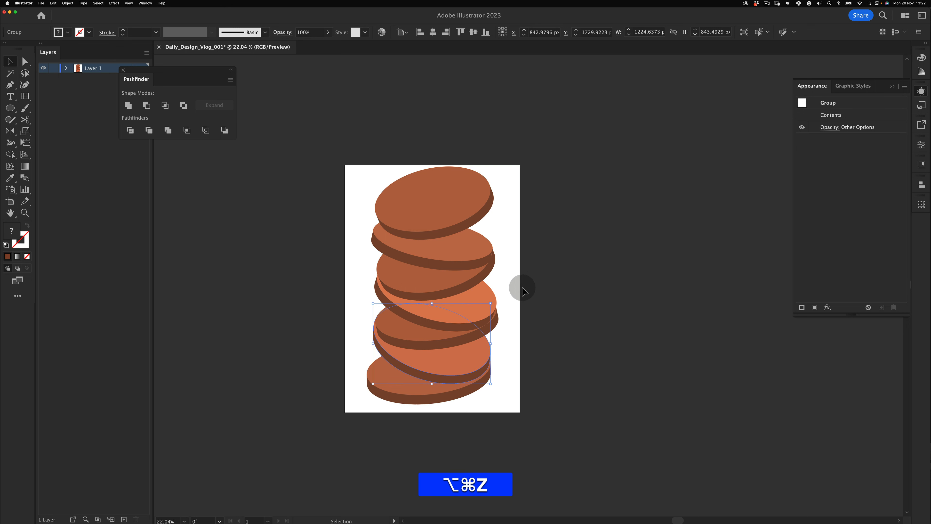
key("super+v")
left_click(519, 333)
Shift the fifth disc from the top slightly right and down, and the fourth disc slightly left.
key("z")
left_click_drag(465, 375, 490, 354)
key("space")
left_click_drag(522, 260, 530, 289)
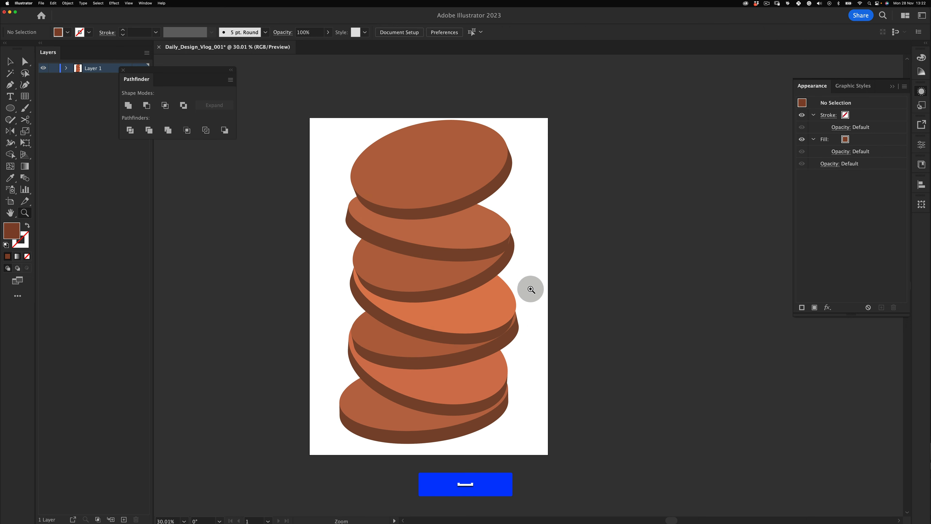
key("v")
left_click_drag(504, 344, 506, 347)
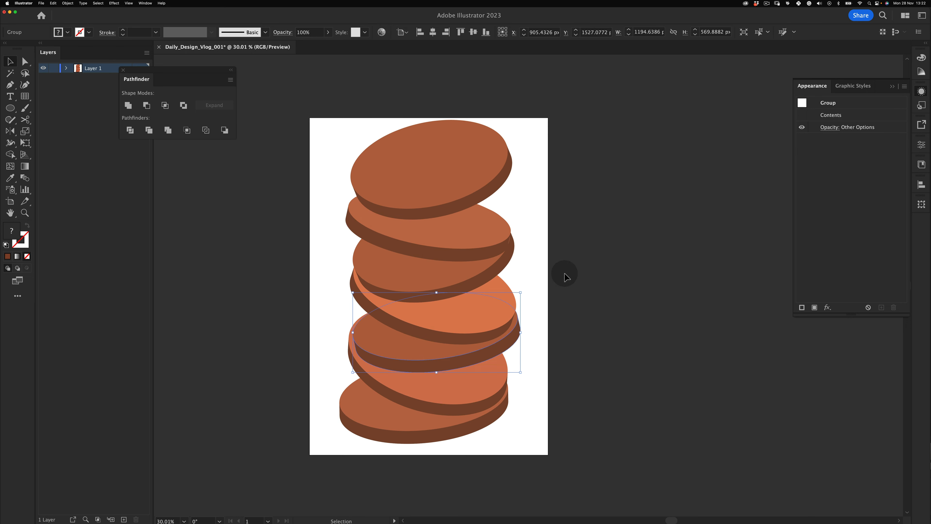
left_click(564, 274)
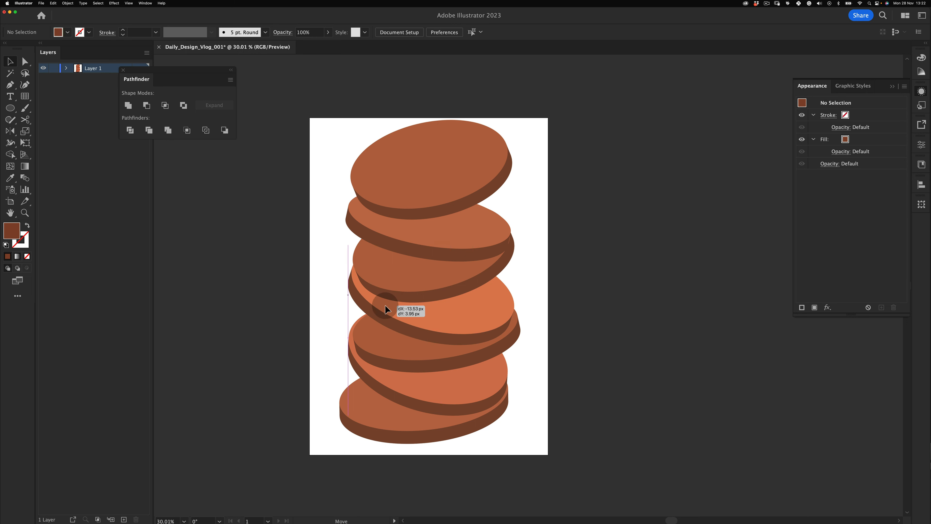
left_click(433, 346)
Shift the bottom disc and the third disc from the top slightly to the right.
left_click_drag(461, 431, 463, 424)
left_click_drag(446, 278, 451, 278)
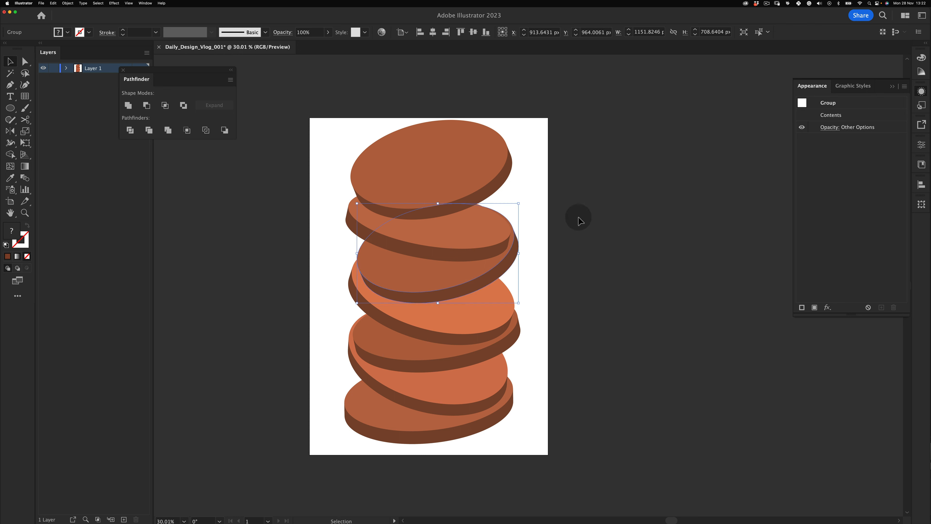
left_click(578, 217)
Raise the second disc from the top slightly, and move the top disc slightly down and left.
left_click_drag(485, 236, 484, 231)
left_click(555, 191)
key("v")
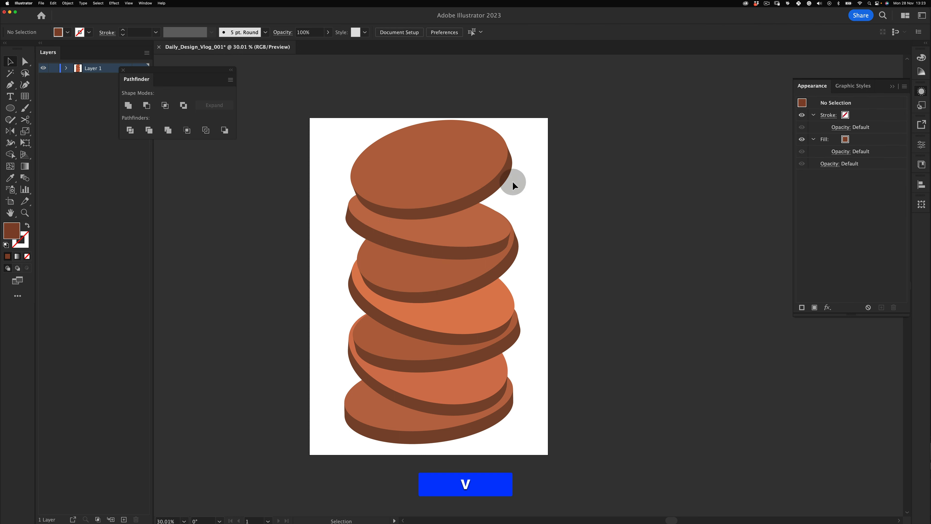
left_click_drag(466, 173, 464, 179)
key("v")
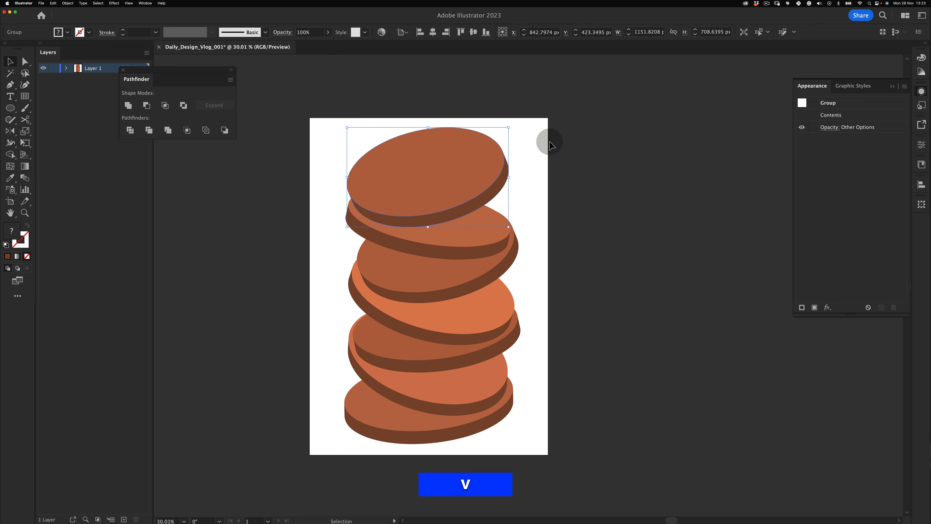
Shift the bottom disc slightly left, and move the whole seven-disc stack slightly down to centre it vertically on the artboard.
left_click(337, 474)
left_click_drag(403, 468, 435, 439)
left_click_drag(405, 465, 523, 134)
left_click_drag(473, 242, 474, 244)
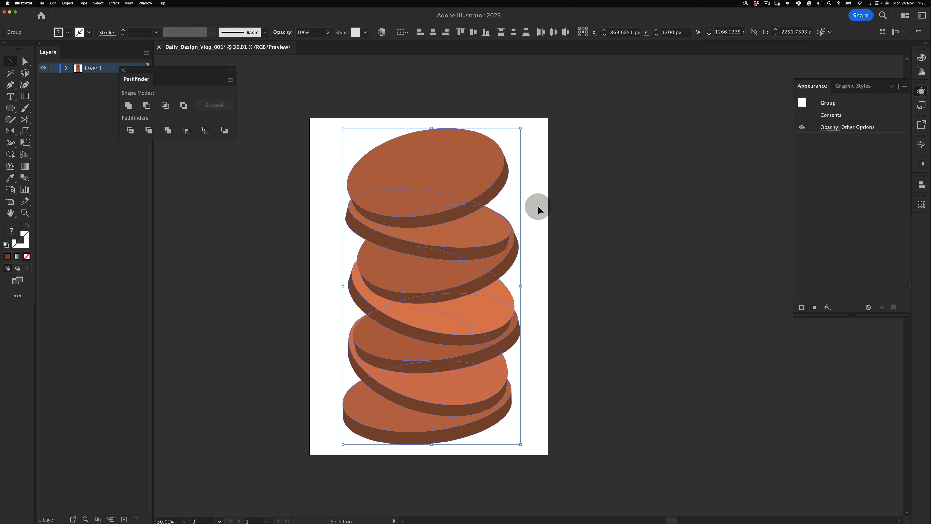
left_click_drag(560, 99, 342, 455)
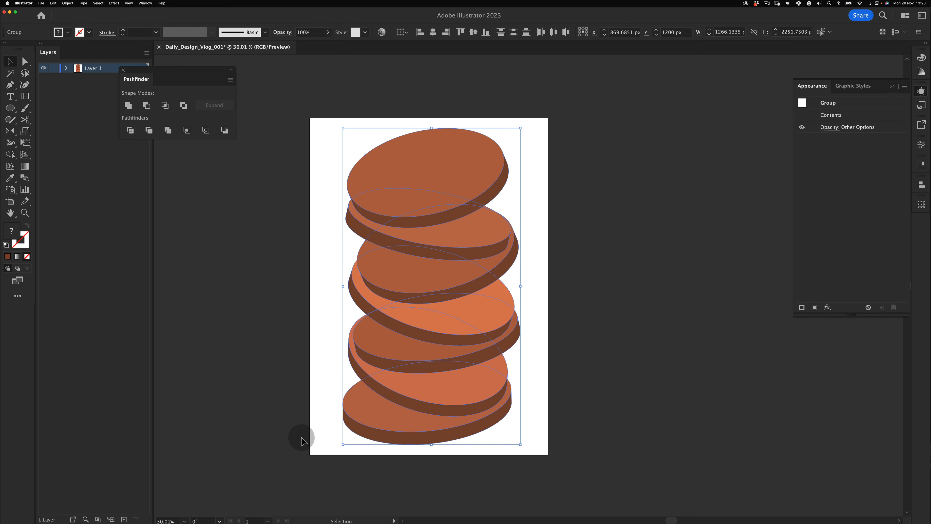
left_click(290, 435)
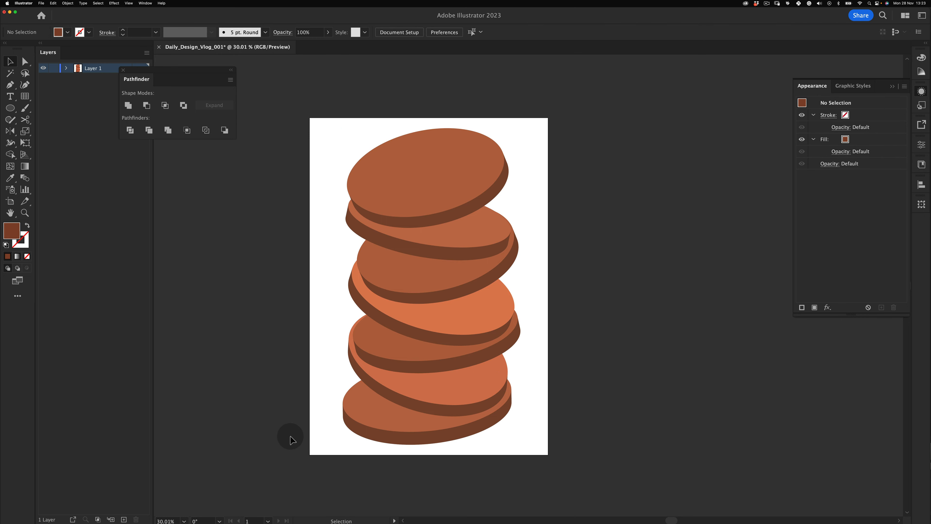
Examine how the top disc is grouped by entering and leaving its isolation.
left_click(400, 176)
left_click(268, 293)
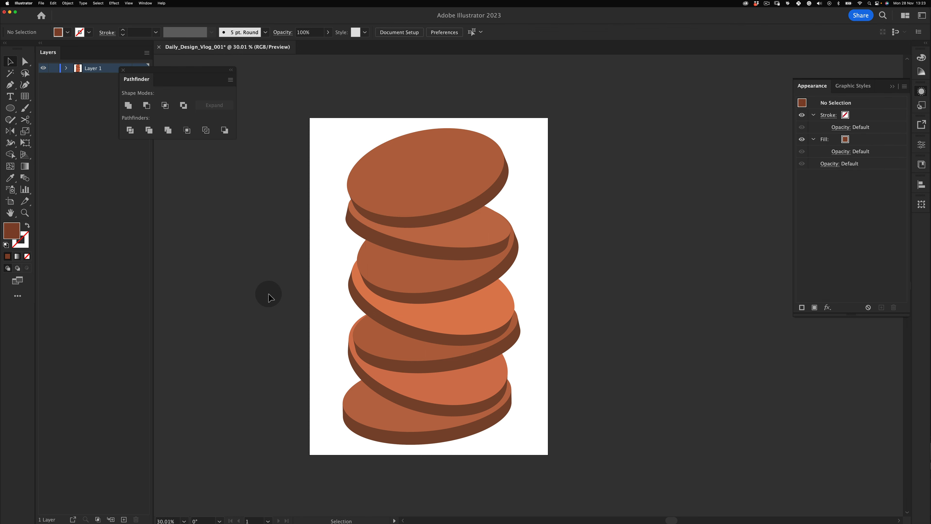
double_click(434, 175)
double_click(572, 137)
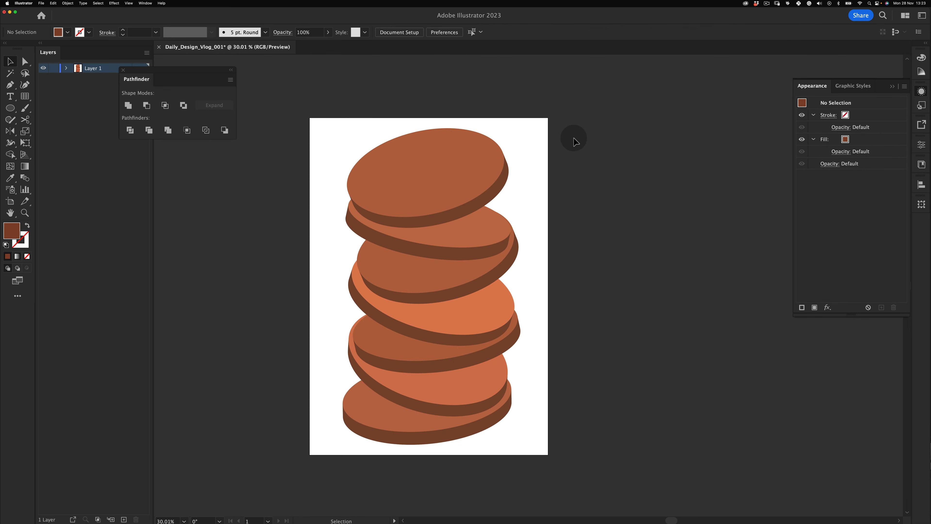
double_click(464, 168)
left_click(476, 166)
double_click(550, 145)
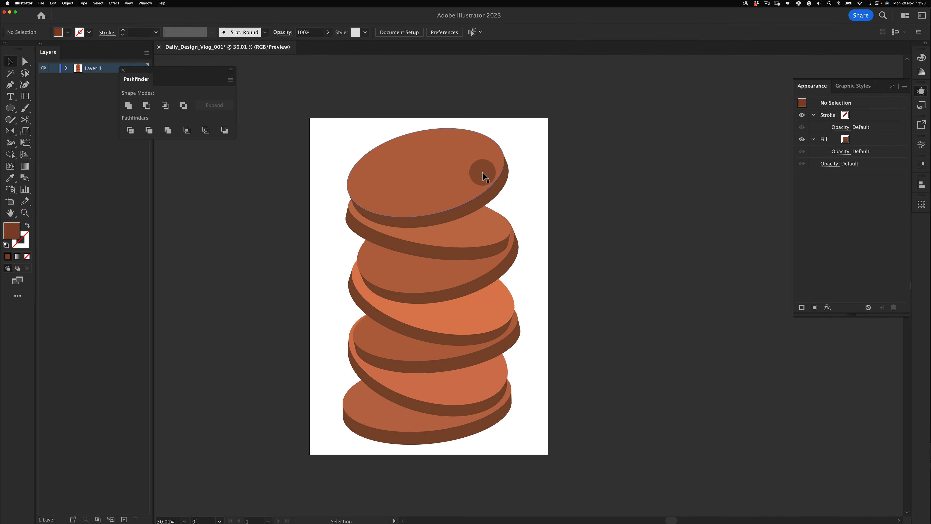
Ungroup the outer group of the top disc and of the second disc.
left_click(479, 170)
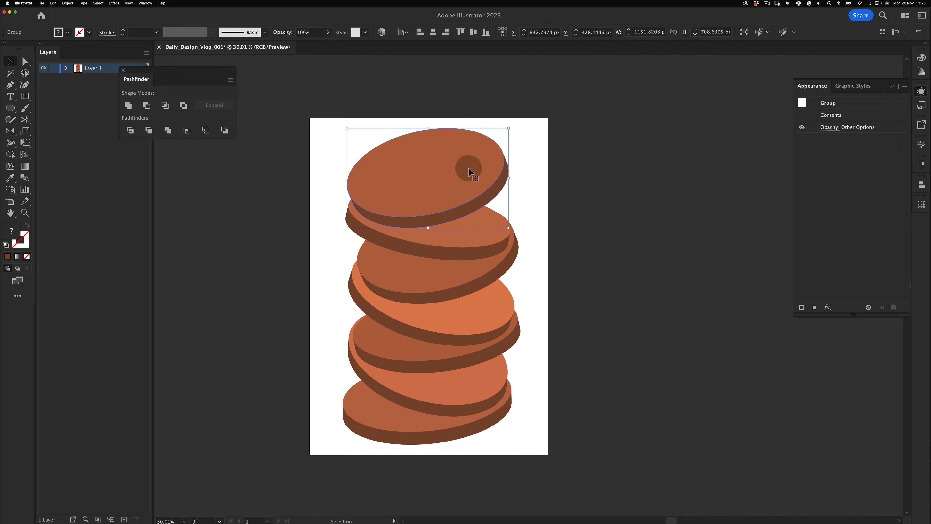
right_click(468, 166)
left_click(540, 189)
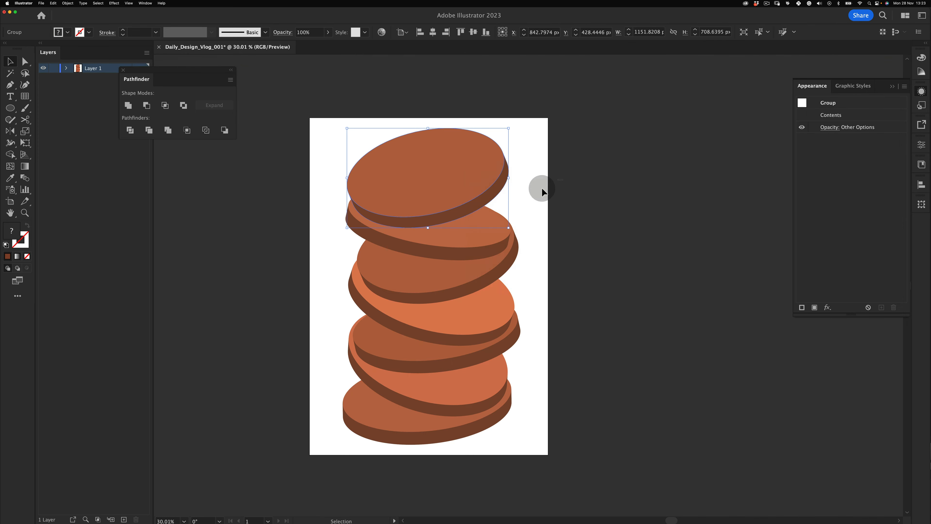
left_click(540, 190)
left_click(481, 228)
right_click(480, 228)
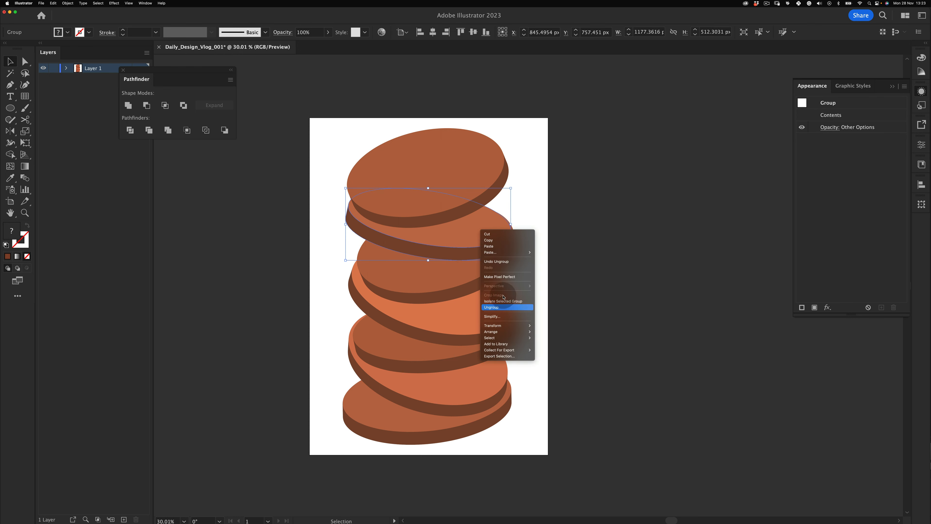
left_click(547, 236)
Ungroup the outer group of the third, fourth and fifth discs from the top.
left_click(471, 272)
right_click(470, 271)
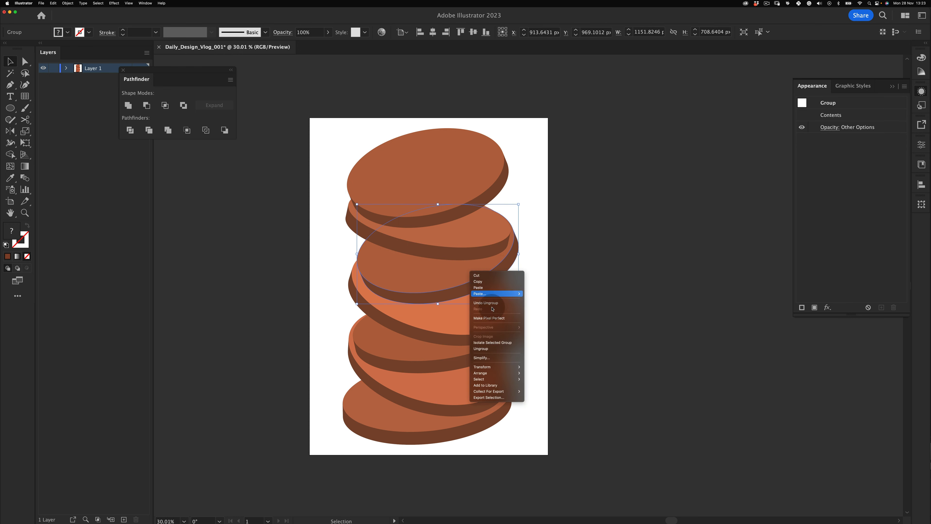
left_click(565, 278)
left_click(471, 316)
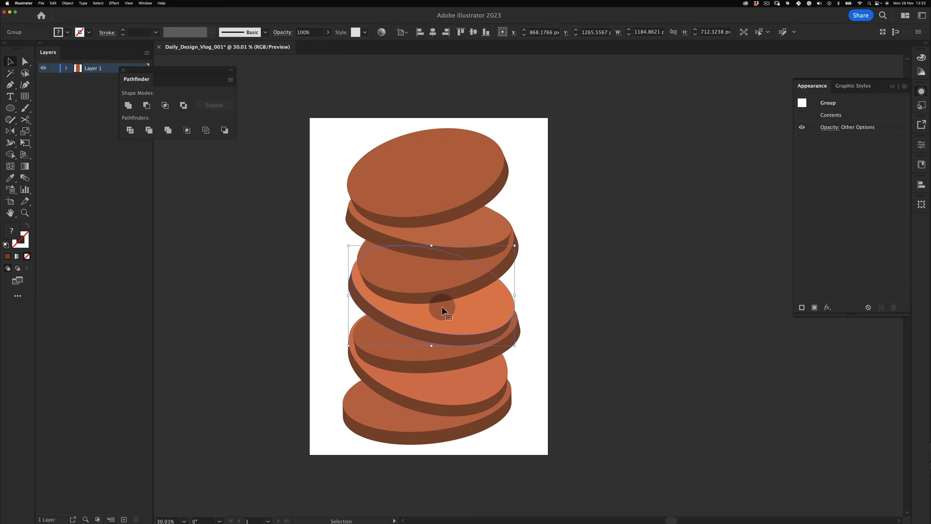
right_click(441, 311)
left_click(396, 357)
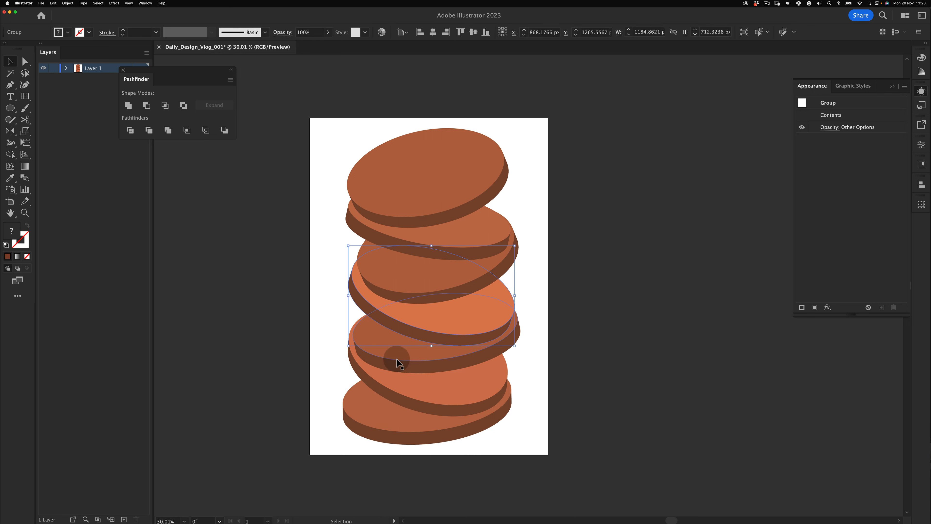
left_click(388, 350)
right_click(387, 351)
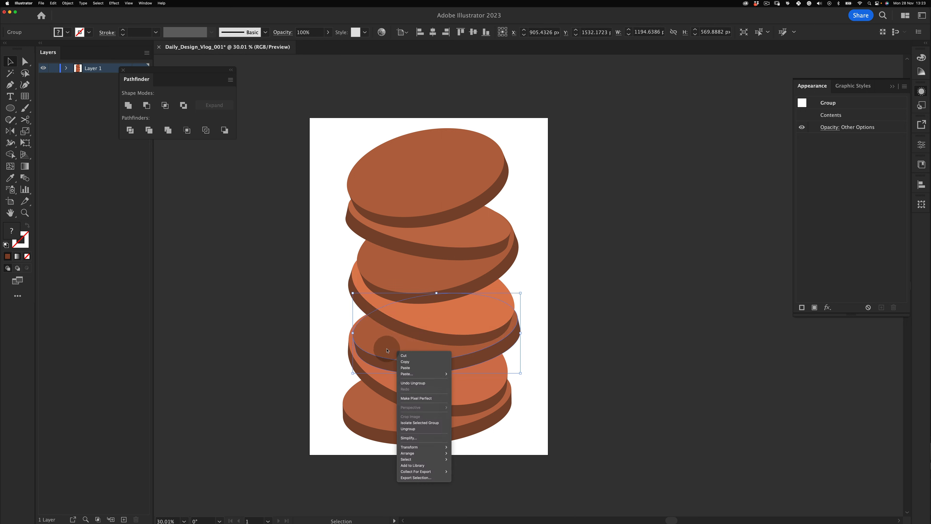
left_click(419, 428)
Ungroup the outer group of the sixth and bottom discs, and select all seven discs.
right_click(395, 385)
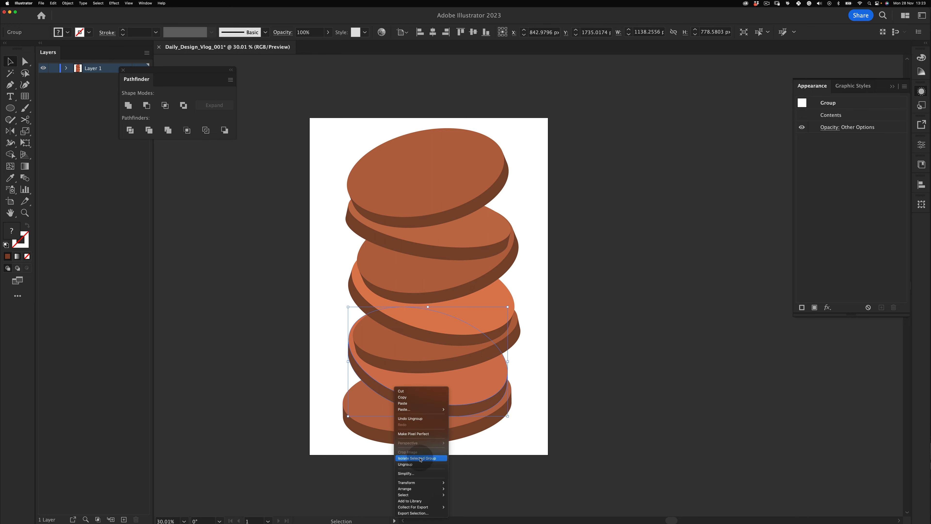
left_click(347, 479)
right_click(380, 419)
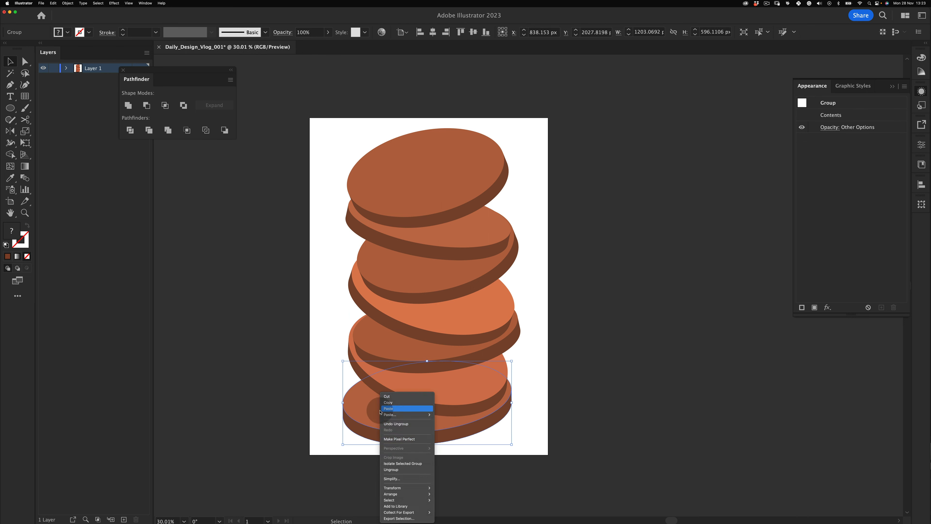
left_click(336, 499)
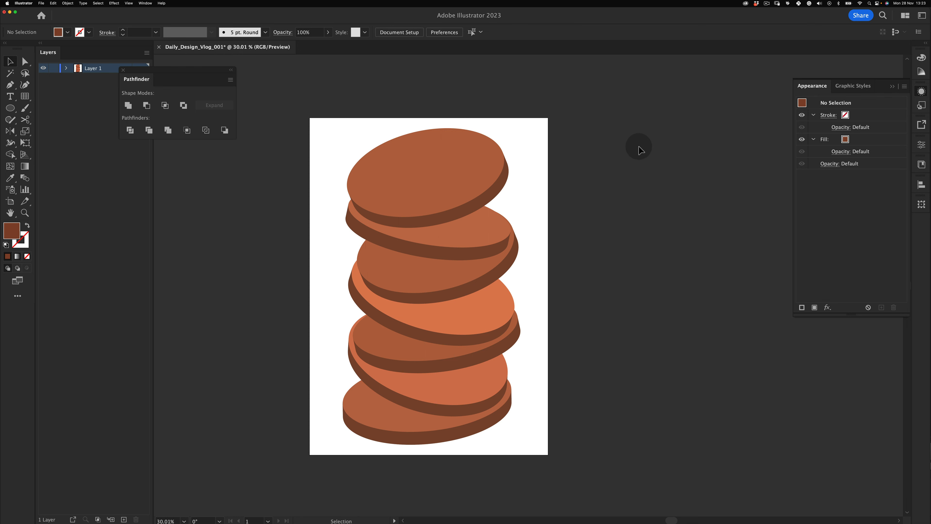
left_click_drag(325, 499, 311, 486)
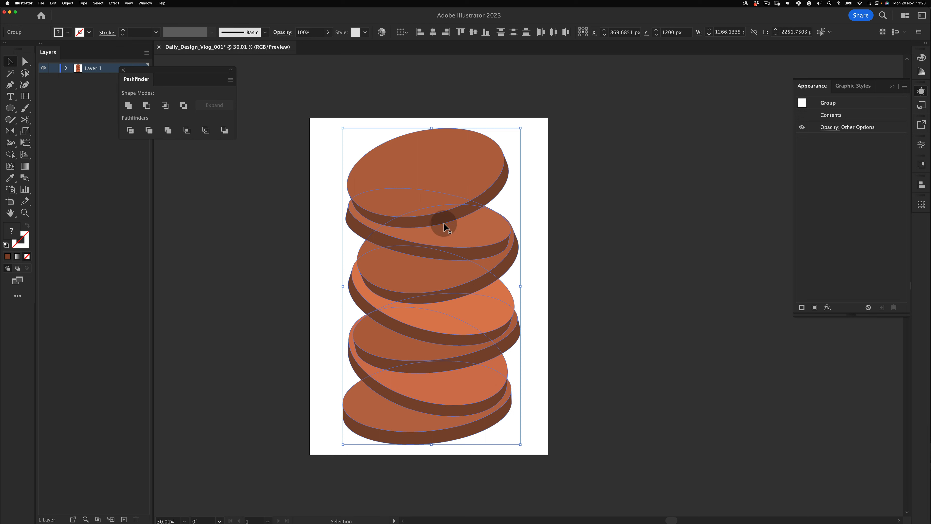
Widen the seven selected discs symmetrically about the centre of the stack.
left_click_drag(521, 286, 538, 286)
left_click(581, 252)
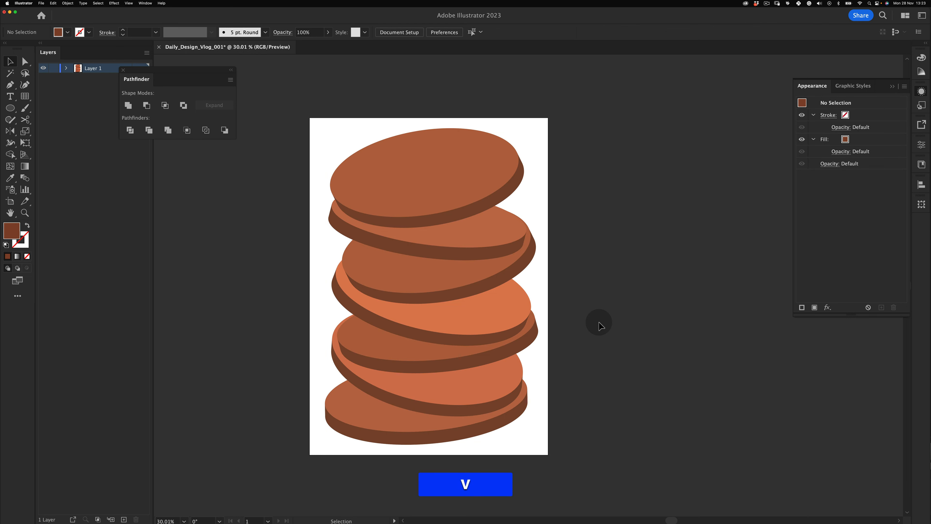
key("z")
left_click_drag(528, 223, 552, 182)
key("v")
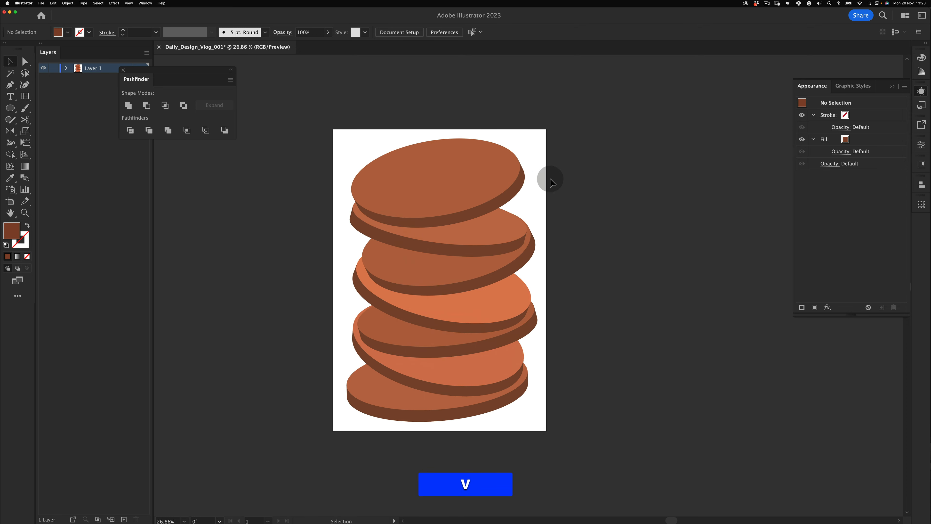
Scale the whole stack down proportionally about its centre to about 1434 px wide and 2125 px high.
left_click_drag(366, 424, 366, 424)
left_click_drag(537, 138, 532, 142)
key("v")
left_click(575, 194)
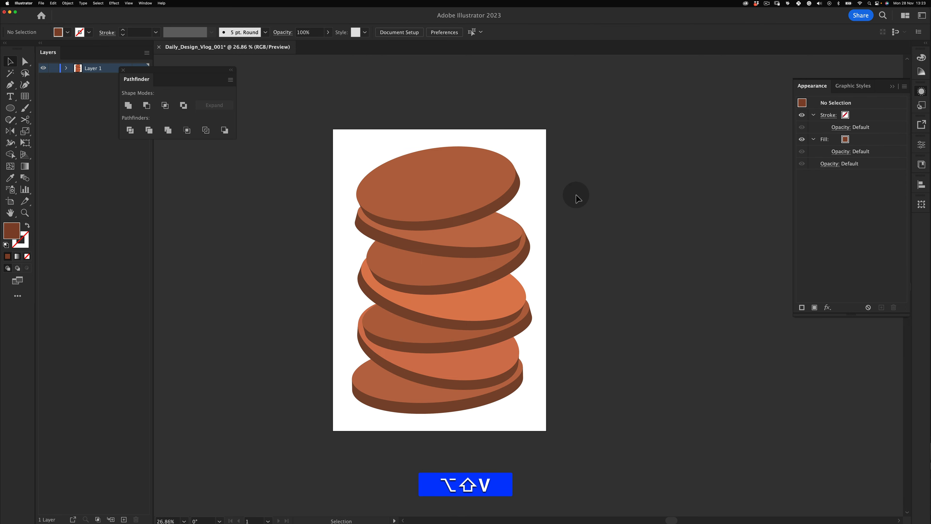
Stretch all seven discs together vertically about their centre to a total height of about 2213 px.
left_click_drag(458, 269, 465, 290)
key("super+z")
key("z")
key("space")
key("v")
left_click_drag(581, 140, 415, 443)
left_click_drag(444, 146, 443, 141)
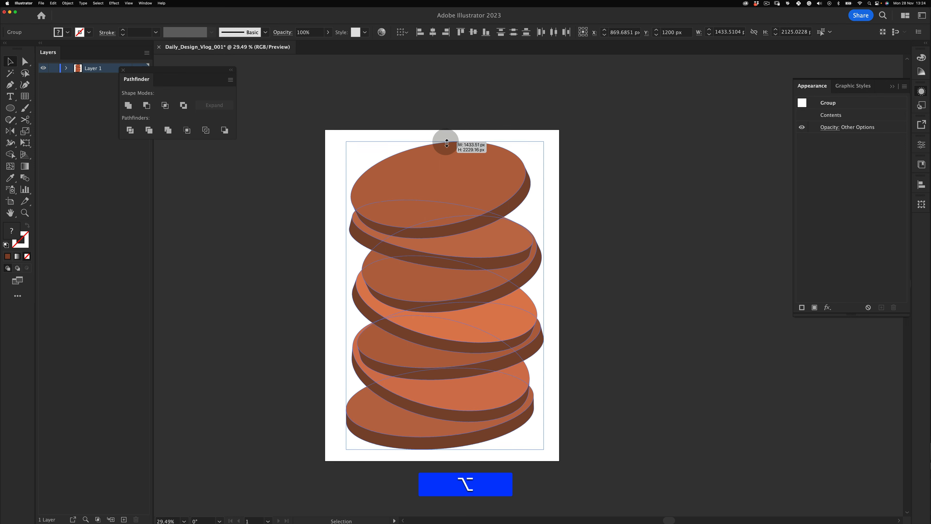
left_click(577, 167)
key("v")
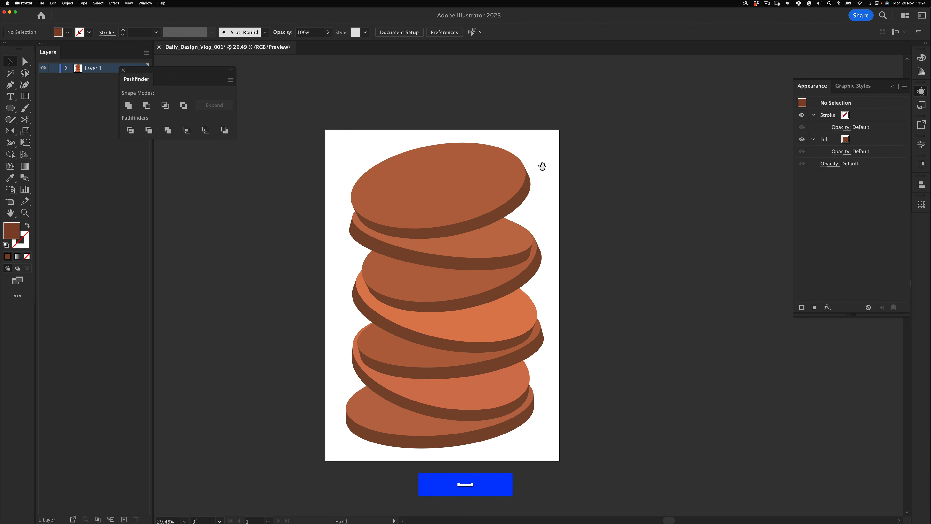
Group all seven discs and centre the group horizontally on the artboard.
key("z")
left_click_drag(473, 274, 483, 267)
key("space")
left_click_drag(542, 214, 543, 208)
key("v")
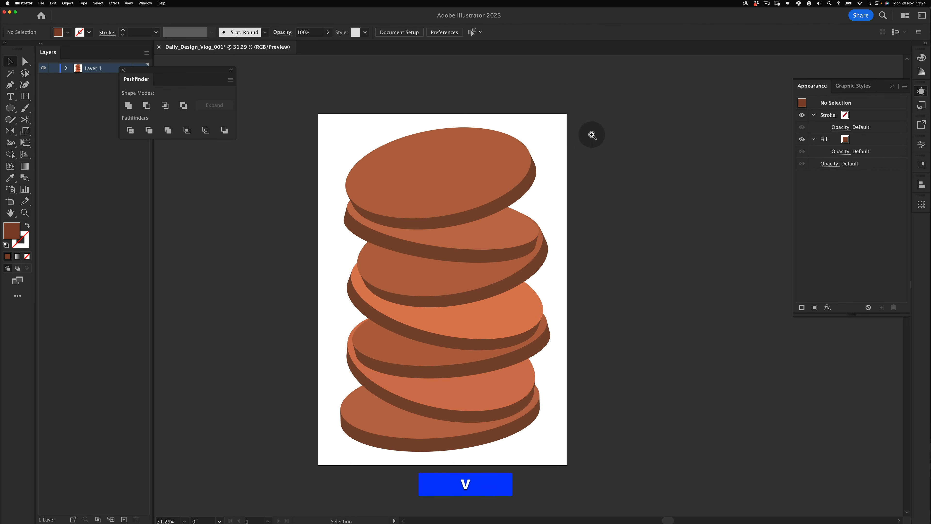
left_click_drag(592, 134, 345, 424)
key("super+g")
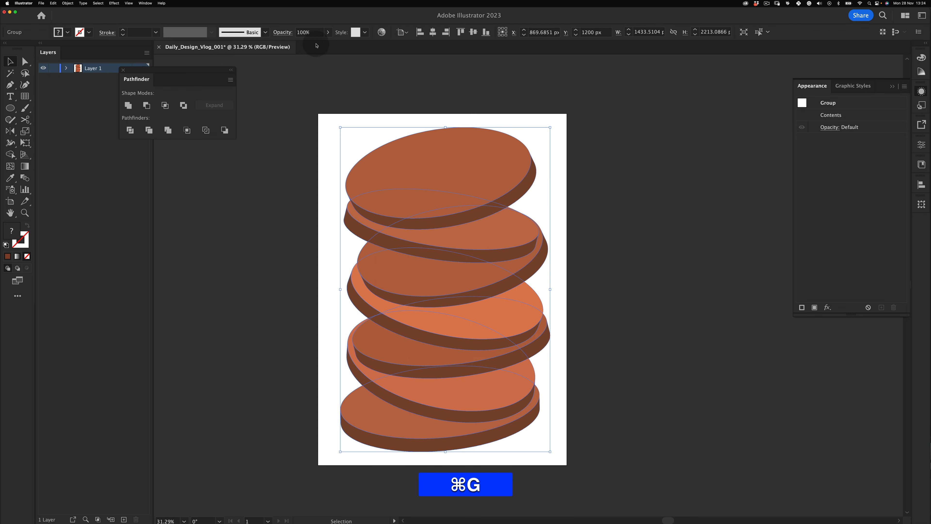
left_click(433, 32)
left_click(336, 287)
key("v")
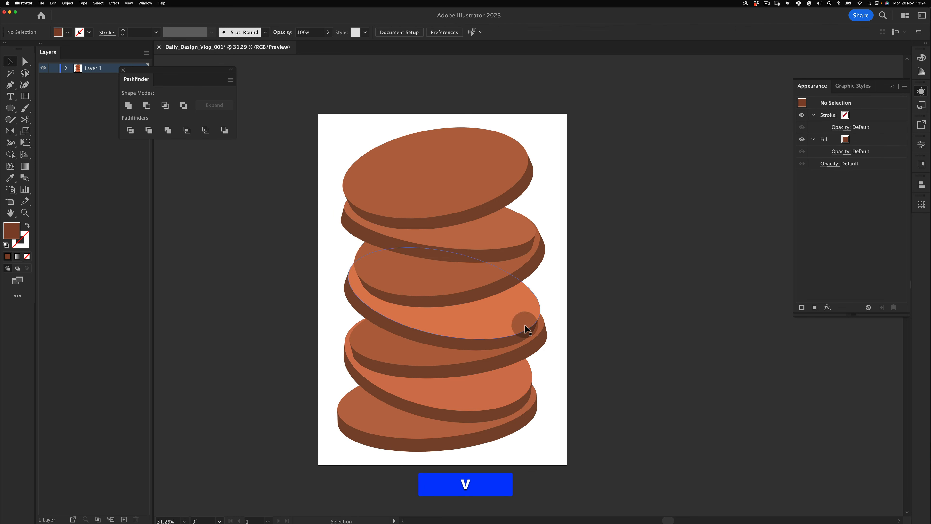
Ungroup the whole stack into separate discs, and ungroup the top disc into its face and side.
left_click(456, 367)
right_click(457, 364)
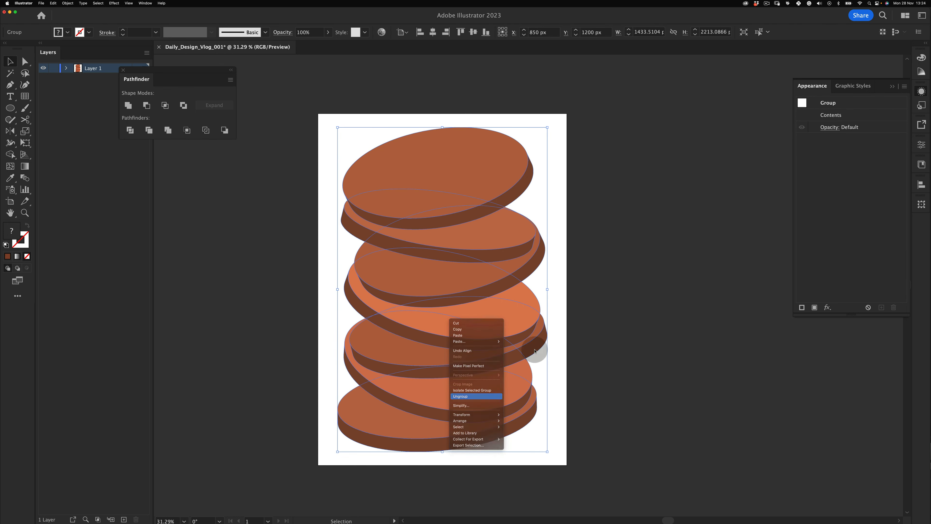
left_click(544, 243)
left_click(360, 174)
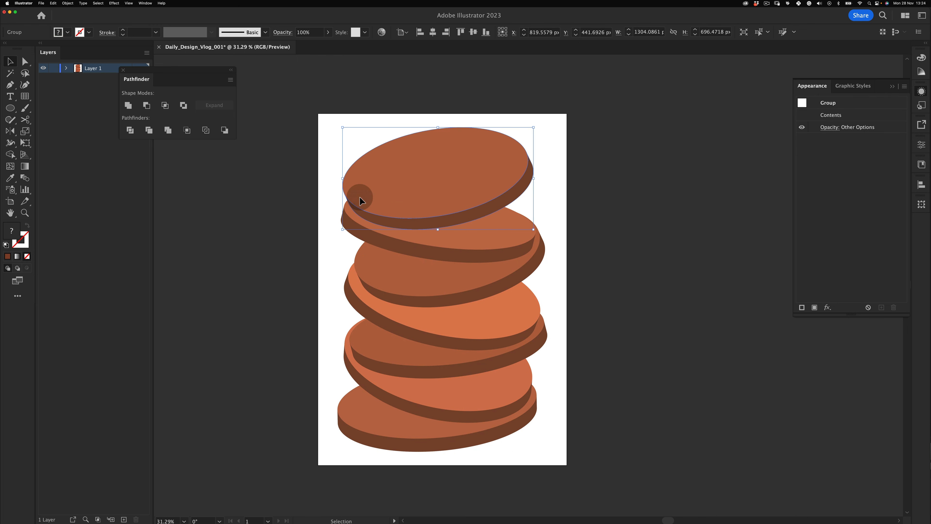
right_click(450, 156)
left_click(622, 198)
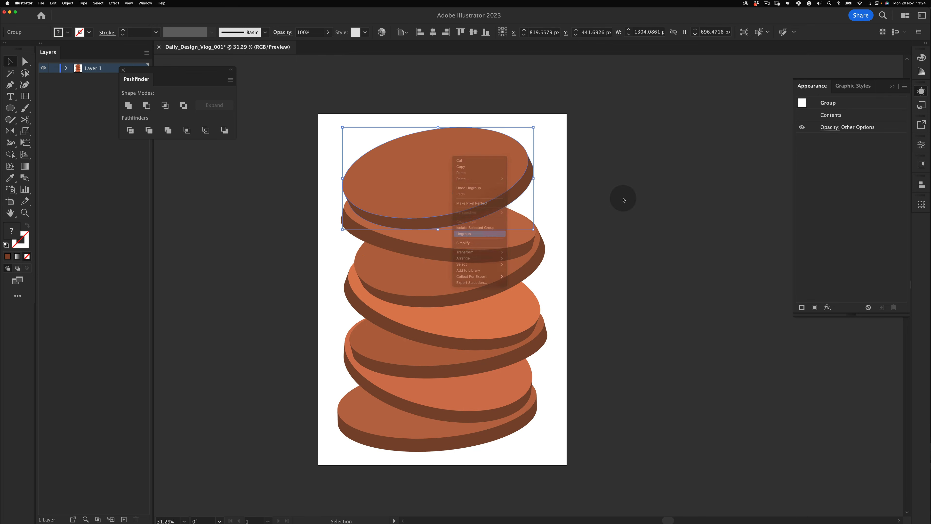
Ungroup the second and third discs from the top.
right_click(511, 234)
left_click(609, 245)
left_click(472, 270, "shift")
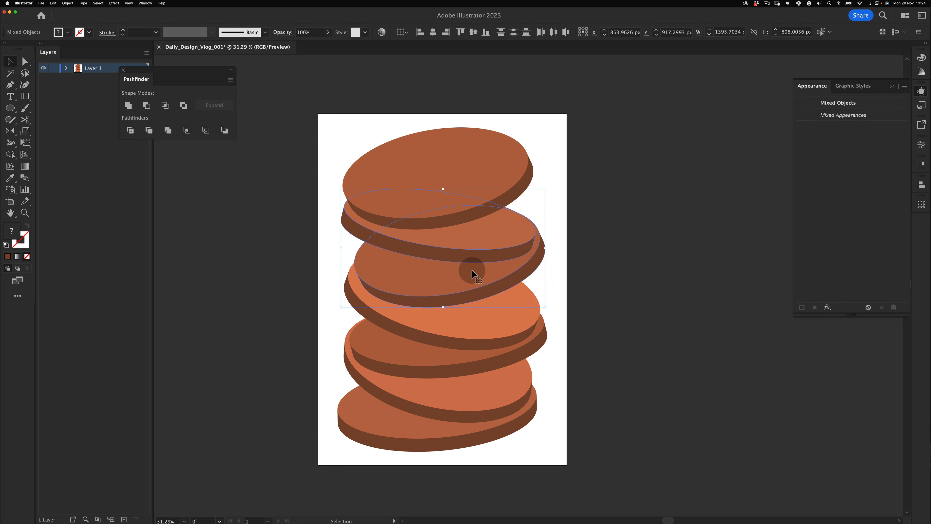
right_click(472, 271)
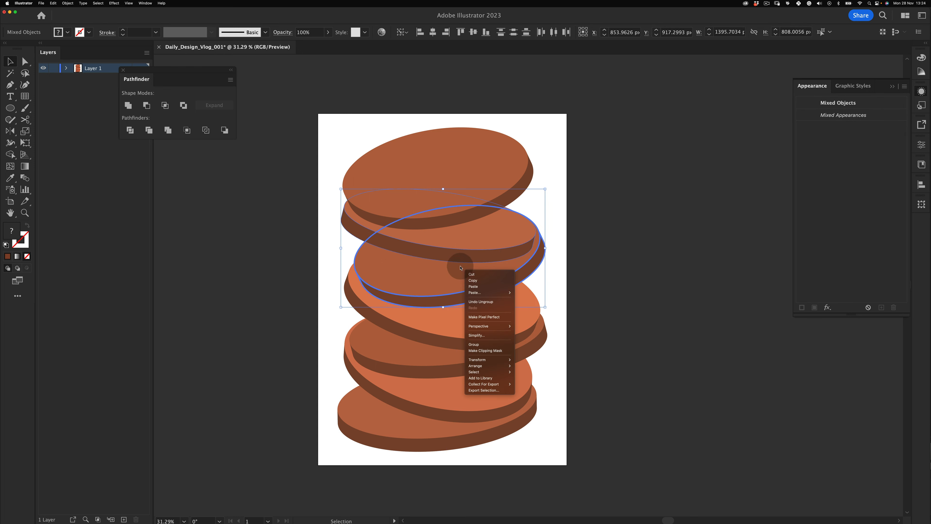
left_click(611, 273)
key("v")
left_click_drag(455, 273, 451, 273)
key("super+z")
right_click(450, 273)
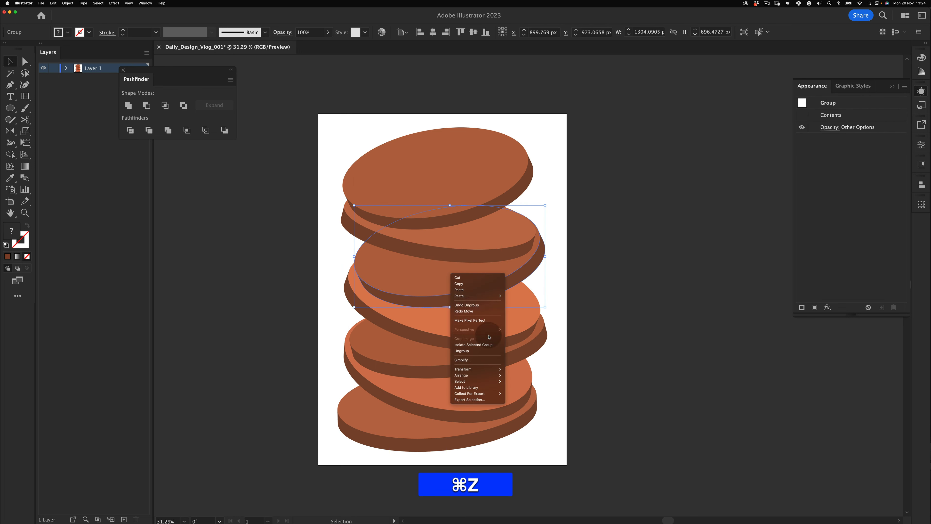
left_click(600, 279)
Ungroup the fourth and fifth discs from the top.
left_click(492, 324)
right_click(477, 311)
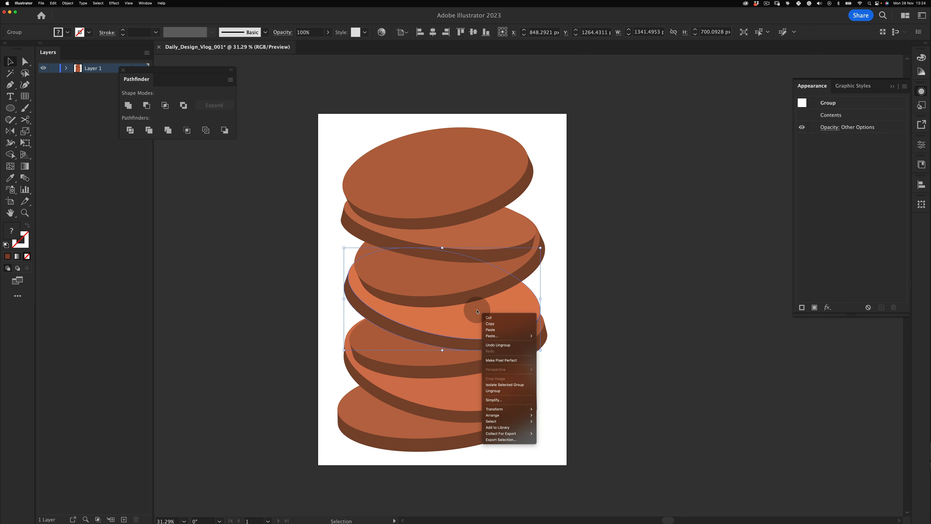
left_click(493, 390)
left_click(611, 298)
left_click(399, 344)
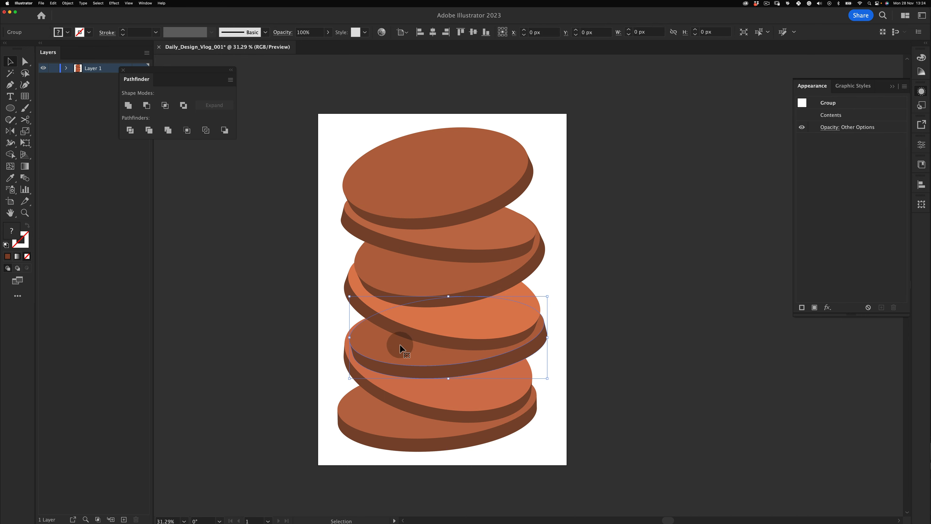
right_click(390, 343)
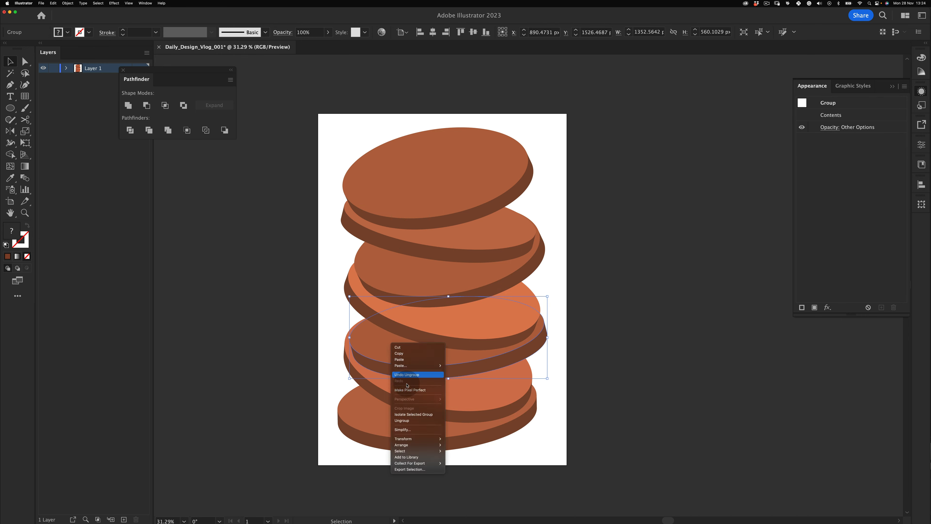
left_click(414, 421)
Ungroup the sixth disc and the bottom disc of the stack.
right_click(422, 394)
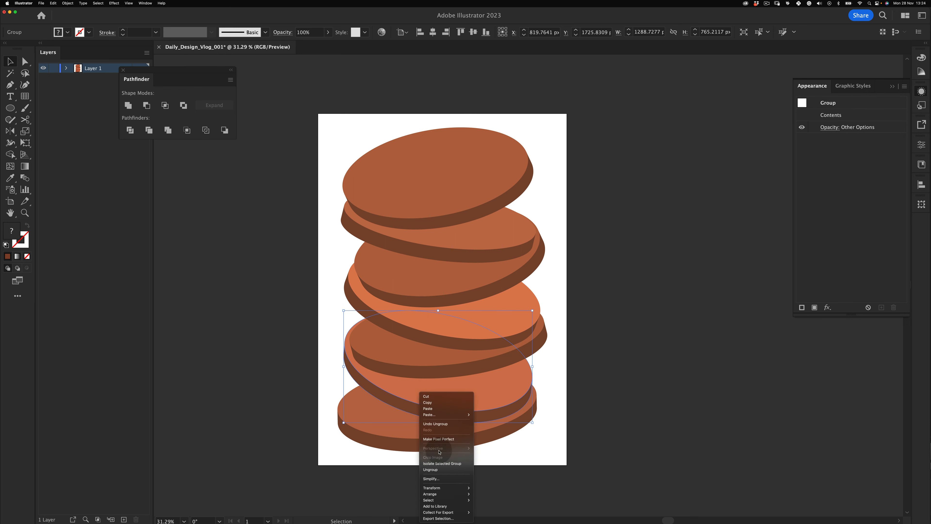
left_click(431, 469)
left_click(396, 426)
right_click(394, 423)
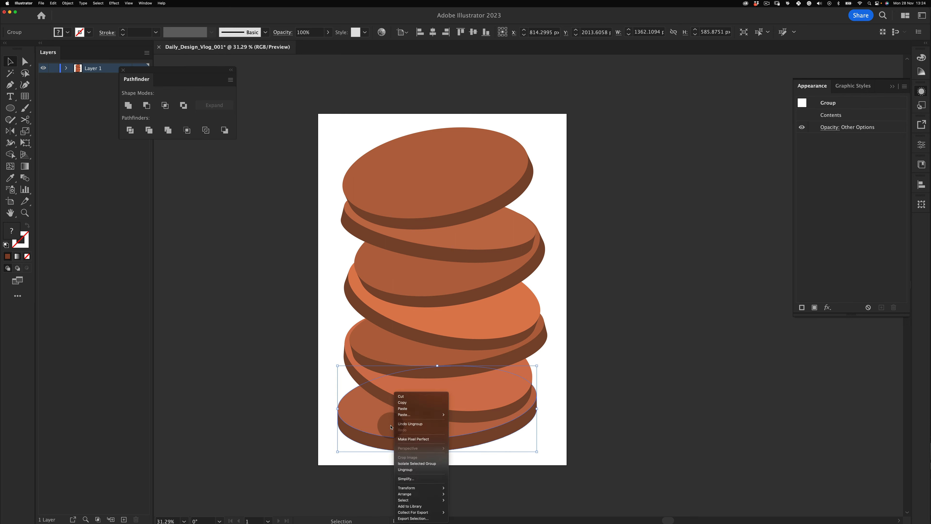
left_click(417, 469)
left_click(363, 473)
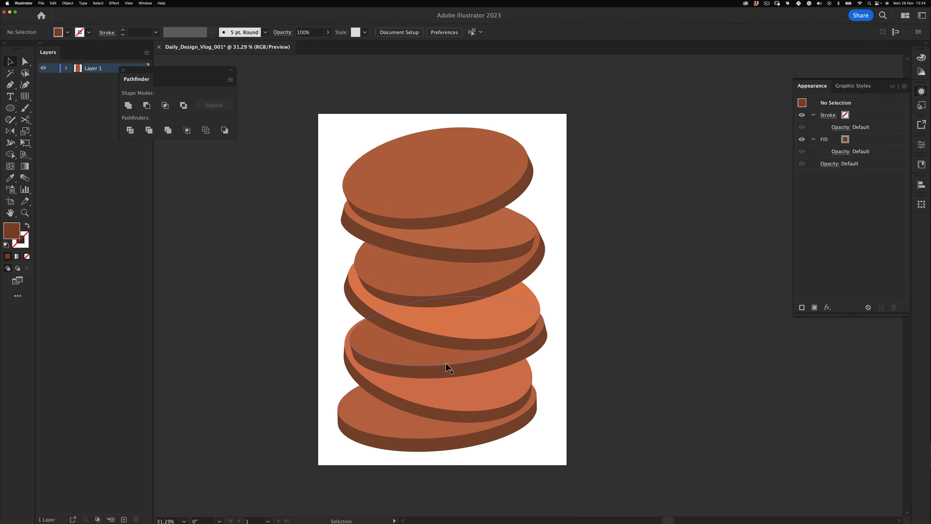
Fill the top disc's face with a freeform gradient drawn with points.
key("v")
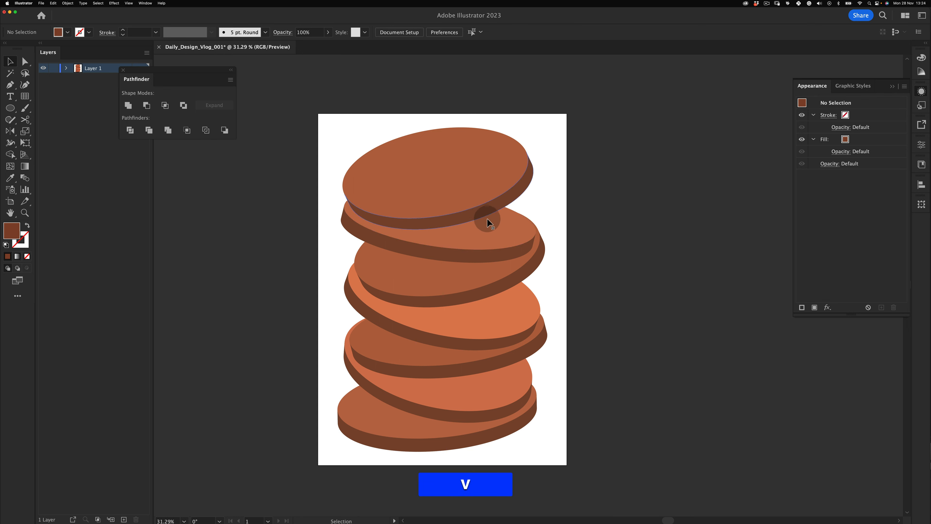
scroll(442, 284, "up", 2)
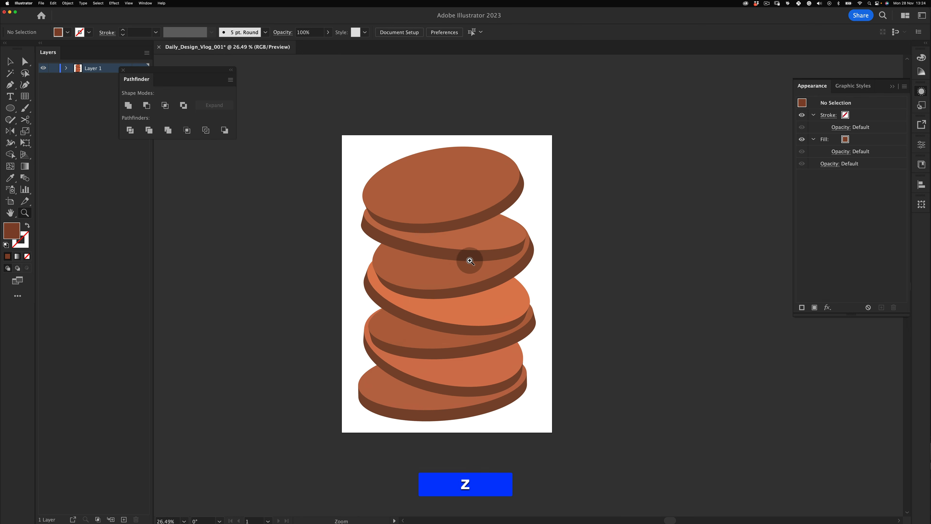
scroll(462, 218, "up", 1)
key("v")
left_click(432, 198)
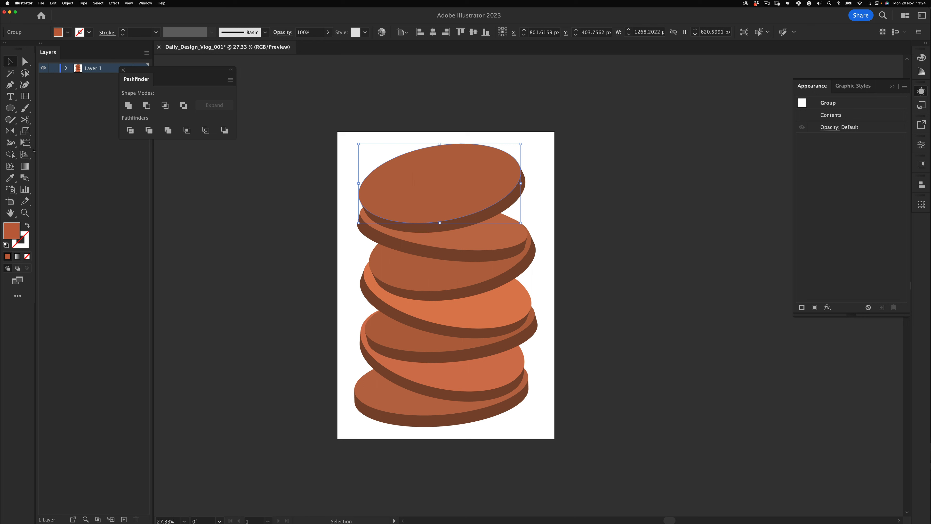
left_click(205, 185)
left_click(235, 290)
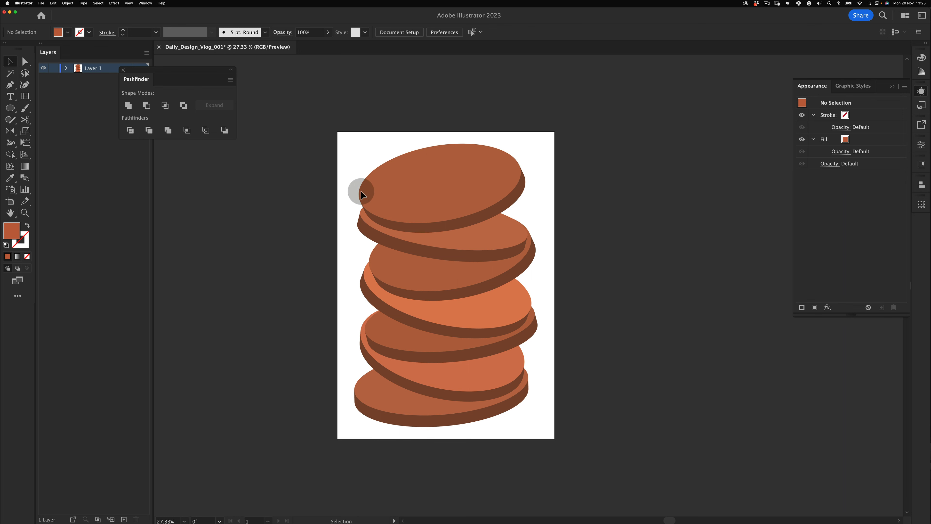
left_click(401, 185)
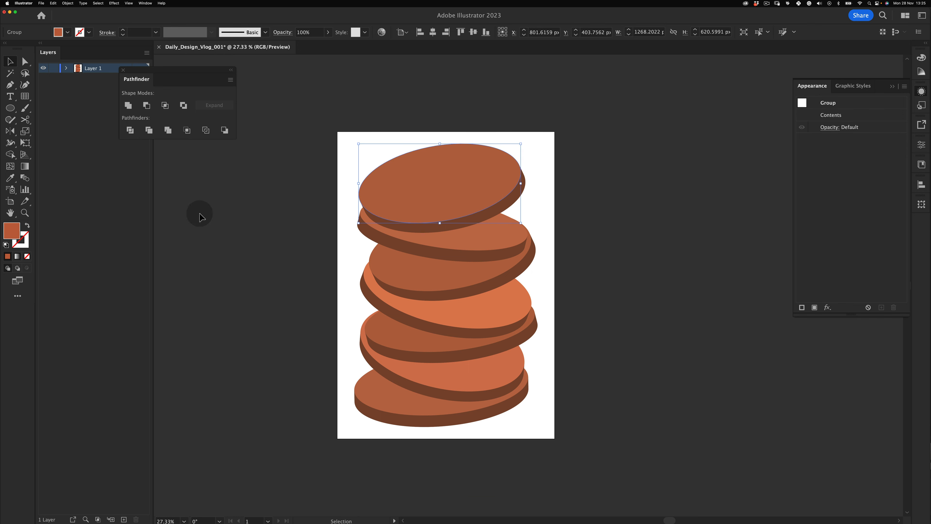
left_click(17, 256)
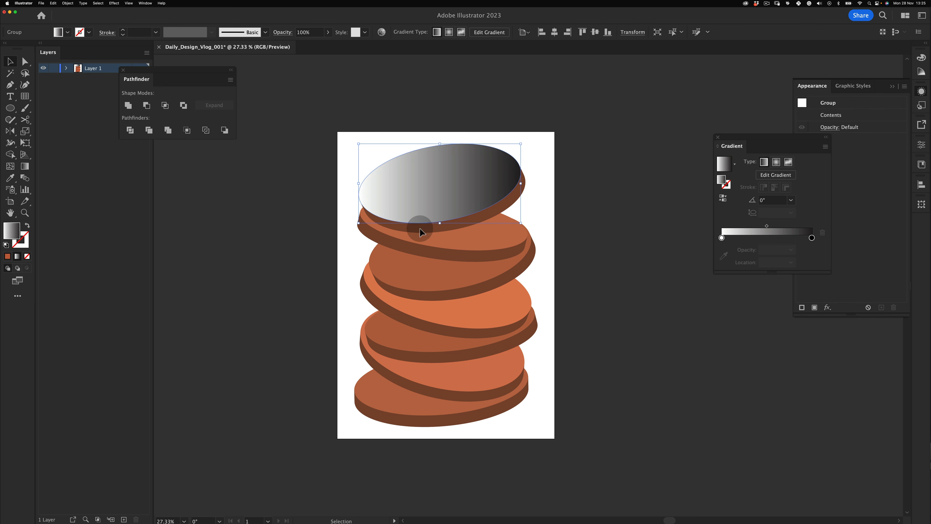
left_click(788, 162)
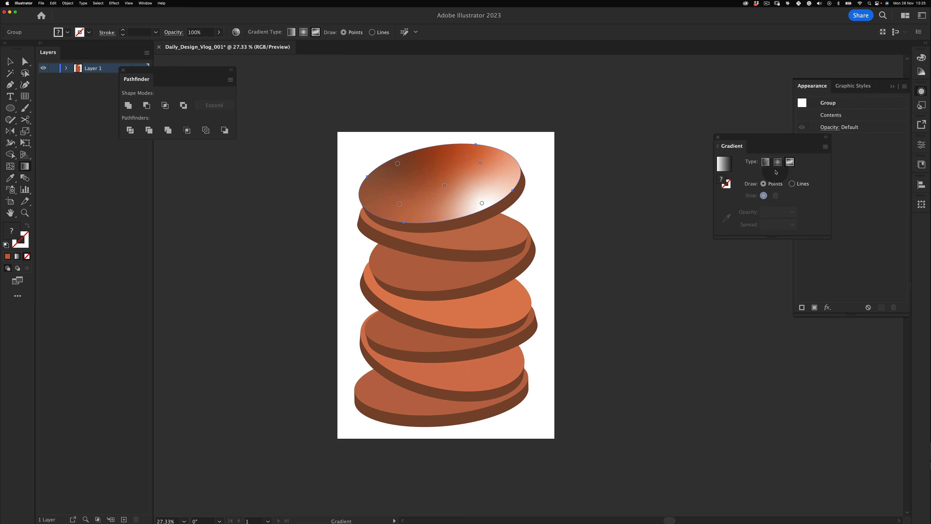
Move the lower-left gradient point of the top disc's face outward and colour it dark blue.
left_click_drag(399, 204, 385, 204)
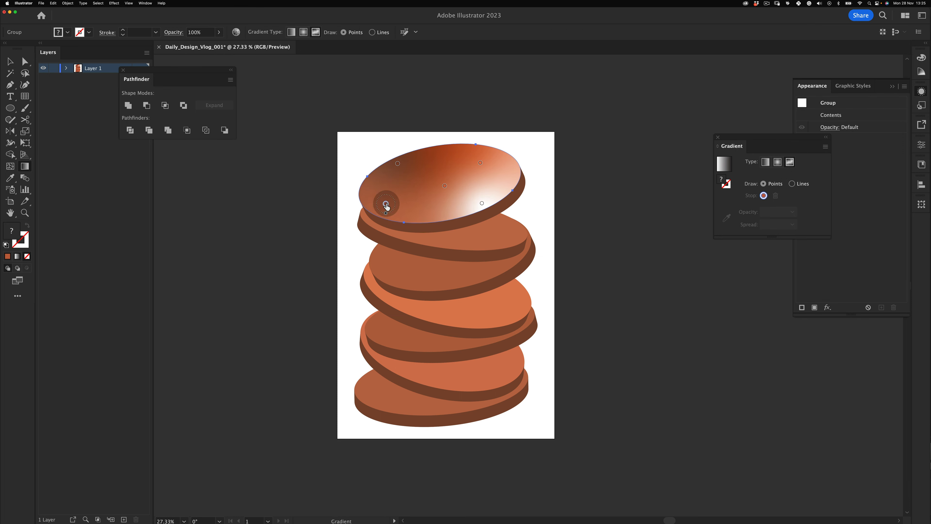
double_click(385, 204)
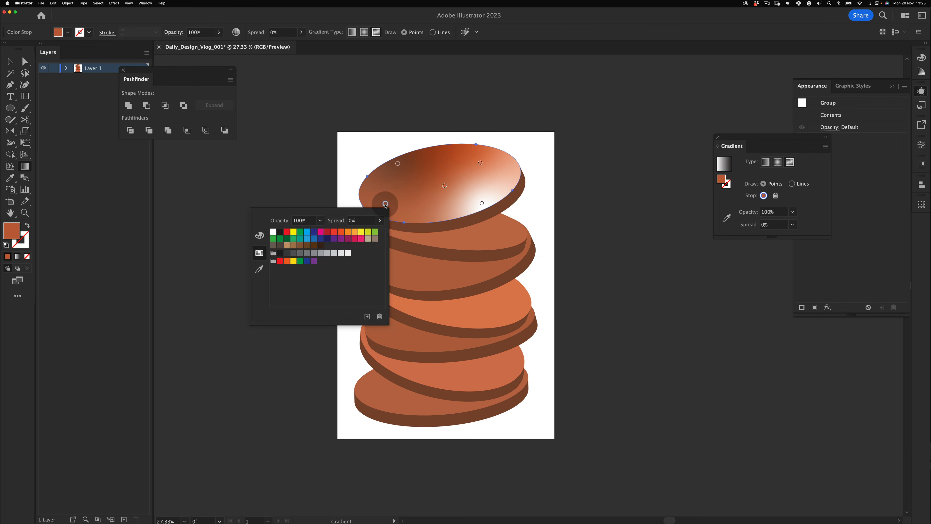
left_click(360, 239)
left_click(327, 239)
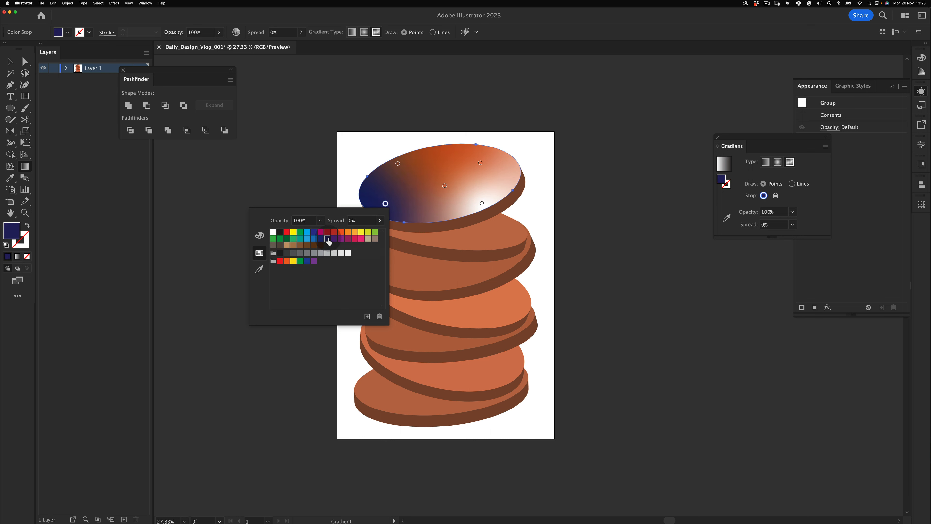
Try dark blue and green on the upper-left gradient point of the top disc's face, and colour it purple.
left_click(398, 166)
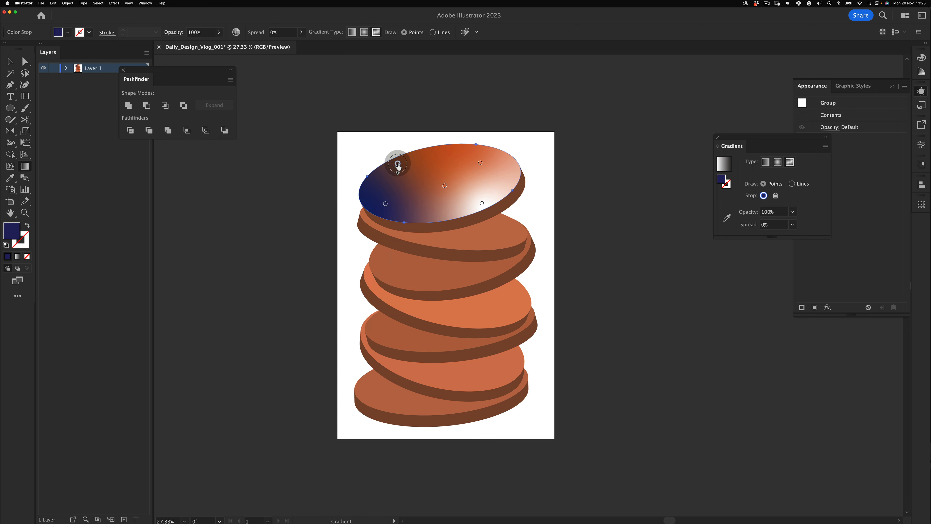
double_click(398, 166)
left_click(339, 199)
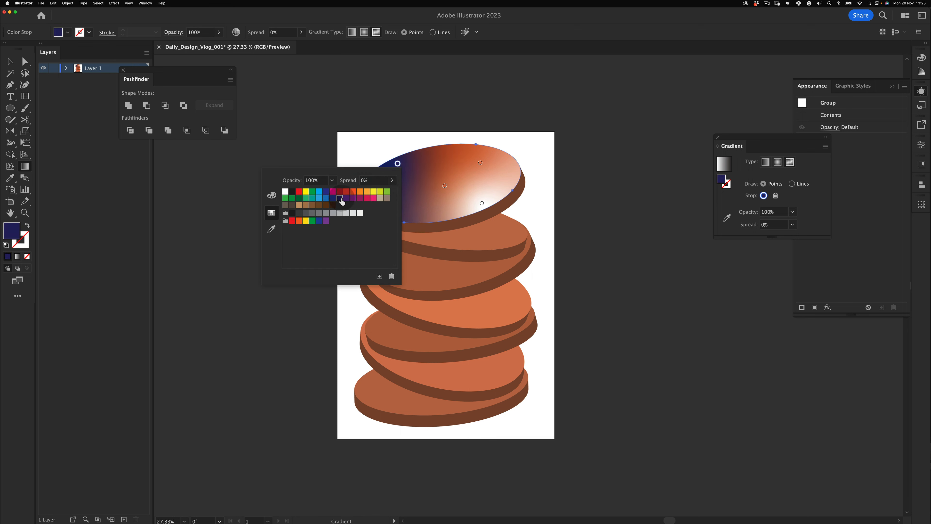
double_click(398, 164)
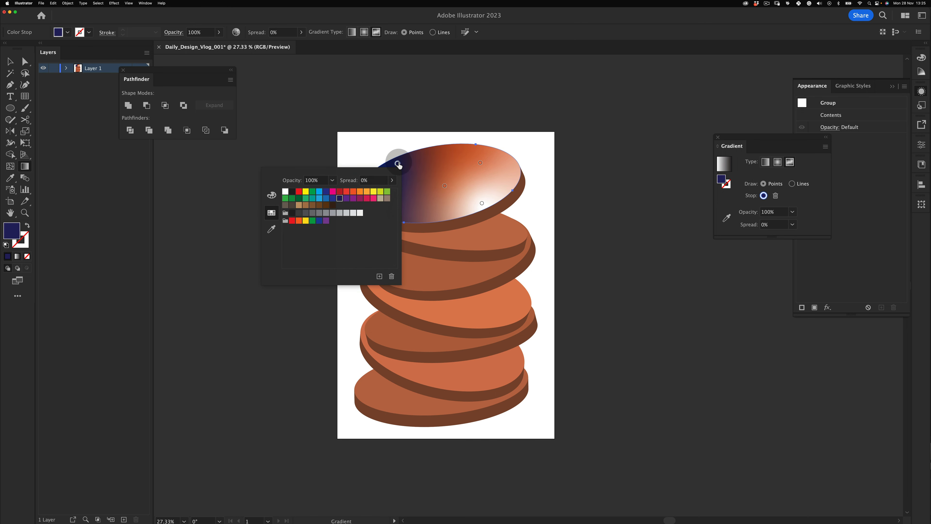
left_click(285, 198)
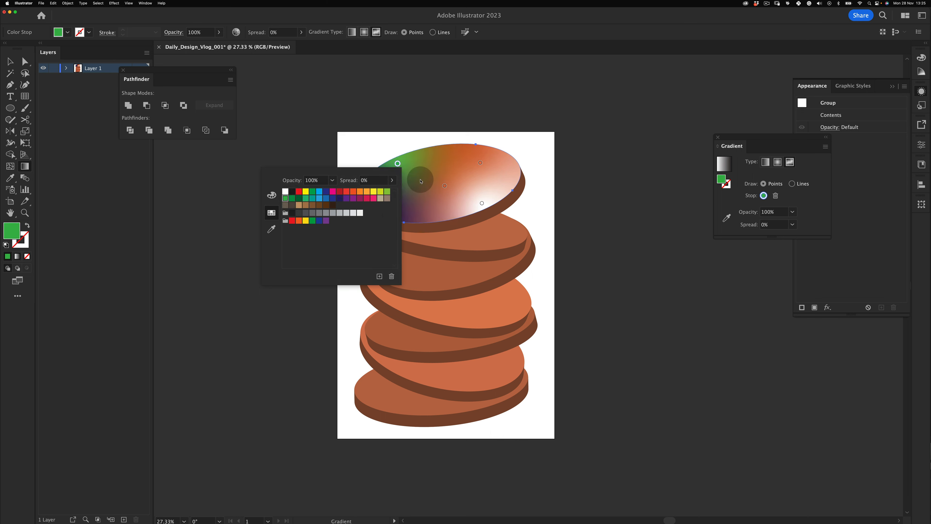
left_click(353, 198)
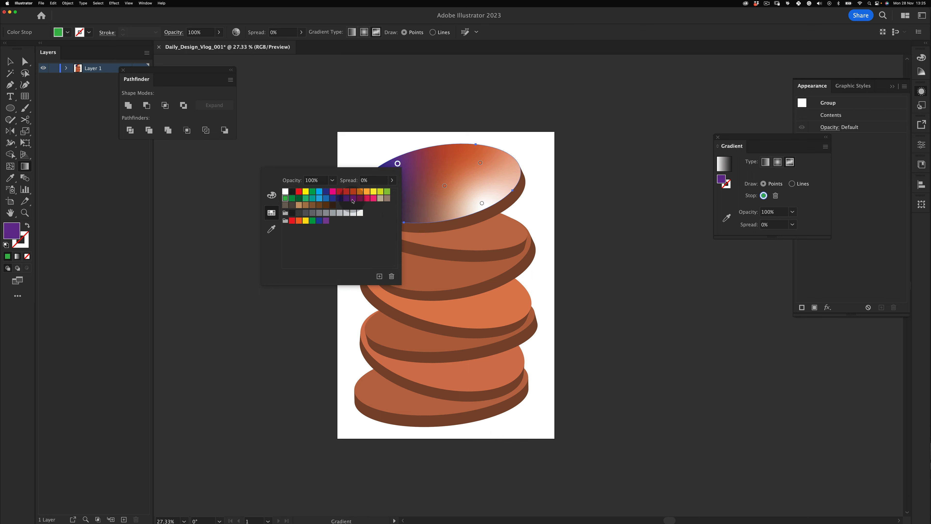
Delete the centre and upper-right gradient points from the top disc's face.
left_click(444, 186)
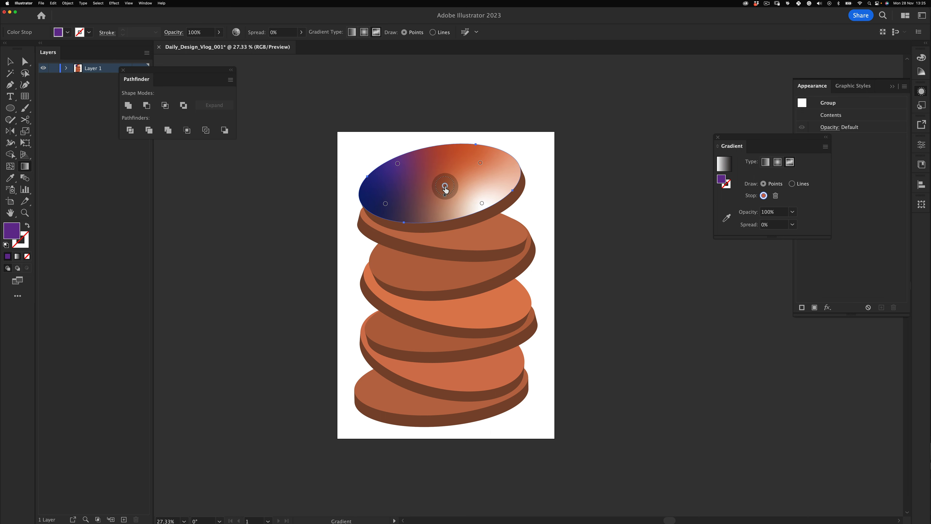
key("BackSpace")
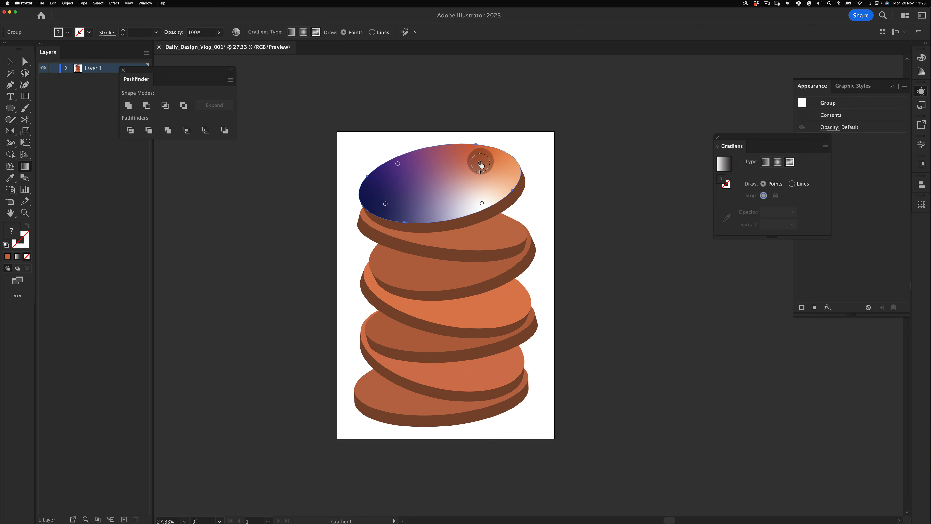
left_click(481, 165)
key("BackSpace")
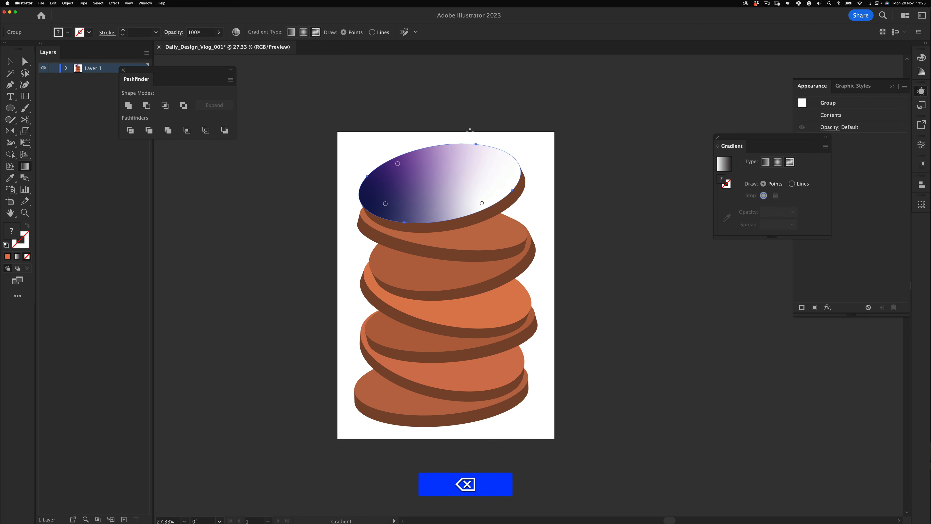
Move the purple gradient point to the upper centre of the top disc's face, try yellow and pink on it, and colour it light blue.
left_click_drag(397, 164, 446, 162)
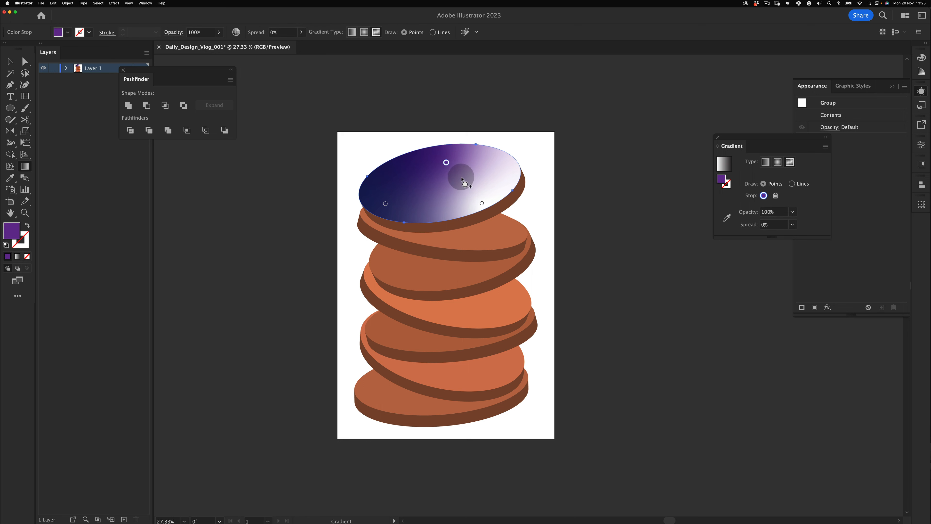
double_click(446, 162)
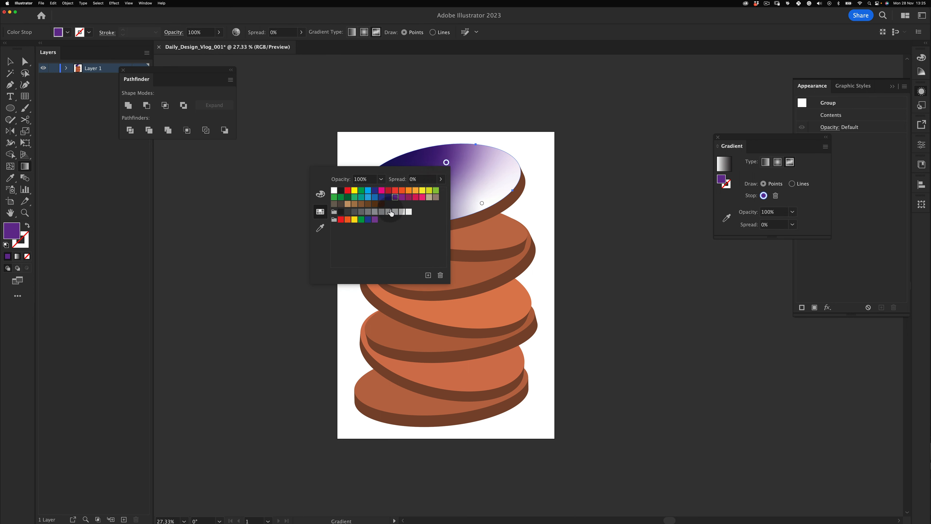
left_click(422, 190)
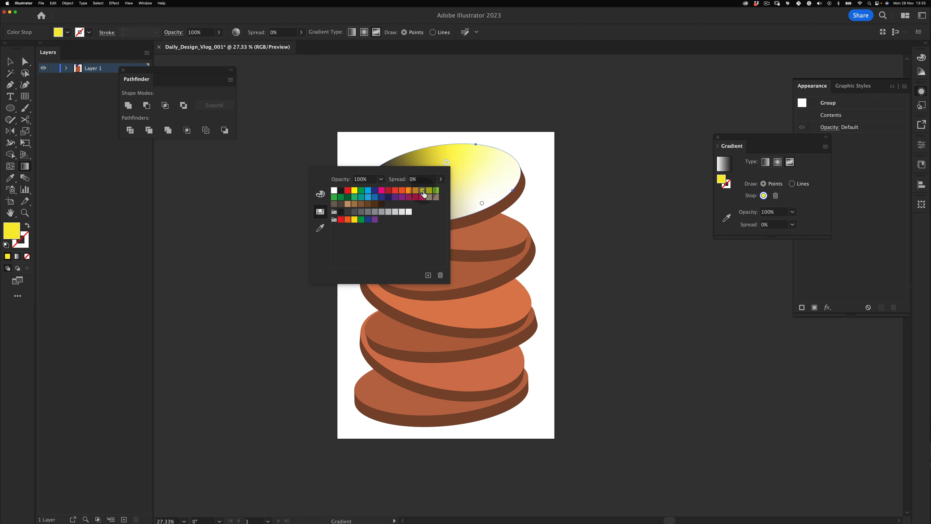
left_click(422, 198)
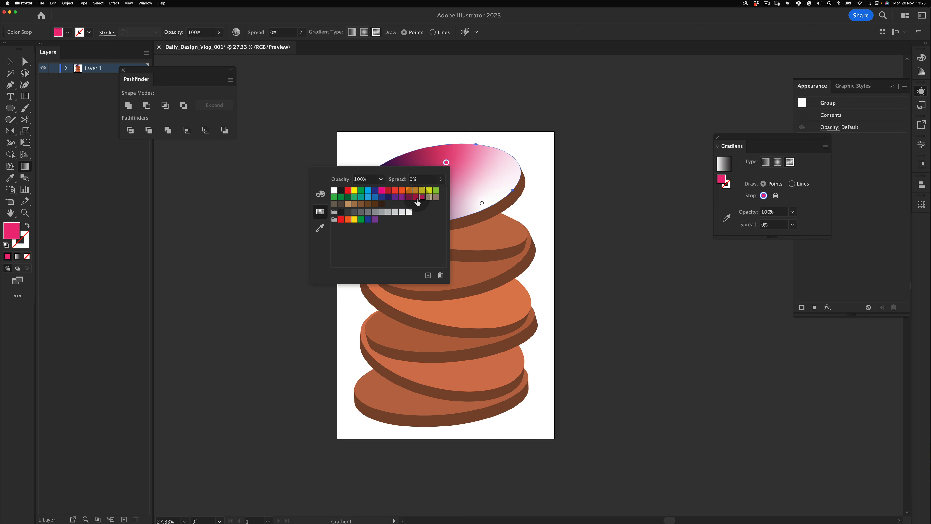
left_click(368, 198)
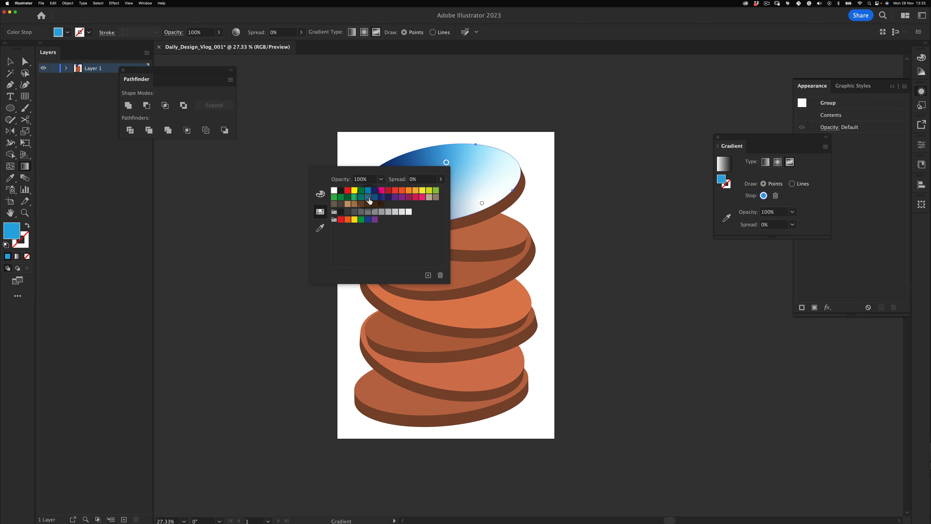
Colour the lower-right gradient point of the top disc's face green and deselect the face.
left_click(482, 203)
double_click(482, 203)
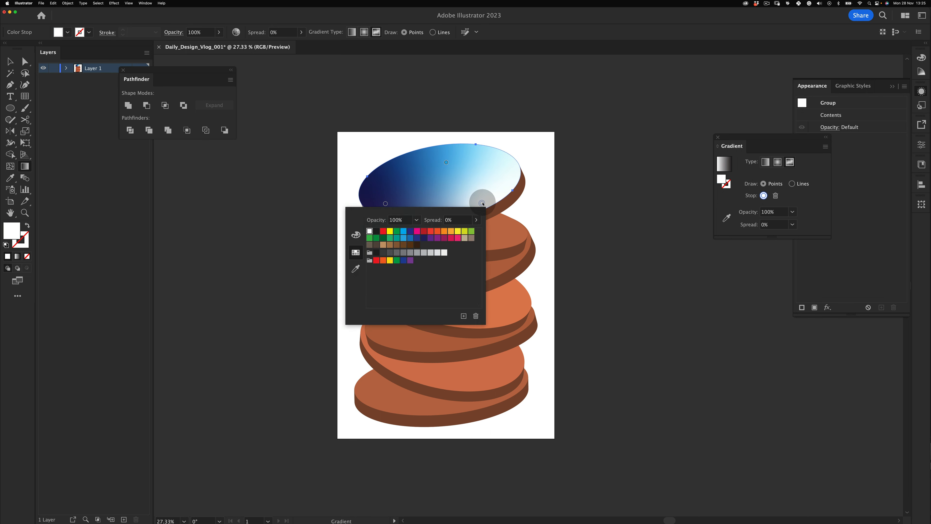
left_click(389, 244)
left_click(389, 239)
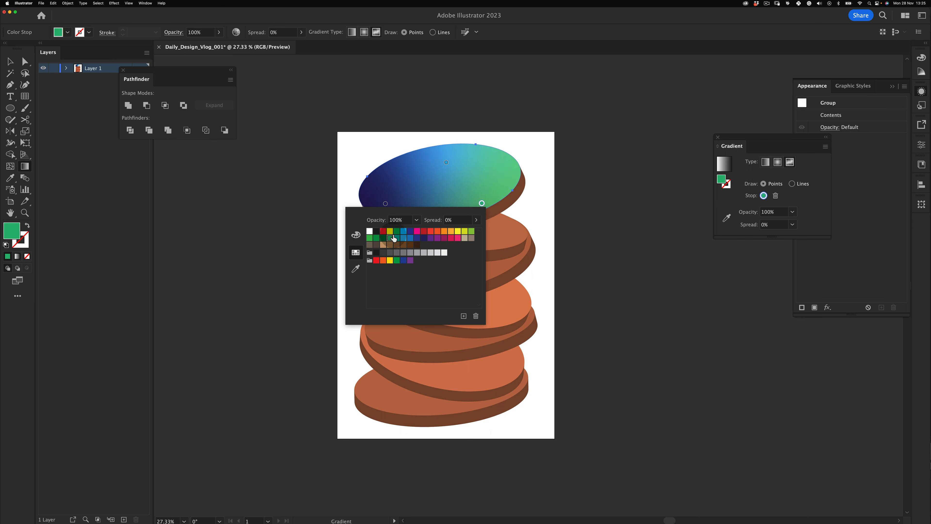
key("v")
left_click(537, 114)
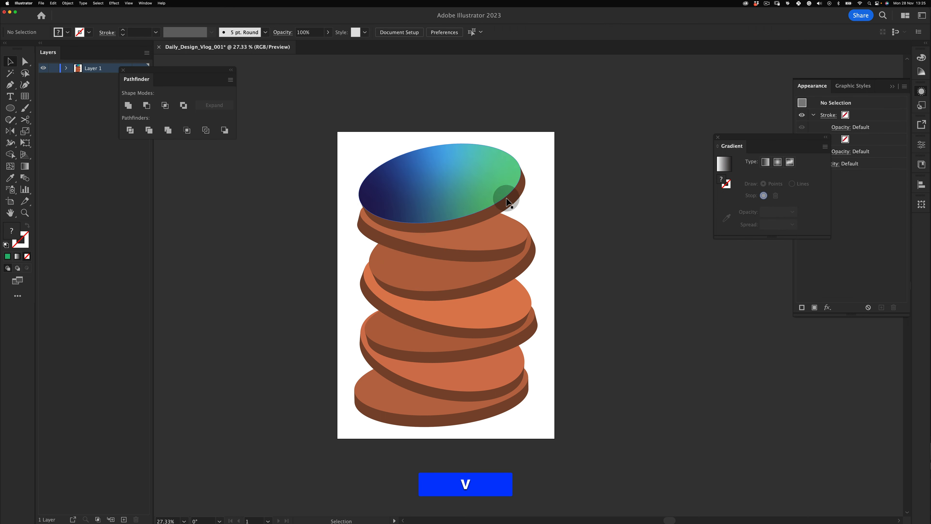
Fill the side of the top disc with the near-black colour 0F0F0F.
left_click(513, 201)
double_click(17, 231)
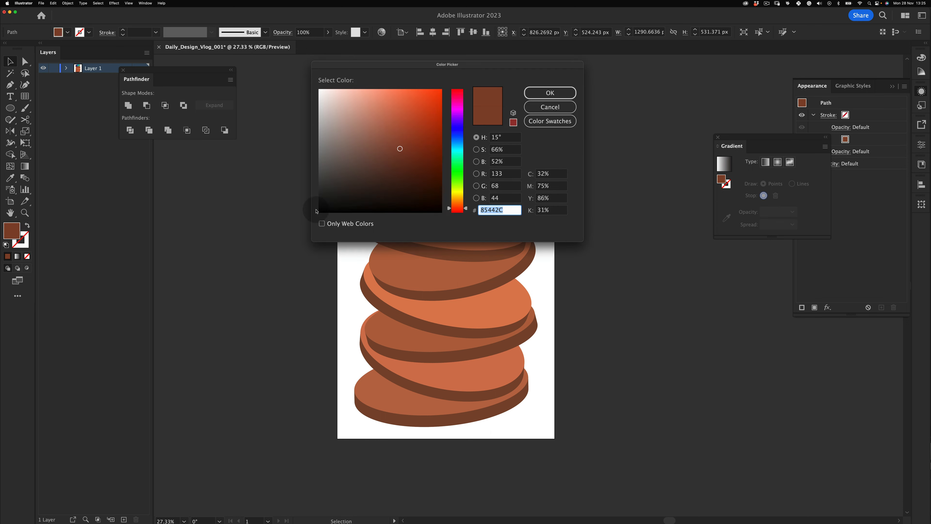
left_click(327, 208)
left_click(549, 92)
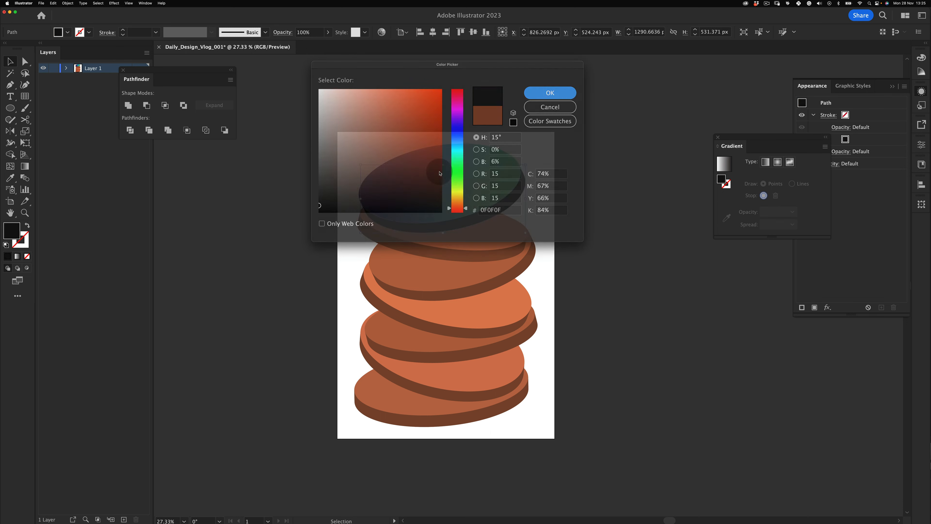
key("v")
left_click(287, 341)
Copy the top disc's gradient to the second disc's face with the Eyedropper.
left_click(488, 229)
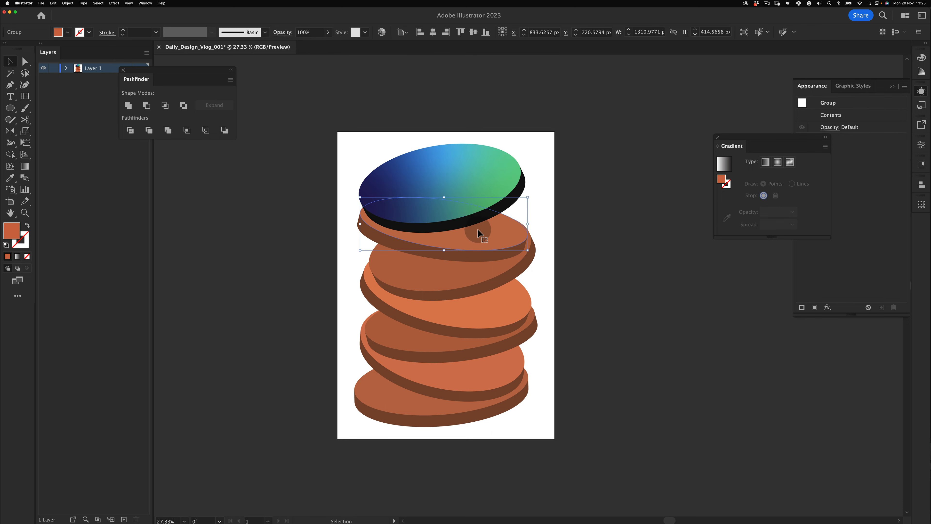
key("i")
left_click(506, 152)
key("v")
left_click(564, 136)
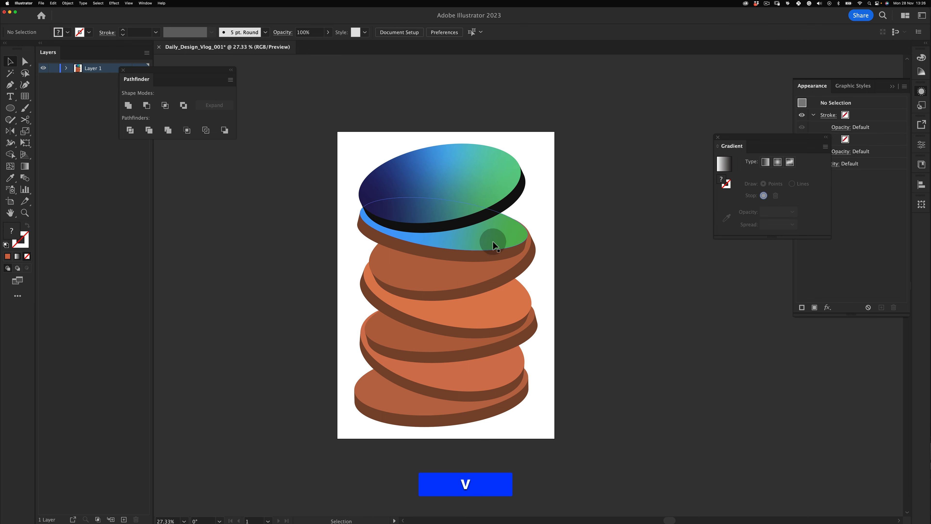
Add a dark blue gradient point near the lower edge of the second disc's face.
left_click(463, 220)
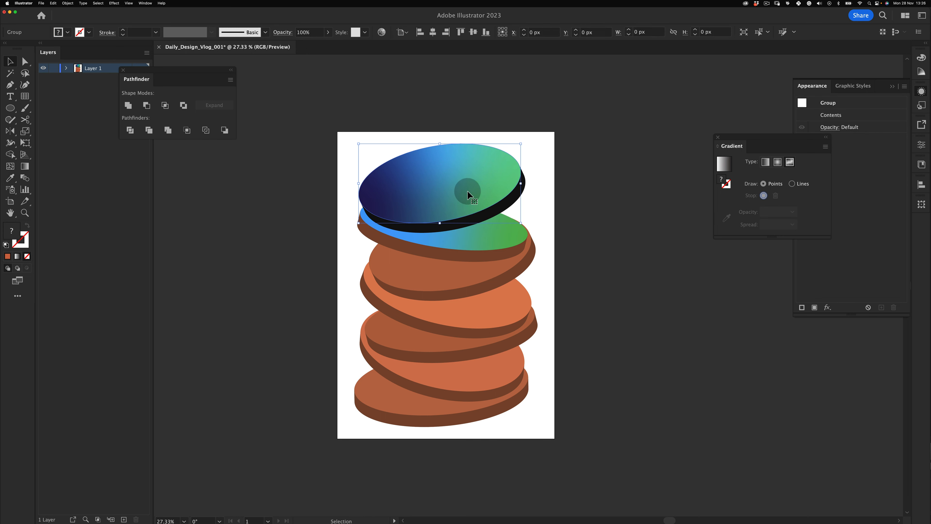
left_click(487, 231)
key("g")
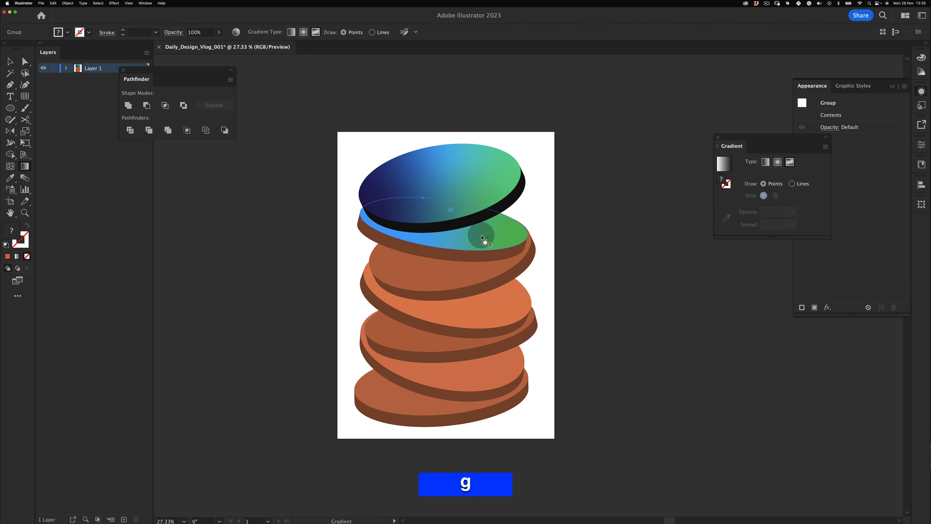
left_click(427, 238)
double_click(428, 237)
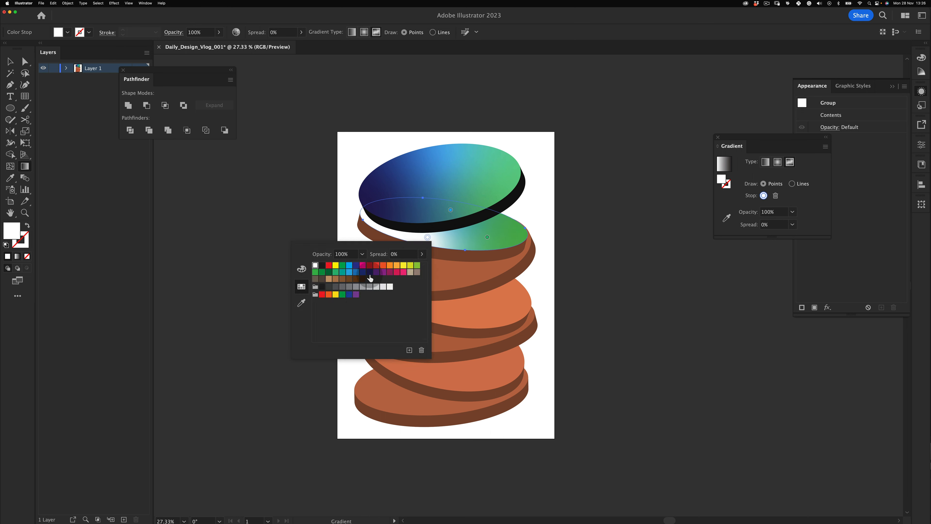
left_click(368, 273)
left_click(273, 296)
key("v")
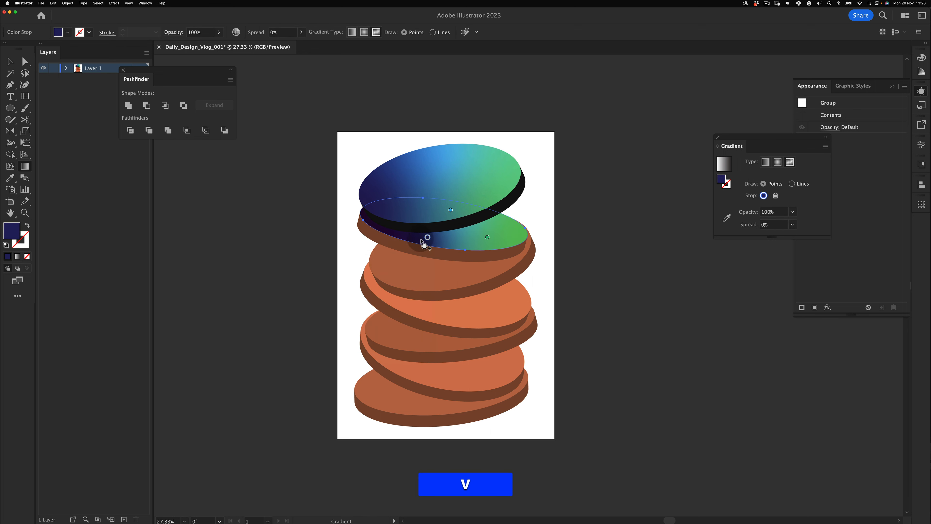
Rearrange the second disc's gradient points with dark blue at the left end, green in the middle and light blue at the right end.
left_click_drag(427, 237, 389, 219)
left_click(479, 212)
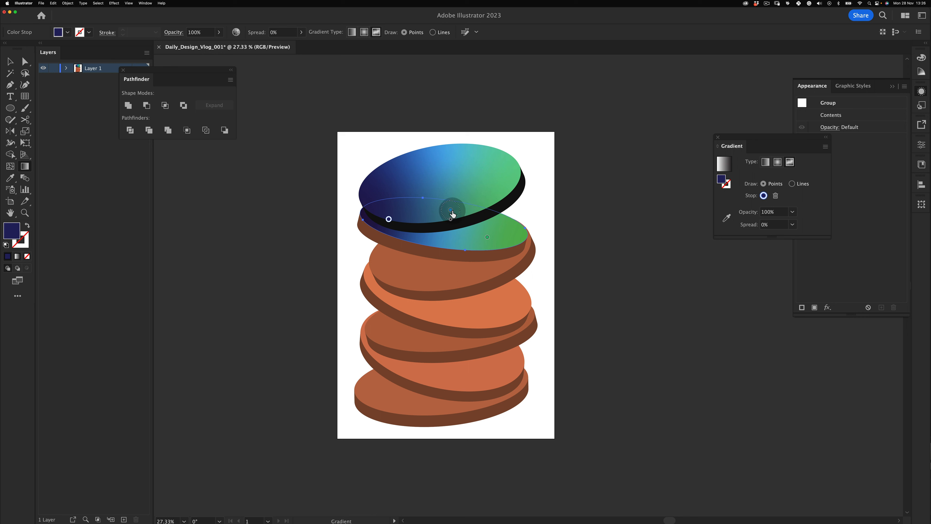
left_click_drag(450, 210, 509, 240)
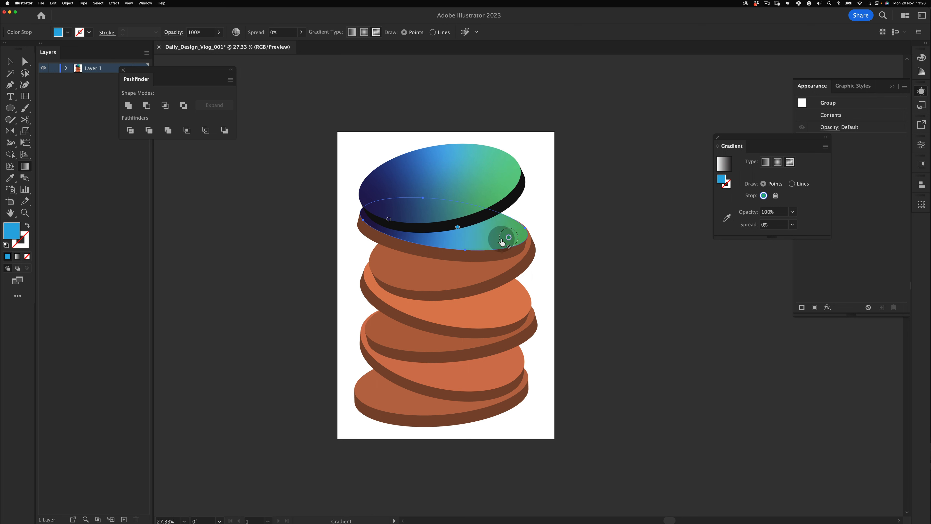
left_click_drag(457, 227, 508, 229)
mouse_move(443, 232)
left_mouse_down()
mouse_move(468, 235)
mouse_move(457, 232)
left_mouse_up()
key("v")
left_click(582, 173)
Swap the second disc's green and dark blue gradient points, placing green at the left end and dark blue in the middle.
left_click(461, 236)
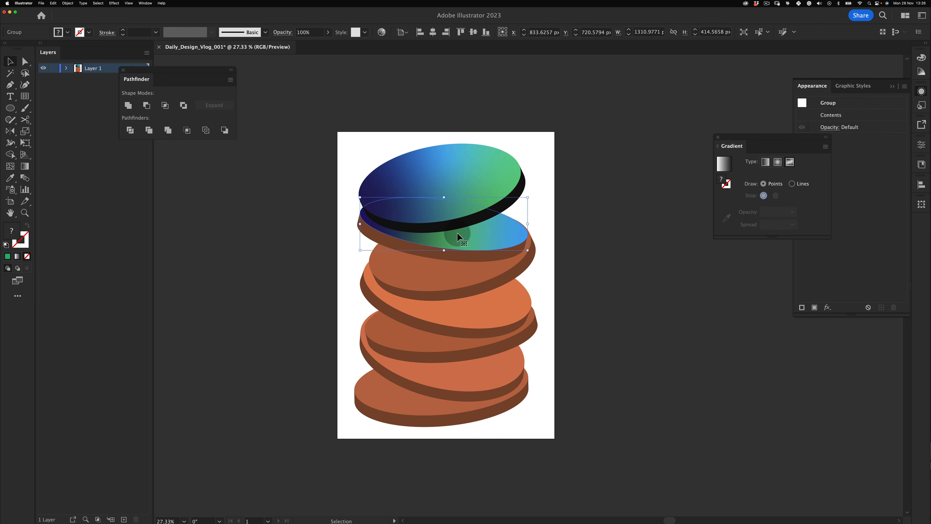
key("g")
mouse_move(388, 219)
left_mouse_down()
mouse_move(463, 224)
mouse_move(393, 225)
left_mouse_up()
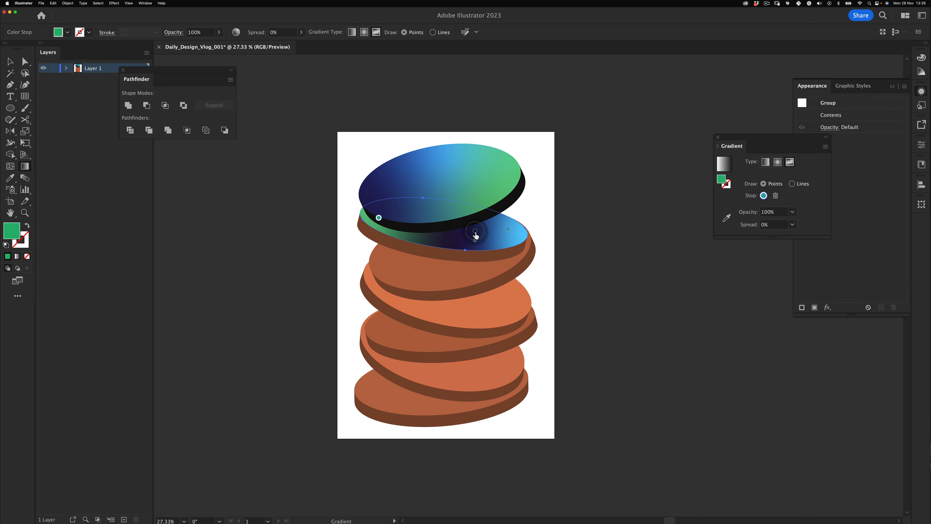
left_click_drag(475, 232, 438, 235)
key("v")
left_click(575, 176)
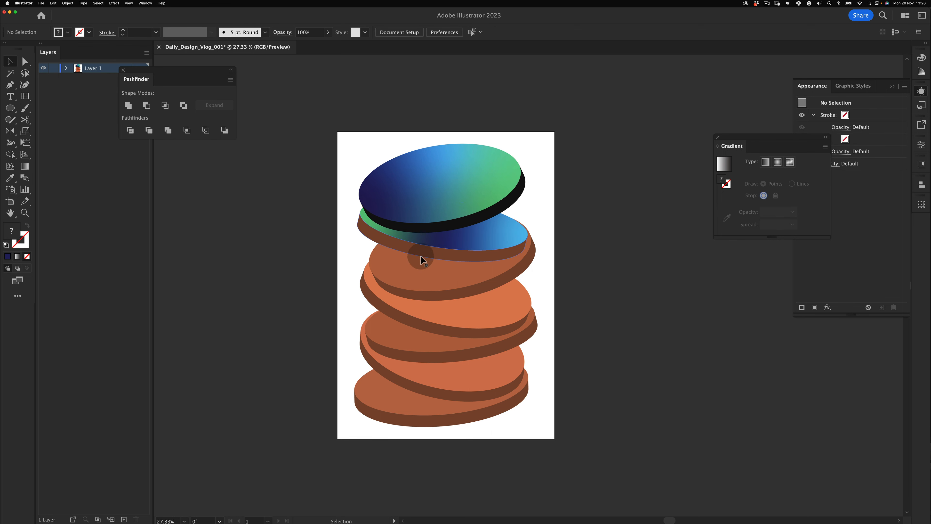
Copy the top disc's near-black side fill to the second disc's side with the Eyedropper.
left_click(429, 253)
key("i")
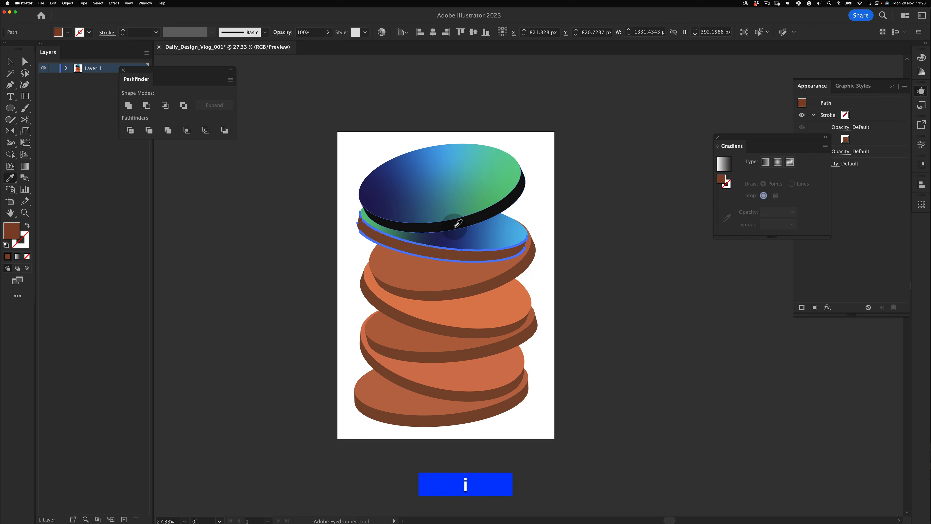
left_click(453, 222)
key("v")
left_click(330, 367)
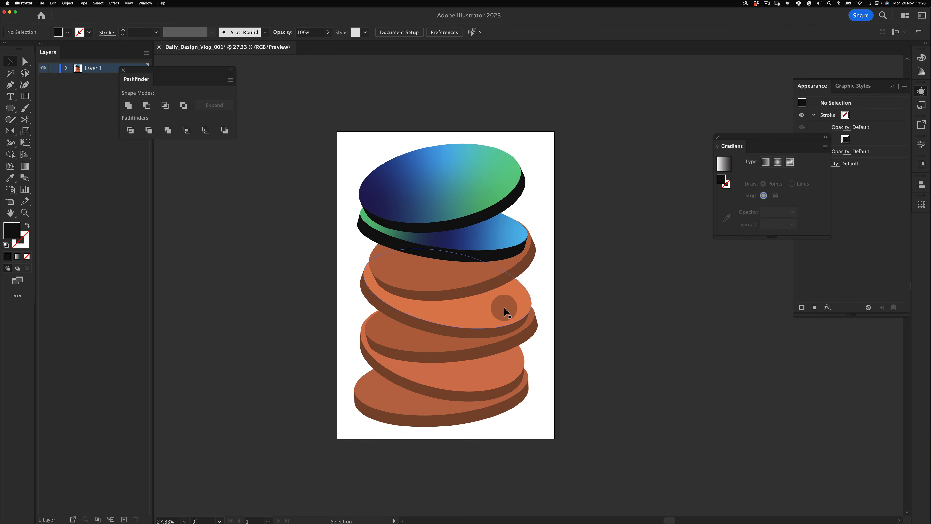
Copy the top disc's gradient to the third disc's face and the near-black side fill to its side.
left_click(406, 273)
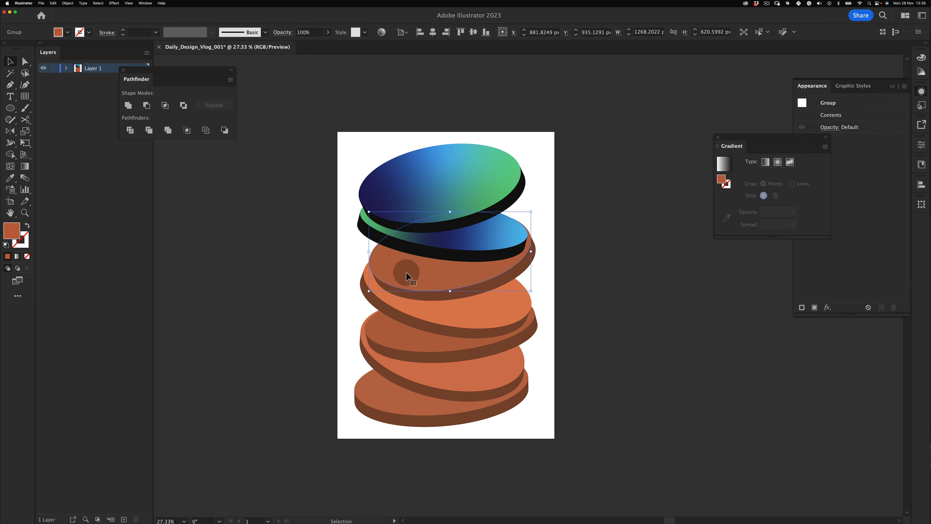
key("i")
left_click(469, 170)
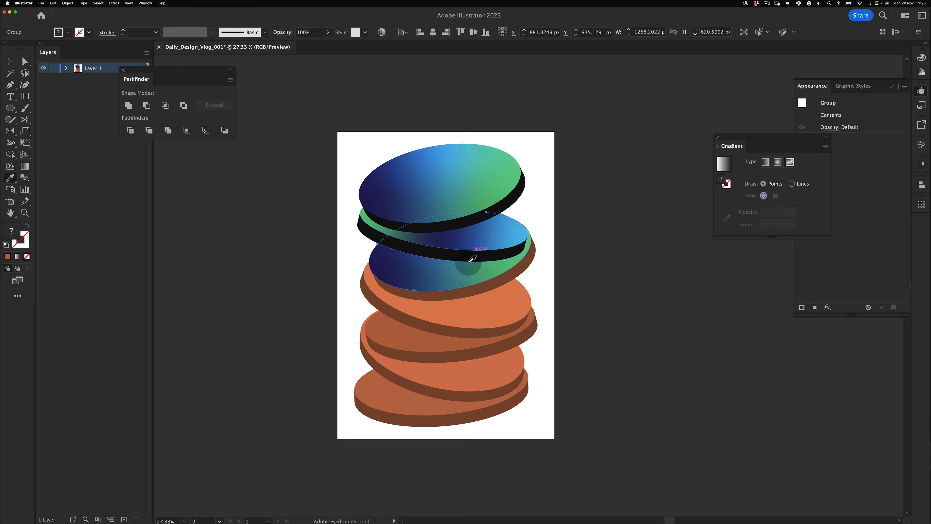
key("v")
left_click(471, 295)
key("i")
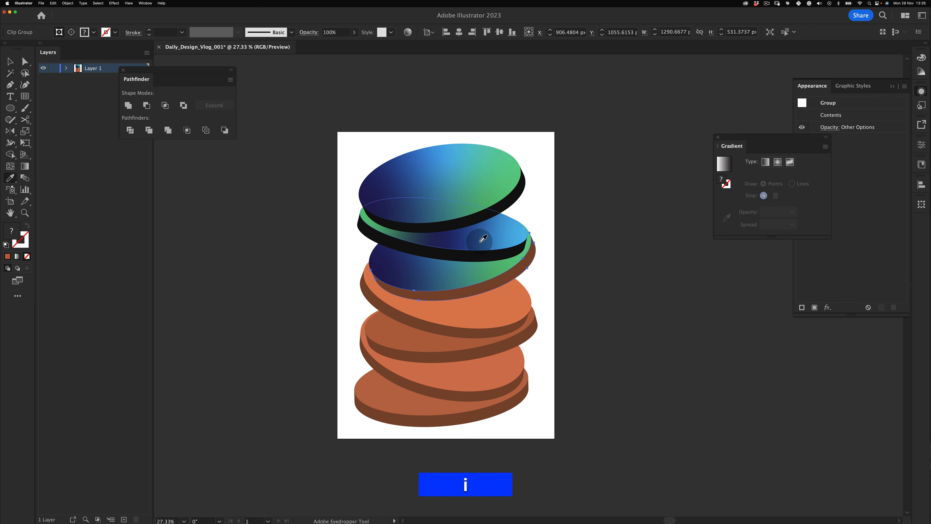
left_click(480, 252)
key("v")
left_click(594, 184)
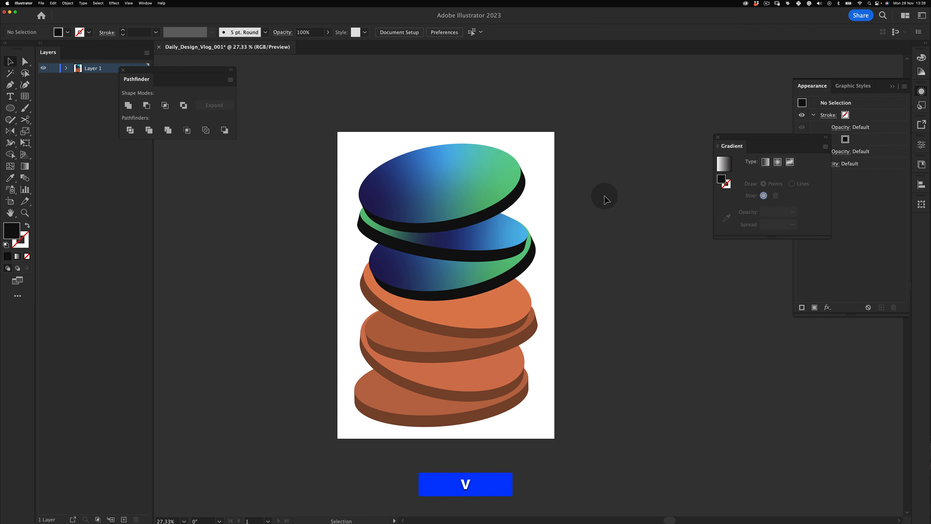
Copy the second disc's gradient to the fourth disc's face and the near-black side fill to its side.
left_click(407, 307)
key("i")
left_click(454, 259)
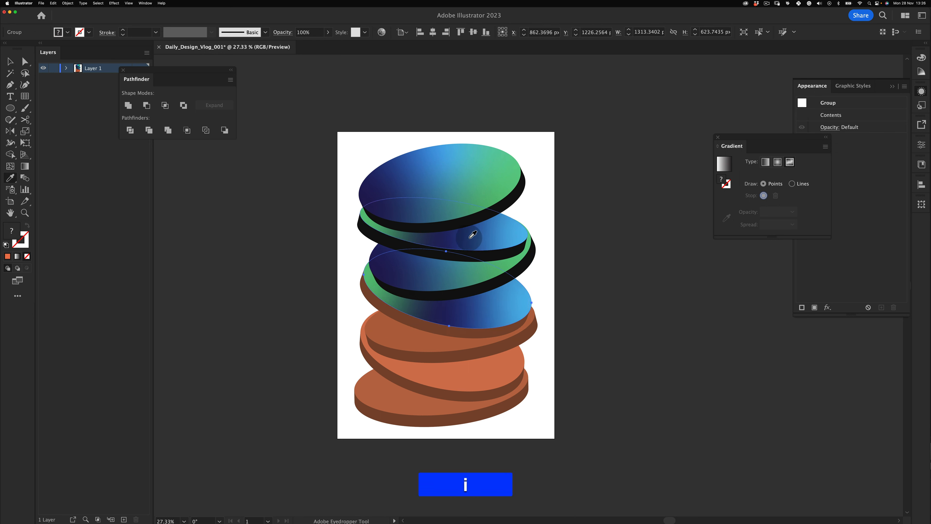
key("v")
left_click(418, 326)
left_click(398, 320)
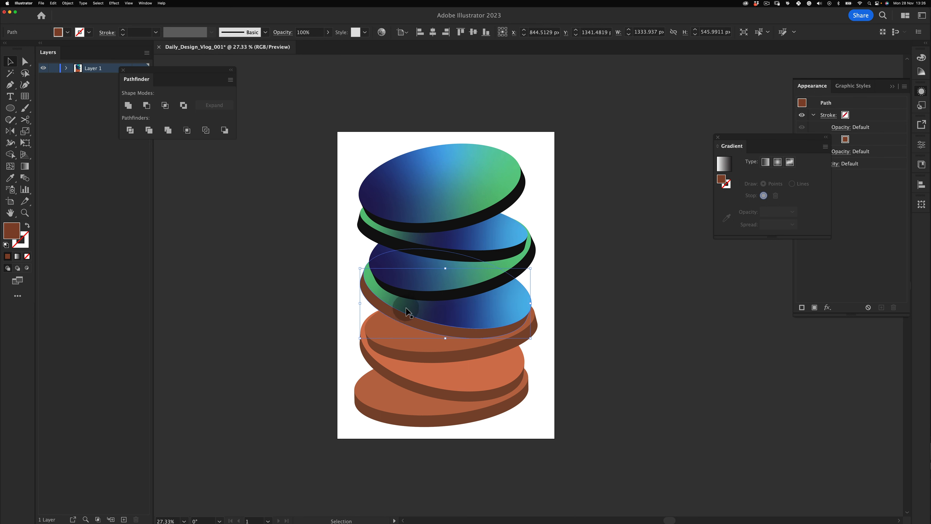
key("i")
left_click(441, 259)
key("v")
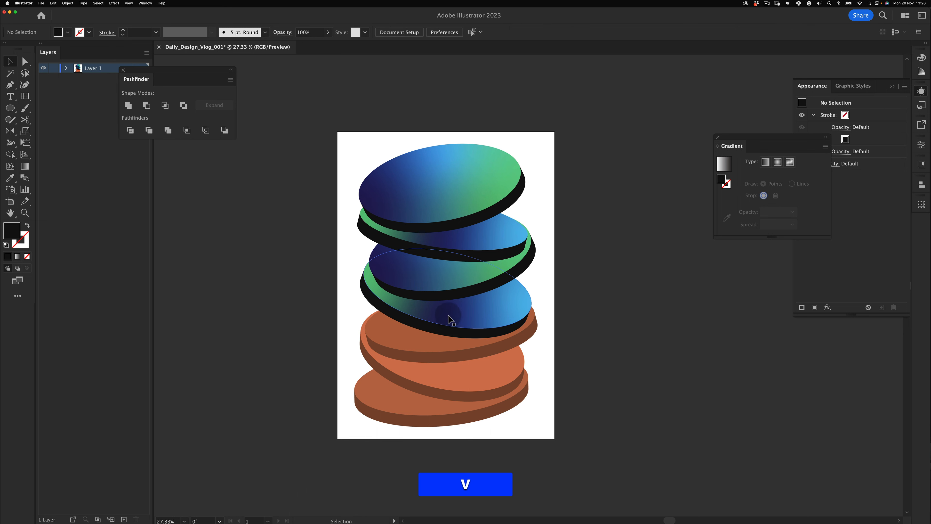
left_click(456, 313)
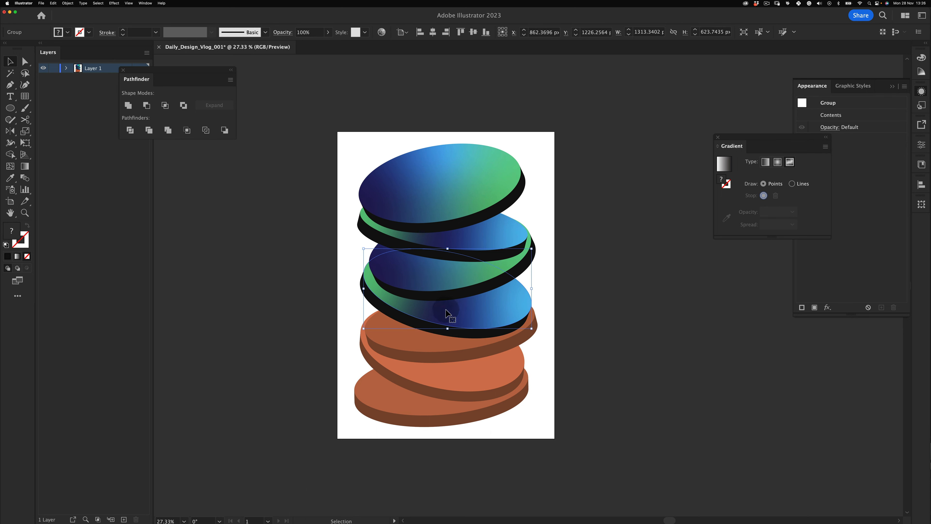
left_click(7, 3)
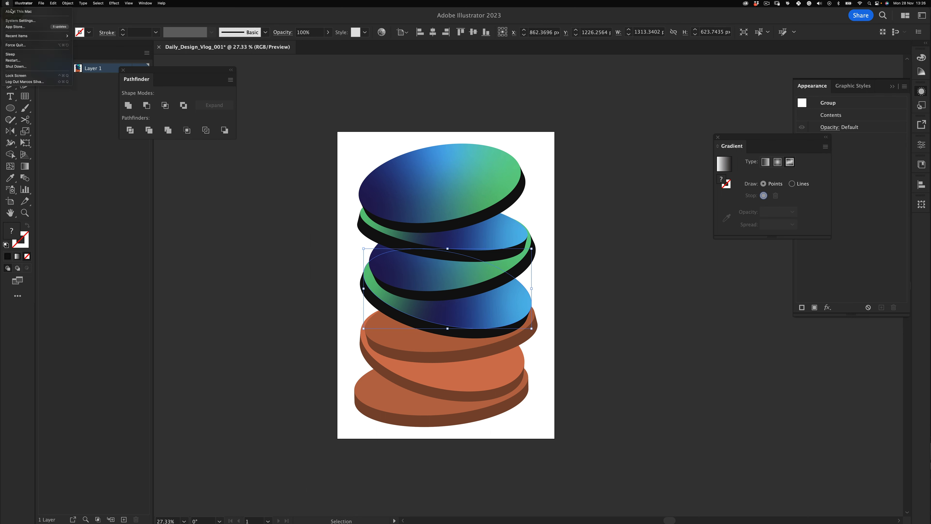
Look at the Mac's system settings and its hardware overview, then close both windows.
left_click(17, 21)
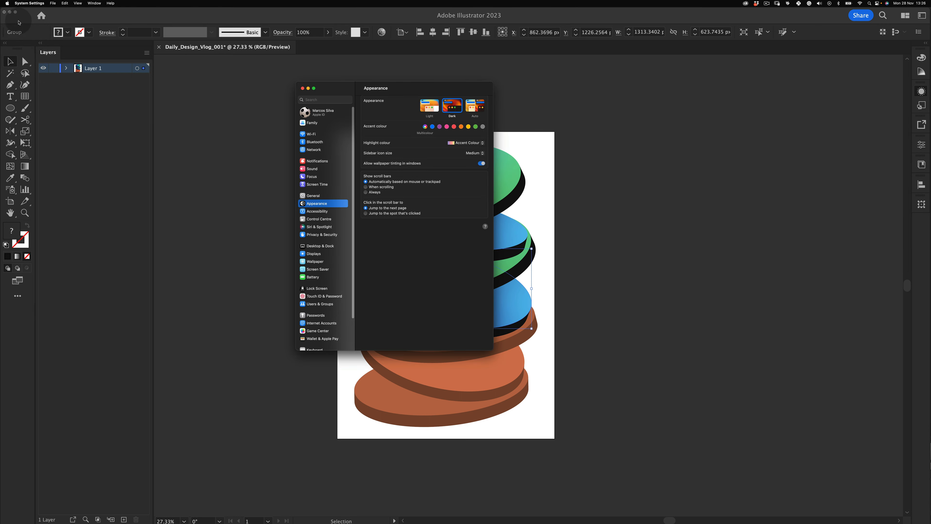
left_click(302, 88)
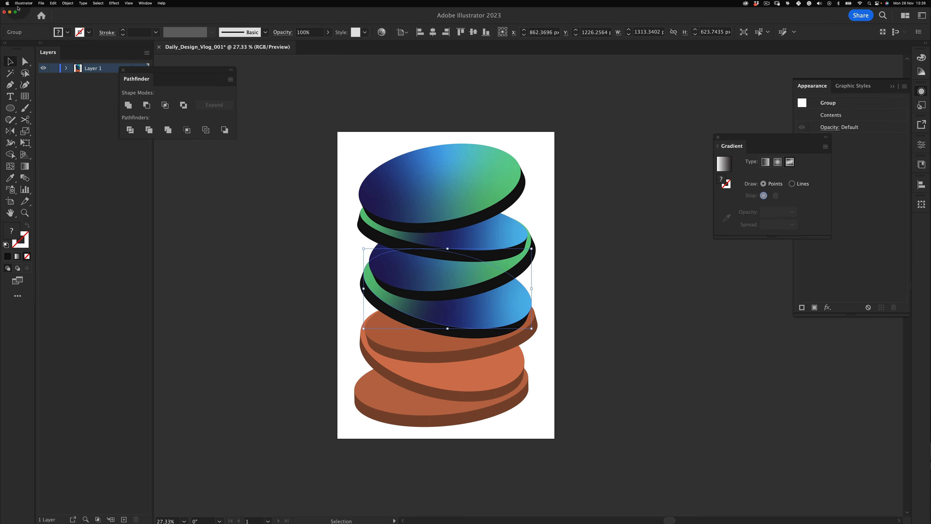
left_click(7, 3)
left_click(22, 12)
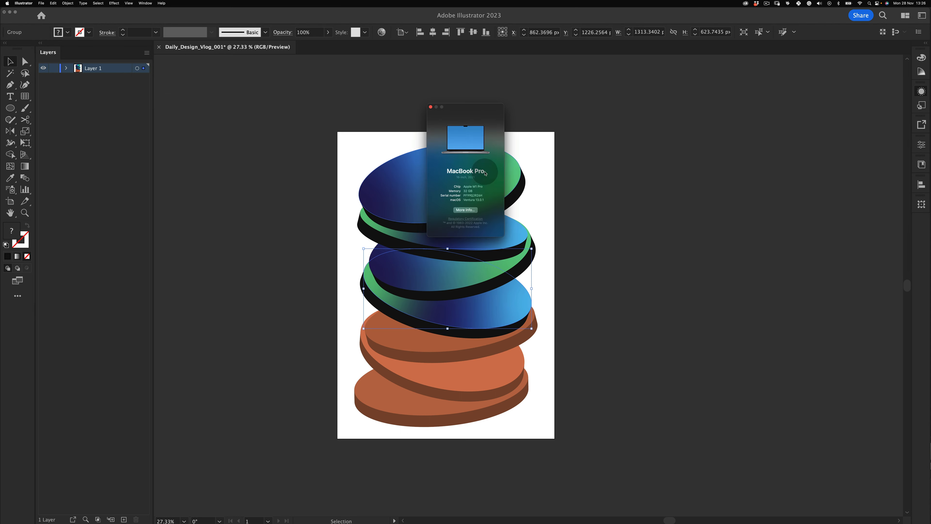
left_click_drag(479, 191, 464, 247)
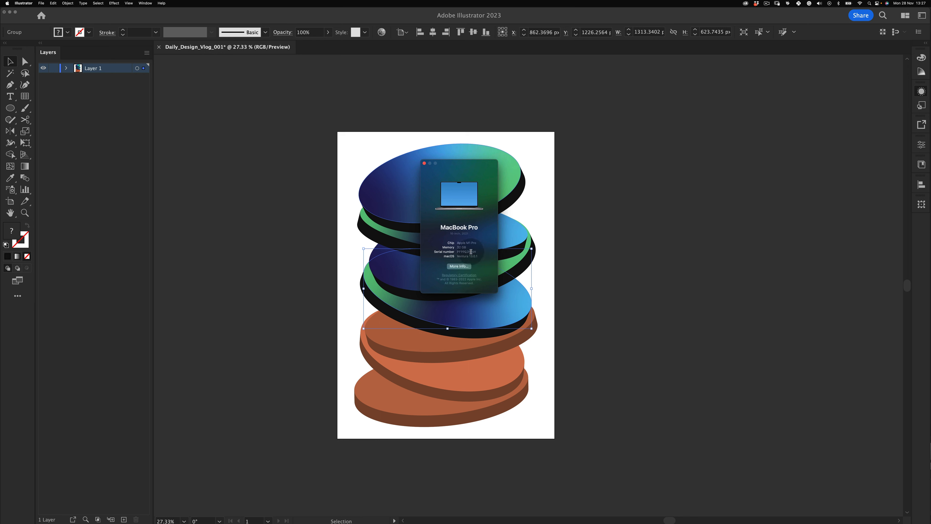
left_click_drag(468, 249, 448, 250)
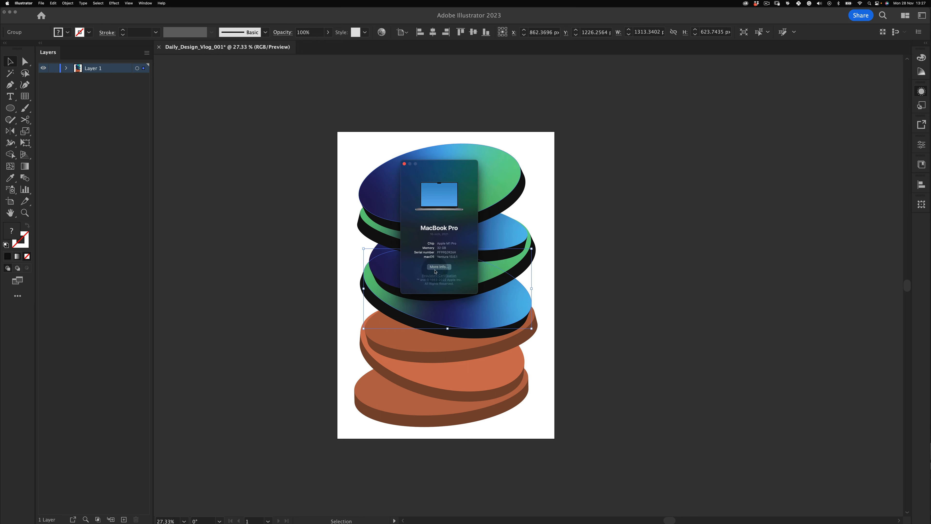
left_click(401, 161)
left_click(403, 164)
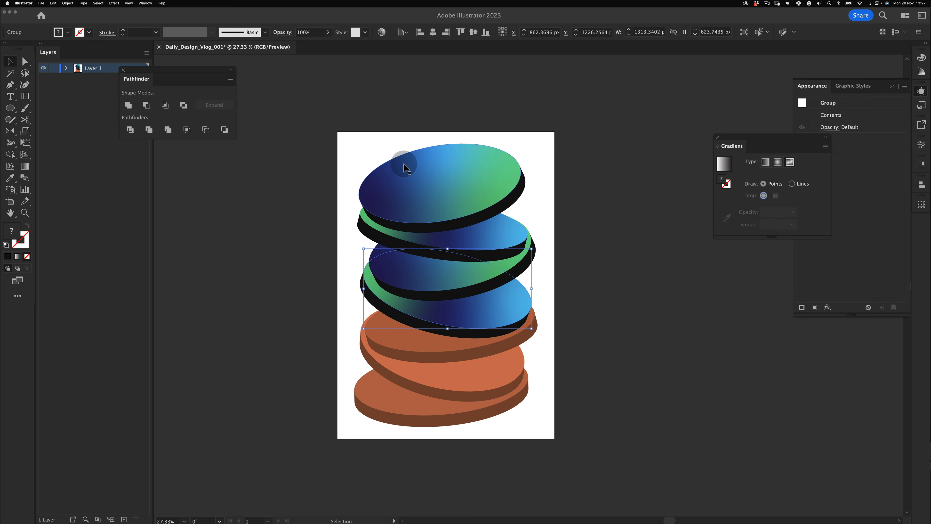
Copy the fourth disc's gradient to the fifth disc's face and its near-black side fill to the fifth disc's side.
left_click(308, 366)
key("space")
left_click_drag(422, 305, 420, 283)
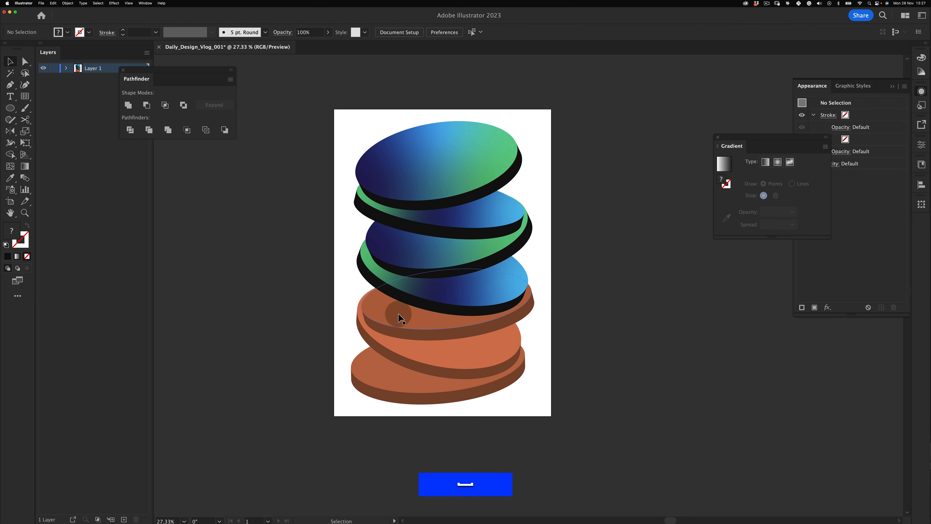
left_click(391, 313)
key("i")
left_click(437, 301)
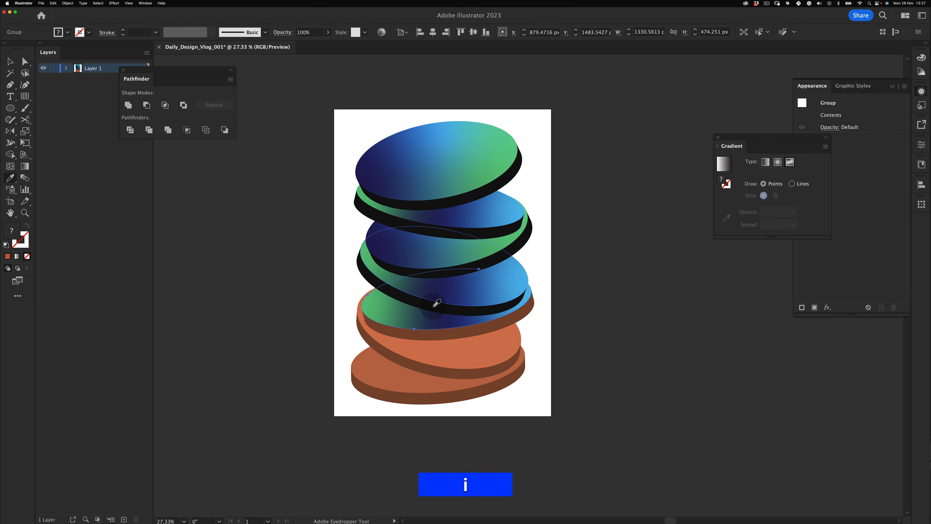
key("v")
left_click(403, 334)
key("i")
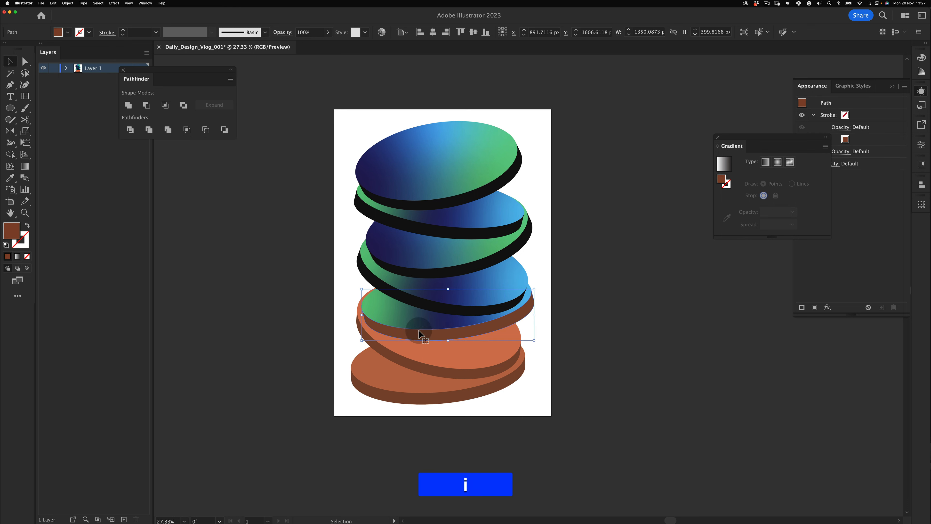
left_click(436, 303)
key("v")
left_click(356, 303)
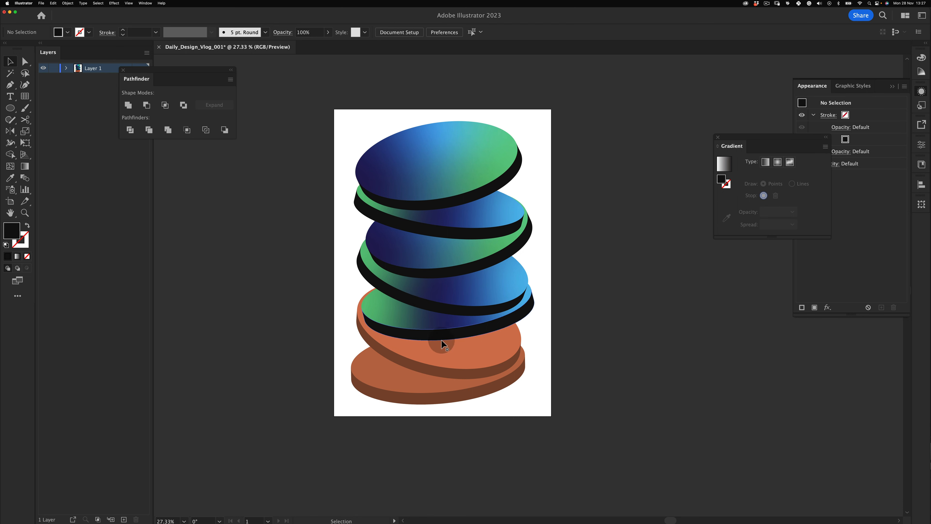
Copy the fifth disc's gradient to the sixth disc's face and the near-black side fill to its side.
left_click(452, 348)
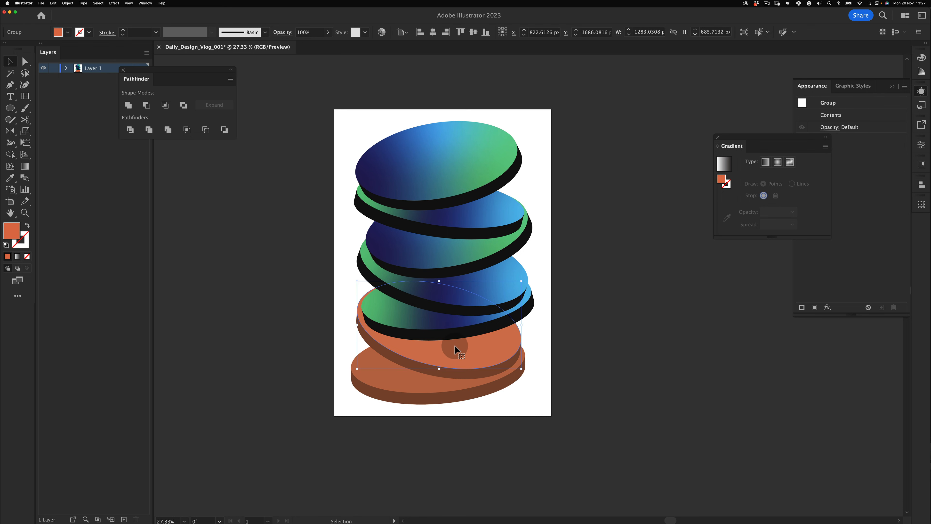
key("i")
left_click(437, 314)
key("v")
left_click(417, 368)
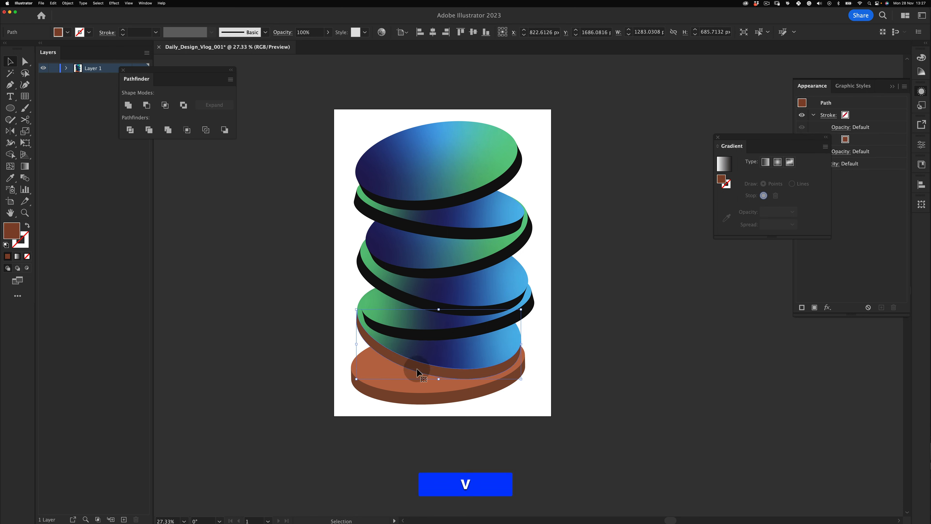
key("i")
left_click(435, 308)
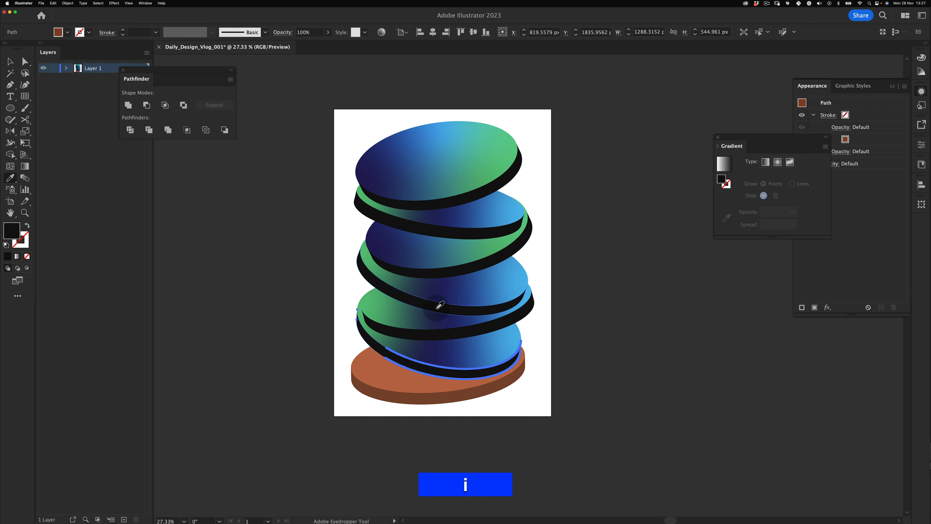
left_click(291, 379)
key("v")
key("super+v")
left_click(409, 333)
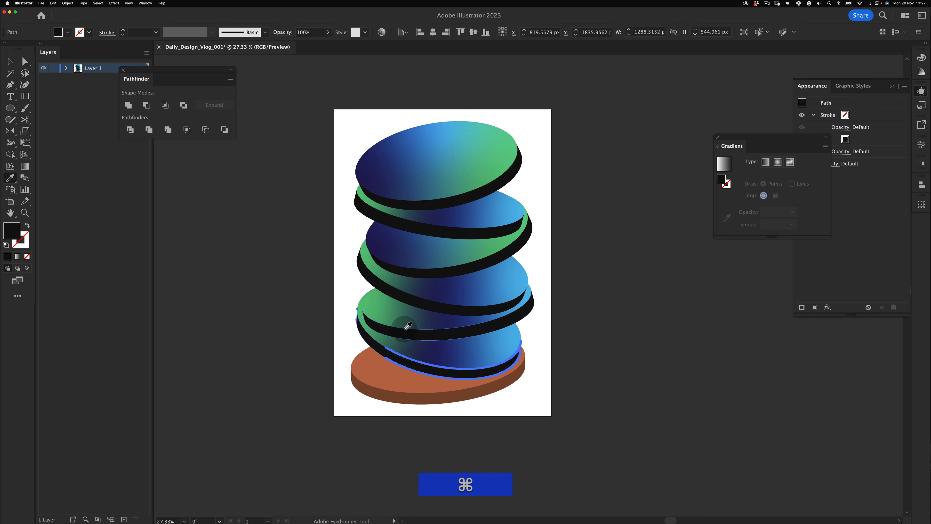
key("v")
left_click(366, 428)
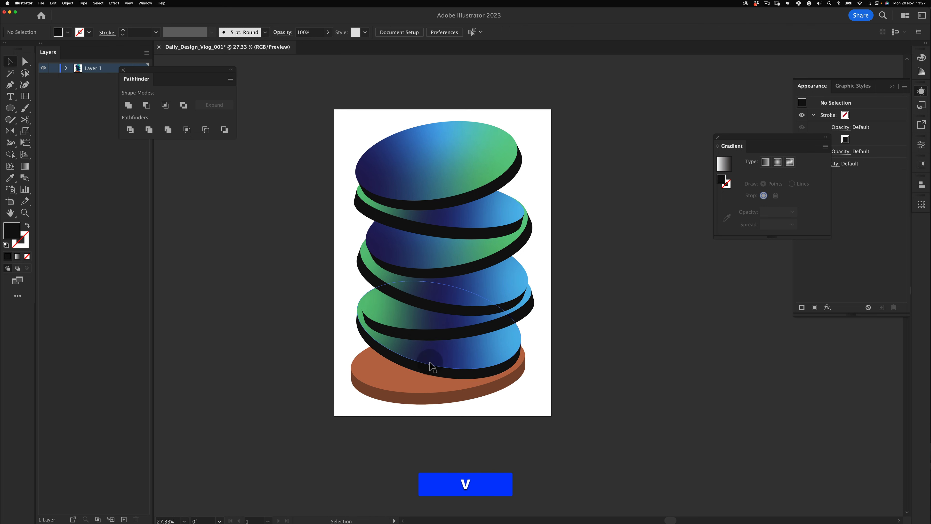
Rearrange the sixth disc's gradient points, placing dark blue at the left end, light blue in the middle and green at the right end.
left_click(432, 365)
key("g")
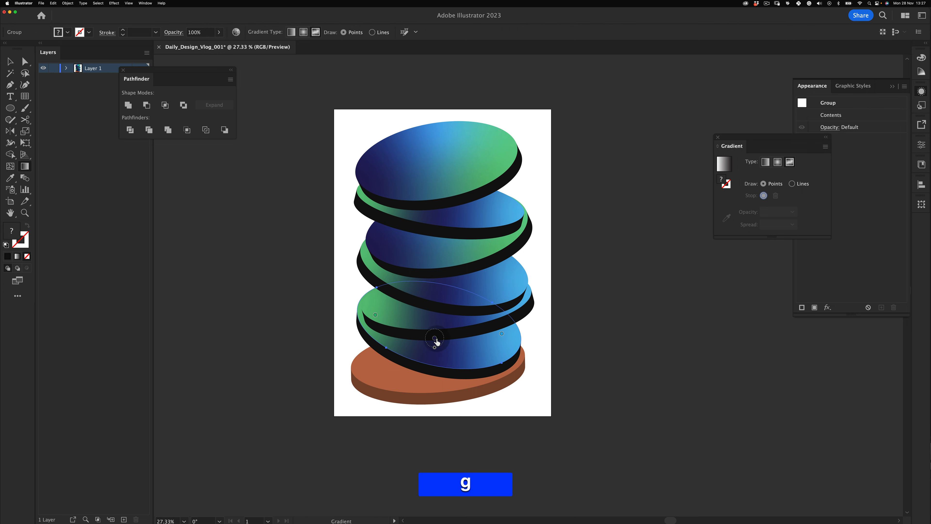
left_click(401, 332)
mouse_move(375, 314)
left_mouse_down()
mouse_move(442, 342)
mouse_move(374, 306)
left_mouse_up()
left_click(374, 306)
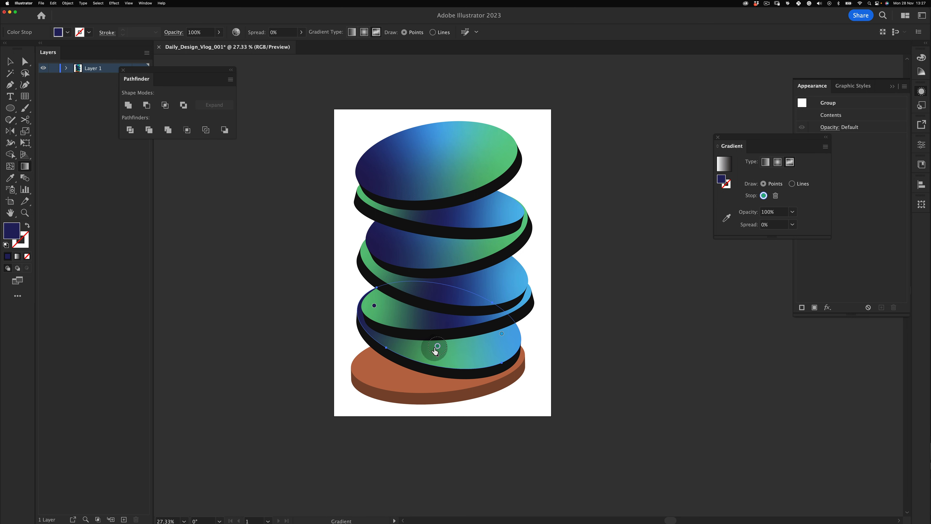
left_click(437, 348)
mouse_move(501, 336)
left_mouse_down()
mouse_move(417, 336)
mouse_move(467, 351)
mouse_move(507, 343)
left_mouse_up()
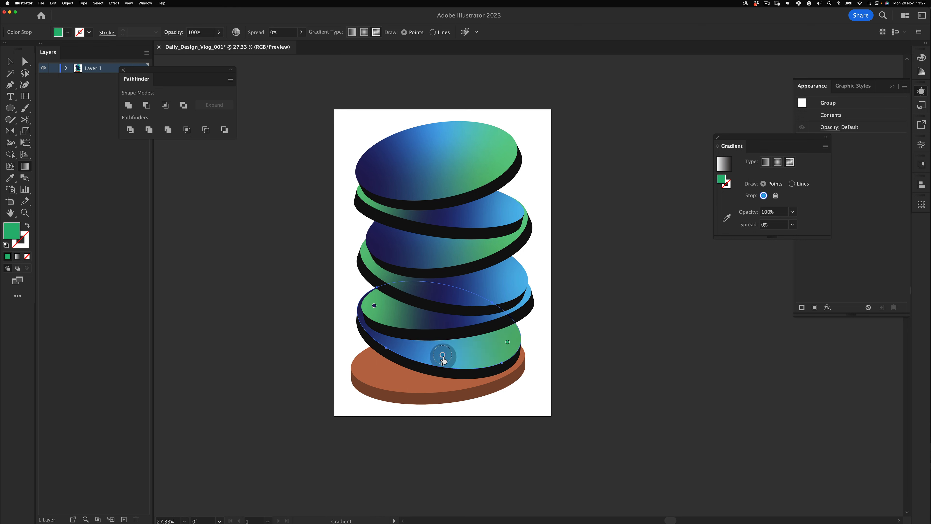
key("v")
left_click(316, 401)
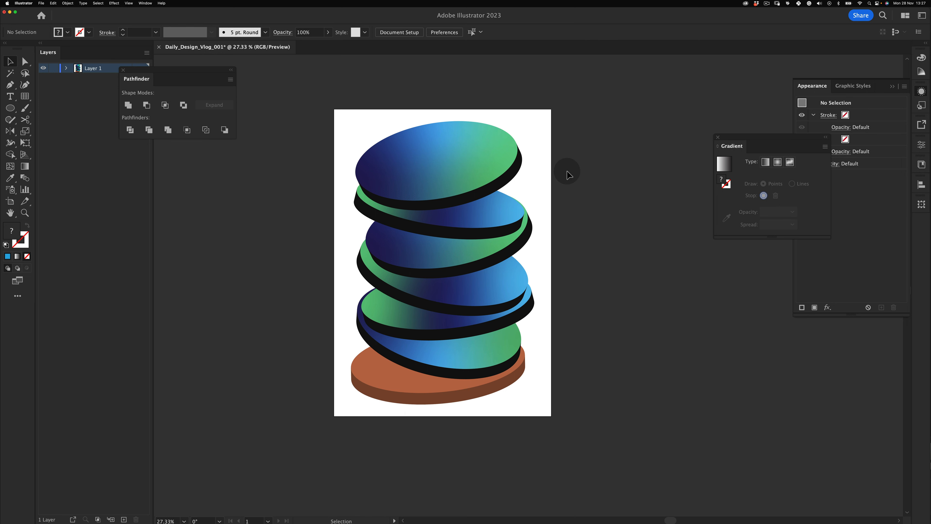
Copy the sixth disc's gradient to the bottom disc's face and the near-black side fill to its side.
left_click(393, 373)
key("i")
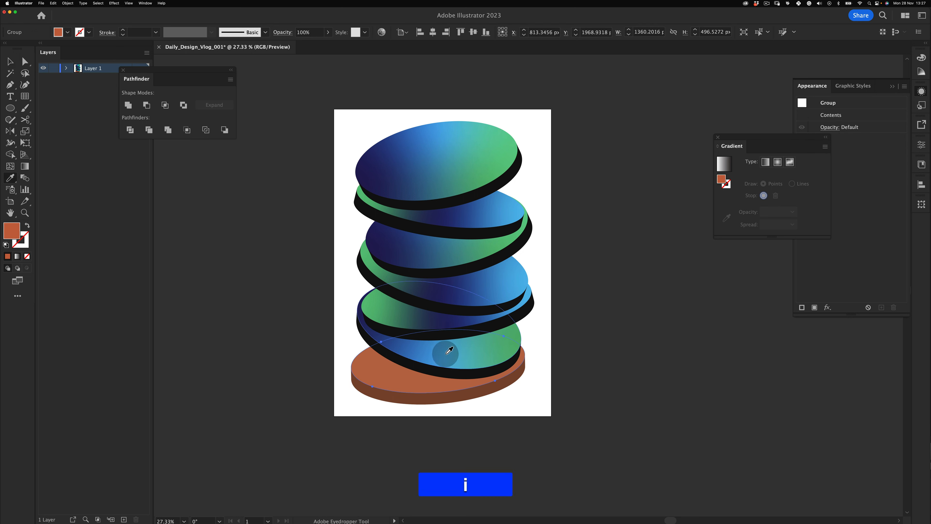
left_click(443, 353)
key("v")
left_click(399, 397)
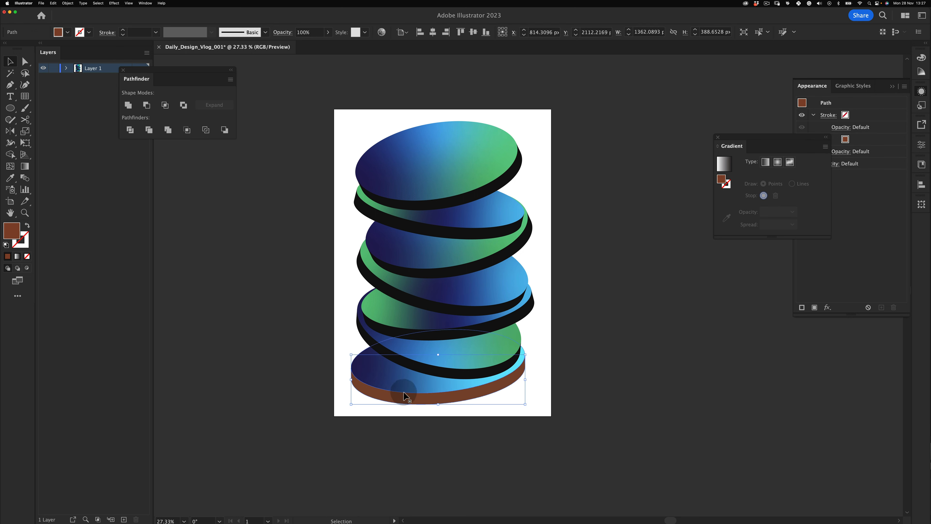
key("i")
left_click(429, 377)
key("v")
left_click(364, 437)
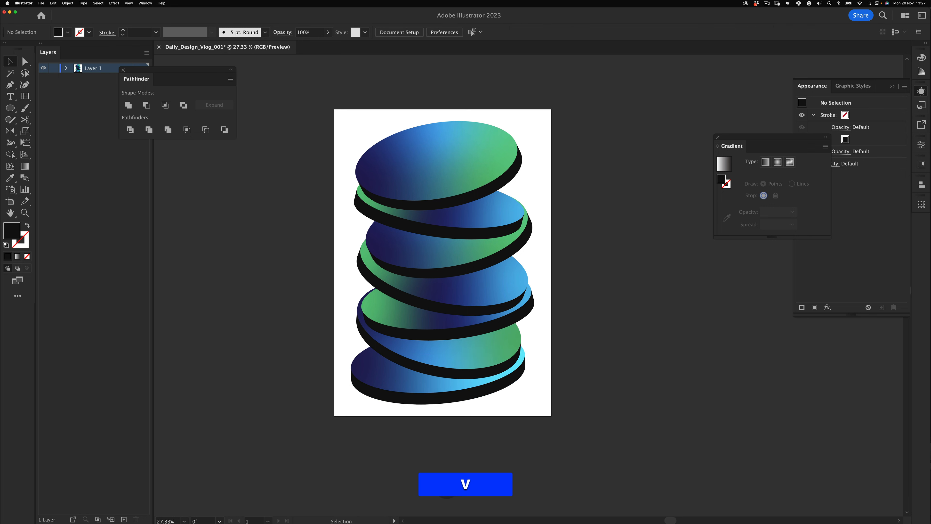
Try moving the bottom disc's gradient points so light blue sits at the left end and dark blue towards the right.
left_click(389, 376)
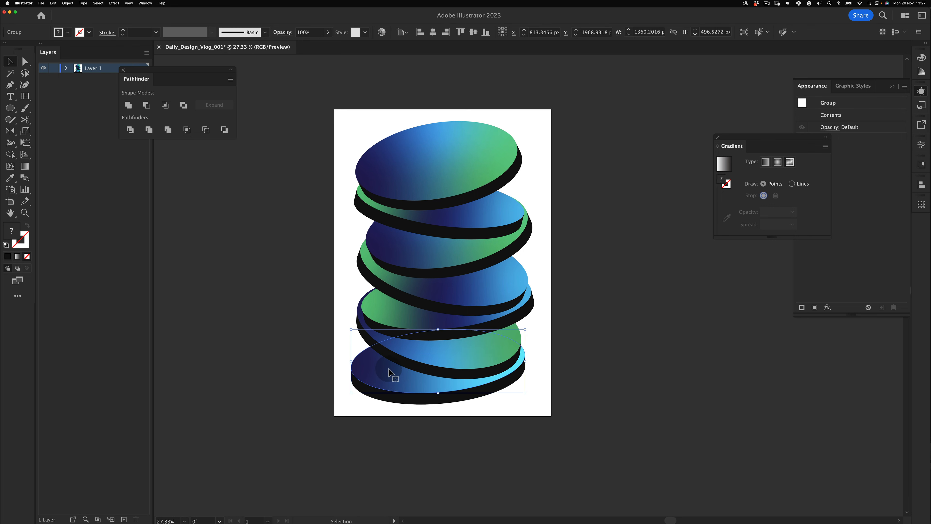
key("g")
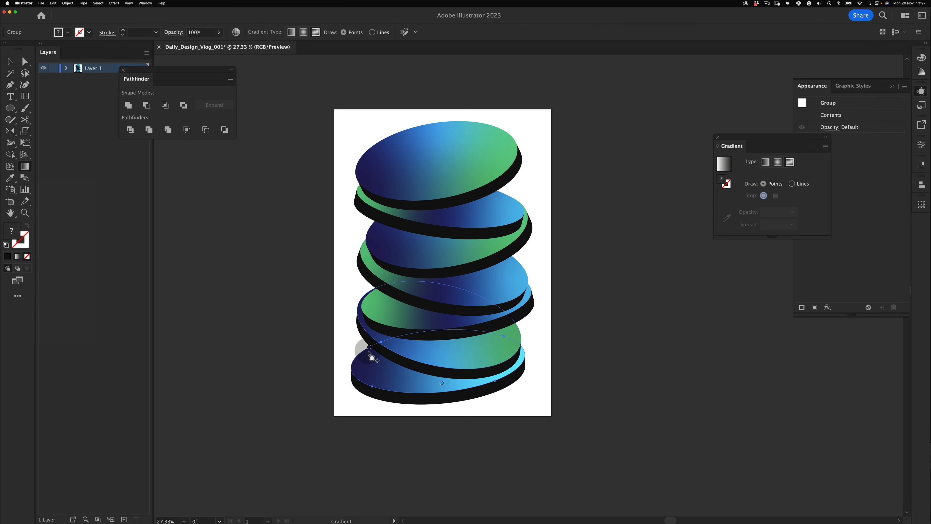
left_click_drag(369, 347, 374, 368)
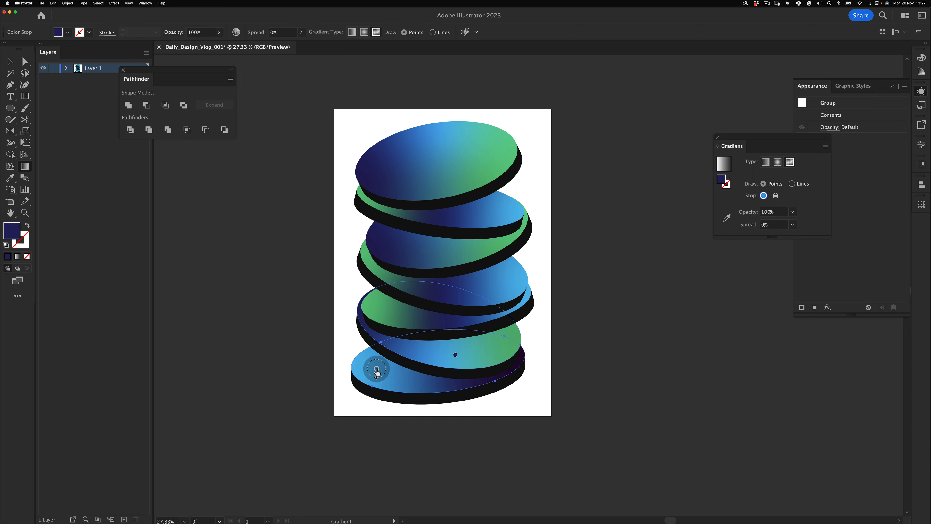
left_click_drag(456, 355, 481, 361)
Try magenta, purple and dark blue swatches on the right-hand gradient point of the bottom disc's face.
double_click(484, 360)
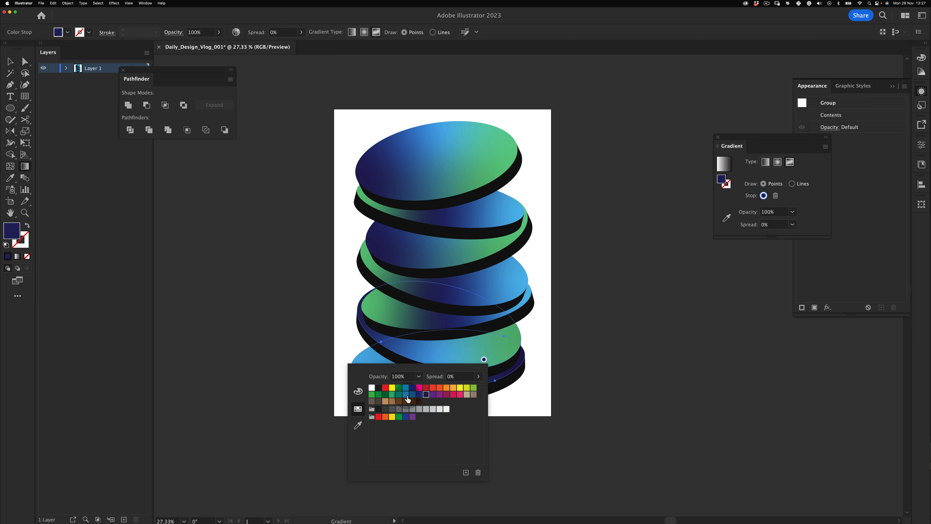
left_click(446, 394)
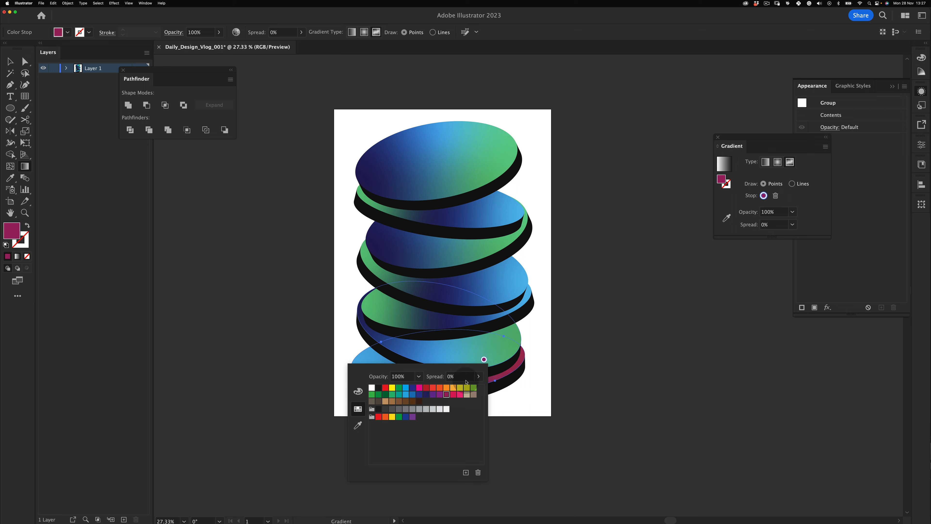
left_click(484, 361)
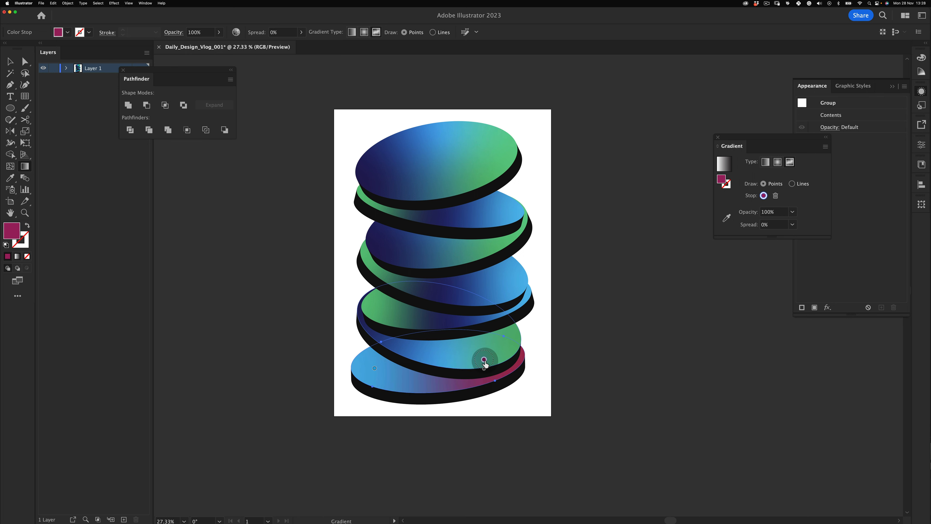
left_click_drag(483, 362, 470, 366)
double_click(475, 360)
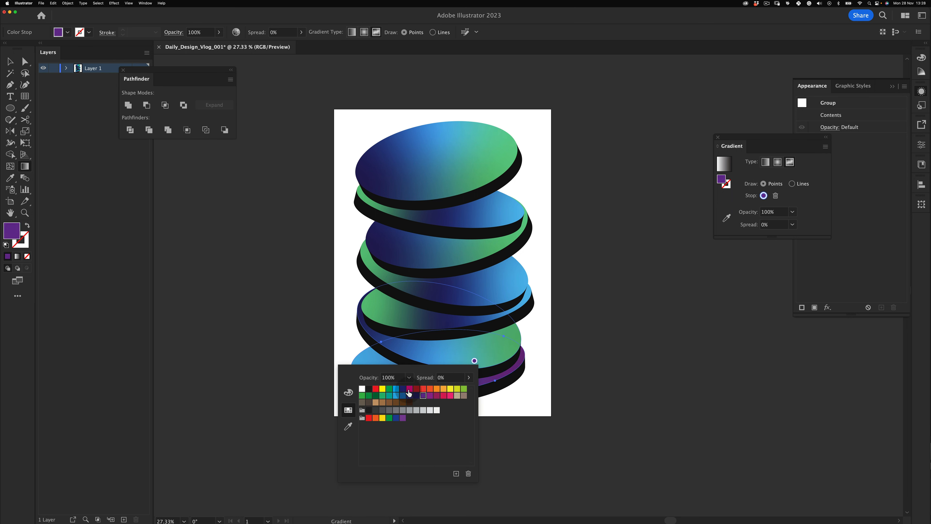
left_click(280, 362)
key("v")
left_click(339, 374)
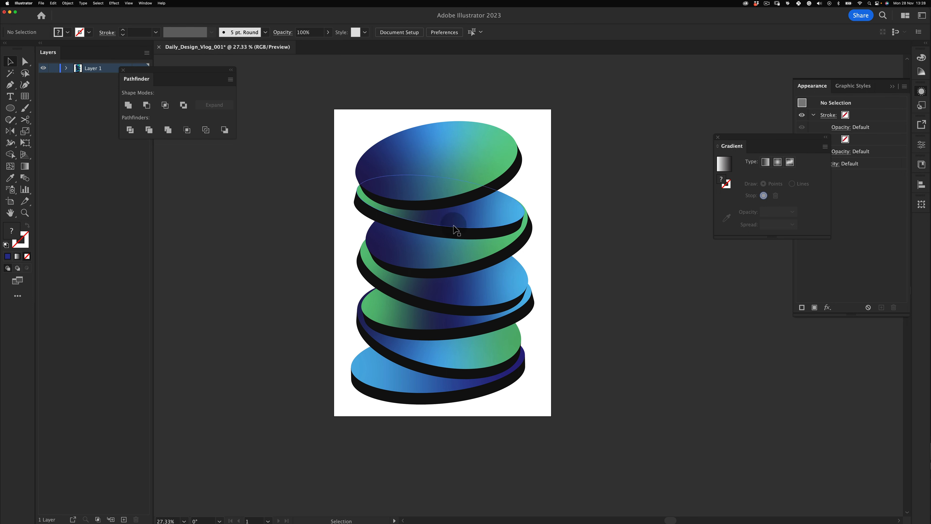
Replace the bottom disc's edited face gradient by sampling the sixth disc's gradient again with the Eyedropper.
left_click(403, 390)
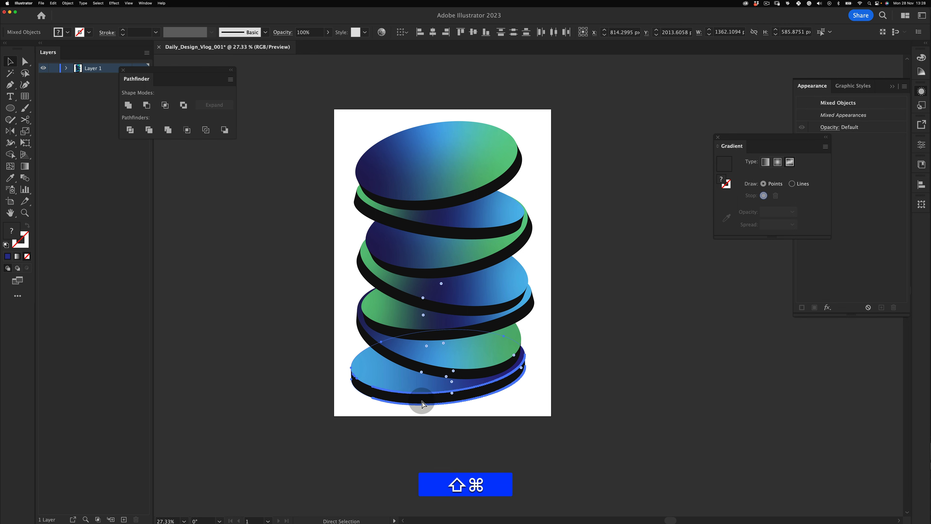
key("super+shift+a")
key("z")
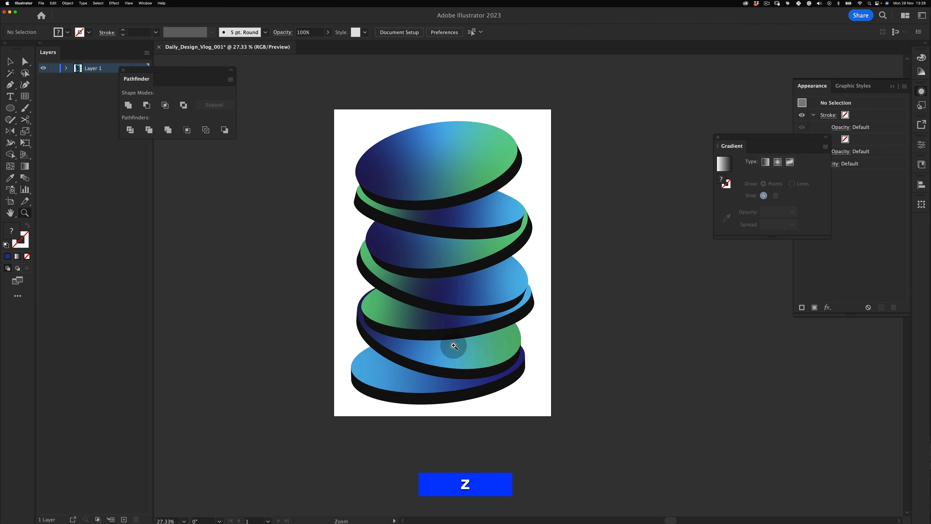
mouse_move(453, 342)
left_mouse_down()
mouse_move(411, 343)
mouse_move(468, 332)
left_mouse_up()
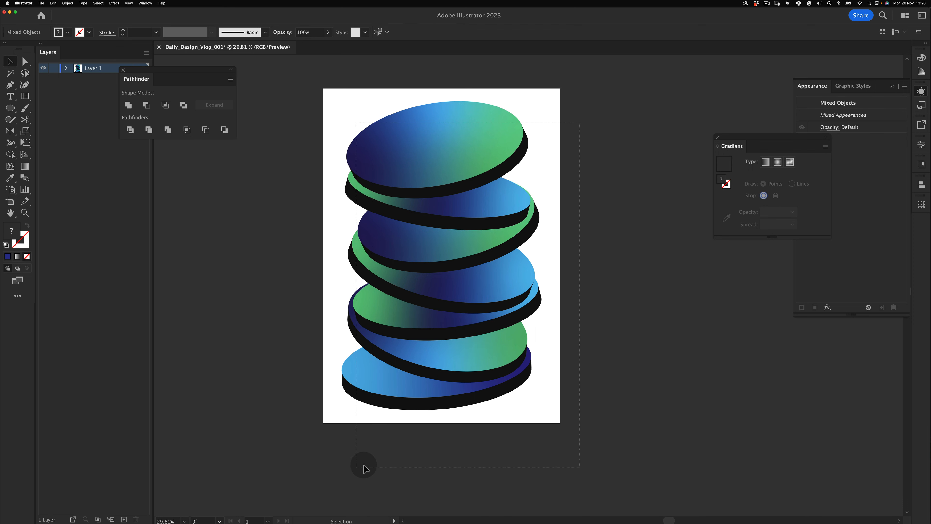
left_click(393, 395)
key("i")
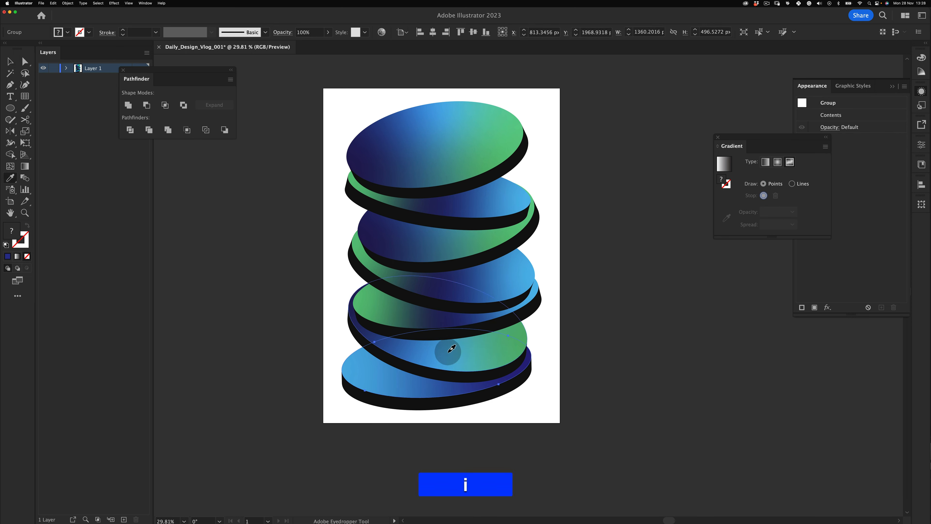
left_click(446, 350)
key("v")
left_click(412, 439)
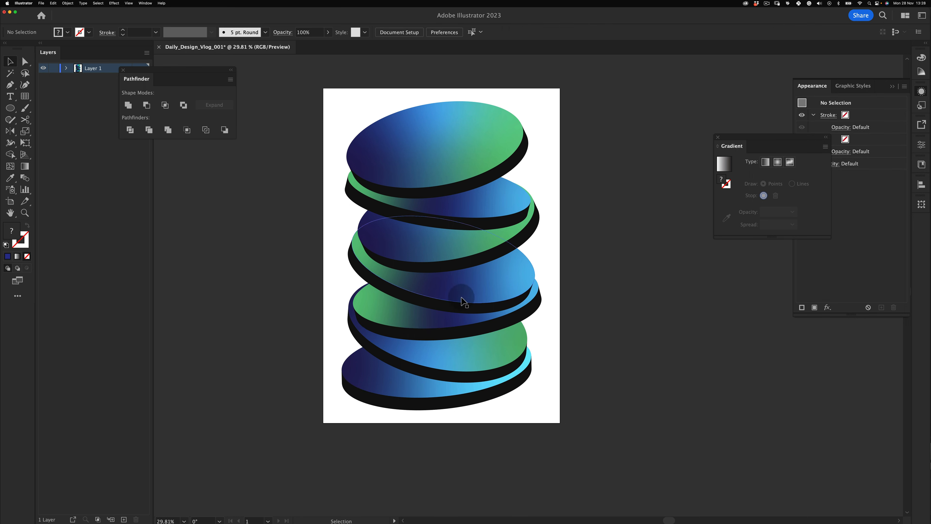
Shift the middle gradient point of the bottom disc's face towards the left and add a new colour point to its right.
left_click(395, 378)
key("g")
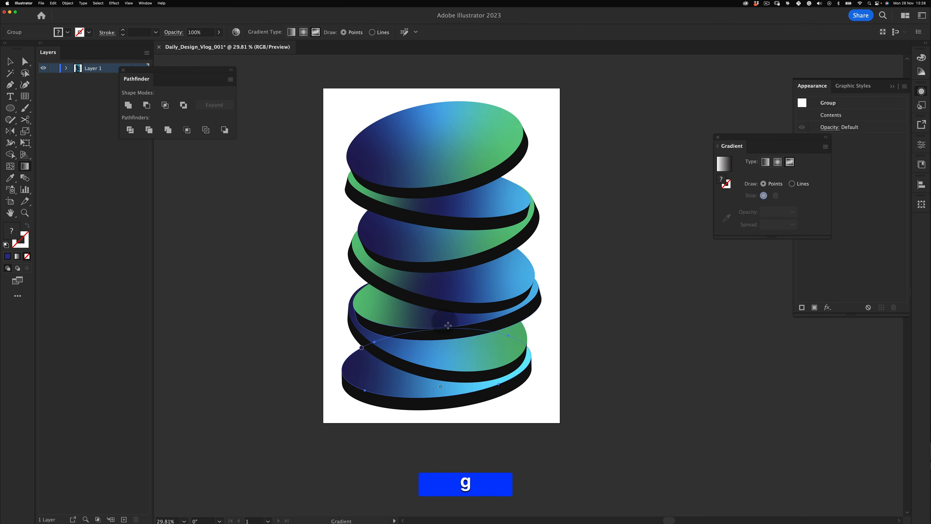
key("v")
left_click(443, 354)
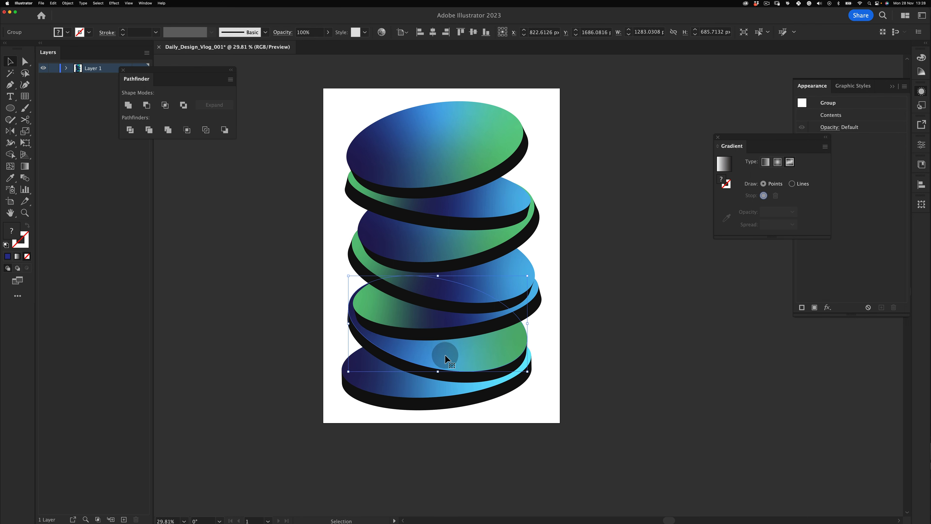
key("g")
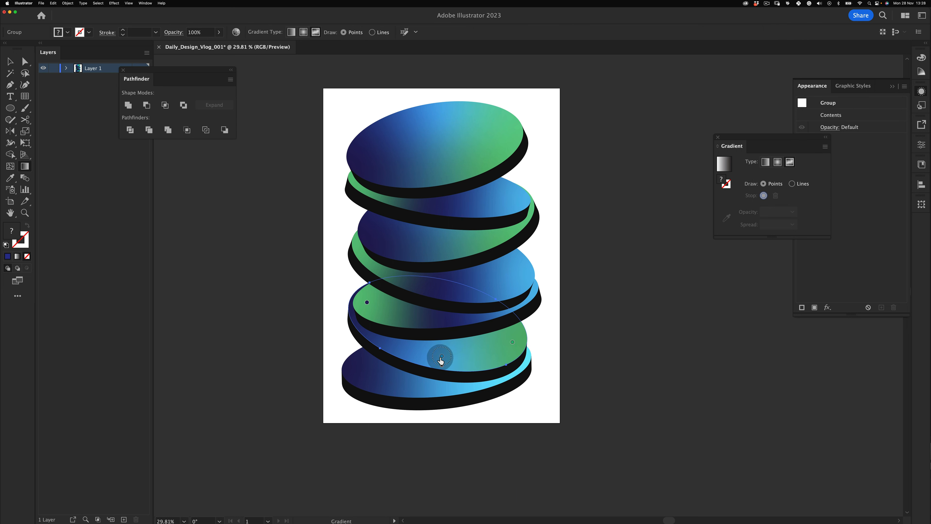
key("v")
left_click(399, 378)
key("g")
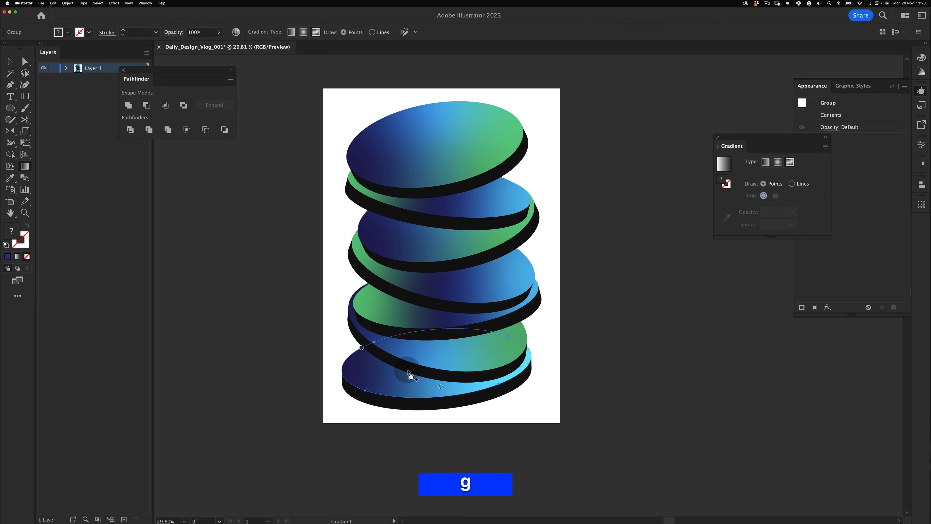
left_click_drag(441, 386, 422, 375)
left_click(467, 386)
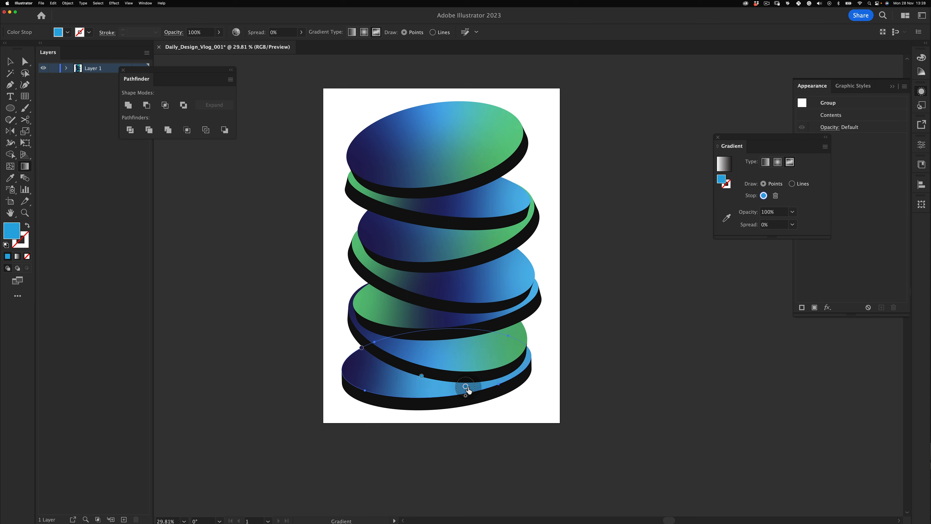
Sample green from the sixth disc for the bottom face's new gradient point, placing it at the right end with blue in the middle.
double_click(466, 387)
left_click(338, 450)
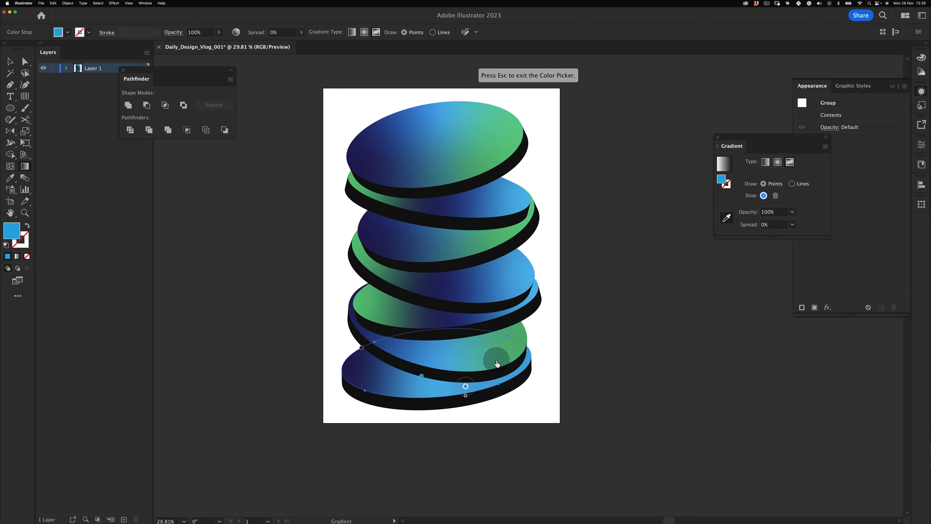
left_click(519, 332)
left_click_drag(463, 391, 507, 367)
left_click_drag(423, 381, 448, 384)
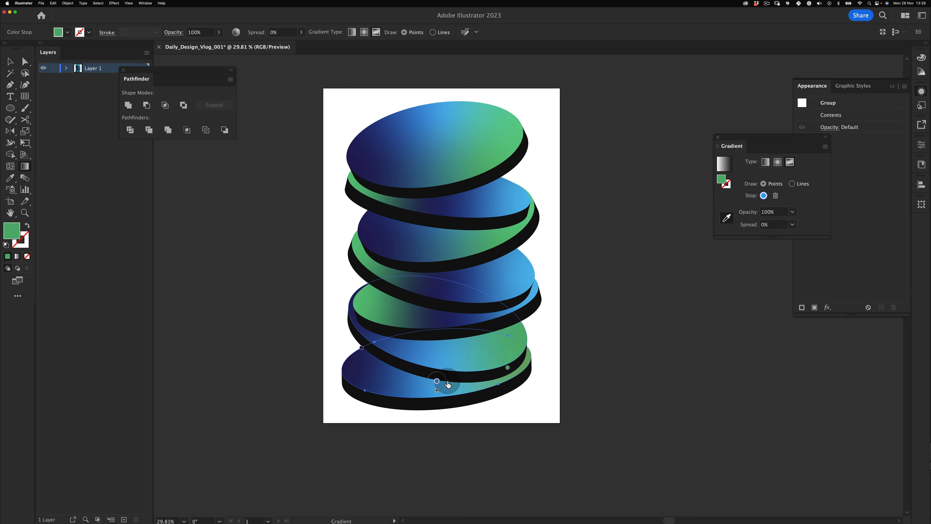
key("v")
left_click(281, 424)
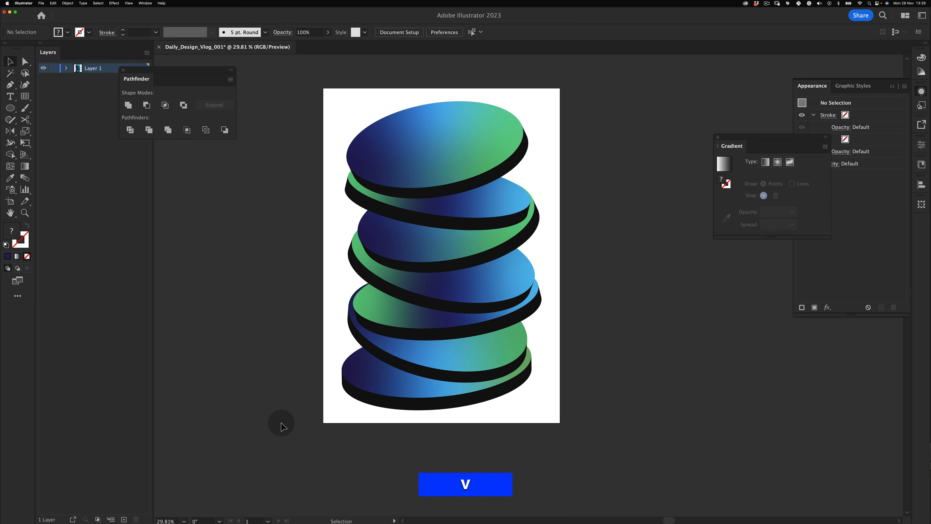
Reverse the bottom disc's face gradient so green sits at the left end, blue in the middle and dark blue at the right end.
key("z")
left_click_drag(456, 282, 592, 189)
key("v")
left_click(369, 394)
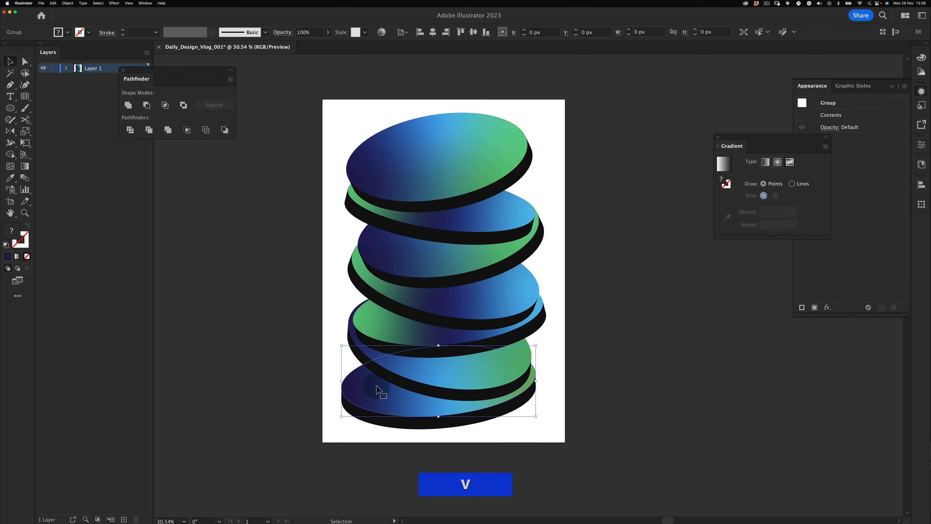
key("g")
mouse_move(512, 385)
left_mouse_down()
mouse_move(368, 388)
mouse_move(513, 374)
left_mouse_up()
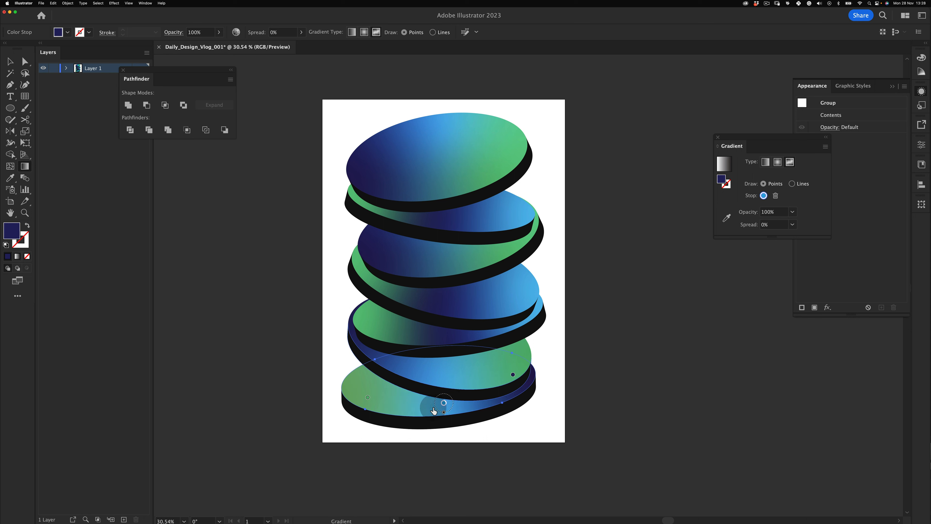
key("v")
left_click(618, 374)
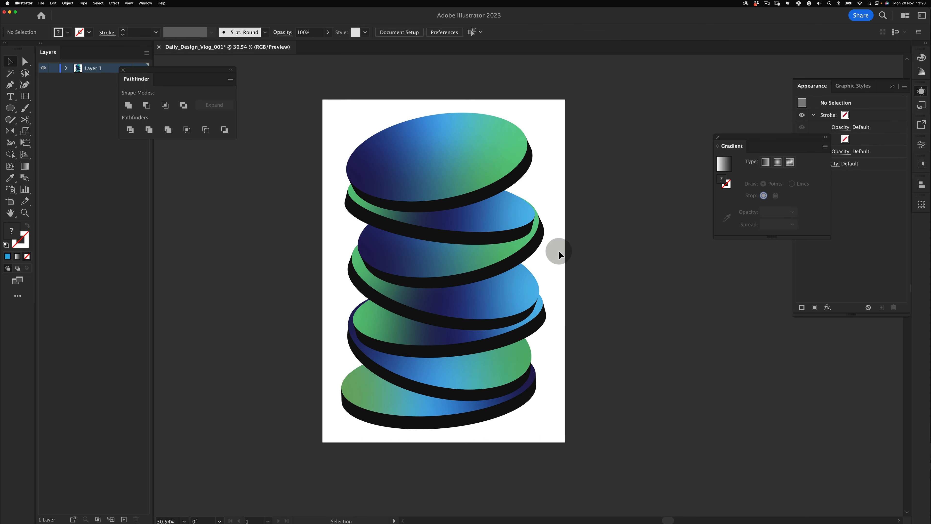
key("z")
mouse_move(524, 278)
left_mouse_down()
mouse_move(493, 297)
mouse_move(513, 285)
left_mouse_up()
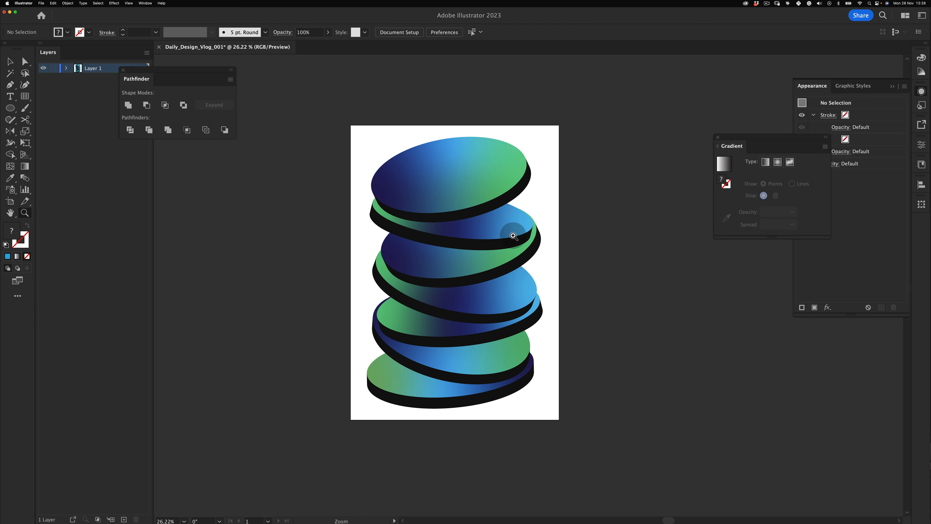
key("v")
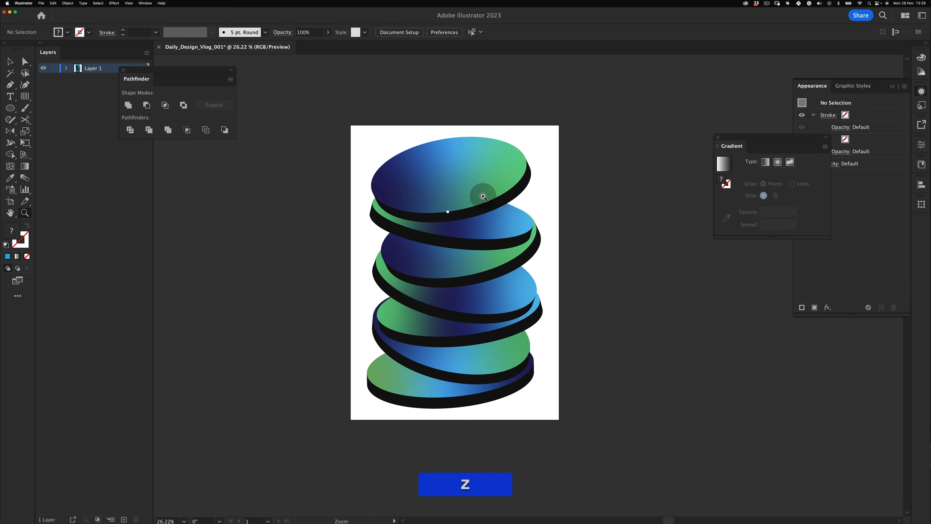
key("v")
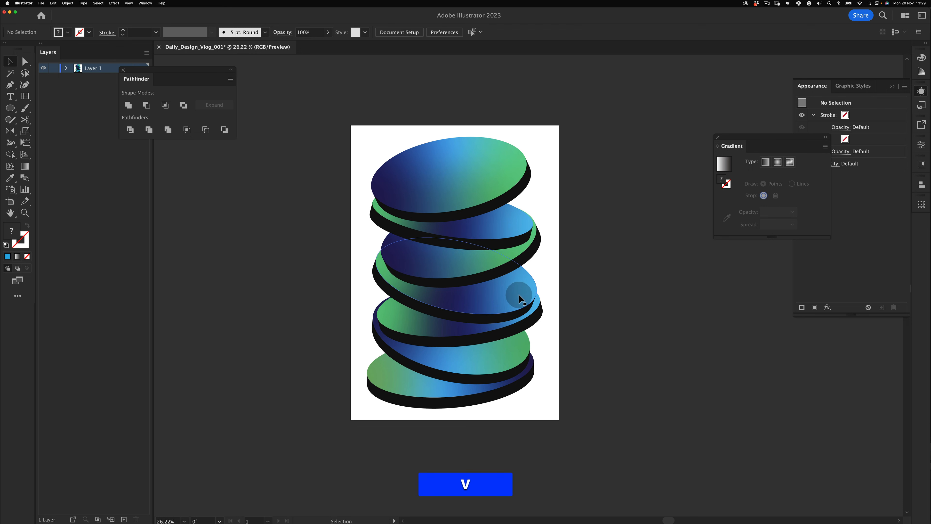
left_click(523, 282)
left_click(585, 217)
key("z")
left_click_drag(452, 171, 469, 176)
key("v")
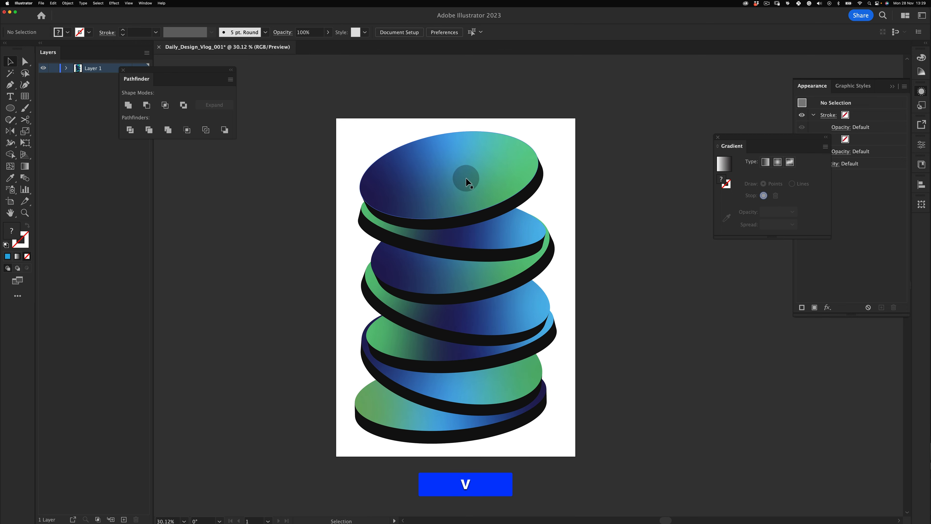
left_click(465, 177)
left_click(583, 161)
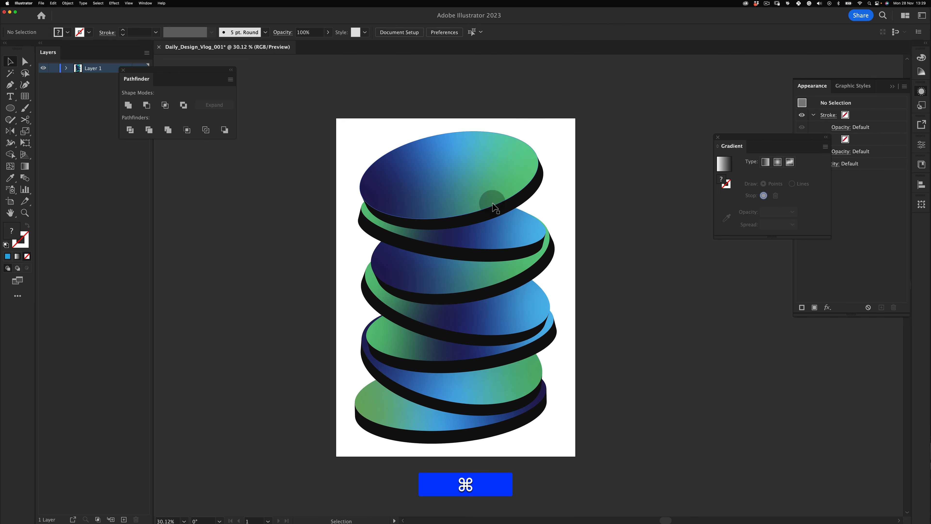
key("super+z")
key("z")
left_click_drag(513, 174, 546, 173)
key("super+z")
left_click(554, 166)
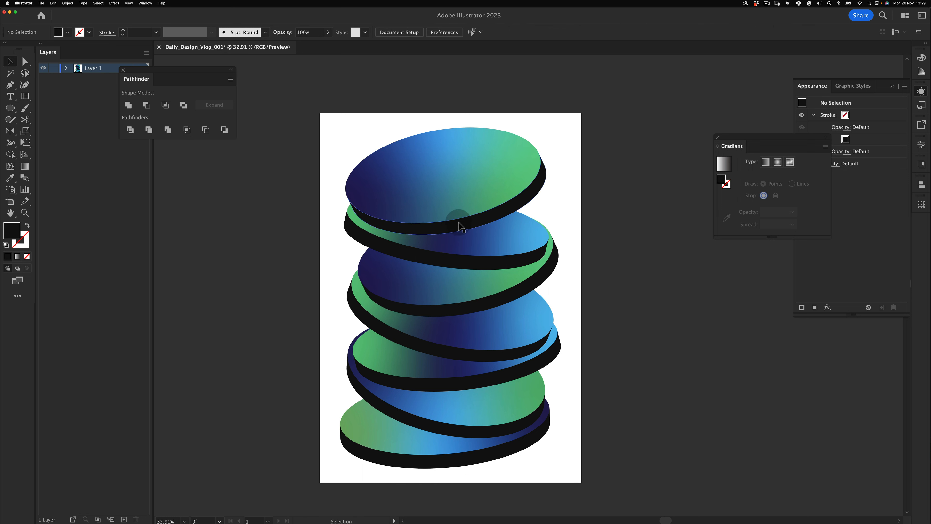
Copy the top disc's face and paste the duplicate directly in front of it.
key("z")
left_click_drag(467, 212, 461, 208)
key("v")
left_click(470, 195)
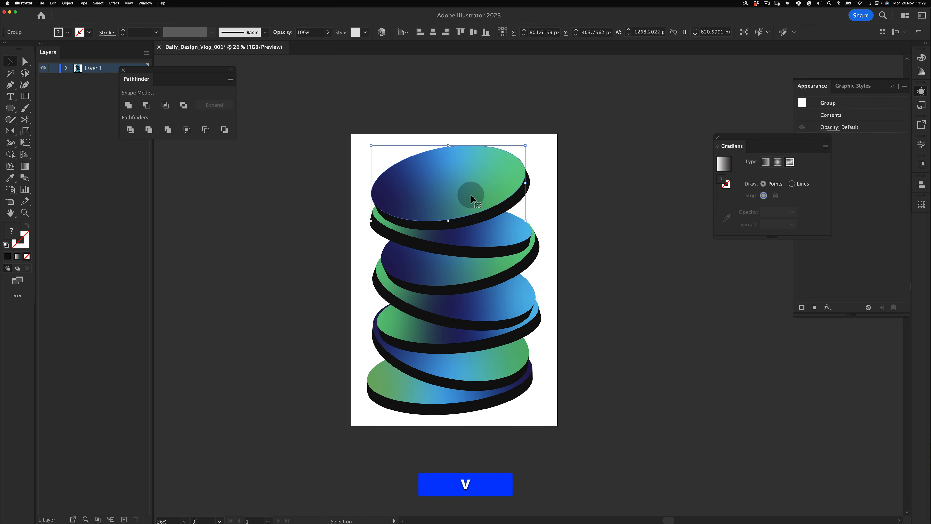
key("super+c")
key("super+f")
key("super+z")
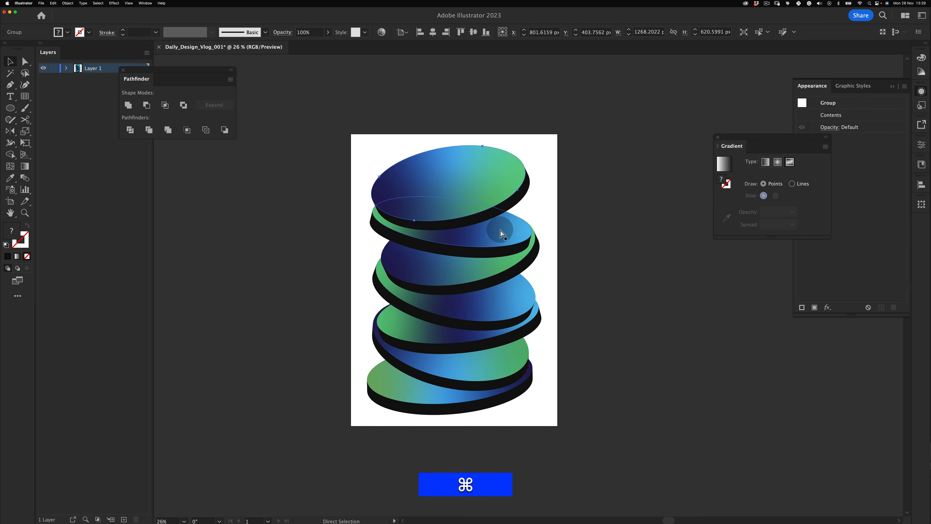
key("super+shift+z")
Try moving the top disc's face down over its near-black side.
left_click(542, 182)
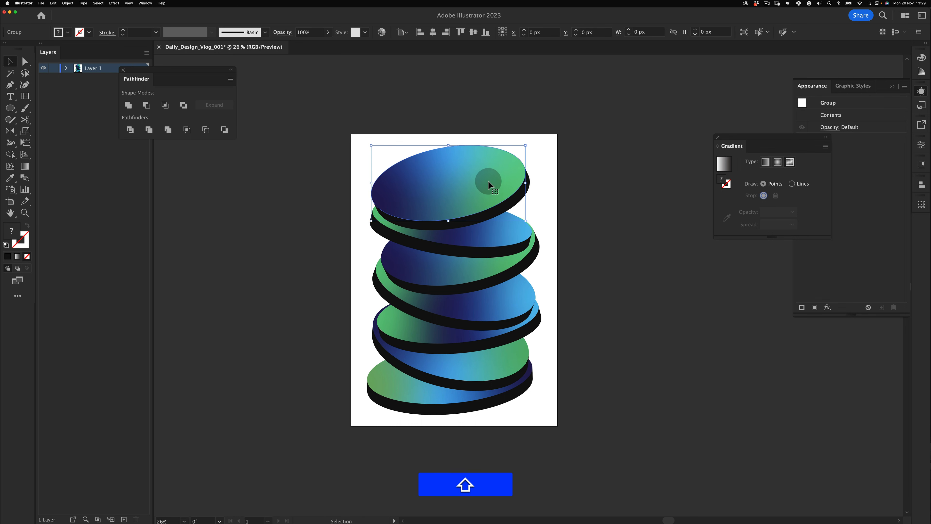
double_click(488, 180)
double_click(515, 121)
key("super+z")
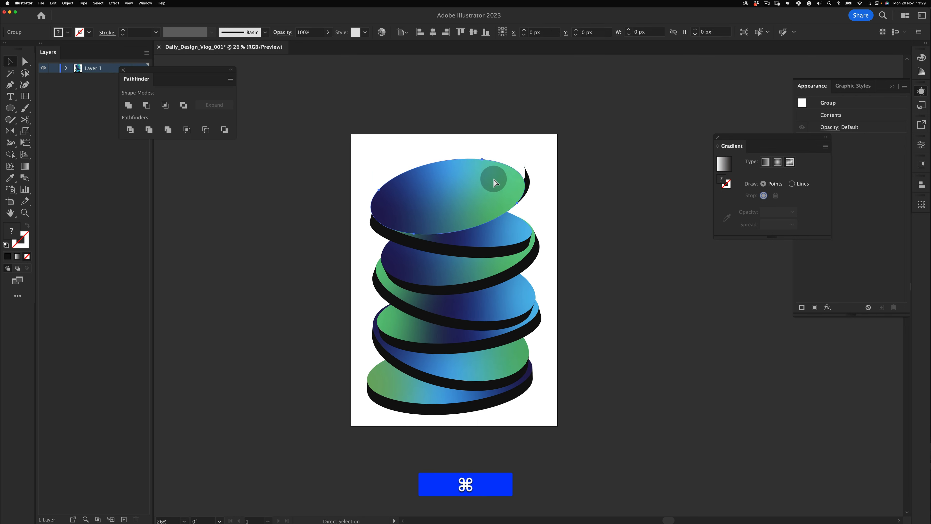
Scale the duplicate of the top disc's face uniformly to 90%.
right_click(489, 162)
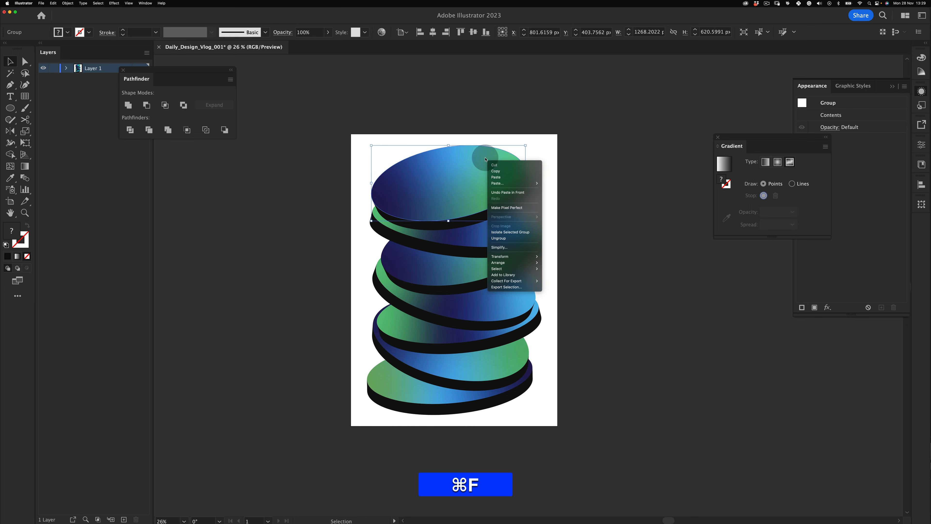
mouse_move(532, 258)
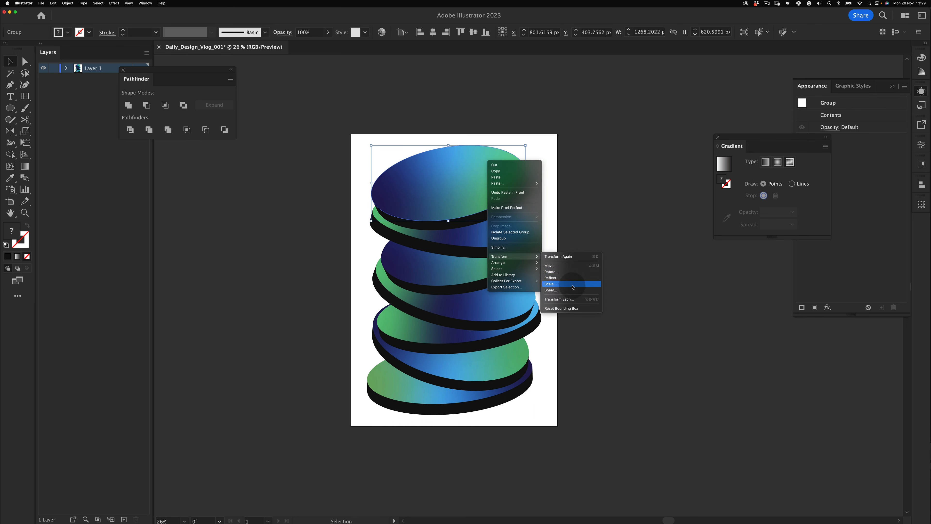
left_click(541, 283)
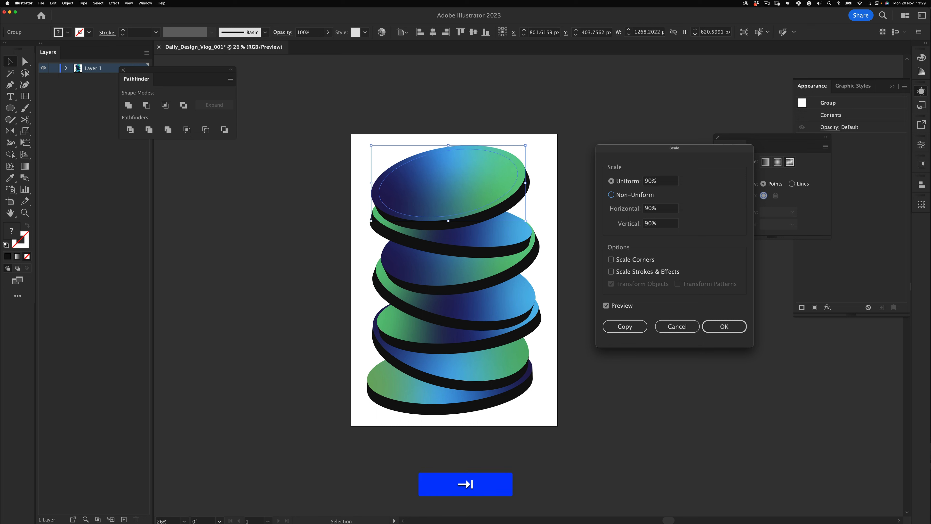
left_click(724, 326)
key("v")
left_click(631, 389)
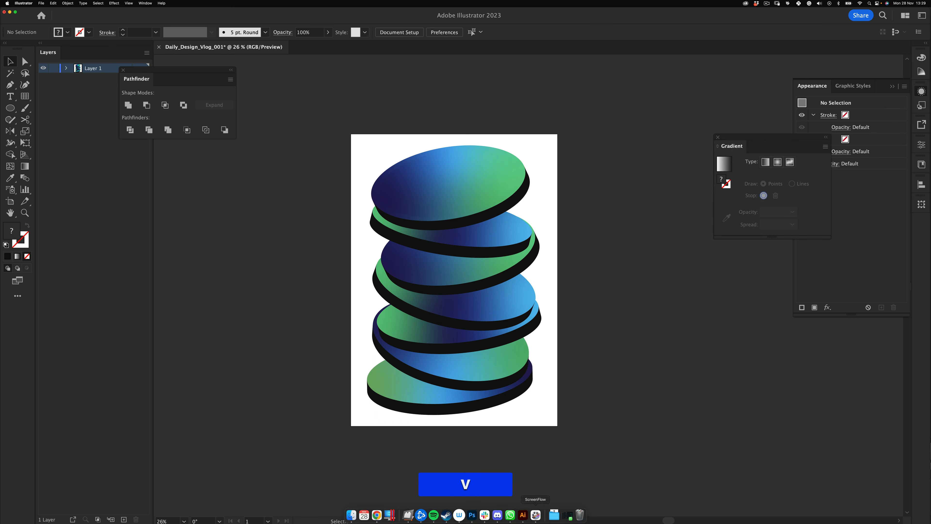
Adjust the freeform gradient of the top disc's inner ellipse so green sits at the lower centre and mint green at the right end.
left_click(497, 173)
key("g")
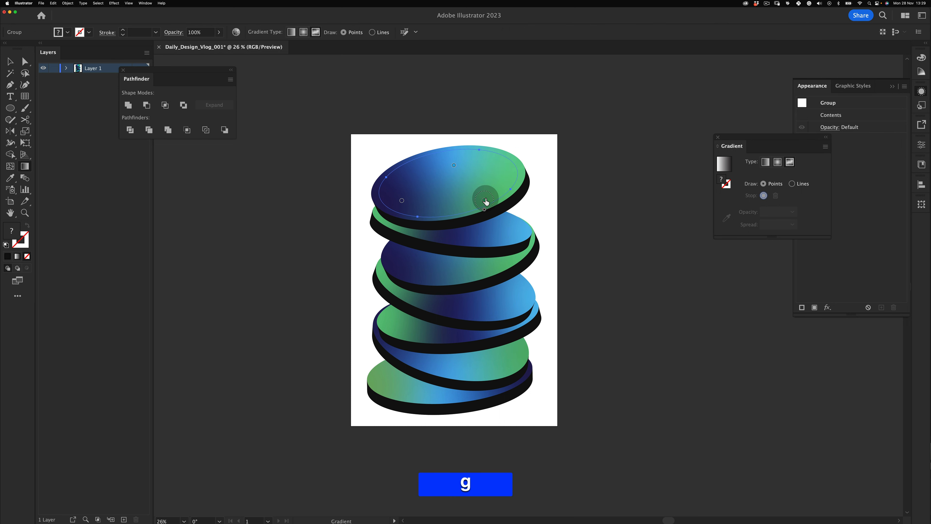
left_click_drag(485, 201, 461, 202)
key("v")
left_click(590, 128)
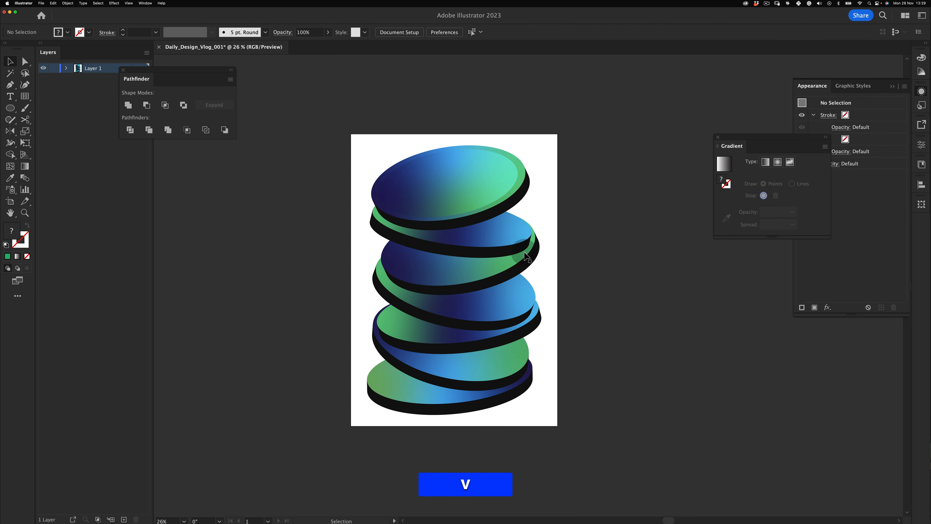
Duplicate the second disc's face in front of itself and scale the copy uniformly to 90%.
left_click(510, 233)
key("super+c")
key("super+f")
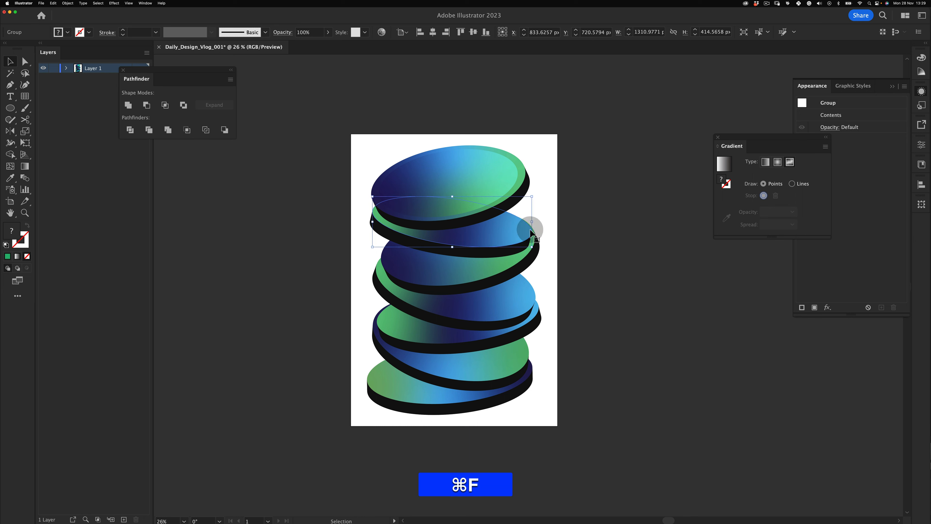
right_click(514, 226)
mouse_move(538, 321)
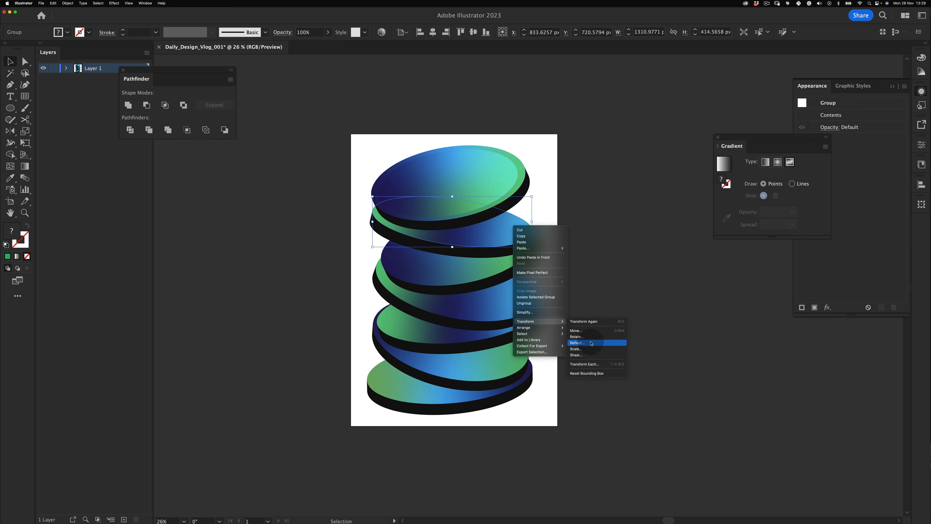
left_click(587, 349)
key("Return")
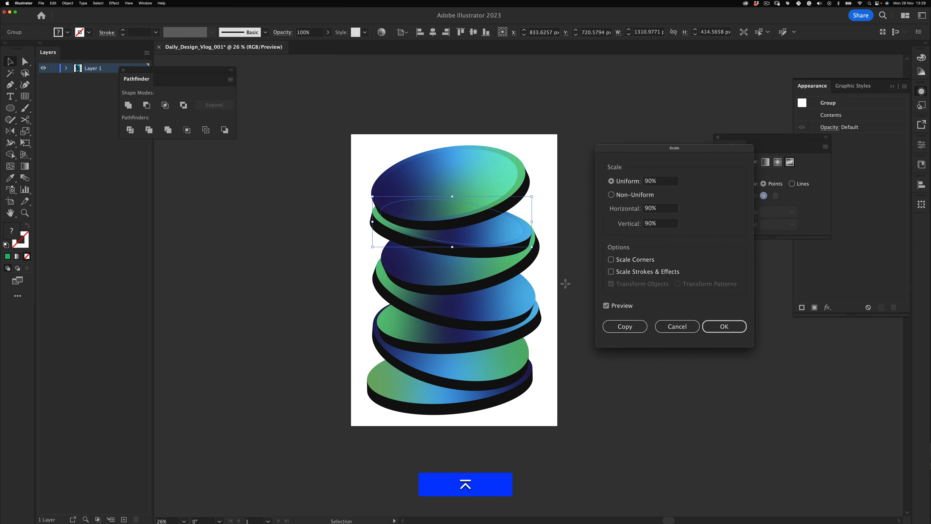
Try copying the top inner ellipse's gradient to the second disc's inner ellipse with the Eyedropper.
key("i")
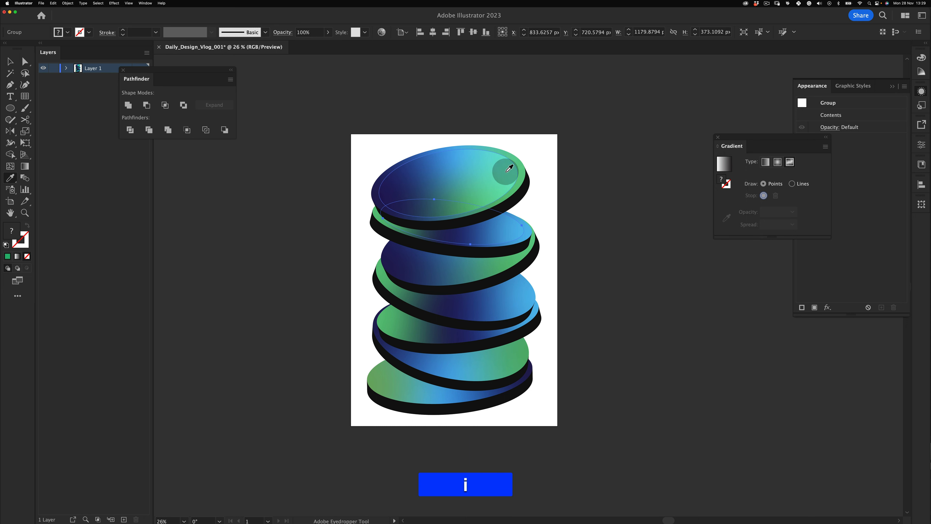
left_click(503, 169)
left_click(536, 227)
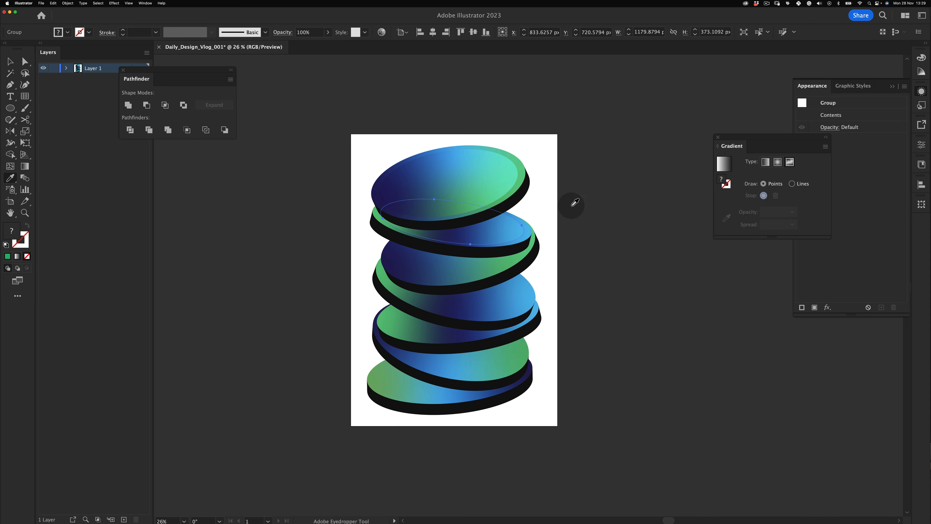
key("v")
left_click(458, 427)
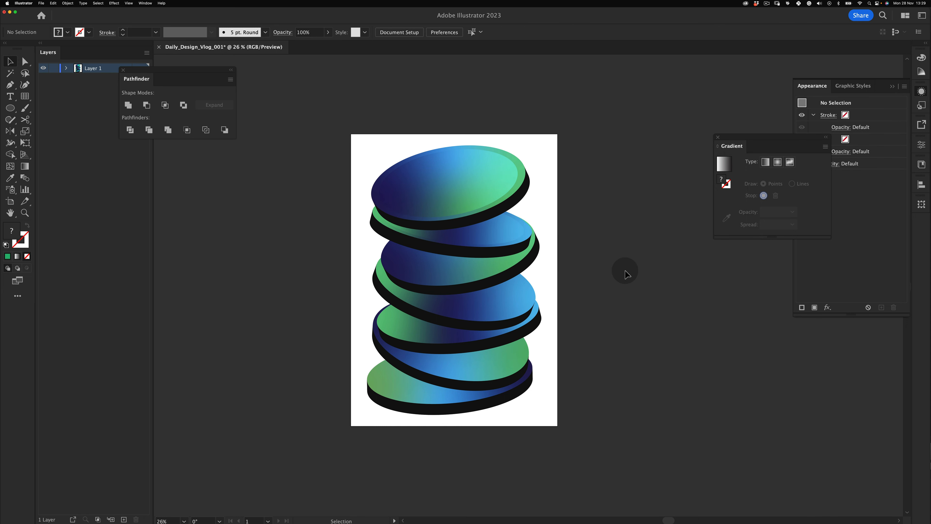
Duplicate the third disc's face in front of itself and scale the copy uniformly to 90%.
left_click(449, 272)
key("super+c")
key("super+f")
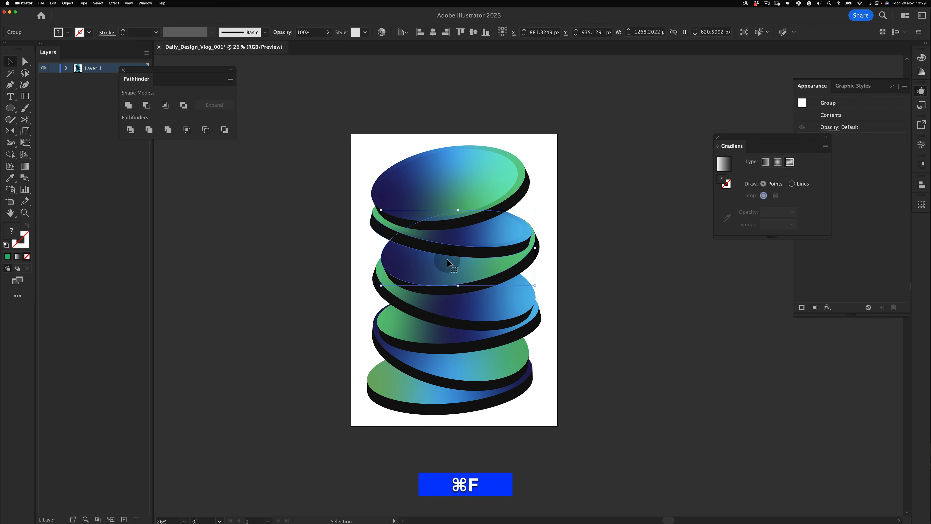
right_click(449, 268)
mouse_move(491, 365)
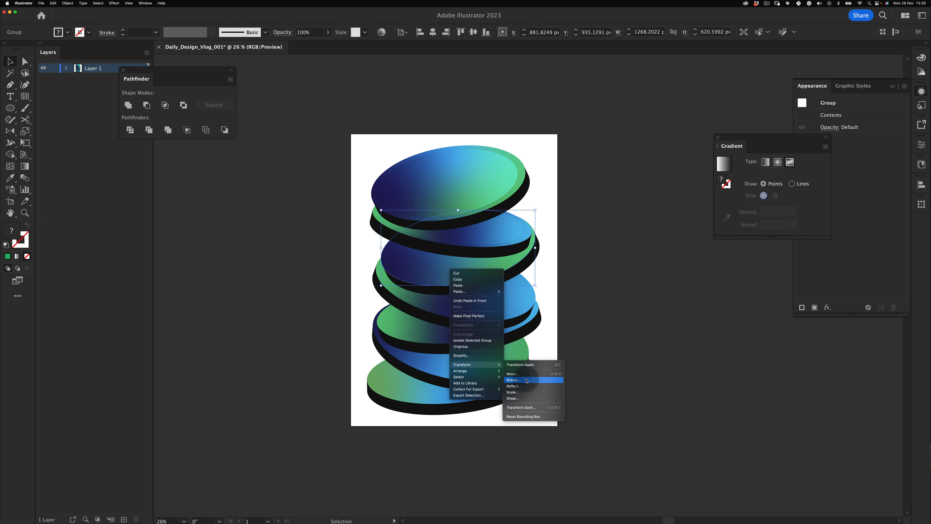
left_click(528, 392)
key("Return")
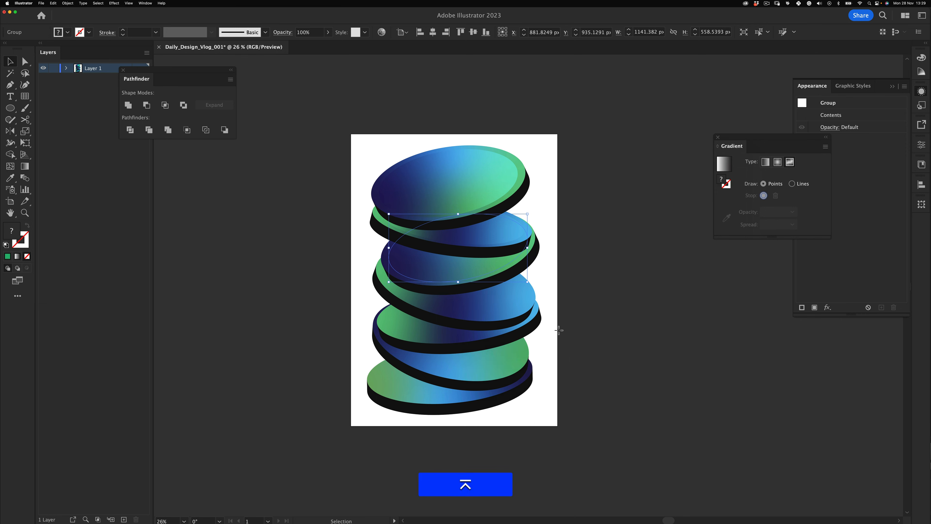
left_click(600, 201)
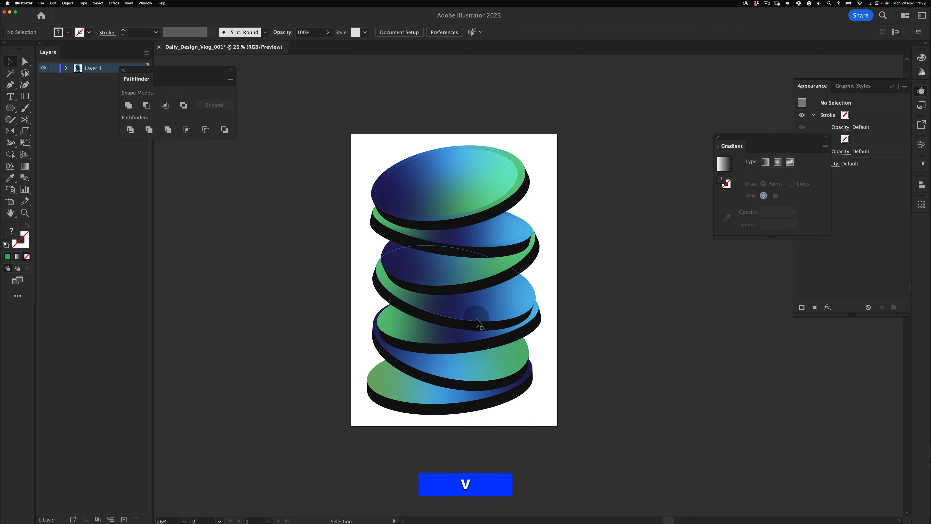
Duplicate the fourth disc's face in front of itself and scale the copy uniformly to 90%.
left_click(498, 307)
key("cmd+c")
key("cmd+f")
right_click(491, 301)
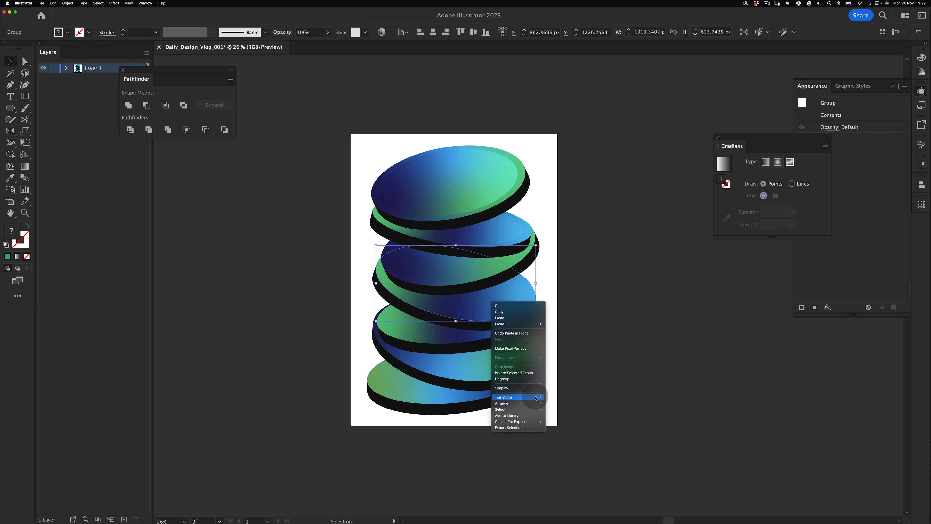
mouse_move(520, 403)
left_click(563, 406)
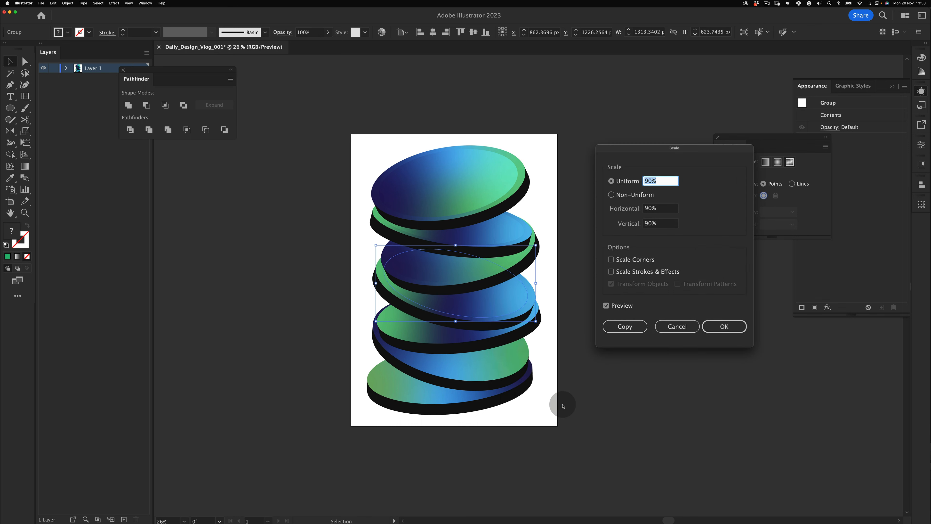
key("Return")
left_click(605, 208)
Duplicate the fifth disc's face in front of itself and scale the copy uniformly to 90%.
left_click(419, 333)
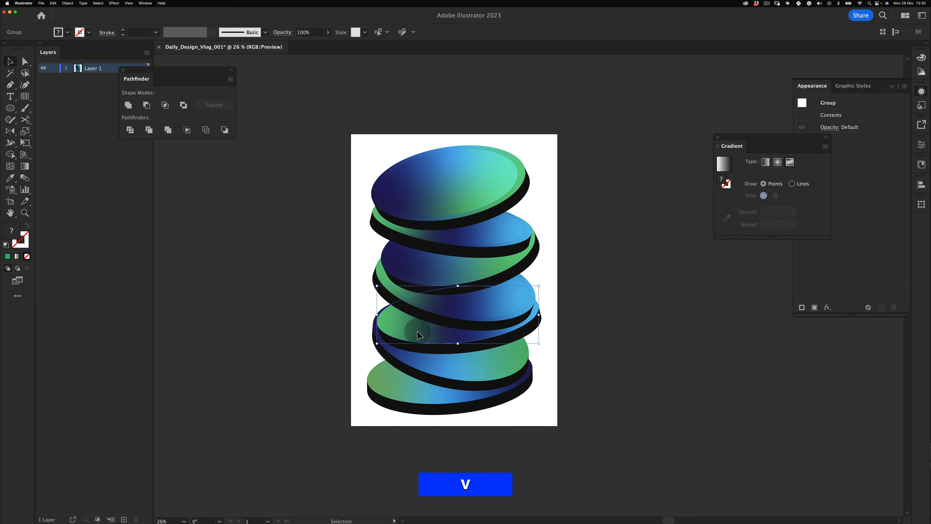
key("super+c")
key("super+f")
key("v")
right_click(414, 329)
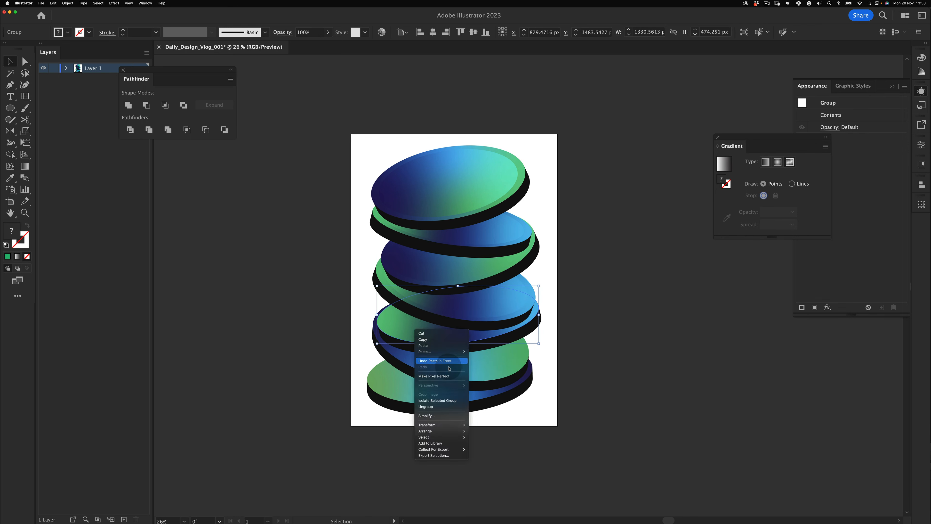
mouse_move(461, 425)
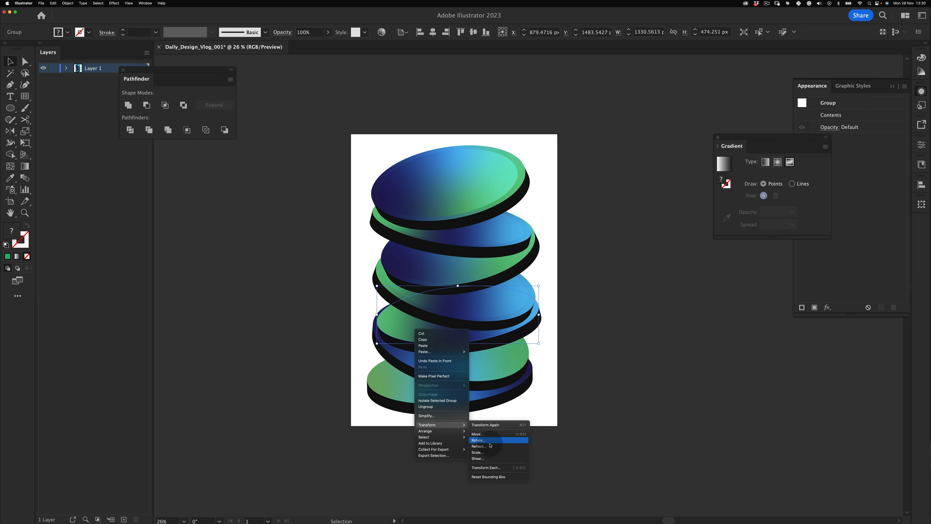
left_click(503, 456)
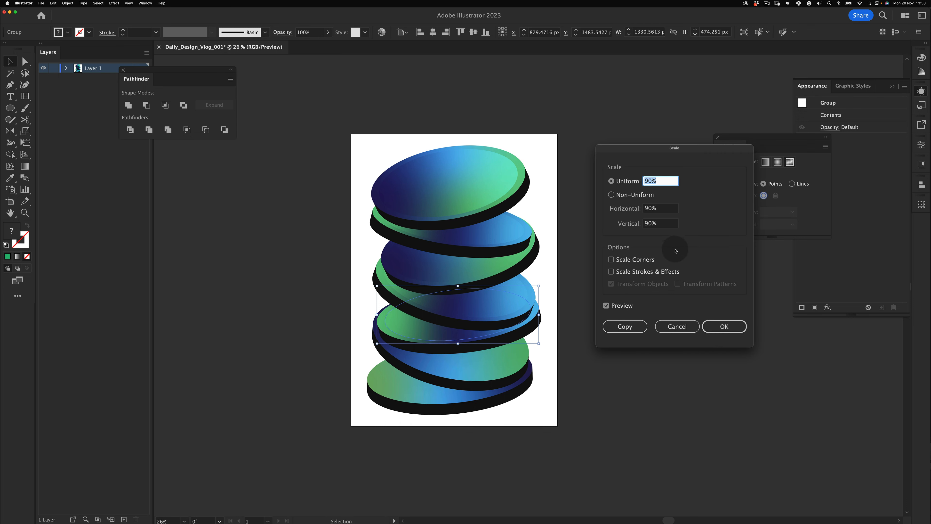
left_click(724, 325)
left_click(628, 353)
key("v")
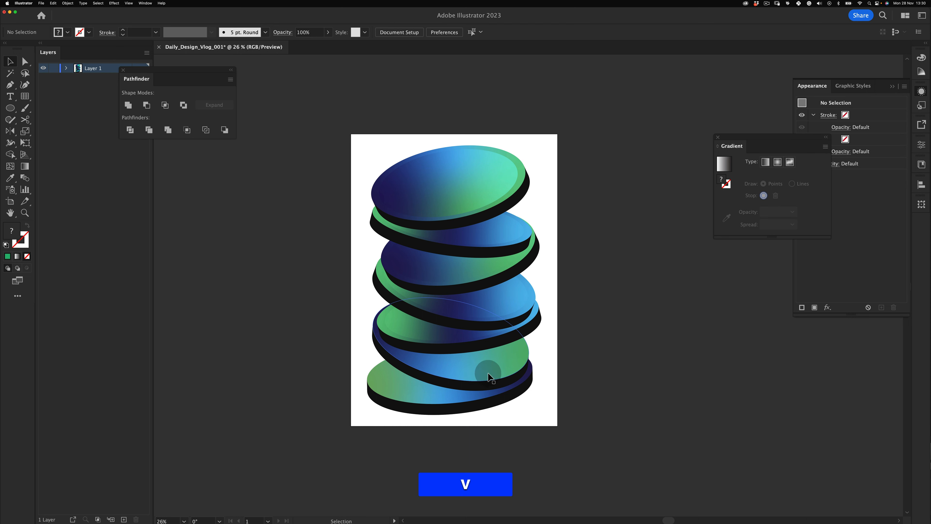
Duplicate the sixth disc's face in front of itself and scale the copy uniformly to 90%.
left_click(489, 371)
key("super+f")
right_click(502, 360)
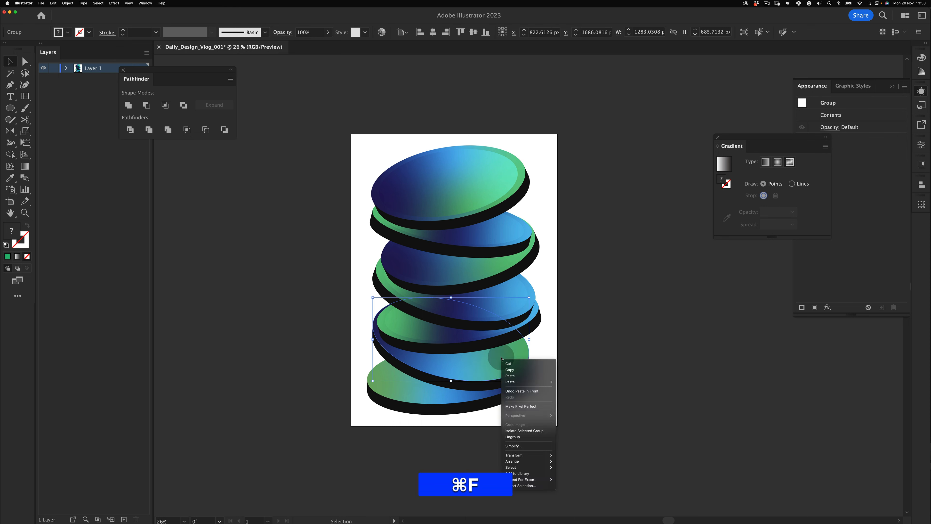
mouse_move(528, 455)
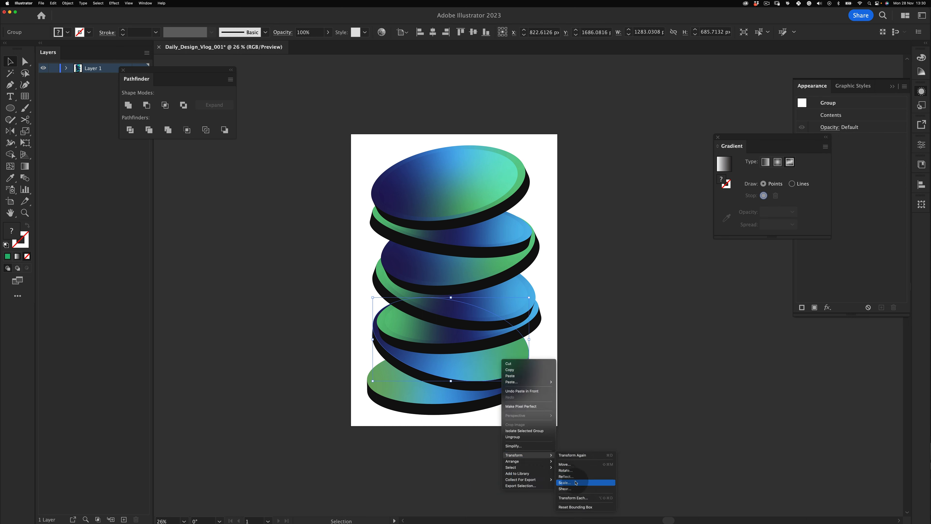
left_click(577, 483)
left_click(723, 323)
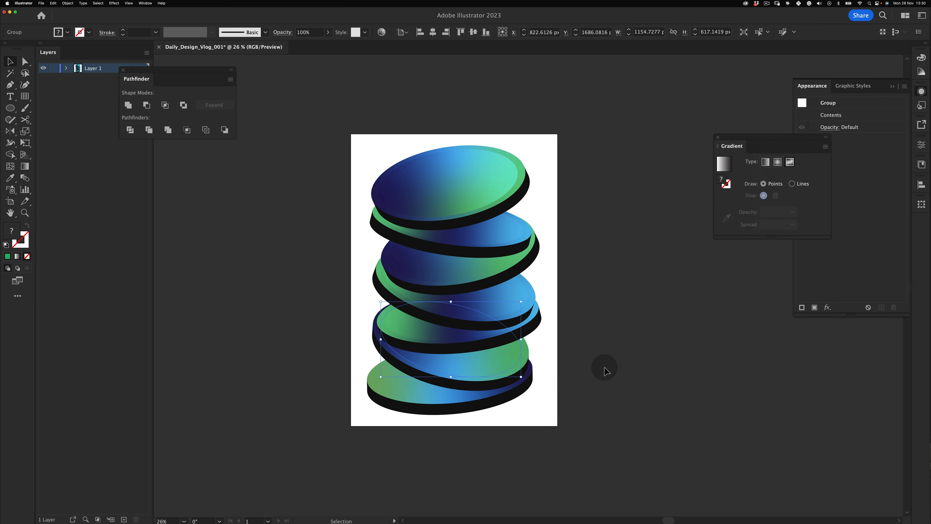
left_click(603, 369)
key("v")
Duplicate the bottom disc's face in front of itself and scale the copy uniformly to 90%.
left_click(415, 391)
key("super+f")
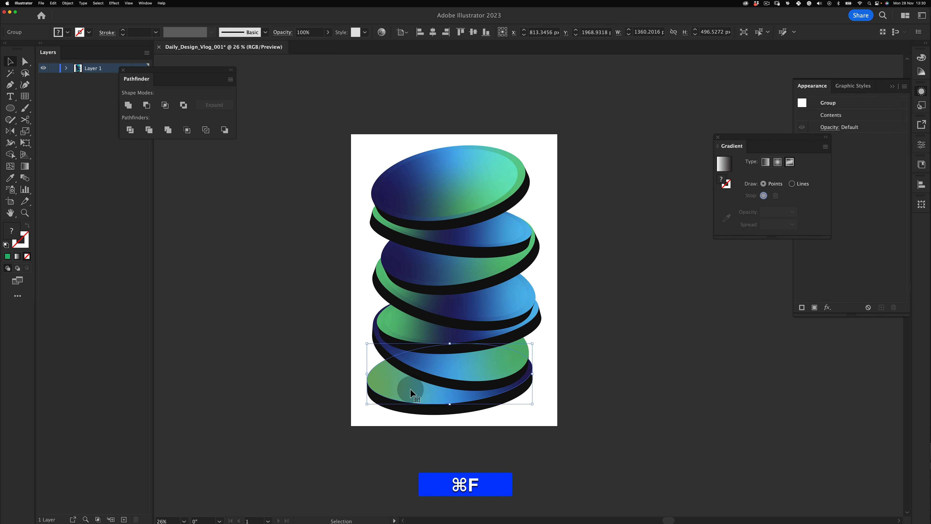
right_click(413, 394)
mouse_move(440, 485)
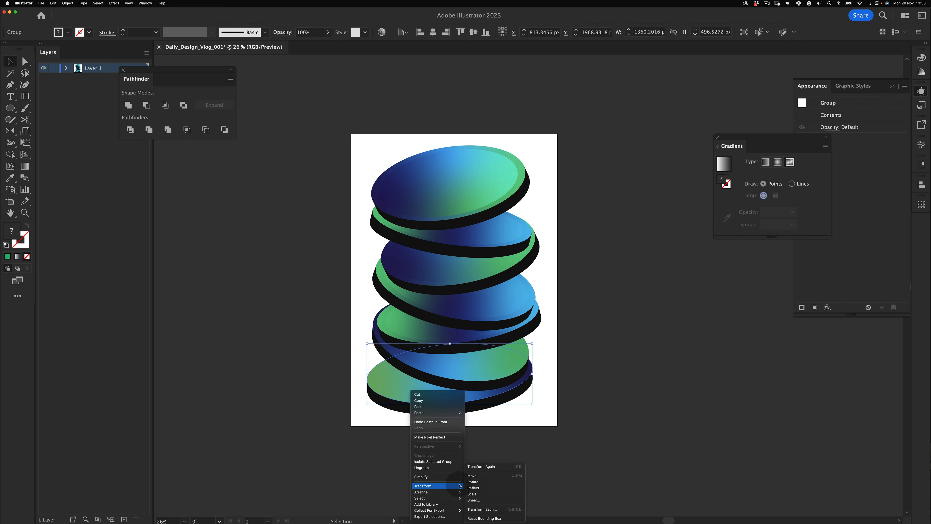
left_click(488, 494)
left_click(724, 325)
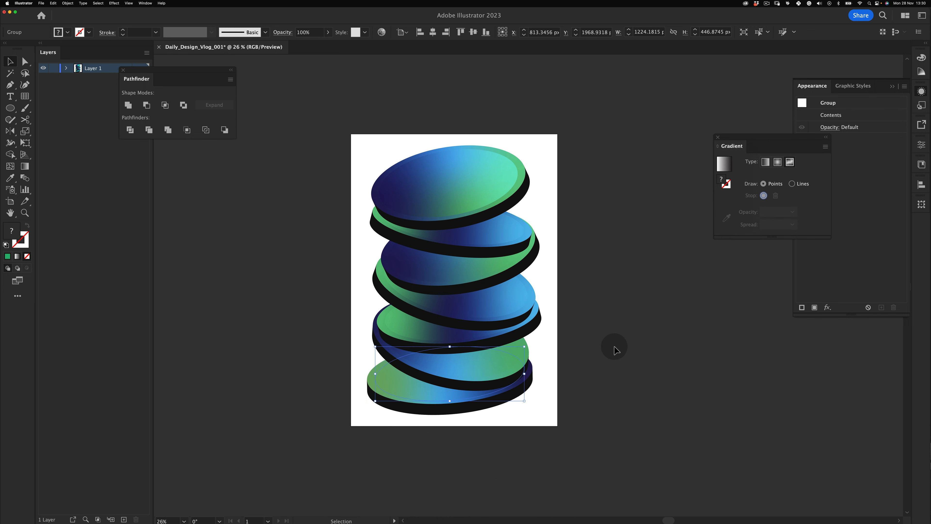
left_click(615, 345)
key("v")
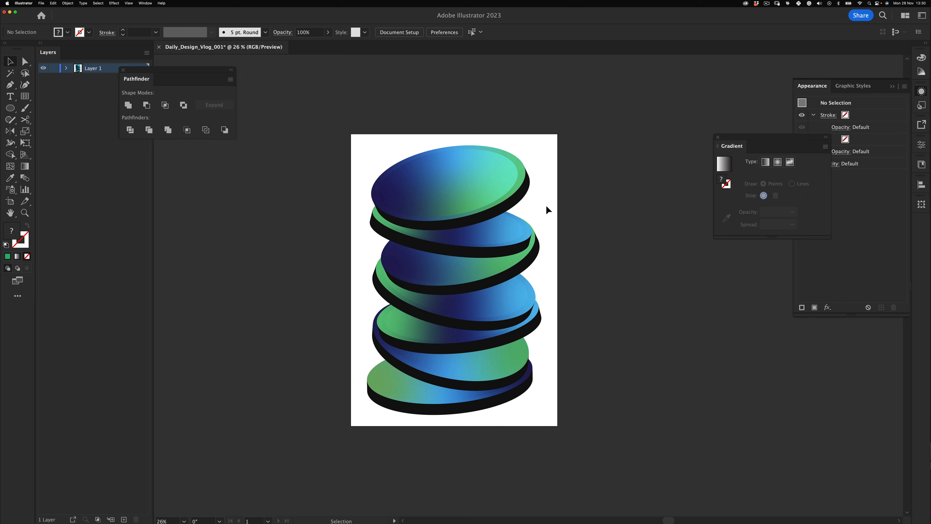
Rearrange the bottom inner ellipse's freeform gradient so mint green fills the left end and green the middle.
left_click(397, 389)
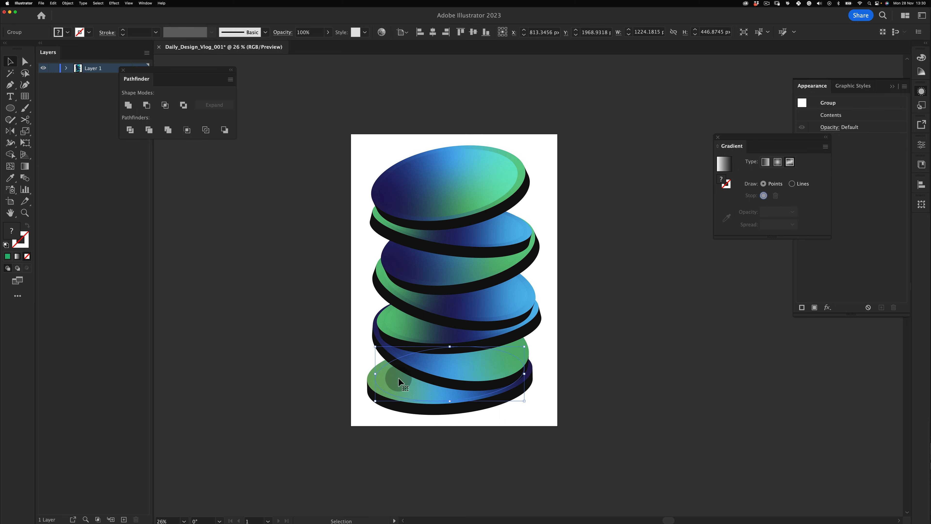
key("g")
left_click_drag(441, 394, 429, 363)
key("v")
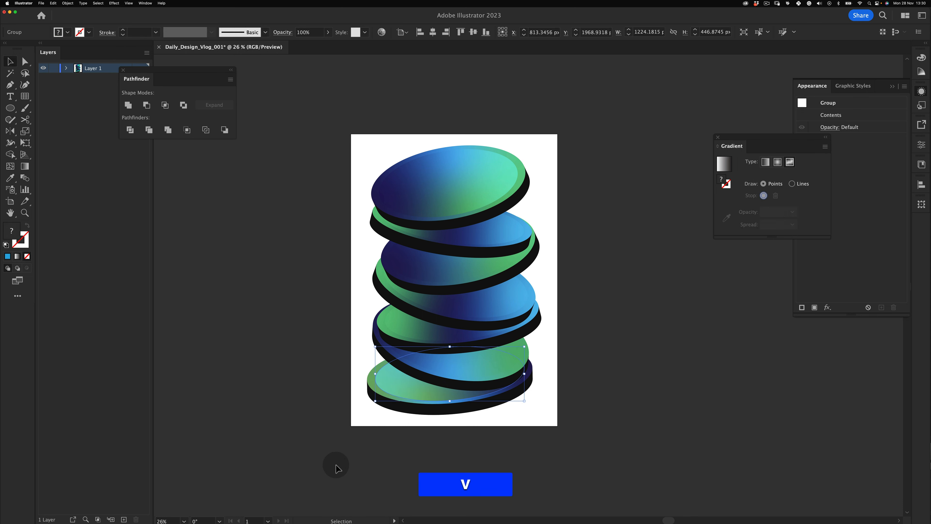
left_click(341, 471)
Rearrange the sixth disc's inner ellipse gradient so light blue sits at the left and dark blue at the lower centre.
left_click(478, 369)
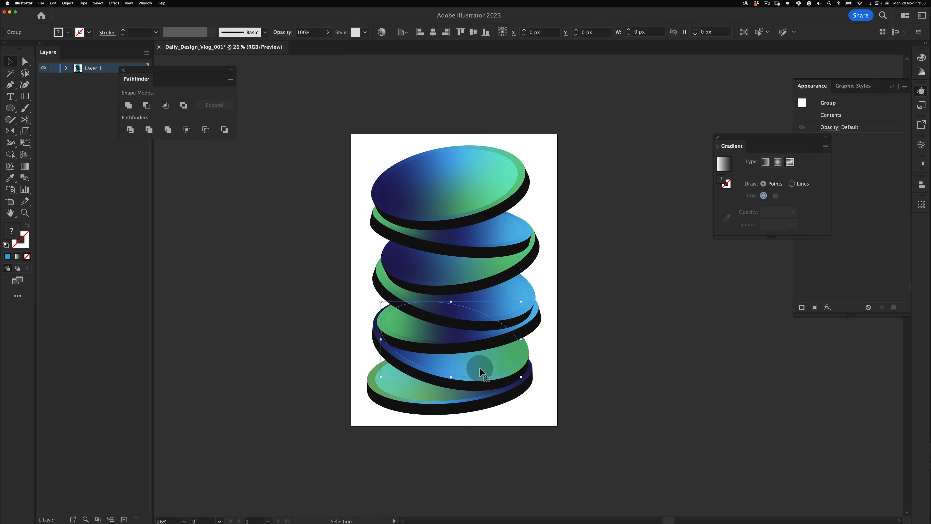
key("g")
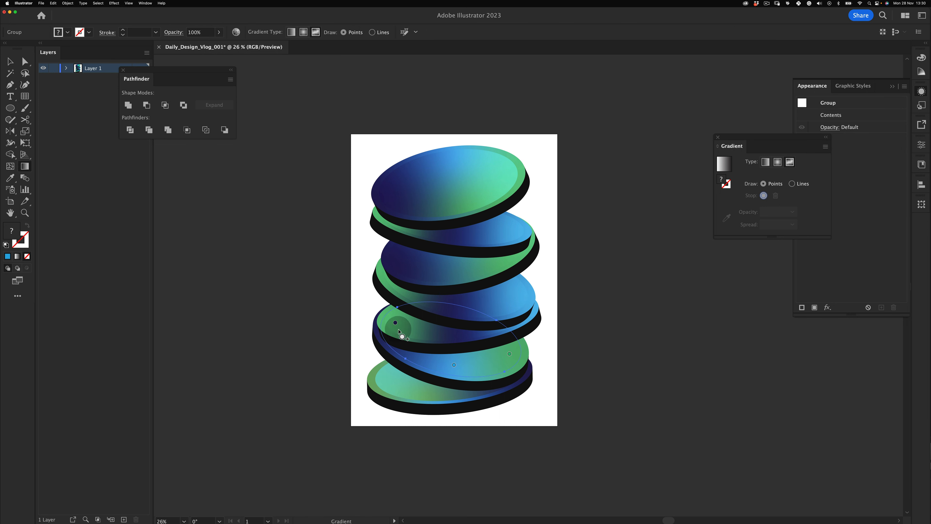
left_click_drag(395, 322, 406, 340)
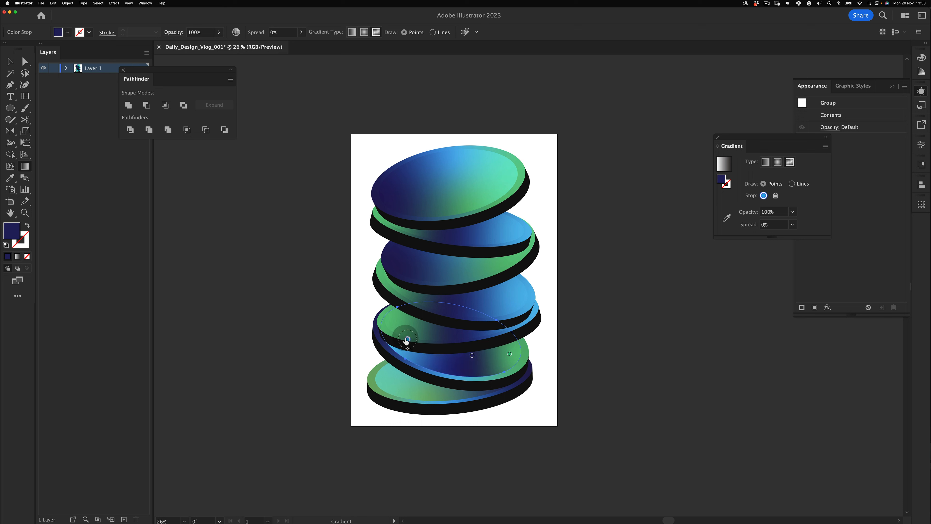
left_click_drag(472, 356, 446, 362)
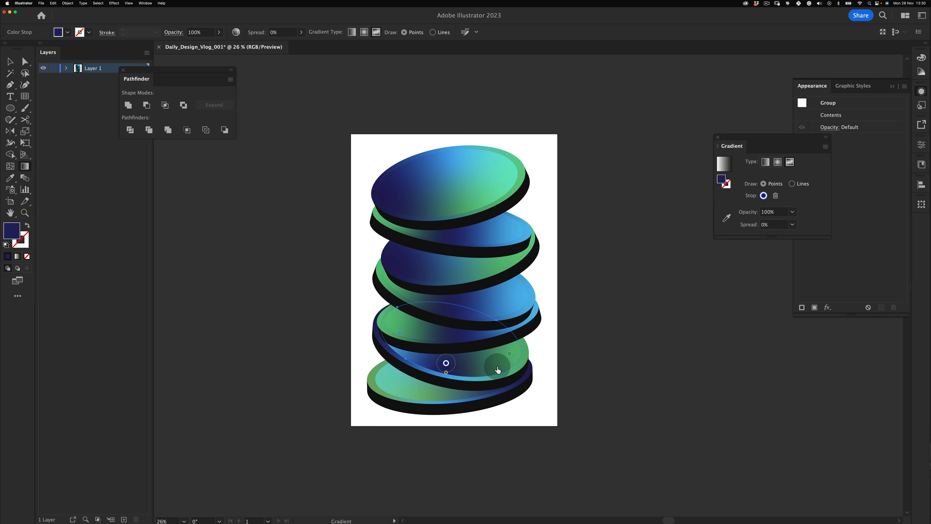
key("v")
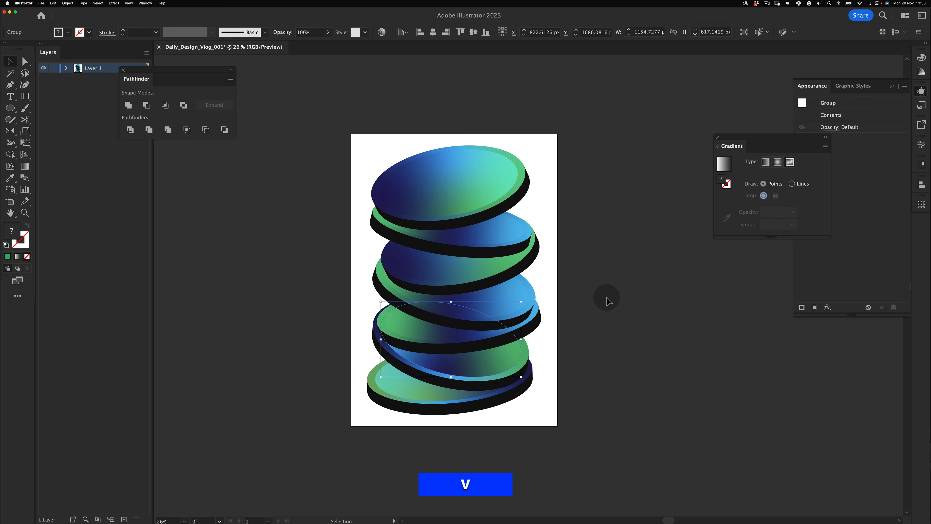
left_click(609, 330)
Move the dark blue colour stop of the fifth disc's inner ellipse gradient to the lower left of the ellipse.
left_click(425, 335)
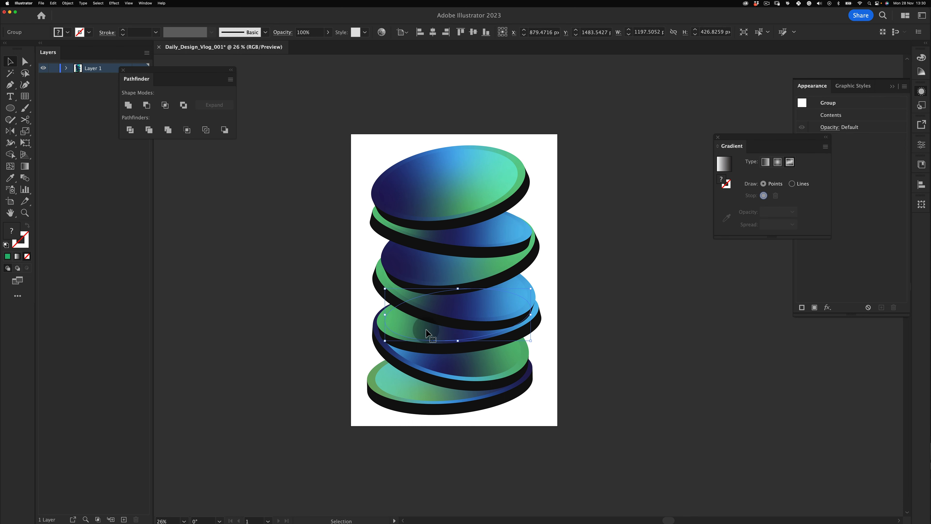
key("g")
left_click_drag(454, 322, 417, 328)
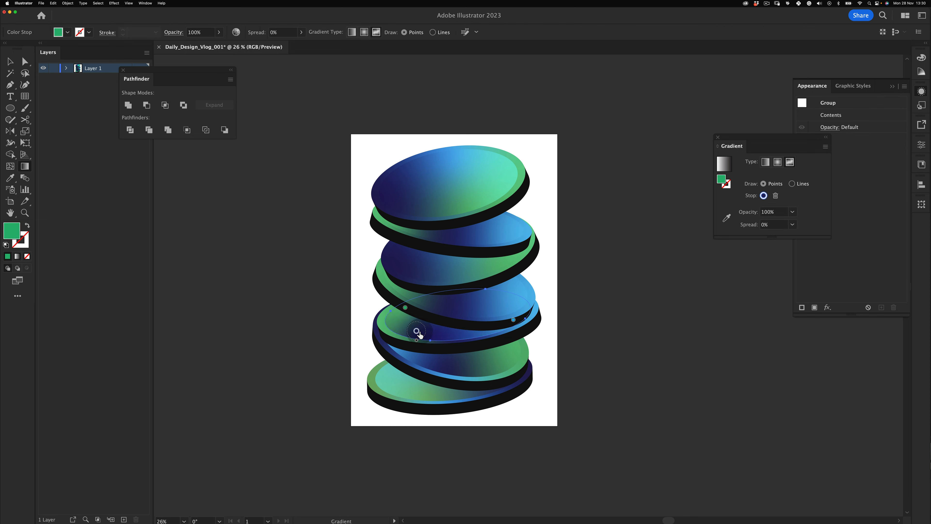
key("v")
left_click(629, 265)
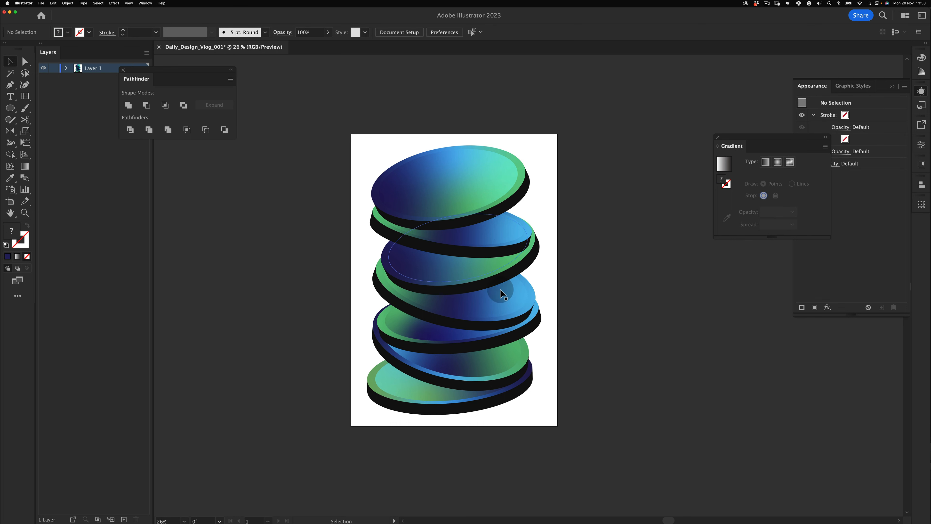
Rearrange the third disc's inner ellipse gradient so light blue fills the left end and dark blue the centre.
left_click(450, 272)
key("g")
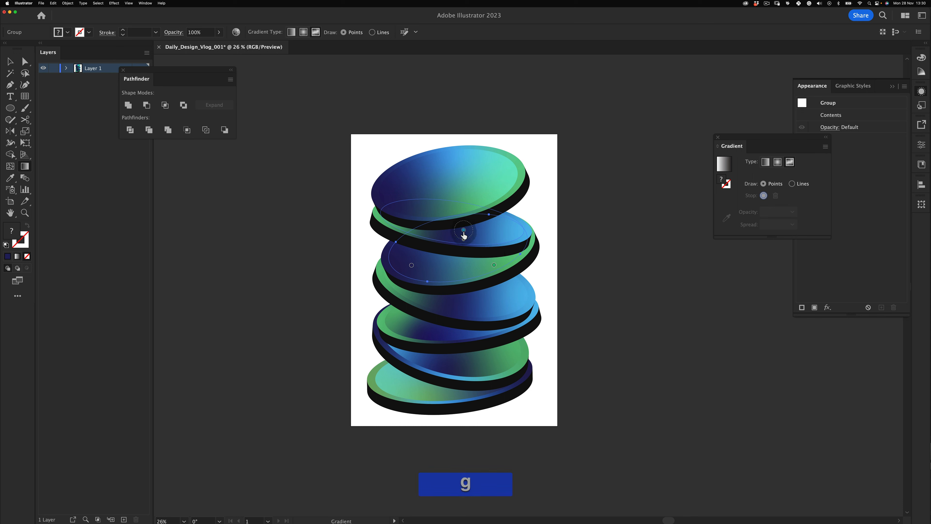
left_click_drag(463, 231, 402, 261)
left_click_drag(460, 246, 444, 258)
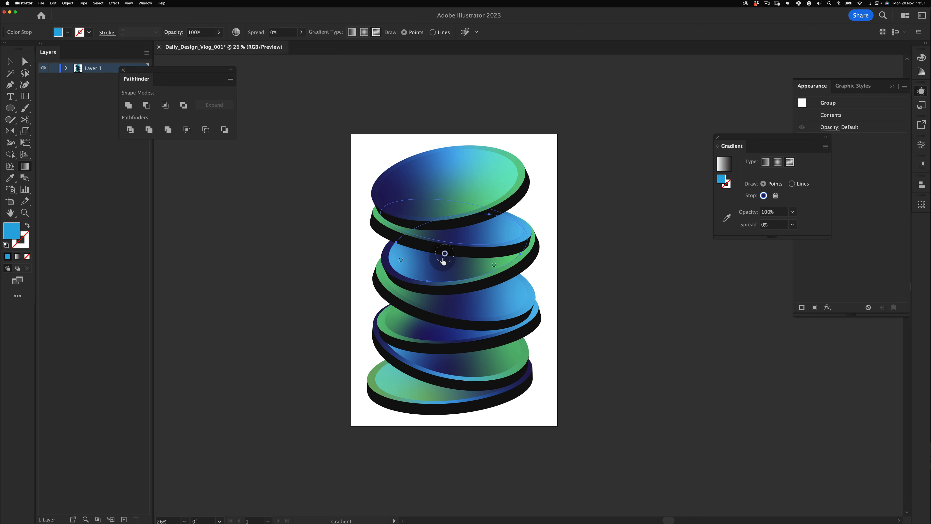
key("v")
left_click(626, 305)
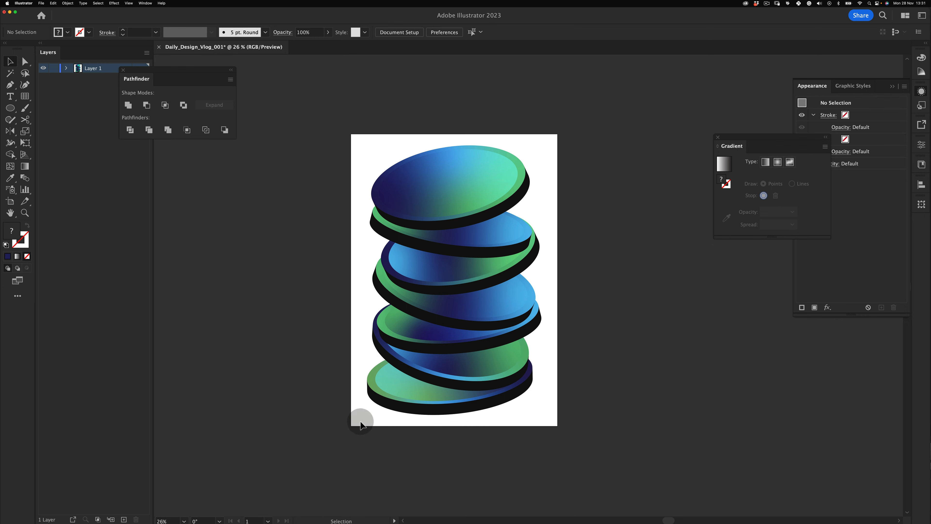
Draw a 1700 × 2400 px rectangle over the artboard in the disc sides' black fill and send it to the back.
left_click(392, 409)
left_click(297, 391)
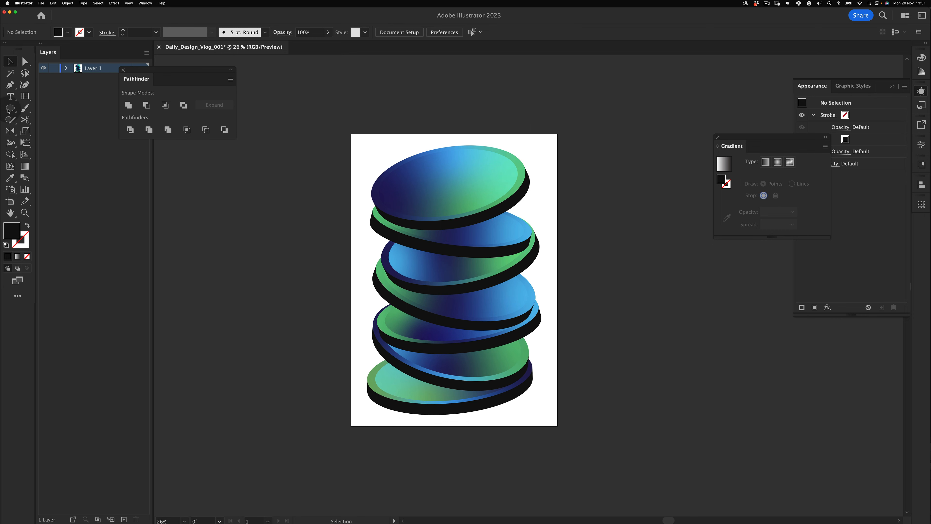
left_click_drag(15, 109, 61, 109)
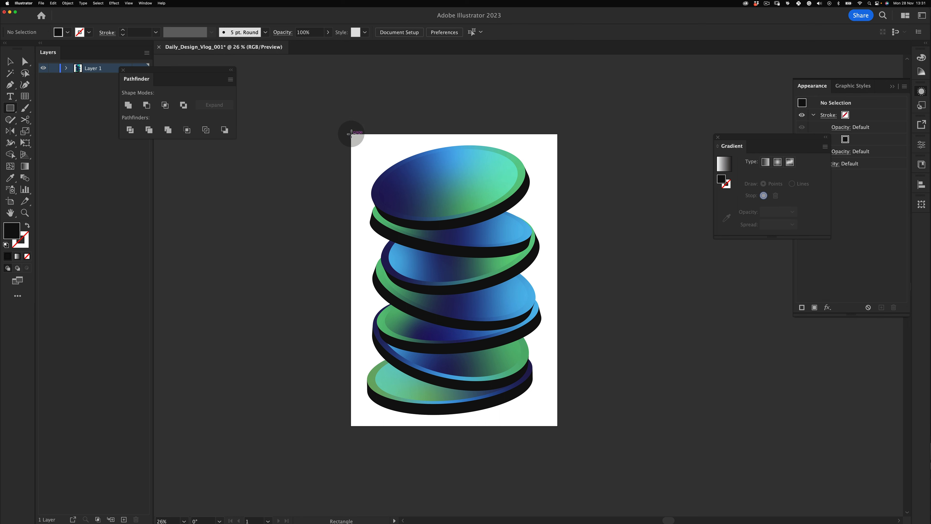
left_click_drag(350, 134, 557, 426)
key("super+shift+bracketleft")
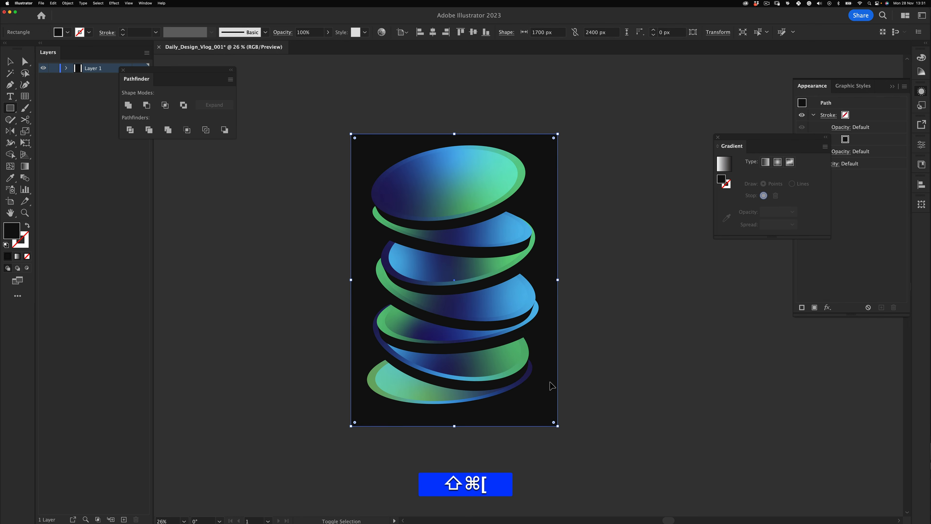
key("shift+super+v")
key("v")
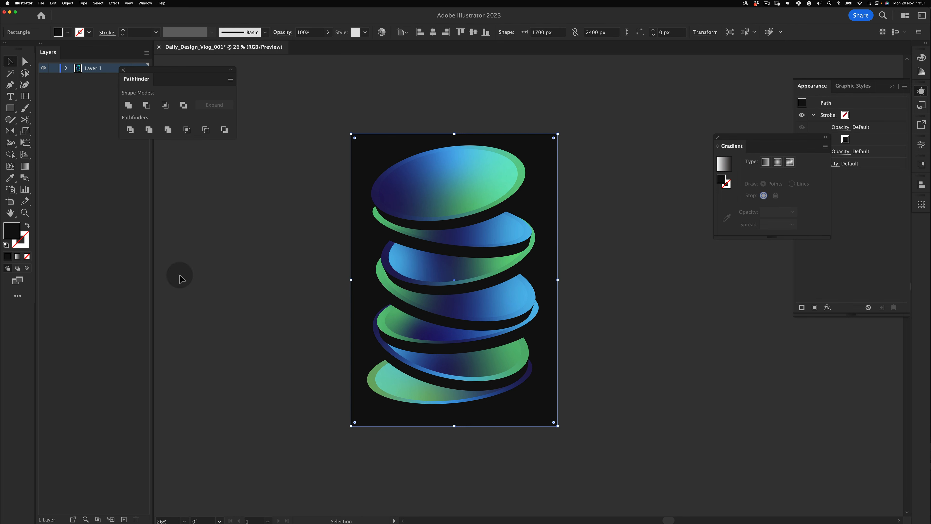
Change the background rectangle's fill to light grey #E8E8E8 and lock the rectangle in place.
double_click(13, 230)
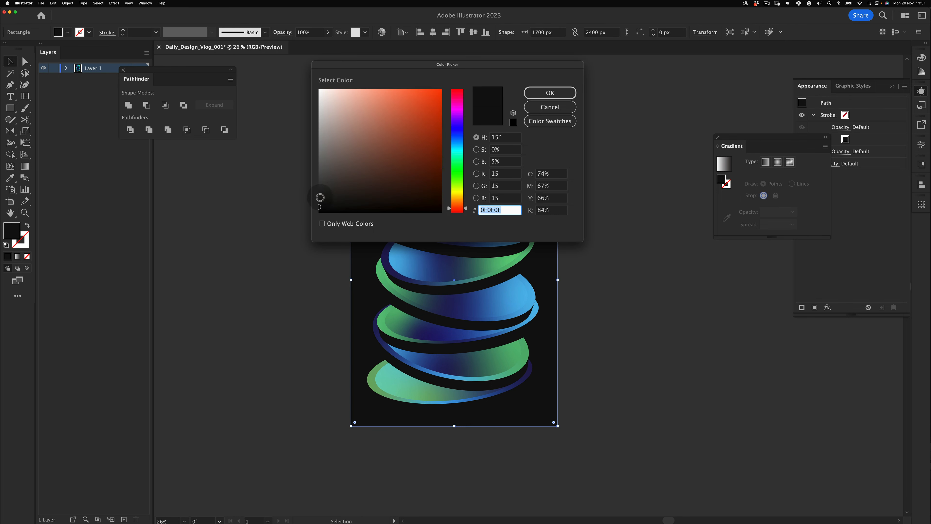
type("232323")
left_click_drag(318, 188, 304, 94)
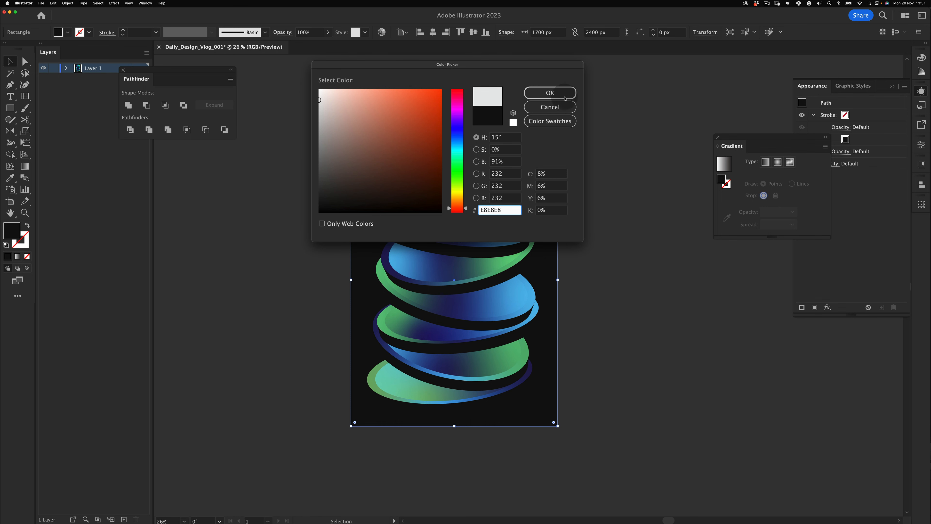
left_click(550, 93)
key("v")
left_click(572, 115)
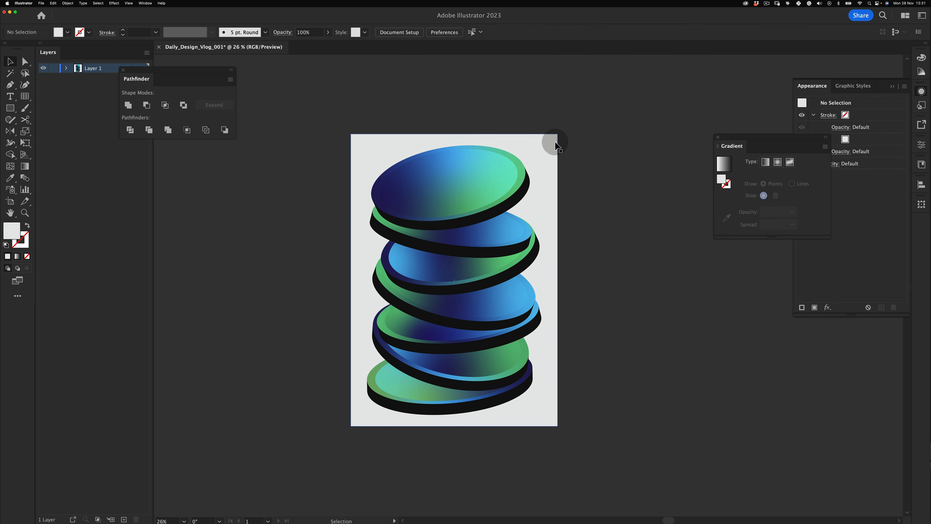
key("super+2")
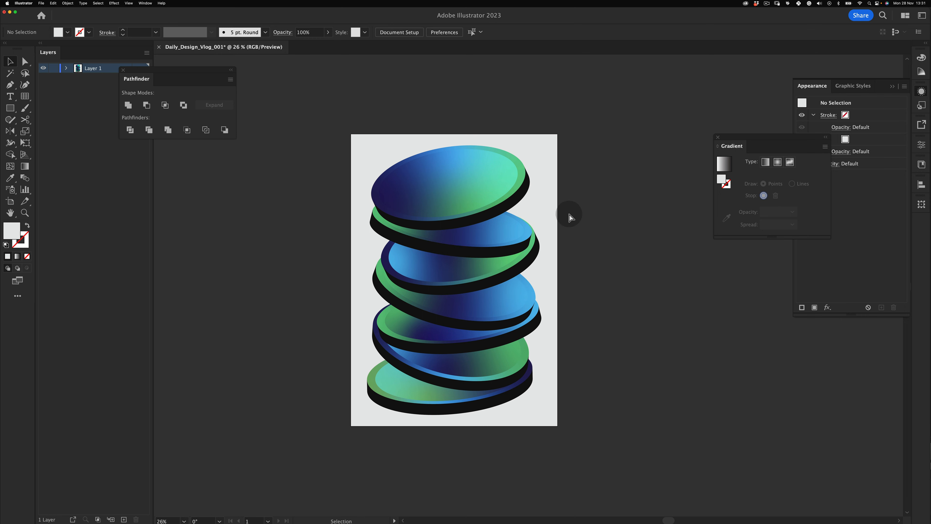
Copy the top disc's gradient face group and paste the duplicate in place directly in front of the original.
key("z")
left_click(457, 186)
key("v")
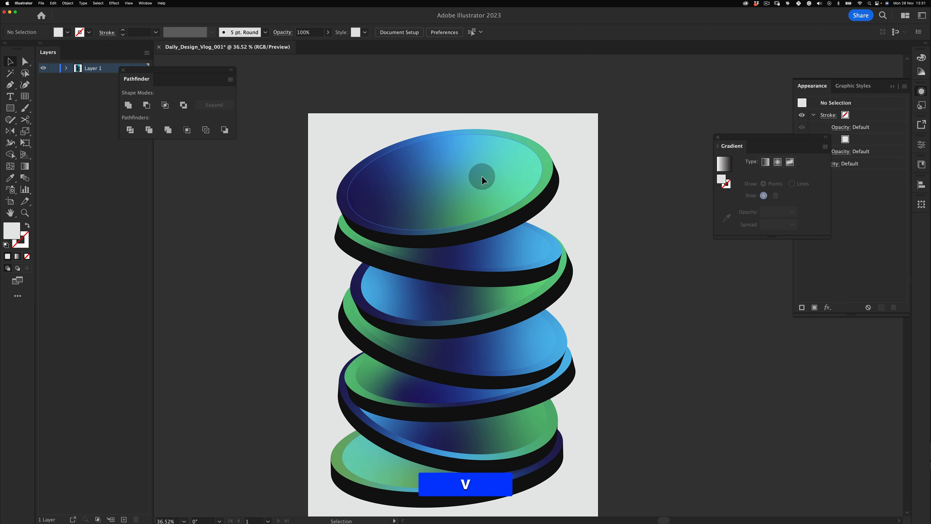
left_click(481, 176)
key("super+c")
key("super+f")
left_click_drag(543, 136, 545, 135)
key("super+z")
key("super+v")
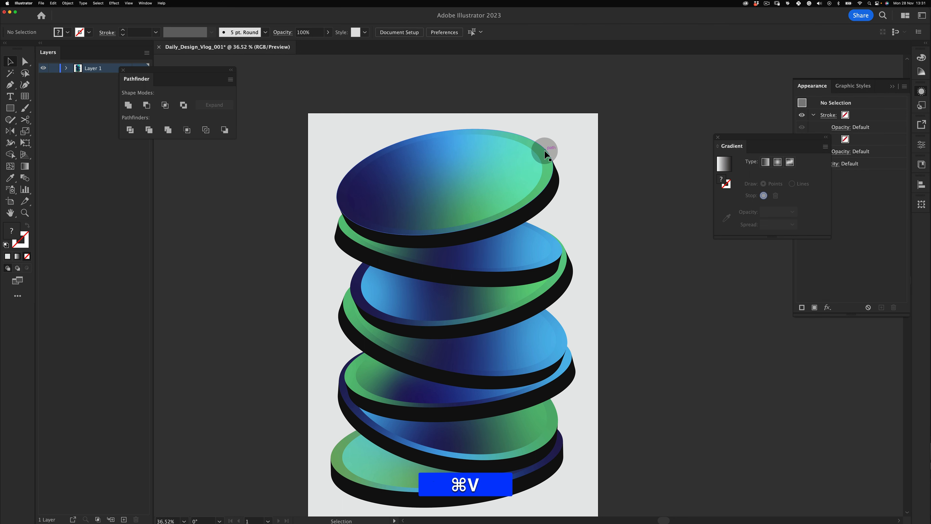
key("v")
key("super+f")
right_click(542, 156)
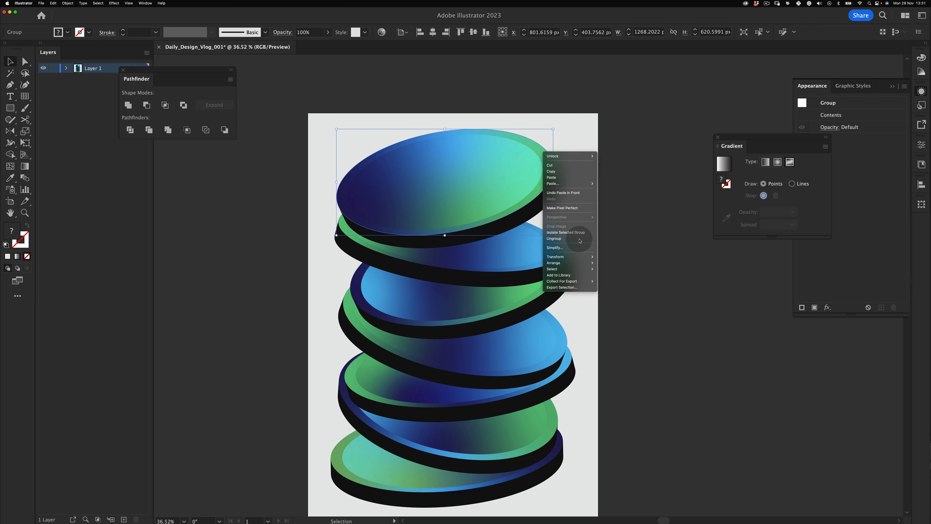
Scale the pasted copy of the top disc's face uniformly to 95%.
mouse_move(595, 261)
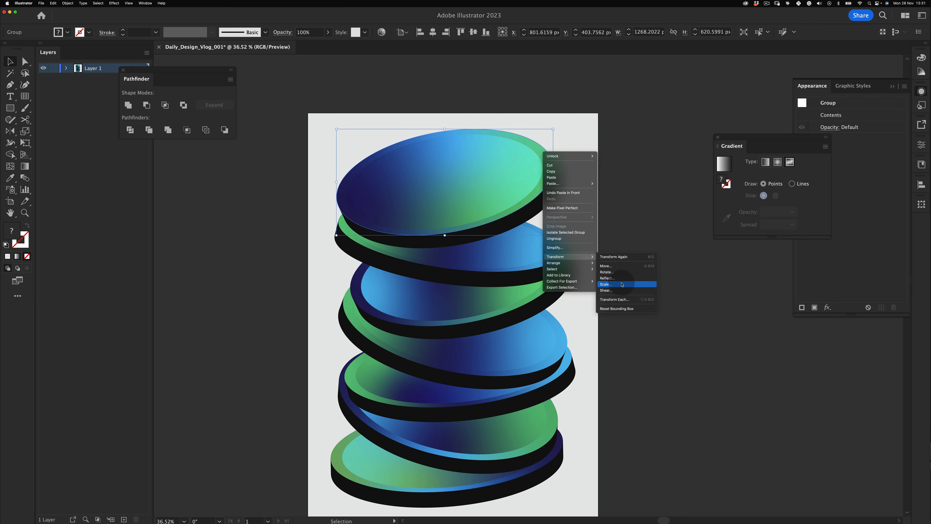
left_click(619, 285)
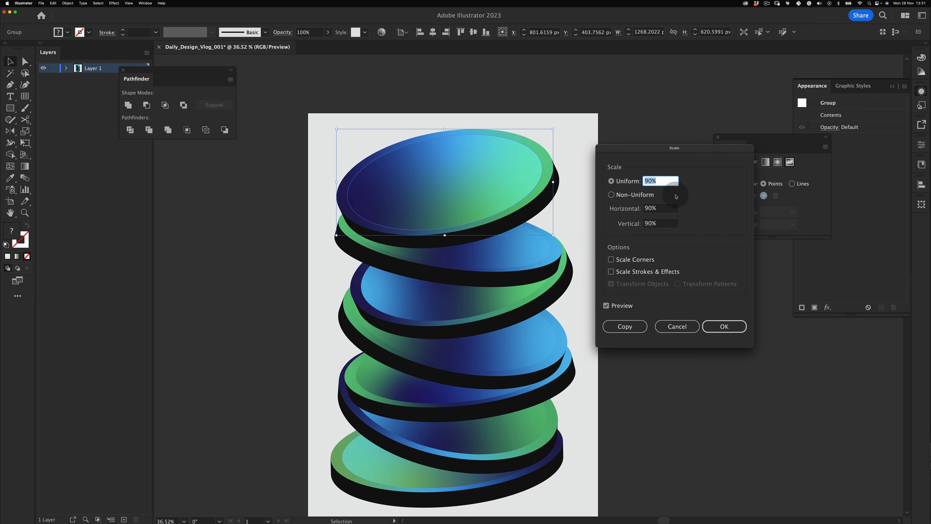
type("95")
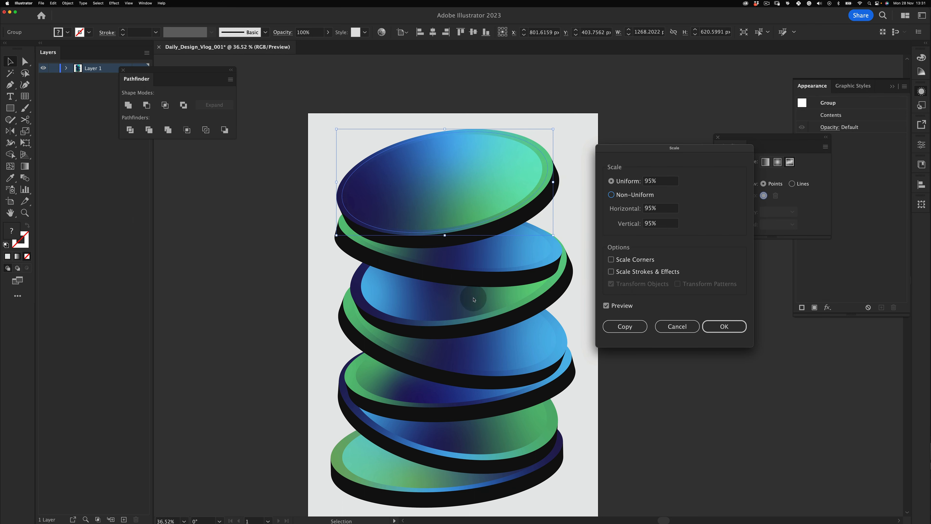
left_click(724, 326)
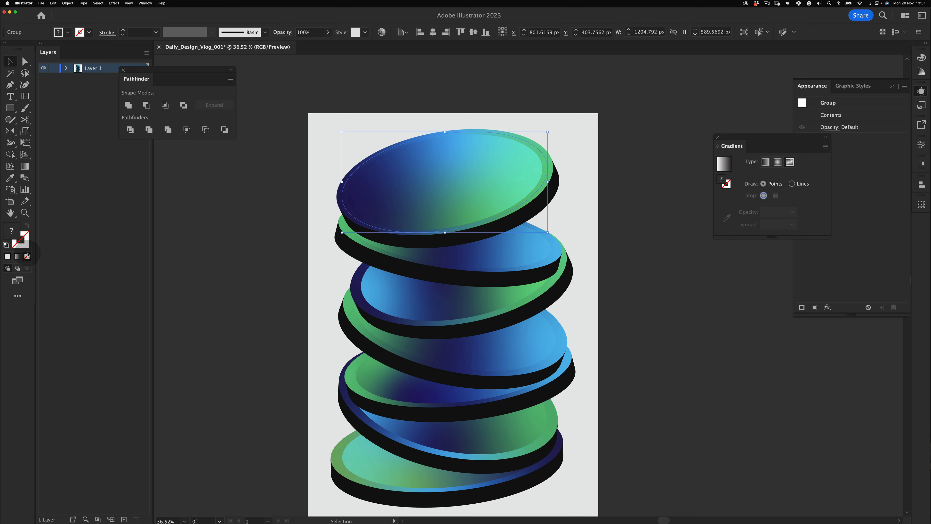
Give the scaled ellipse on the top disc a white stroke and no fill.
key("d")
left_click(27, 226)
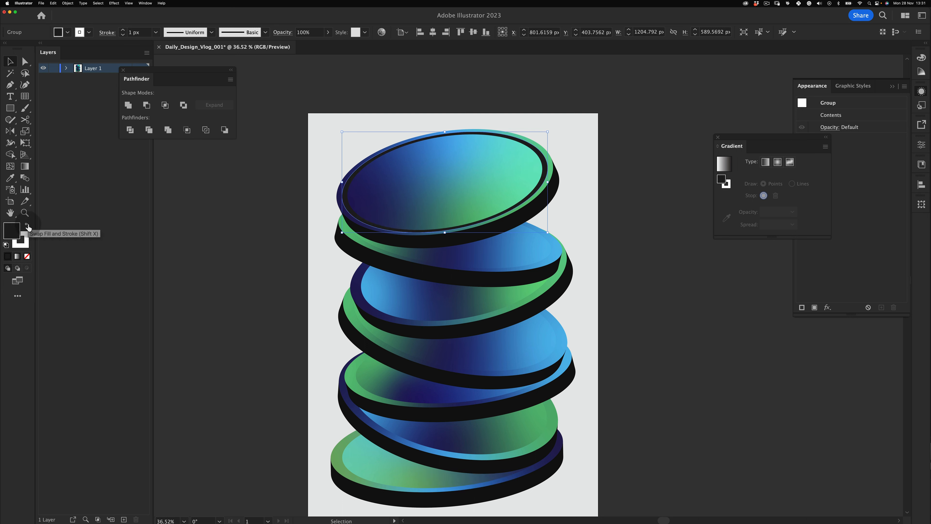
key("x")
left_click(27, 256)
key("v")
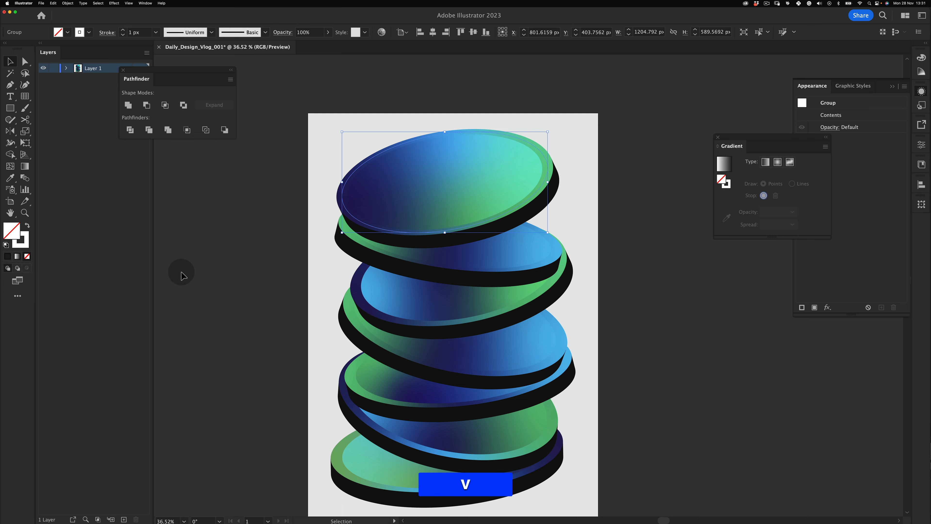
left_click(260, 501)
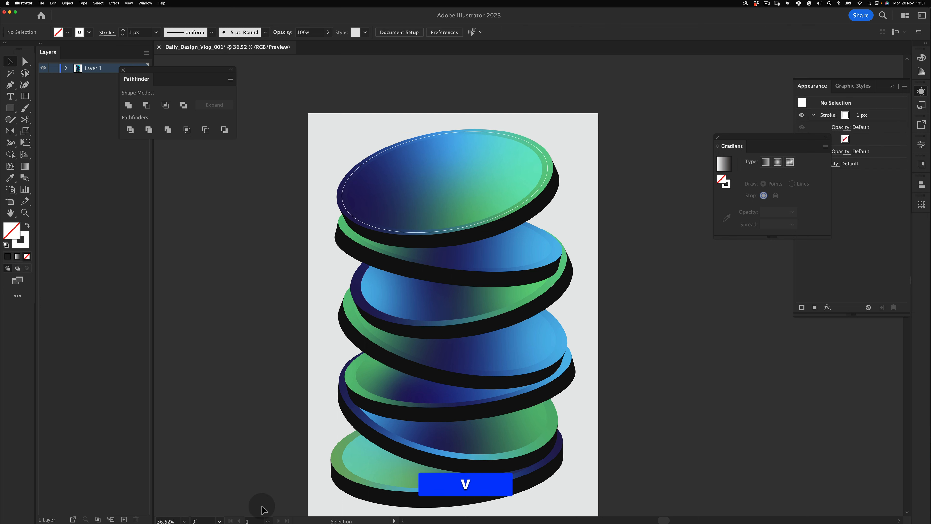
Set the stroke weight of the top disc's white inner outline to 2 px.
left_click(546, 162)
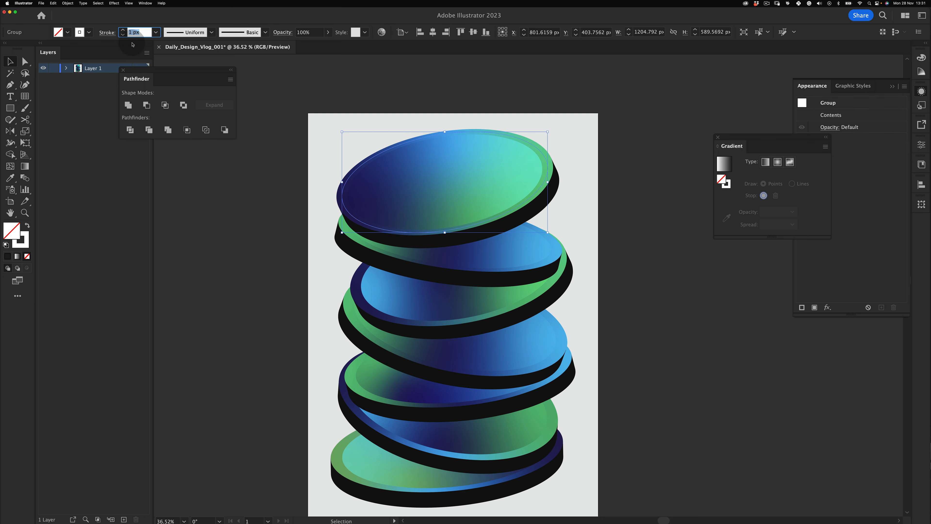
type("2")
left_click(273, 110)
Duplicate the second disc's face in place in front and scale the copy uniformly to 95%.
key("z")
mouse_move(496, 241)
left_mouse_down()
mouse_move(475, 242)
mouse_move(494, 243)
mouse_move(487, 227)
left_mouse_up()
key("space")
key("z")
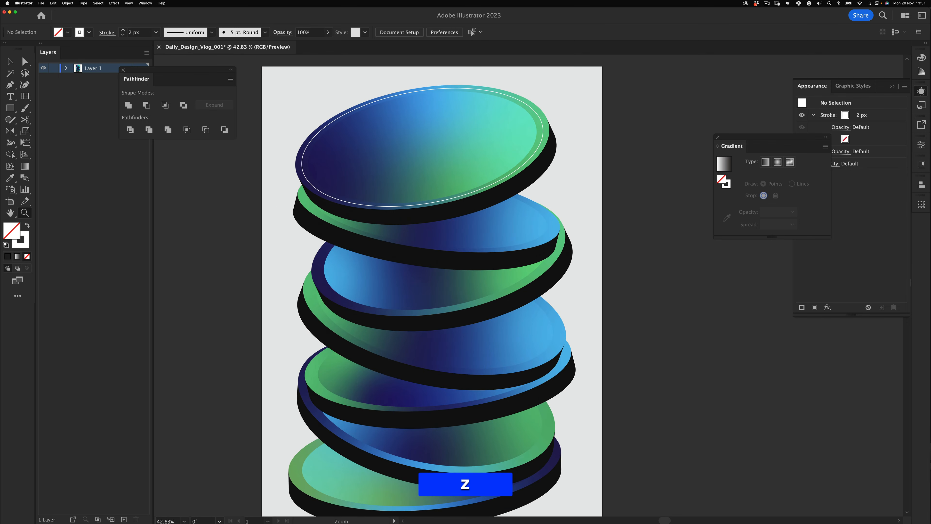
left_click(487, 228)
key("super+c")
right_click(551, 221)
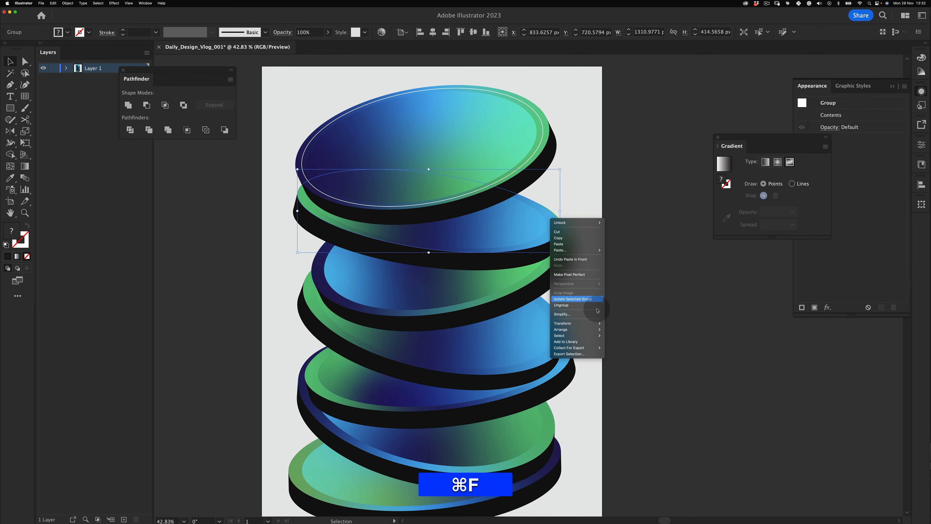
mouse_move(576, 323)
left_click(633, 351)
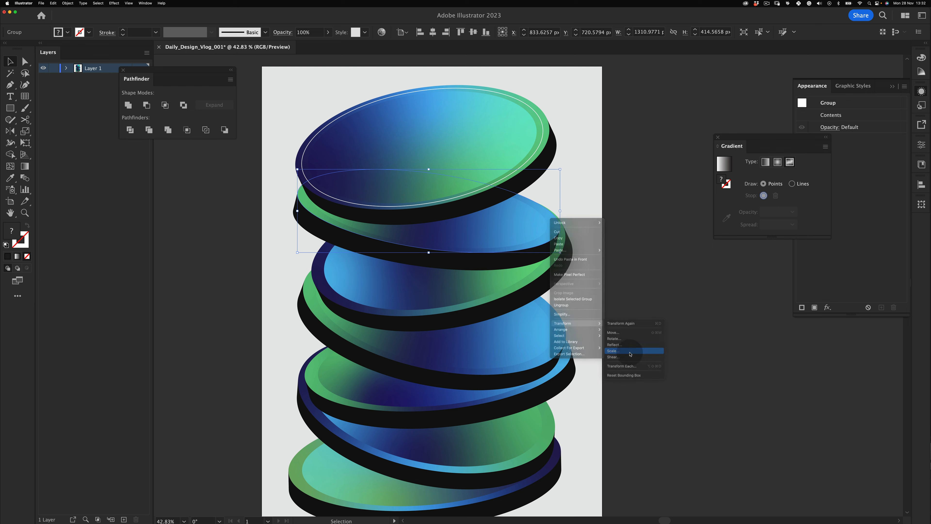
left_click(716, 329)
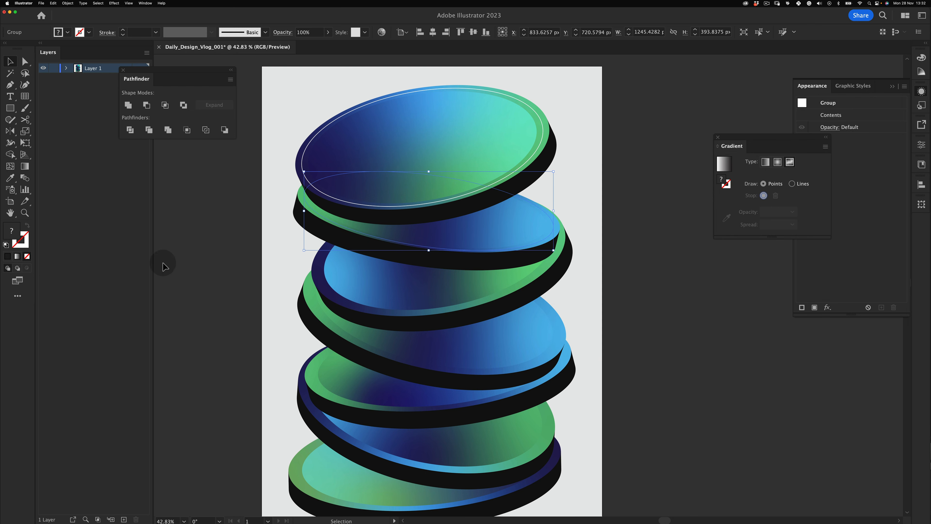
Apply the top disc's white outline style to the second disc's scaled copy with the Eyedropper.
key("i")
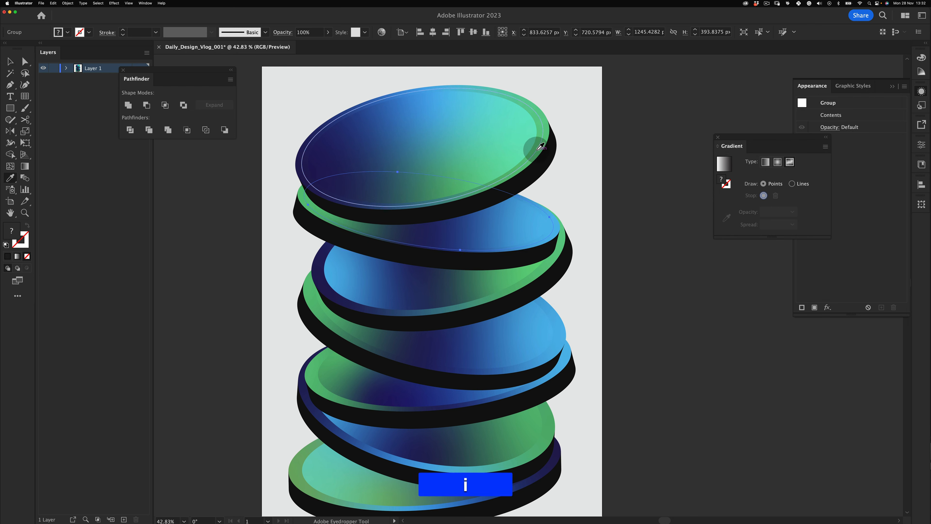
left_click(536, 148)
key("v")
left_click(603, 176)
Paste a copy of the third disc's face in front and scale it uniformly to 95%.
key("z")
left_click_drag(509, 184, 501, 202)
key("space")
left_click(503, 212)
key("v")
left_click(541, 234)
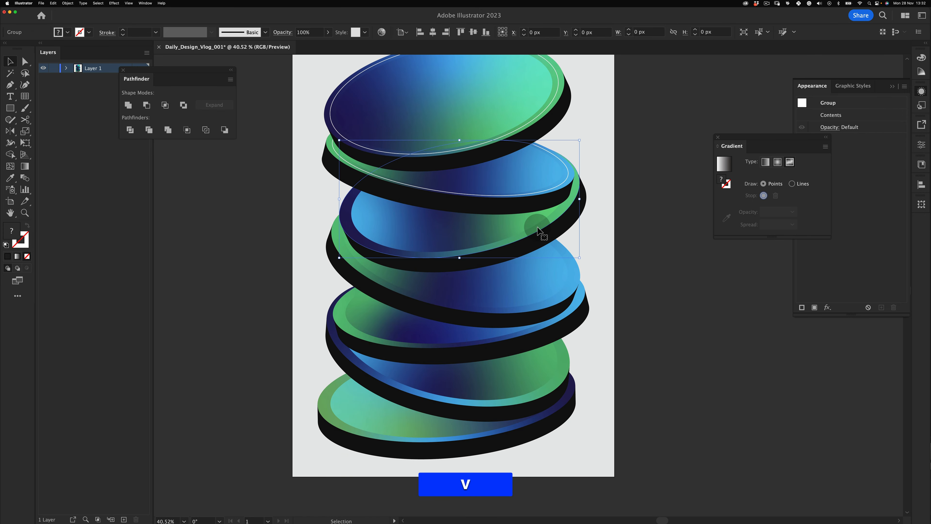
key("super+c")
key("super+f")
right_click(564, 212)
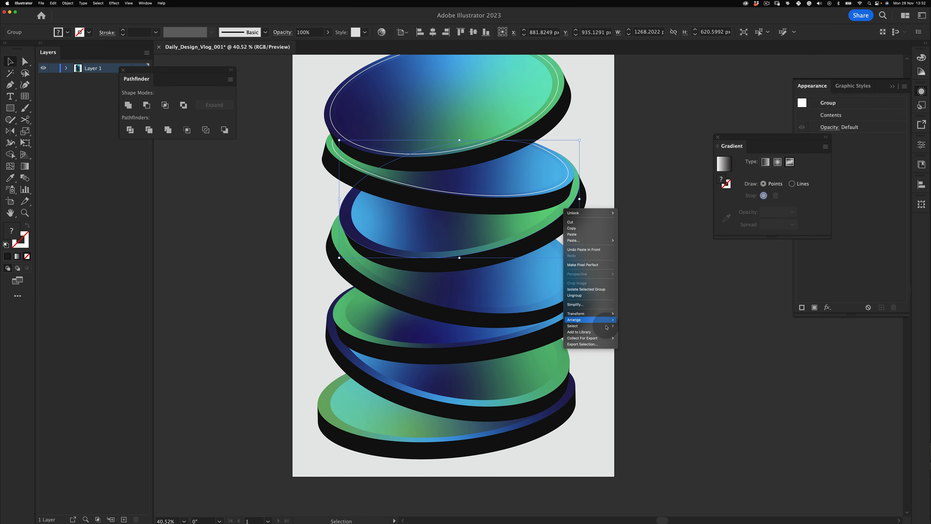
mouse_move(607, 314)
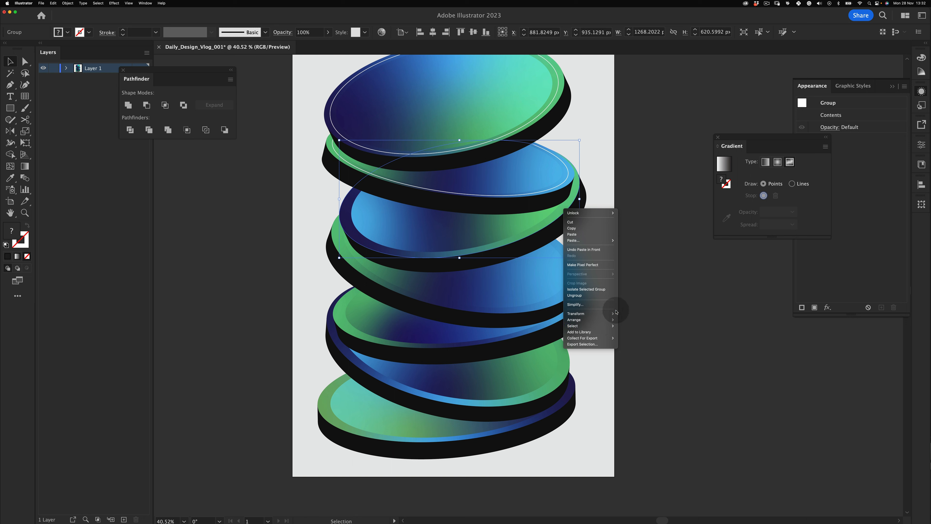
left_click(628, 334)
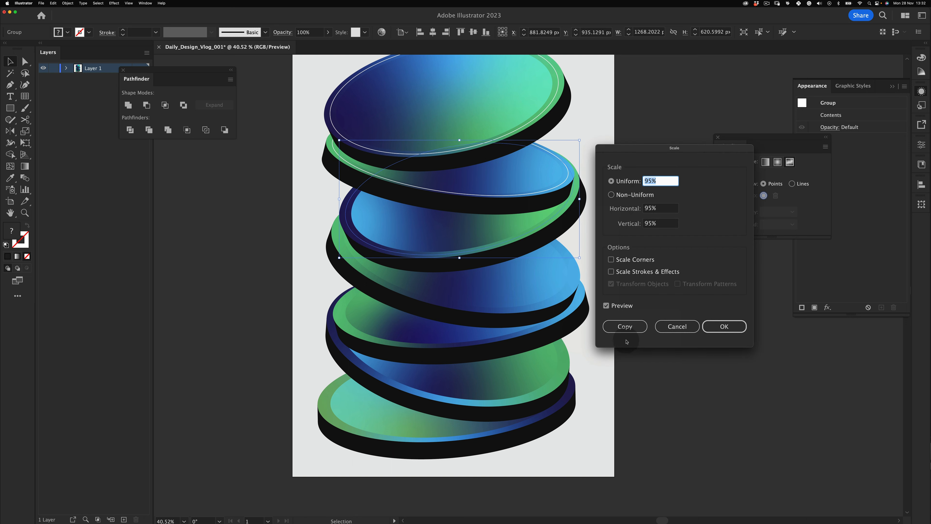
left_click(723, 326)
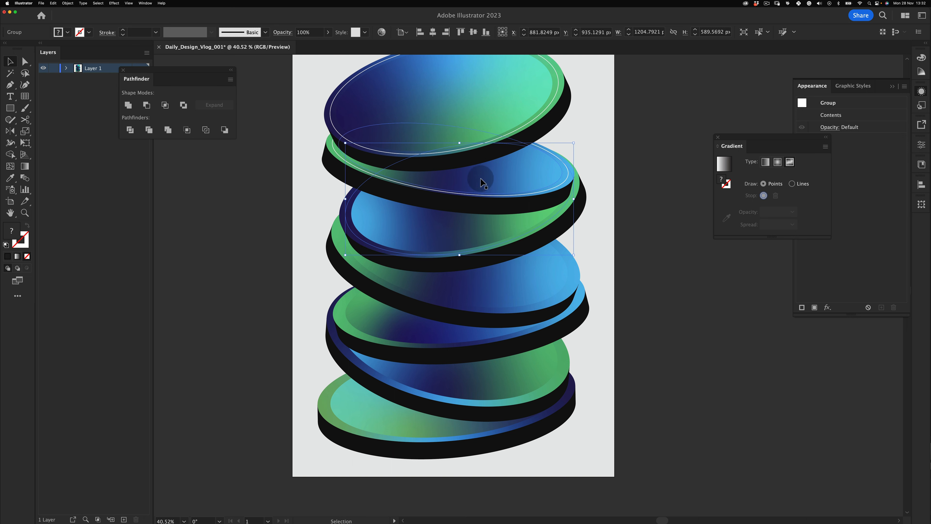
Sample the existing white 2 px outline onto the third disc's scaled copy.
key("i")
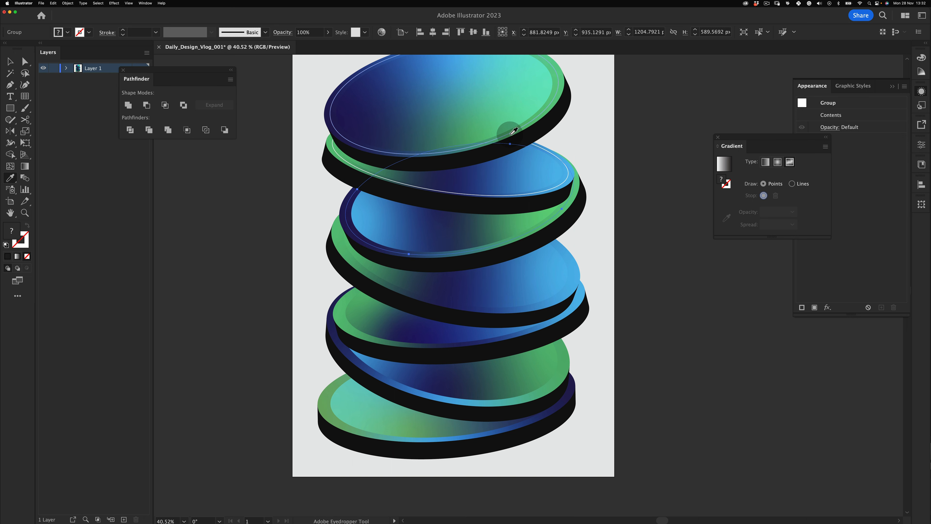
left_click(510, 132)
key("v")
left_click(611, 114)
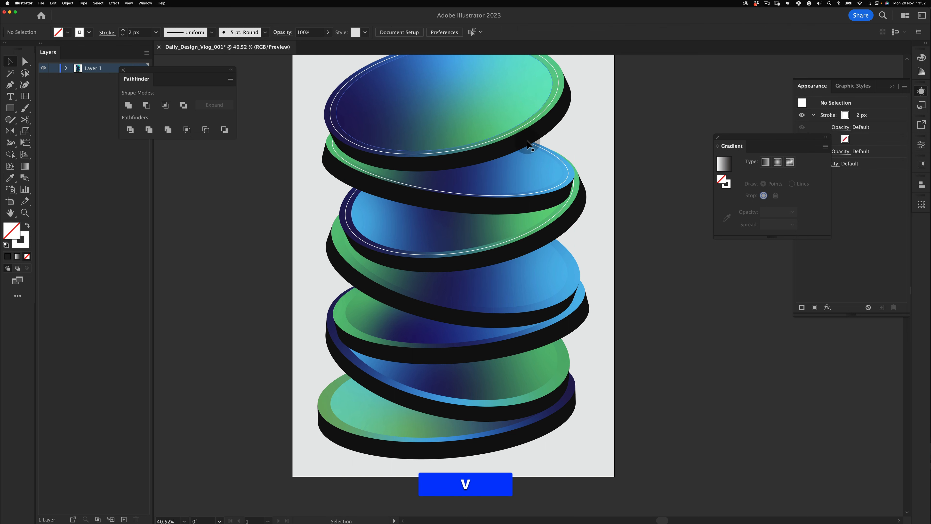
Duplicate the fourth disc's gradient face in place and scale the copy uniformly to 95%.
key("z")
mouse_move(516, 179)
left_mouse_down()
mouse_move(486, 197)
mouse_move(503, 192)
left_mouse_up()
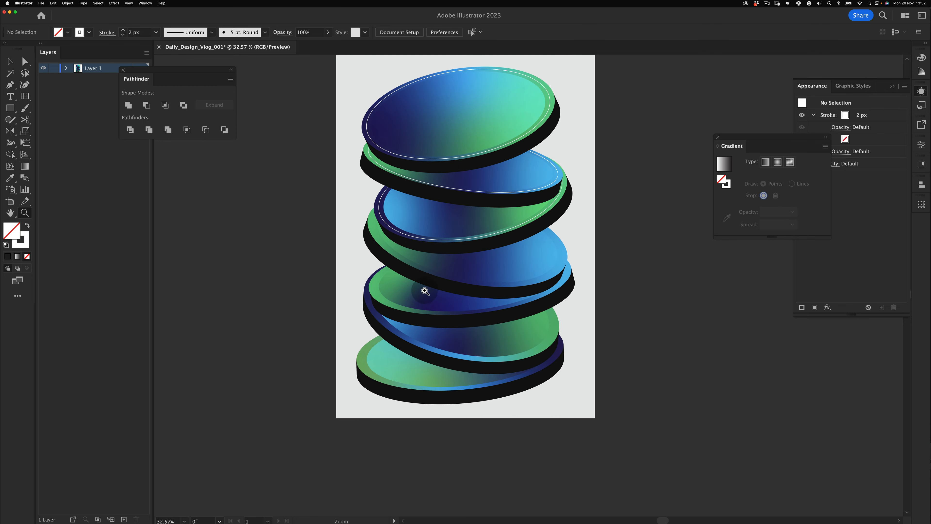
key("v")
left_click(402, 262)
key("cmd+c")
left_click(314, 302)
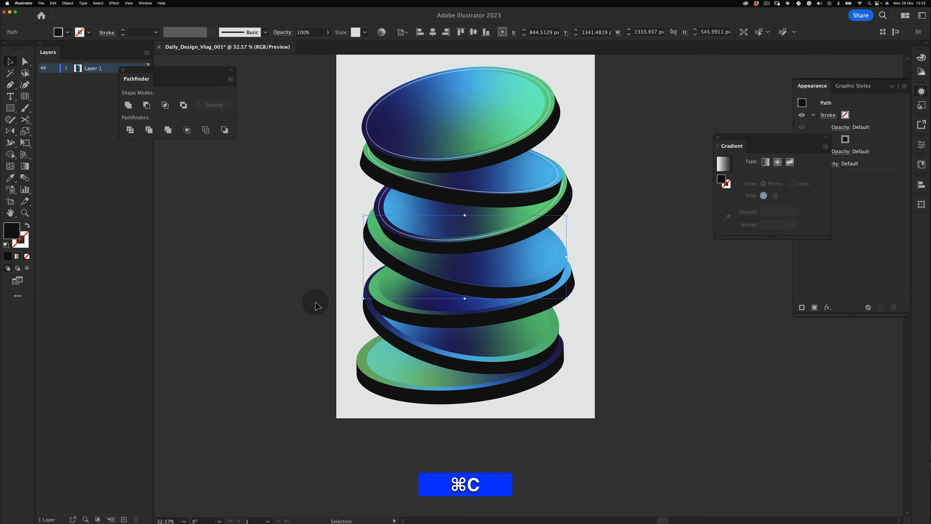
left_click(371, 219)
key("cmd+f")
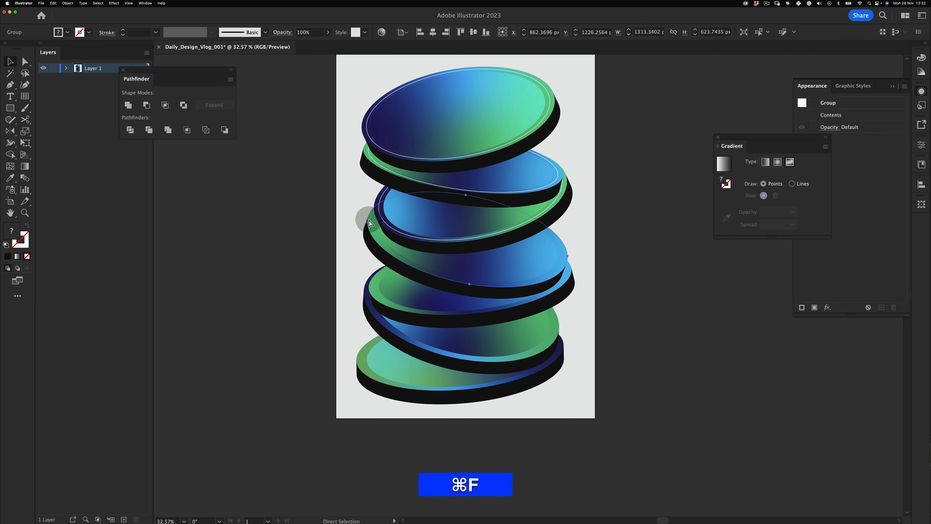
right_click(419, 251)
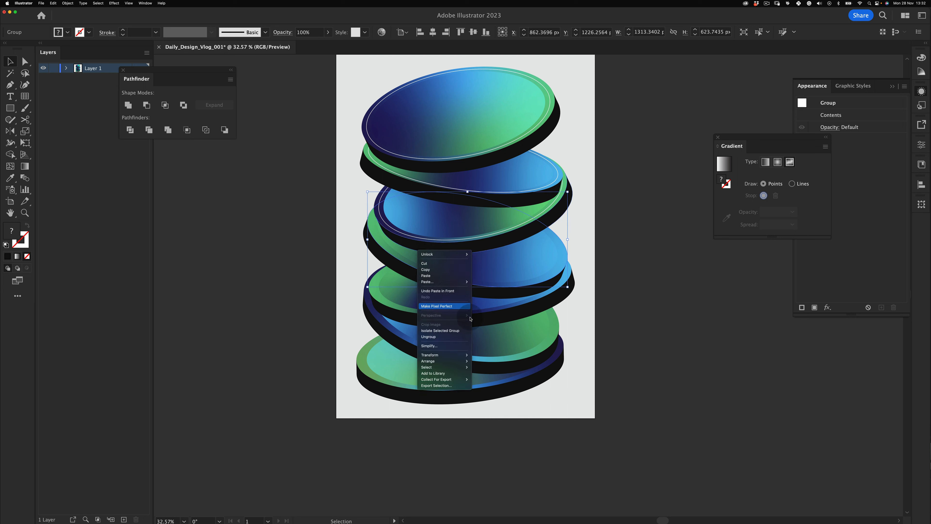
mouse_move(442, 355)
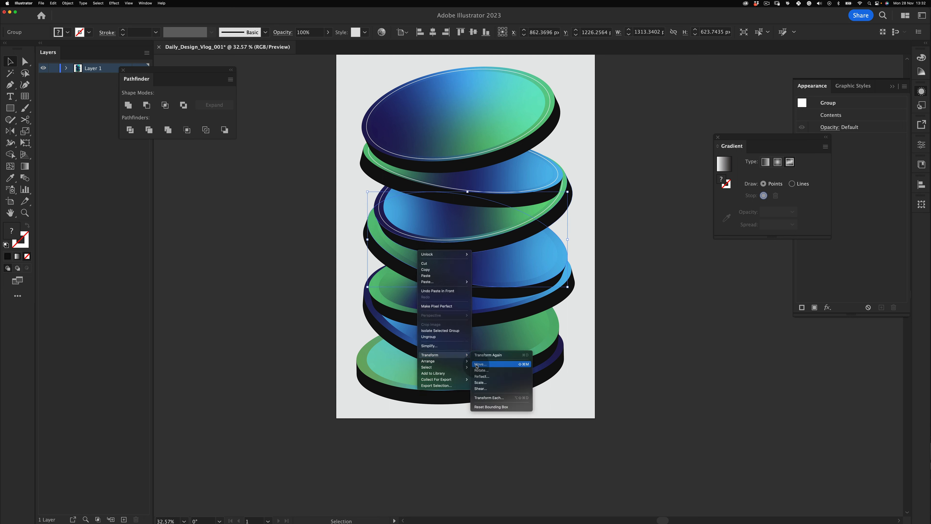
left_click(493, 383)
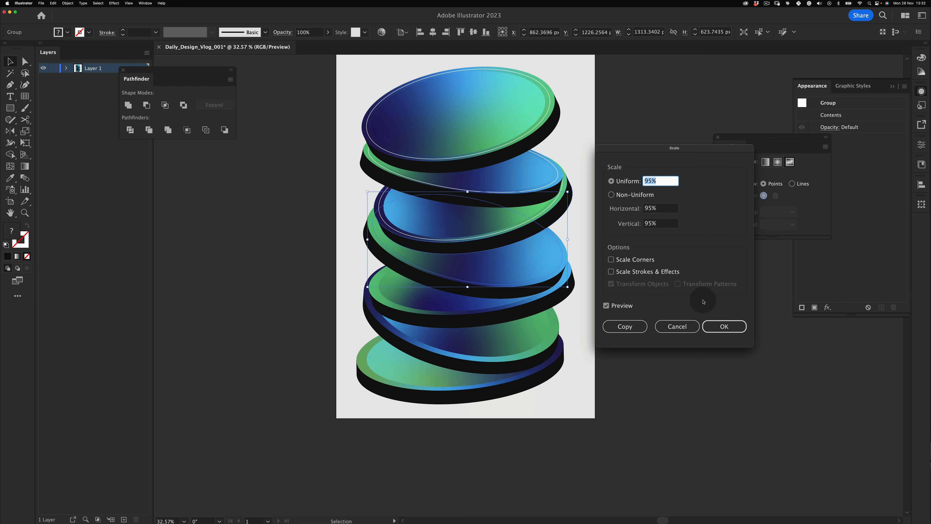
left_click(719, 327)
Turn the fourth disc's scaled copy into a white 2 px outline by sampling an existing ring with the Eyedropper.
key("i")
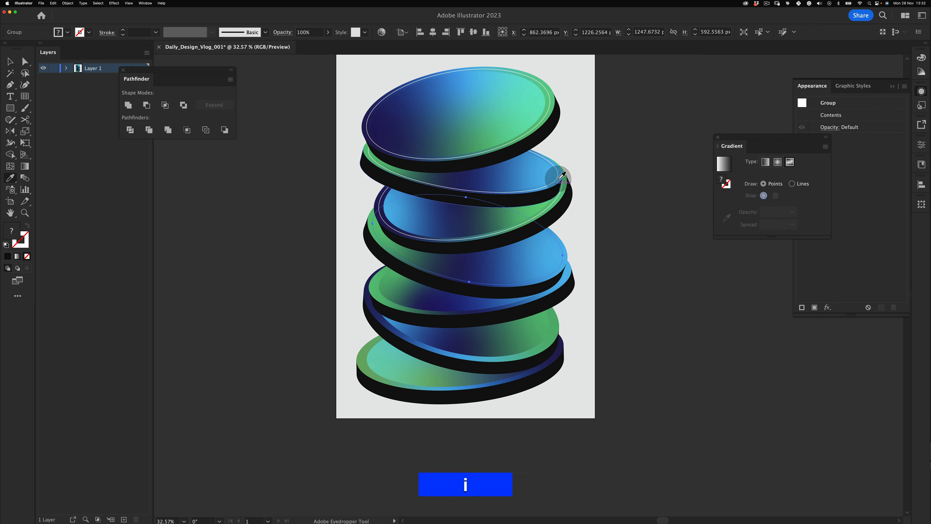
key("v")
left_click(634, 144)
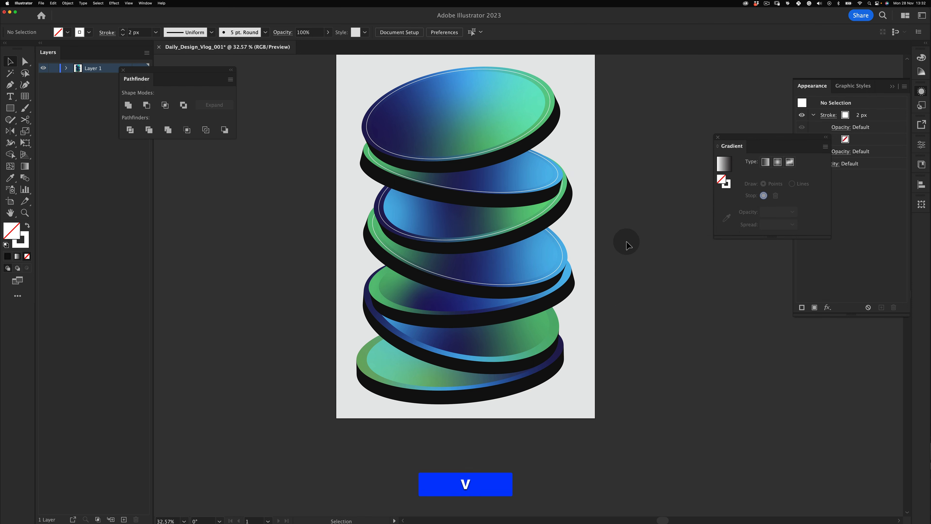
Copy the fifth disc's face, paste it in front and scale the copy uniformly to 95%.
key("z")
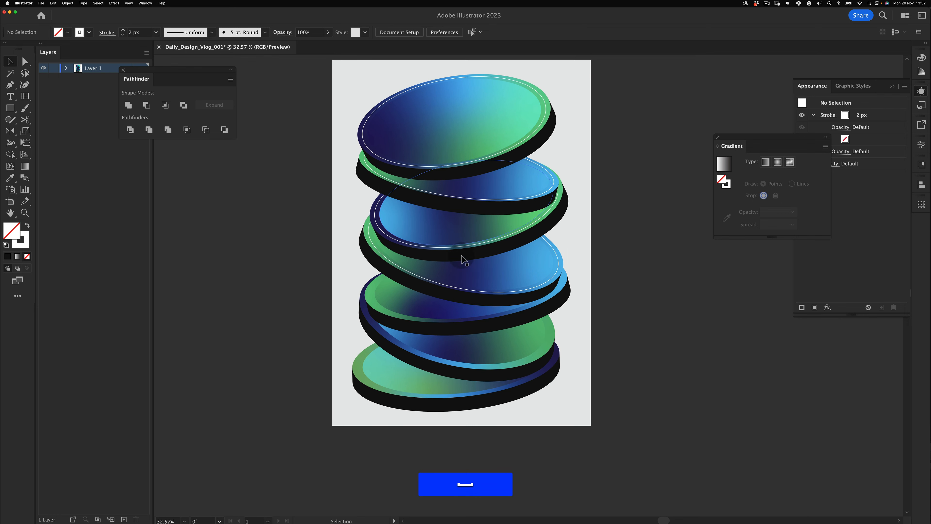
left_click(456, 314, "alt")
left_click(472, 311)
left_click(396, 292)
key("v")
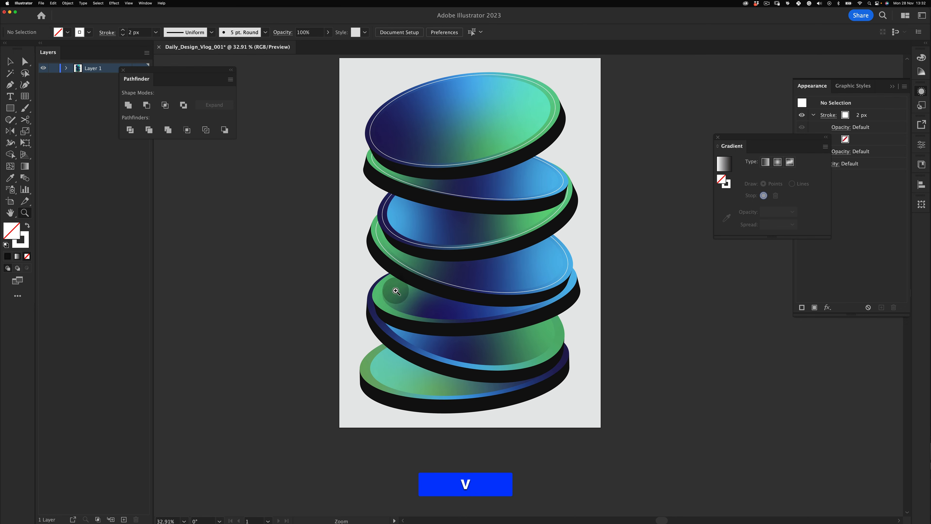
left_click(380, 296)
key("super+c")
key("super+f")
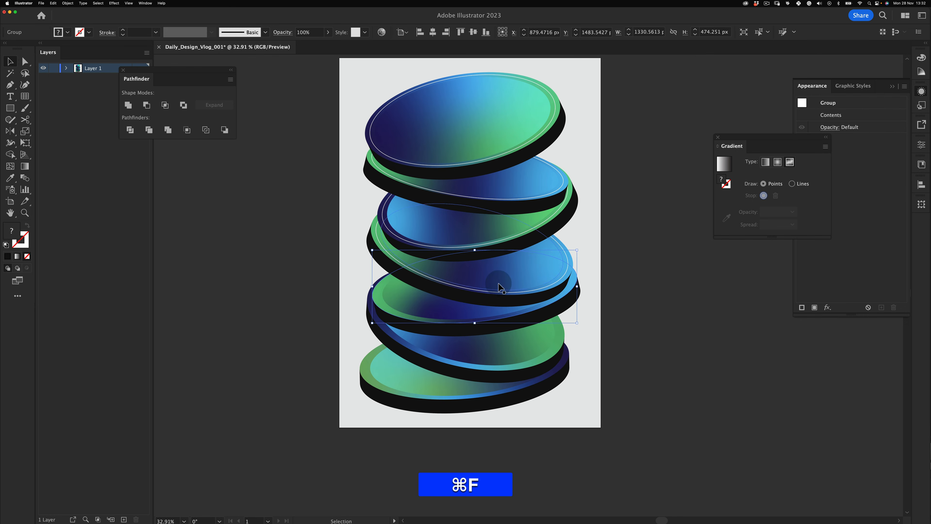
right_click(481, 278)
mouse_move(514, 383)
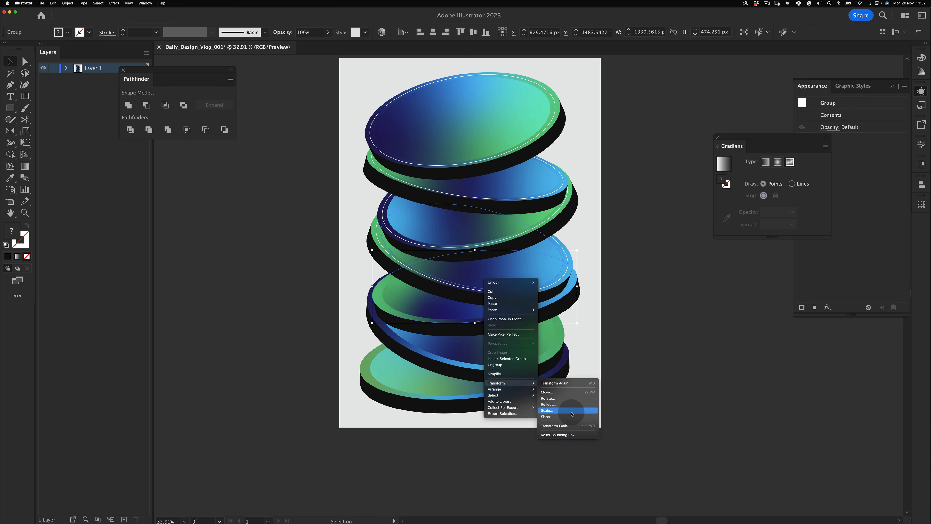
left_click(567, 408)
key("Return")
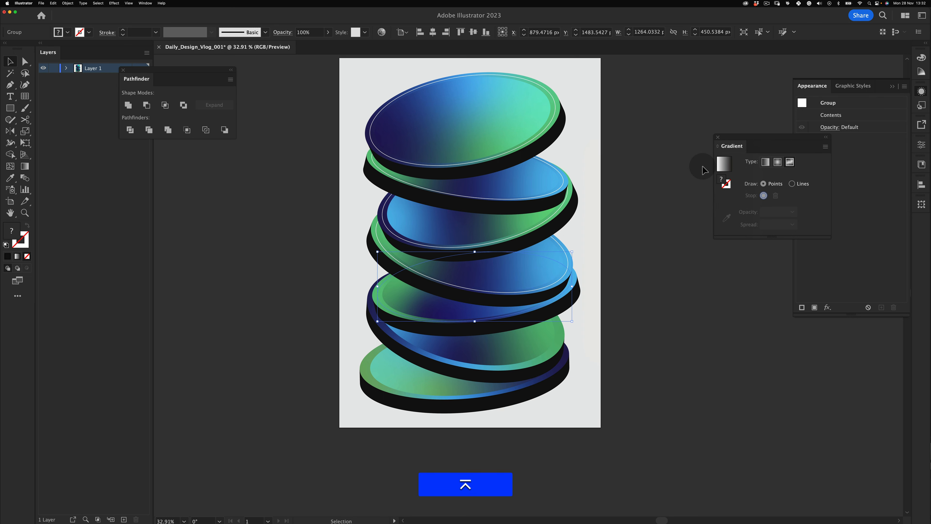
Match the fifth disc's scaled copy to the white 2 px outline of the discs above using the Eyedropper.
key("i")
left_click(451, 243)
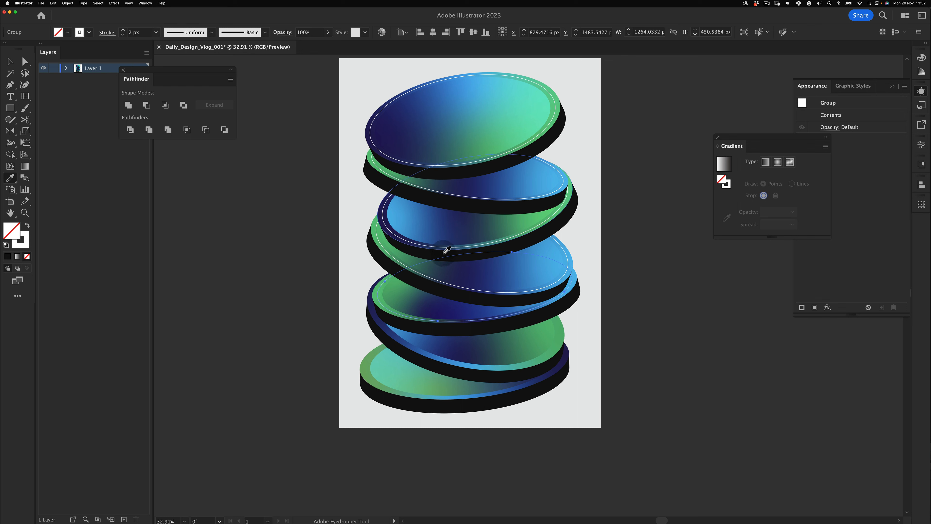
key("v")
left_click(306, 374)
key("space")
left_click_drag(399, 377, 380, 372)
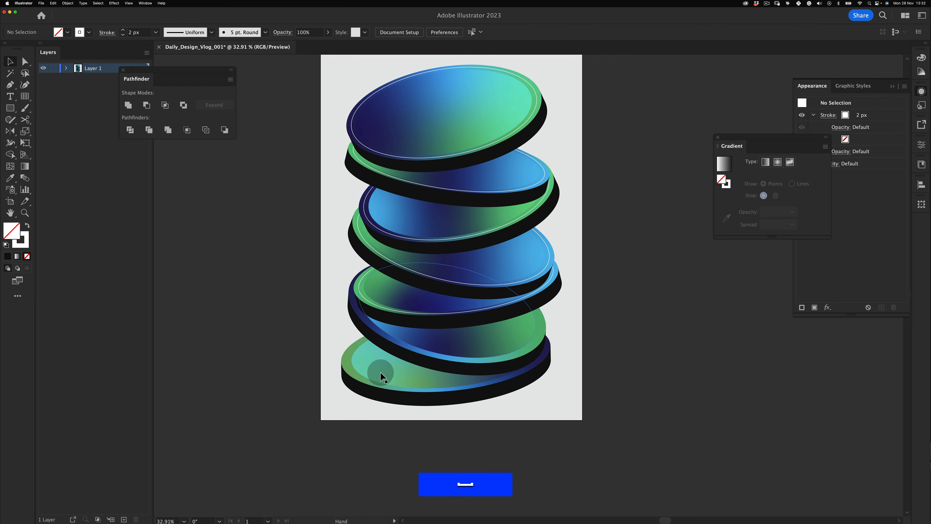
Copy the sixth disc's gradient face, paste it in front and scale the copy uniformly to 95%.
left_click(384, 339)
key("super+c")
key("super+f")
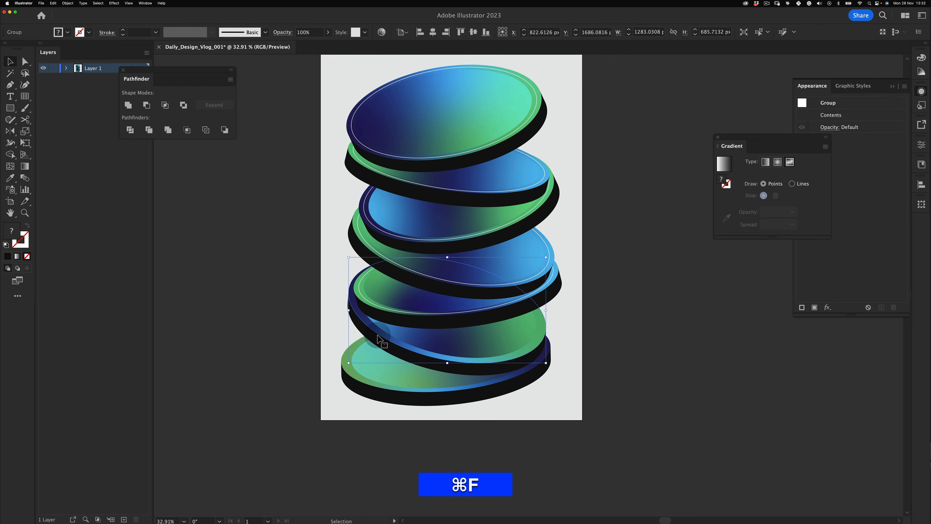
right_click(378, 336)
mouse_move(403, 438)
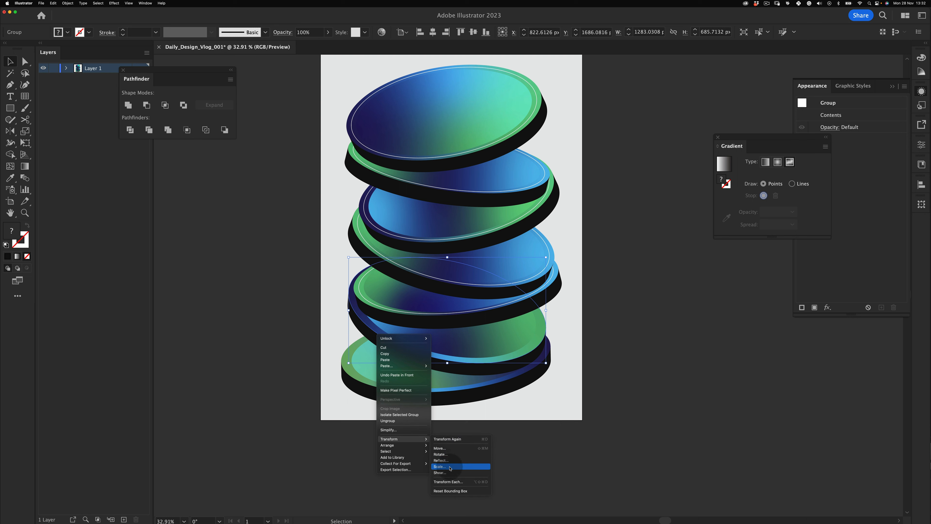
left_click(458, 457)
left_click(724, 326)
key("v")
left_click(650, 357)
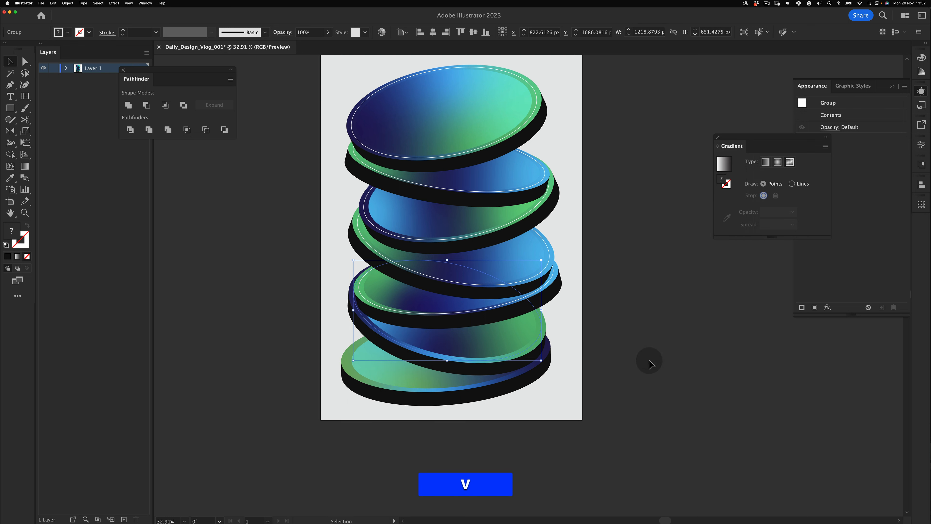
Turn the sixth disc's scaled copy into a white 2 px outline by sampling an existing ring with the Eyedropper.
left_click(374, 331)
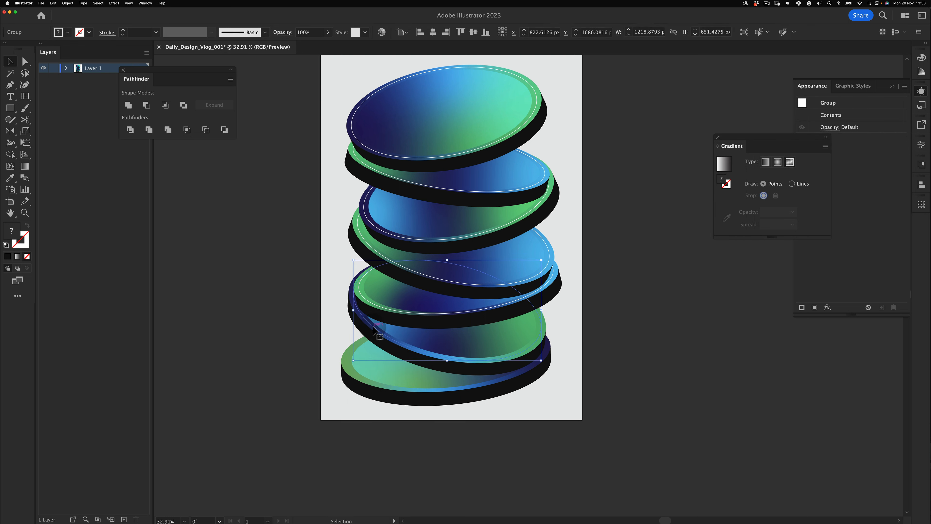
key("i")
left_click(433, 273)
key("v")
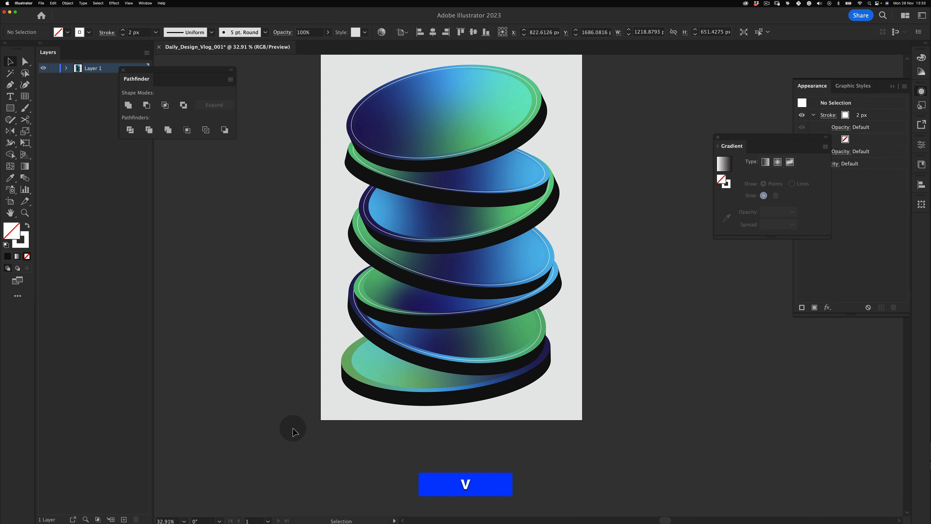
left_click(291, 427)
Duplicate the bottom disc's gradient face in place and scale the copy uniformly to 95%.
left_click(350, 372, "super")
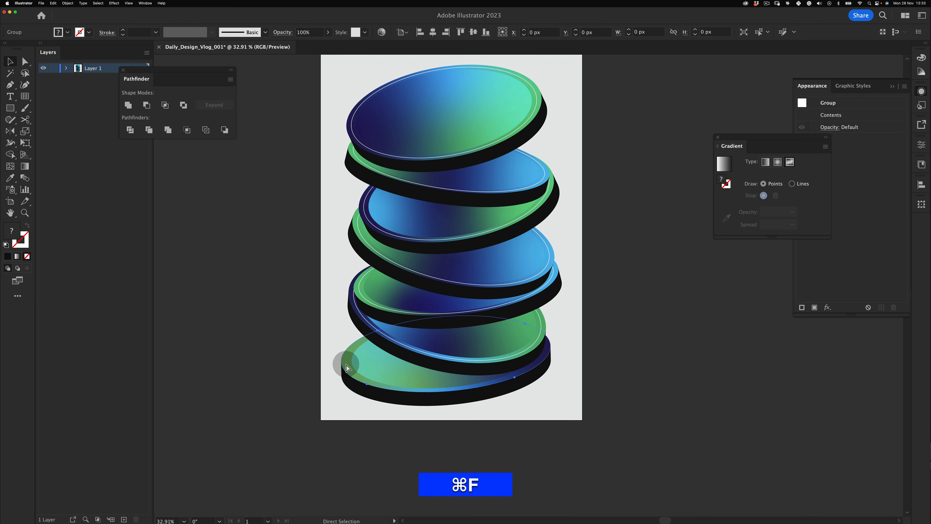
right_click(347, 366)
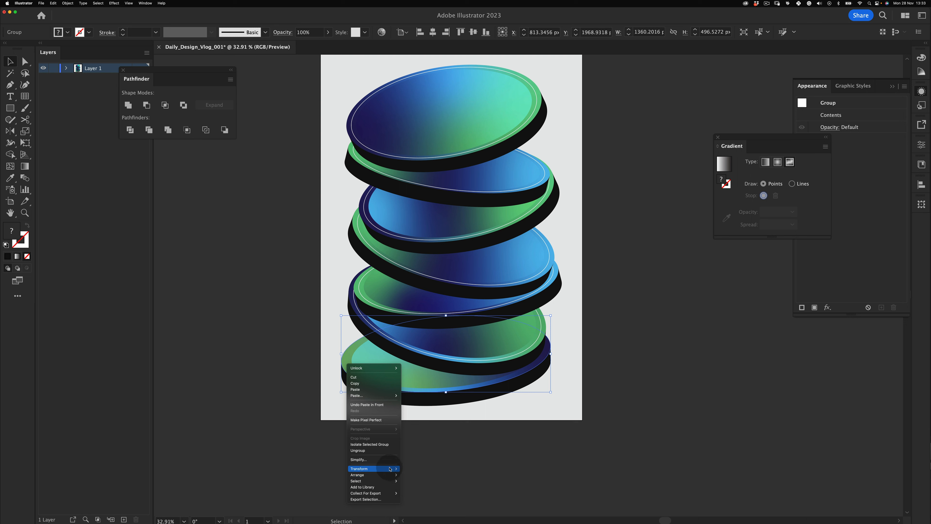
mouse_move(390, 469)
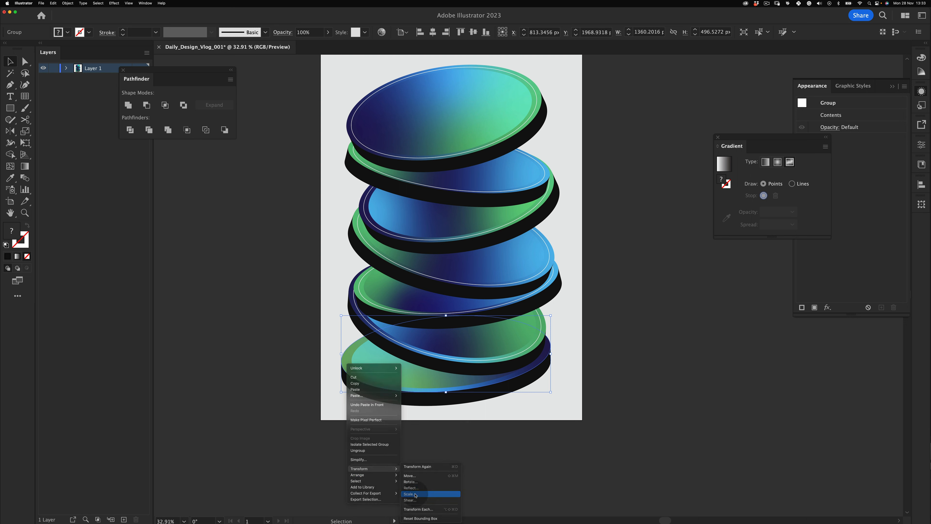
left_click(413, 493)
left_click(724, 326)
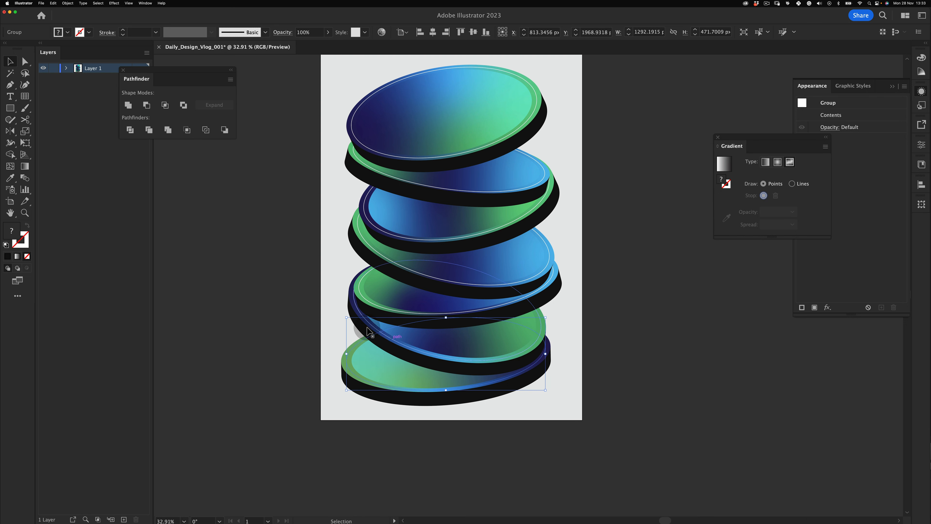
Match the bottom disc's scaled copy to the white 2 px outline of the other discs using the Eyedropper.
key("i")
left_click(368, 315)
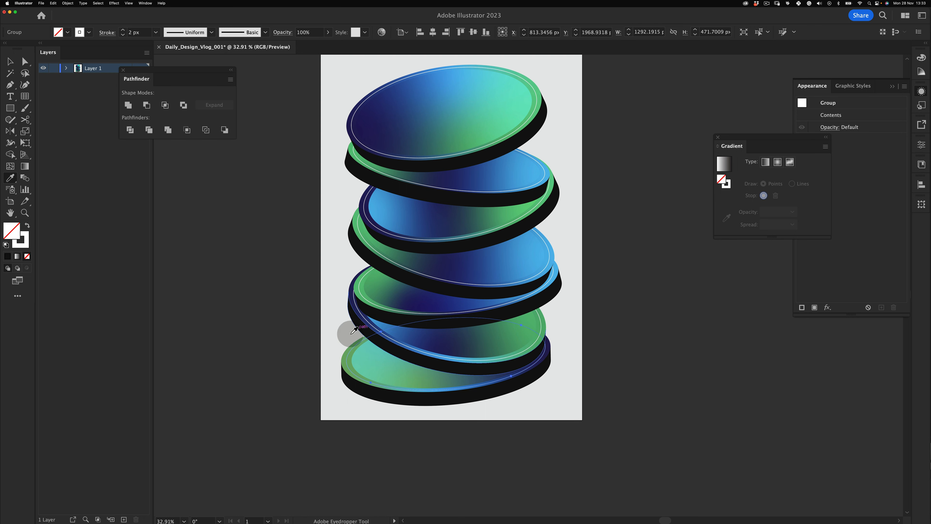
key("v")
left_click(328, 476)
Duplicate the top disc's inner gradient face in place and fill the copy with a white-to-black linear gradient.
key("z")
left_click_drag(477, 229, 567, 146)
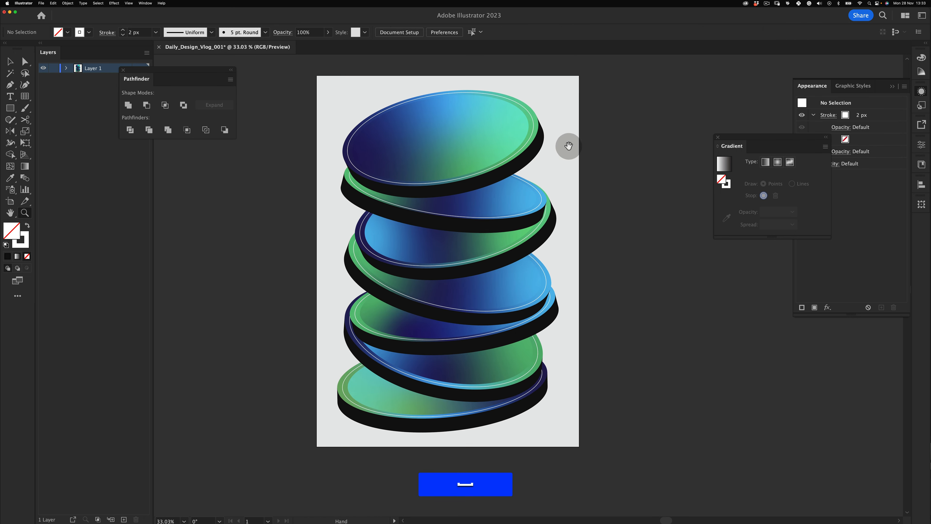
key("v")
key("super+z")
key("super+c")
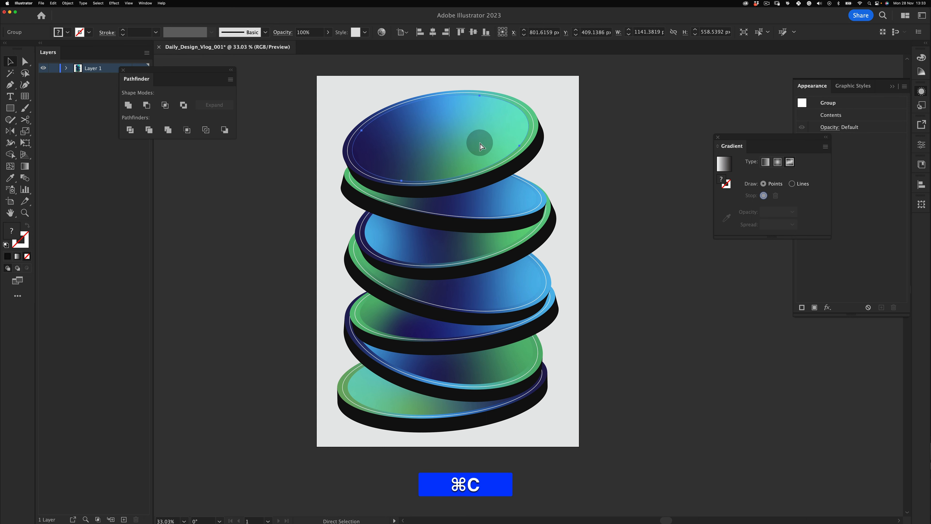
left_click(17, 256)
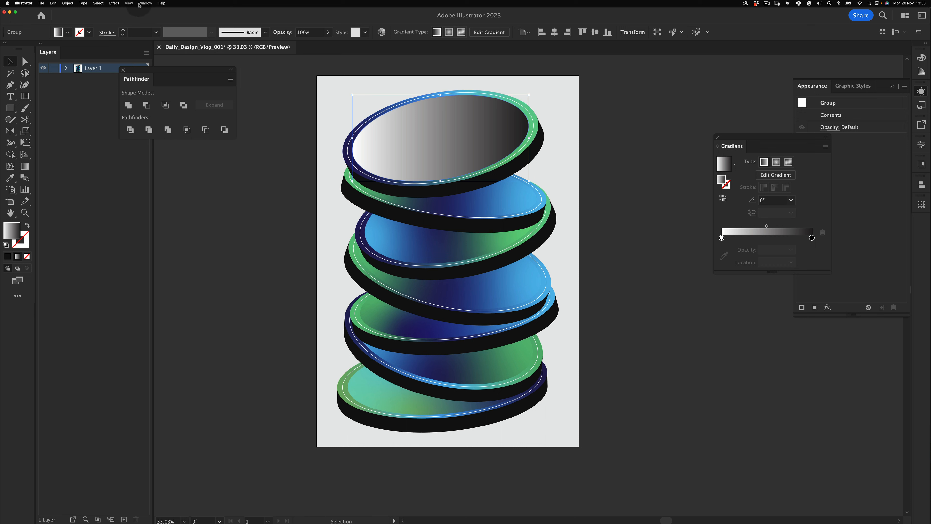
Apply the Grain texture effect to the top disc's black-and-white copy with an intensity of 20.
left_click(114, 3)
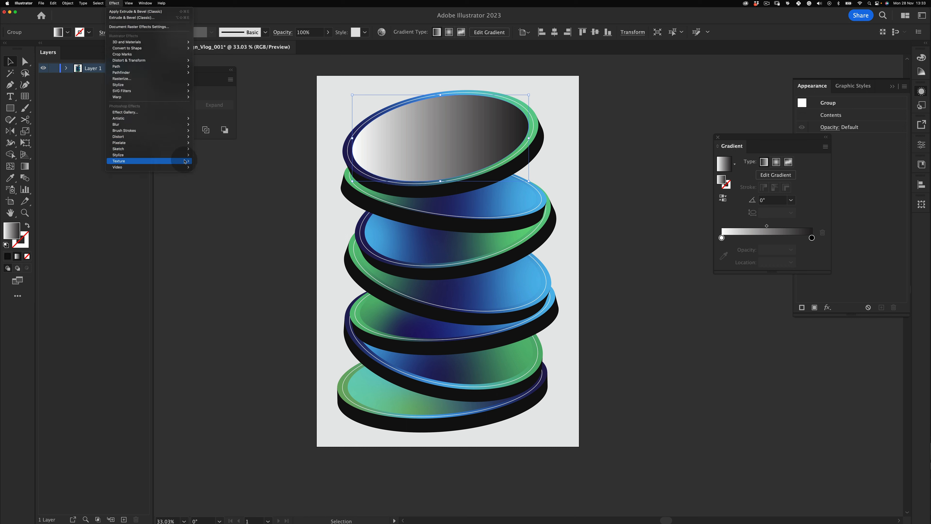
mouse_move(185, 161)
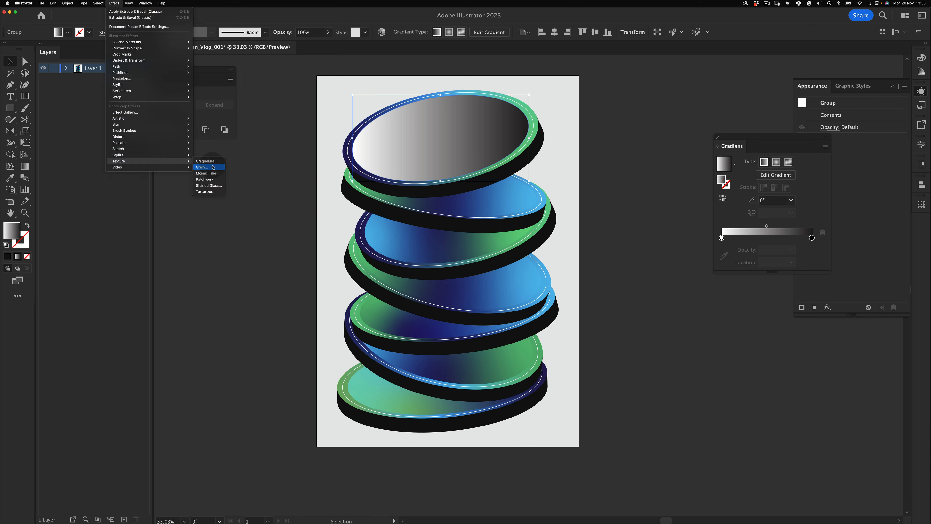
left_click(213, 168)
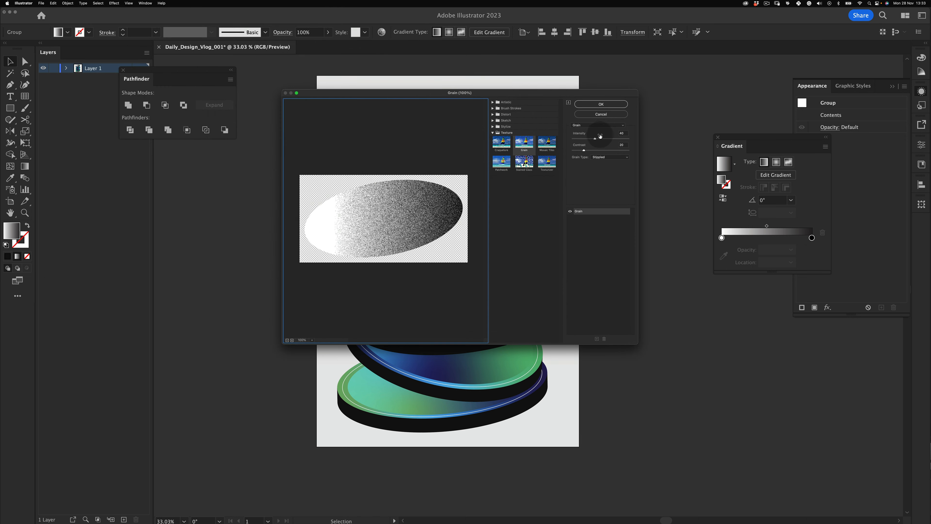
key("super+a")
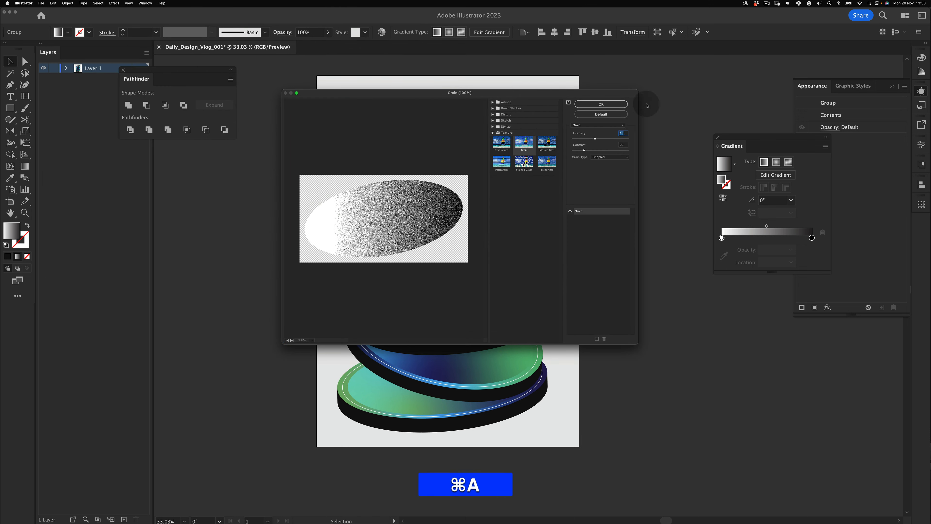
type("20")
key("Tab")
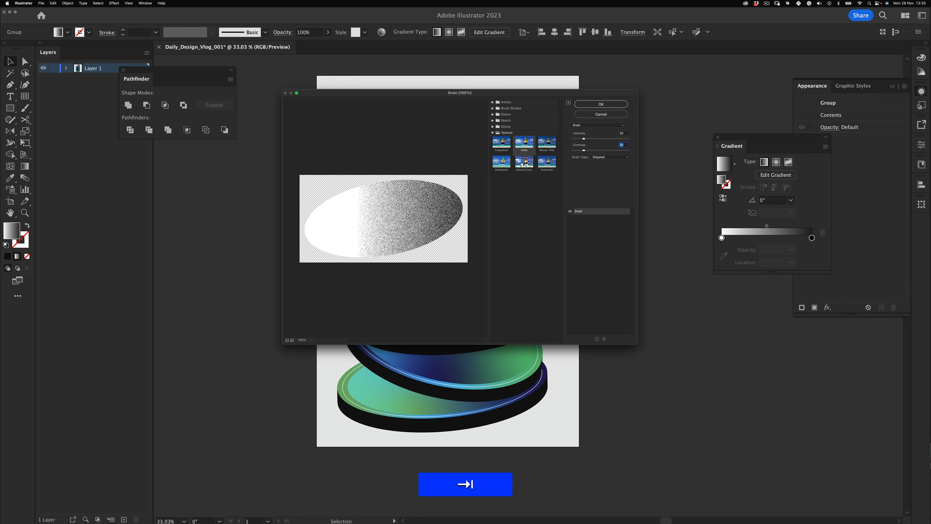
left_click(615, 105)
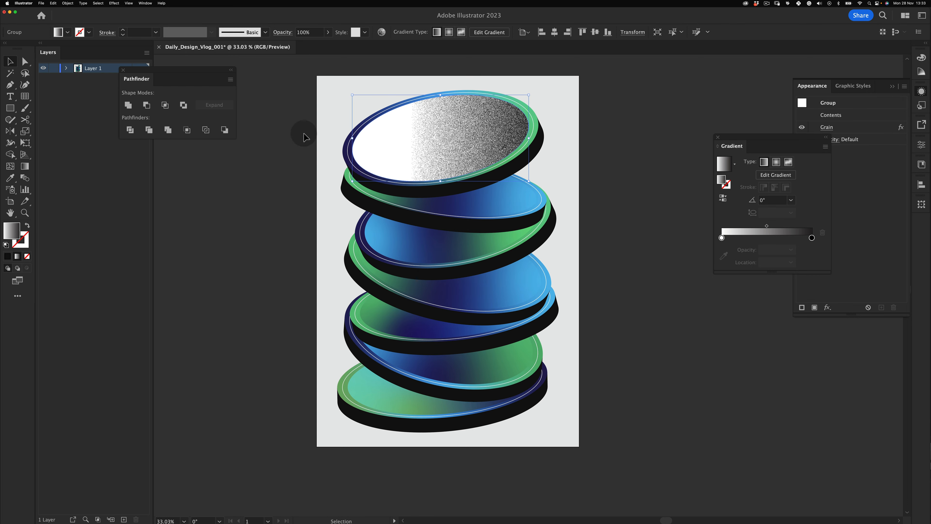
Blend the top disc's grain copy with Multiply at 25% opacity.
left_click(283, 33)
left_click(204, 48)
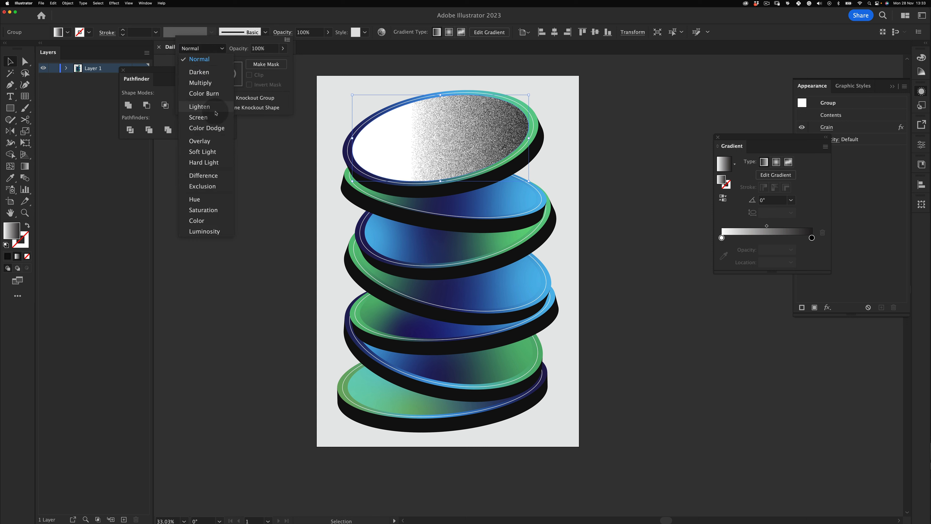
left_click(212, 85)
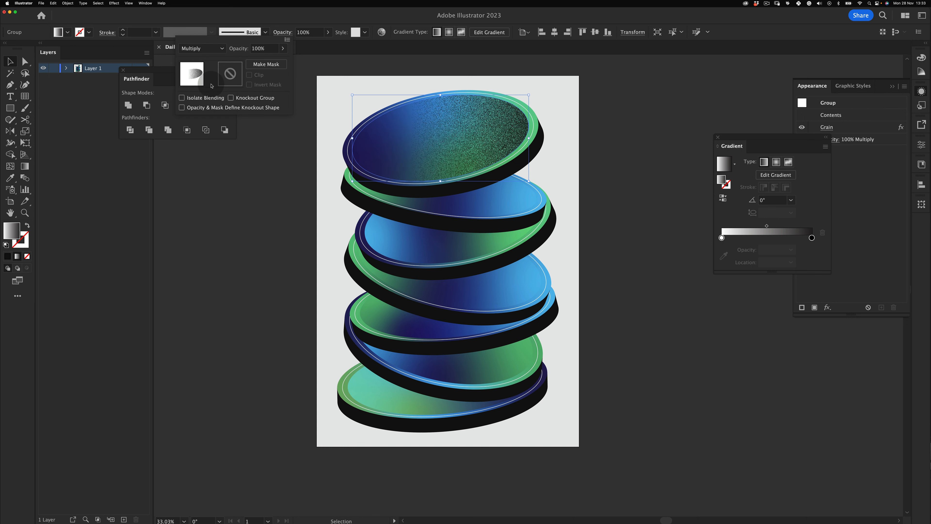
left_click(216, 53)
left_click(253, 54)
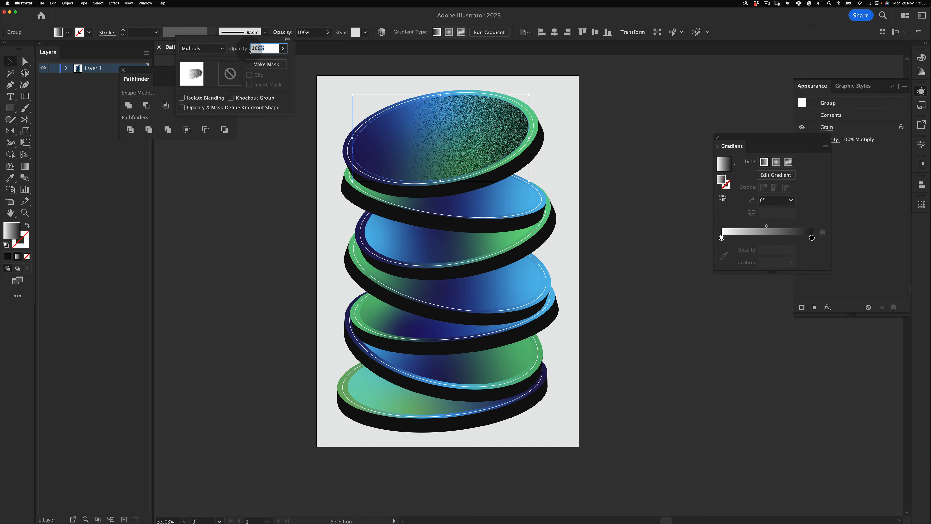
key("v")
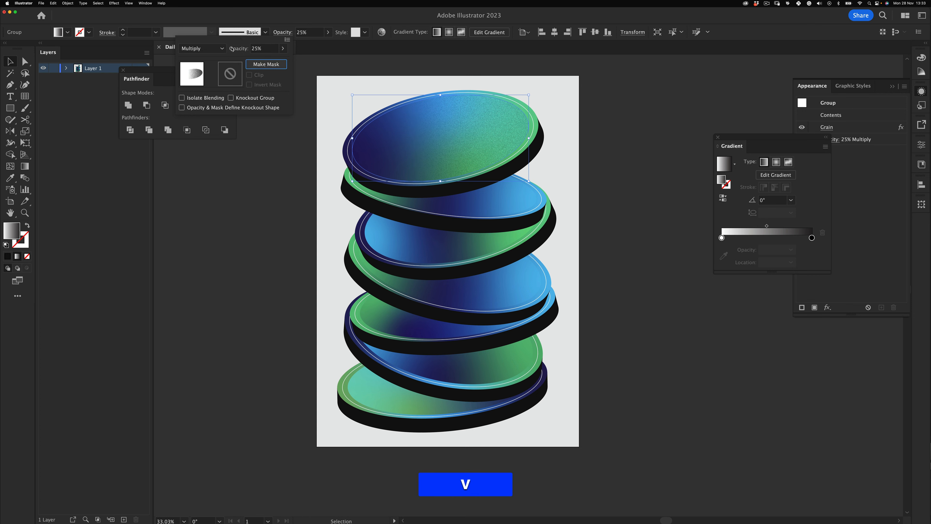
left_click(623, 180)
Duplicate the second disc's inner face in place and give the copy the white-to-black gradient using the Eyedropper.
left_click(527, 199)
key("cmd+c")
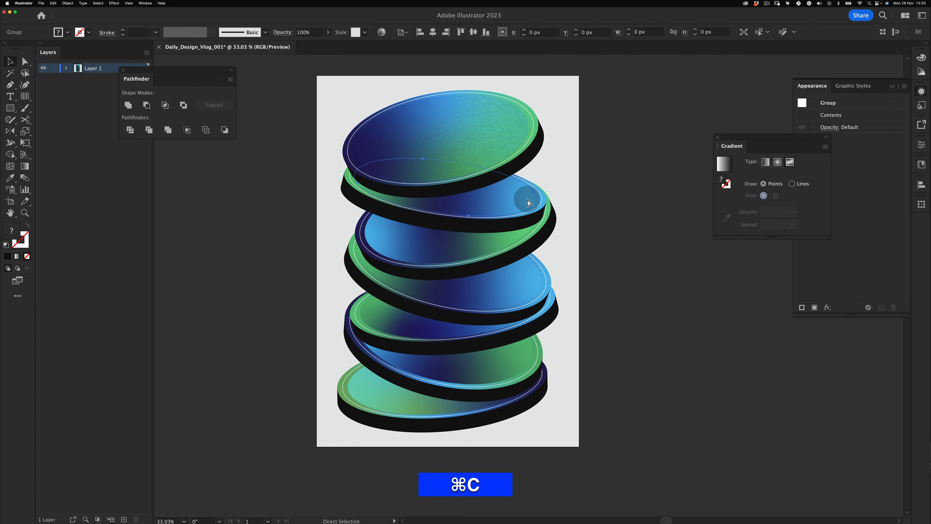
key("cmd+f")
key("i")
left_click(513, 146)
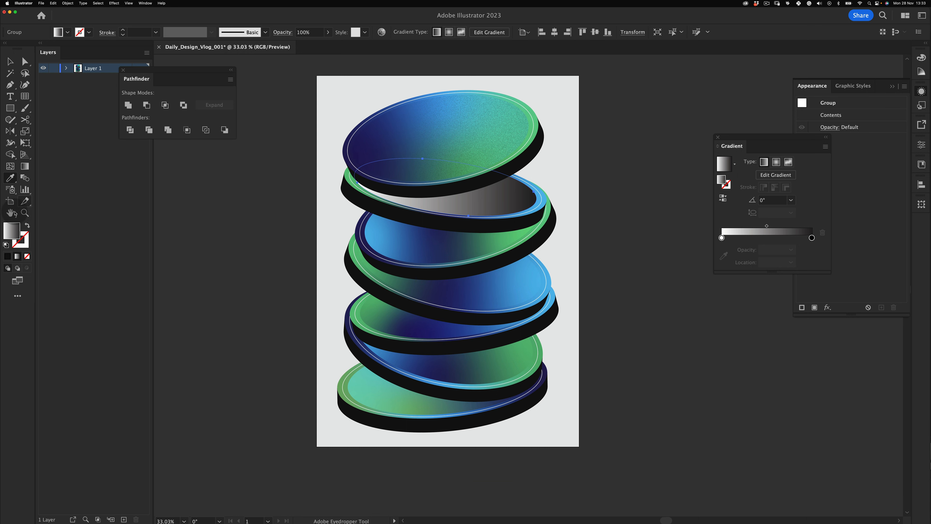
Redraw the second disc's white-to-black gradient at about 158.5° so the face's right end is white.
left_click(24, 166)
left_click_drag(509, 223, 420, 185)
key("v")
left_click(577, 119)
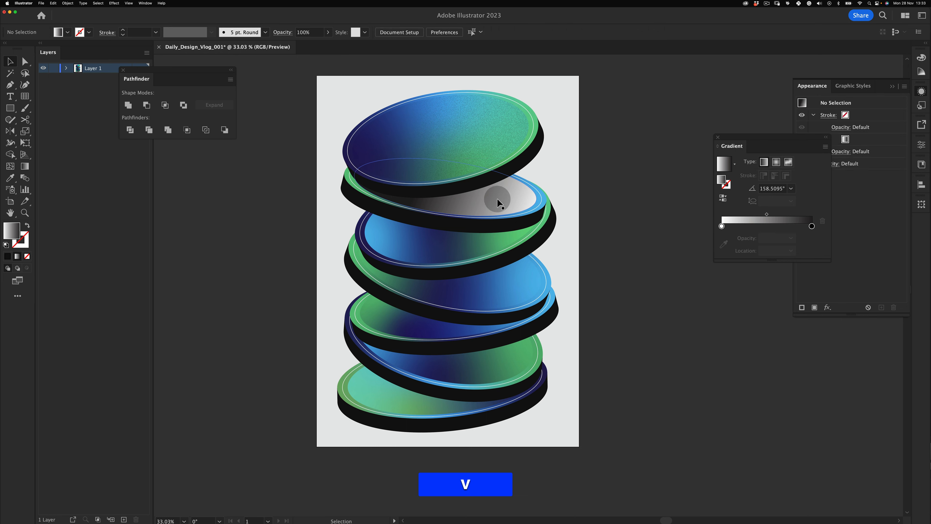
Apply the Grain effect with the last-used settings to the second disc's black-and-white copy.
left_click(496, 197)
left_click(115, 3)
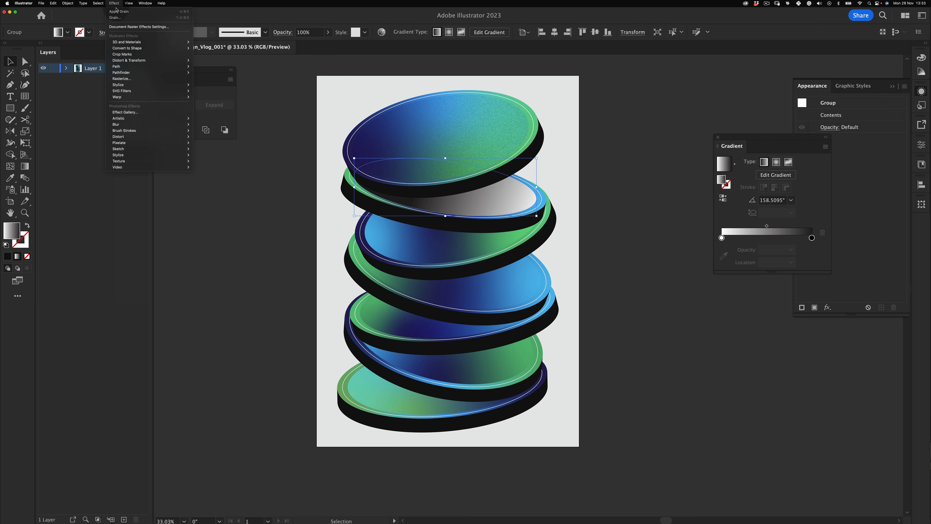
left_click(124, 11)
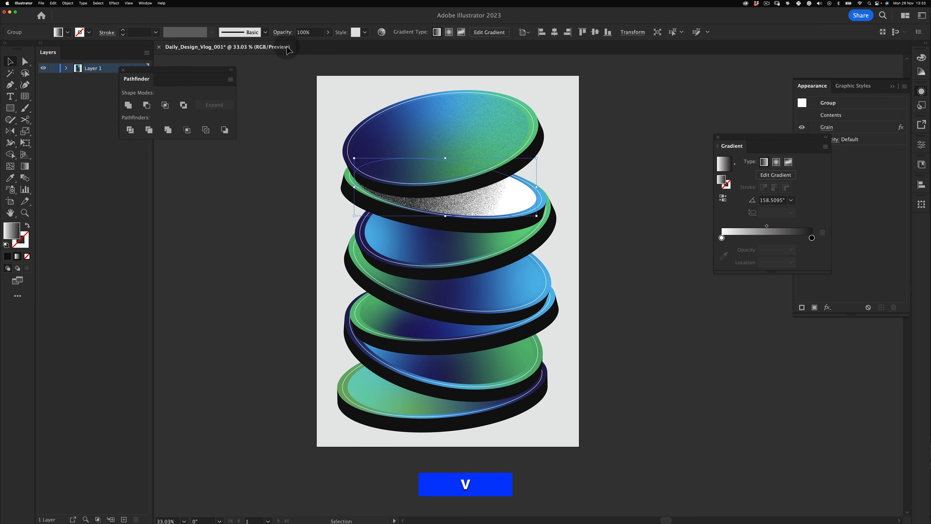
Set the second disc's grain copy to Multiply blending at 25% opacity.
left_click(283, 33)
left_click(197, 48)
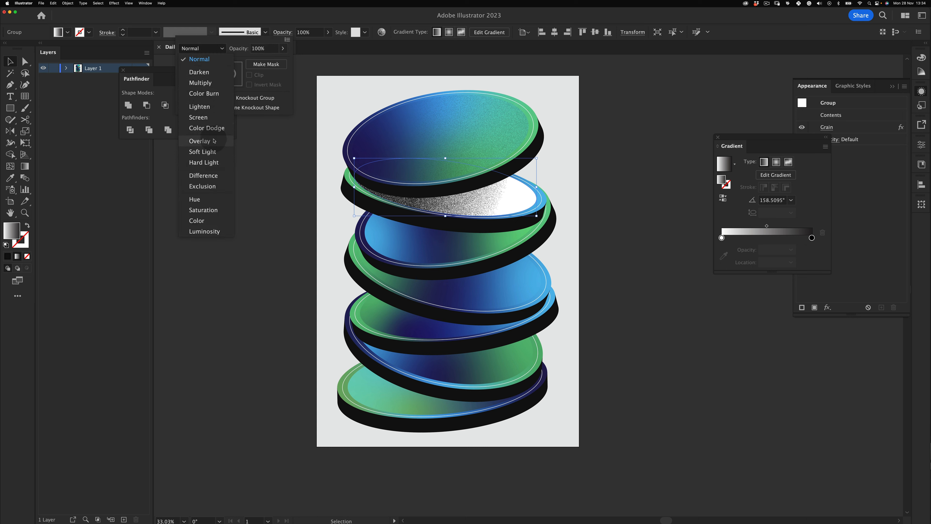
left_click(200, 82)
key("v")
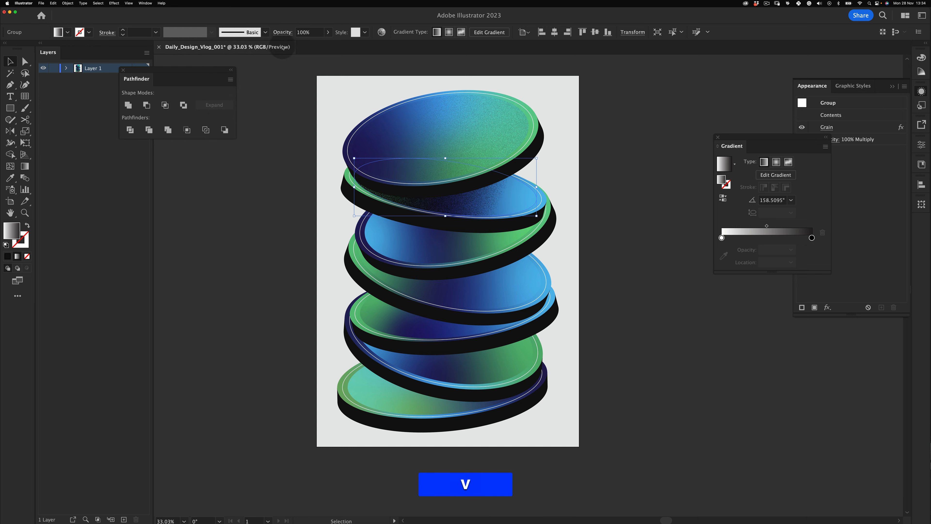
key("Return")
key("v")
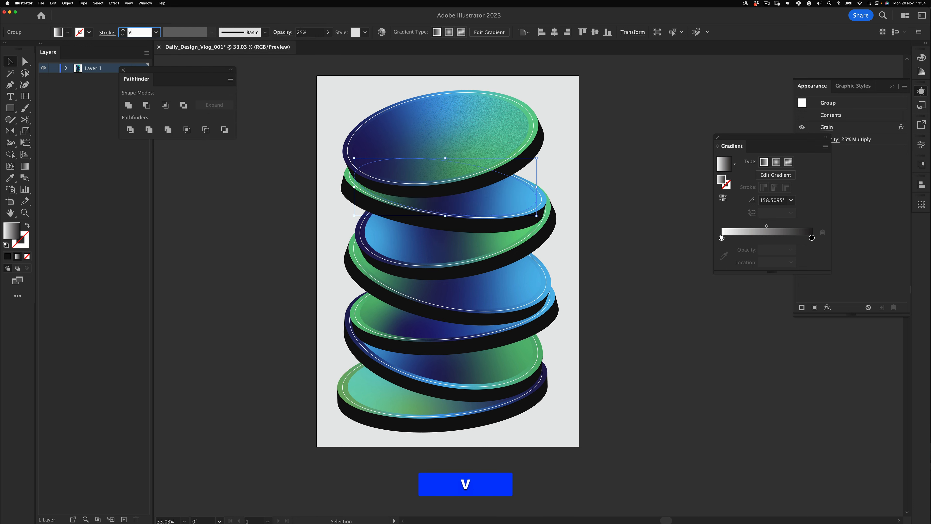
left_click(583, 191)
Duplicate the third disc's inner face in place and give the copy the white-to-black gradient with the Eyedropper.
key("z")
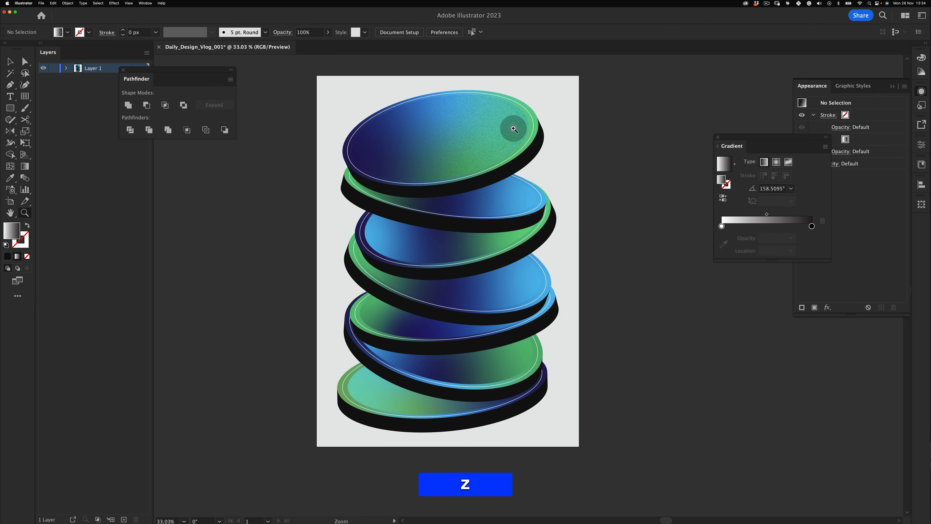
left_click(501, 135, "alt")
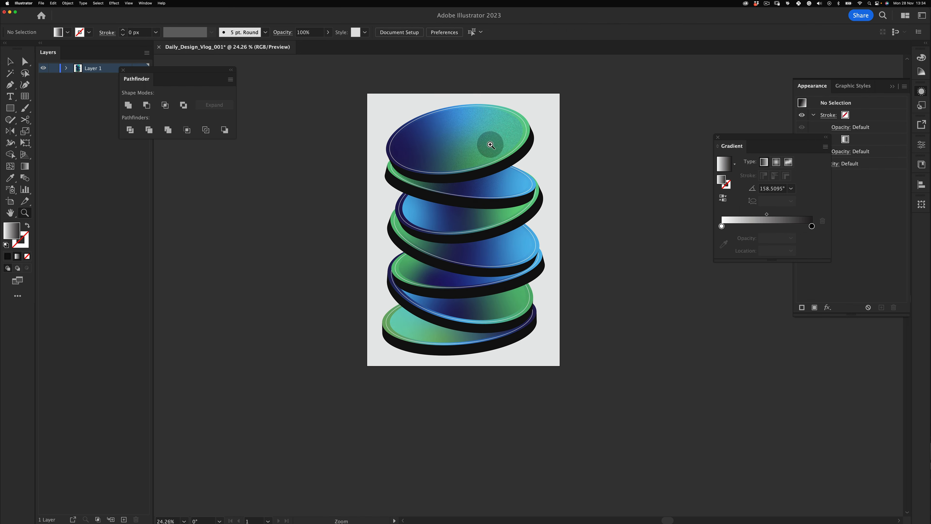
left_click_drag(490, 144, 461, 209)
key("space")
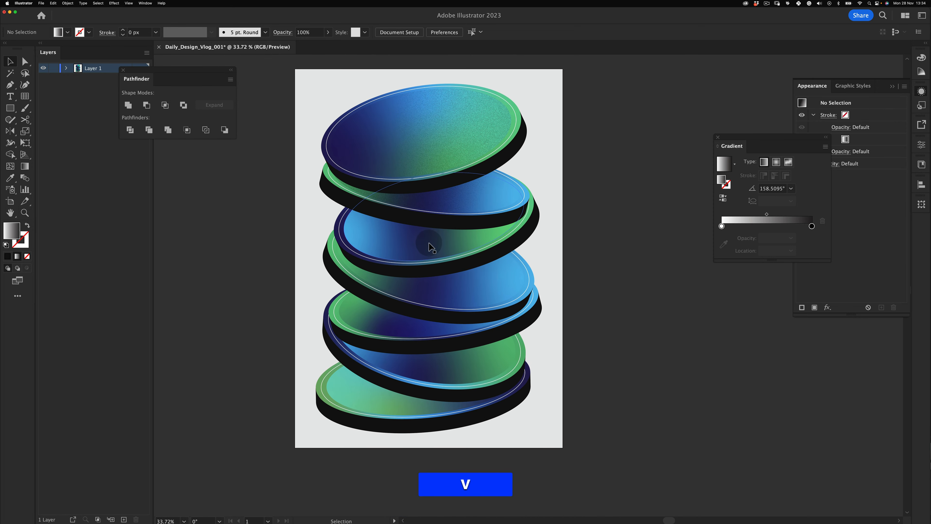
left_click(431, 248)
key("super+c")
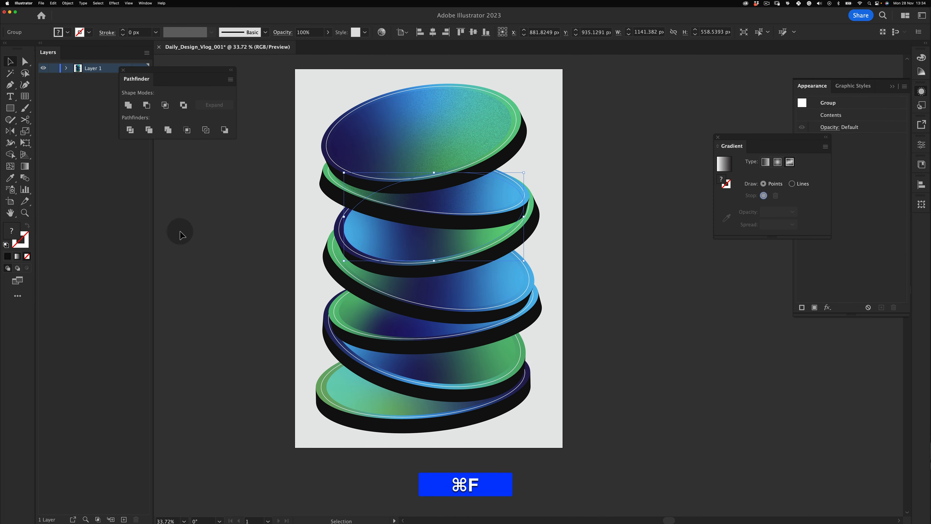
key("i")
left_click(470, 176)
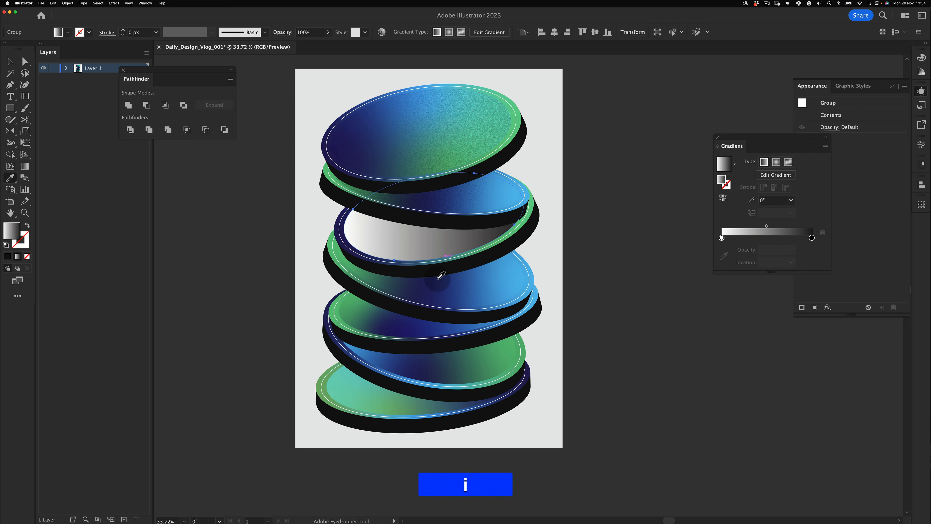
Duplicate the fourth disc's inner face in place and sample the third disc's white-to-black gradient onto the copy.
key("v")
left_click(457, 288)
key("super+c")
key("super+f")
key("i")
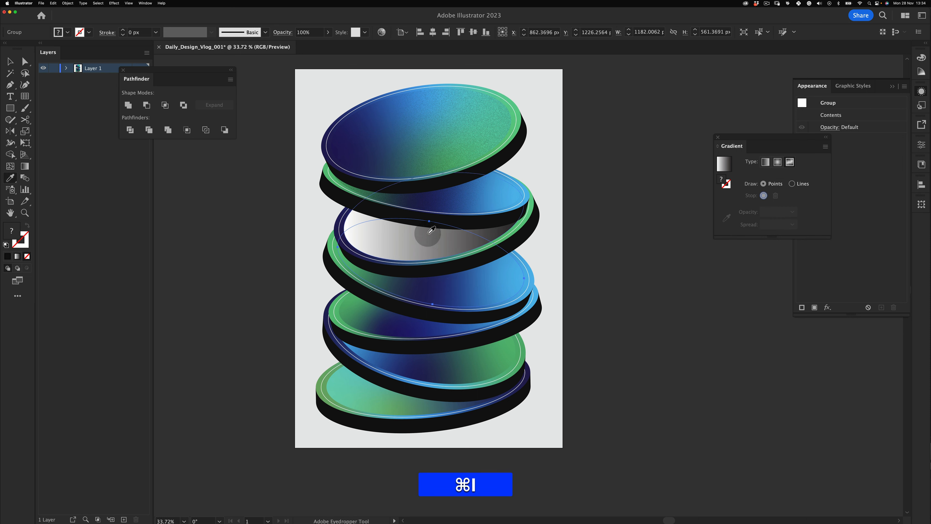
left_click(426, 235)
Duplicate the fifth disc's inner face in place and sample the fourth disc's white-to-black gradient onto the copy.
key("v")
left_click(405, 325)
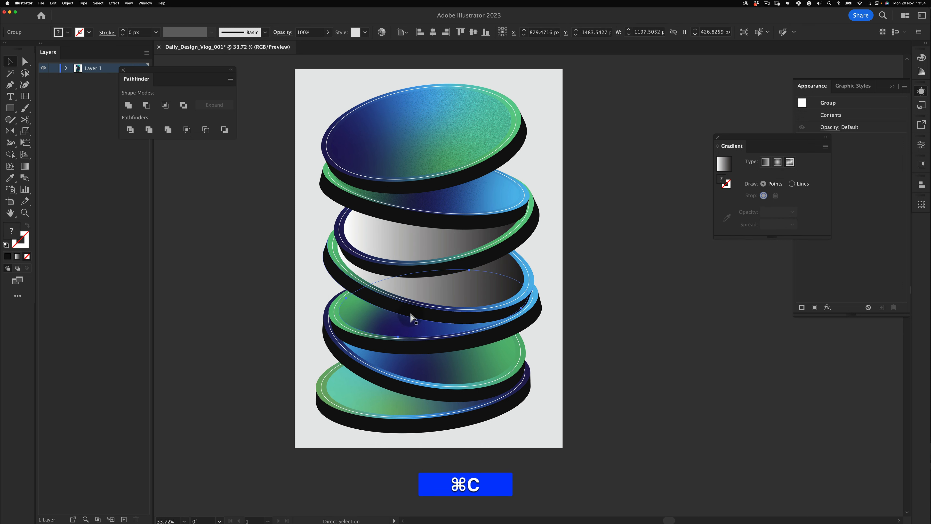
key("super+f")
key("i")
left_click(465, 279)
Duplicate the sixth disc's inner face in place and give the copy the sampled white-to-black gradient.
key("v")
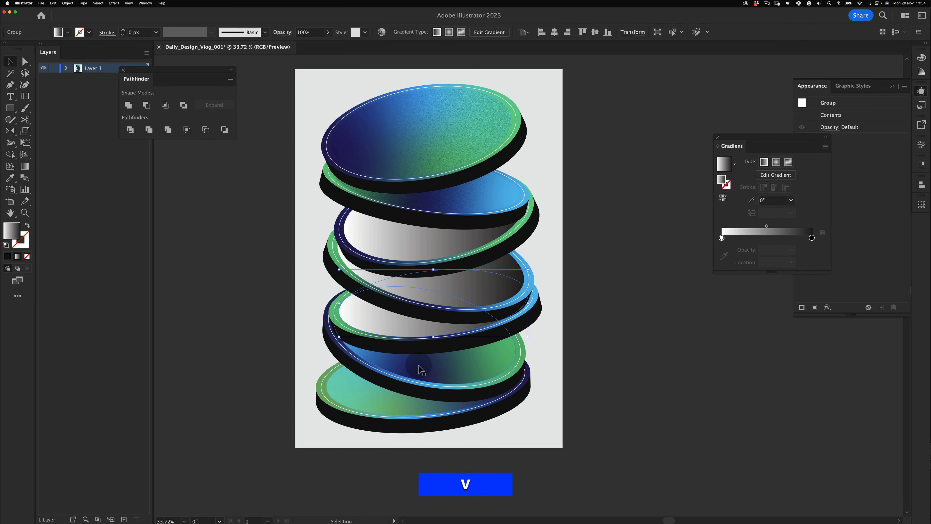
key("super+v")
key("super+f")
key("i")
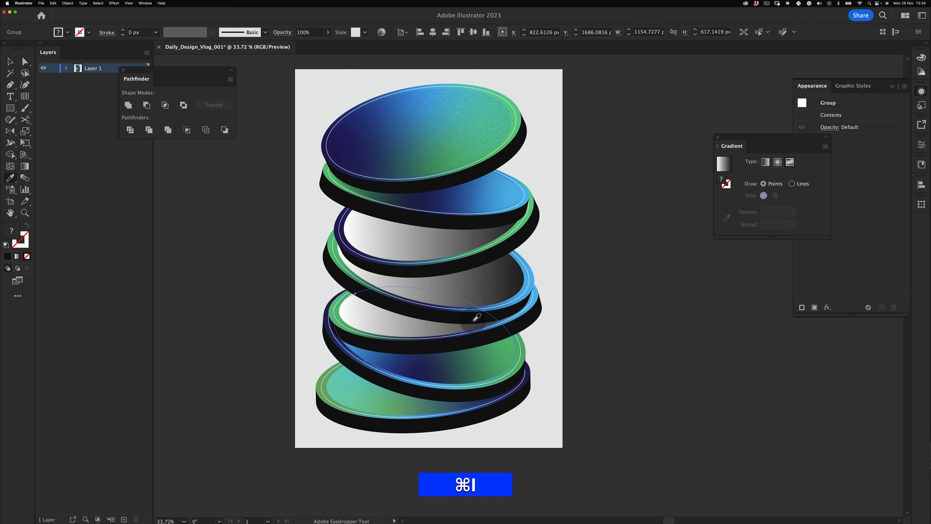
left_click(468, 298)
scroll(374, 368, "down", 1)
Duplicate the bottom disc's inner face in place and give the copy the fourth disc's white-to-black gradient with the Eyedropper.
key("v")
left_click(361, 382)
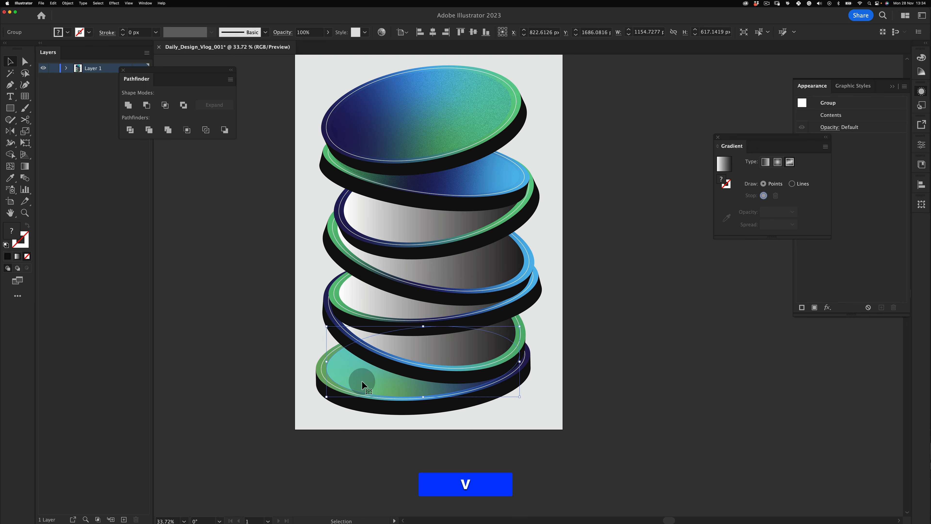
key("super+c")
key("super+f")
key("i")
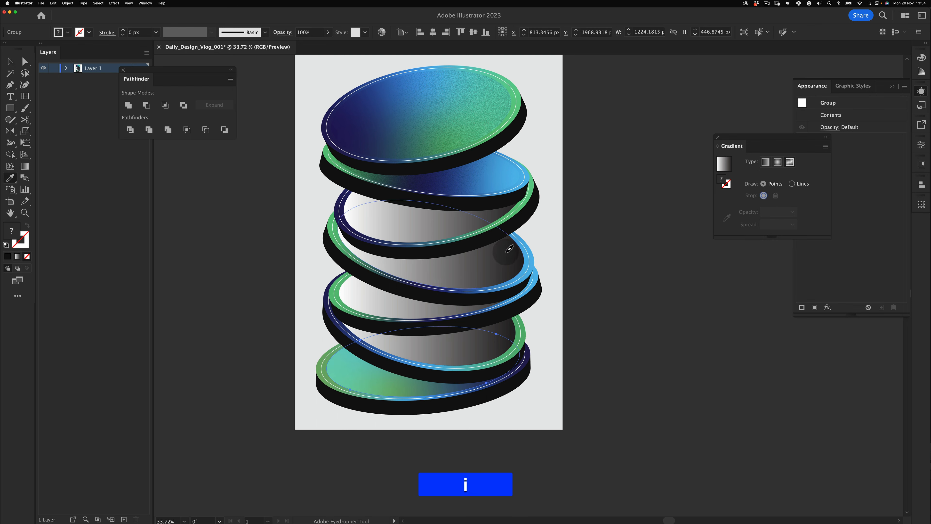
left_click(489, 256)
key("v")
left_click(249, 384)
Redraw the fourth disc's white-to-black gradient at about 137.5° so the face's right end is white.
left_click(417, 233)
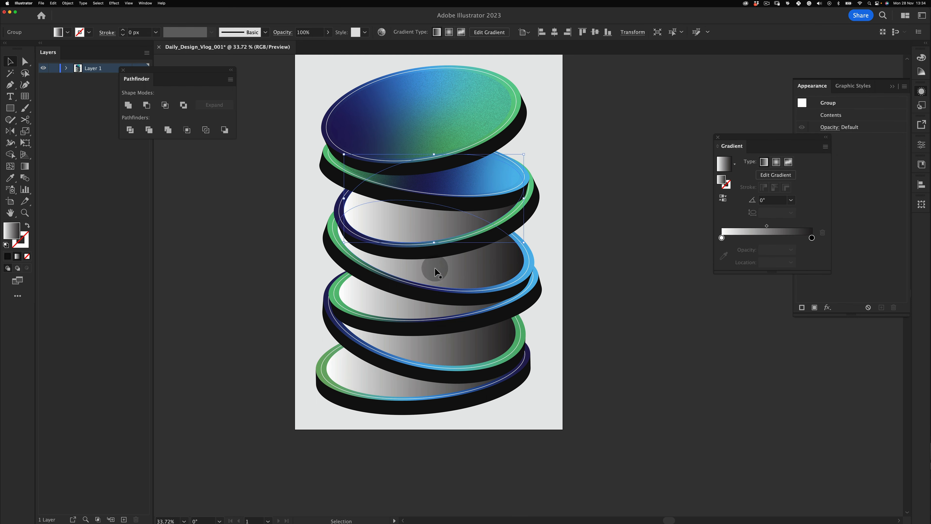
left_click(25, 166)
mouse_move(496, 304)
left_mouse_down()
mouse_move(395, 223)
mouse_move(441, 239)
mouse_move(438, 251)
left_mouse_up()
key("v")
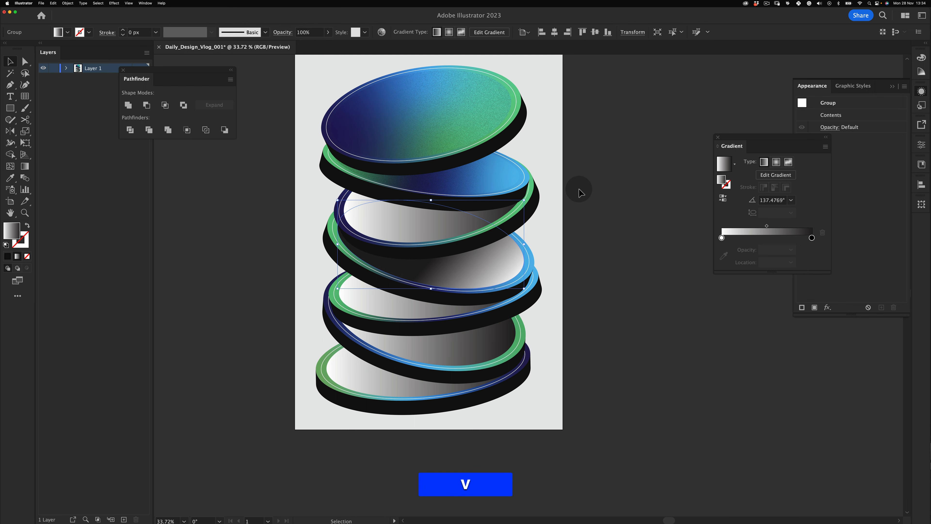
left_click(574, 202)
left_click(447, 272)
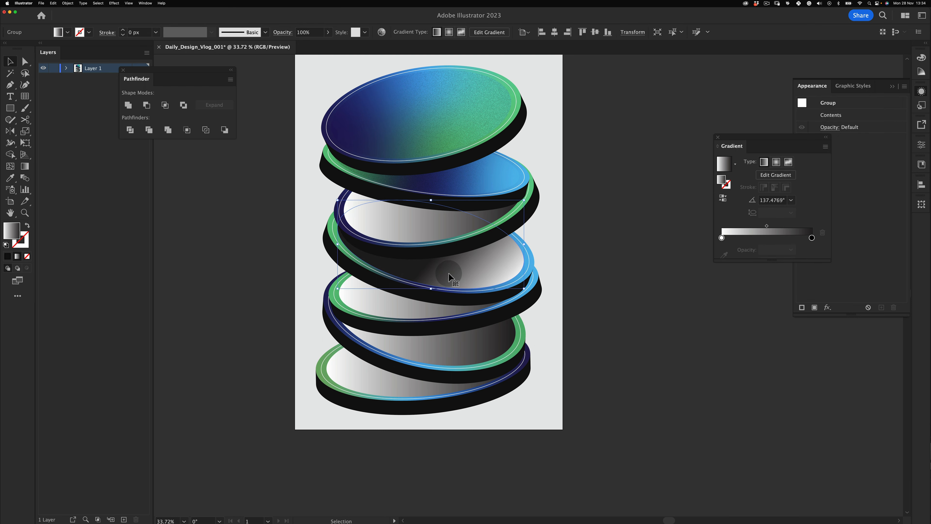
Redraw the fifth disc's white-to-black gradient at about 10.8°, starting beyond the disc's left end.
left_click(424, 312)
key("g")
mouse_move(374, 317)
left_mouse_down()
mouse_move(440, 292)
mouse_move(427, 296)
left_mouse_up()
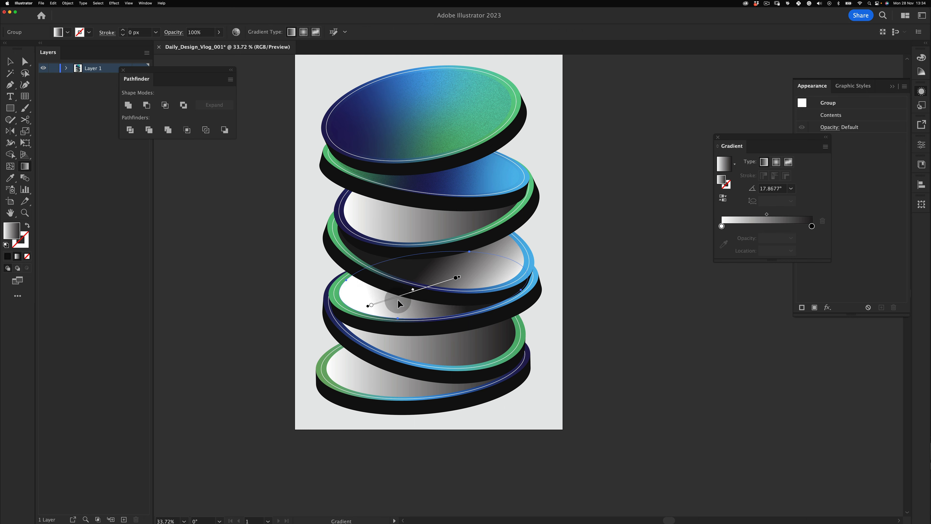
left_click_drag(290, 330, 461, 298)
key("v")
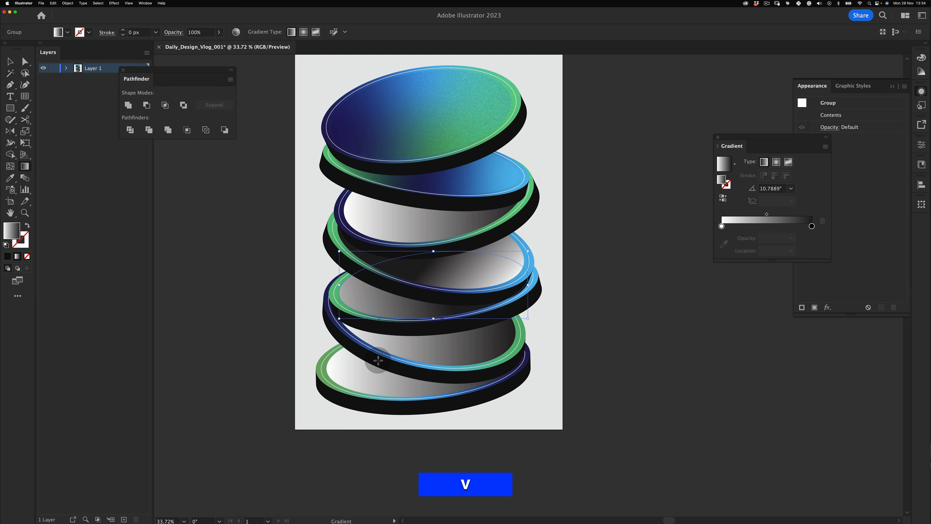
Try to redraw the sixth disc's black-and-white gradient diagonally from beyond its lower-right edge, and undo it.
key("g")
left_click_drag(554, 415, 427, 316)
key("v")
left_click(377, 382)
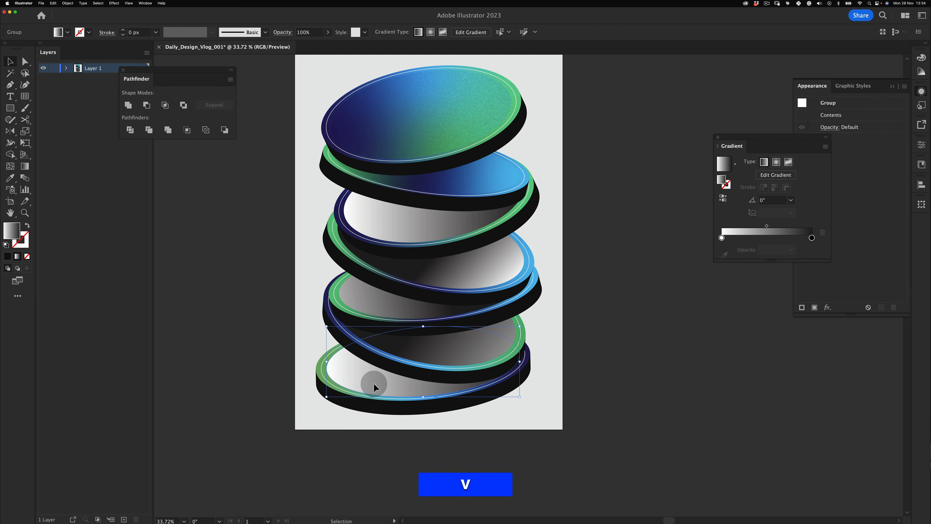
key("super+c")
key("super+z")
key("g")
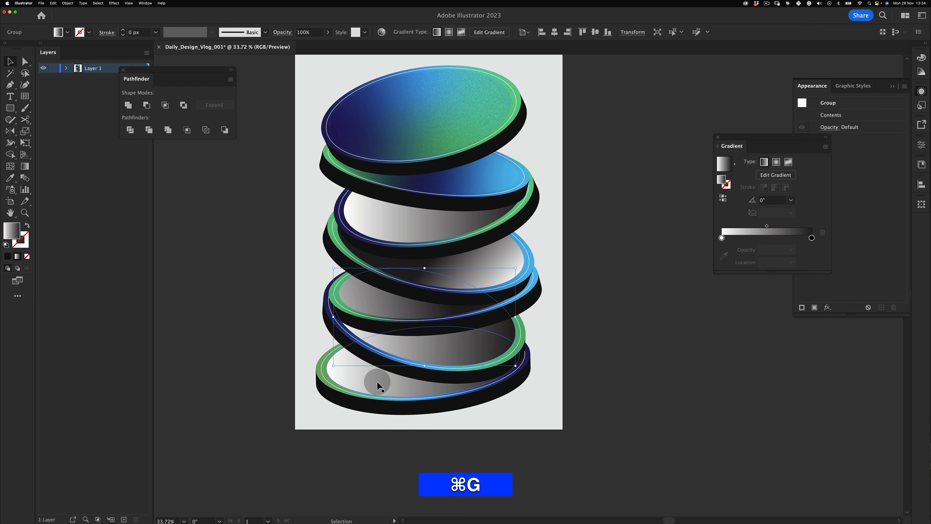
Redraw the bottom disc's white-to-black gradient at about 18.3°, starting beyond the disc's left end.
key("v")
left_click(364, 379)
key("g")
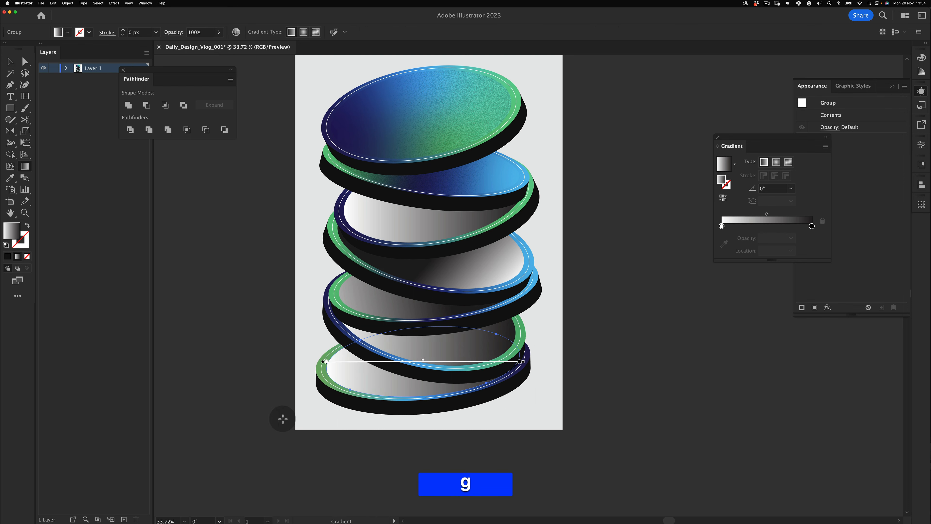
left_click_drag(264, 413, 464, 347)
key("v")
left_click(512, 290)
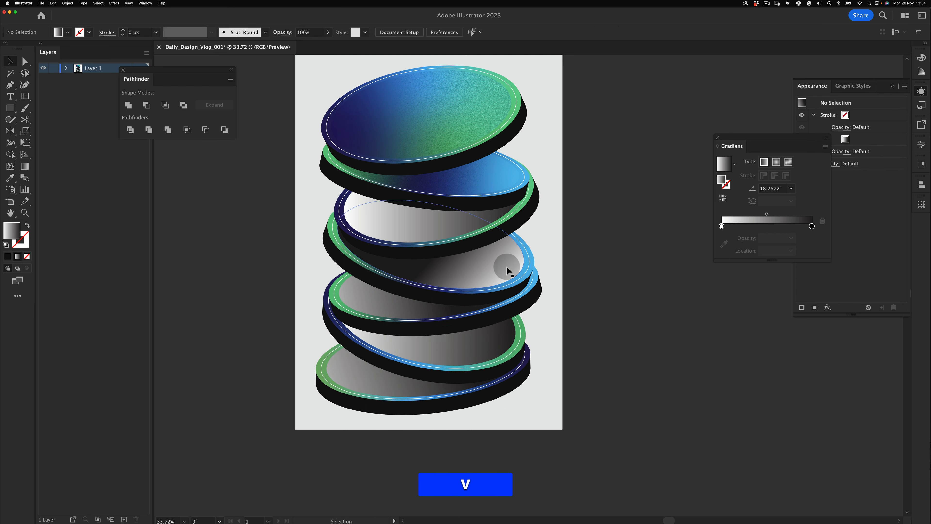
key("z")
left_click_drag(502, 267, 472, 281)
key("v")
left_click(458, 237)
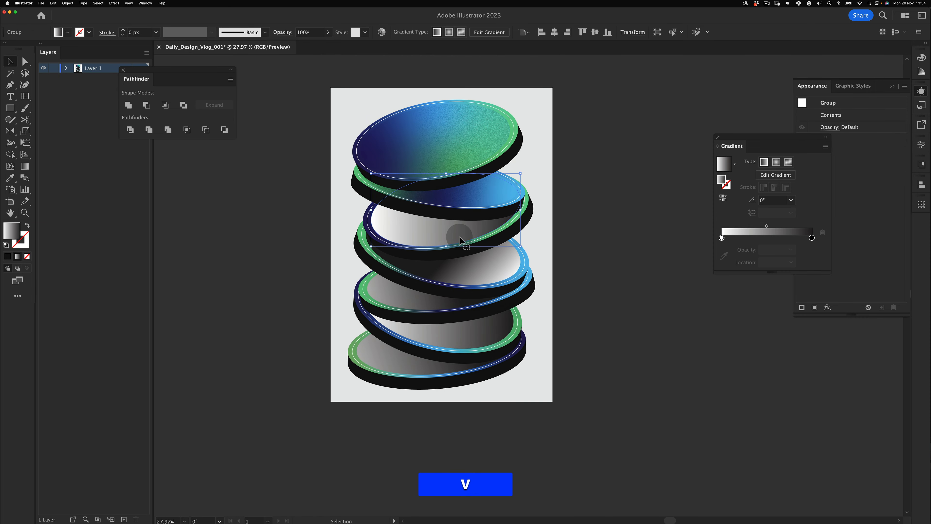
left_click(482, 272, "shift")
left_click(430, 303, "shift")
left_click(410, 360, "shift")
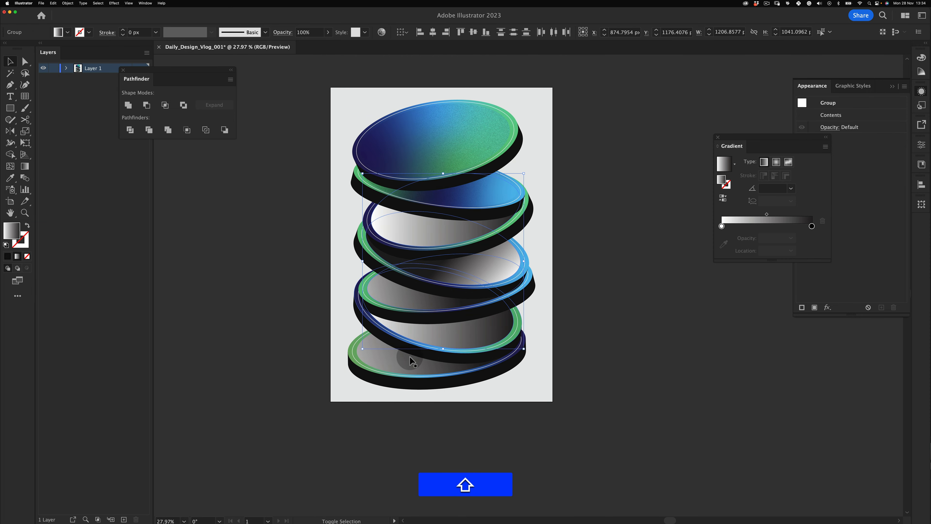
left_click(329, 403)
Redraw the fifth disc's white-to-black gradient at about 14.4° from just outside the disc's left edge.
left_click(396, 295)
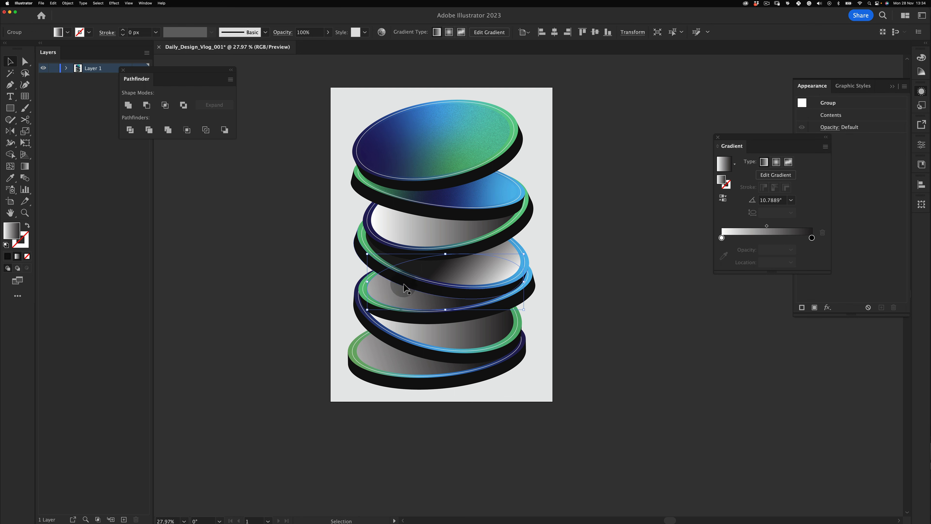
key("g")
left_click_drag(337, 314, 492, 275)
key("v")
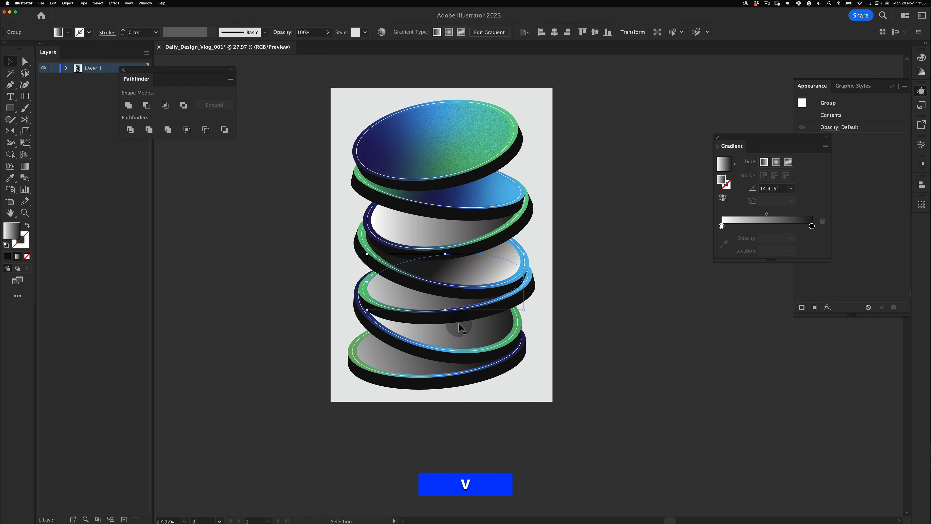
Redraw the sixth disc's gradient diagonally from beyond its lower-right edge so the face darkens toward the left.
left_click(461, 333)
key("g")
mouse_move(527, 374)
left_mouse_down()
mouse_move(427, 299)
mouse_move(450, 293)
left_mouse_up()
Redraw the bottom disc's white-to-black gradient at about 30.2° so the face's left end is white.
key("v")
key("g")
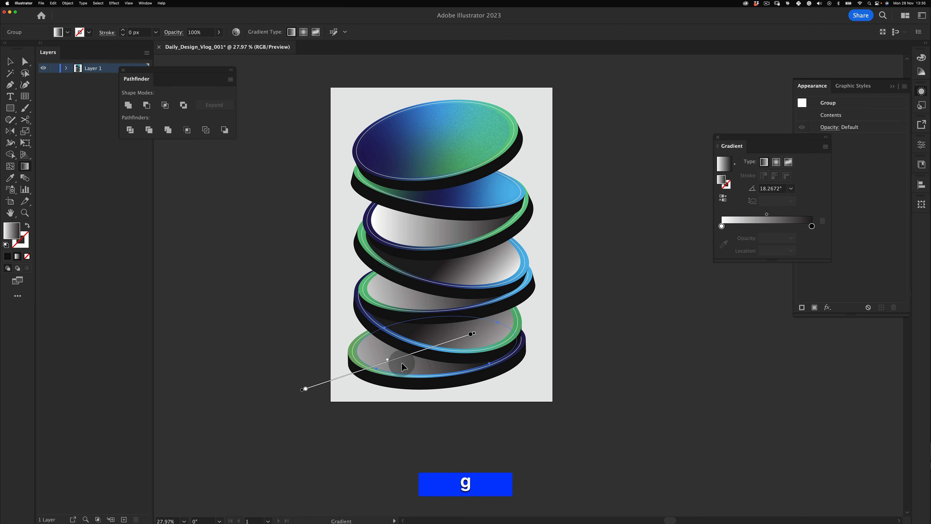
mouse_move(371, 388)
left_mouse_down()
mouse_move(440, 364)
mouse_move(461, 343)
mouse_move(445, 344)
left_mouse_up()
key("v")
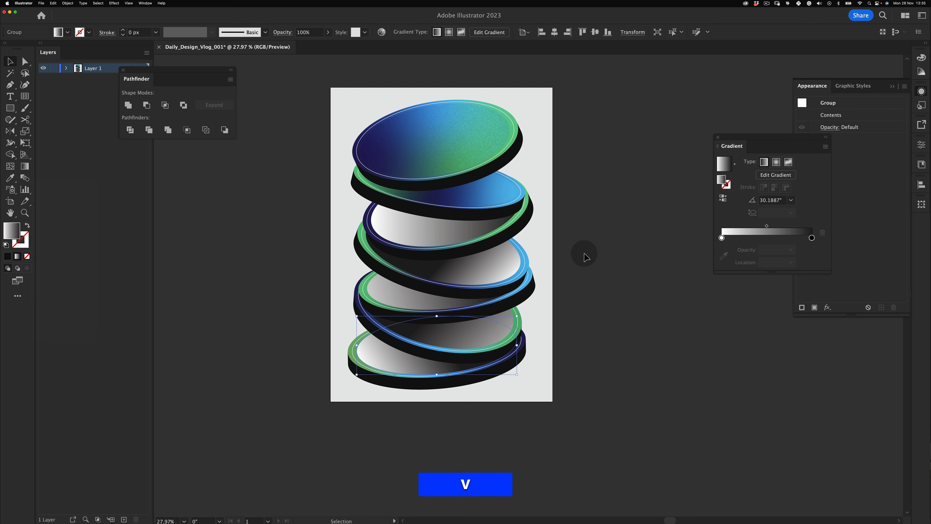
left_click(584, 253)
Apply the Grain effect with the last-used settings to the black-and-white copies on the lower five discs together.
left_click(427, 369)
left_click(450, 336, "shift")
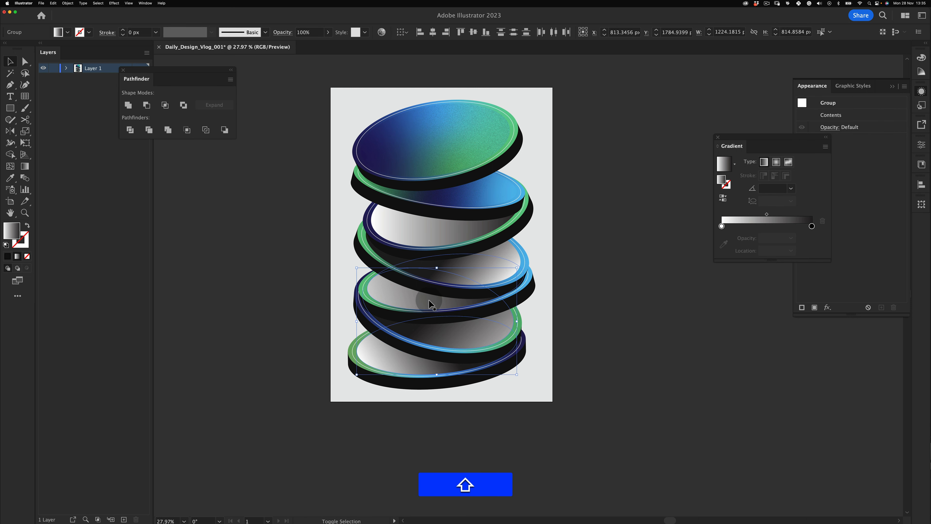
left_click(468, 269, "shift")
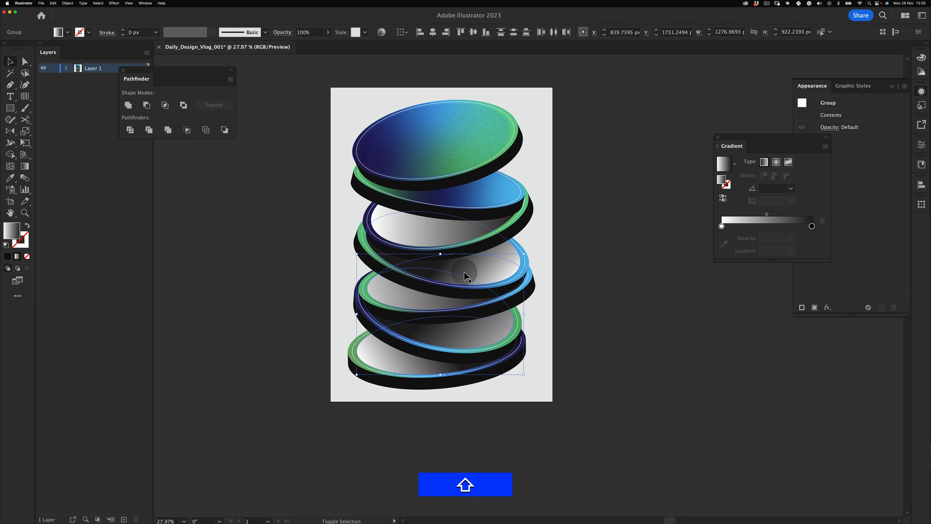
left_click(441, 235, "shift")
left_click(114, 3)
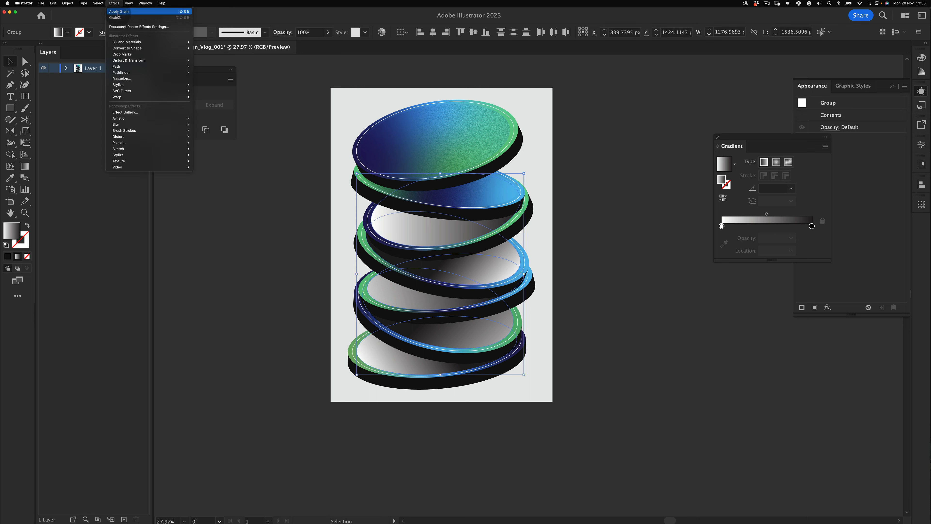
left_click(118, 12)
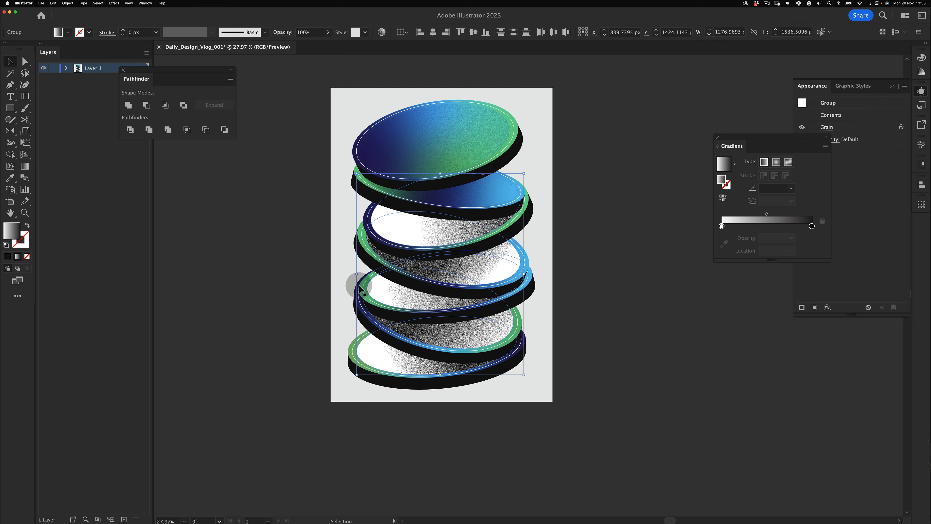
Set the opacity of the lower five discs' grain copies to 25%.
left_click(287, 33)
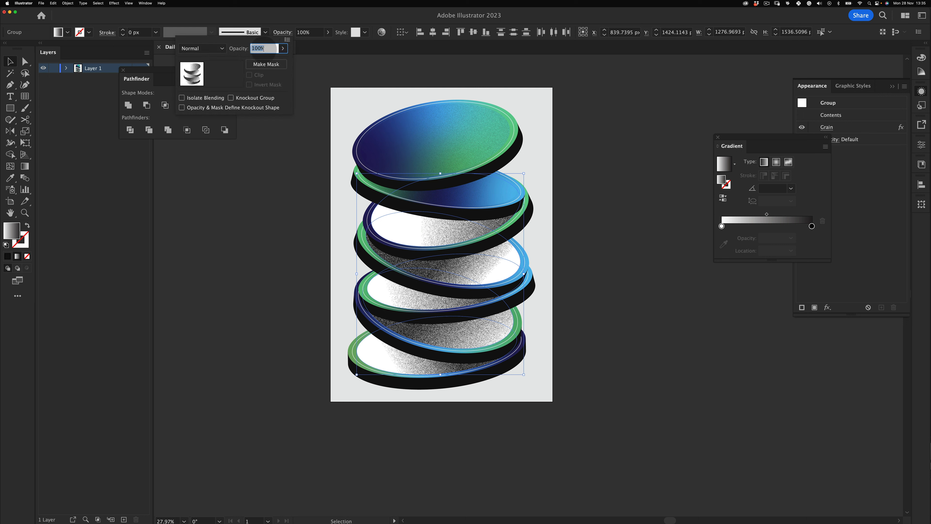
key("Tab")
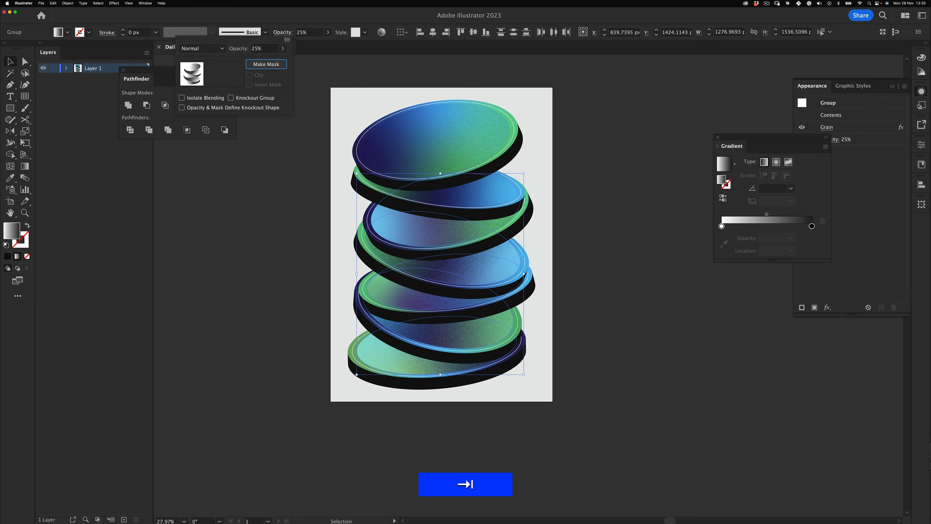
left_click(149, 179)
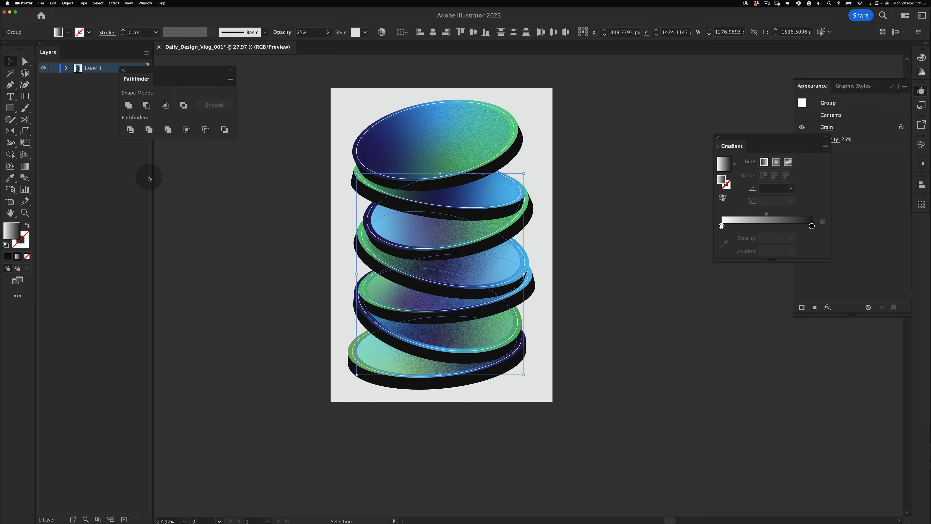
left_click(239, 265)
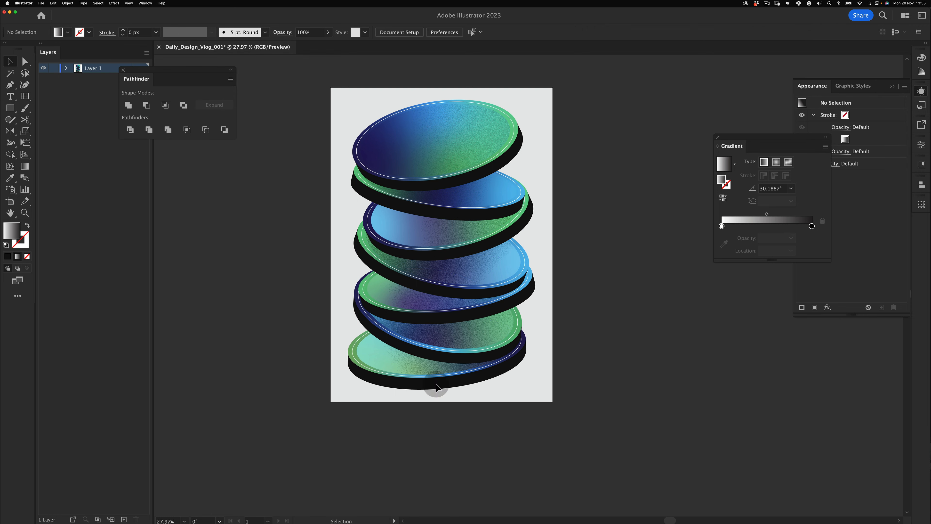
key("z")
left_click(541, 209)
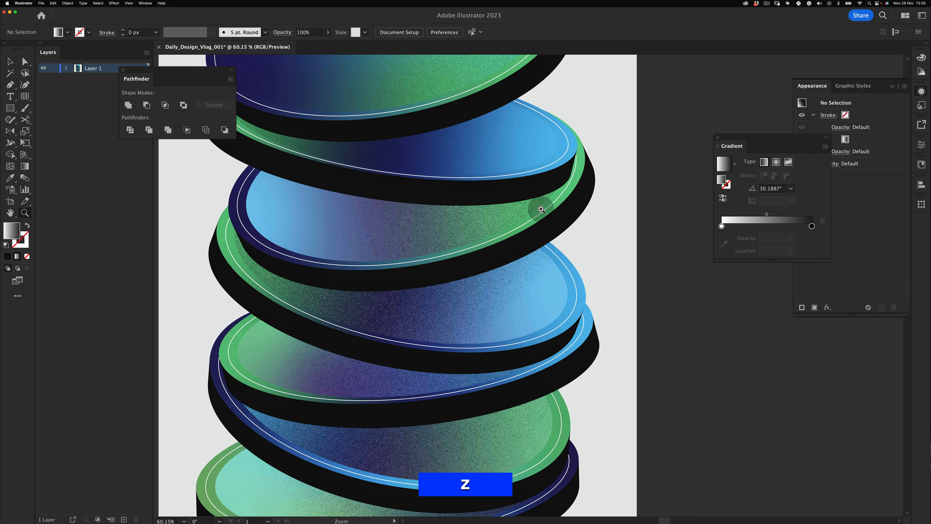
Try to redraw the third disc's black-and-white gradient diagonally at about 33.3°.
left_click_drag(480, 232, 447, 231)
key("v")
left_click(455, 232)
key("g")
left_click_drag(391, 264, 530, 170)
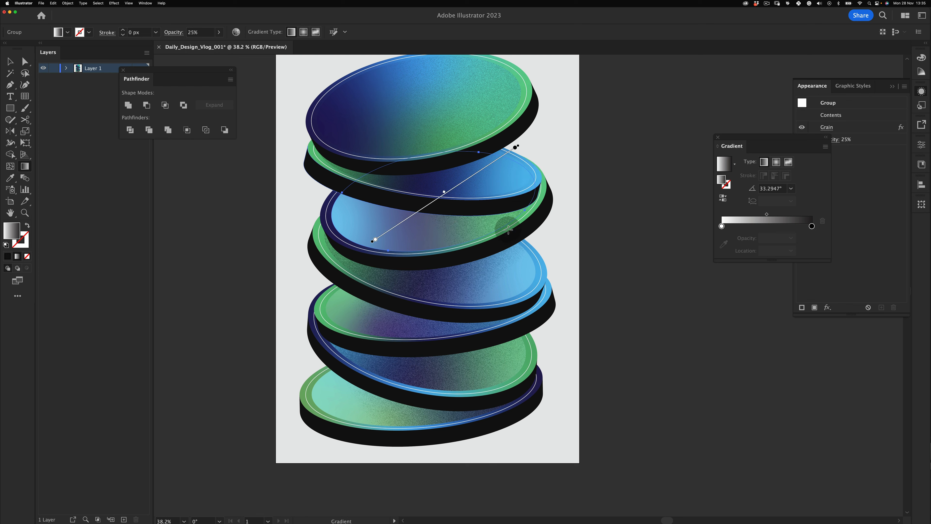
key("v")
left_click(459, 281)
key("super+z")
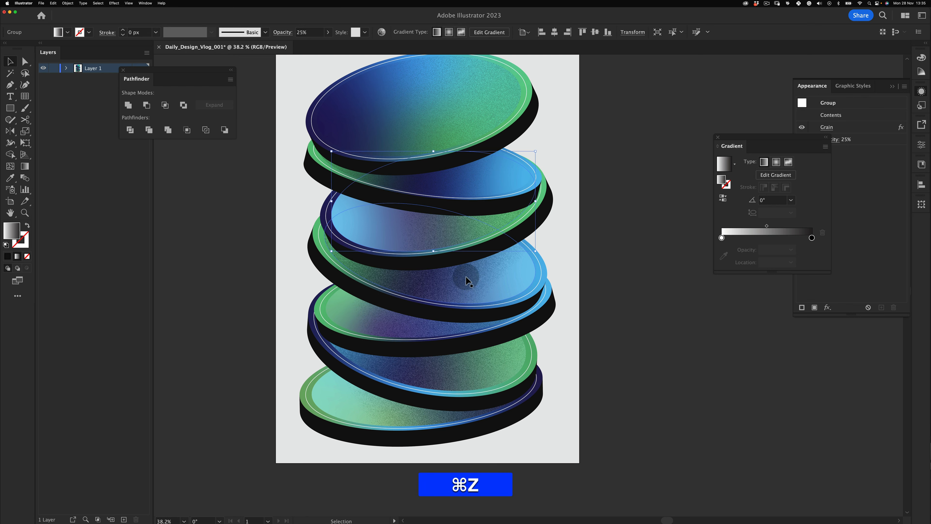
Examine the grain shading on all disc faces across the whole poster.
key("v")
left_click(618, 143)
key("z")
mouse_move(533, 205)
left_mouse_down()
mouse_move(495, 224)
mouse_move(521, 190)
left_mouse_up()
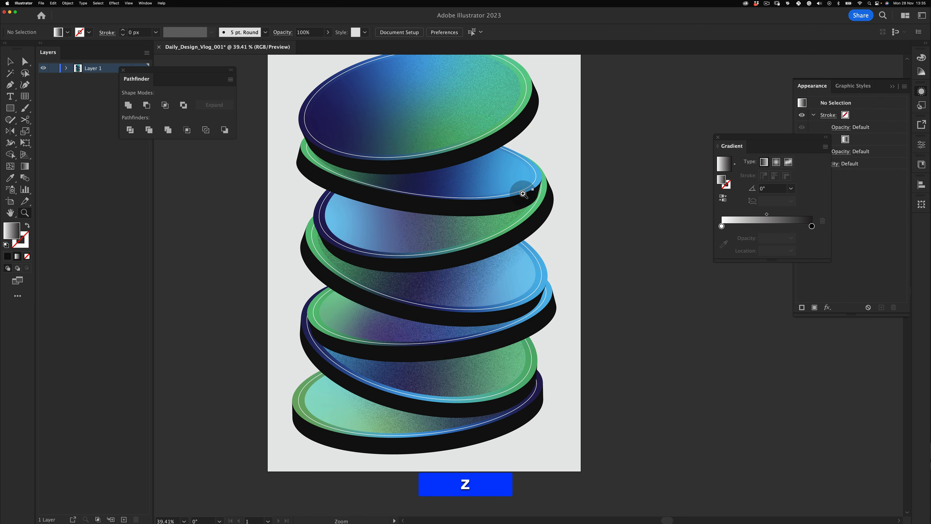
mouse_move(478, 271)
left_mouse_down()
mouse_move(449, 291)
mouse_move(467, 269)
left_mouse_up()
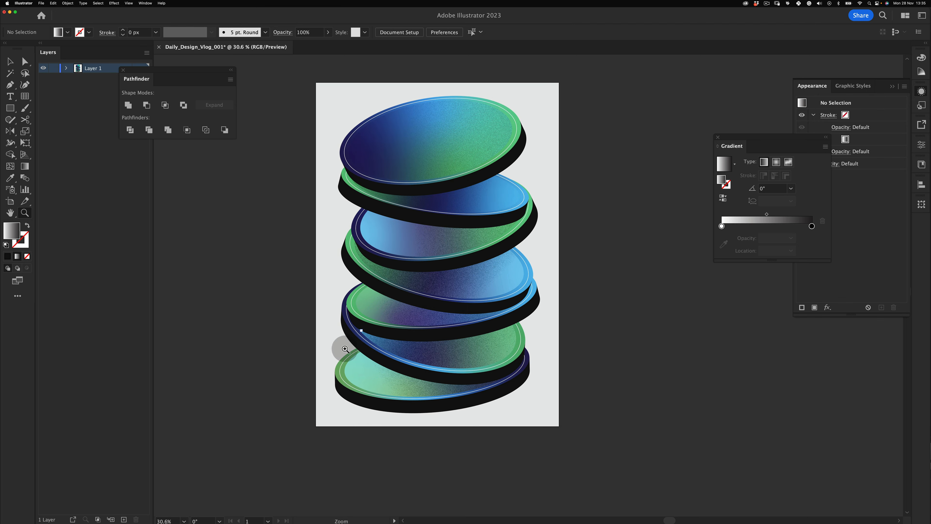
key("space")
left_click_drag(362, 443, 355, 351)
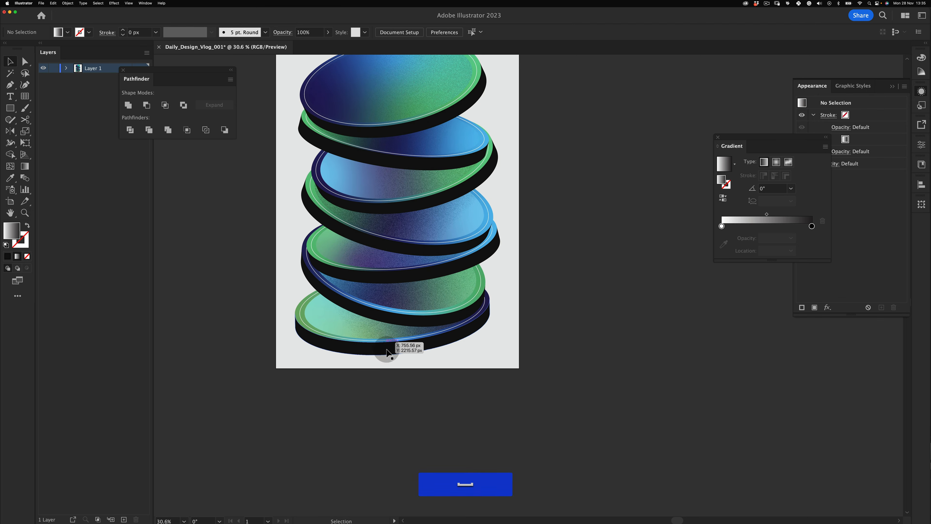
key("v")
key("space")
left_click_drag(388, 310, 412, 359)
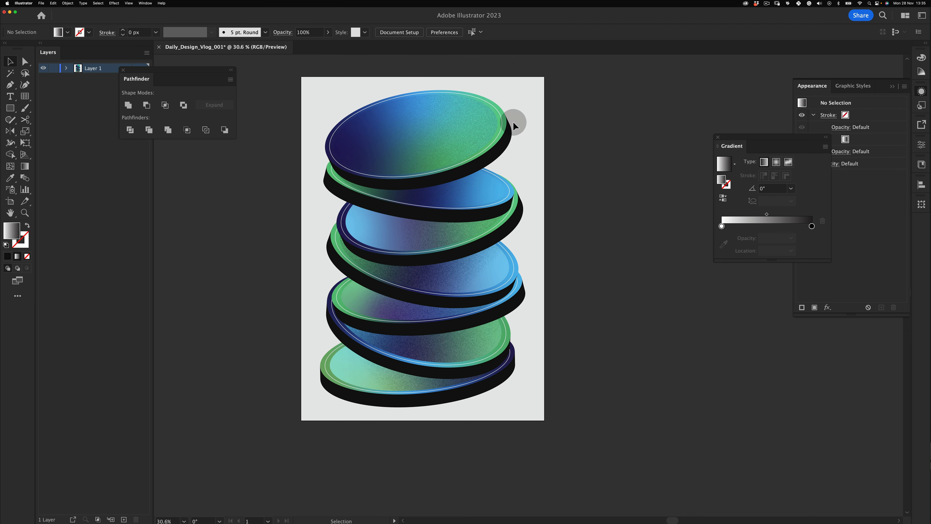
Draw a circle about 306 px in diameter on the left side of the top disc and fill it with solid black 0F0F0F.
left_click_drag(10, 107, 73, 132)
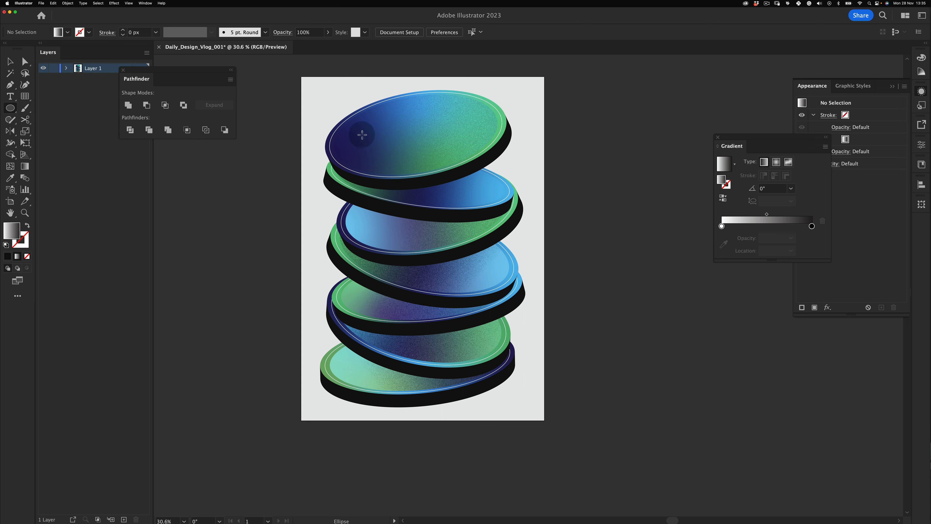
left_click_drag(350, 135, 363, 156)
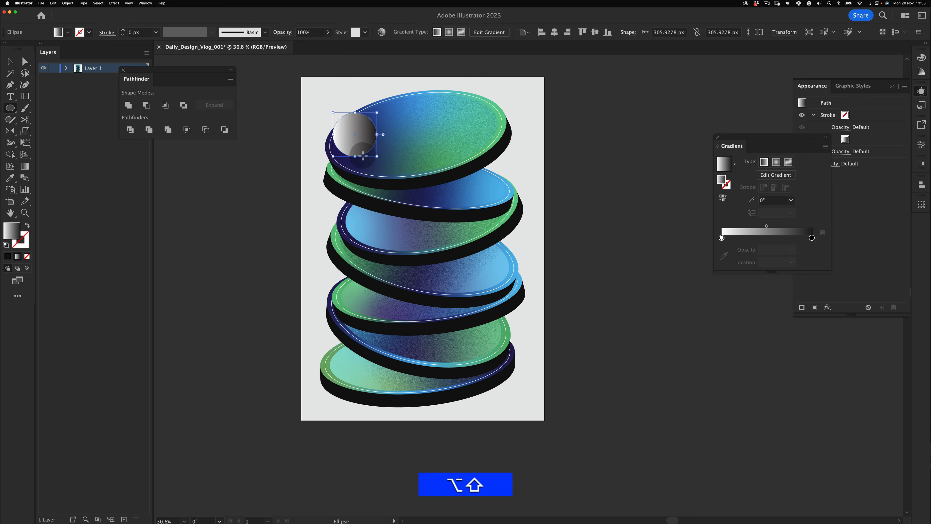
key("i")
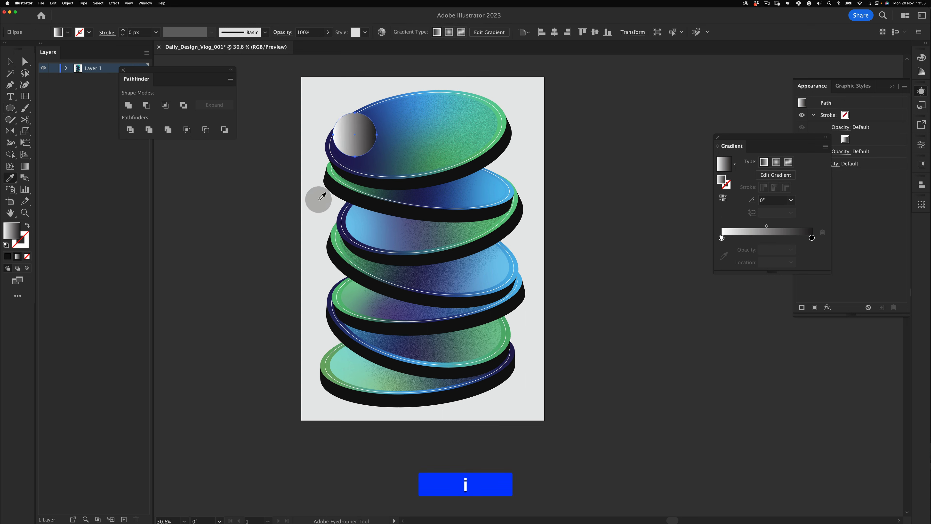
left_click(10, 256)
key("v")
left_click_drag(354, 140, 366, 146)
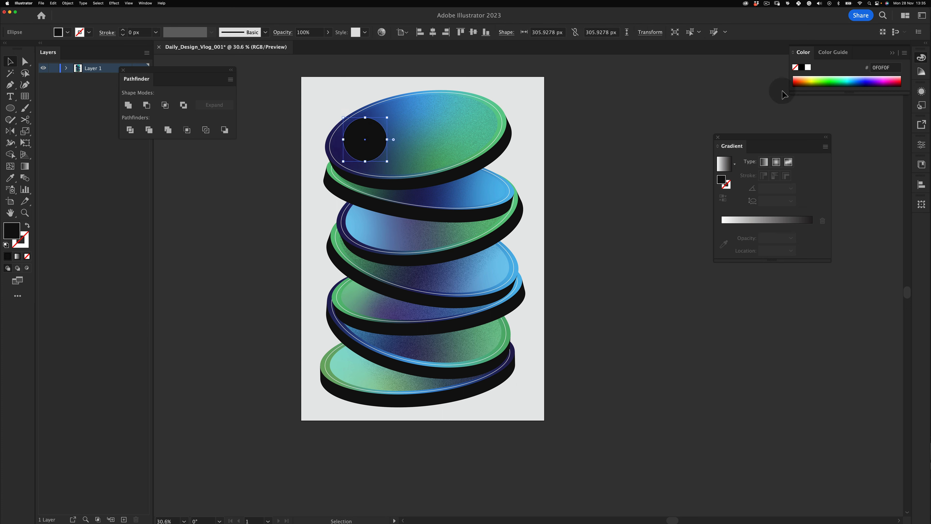
Switch the circle to a freeform point gradient with a light stop at the top, a black lower-left stop and an added lower-right stop.
left_click(18, 257)
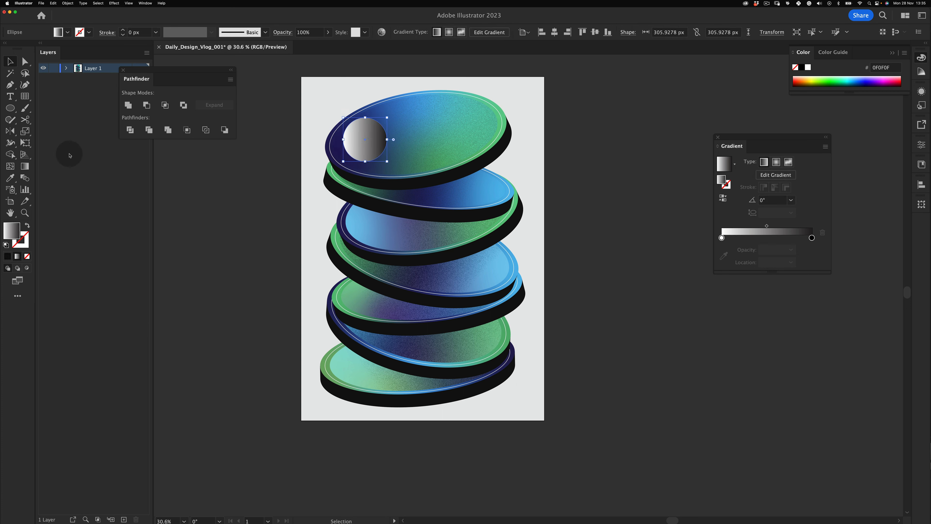
left_click(788, 162)
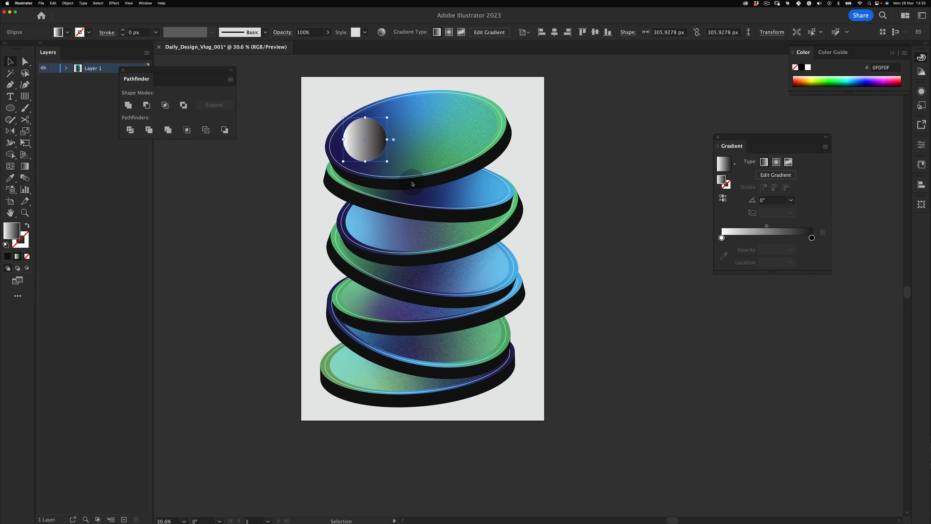
left_click_drag(373, 155, 360, 128)
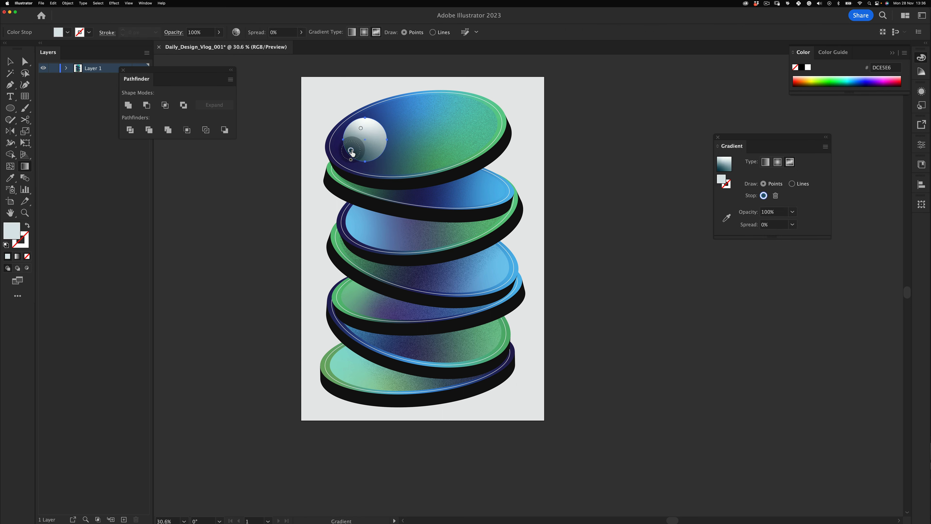
double_click(352, 150)
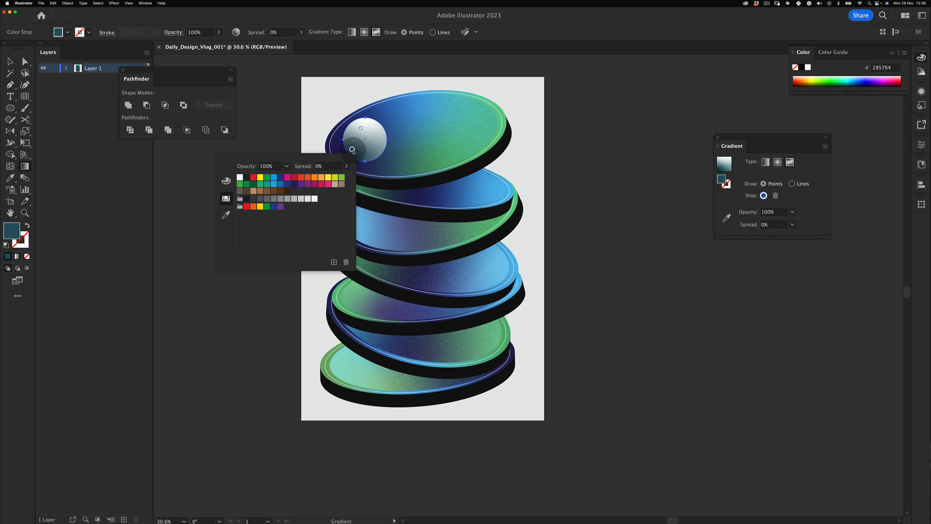
left_click(248, 201)
left_click(379, 157)
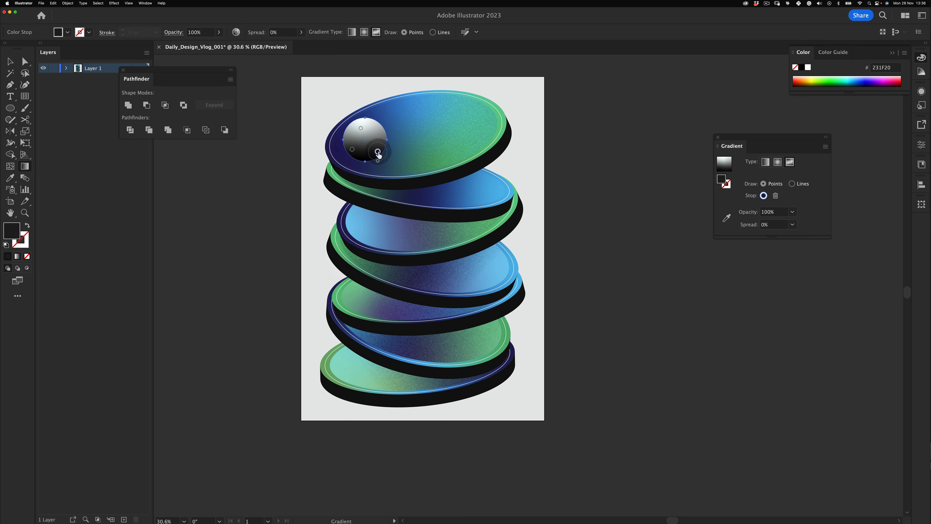
Color the circle's lower-right gradient stop dark blue 262262 and add a green stop at its upper right.
double_click(378, 153)
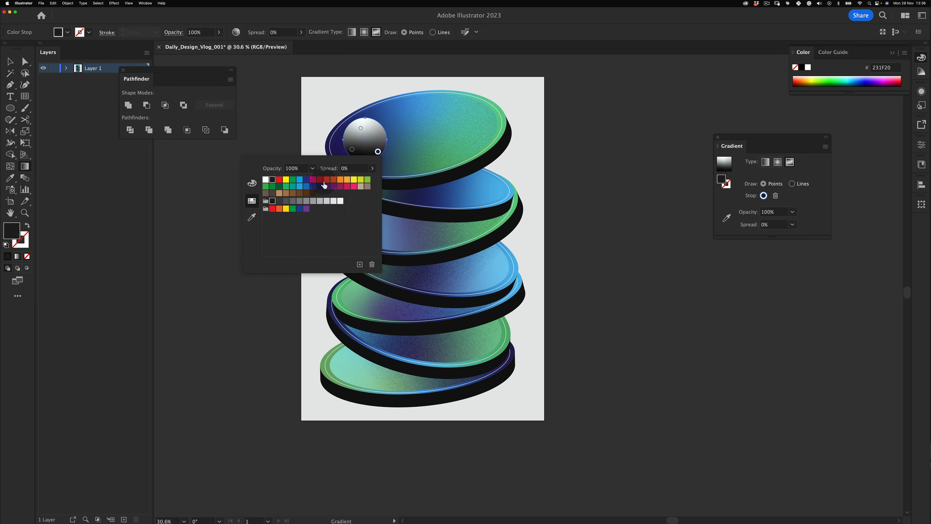
left_click(367, 135)
left_click(375, 126)
double_click(376, 127)
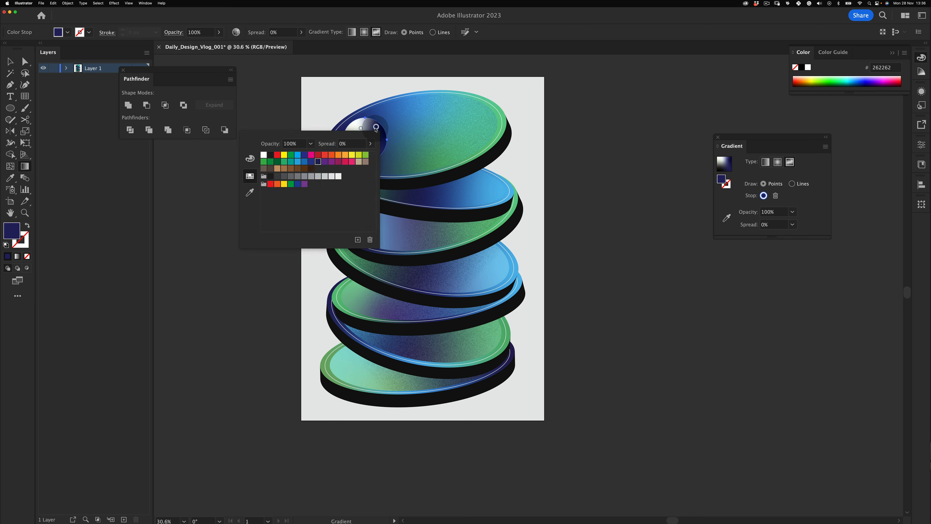
left_click(285, 165)
key("Escape")
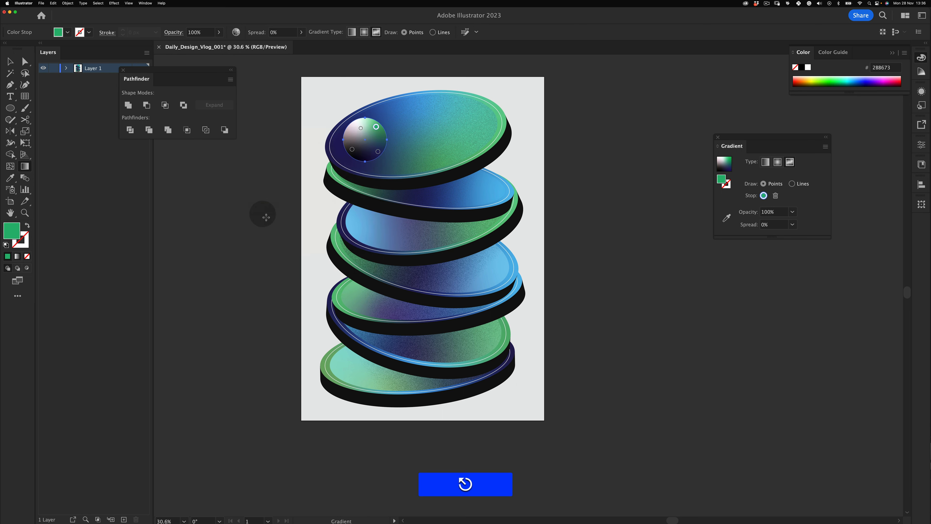
Rotate the gradient circle counterclockwise on the top disc.
key("v")
left_click_drag(413, 196, 408, 176)
key("v")
left_click(401, 173)
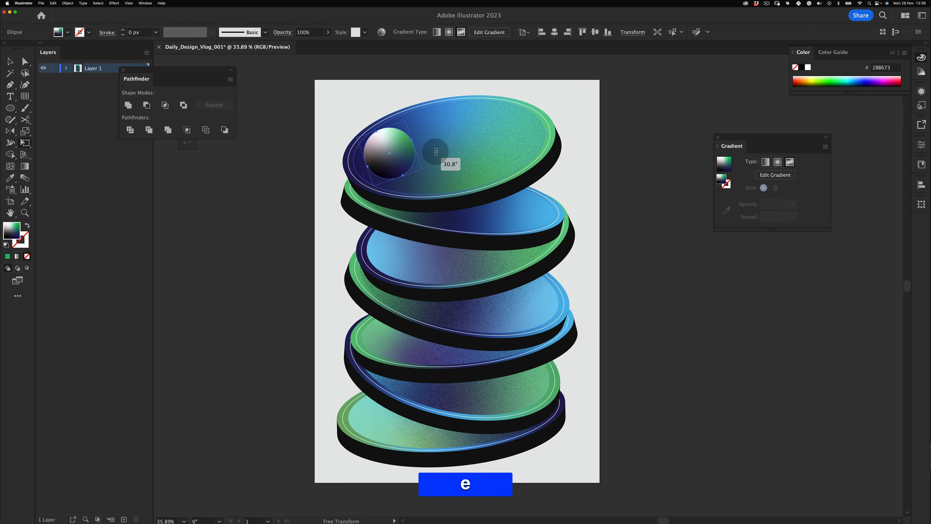
Rearrange the circle's freeform gradient stops so green sits on the left, white at the top and dark blue on the right.
key("g")
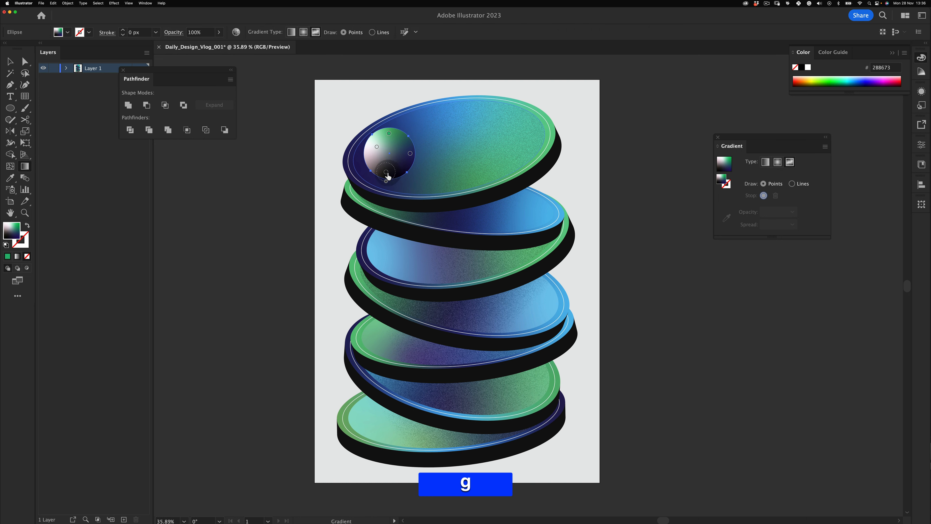
left_click_drag(386, 172, 393, 172)
left_click_drag(389, 133, 411, 151)
key("v")
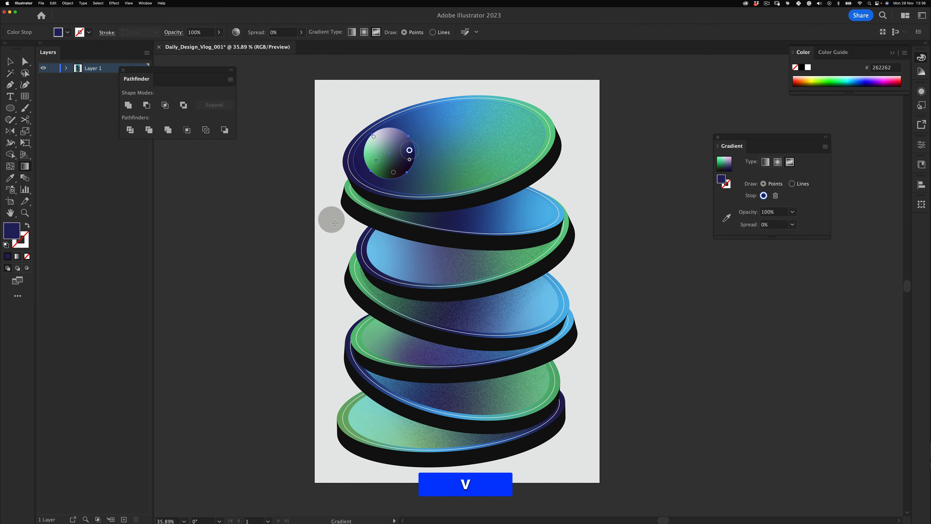
left_click(264, 301)
key("z")
left_click_drag(418, 213, 393, 209)
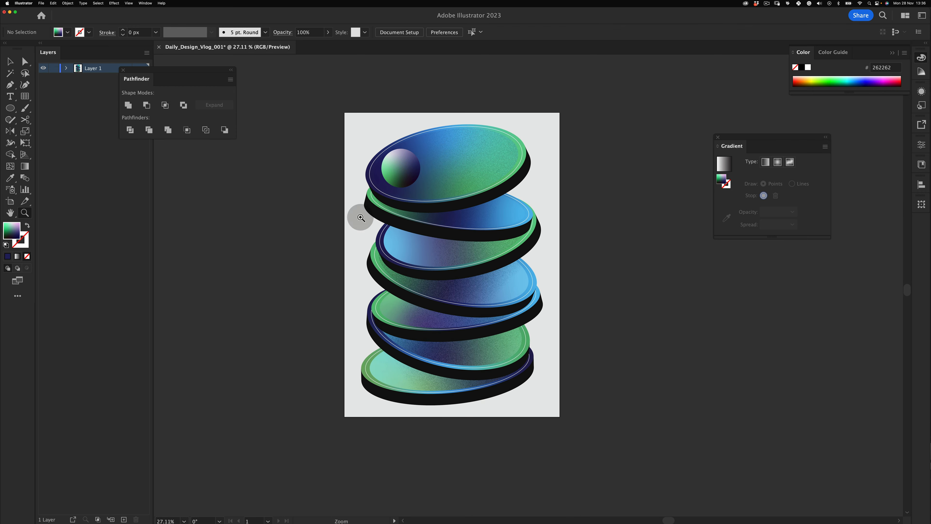
Duplicate the gradient sphere from the top disc onto the left side of the third disc.
key("v")
left_click_drag(404, 174, 402, 222)
scroll(518, 202, "up", 2)
key("v")
key("e")
key("v")
left_click(568, 198)
key("v")
left_click(581, 173)
key("v")
Adjust the third disc's sphere to a smaller size than the original, undoing the stray change.
left_click(377, 266)
key("z")
key("v")
left_click(395, 218)
key("super+z")
left_click(269, 308)
key("v")
key("v")
left_click(240, 321)
Place a small sphere copy on the second disc's right side and a large copy on the fourth disc's right side.
key("z")
left_click_drag(391, 158, 483, 190)
key("z")
key("v")
key("shift+e")
key("v")
left_click_drag(501, 233, 499, 235)
left_click(580, 186)
Scale down the large sphere on the fourth disc's right side to roughly the size of the top disc's sphere.
key("z")
left_click_drag(580, 185, 582, 164)
key("v")
left_click(506, 207)
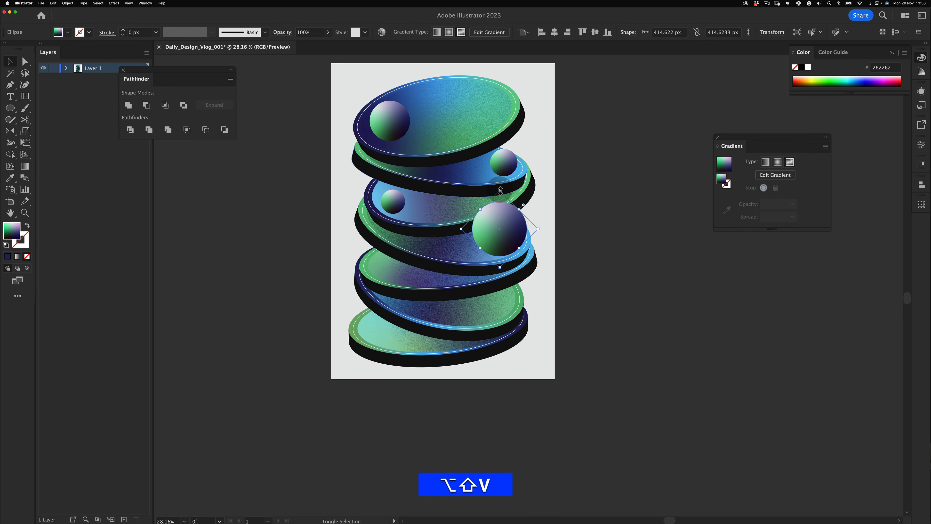
left_click_drag(500, 190, 519, 233)
key("z")
key("v")
key("z")
left_click_drag(558, 200, 541, 205)
key("v")
left_click(597, 173)
Duplicate the second disc's sphere onto the left side of the fifth disc.
left_click_drag(586, 173, 538, 188)
key("z")
left_click_drag(407, 245, 433, 244)
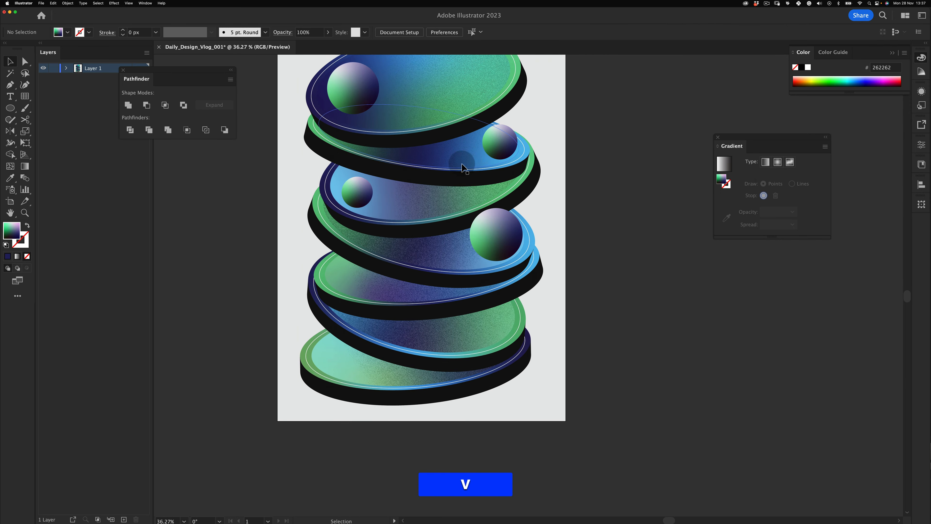
key("v")
left_click_drag(493, 146, 345, 273)
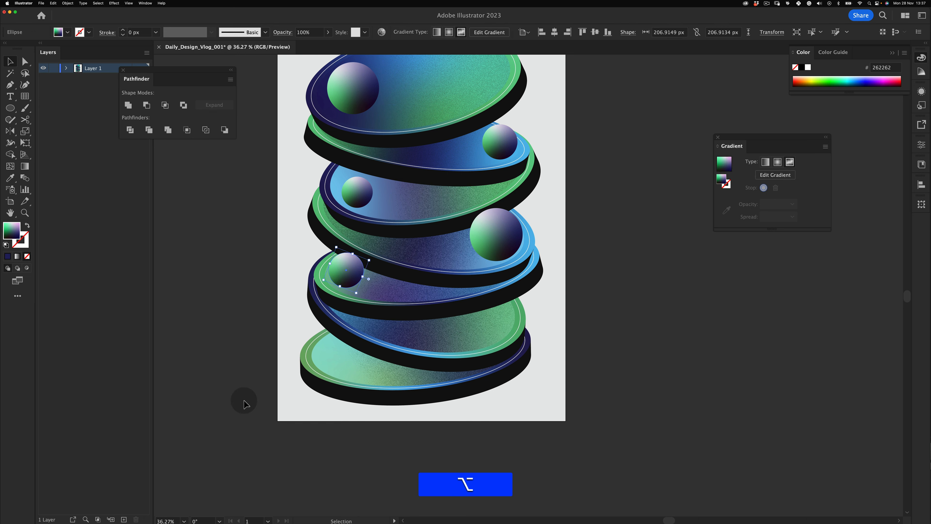
Shrink the fifth disc's sphere to about 126 px and enlarge the third disc's sphere.
left_click_drag(359, 196, 388, 179)
left_click(249, 352)
left_click(257, 401)
key("v")
key("z")
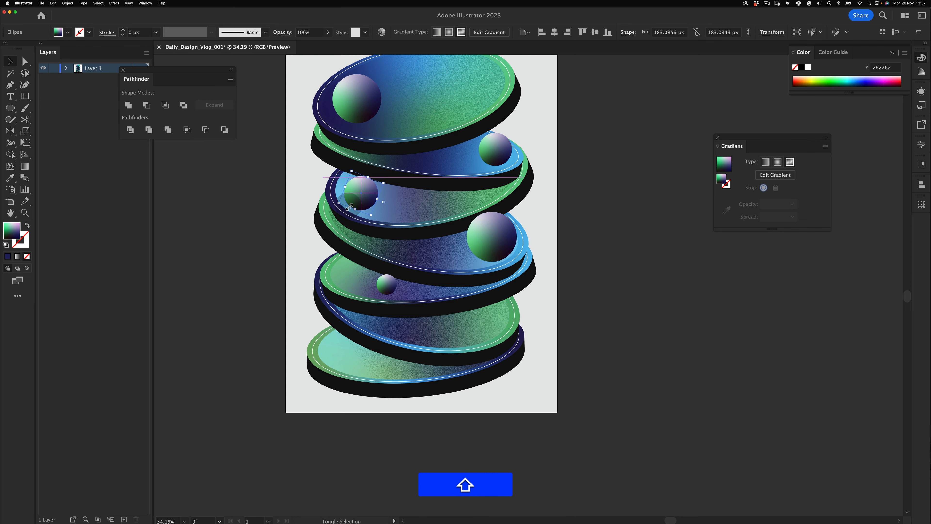
Scale the third disc's sphere down to about 143 px and shift it slightly left.
left_click(240, 314)
key("v")
key("z")
left_click_drag(424, 216, 393, 201)
key("v")
left_click_drag(391, 268, 390, 269)
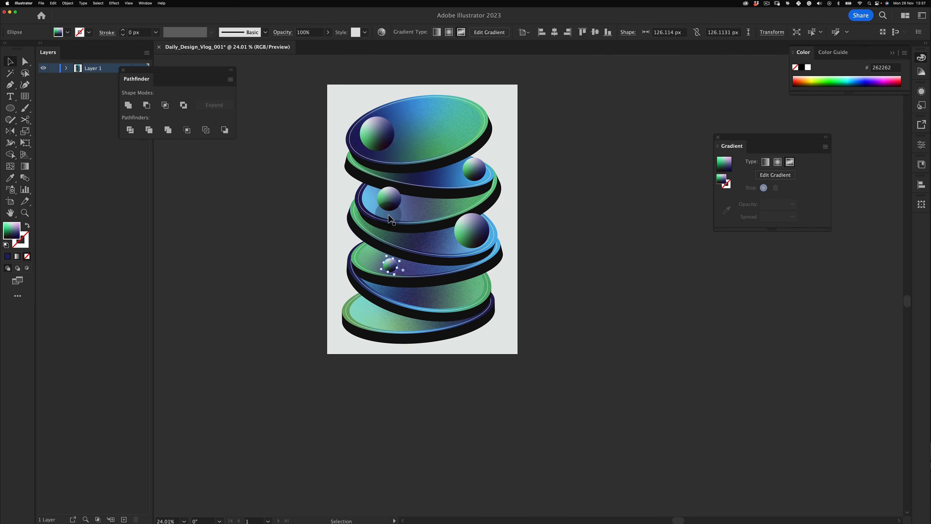
mouse_move(391, 201)
left_mouse_down()
mouse_move(399, 198)
mouse_move(389, 201)
left_mouse_up()
key("v")
left_click(291, 294)
key("v")
left_click(302, 328)
Duplicate the second disc's sphere onto the sixth disc's right side and the third disc's sphere onto the bottom disc.
left_click_drag(474, 171, 450, 296)
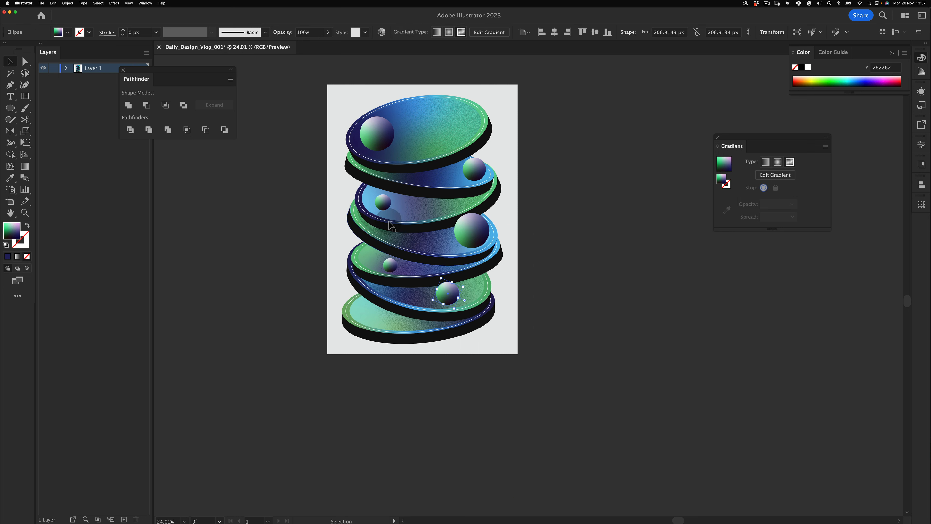
left_click_drag(384, 208, 438, 298)
key("z")
key("v")
left_click(350, 364)
Move the third disc's sphere to the disc's upper-left edge and the second disc's sphere left toward the top disc's lower rim.
mouse_move(396, 234)
left_mouse_down()
mouse_move(450, 228)
mouse_move(426, 231)
mouse_move(434, 236)
mouse_move(391, 219)
left_mouse_up()
left_click_drag(533, 176, 552, 256)
key("space")
key("v")
left_click(551, 125)
left_click_drag(530, 141, 476, 143)
left_click_drag(385, 198, 369, 180)
Move the large sphere from the top disc's left side to its upper-right edge.
key("space")
left_click_drag(464, 149, 480, 231)
key("v")
left_click_drag(398, 168, 535, 130)
key("v")
left_click(640, 98)
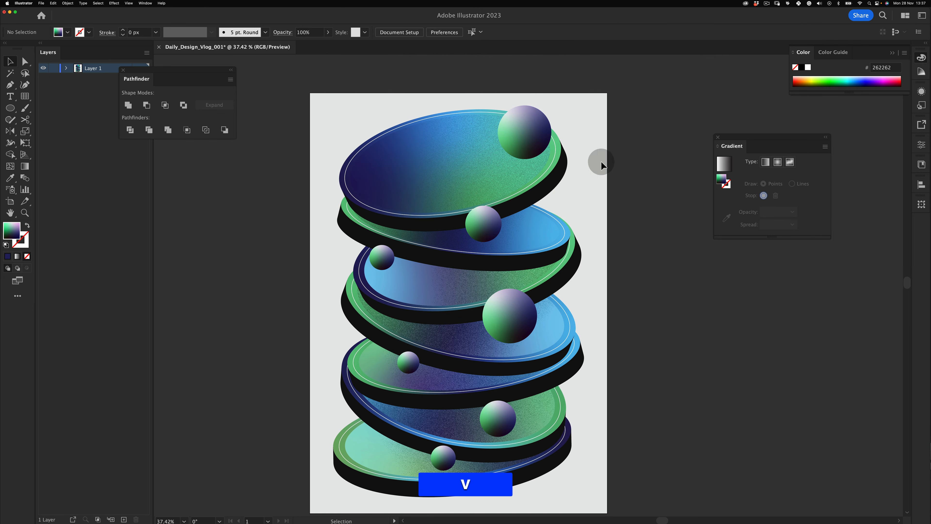
Send the second disc's sphere behind the top disc and nudge it down and to the right.
key("z")
mouse_move(516, 178)
left_mouse_down()
mouse_move(494, 177)
mouse_move(517, 177)
left_mouse_up()
key("v")
left_click(494, 227)
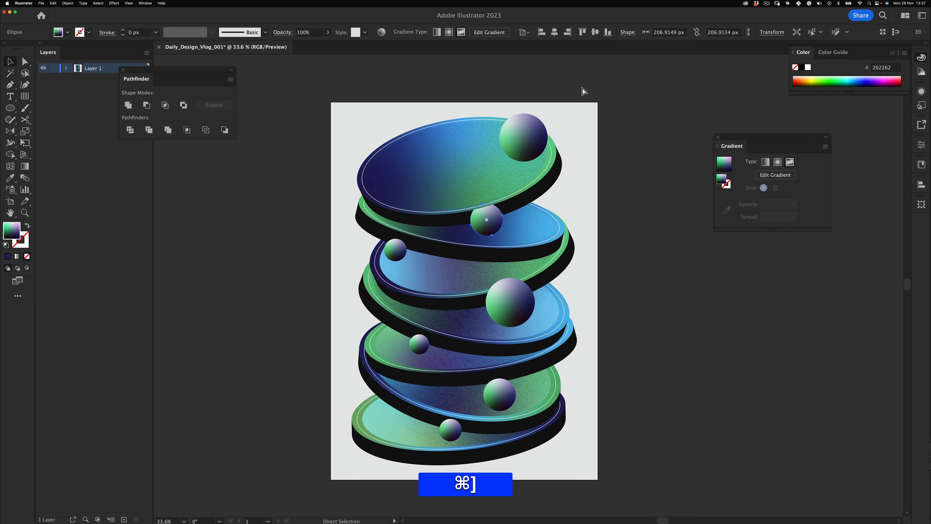
left_click(609, 131)
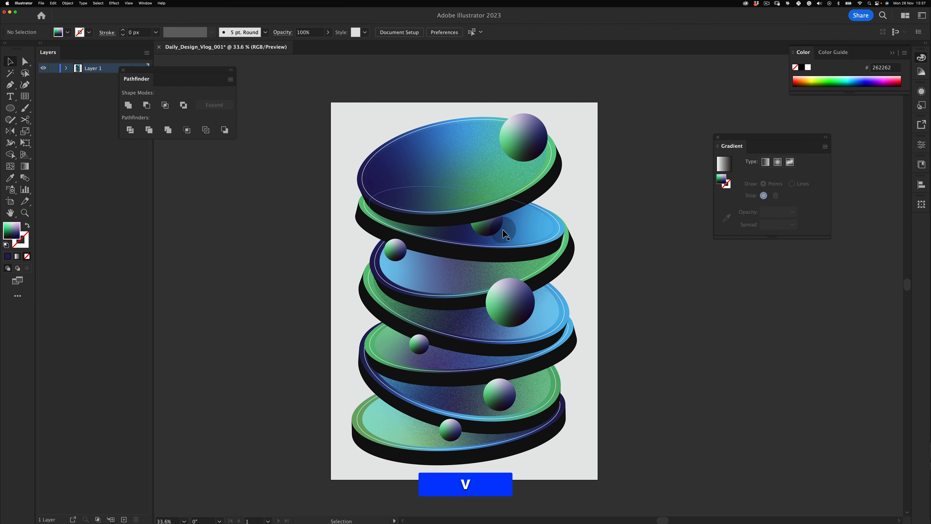
left_click_drag(496, 224, 512, 234)
left_click(584, 189)
key("v")
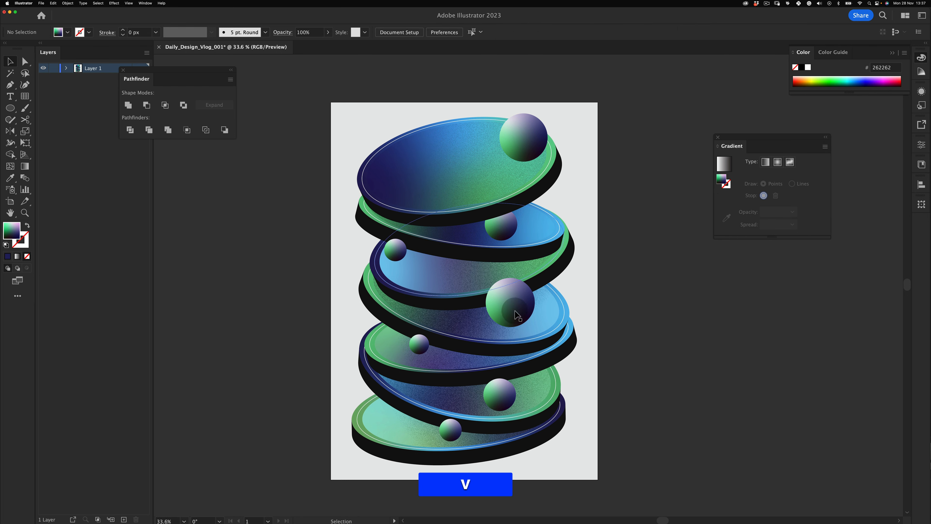
Enlarge the third disc's sphere to about 177 px and tuck it behind the second disc.
left_click(403, 251)
key("z")
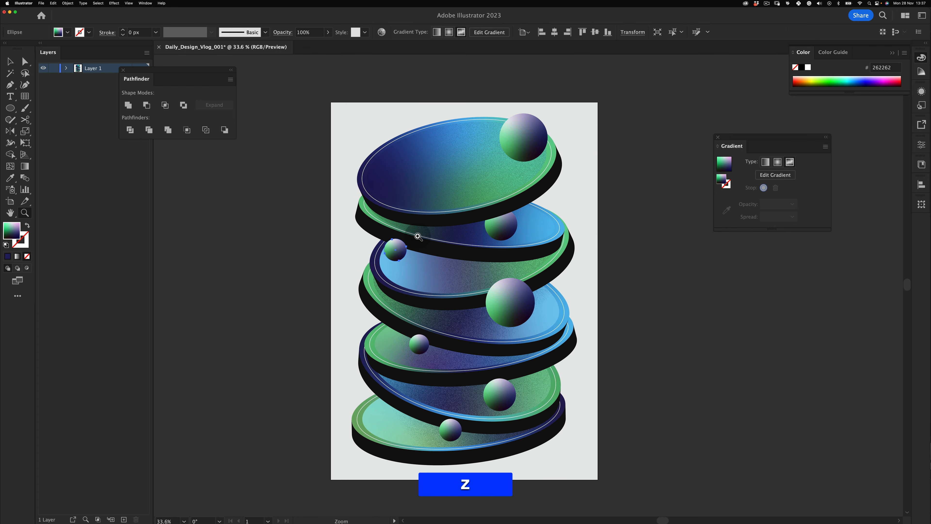
left_click_drag(447, 258, 440, 220)
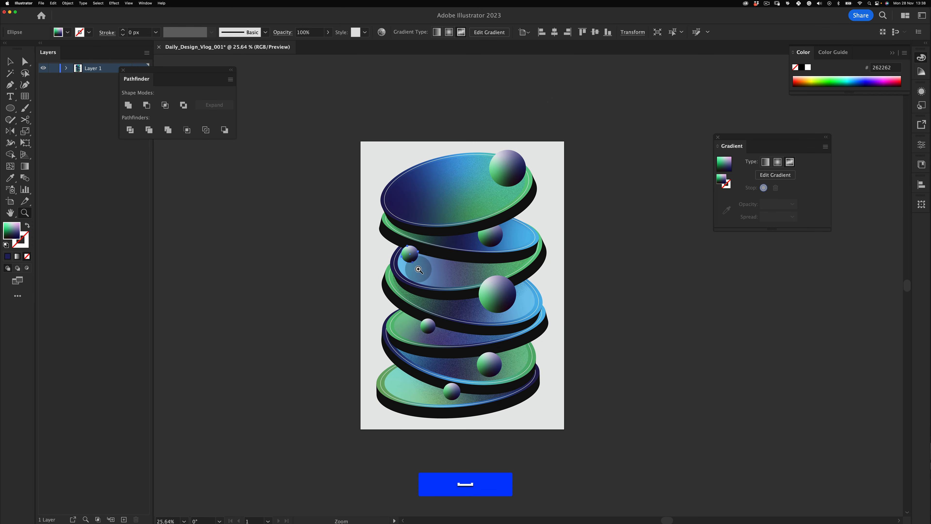
key("z")
left_click_drag(418, 269, 429, 266)
key("v")
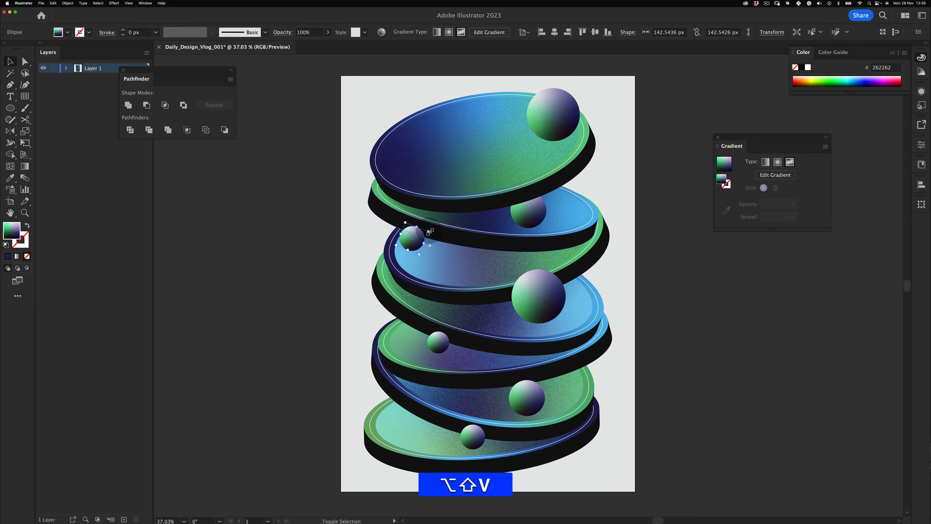
left_click_drag(430, 231, 439, 237)
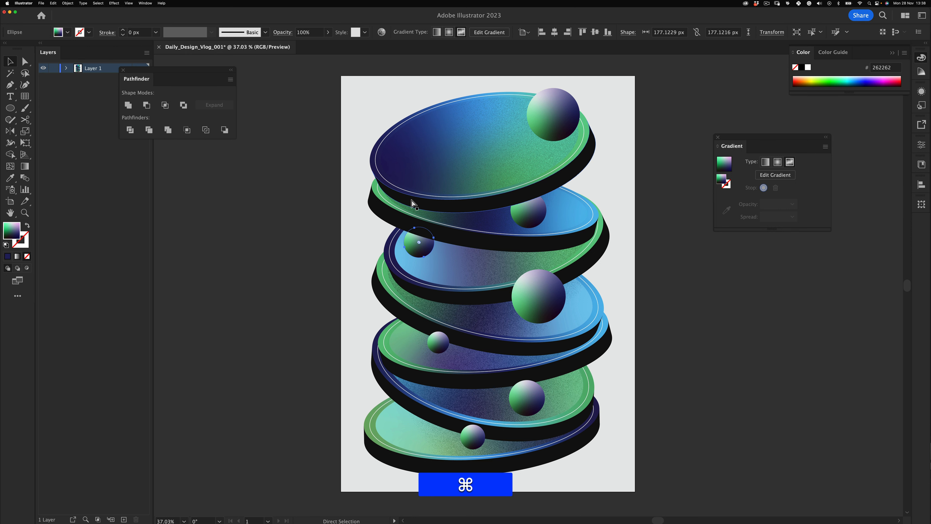
key("super+v")
left_click(189, 354)
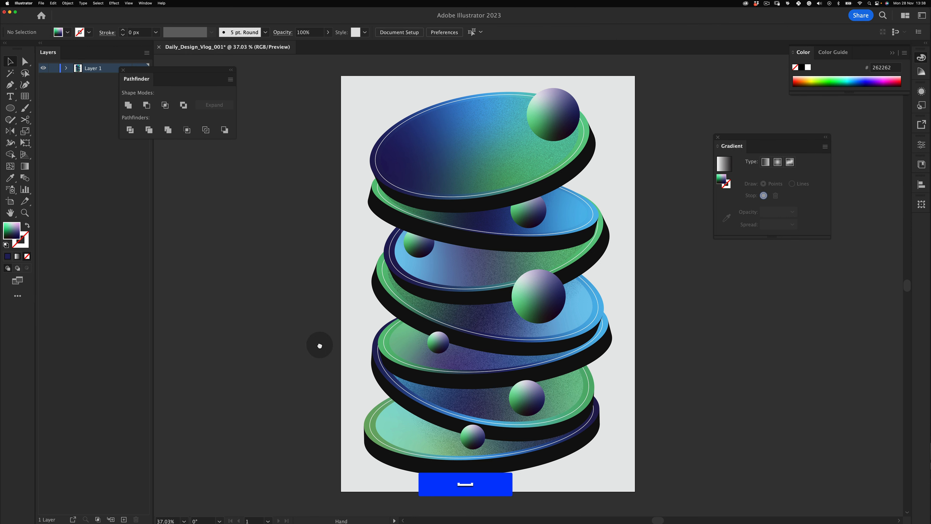
Send the fourth disc's large sphere behind the third disc.
left_click_drag(320, 344, 268, 285)
left_click(496, 244)
key("super+bracketleft")
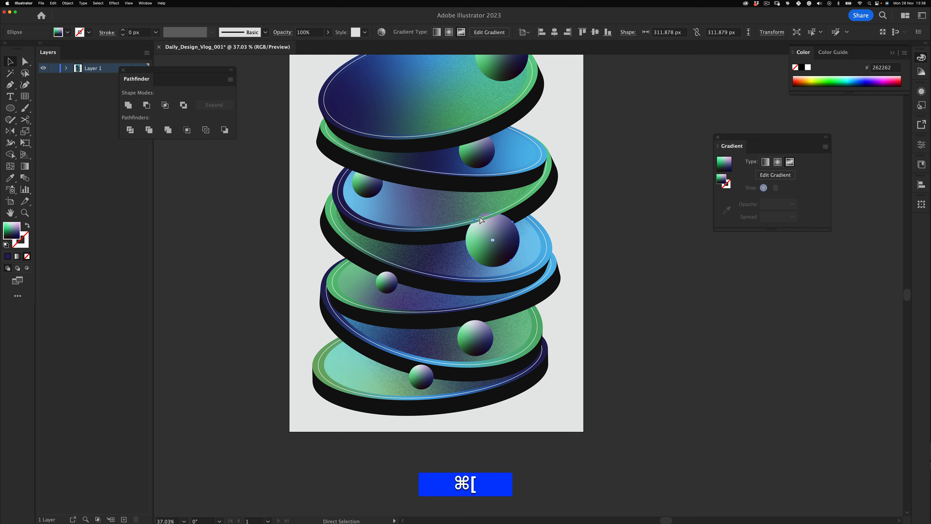
key("super+bracketright")
key("v")
left_click(561, 183)
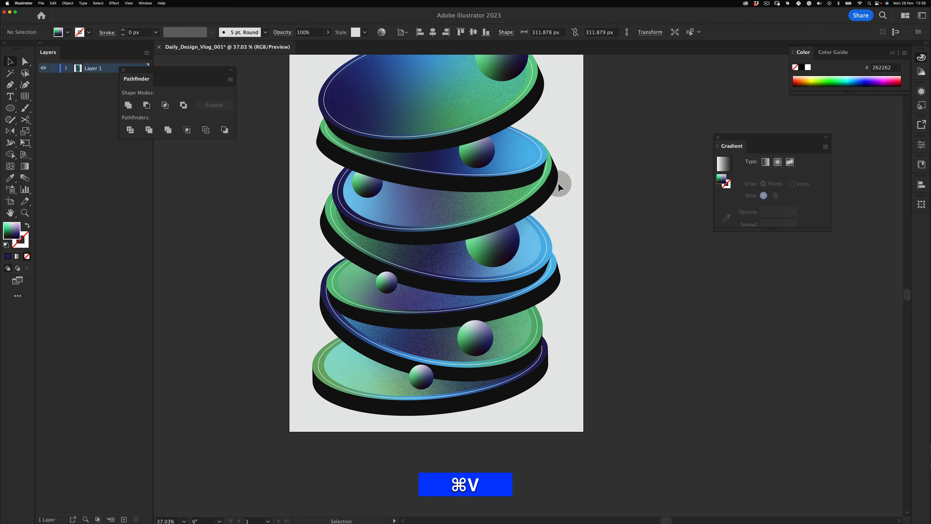
Move the fifth disc's small sphere slightly left and layer it behind the fourth disc.
left_click(381, 285)
key("super+bracketleft")
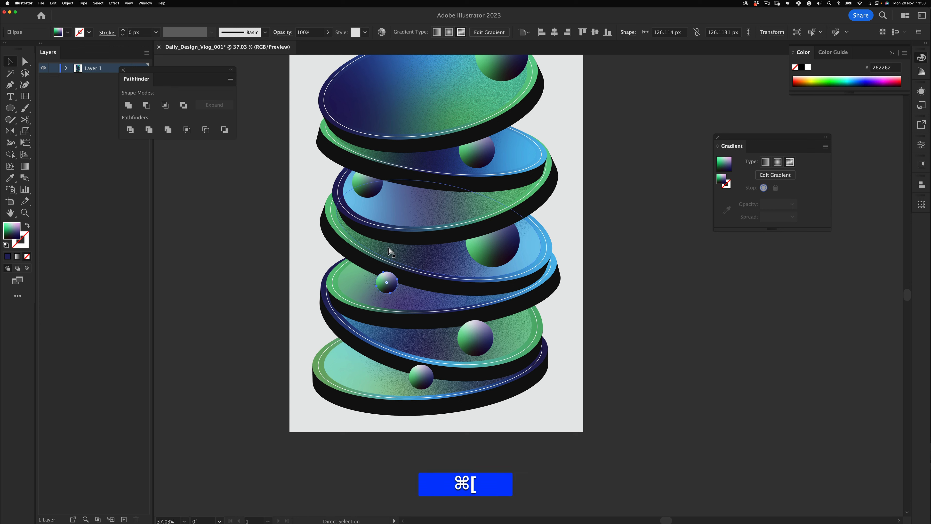
left_click(704, 100)
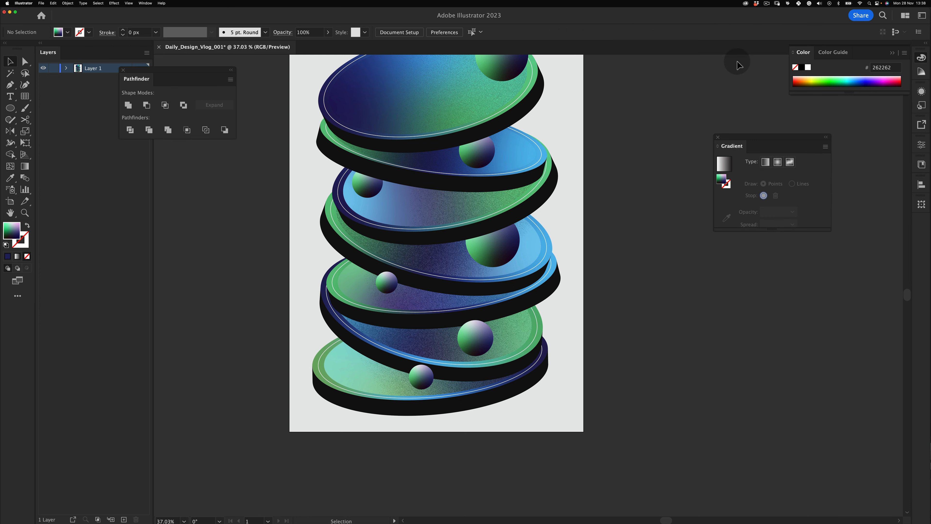
left_click(766, 4)
left_click(669, 155)
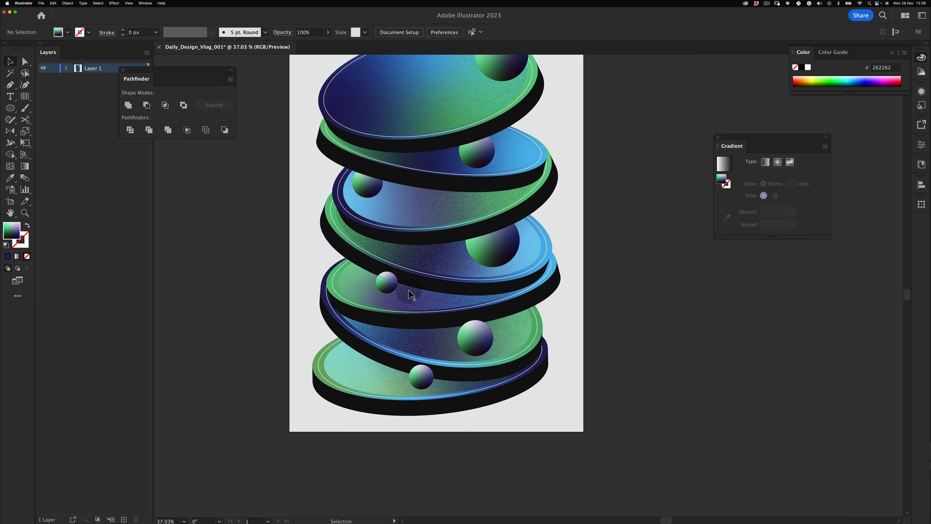
left_click(378, 281)
key("super")
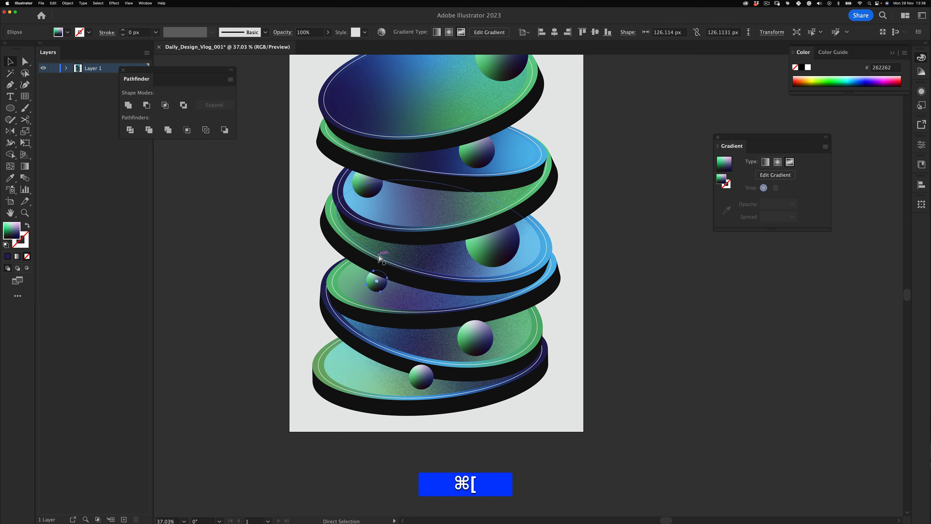
key("v")
left_click(220, 398)
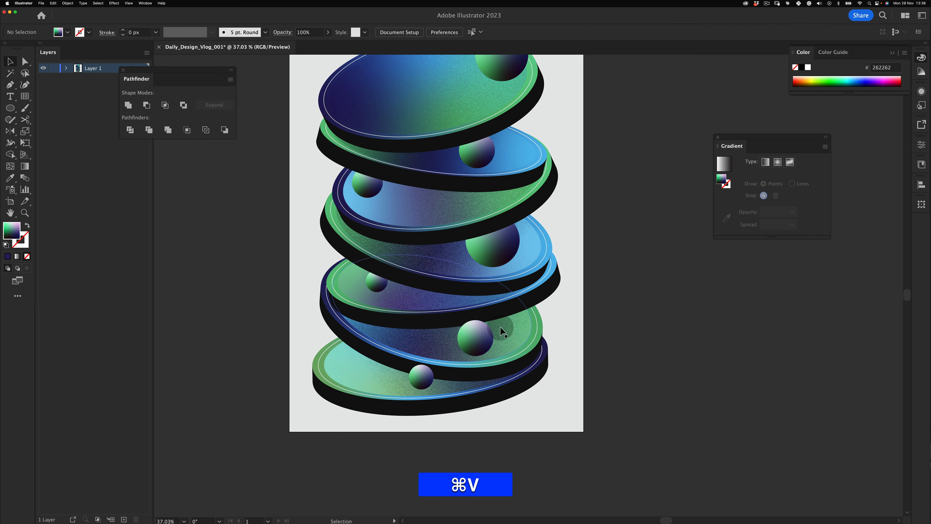
Move the sixth disc's sphere up and to the right, and layer it behind the fifth disc.
left_click_drag(482, 336, 503, 328)
key("shift+super+bracketleft")
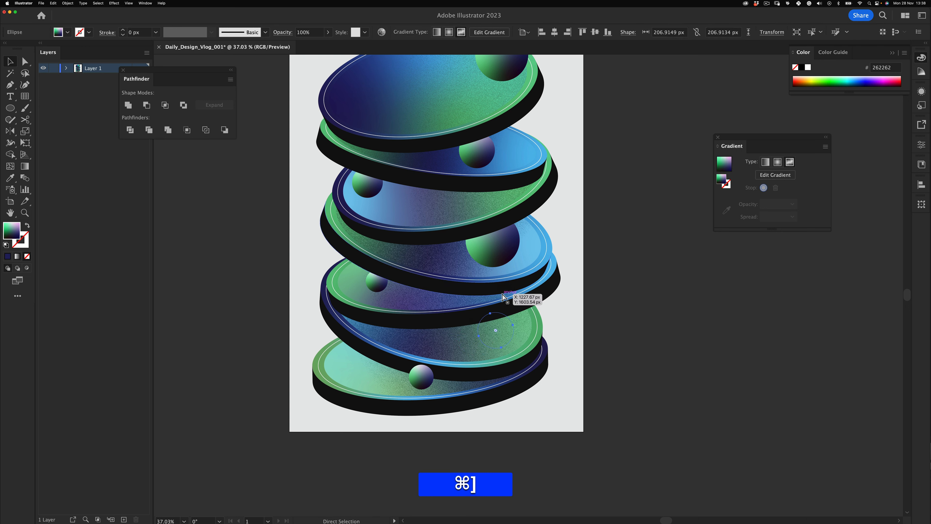
key("super+bracketright")
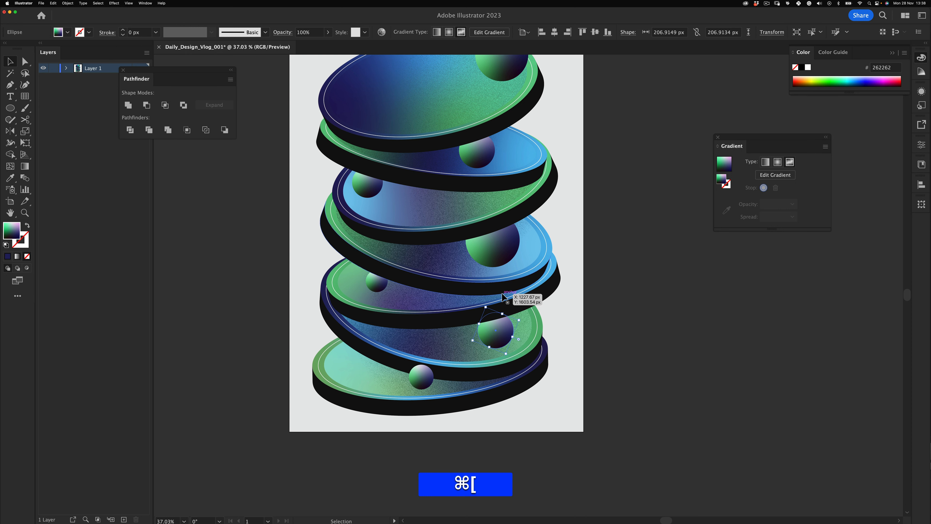
key("v")
left_click(257, 414)
Move the bottom disc's sphere to the left and send it behind the sixth disc.
key("z")
left_click_drag(454, 255, 449, 282)
key("space")
key("v")
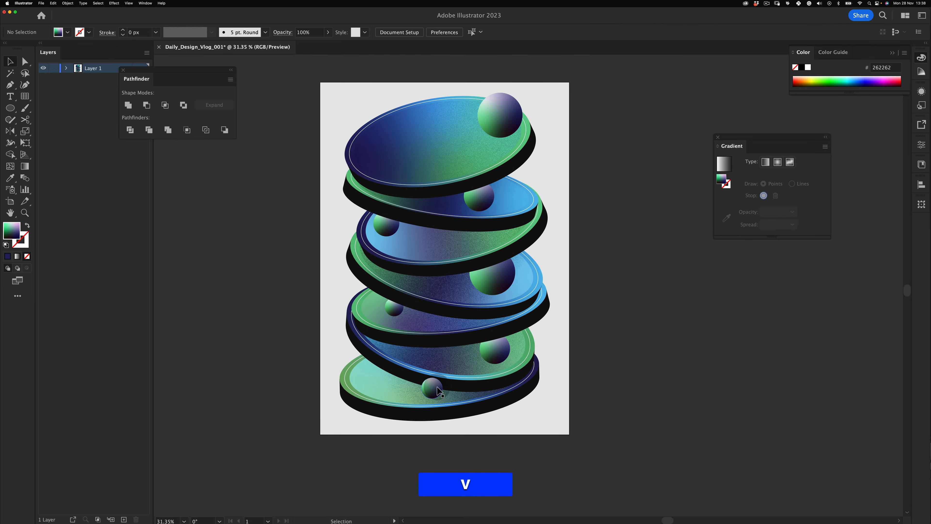
left_click_drag(439, 391, 421, 391)
key("super")
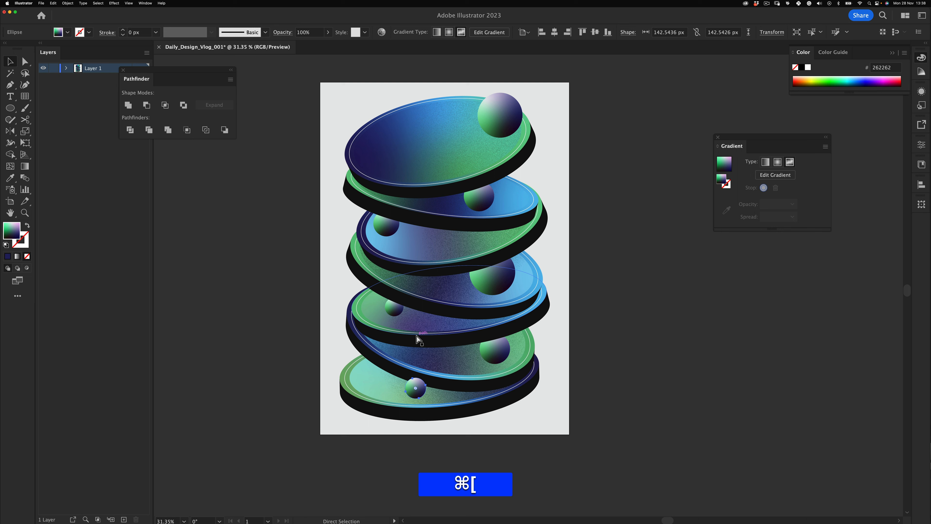
key("super+v")
left_click(281, 409)
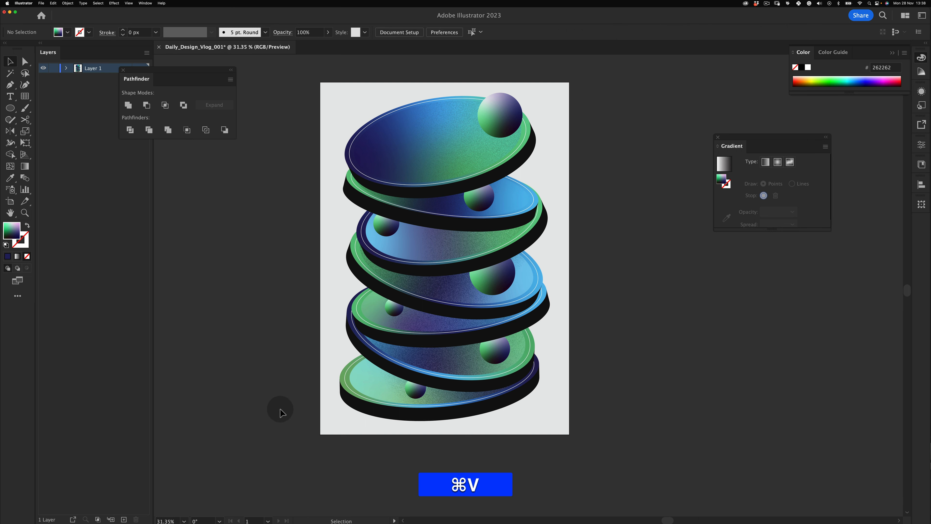
Enlarge the bottom disc's sphere and place it near that disc's left edge.
key("v")
left_click_drag(422, 385, 362, 373)
key("super+z")
left_click(369, 454)
key("super+v")
key("v")
left_click(327, 448)
key("v")
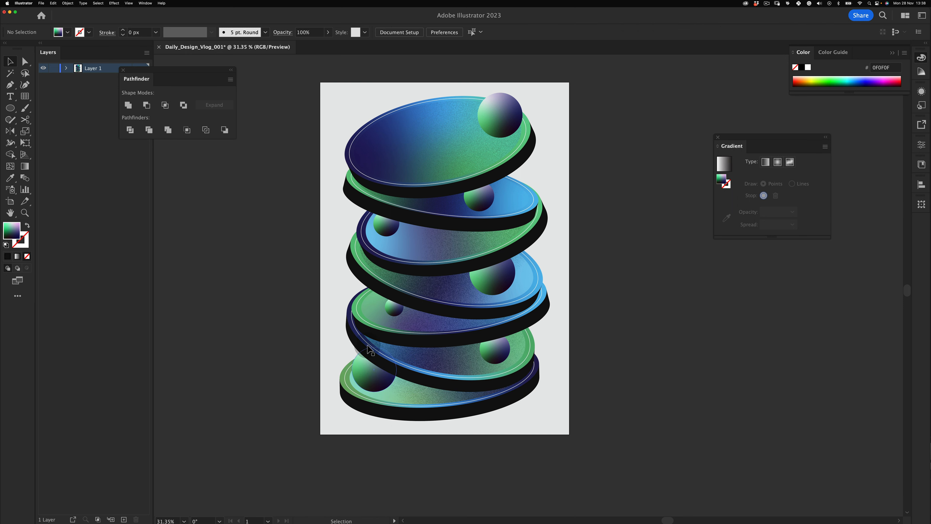
Enlarge the fifth disc's sphere to about 220 px and shift it toward the middle of the disc.
left_click_drag(397, 316, 436, 320)
key("v")
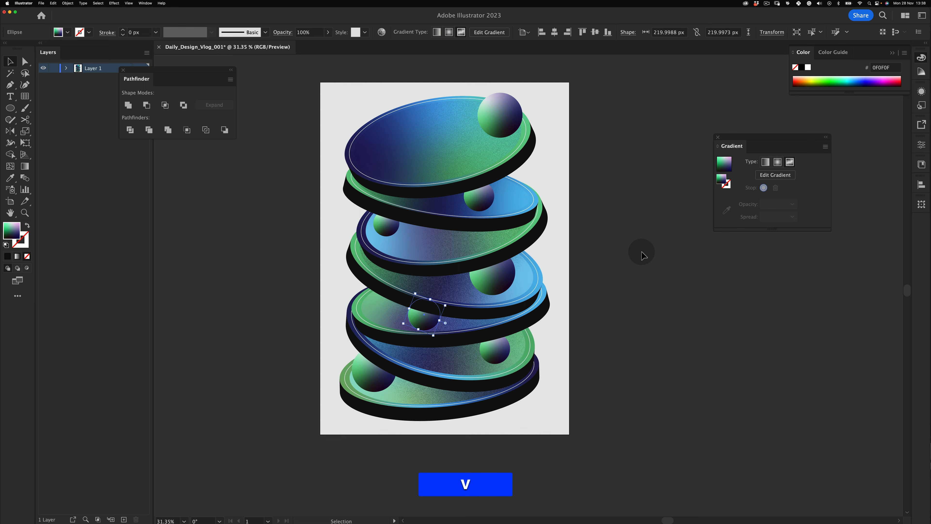
left_click(641, 252)
Enlarge the third disc's sphere to about 314 px and layer it above its disc but behind the second disc.
mouse_move(392, 230)
left_mouse_down()
mouse_move(388, 238)
mouse_move(412, 218)
mouse_move(400, 233)
left_mouse_up()
key("super+bracketleft")
key("super+bracketleft")
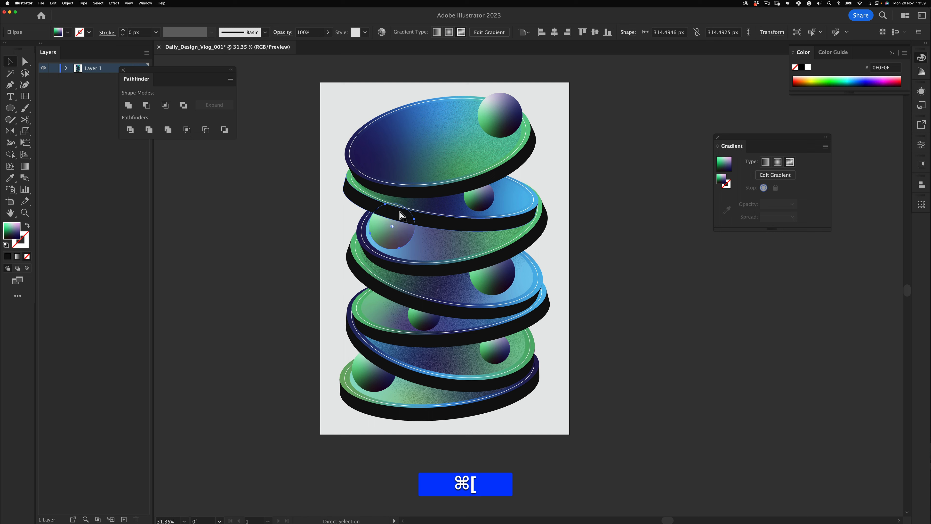
key("super+bracketright")
key("super+bracketleft")
key("super+bracketright")
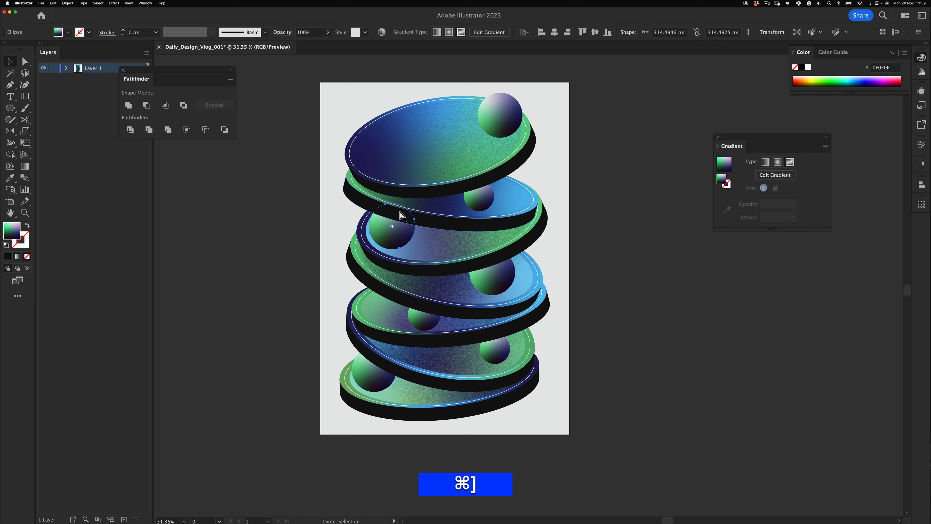
key("v")
left_click(285, 391)
Enlarge the fourth disc's sphere further and move it up and to the right beneath the third disc.
left_click_drag(502, 277, 509, 278)
left_click_drag(508, 246, 510, 233)
left_click_drag(512, 268, 519, 266)
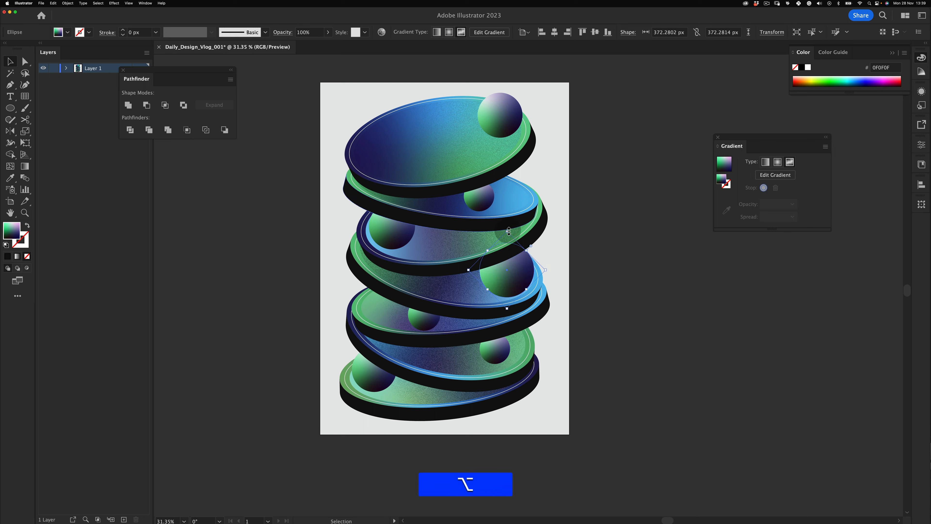
left_click_drag(507, 232, 507, 225)
key("alt+v")
left_click_drag(516, 267, 514, 263)
left_click(603, 266)
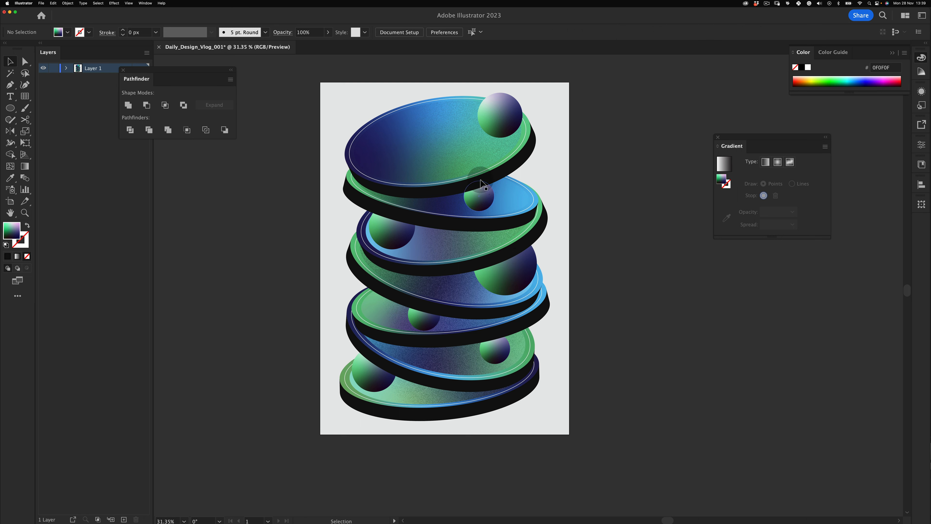
Enlarge the second disc's sphere and shift it left so the top disc covers its upper part.
left_click(479, 191)
left_click_drag(502, 184, 470, 198)
key("v")
left_click(521, 171)
left_click(515, 166)
key("v")
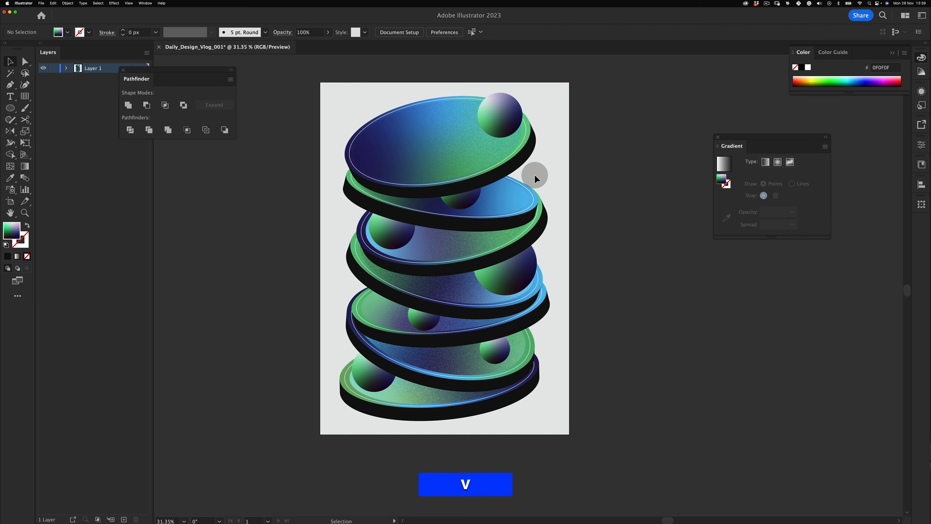
Enlarge the top disc's sphere to about 401 px near the disc's upper-right edge.
key("z")
left_click_drag(530, 193, 533, 166)
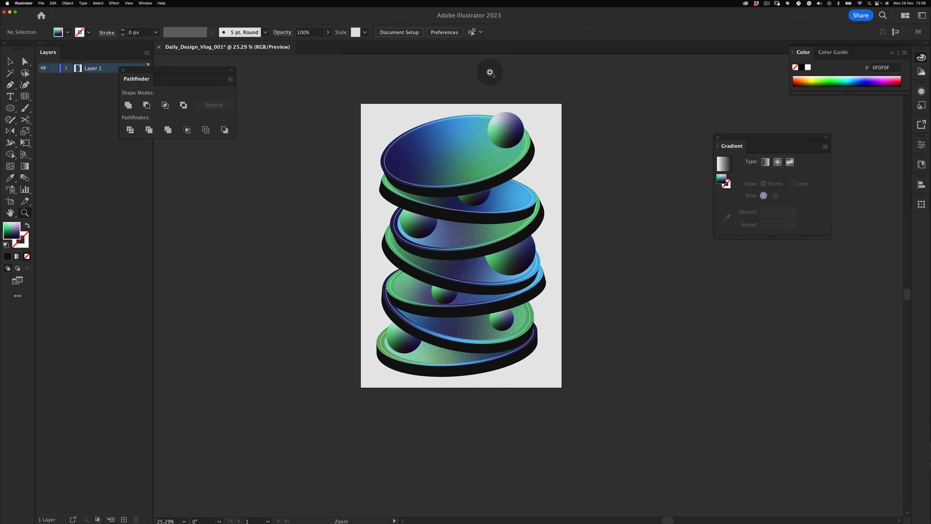
key("v")
key("z")
mouse_move(506, 137)
left_mouse_down()
mouse_move(525, 124)
mouse_move(517, 138)
mouse_move(533, 105)
mouse_move(512, 132)
left_mouse_up()
key("v")
key("v")
left_click(579, 117)
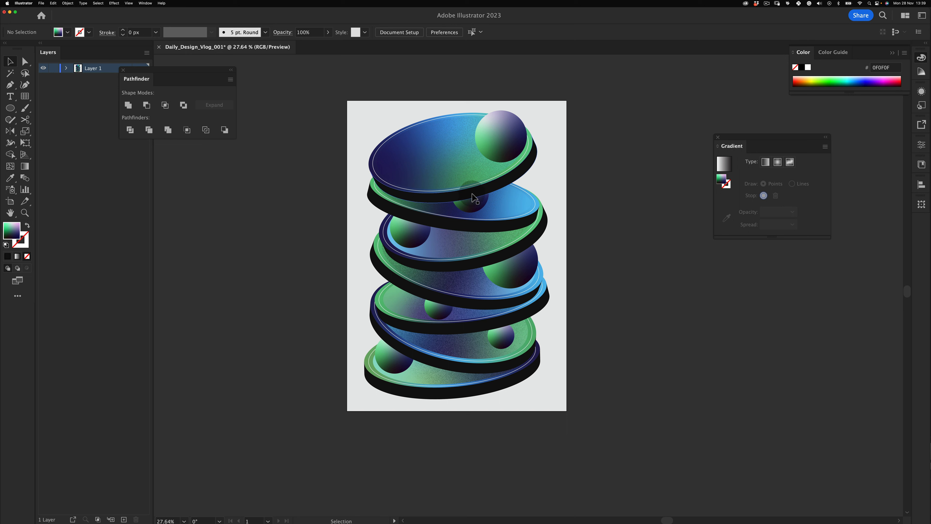
Draw a tilted ellipse about 354 by 184 px overall at the base of the top disc's sphere and fill it black.
key("z")
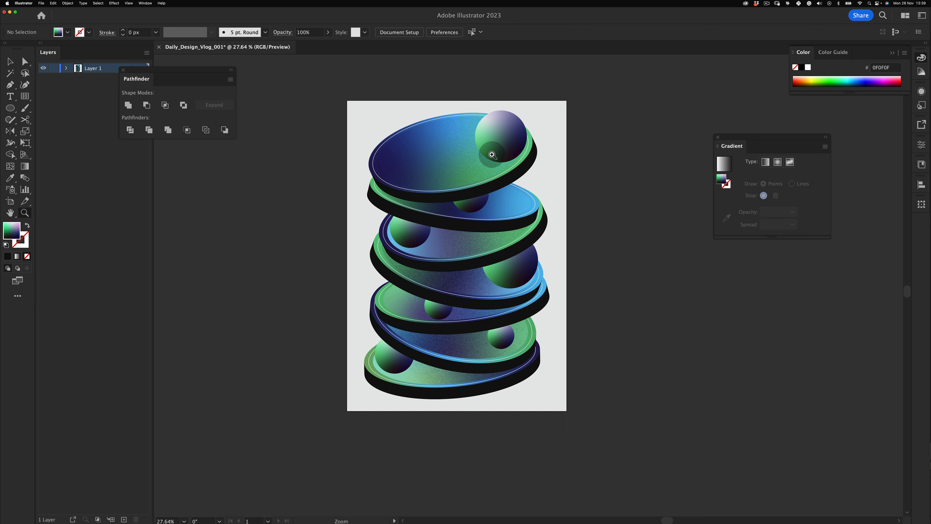
left_click_drag(487, 149, 510, 141)
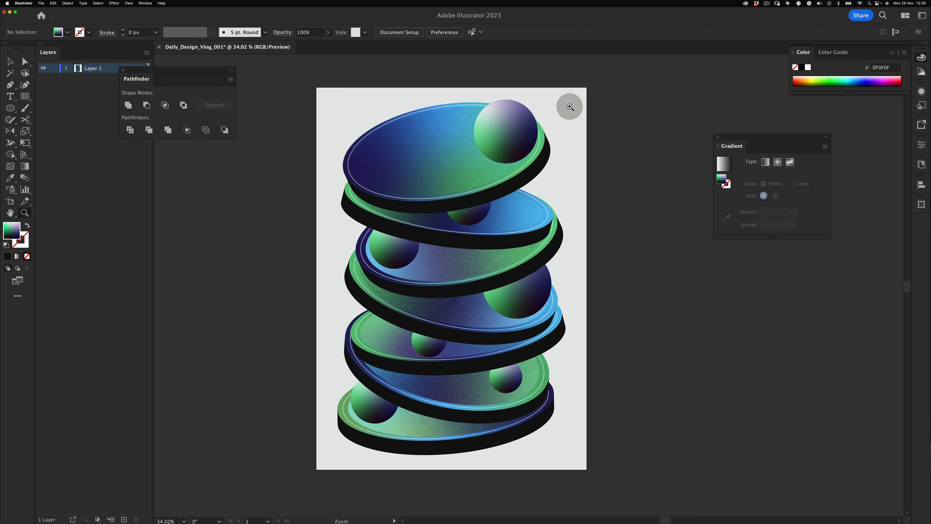
left_click_drag(519, 150, 530, 151)
key("l")
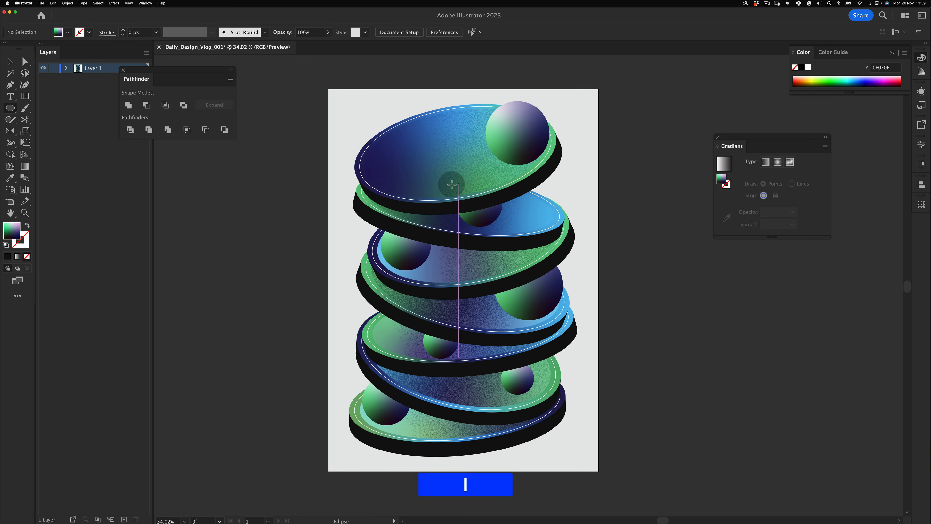
left_click_drag(443, 156, 515, 172)
key("e")
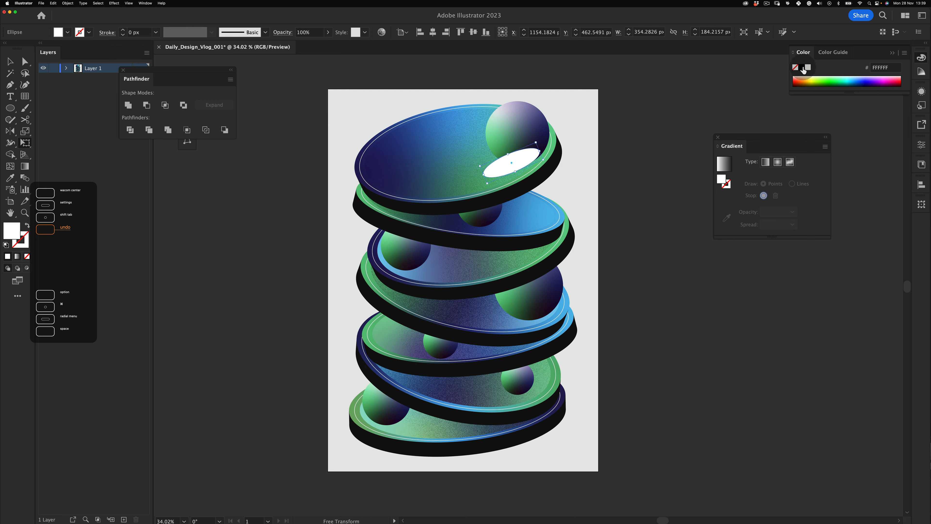
left_click(802, 67)
Apply a Gaussian Blur to the black ellipse to make a soft shadow.
left_click(114, 3)
mouse_move(141, 125)
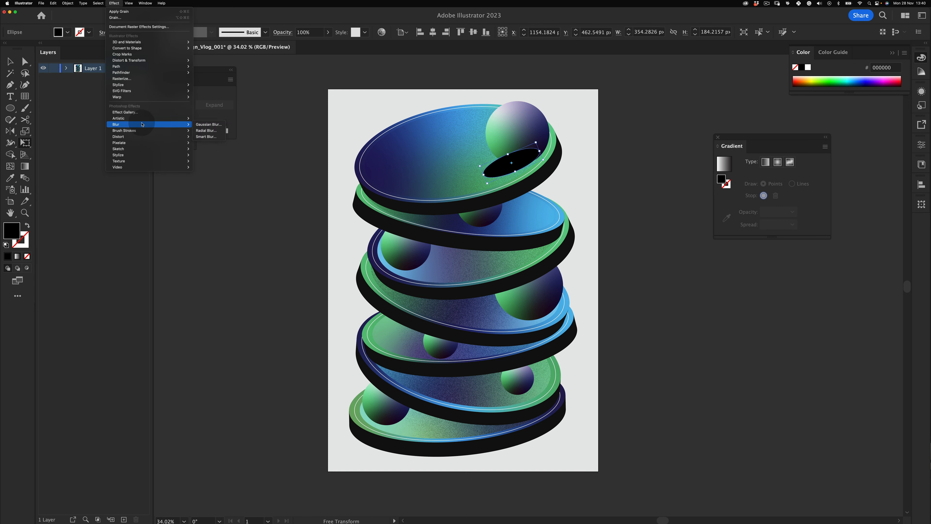
left_click(208, 124)
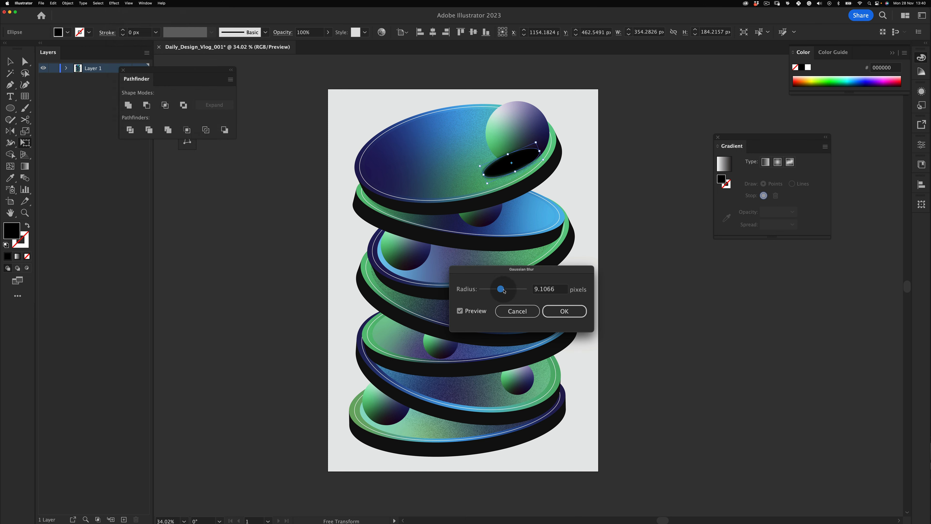
left_click_drag(508, 290, 500, 290)
mouse_move(498, 290)
left_mouse_down()
mouse_move(515, 289)
mouse_move(504, 289)
left_mouse_up()
left_click(564, 311)
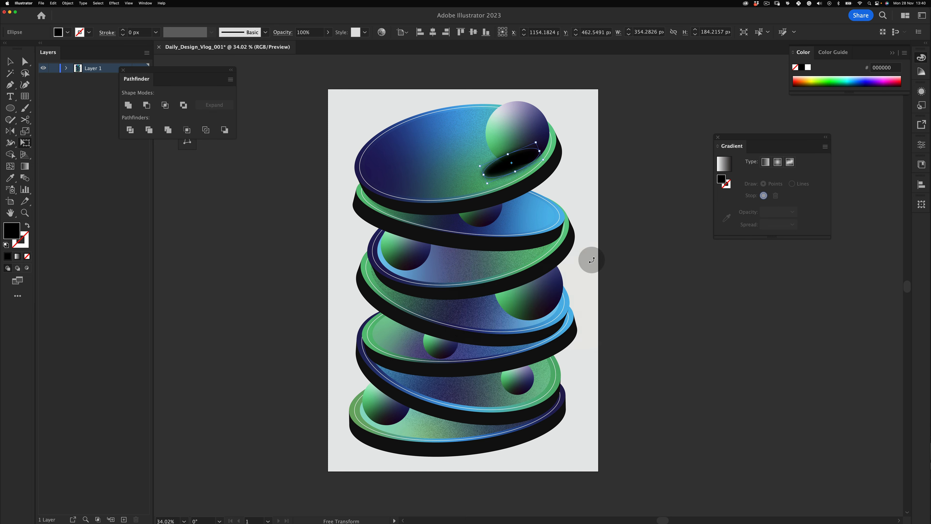
Bring the top disc's sphere in front of its blurred shadow.
left_click(589, 258)
key("v")
left_click(509, 105)
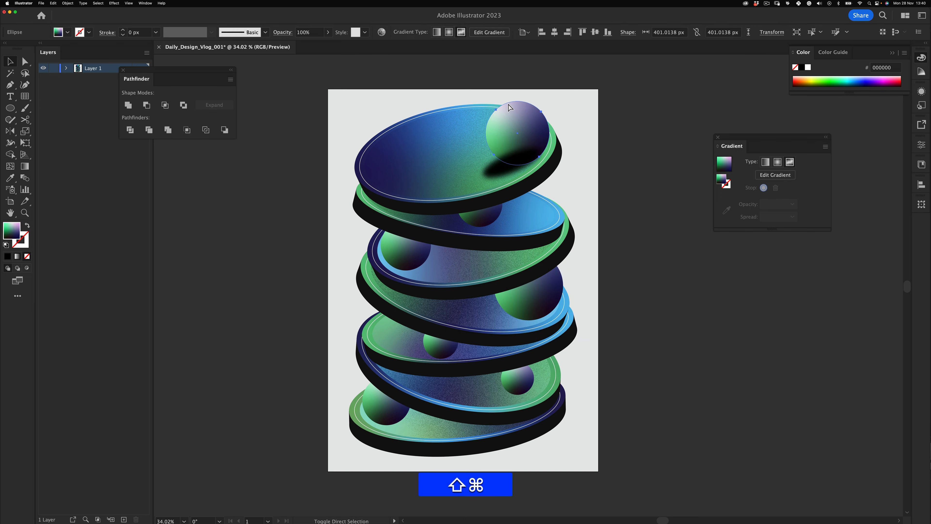
key("v")
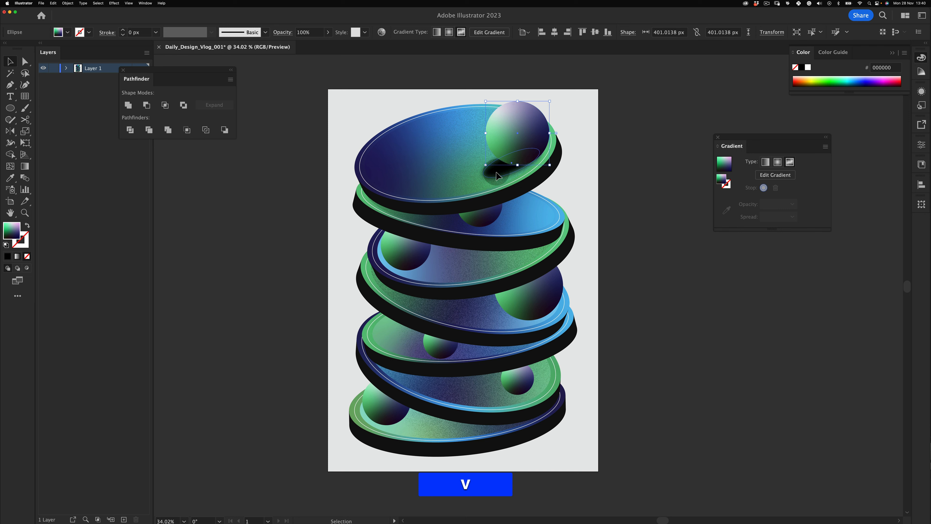
Set the blending mode of the blurred shadow under the top disc's sphere to Multiply.
left_click_drag(497, 171, 499, 173)
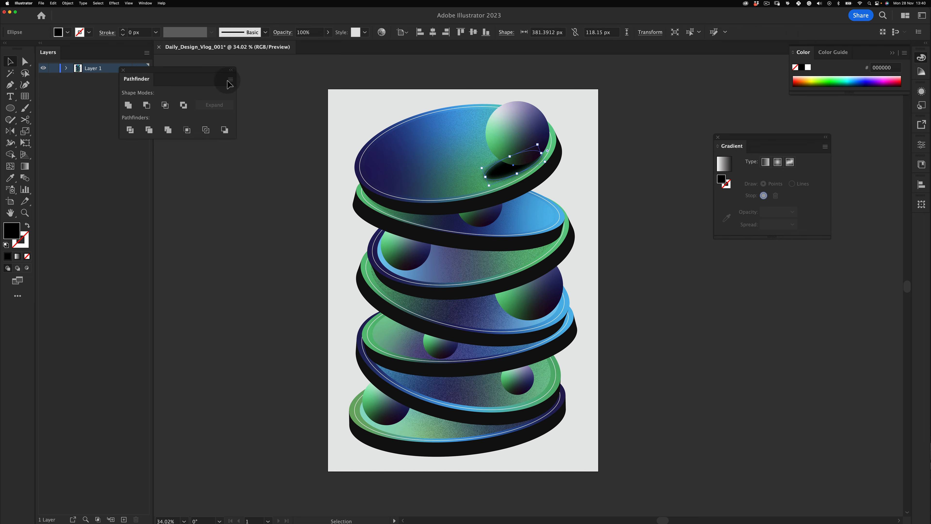
left_click(283, 32)
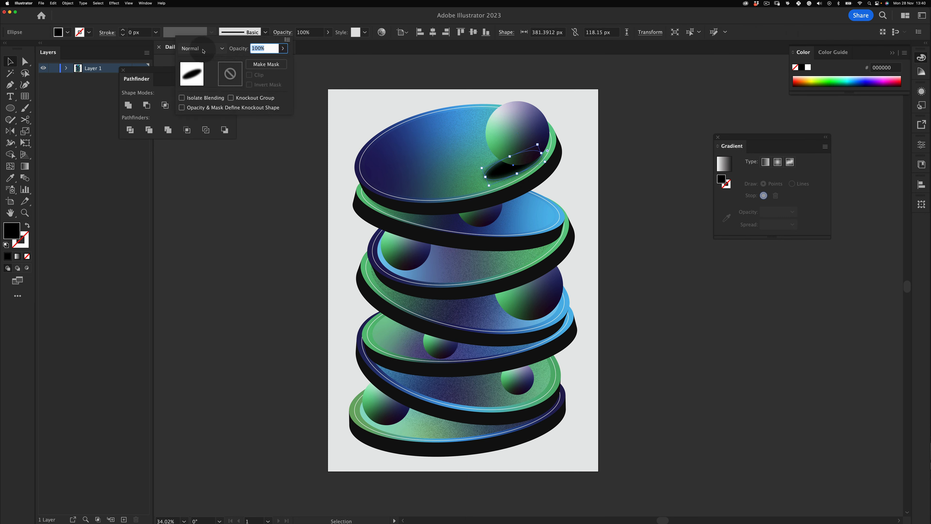
left_click(202, 48)
left_click(211, 143)
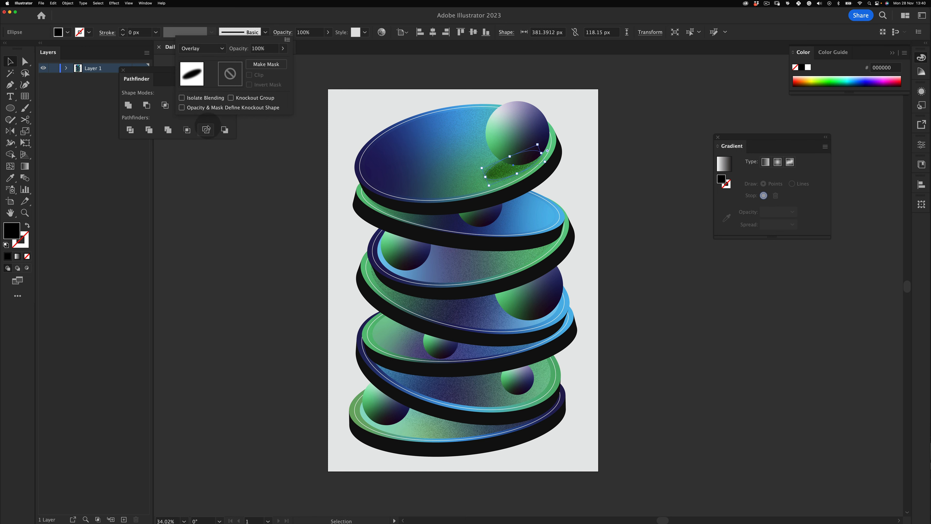
left_click(203, 48)
left_click(205, 79)
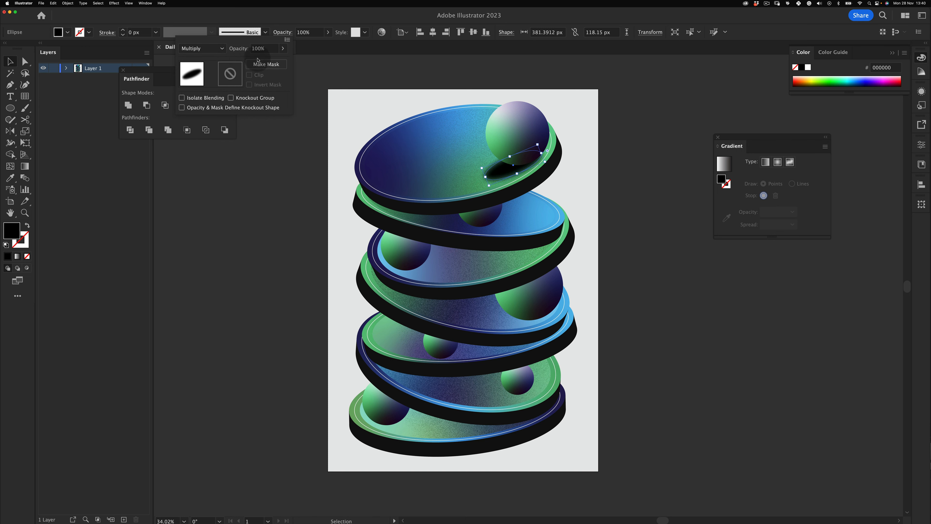
Set the opacity of the top disc's blurred shadow to 25%.
left_click(258, 48)
type("25")
key("Tab")
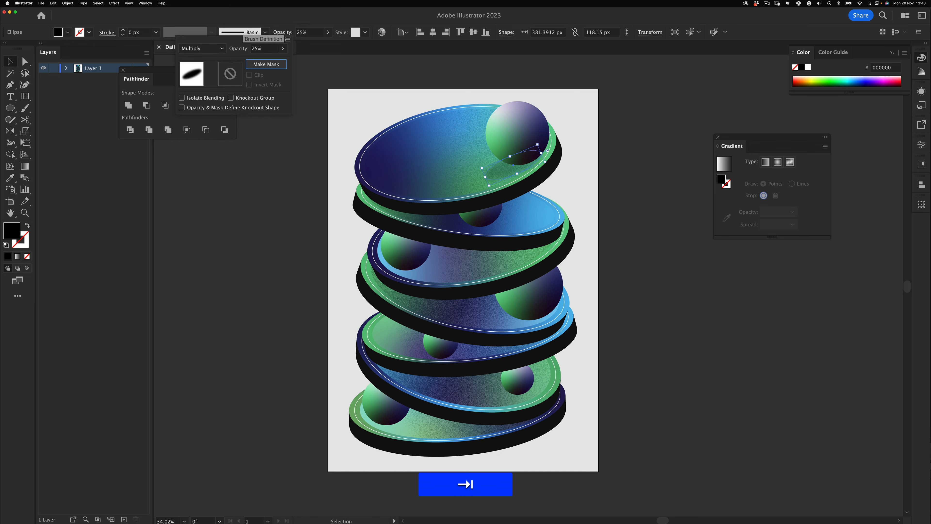
left_click(663, 140)
key("v")
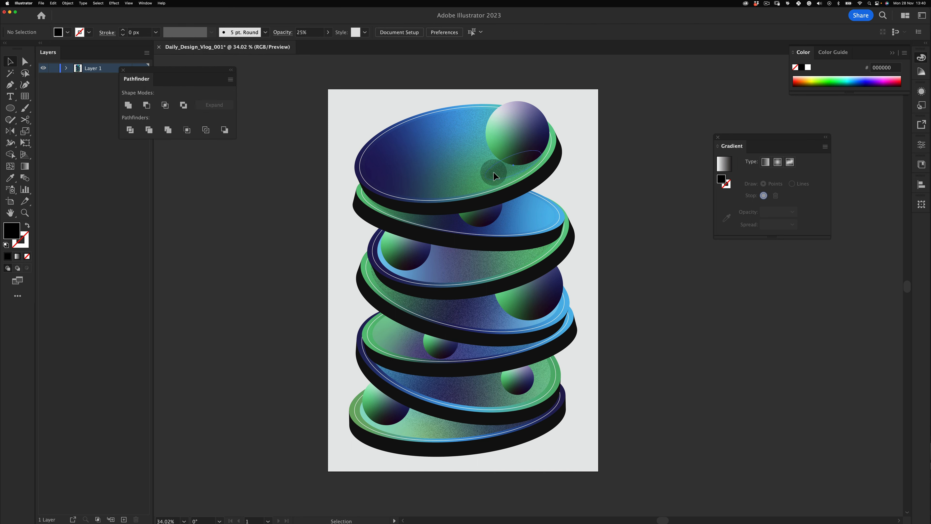
Set the opacity of the top disc's blurred shadow to 50%.
left_click(493, 172)
left_click(311, 32)
type("5")
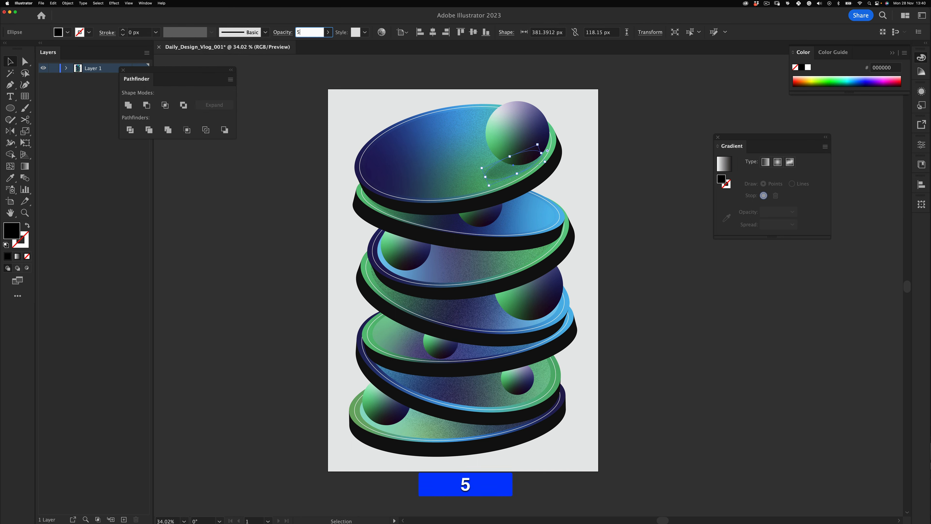
type("0")
key("Tab")
left_click(651, 125)
key("z")
left_click_drag(560, 196, 557, 173)
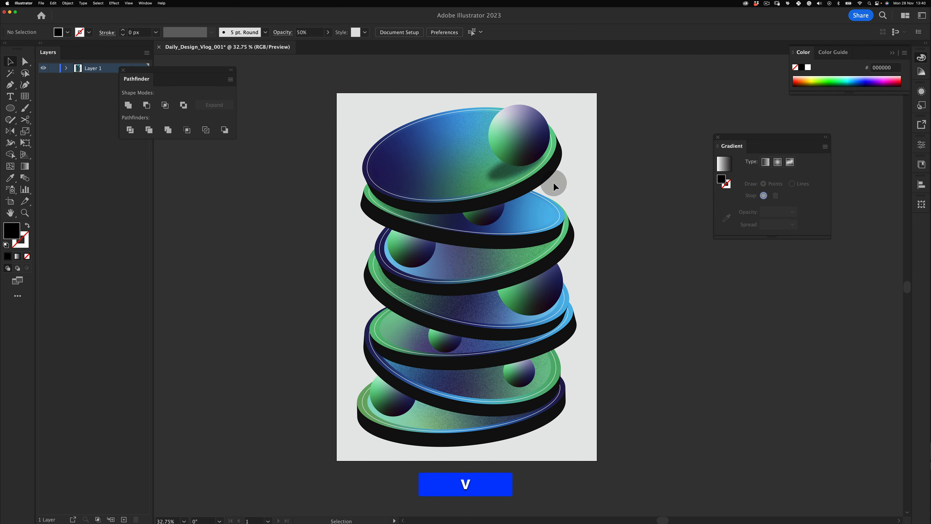
Duplicate the top disc's shadow onto the second disc, rotate it to follow that disc's tilt, and adjust its stacking order with the sphere.
key("space")
left_click_drag(514, 200, 509, 197)
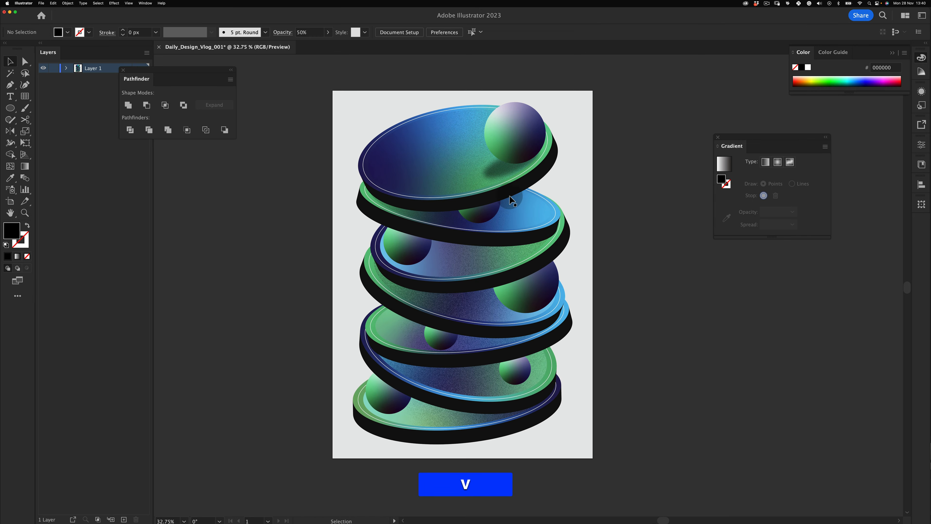
left_click(486, 216)
left_click_drag(502, 174, 528, 253, "alt")
key("e")
left_click_drag(512, 215, 481, 222)
key("super+bracketleft")
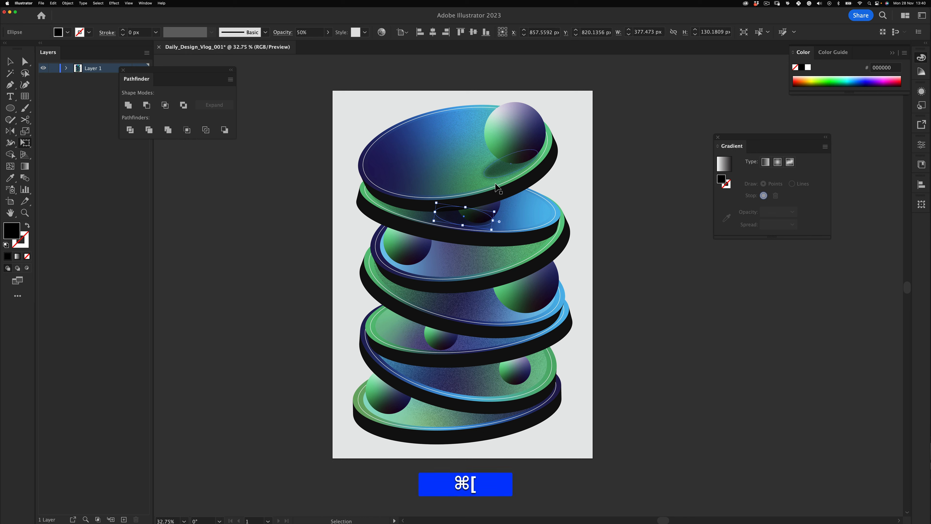
key("super+bracketright")
key("v")
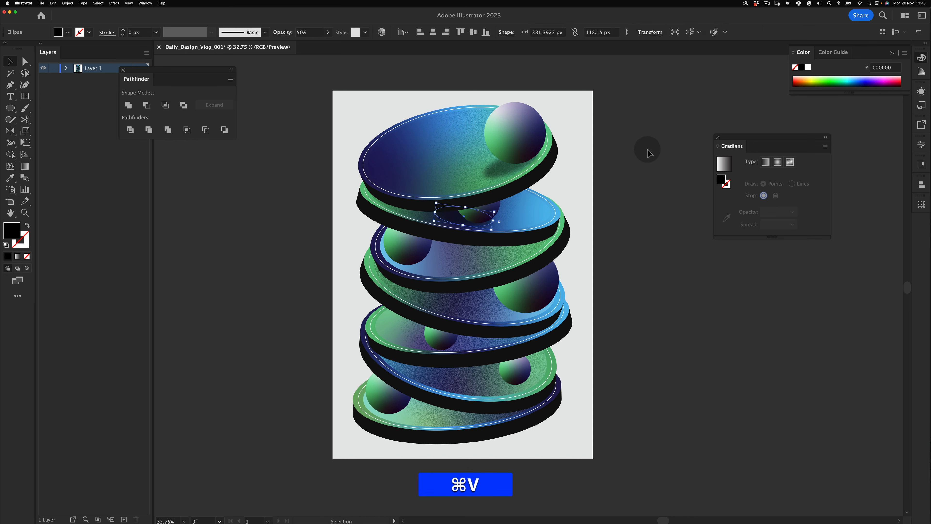
Narrow the second disc's shadow to about 265 px wide, at the base of its sphere.
left_click(648, 149)
left_click_drag(499, 210, 458, 214)
key("super+z")
key("super+2")
key("z")
key("v")
left_click(462, 216)
key("r")
key("e")
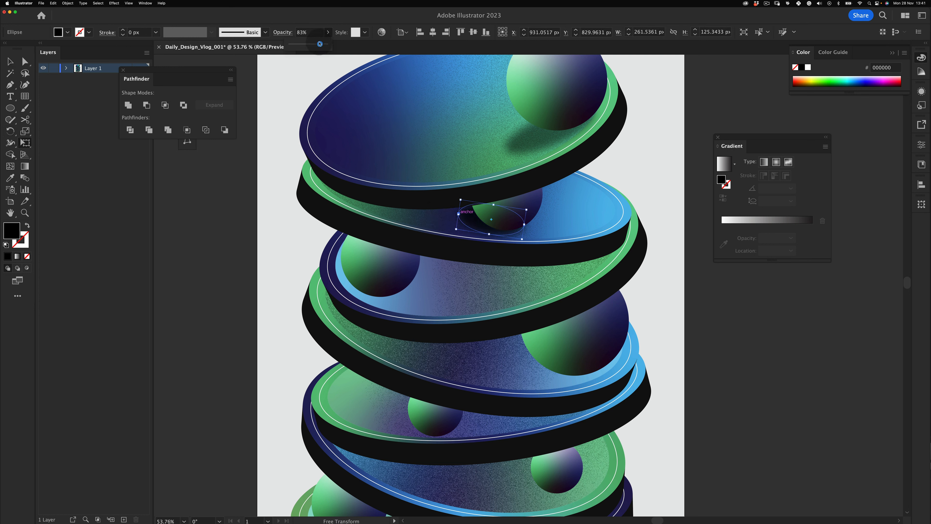
Raise the opacity of the second disc's shadow to 99%.
left_click_drag(320, 44, 325, 44)
key("v")
left_click(197, 321)
left_click(207, 332)
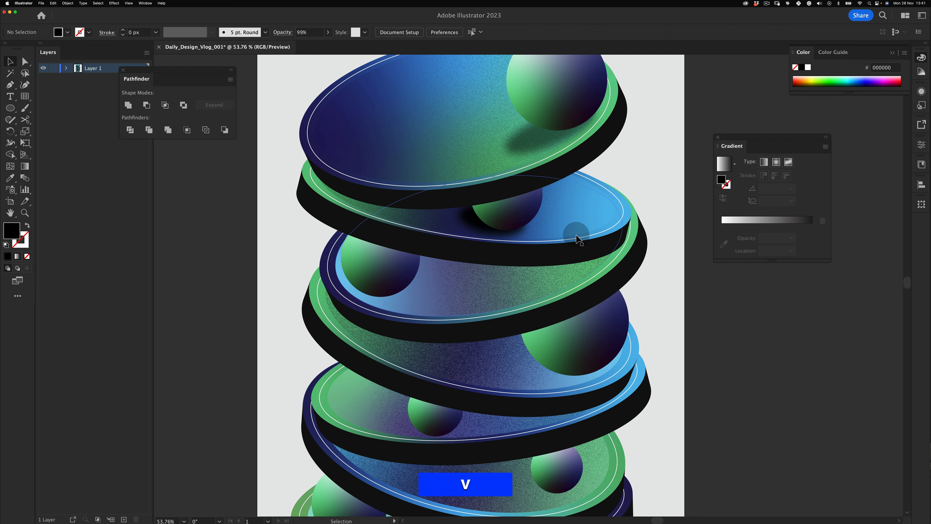
Shrink the second disc's shadow to about 230 by 72 px and tuck it beneath the sphere.
key("z")
left_click(530, 224, "alt")
key("alt+space")
left_click_drag(531, 272, 506, 281)
key("z")
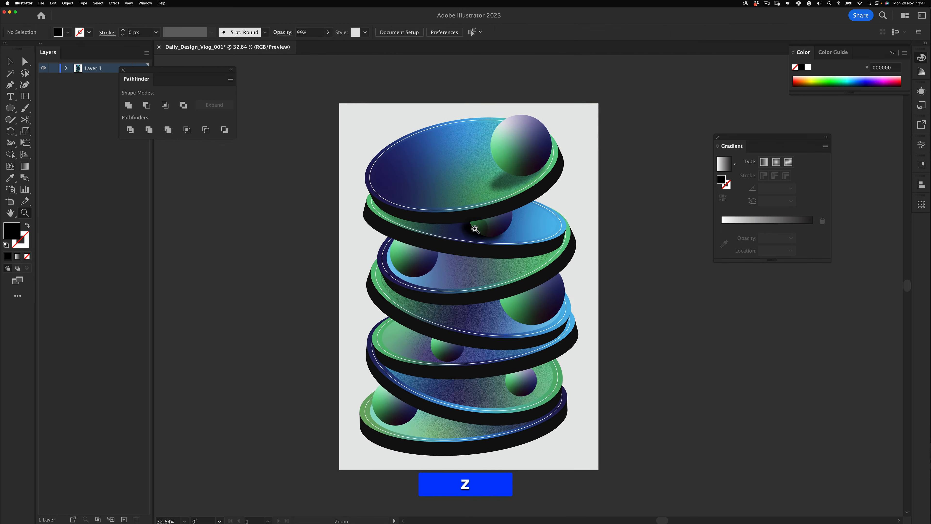
left_click(475, 229)
key("v")
left_click(503, 209)
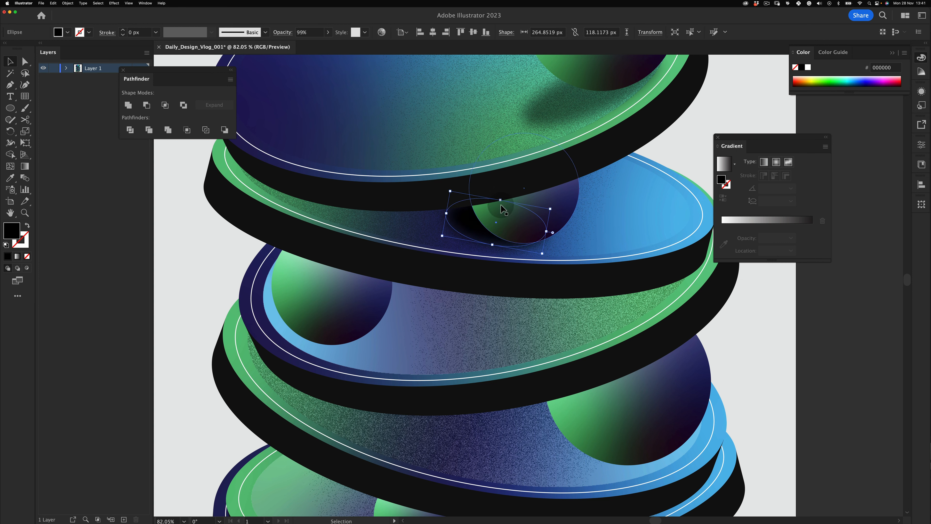
left_click_drag(501, 205, 429, 274)
key("z")
key("v")
left_click(376, 436)
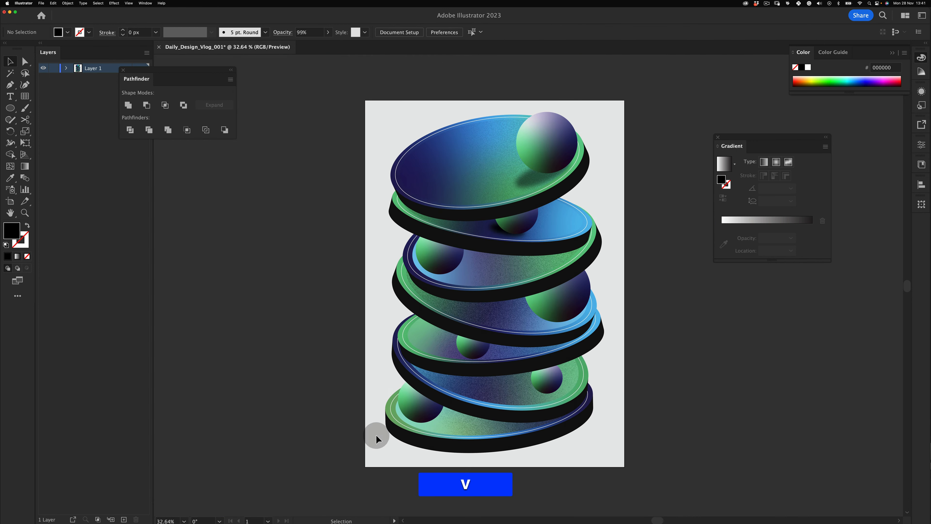
Duplicate the top disc's shadow onto the third disc, rotate it to match the tilt, and layer it behind that disc's sphere.
key("space")
left_click_drag(557, 214, 536, 221)
key("z")
left_click_drag(448, 258, 467, 258)
key("v")
left_click_drag(522, 172, 428, 266)
key("alt+e")
key("v")
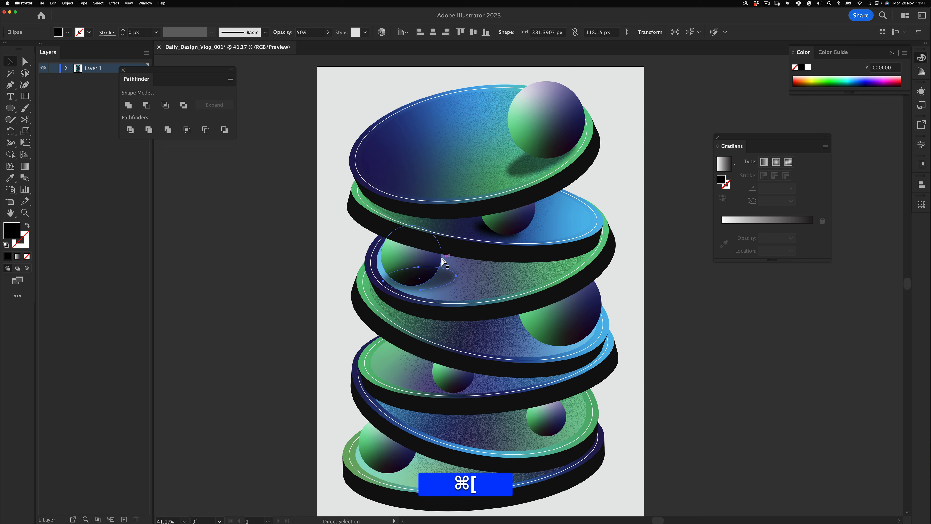
key("super+bracketleft")
key("super+bracketright")
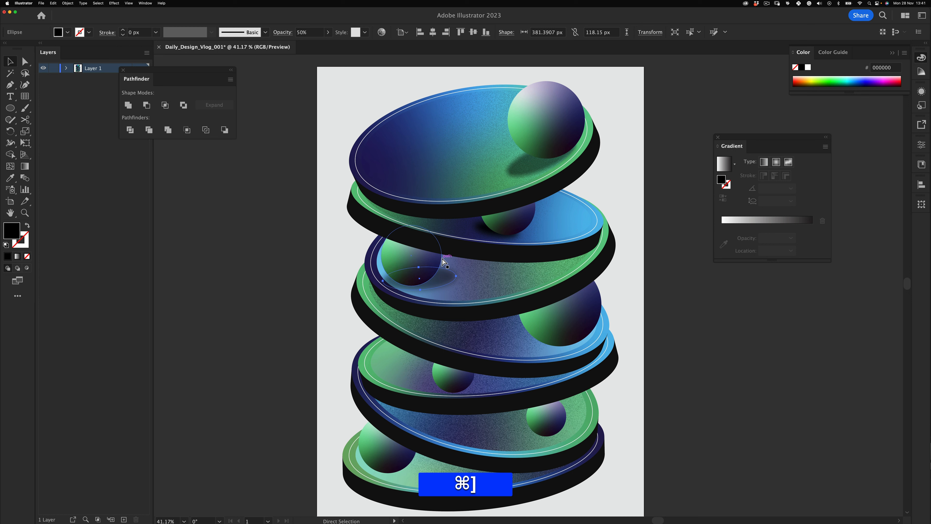
key("super+v")
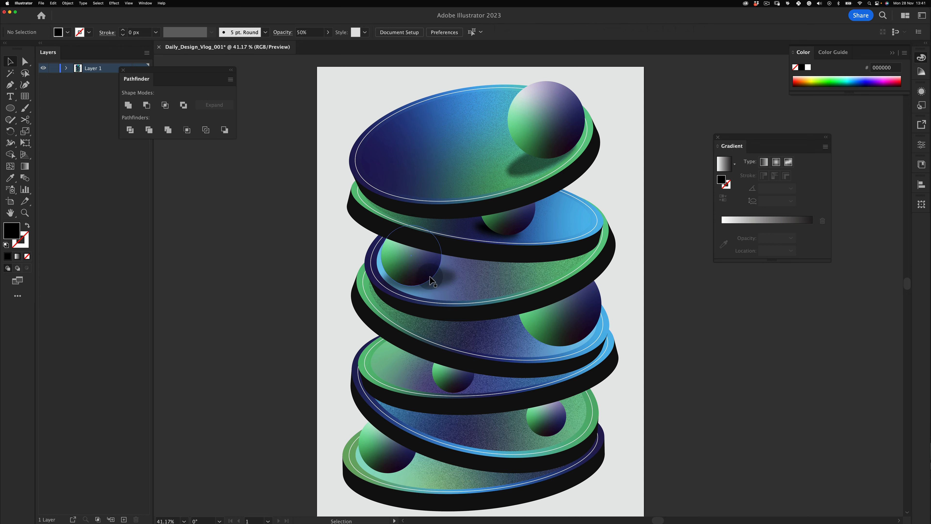
Narrow the third disc's shadow to about 244 px wide, centred under its sphere.
left_click_drag(456, 277, 425, 281)
key("alt+super+z")
key("v")
left_click(249, 409)
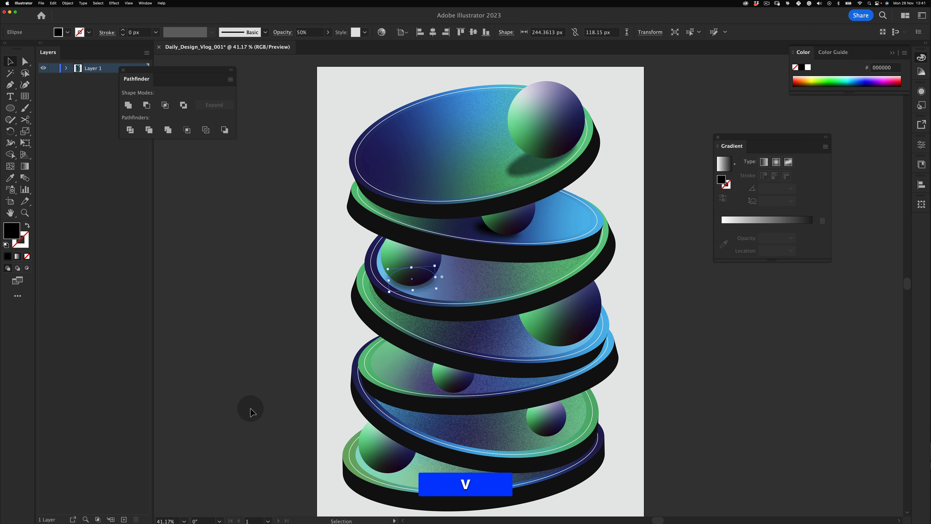
Set the opacity of the third disc's shadow to 75%.
key("z")
left_click_drag(469, 237, 457, 264)
key("v")
left_click(416, 297)
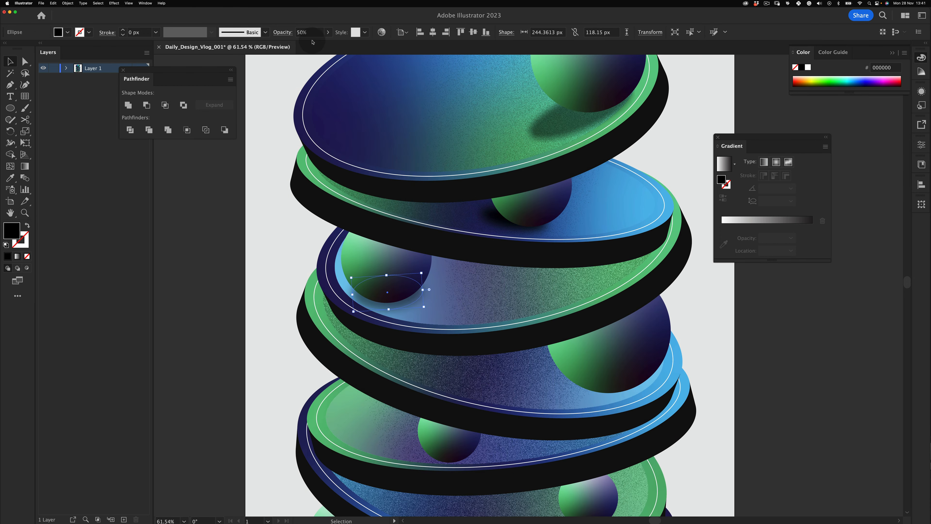
type("75")
key("Tab")
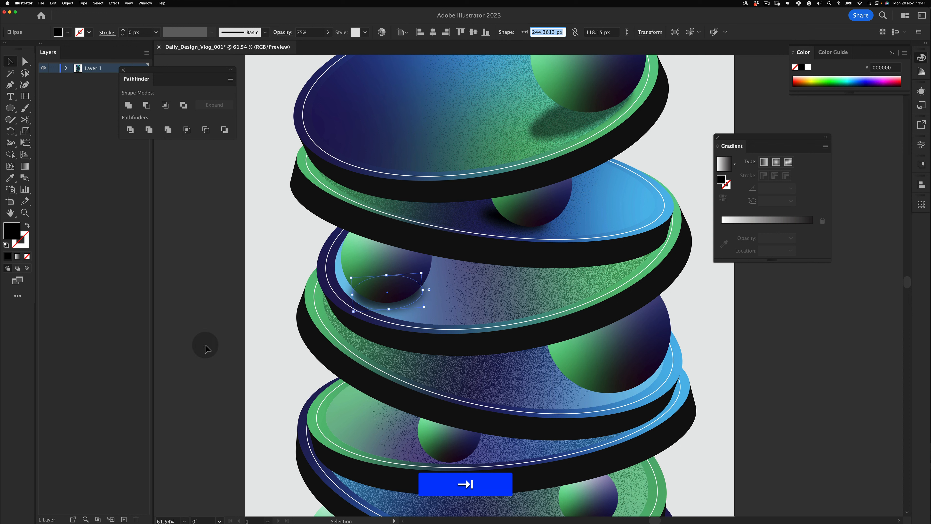
Adjust the height and position of the third disc's shadow at the base of its sphere.
key("alt")
left_click_drag(386, 275, 388, 284)
left_click_drag(389, 289, 344, 316)
key("super+z")
key("z")
key("v")
left_click(281, 383)
Move the third disc's shadow to the large sphere on the fourth disc, enlarging it to about 425 by 116 px and tilting it with the disc.
key("z")
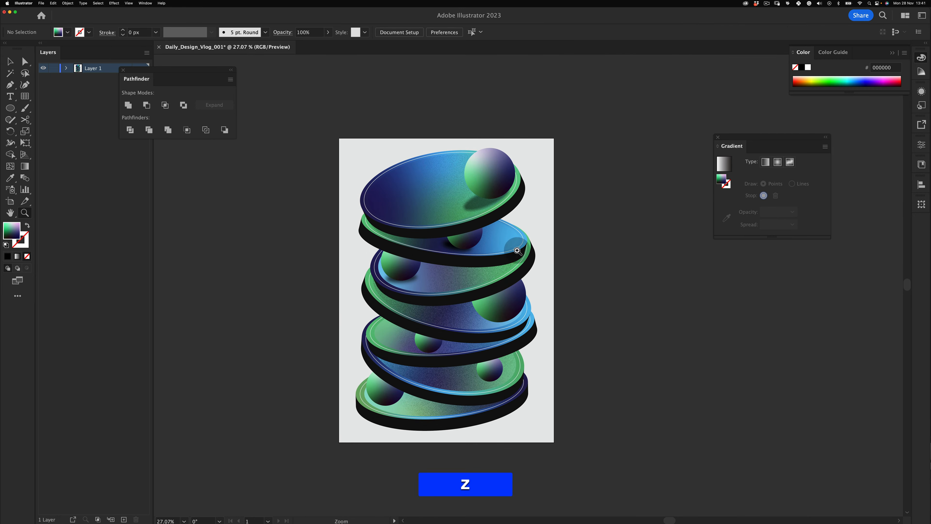
left_click_drag(488, 322, 514, 323)
key("v")
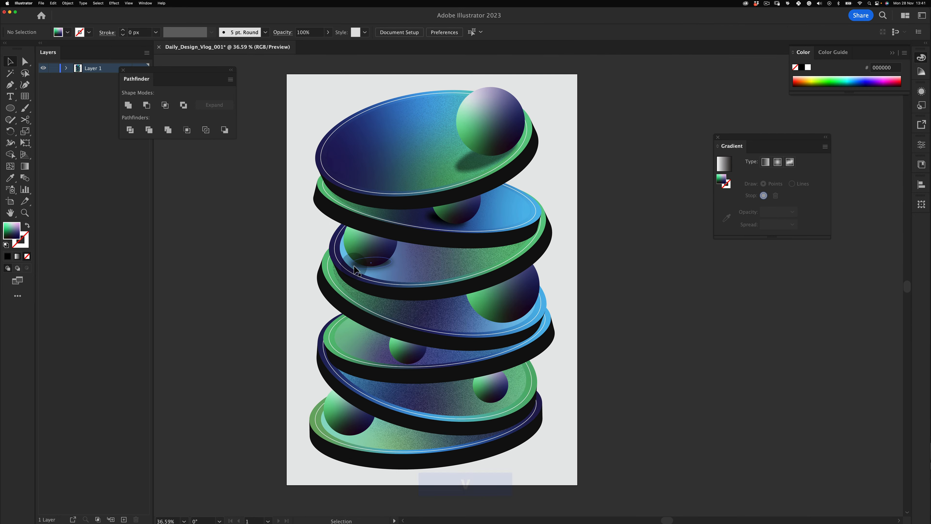
left_click_drag(354, 271, 443, 312)
key("e")
left_click_drag(506, 319, 481, 326)
key("v")
left_click(635, 255)
Layer the fourth disc's shadow behind the large sphere, above the disc's surface.
left_click(518, 285)
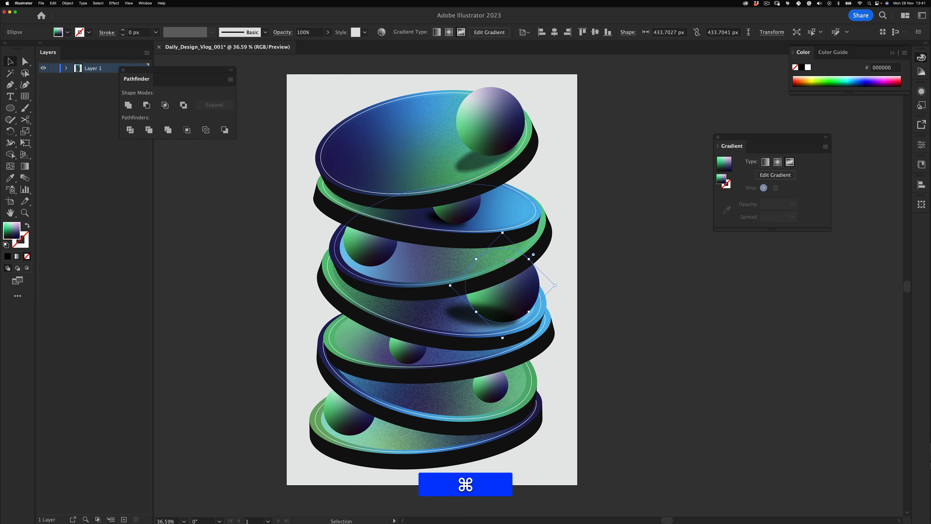
key("super+bracketleft")
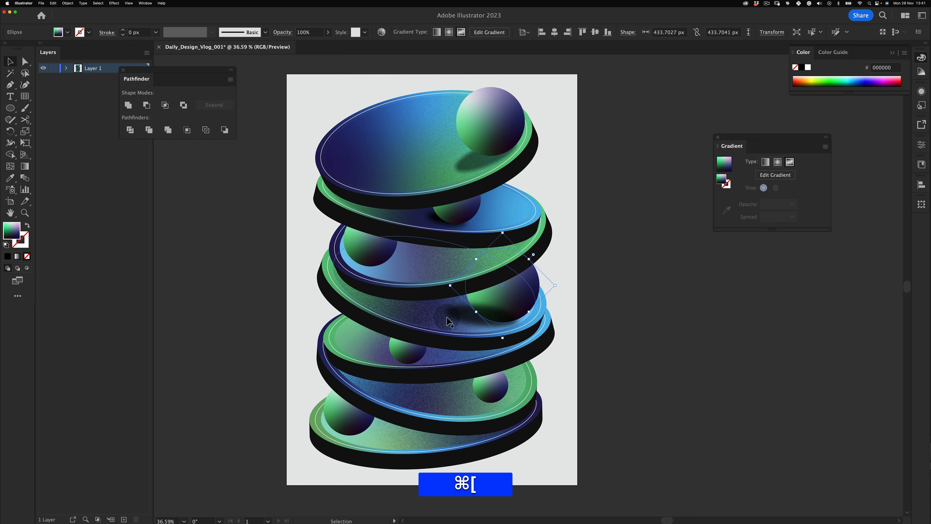
left_click(456, 308)
key("super")
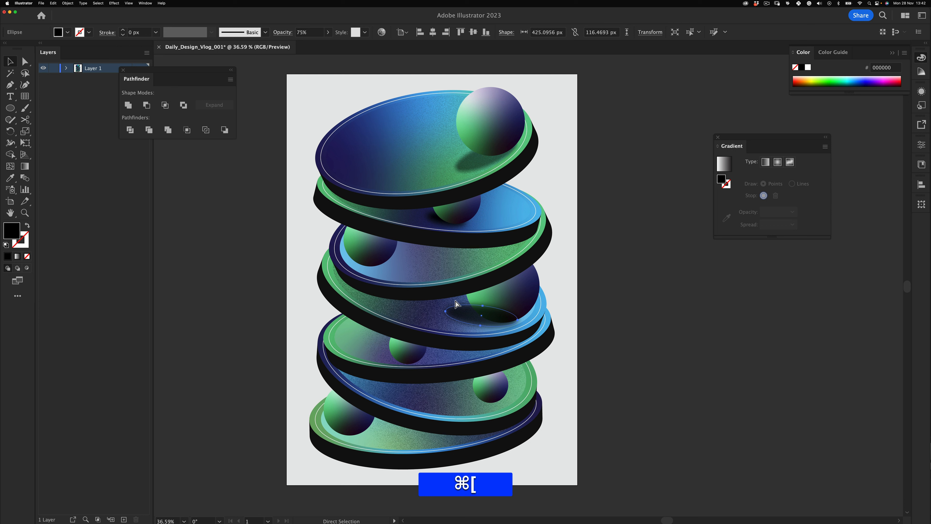
key("super+bracketright")
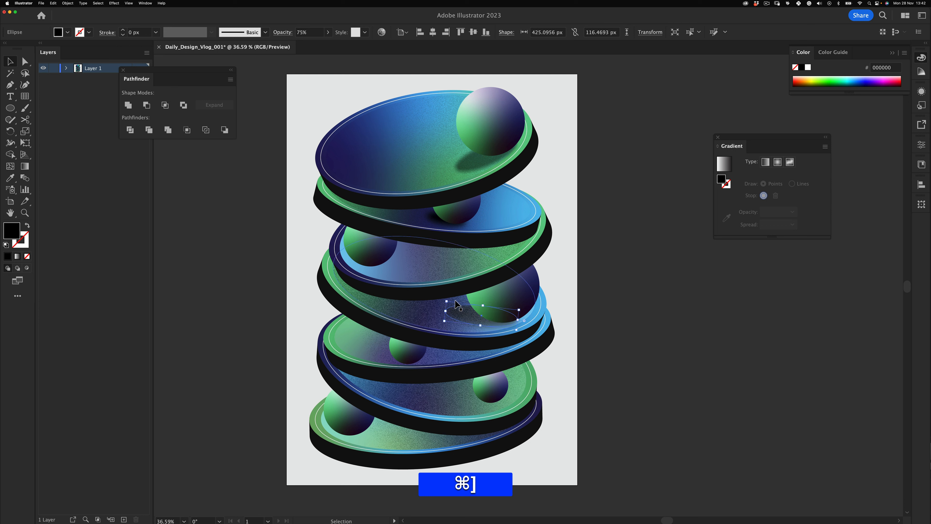
key("v")
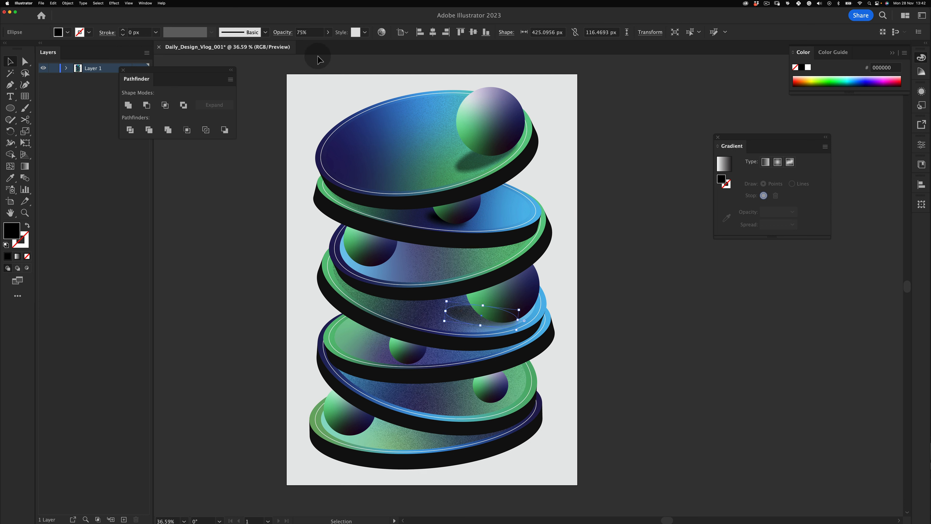
key("super")
key("super+v")
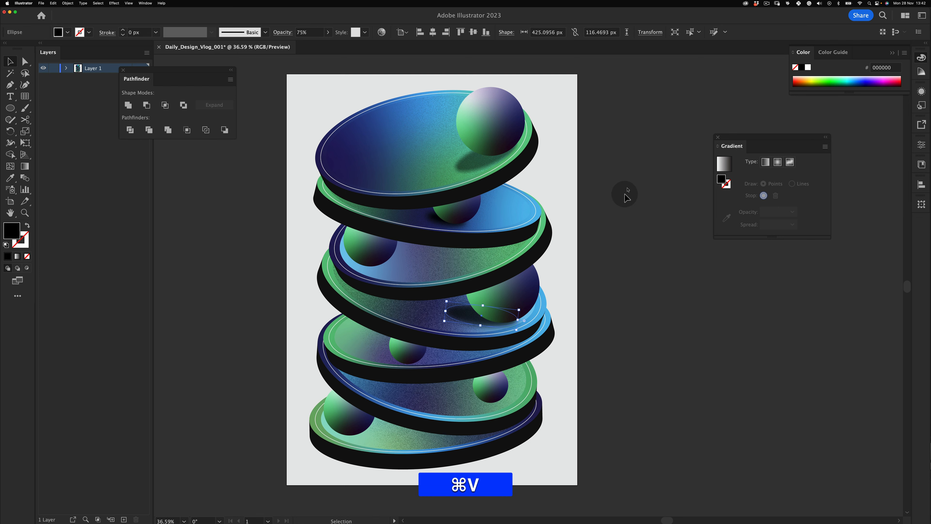
left_click(629, 250)
Duplicate the second disc's shadow to the base of the third disc's sphere and rotate it to follow the disc's tilt.
key("z")
left_click_drag(482, 228, 466, 250)
key("space")
left_click_drag(468, 251, 489, 246)
left_click_drag(418, 258, 435, 256)
key("v")
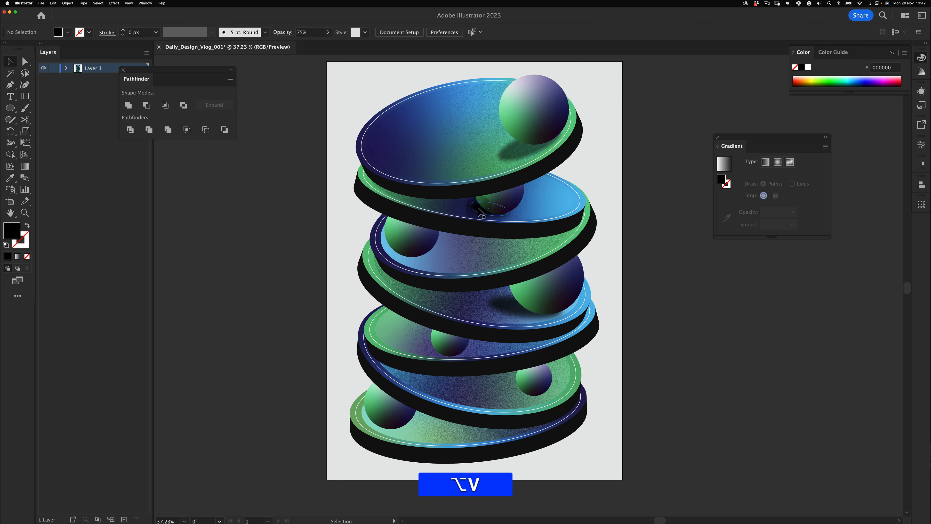
left_click_drag(479, 208, 406, 259, "alt")
key("e")
left_click_drag(466, 272, 458, 259)
Send the duplicated shadow on the third disc behind its sphere.
key("z")
left_click_drag(408, 257, 429, 256)
key("v")
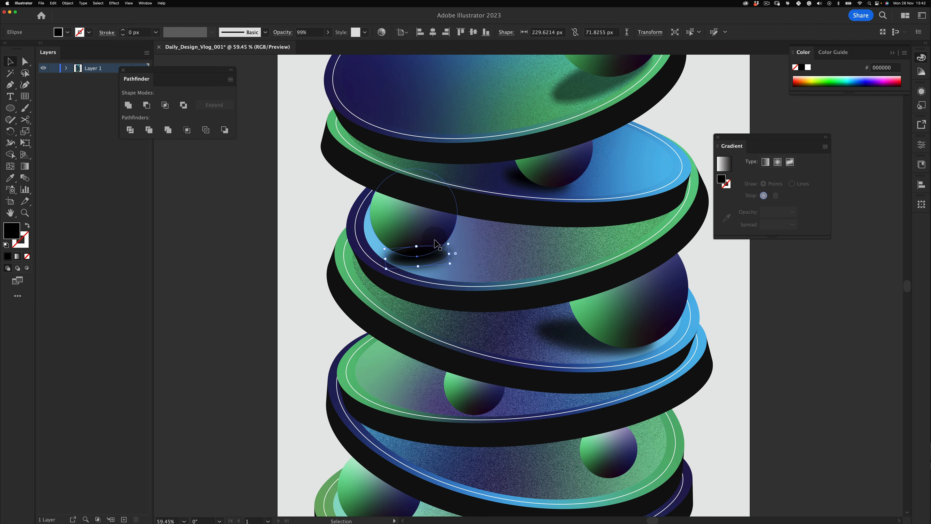
key("super")
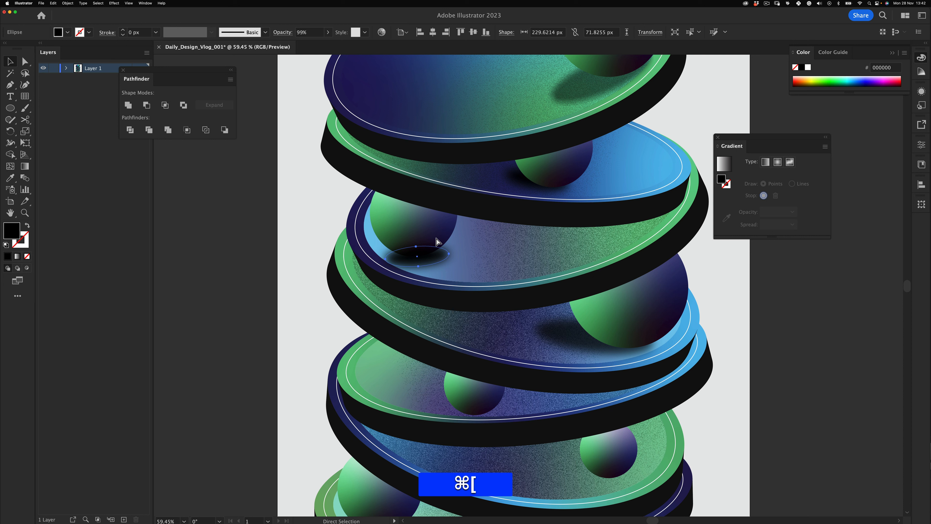
key("super+bracketleft")
key("super+bracketright")
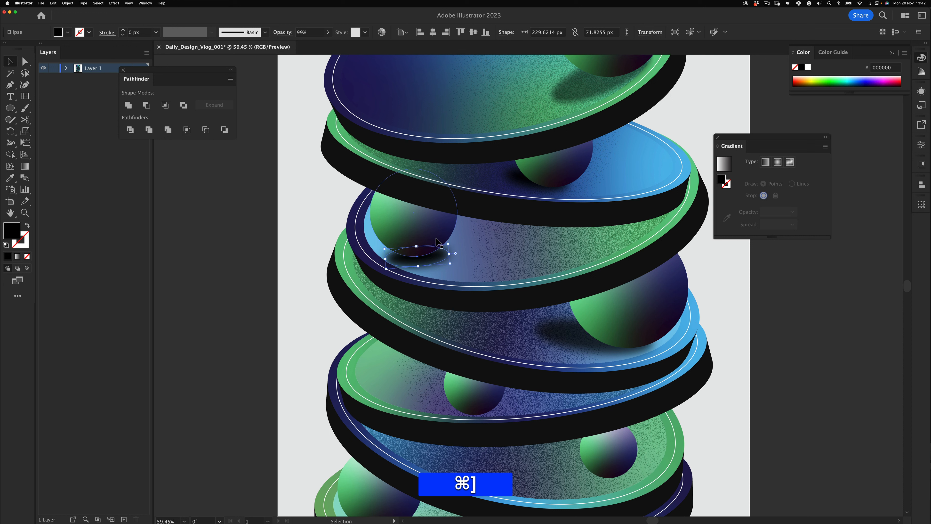
Fine-tune the shadow beneath the third disc's sphere so it sits closely against the sphere's base.
left_click_drag(416, 246, 291, 300)
key("super+z")
key("z")
key("v")
left_click(353, 291)
key("space")
key("z")
left_click_drag(357, 267, 473, 211)
key("v")
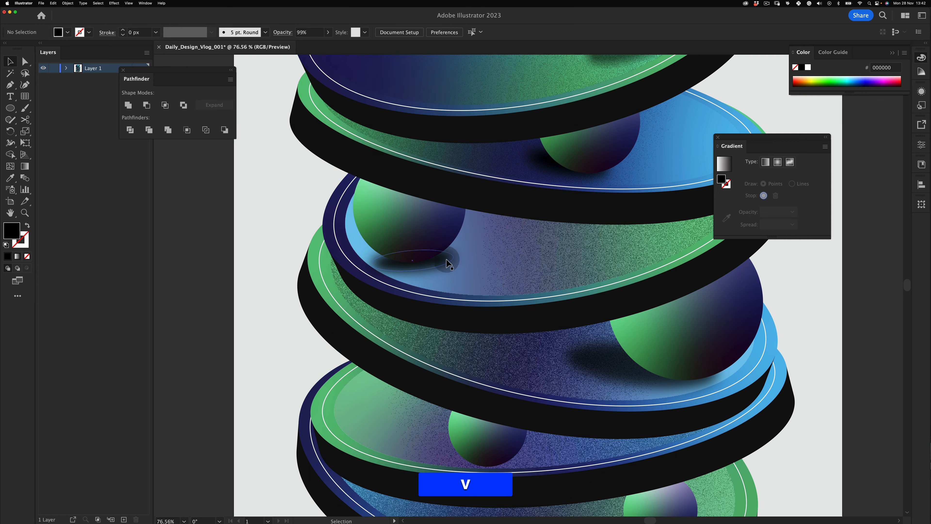
left_click(447, 263)
left_click_drag(453, 261, 314, 324)
key("v")
left_click(273, 362)
key("z")
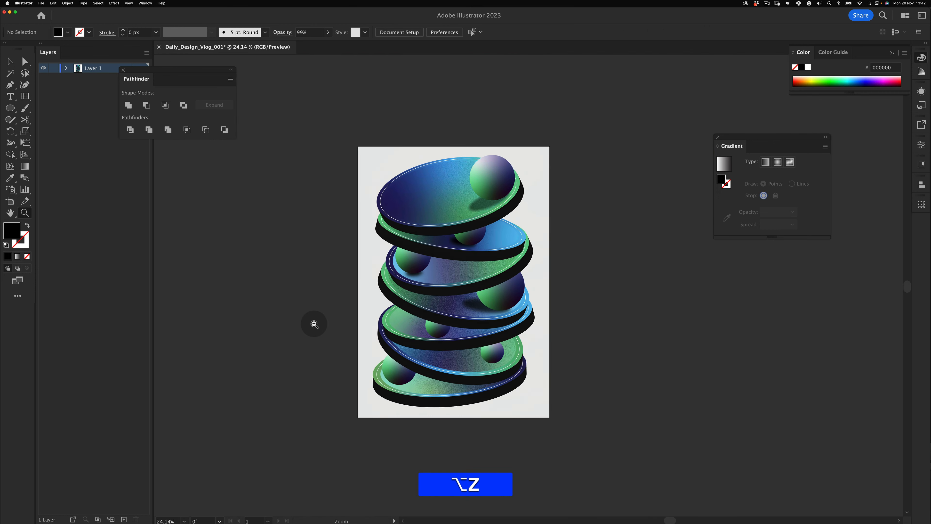
Duplicate the fourth disc's shadow to the fifth disc's small sphere at about 284 by 74 px and layer it behind that sphere.
key("space")
left_click_drag(395, 323, 364, 325)
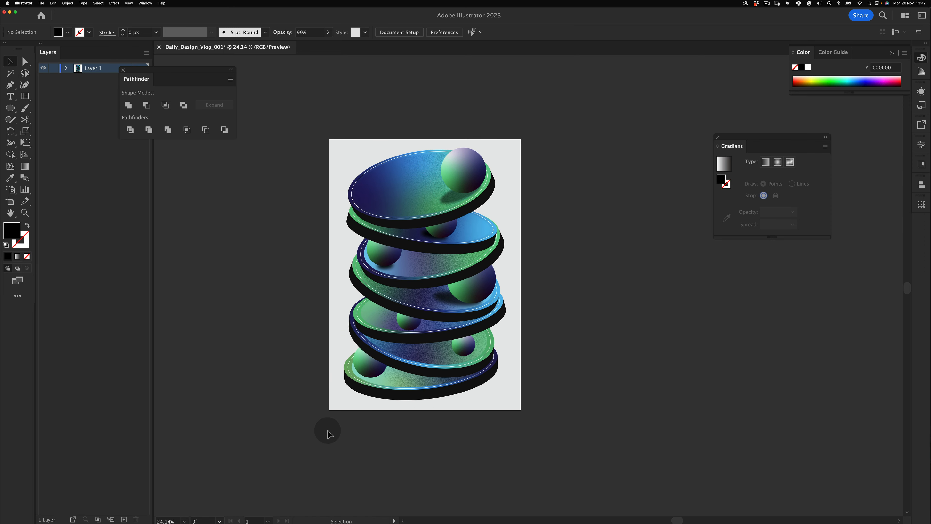
key("v")
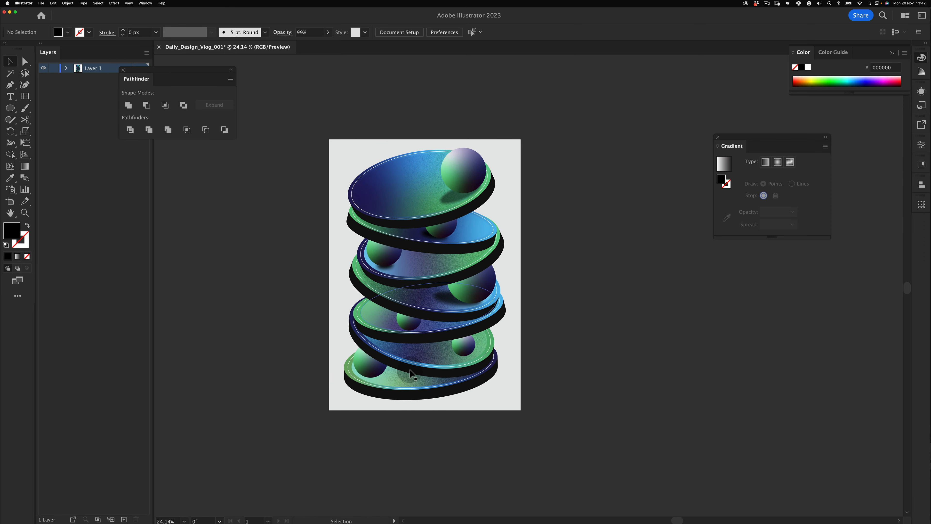
key("z")
left_click_drag(399, 284, 441, 285)
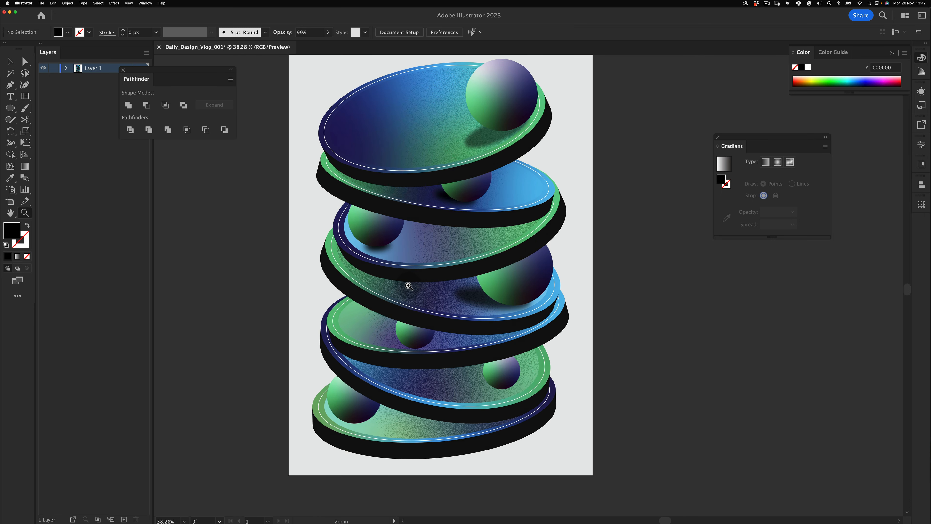
key("v")
left_click_drag(523, 280, 406, 337)
key("super")
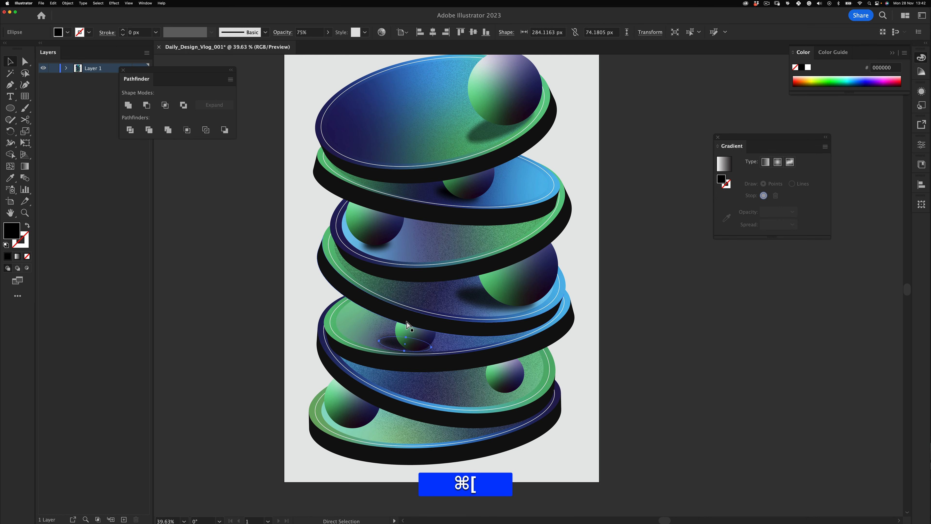
key("super+v")
left_click(242, 419)
scroll(304, 361, "down", 3)
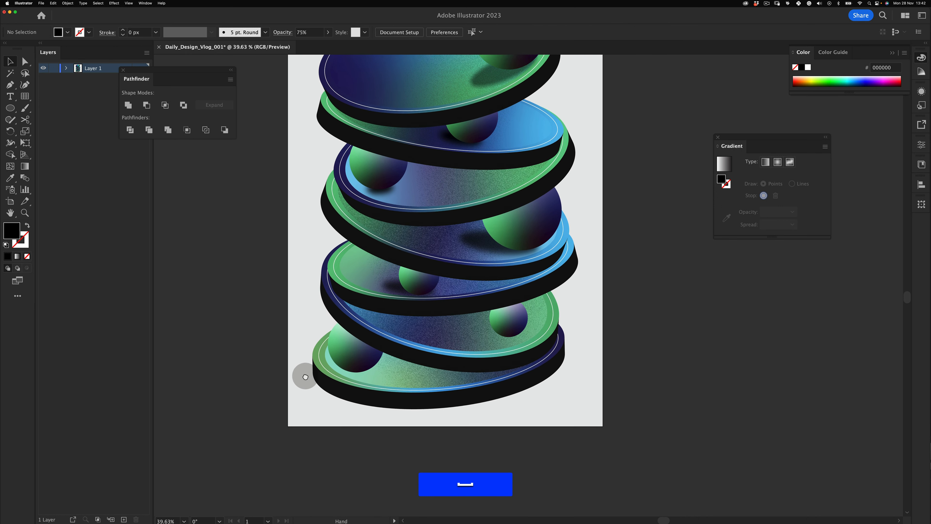
Duplicate the third disc's shadow to the base of the bottom disc's sphere, at about 187 by 56 px.
key("v")
left_click_drag(350, 356, 384, 344)
key("alt+super+z")
left_click_drag(383, 190, 378, 367, "alt")
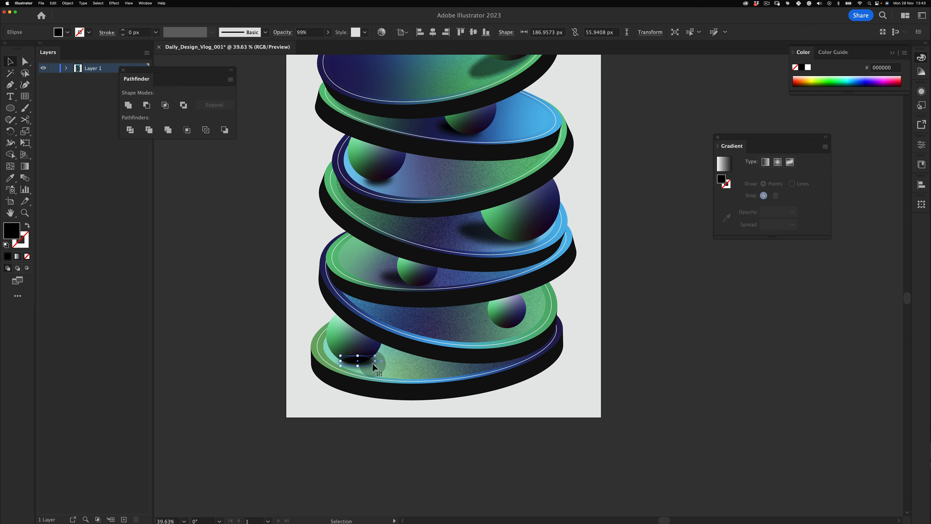
Layer the bottom disc's shadow behind its sphere, above the disc's surface.
key("super")
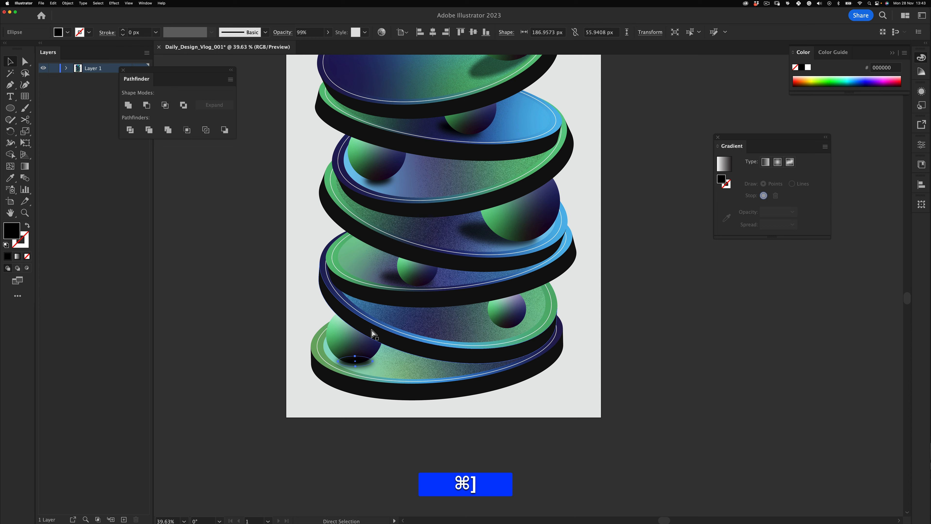
left_click(245, 422)
key("v")
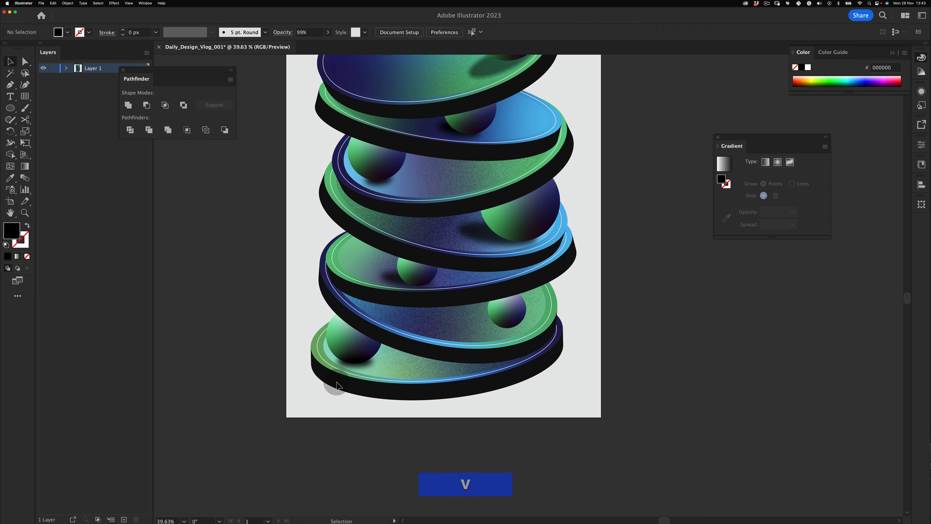
left_click(354, 361, "super")
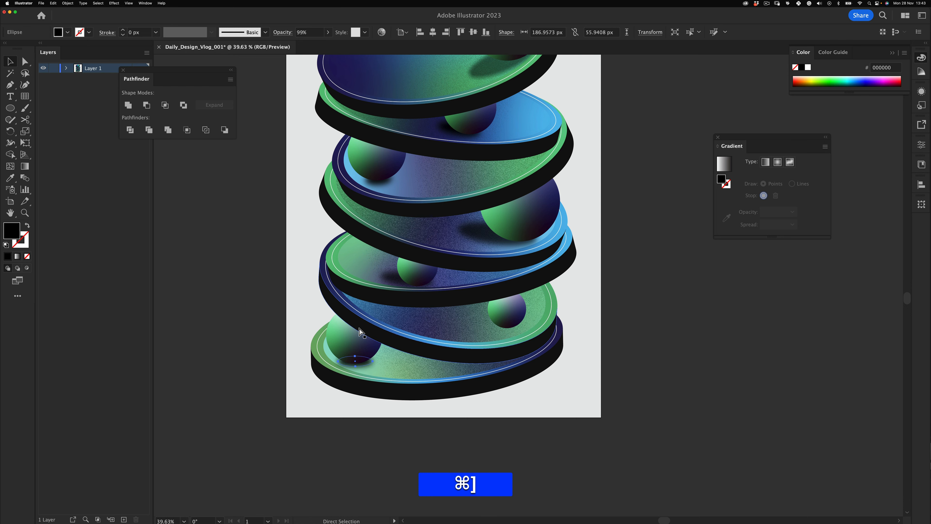
key("super+v")
left_click(247, 464)
Duplicate the fifth disc's shadow to the base of the small sphere on the sixth disc.
key("v")
key("z")
mouse_move(485, 256)
left_mouse_down()
mouse_move(454, 272)
mouse_move(444, 298)
mouse_move(492, 273)
left_mouse_up()
key("space")
key("z")
key("v")
left_click_drag(360, 278, 455, 326)
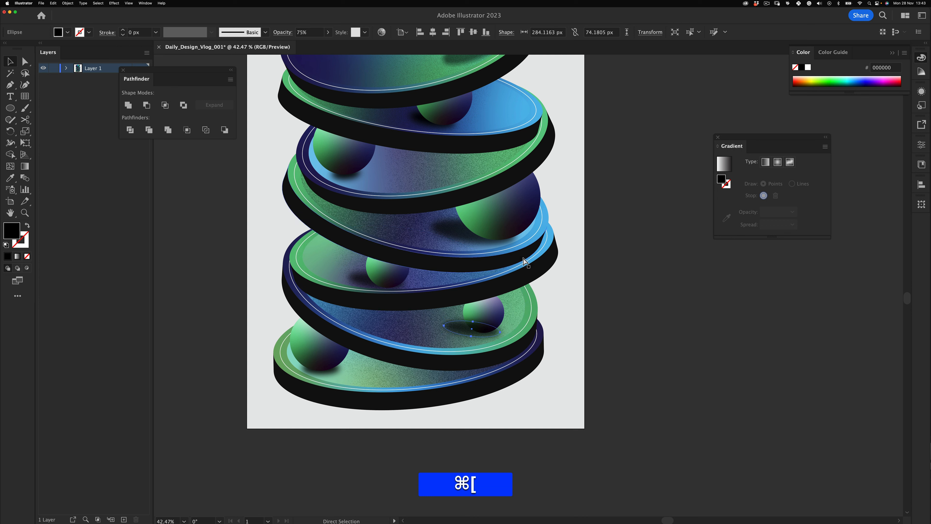
Layer the sixth disc's shadow behind its sphere while keeping it above the disc's surface.
key("super+bracketleft")
key("super+bracketright")
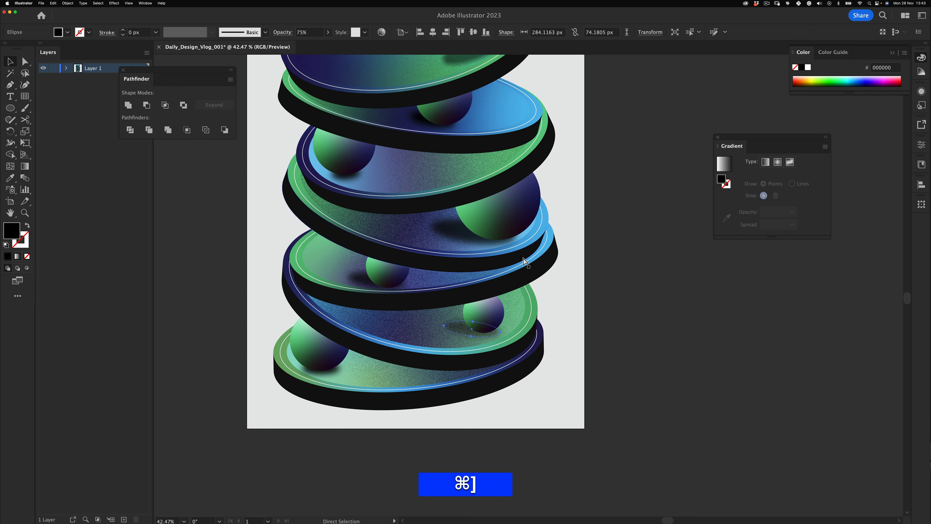
key("super+v")
left_click(238, 461)
key("v")
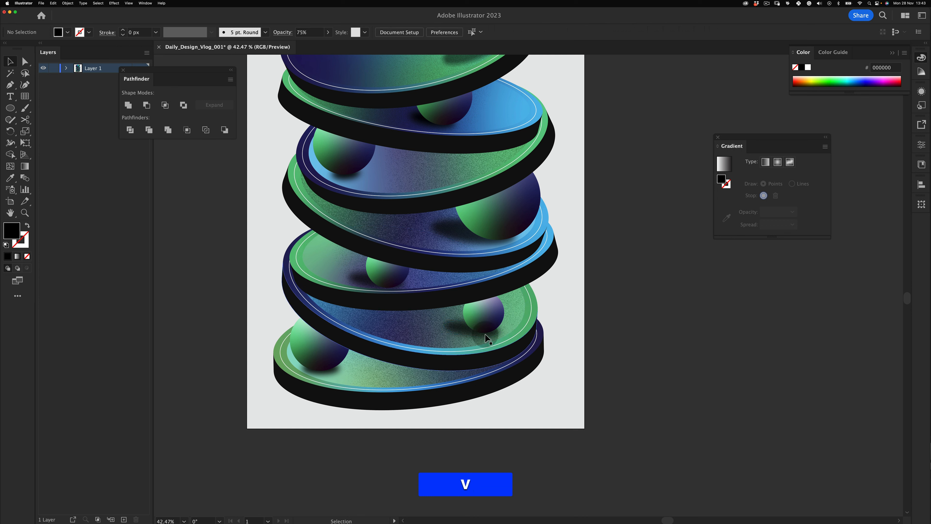
Select all discs, spheres and shadows and scale them down slightly and proportionally around their centre to widen the poster's margins.
key("z")
left_click_drag(461, 302, 427, 311)
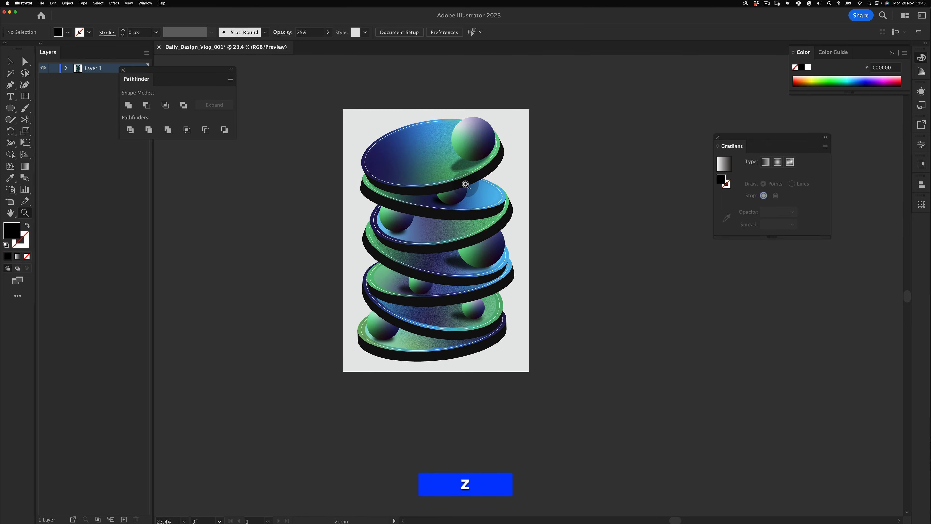
left_click_drag(466, 190, 495, 210)
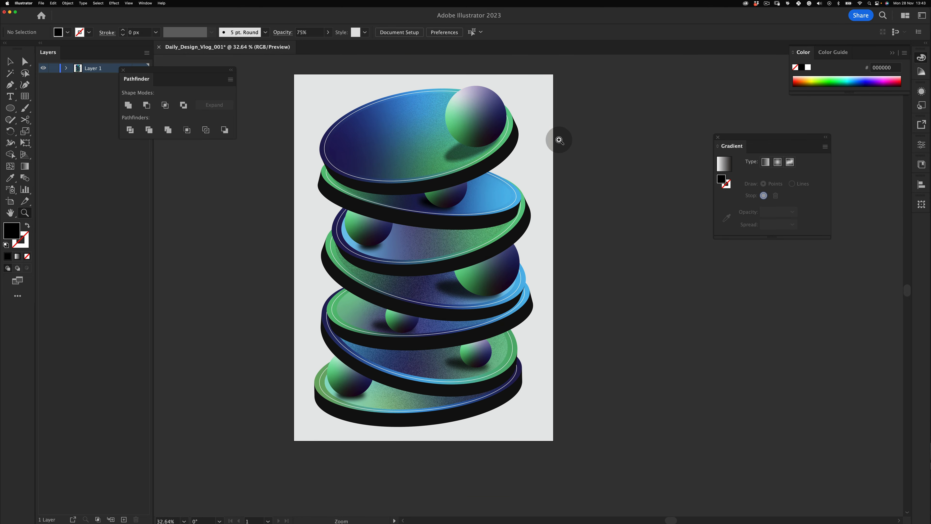
key("v")
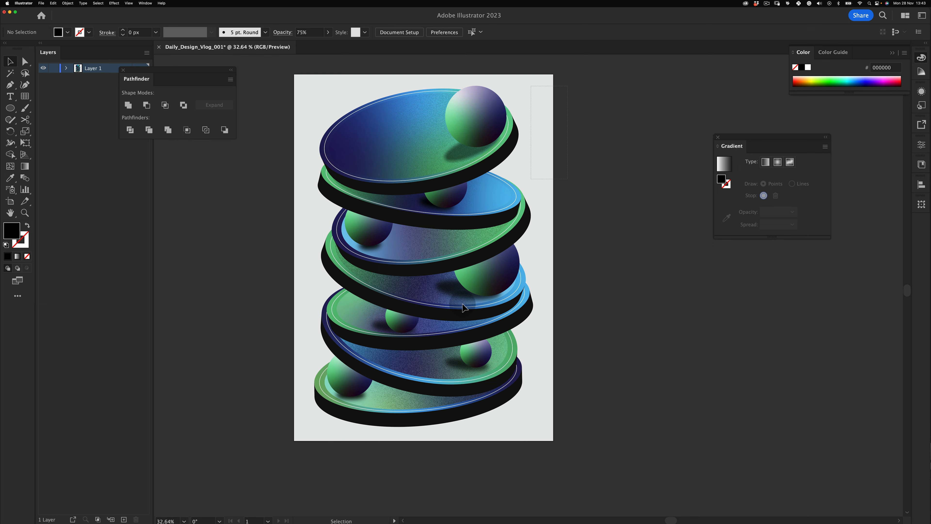
key("super+a")
scroll(463, 302, "down", 1)
key("space")
left_click_drag(477, 204, 482, 229)
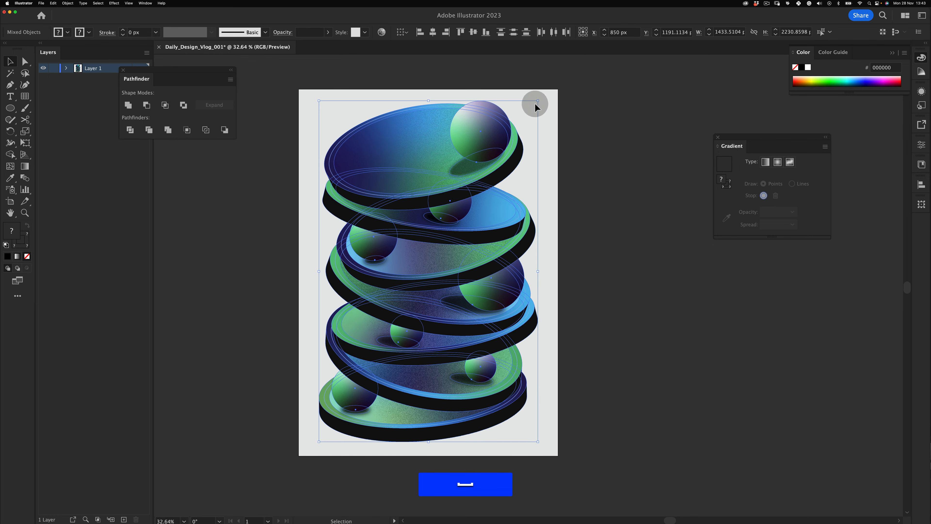
left_click_drag(534, 107, 533, 107)
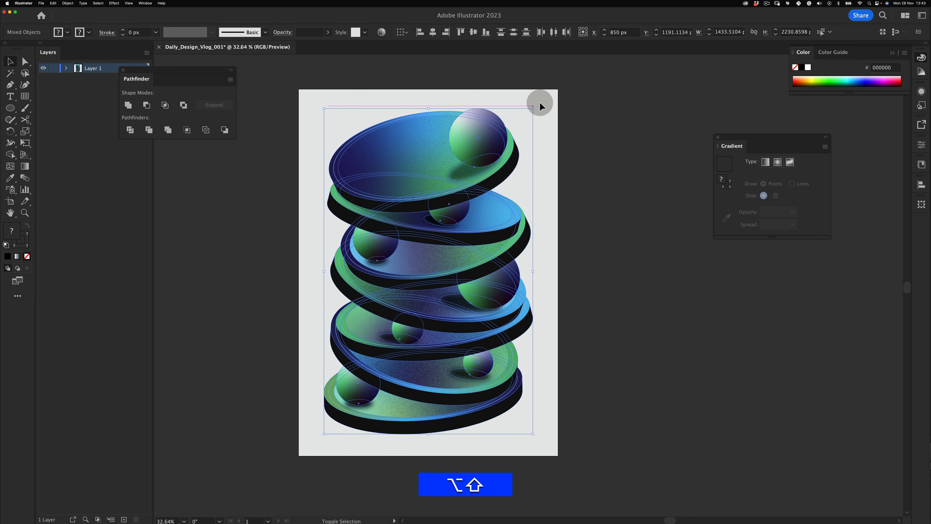
left_click(572, 144)
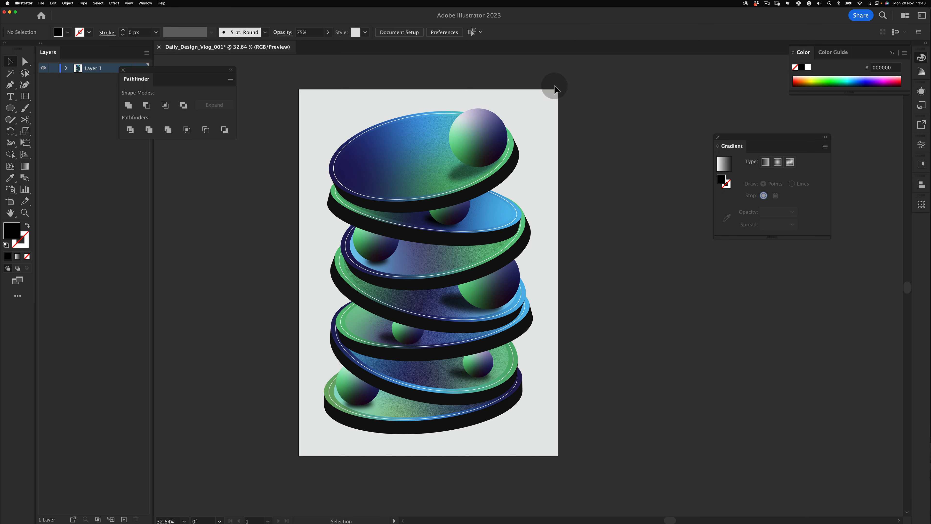
Add the text BALANCE beside the poster, enlarge it to about 183 pt and move it over the top disc.
left_click(10, 96)
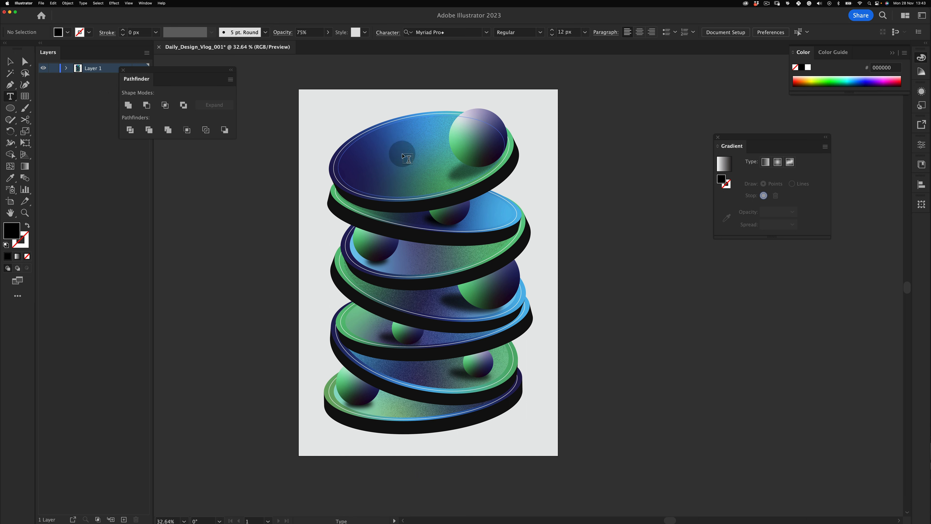
left_click(609, 209)
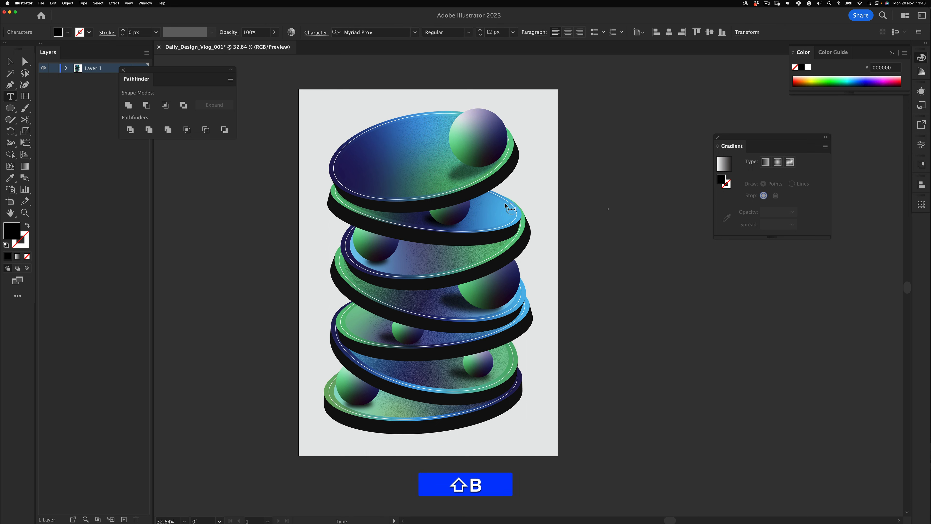
key("Escape")
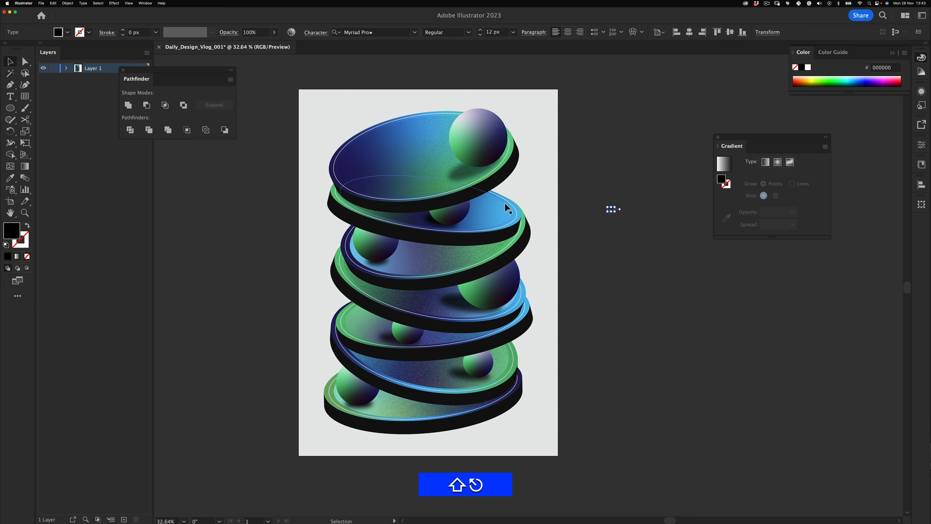
left_click_drag(639, 187, 664, 176)
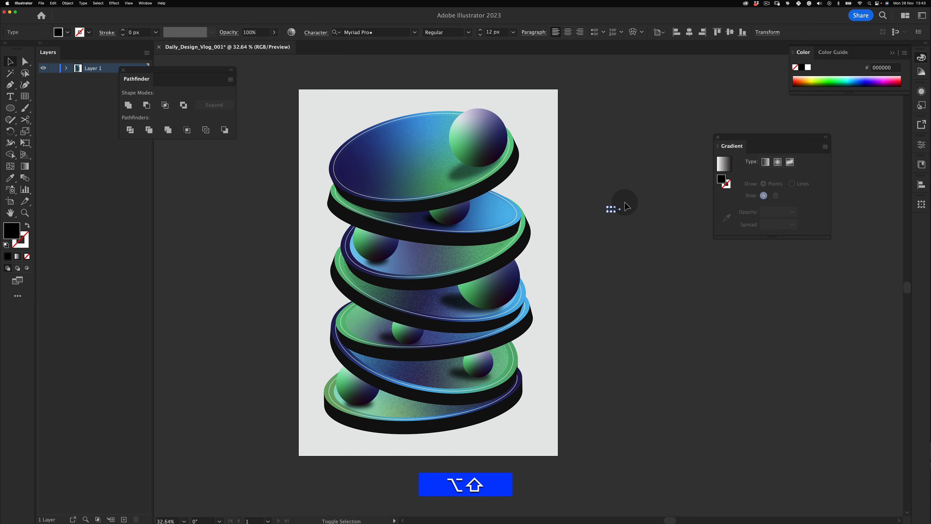
left_click_drag(618, 207, 442, 163)
Set the BALANCE text in the Anisette Std Light font and reposition it across the top disc.
left_click(415, 32)
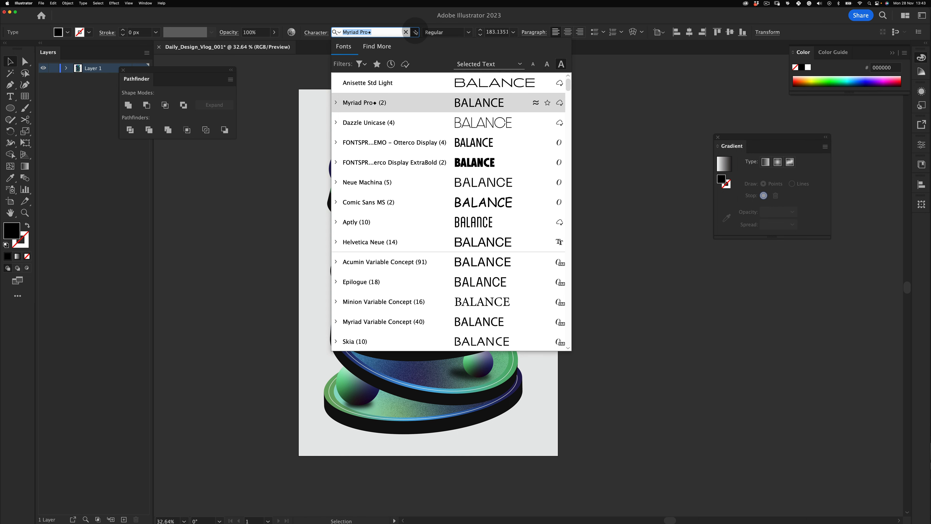
left_click(420, 82)
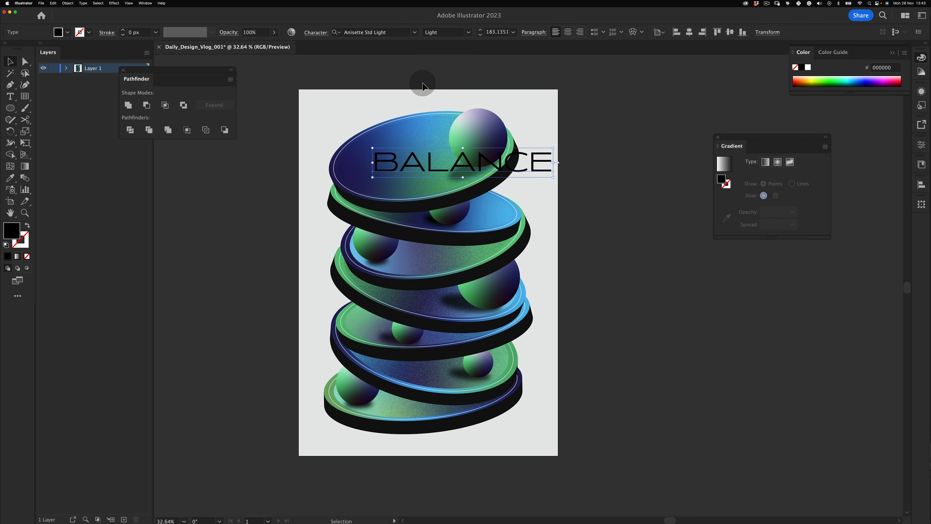
mouse_move(516, 166)
left_mouse_down()
mouse_move(490, 266)
mouse_move(499, 264)
mouse_move(490, 175)
mouse_move(507, 162)
left_mouse_up()
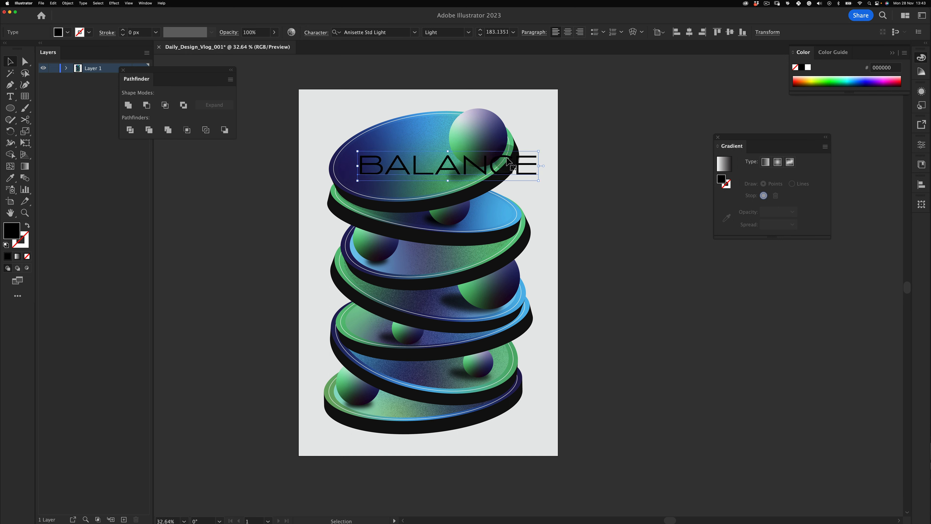
key("alt")
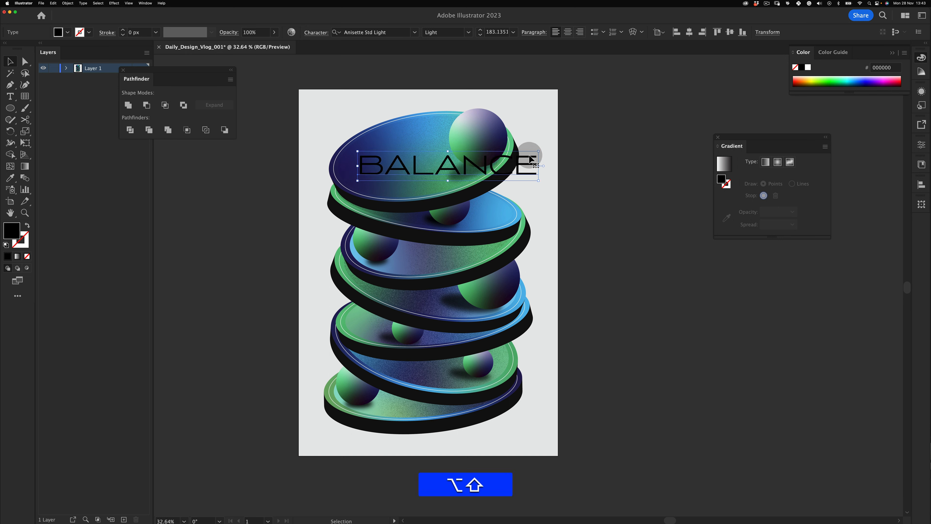
Convert the BALANCE text to outlines and ungroup it into separate letters.
right_click(513, 189)
left_click(538, 250)
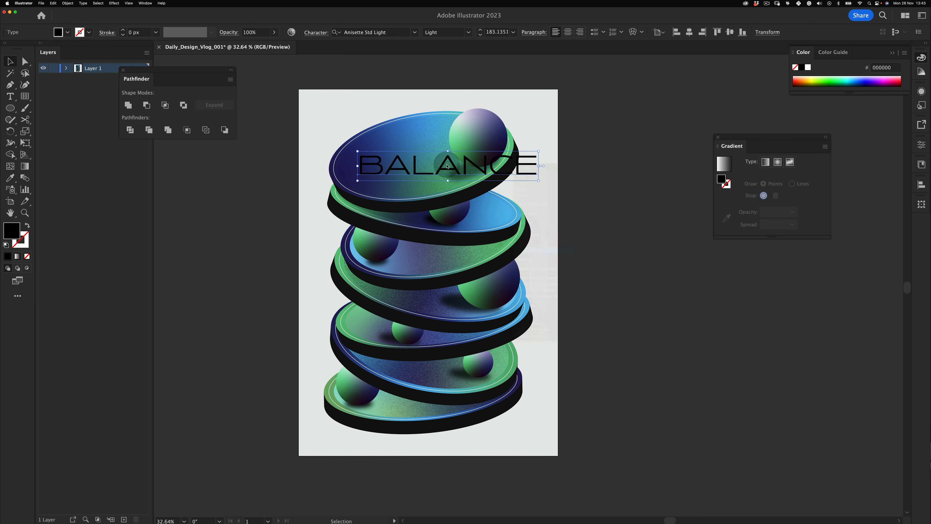
right_click(447, 168)
left_click(478, 255)
left_click(611, 171)
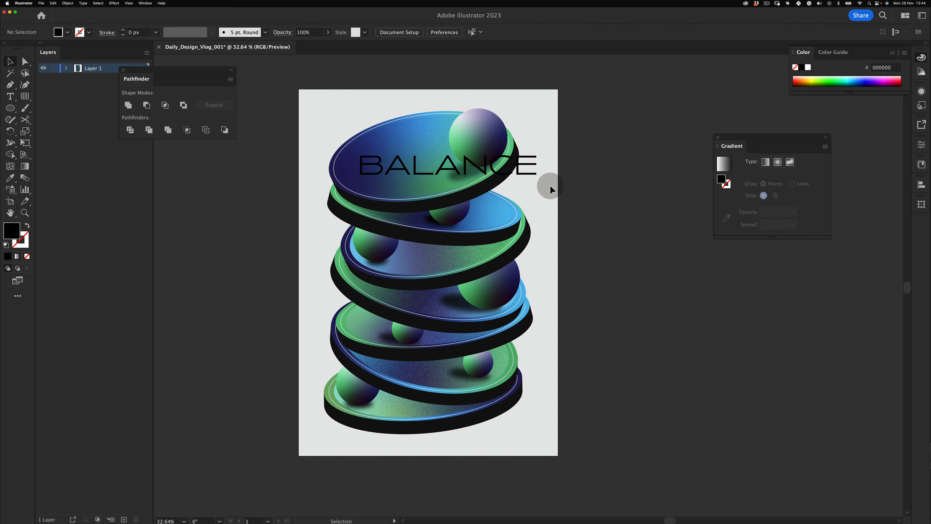
Distribute the letters A, L, A, N, C and E one per disc down the stack, leaving B on the top disc.
left_click_drag(400, 170, 490, 214)
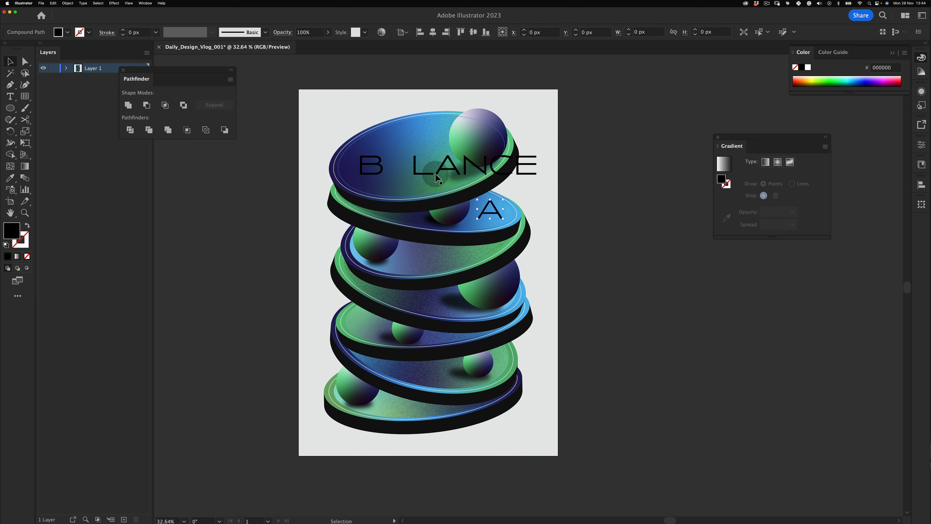
left_click_drag(426, 199, 419, 262)
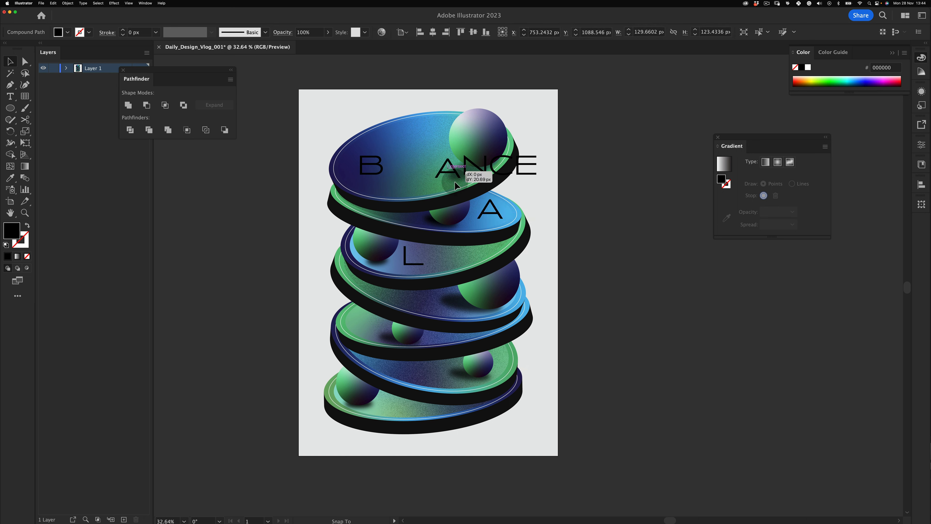
left_click_drag(454, 182, 462, 307)
left_click_drag(473, 166, 370, 320)
left_click_drag(509, 172, 453, 372)
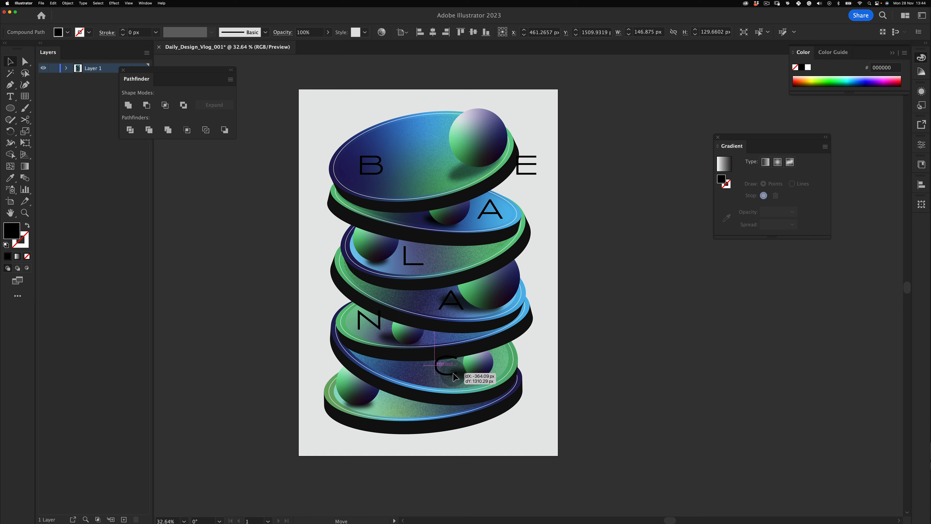
left_click_drag(532, 166, 394, 403)
key("v")
left_click(242, 492)
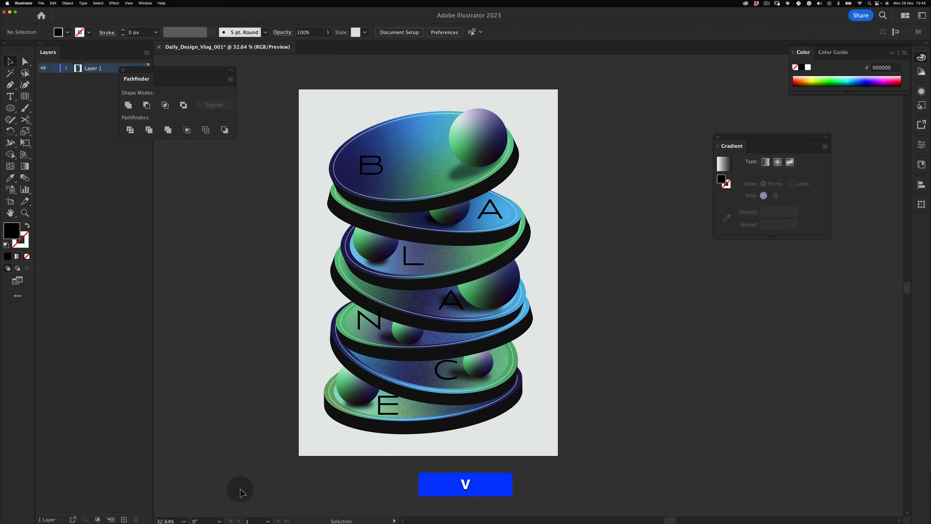
left_click(381, 164)
left_click_drag(384, 155, 430, 148)
key("cmd+z")
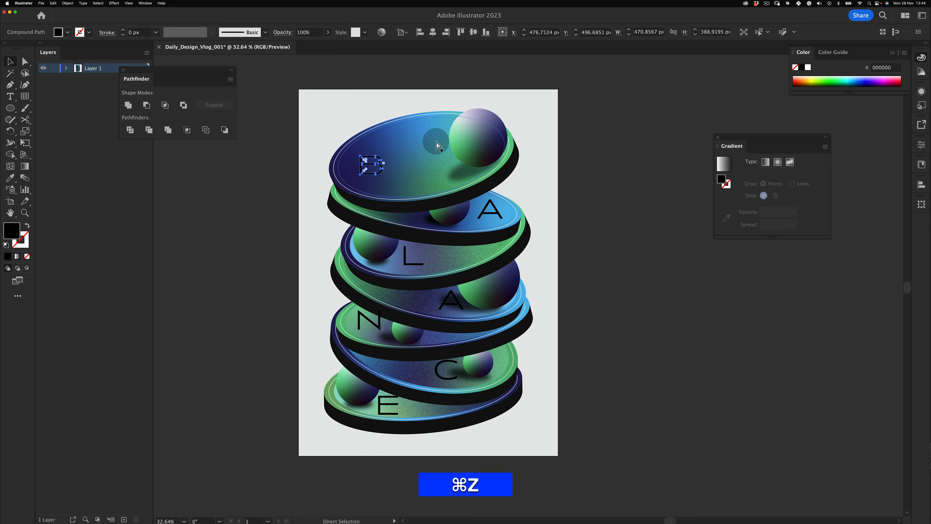
Fill the letter B with white (FFFFFF) and move it closer to the left edge of the top disc.
left_click(808, 68)
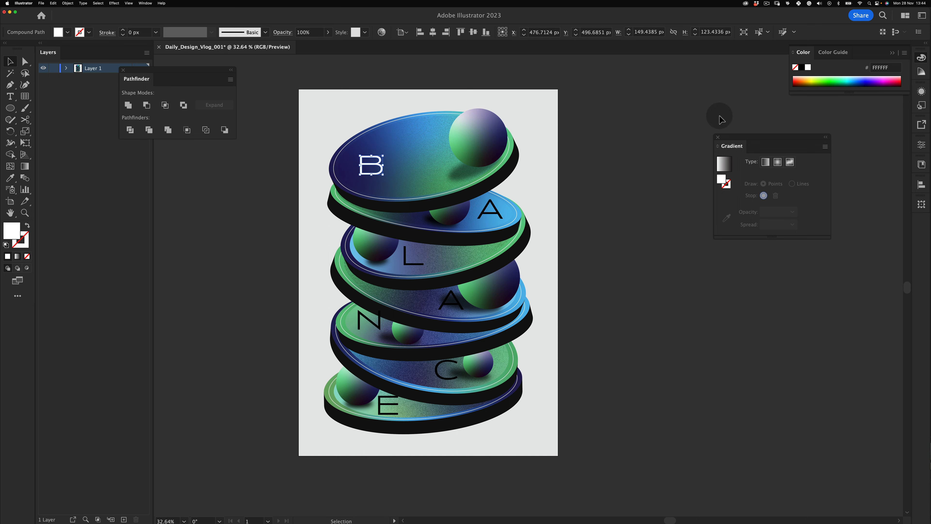
left_click(716, 119)
key("v")
left_click_drag(379, 166, 366, 165)
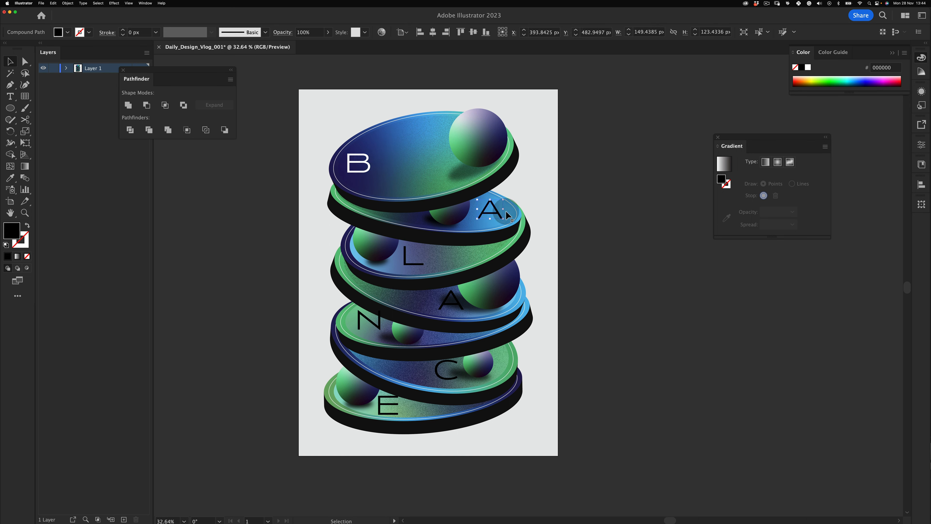
Fill the letter A on the second disc with white (FFFFFF).
left_click(807, 67)
key("v")
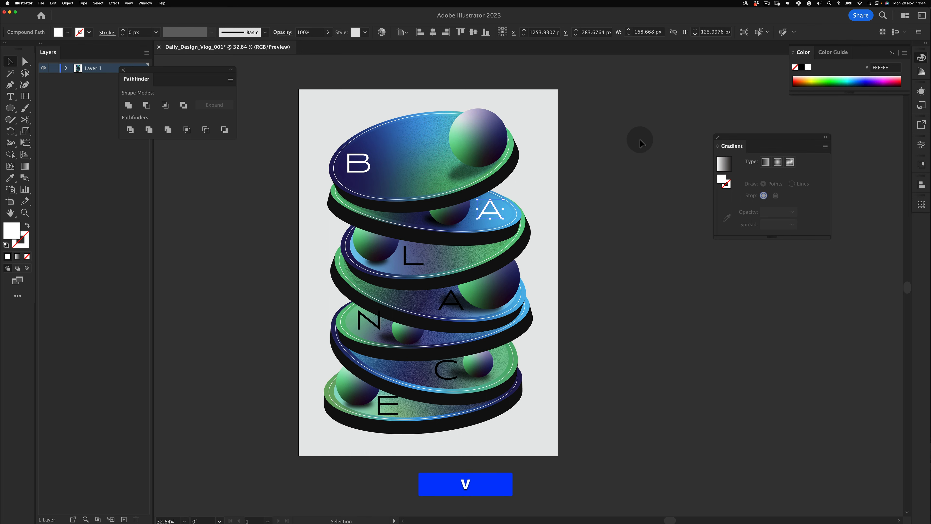
left_click(641, 143)
Recolour the L, the lower A and the N with the sampled light grey E8E8E8 of the poster background.
left_click(409, 262)
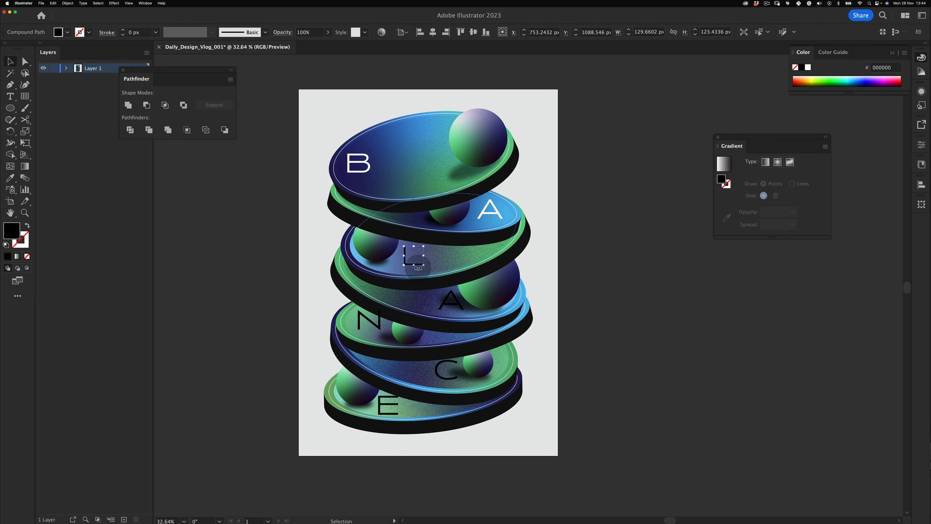
key("i")
left_click(495, 200)
key("v")
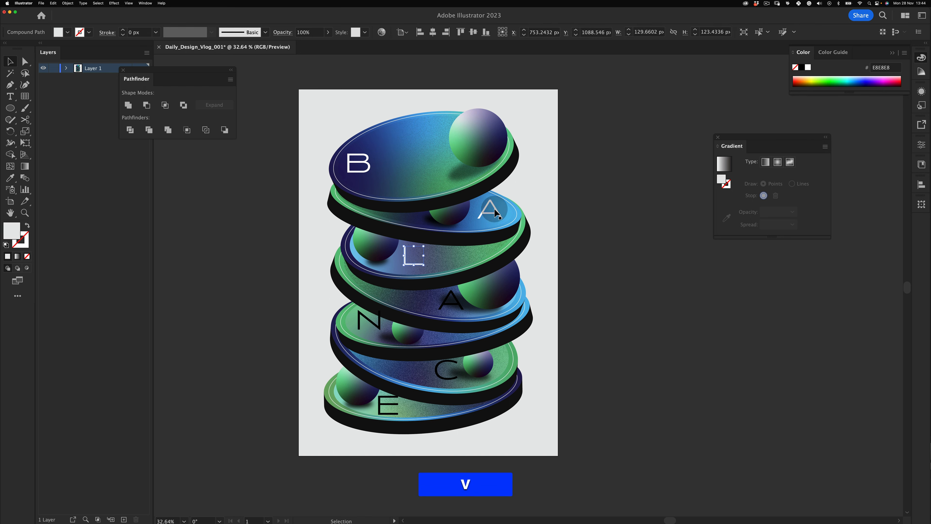
left_click(448, 302)
left_click(377, 329, "shift")
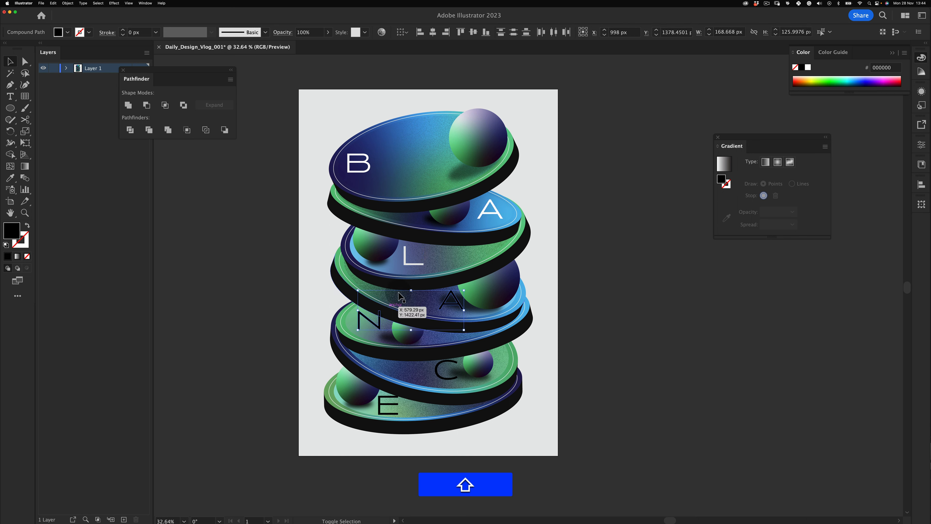
key("i")
left_click(546, 172)
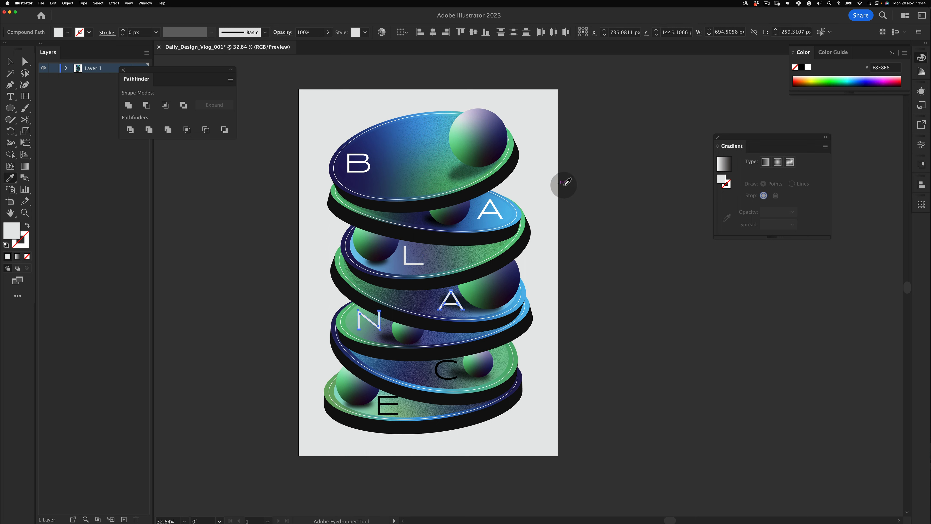
key("v")
left_click(590, 179)
Recolour the C and the E with the light grey E8E8E8 sampled from the poster background.
left_click_drag(449, 275, 443, 253)
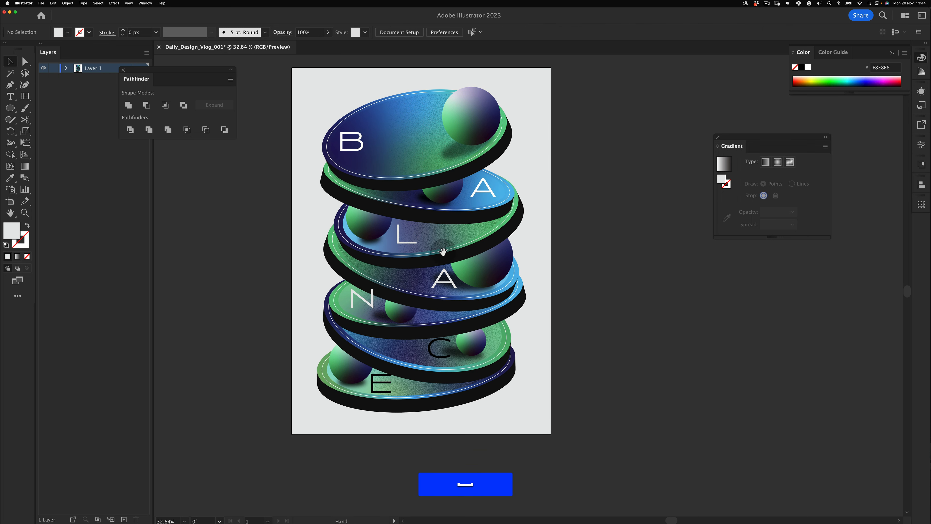
left_click(431, 348)
key("i")
left_click(551, 200)
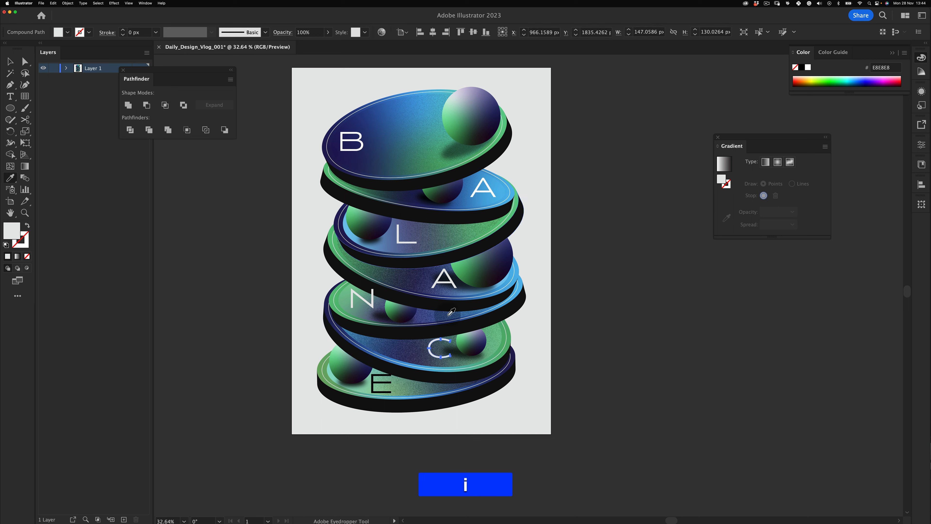
key("v")
left_click(377, 383)
key("i")
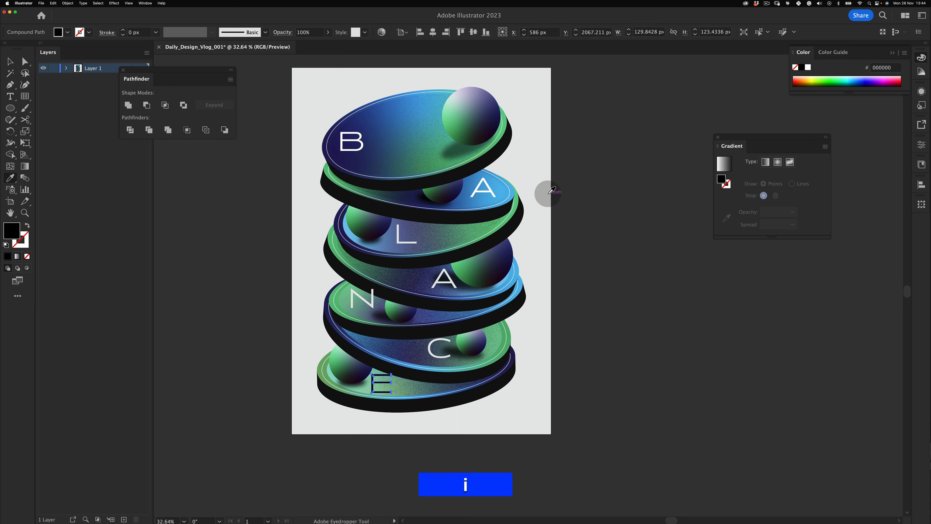
left_click(543, 191)
key("v")
left_click(582, 155)
Nudge the upper A, the L, the lower A and the N to refine their positions on their discs.
key("space")
left_click_drag(406, 161, 516, 226)
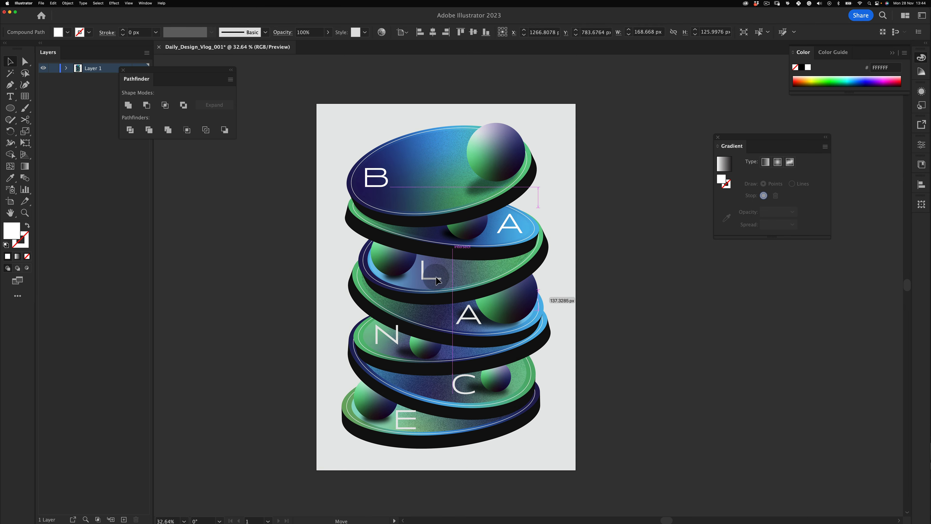
key("super+z")
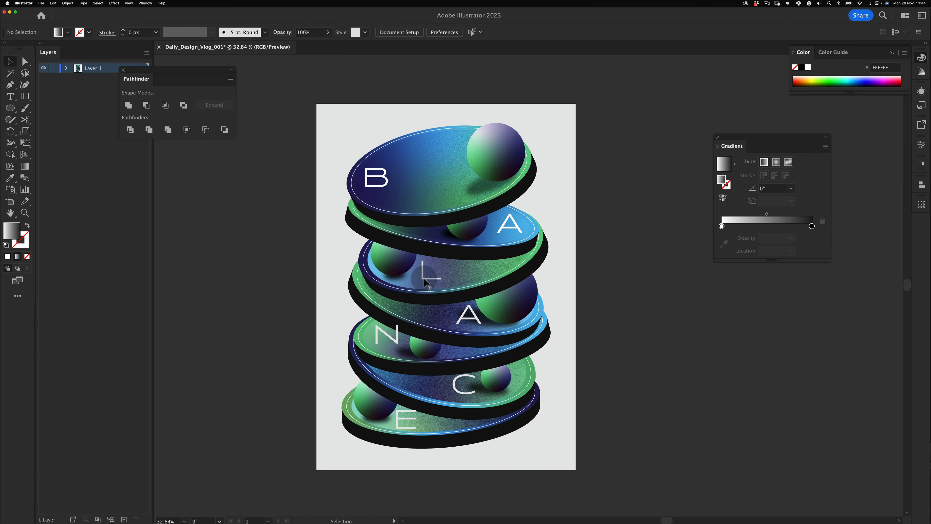
left_click_drag(470, 318, 473, 315)
left_click_drag(395, 341, 394, 341)
key("v")
left_click(266, 431)
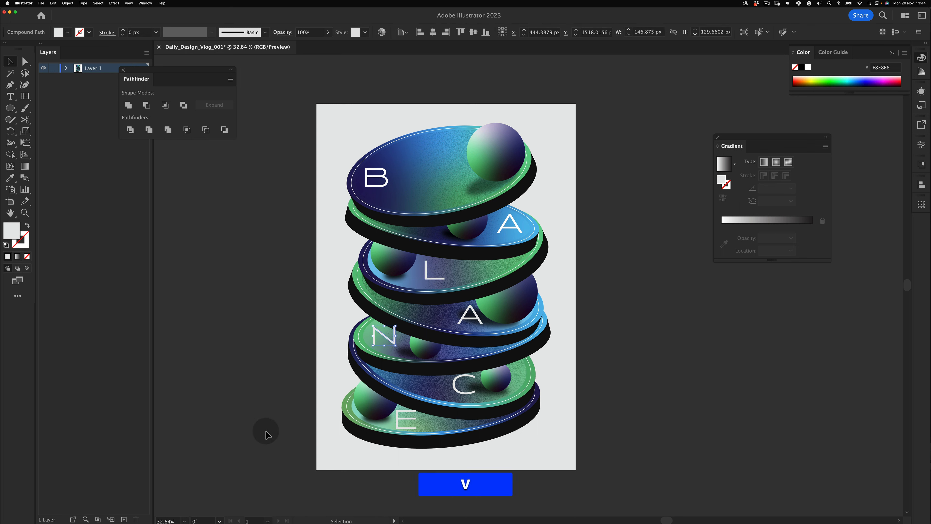
Shift the E slightly right on the bottom disc and the C slightly left and down on the disc above it.
left_click(410, 416)
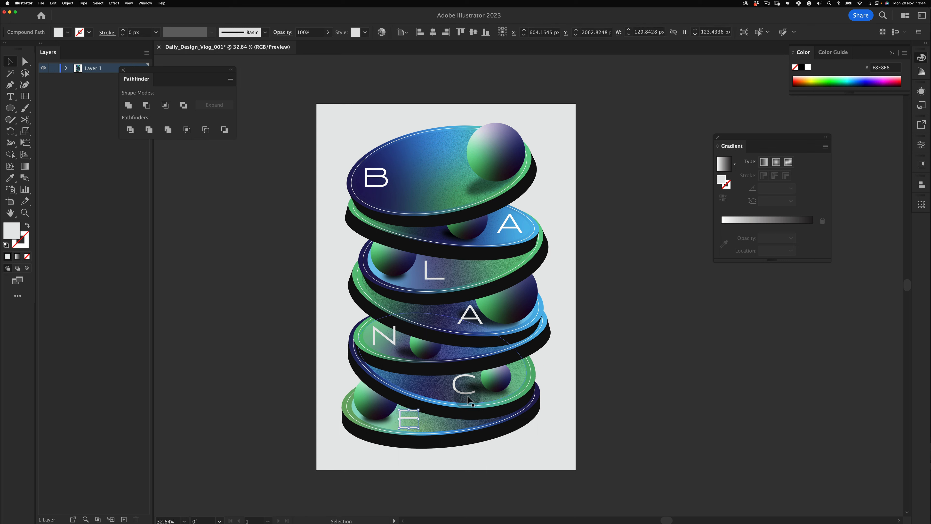
key("v")
left_click_drag(454, 387, 452, 390)
key("alt+shift+v")
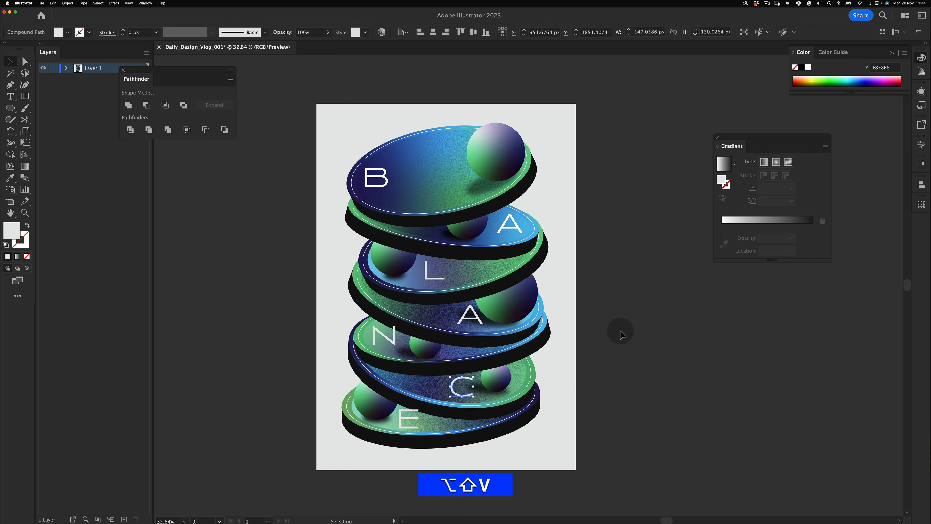
left_click(622, 334)
Move the lower A up and left and change its stacking order so its top tucks behind the disc above.
left_click_drag(478, 322, 471, 319)
key("super")
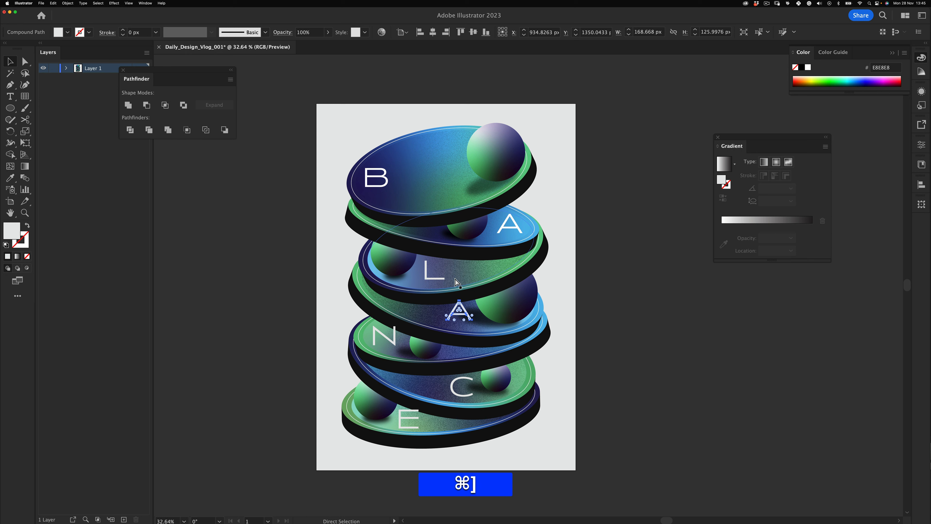
key("super+v")
left_click(282, 374)
key("v")
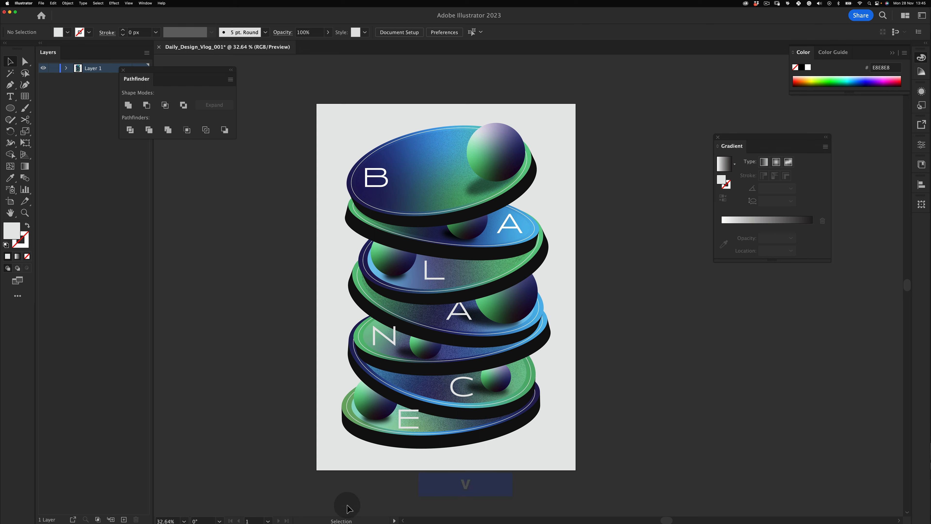
Try to move the L further right on the third disc, and undo the move.
left_click_drag(429, 275, 466, 268)
key("super+z")
left_click(622, 198)
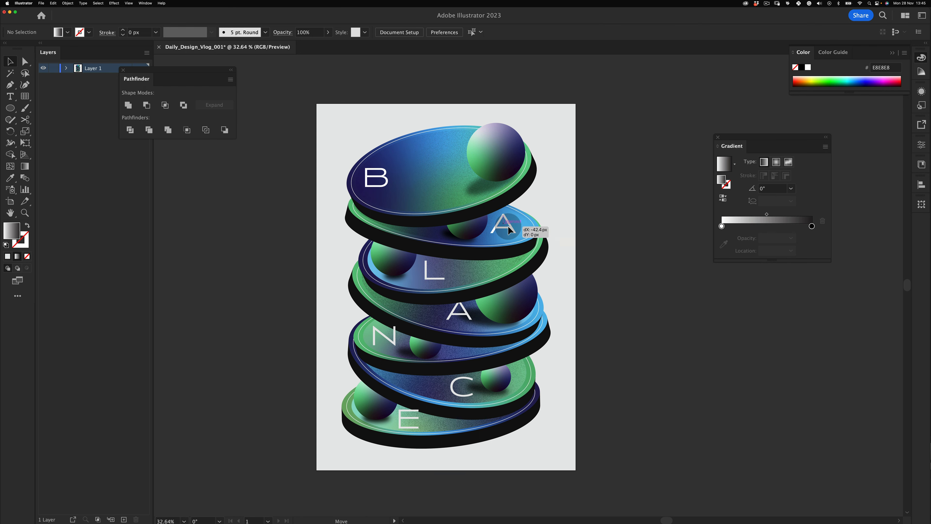
Move the upper A left beside its sphere, tuck it behind the top disc, and shift it down again.
left_click_drag(508, 225, 500, 224)
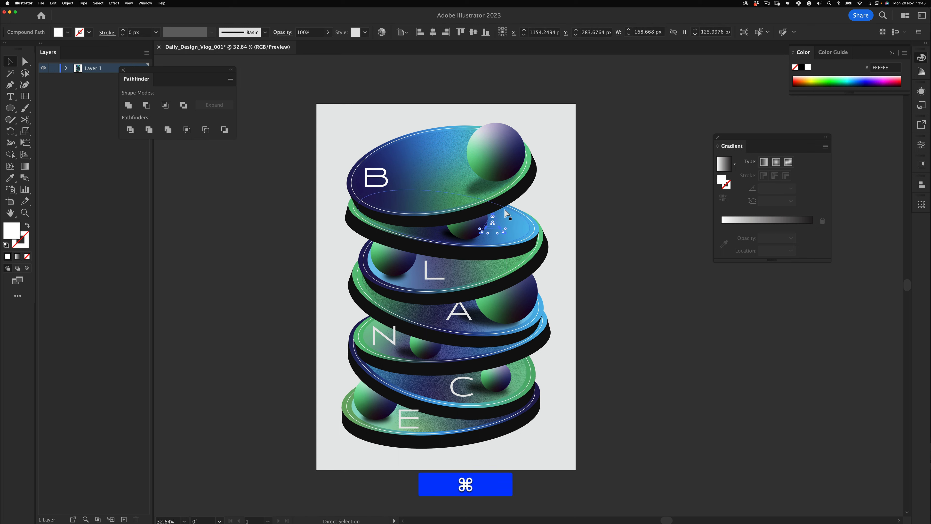
key("v")
left_click(565, 254)
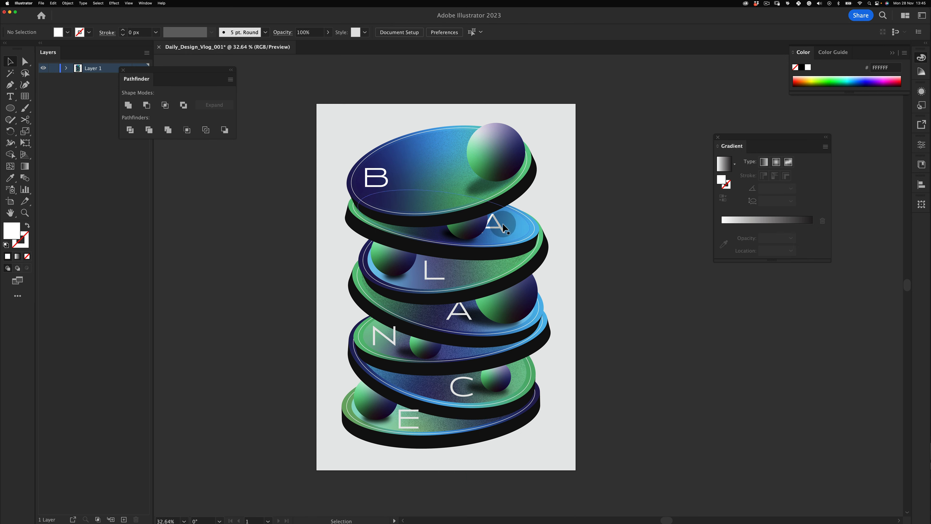
left_click_drag(501, 228, 497, 233)
left_click(596, 168)
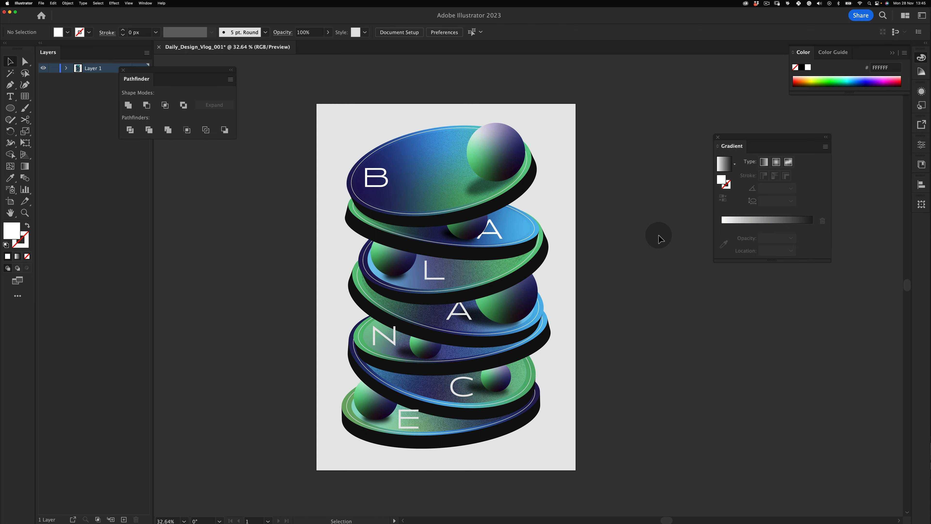
Reposition the B slightly up and right, the upper A toward its disc's right end, and the lower A slightly down.
mouse_move(386, 179)
left_mouse_down()
mouse_move(470, 163)
mouse_move(385, 178)
left_mouse_up()
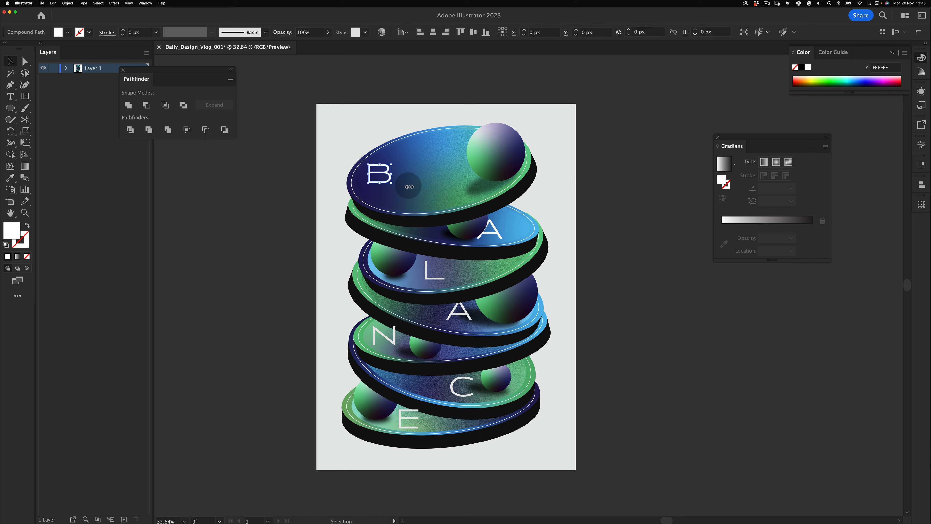
left_click_drag(513, 234, 522, 234)
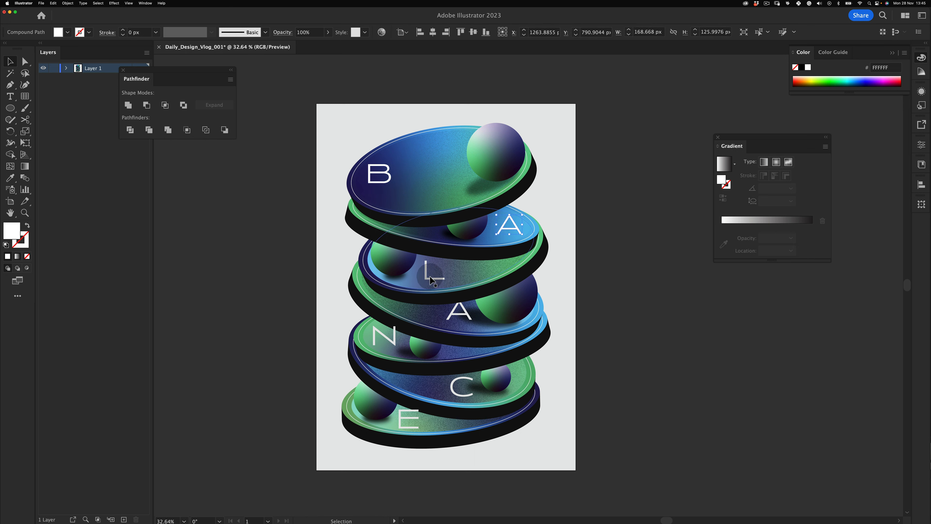
left_click_drag(469, 315, 471, 317)
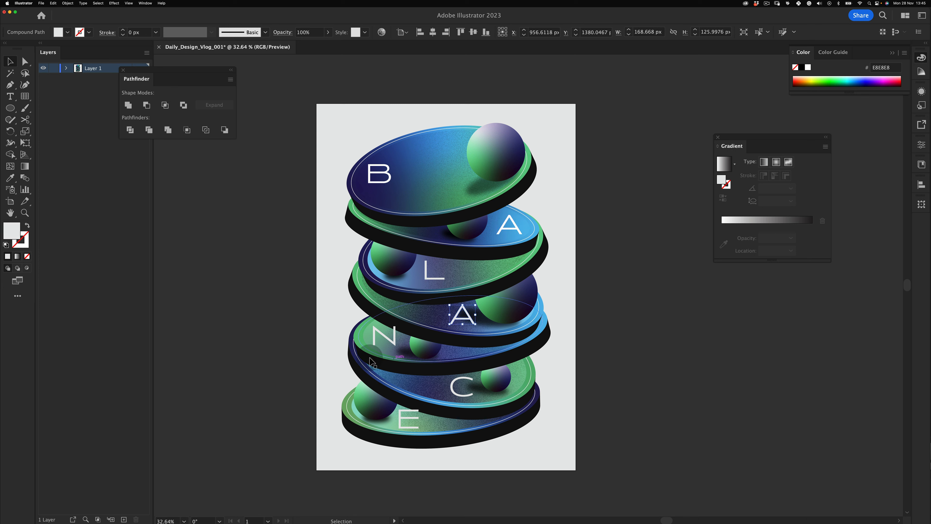
Send the N backward so its top tucks behind the disc above, and nudge the E slightly up.
left_click(393, 339, "super")
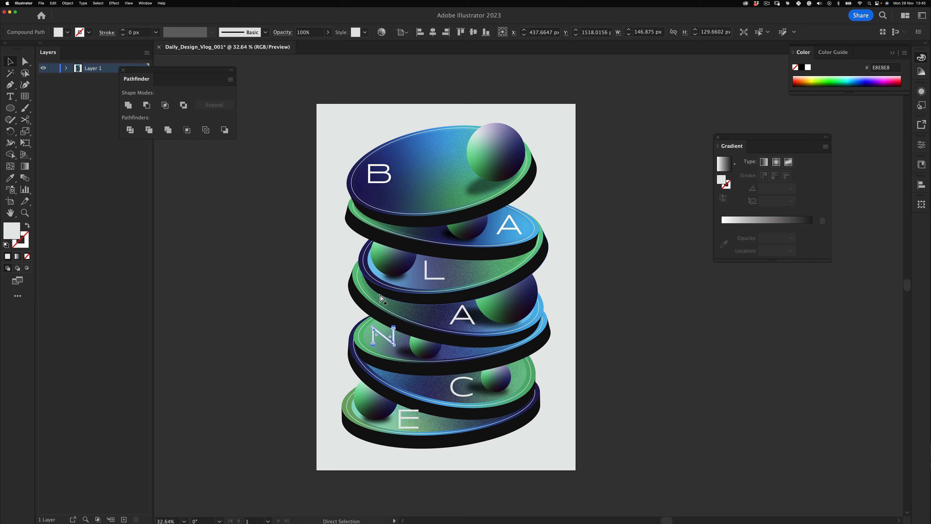
left_click(274, 367)
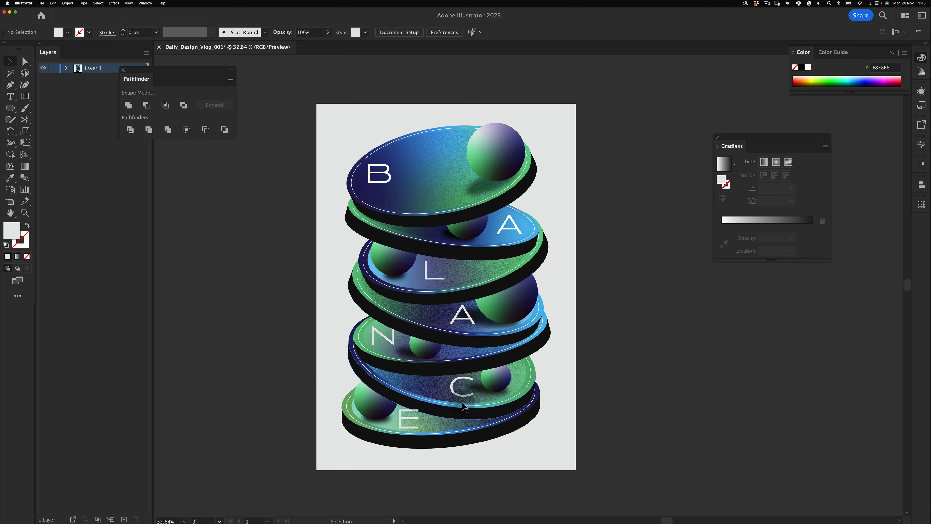
mouse_move(413, 418)
left_mouse_down()
mouse_move(425, 418)
mouse_move(413, 415)
left_mouse_up()
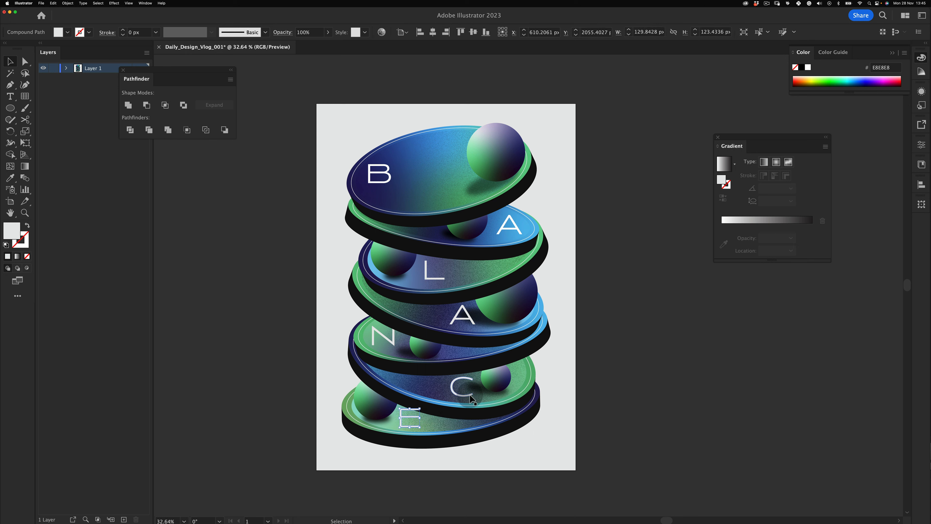
Move the C and the small sphere beside it further right on the sixth disc.
left_click_drag(470, 395, 488, 390)
left_click(630, 320)
key("v")
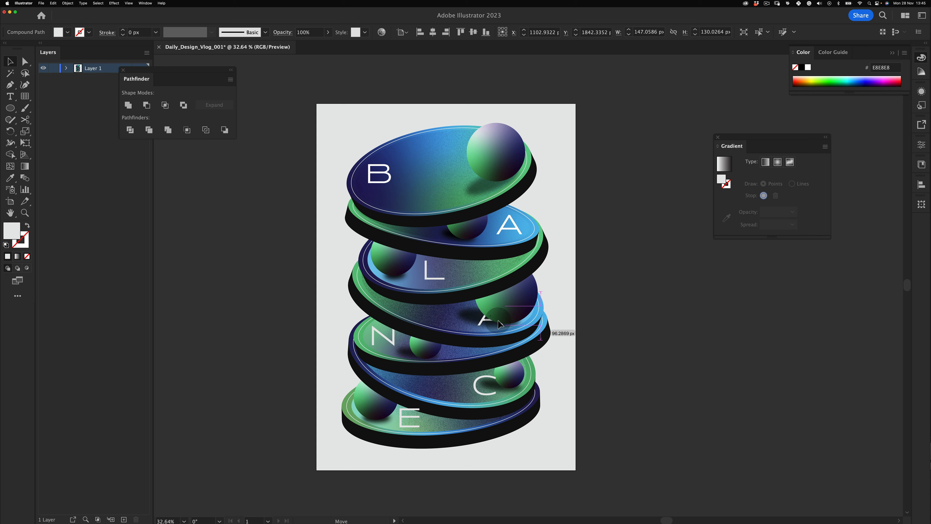
Try to move the lower A right beside the large sphere and the L slightly left, and undo both moves.
left_click_drag(497, 320, 489, 321)
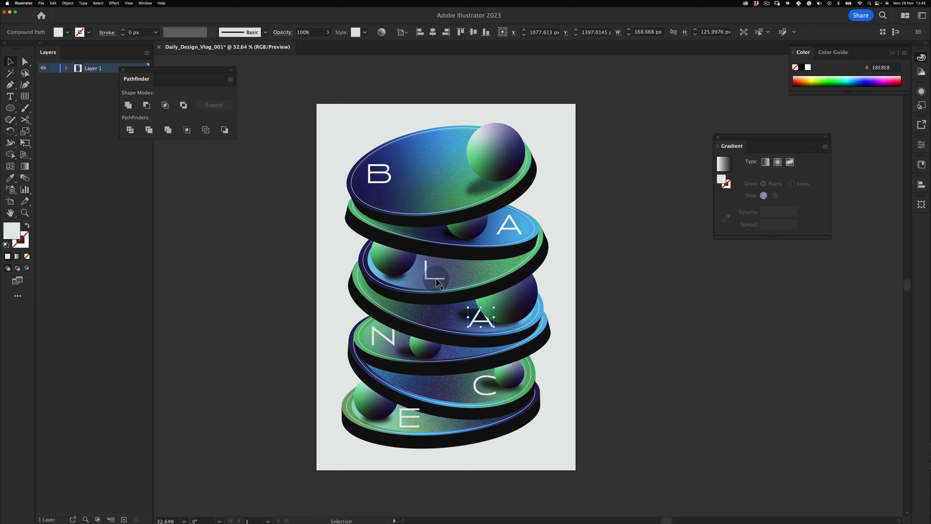
mouse_move(436, 278)
left_mouse_down()
mouse_move(419, 279)
mouse_move(434, 277)
left_mouse_up()
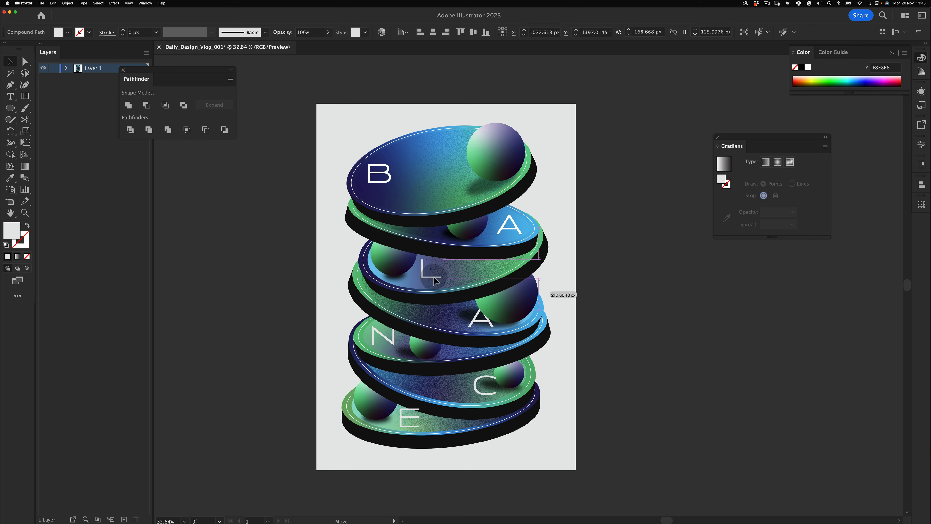
key("super+z")
key("super+z")
left_click(640, 253)
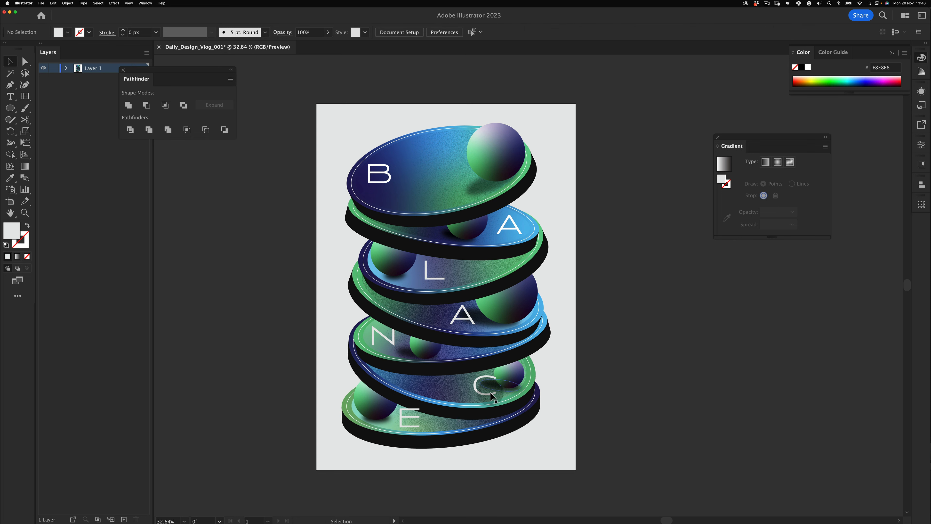
Shift the C slightly left and send the E backward so its top tucks behind the disc above.
left_click_drag(490, 392, 484, 394)
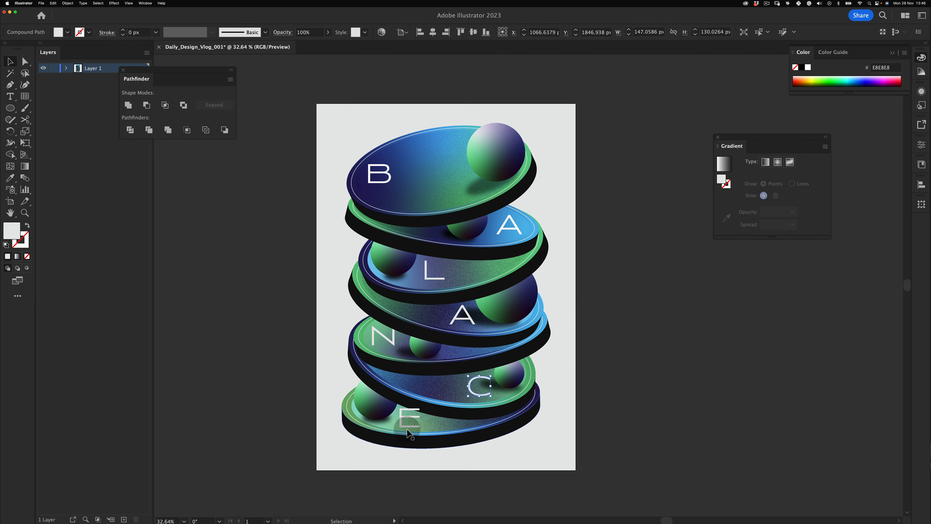
left_click(406, 417)
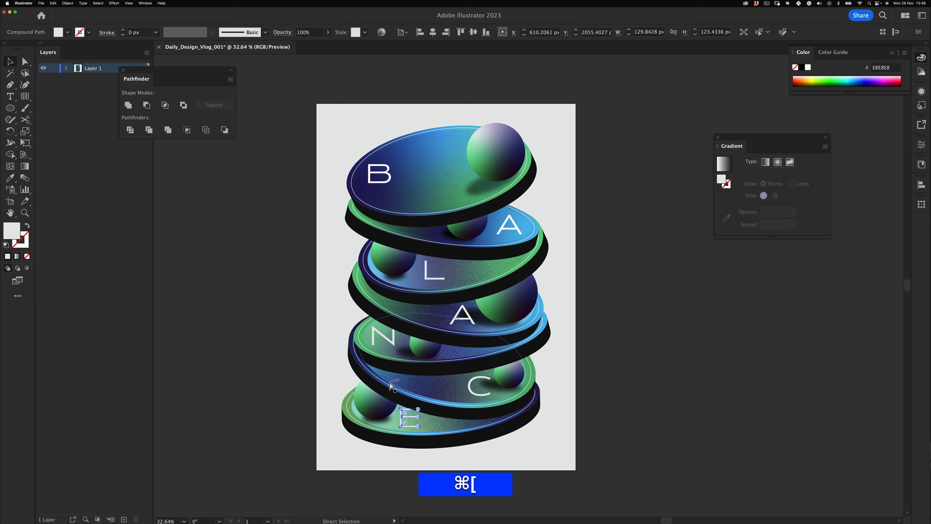
key("super+v")
left_click(217, 382)
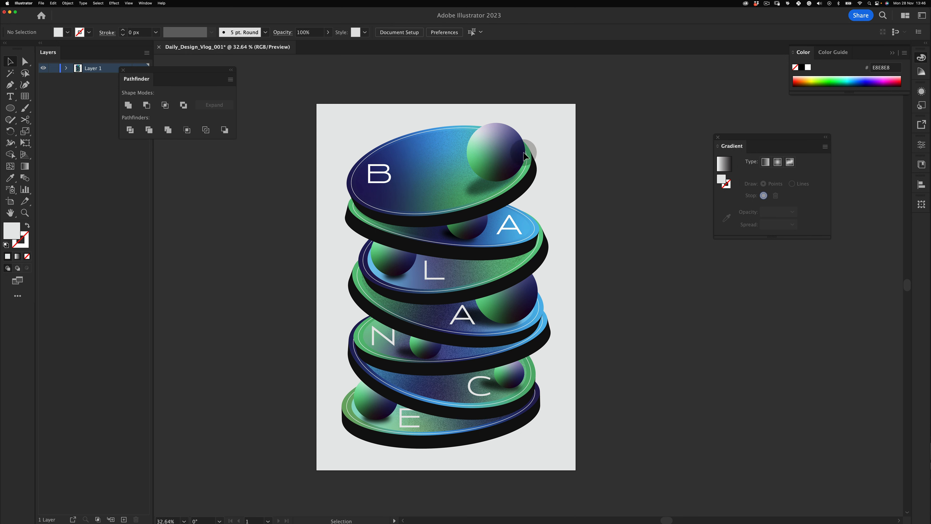
key("z")
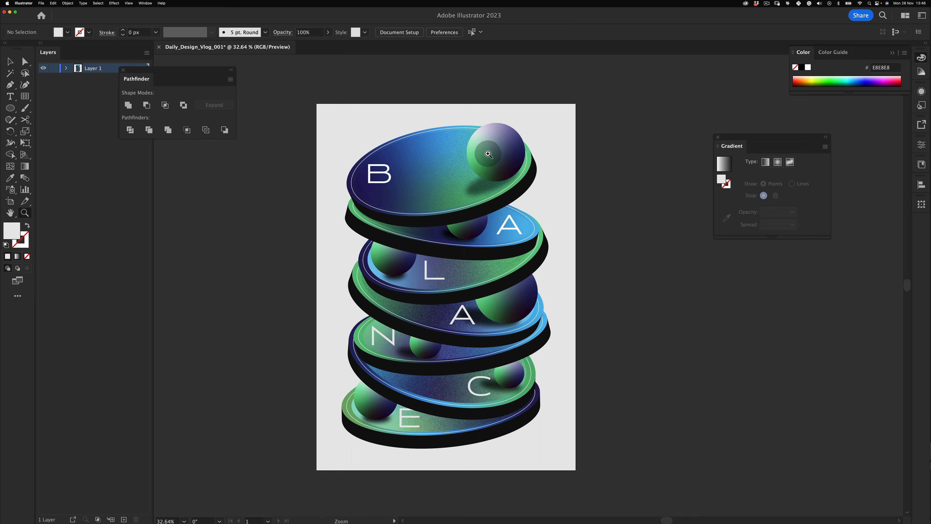
Duplicate the top disc's sphere in place and fill the copy with a white-to-black radial gradient.
key("z")
scroll(490, 157, "up", 1)
key("v")
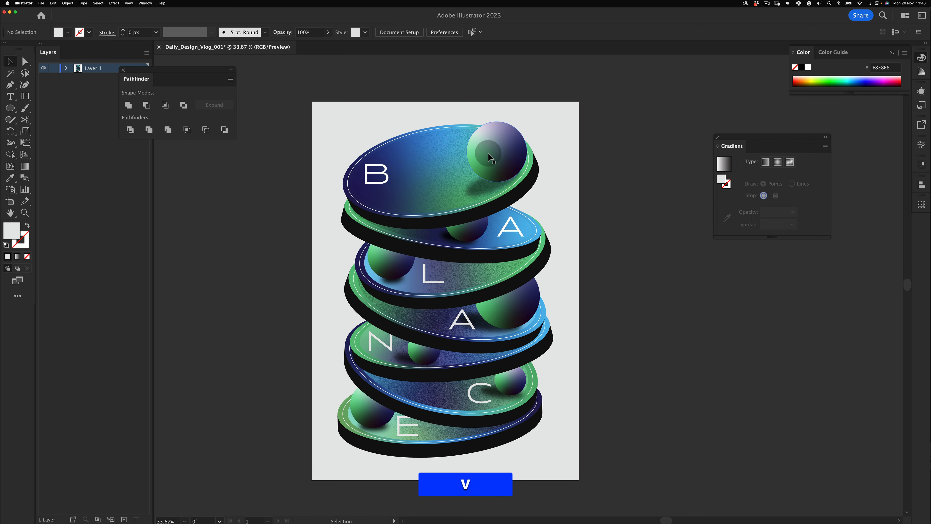
left_click(491, 158)
key("super+c")
key("super+f")
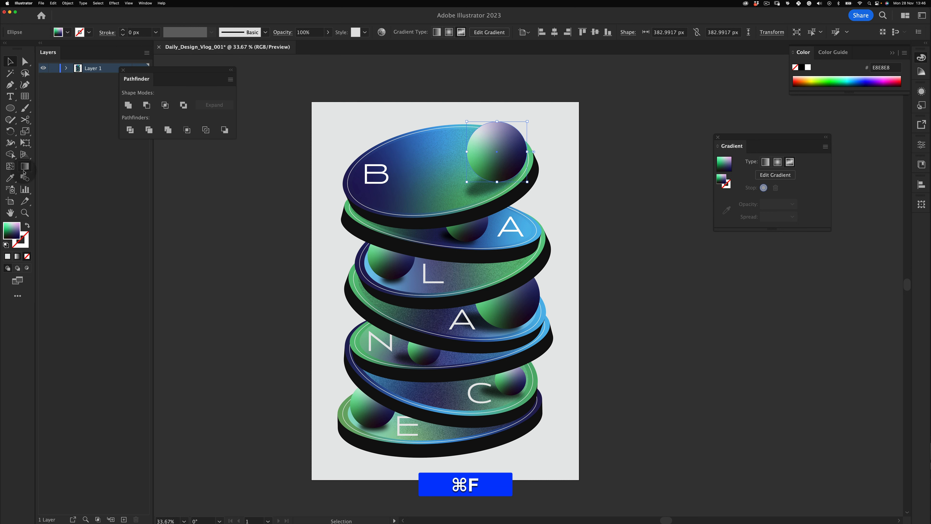
left_click(17, 257)
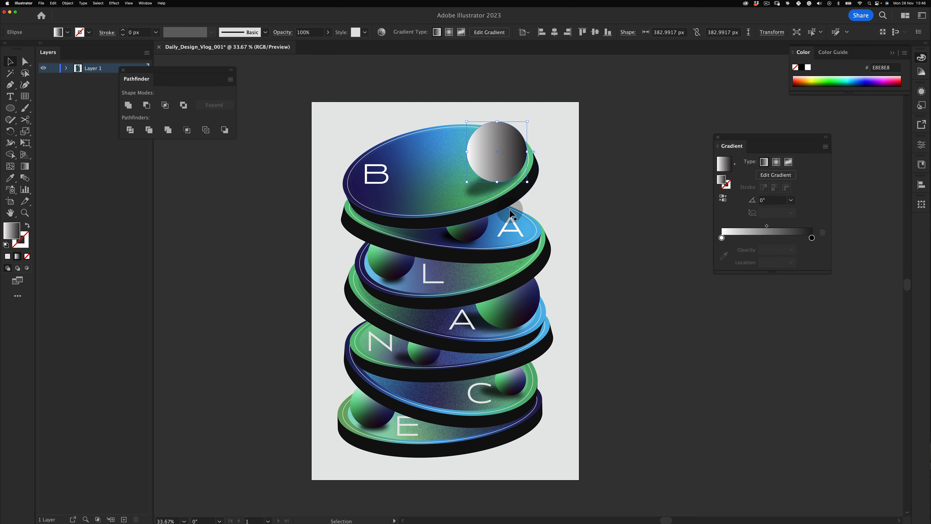
left_click(775, 162)
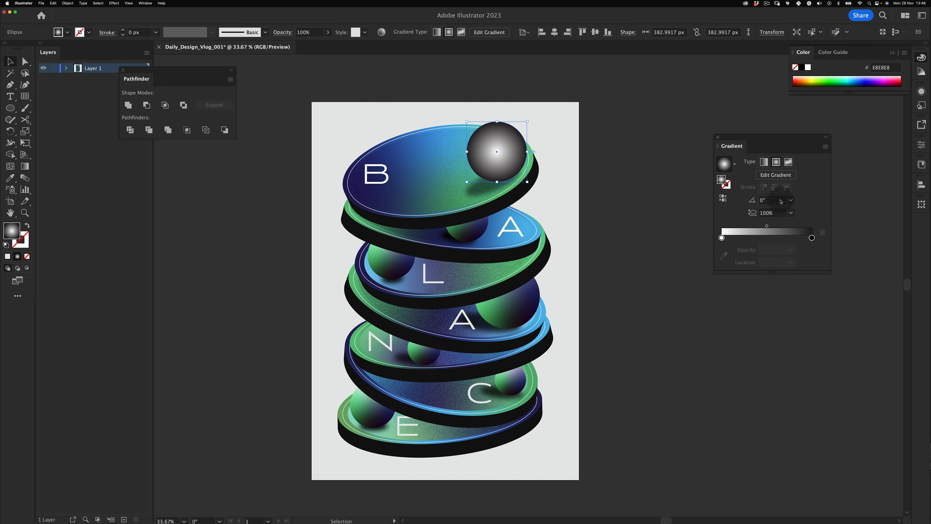
Stretch the radial gradient from outside the sphere's upper right to its lower-left edge, at about -138°.
left_click(25, 166)
left_click_drag(557, 97, 478, 168)
key("v")
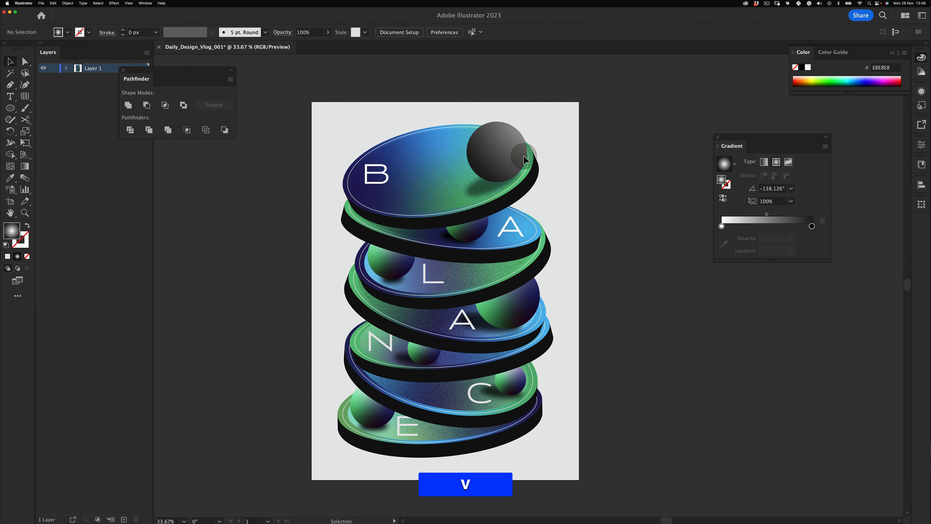
Try the Overlay blend mode on the gradient circle over the top sphere, and set it to Multiply.
left_click(283, 32)
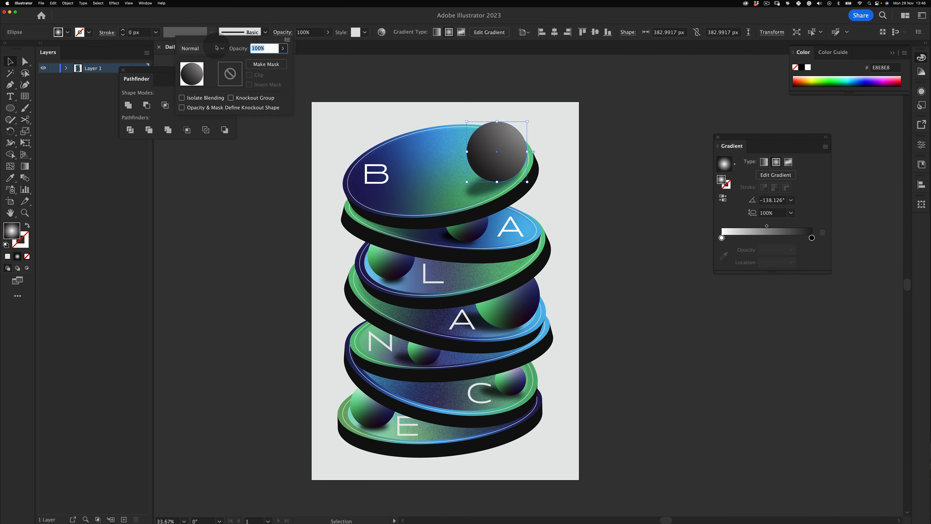
left_click(202, 48)
left_click(200, 83)
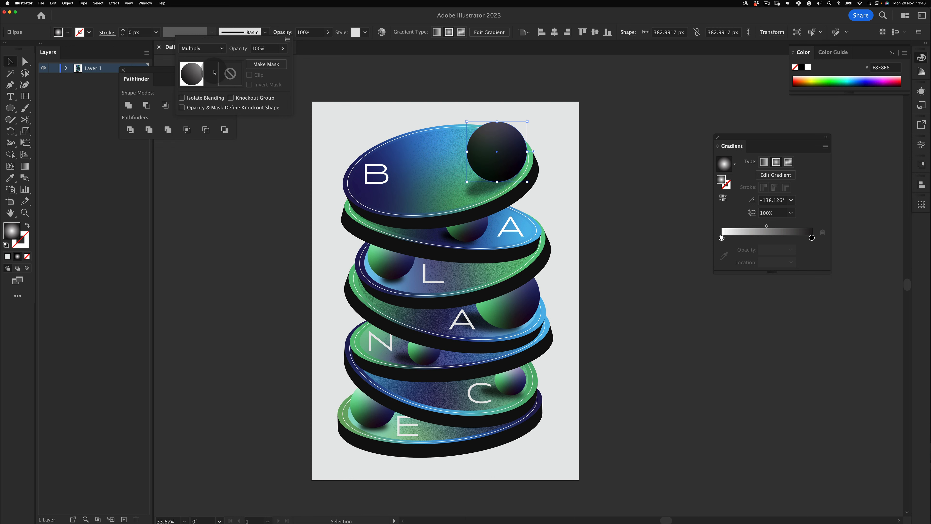
left_click(212, 46)
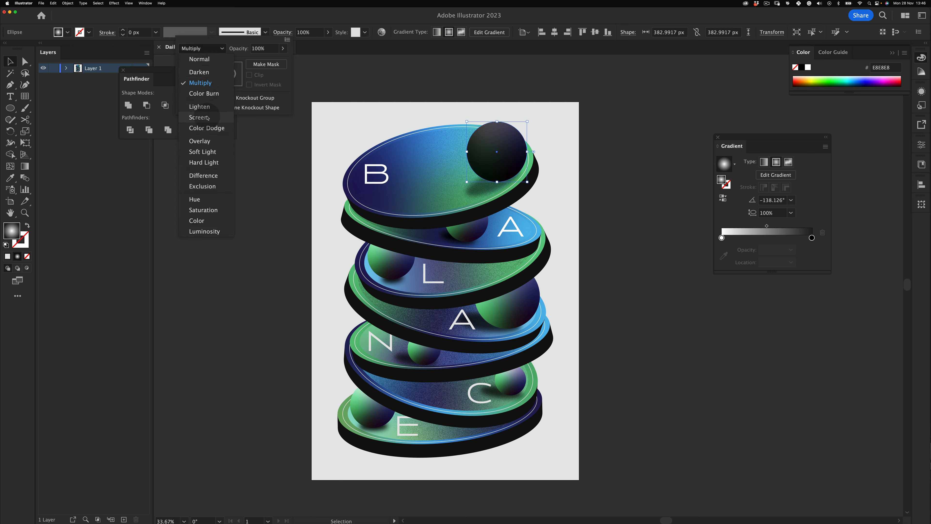
left_click(214, 143)
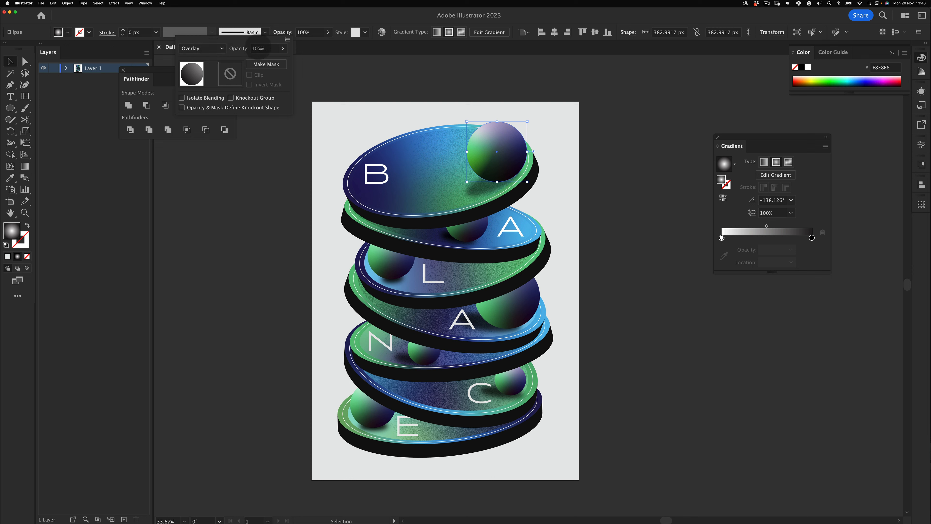
left_click(205, 48)
left_click(201, 82)
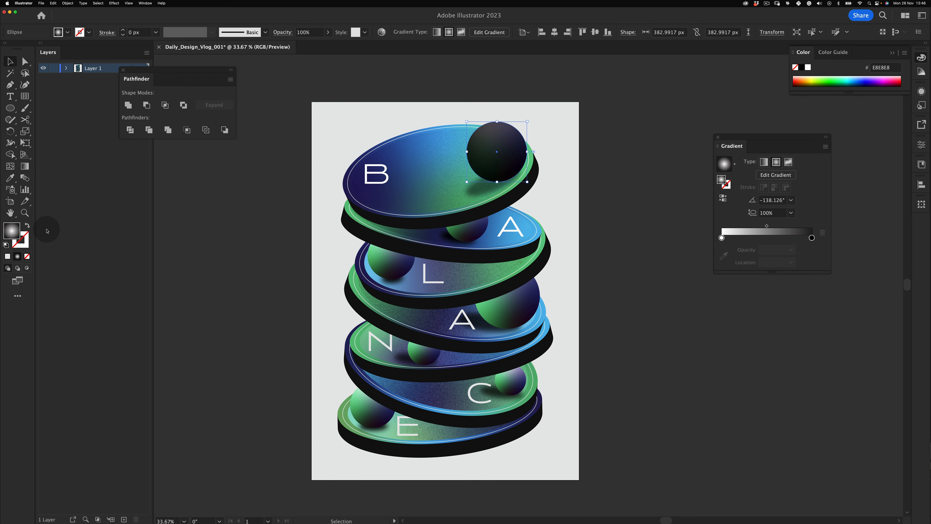
Shift the shading gradient's midpoint toward its black end so mainly the sphere's lower edge darkens.
key("x")
key("x")
left_click(23, 166)
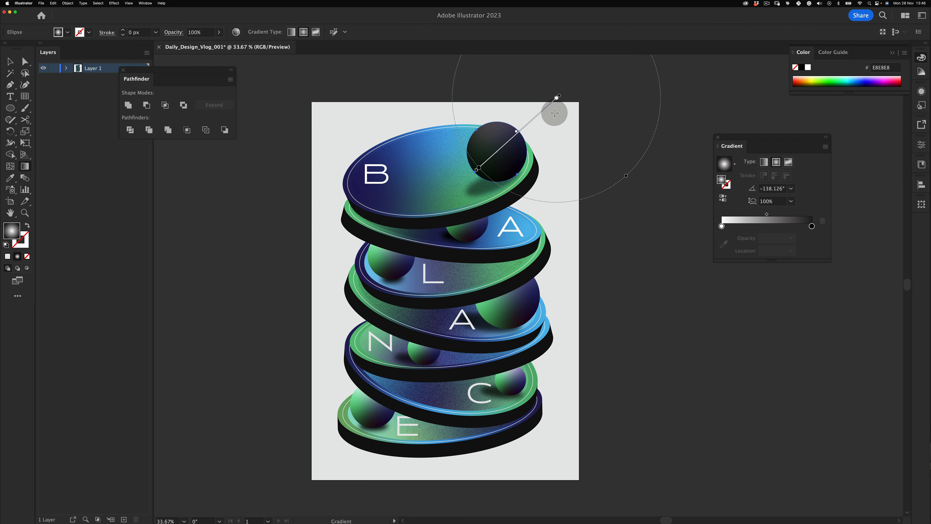
left_click_drag(504, 148, 486, 165)
key("v")
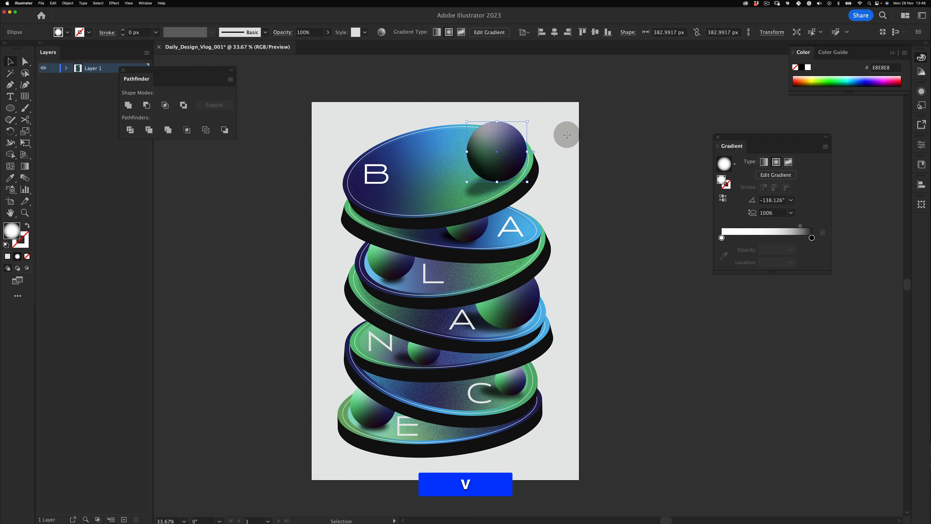
left_click(598, 275)
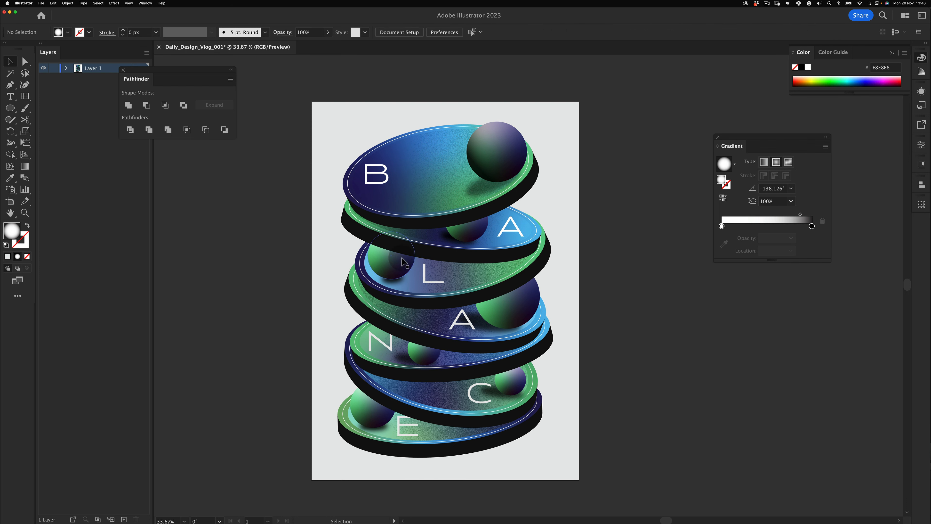
Try to move the shading circle up and right off the top sphere, and undo the move.
left_click_drag(472, 235, 522, 165)
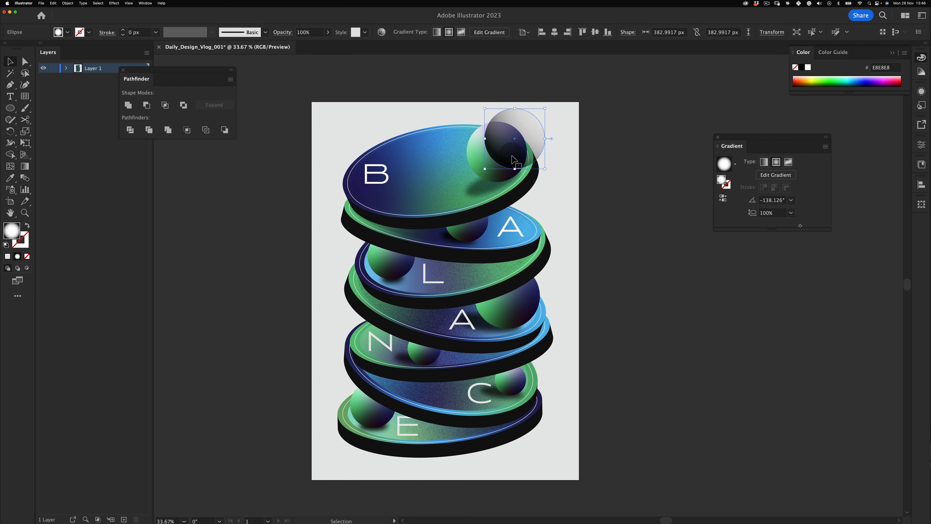
key("super")
key("super+z")
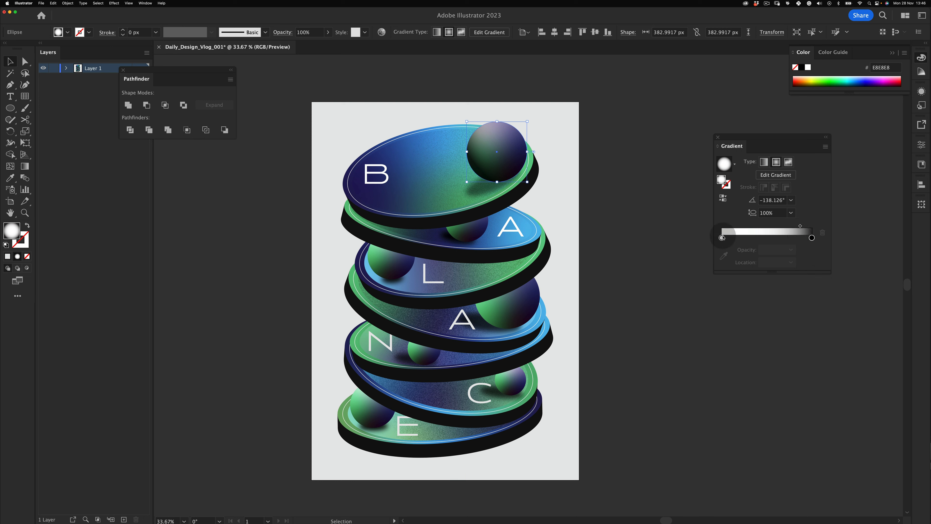
Set the shading gradient's white stop to 0% opacity and its midpoint to about 83.5%.
left_click(722, 237)
left_click(791, 249)
left_click(801, 260)
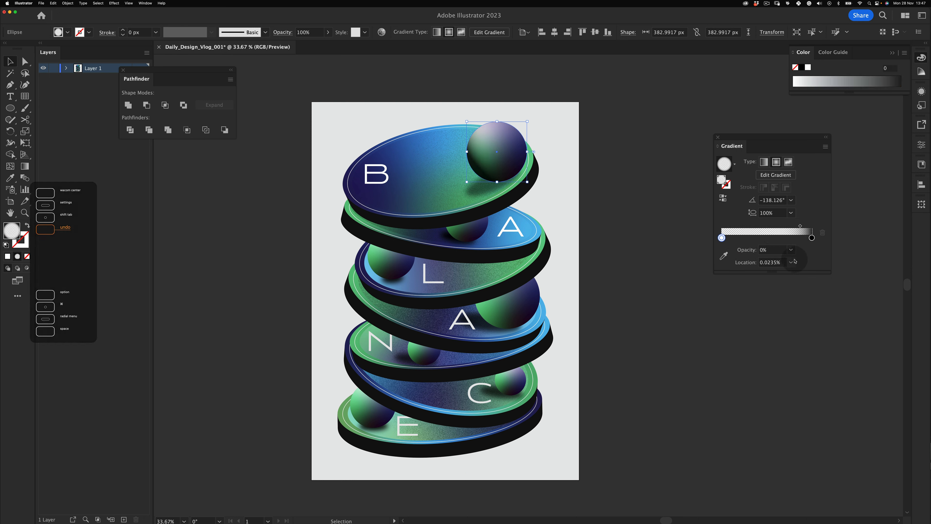
key("v")
left_click(650, 266)
left_click(501, 151)
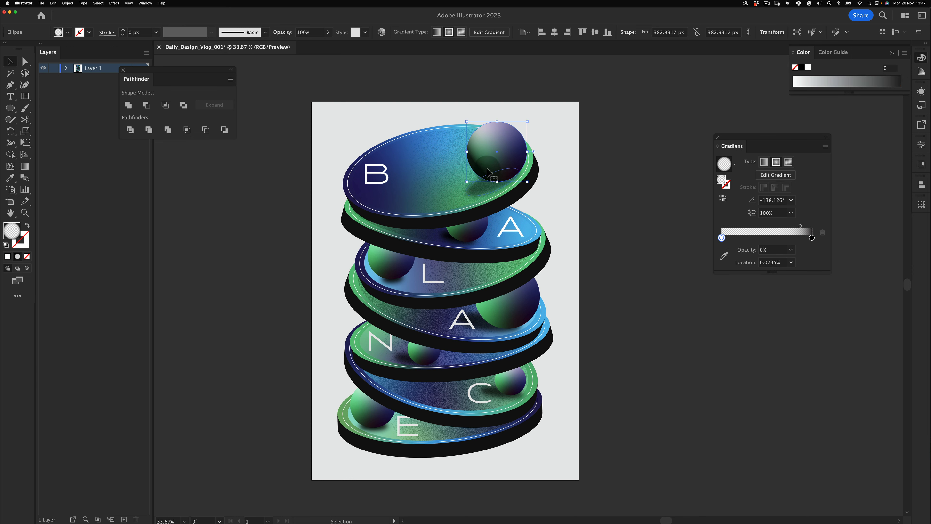
mouse_move(800, 226)
left_mouse_down()
mouse_move(747, 231)
mouse_move(797, 226)
left_mouse_up()
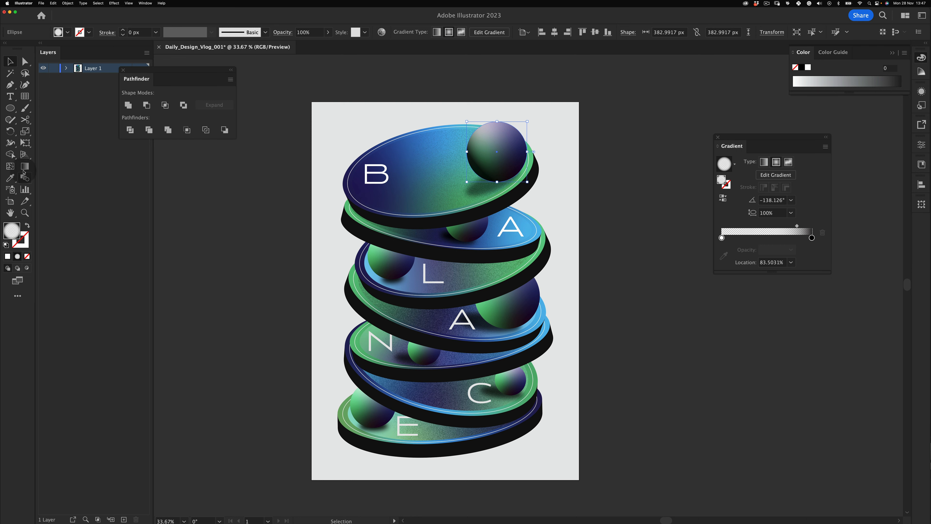
Narrow the top sphere's radial shading to an aspect ratio of about 49% and shift both its ends slightly down and left.
left_click(24, 166)
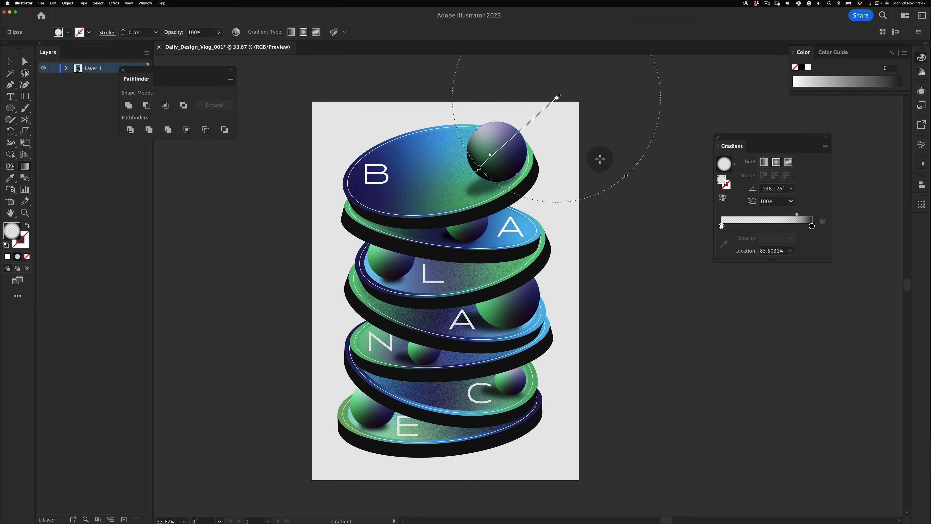
key("space")
left_click_drag(591, 146, 579, 197)
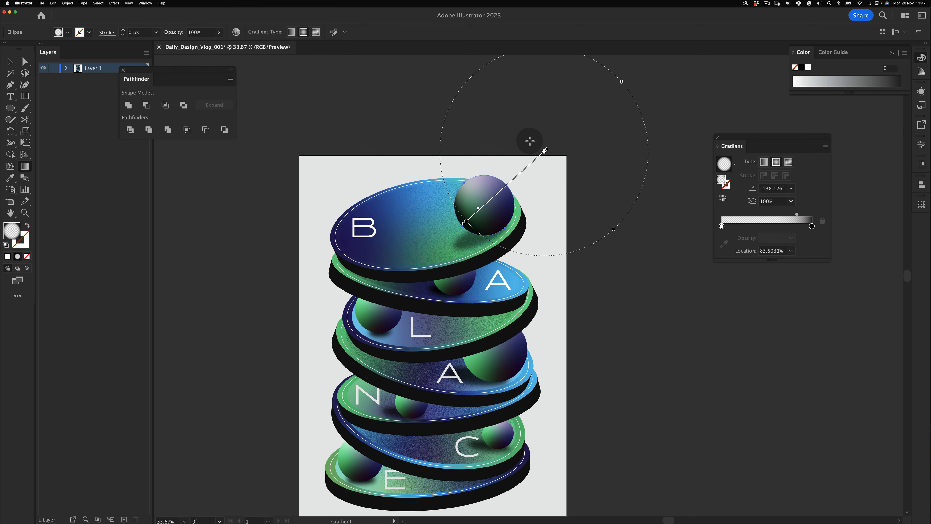
key("space")
left_click_drag(553, 124, 553, 139)
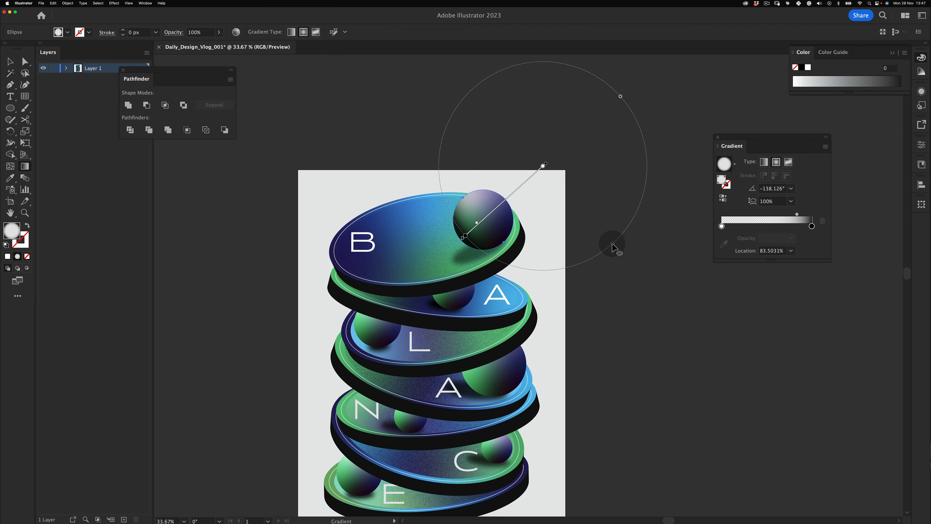
left_click_drag(612, 243, 577, 204)
left_click_drag(464, 235, 464, 241)
left_click_drag(534, 172, 528, 179)
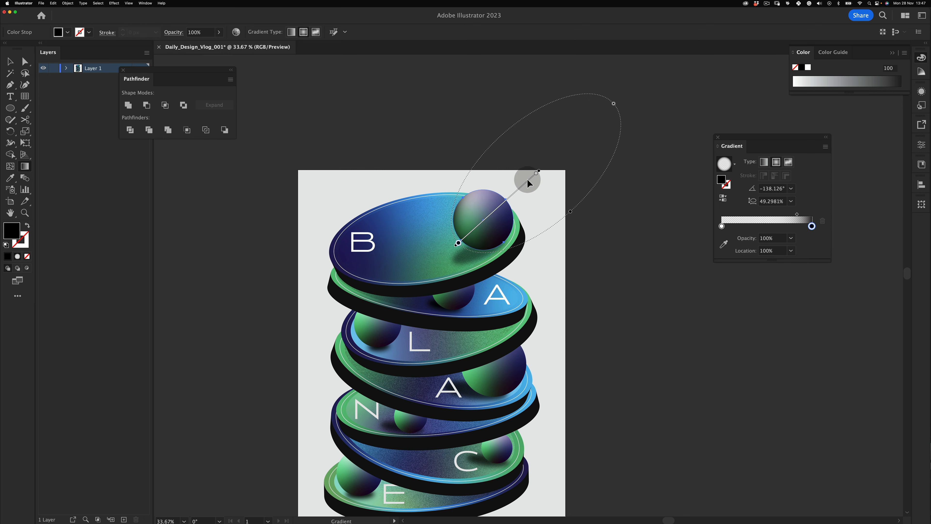
key("v")
left_click(456, 144)
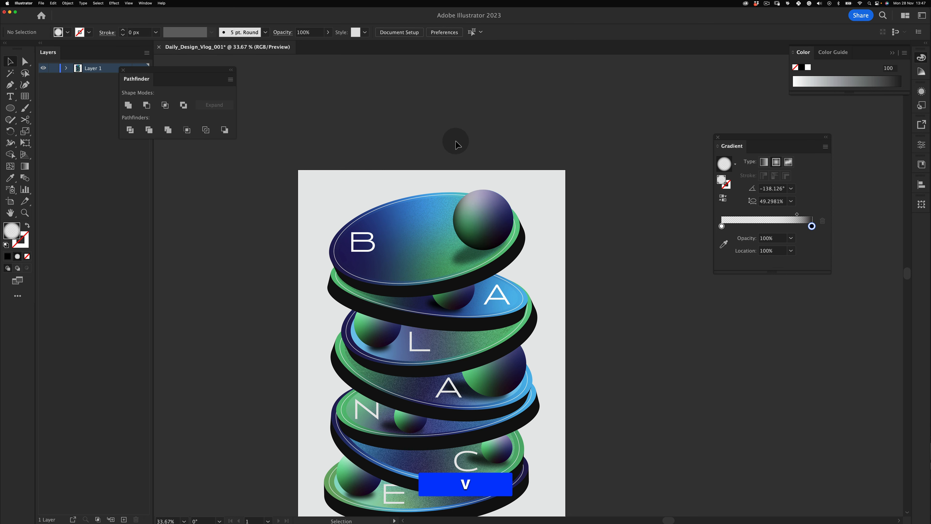
Try to drag the shading circle onto the second disc's sphere and then left over the top disc, and undo both moves.
scroll(401, 352, "down", 3)
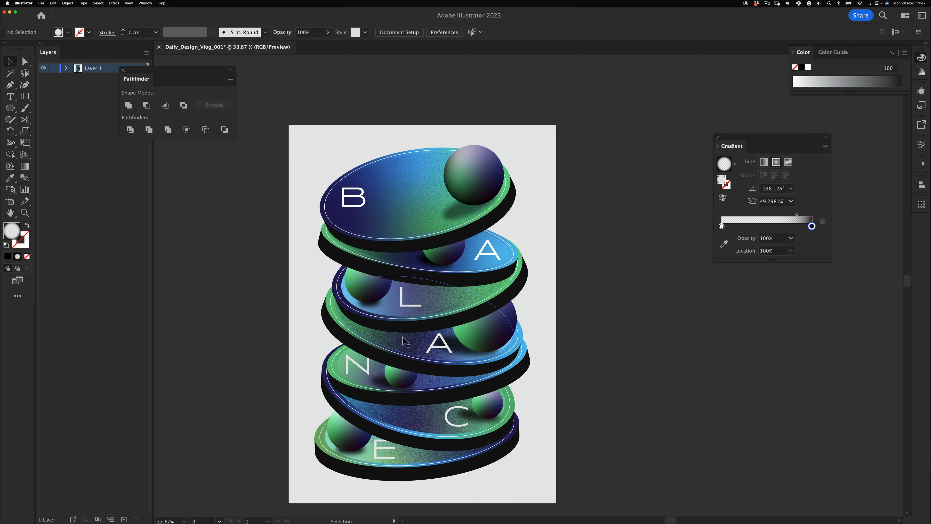
key("space")
left_click_drag(403, 338, 430, 320)
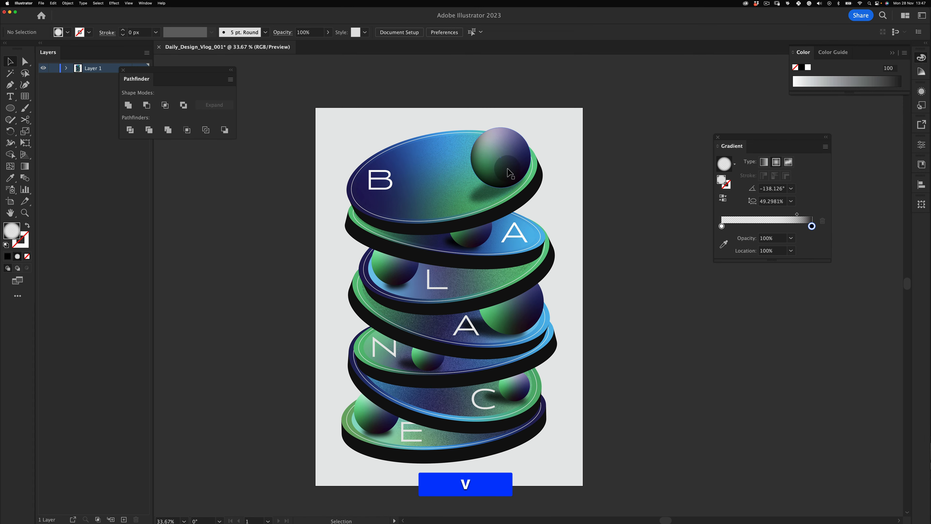
left_click_drag(510, 172, 491, 224)
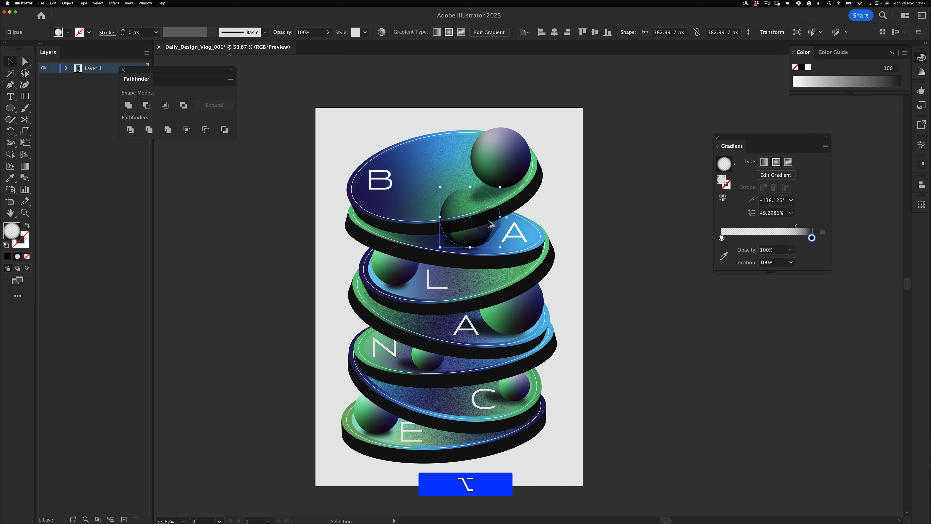
key("alt+super+z")
left_click_drag(506, 162, 418, 156)
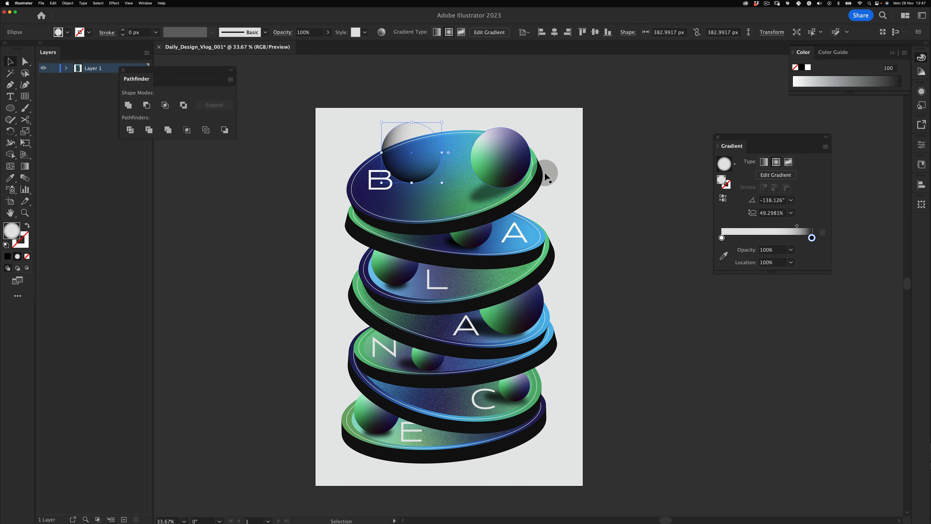
key("super+z")
Duplicate the second disc's sphere in place and give the copy the shading sampled from the top sphere.
left_click(476, 238)
key("super+c")
key("super+f")
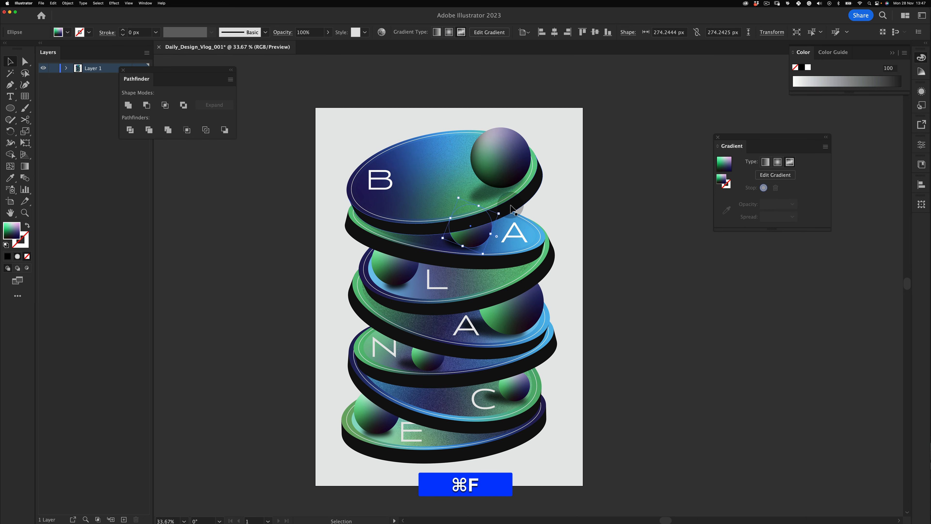
key("i")
left_click(502, 162)
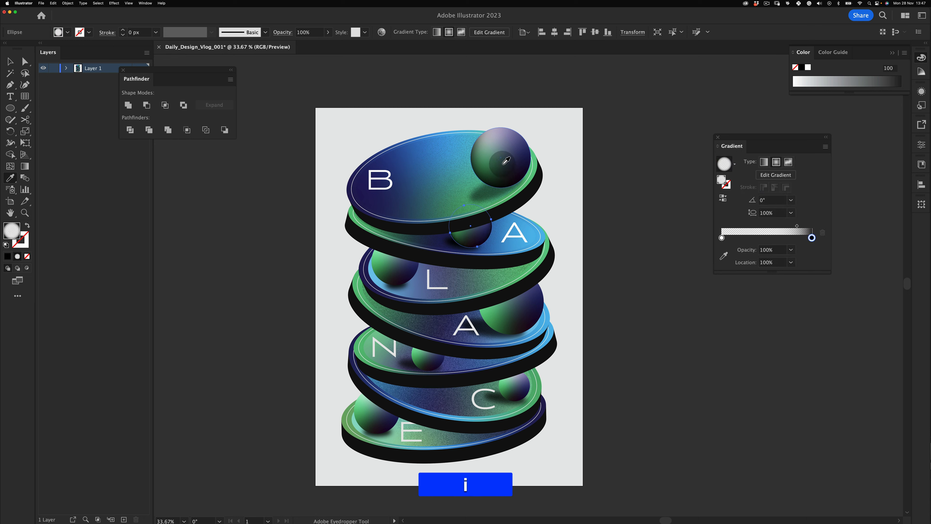
key("v")
Duplicate the third disc's sphere in place and apply the top sphere's sampled shading gradient to the copy.
left_click(394, 274)
key("i")
left_click(498, 170)
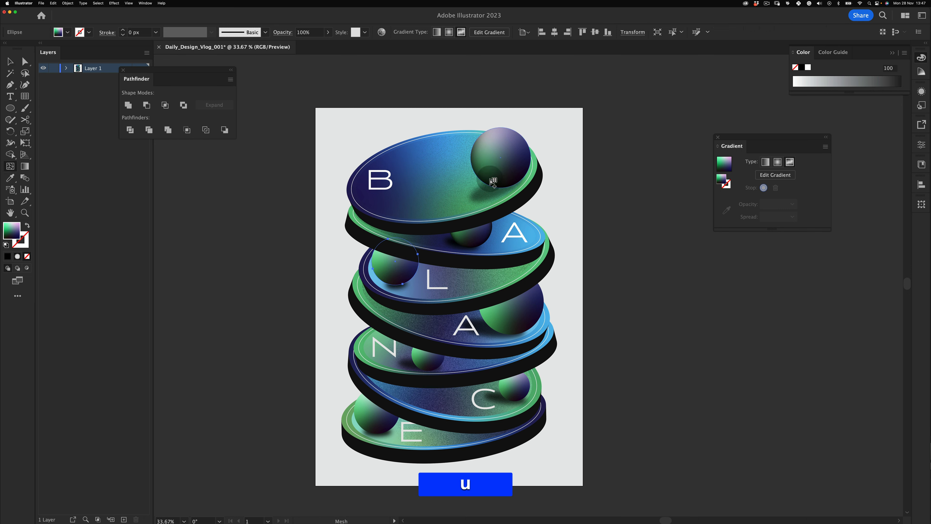
left_click(494, 174)
key("super+z")
key("super+c")
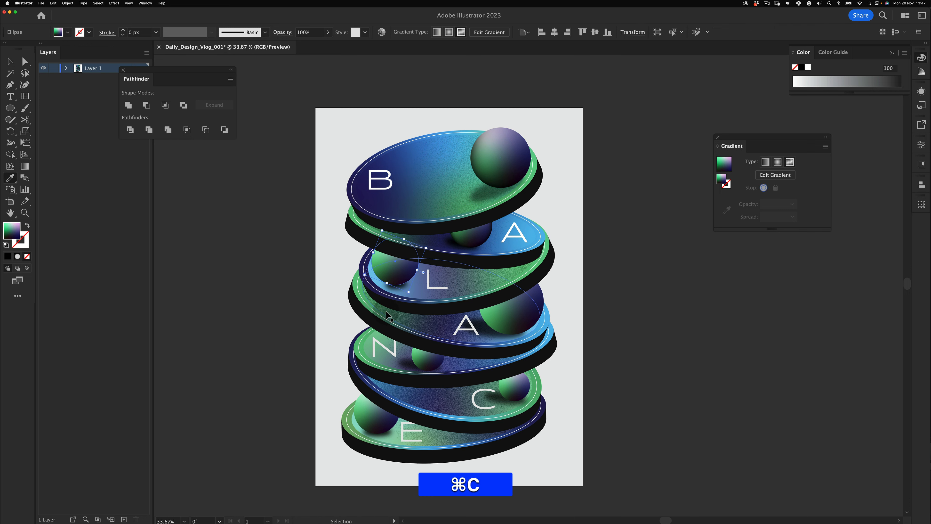
key("super+f")
key("i")
left_click(496, 173)
key("v")
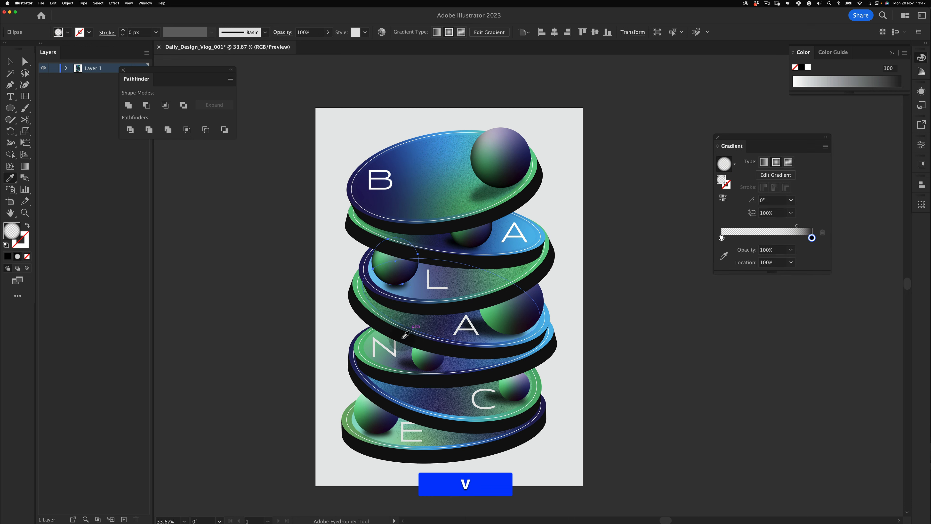
left_click(290, 384)
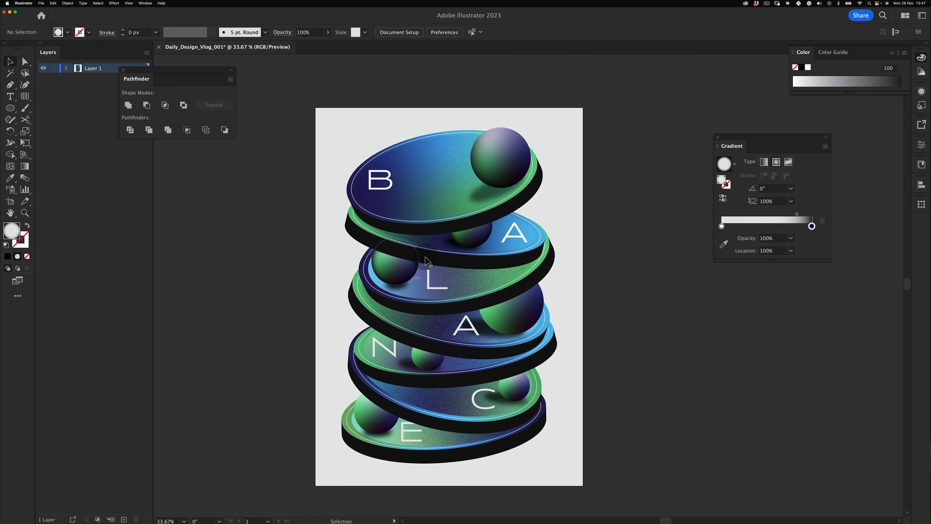
left_click(526, 319)
key("super+c")
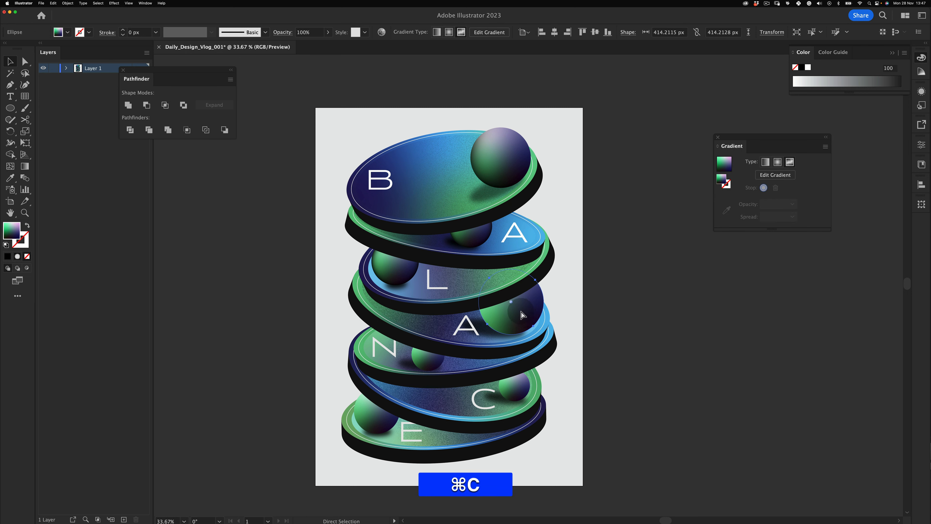
key("super+f")
key("super+j")
key("j")
left_click(507, 178)
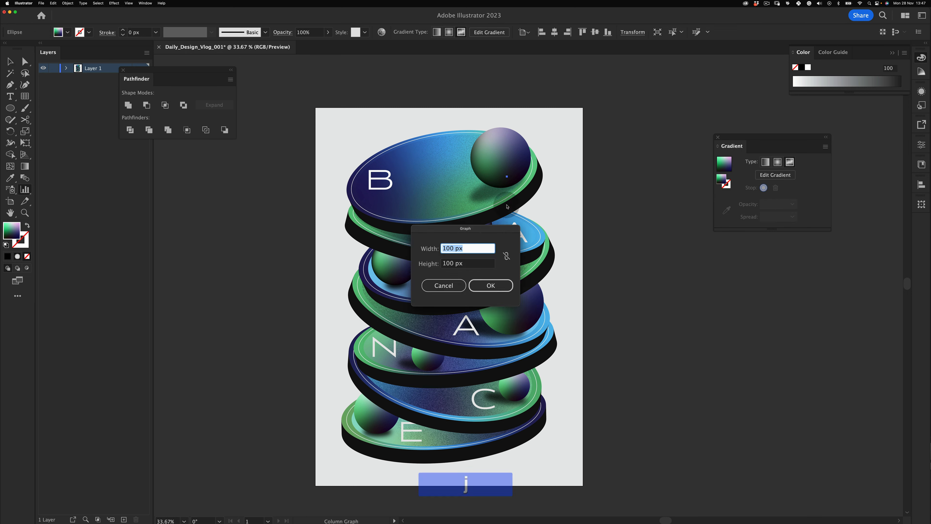
key("Escape")
key("i")
left_click(508, 179)
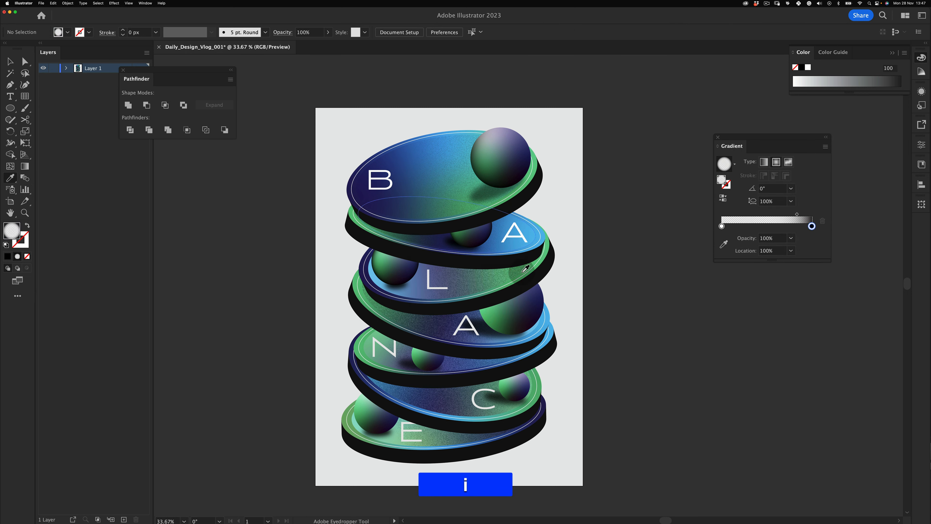
Duplicate the fourth disc's sphere in place and give the copy the shading gradient sampled from the top sphere.
key("v")
left_click(525, 299)
key("super+c")
key("super+f")
key("i")
left_click(513, 180)
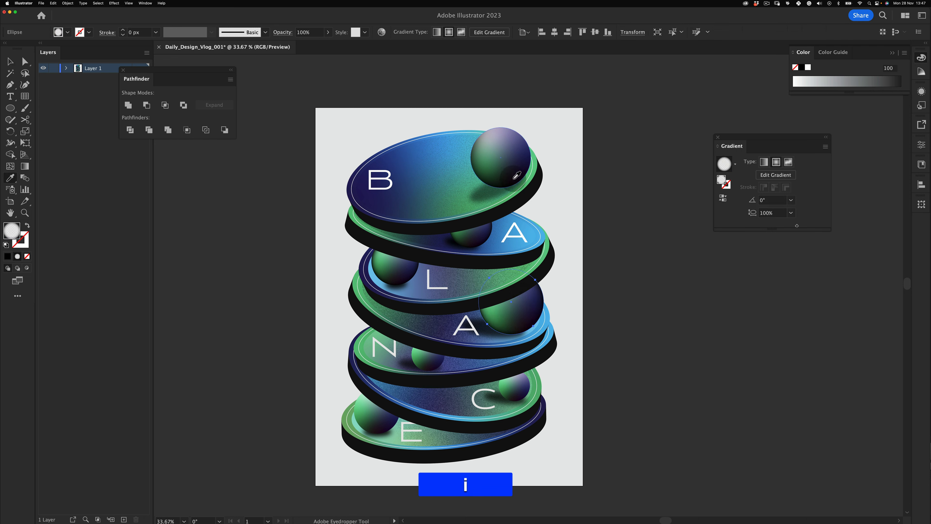
left_click(521, 207)
key("space")
key("super+z")
key("super+v")
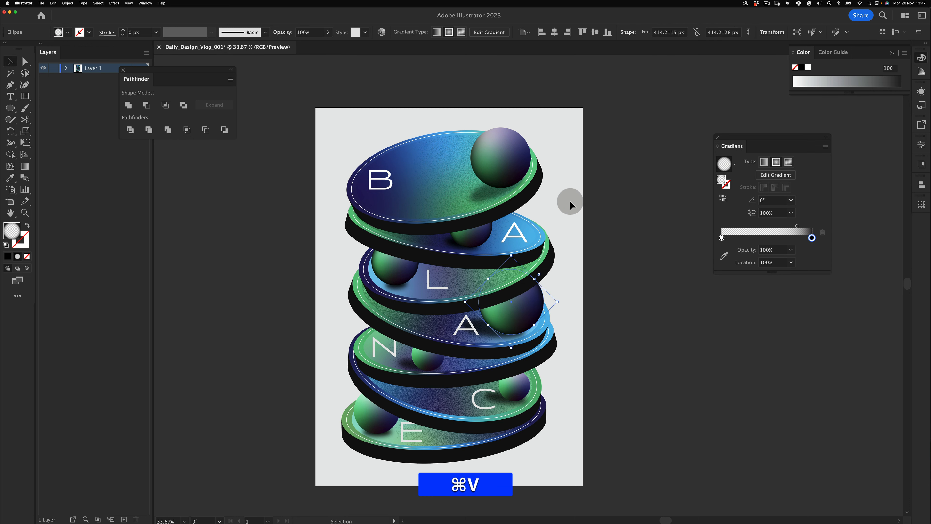
Duplicate the fifth disc's small sphere in place and apply the shading sampled from the fourth disc's sphere to the copy.
scroll(569, 199, "down", 3)
key("v")
left_click(431, 326)
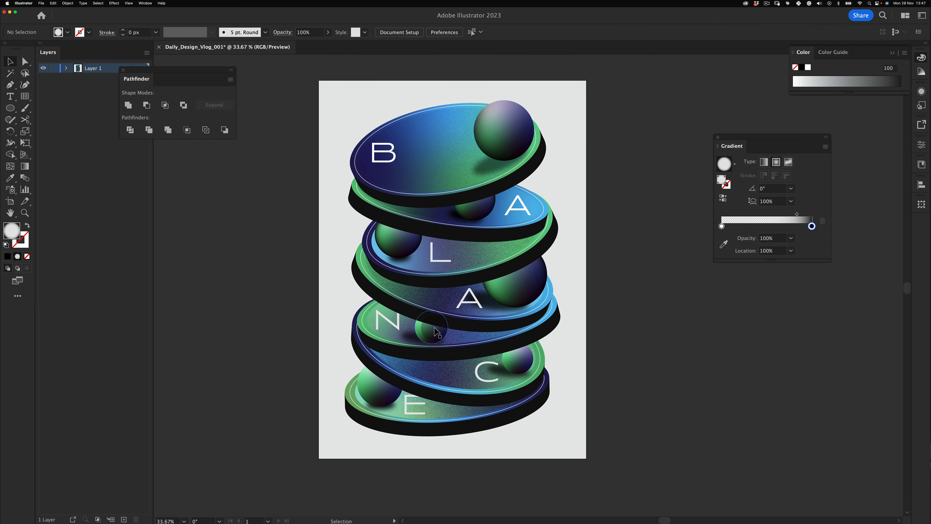
key("super+c")
key("super+f")
key("i")
left_click(528, 299)
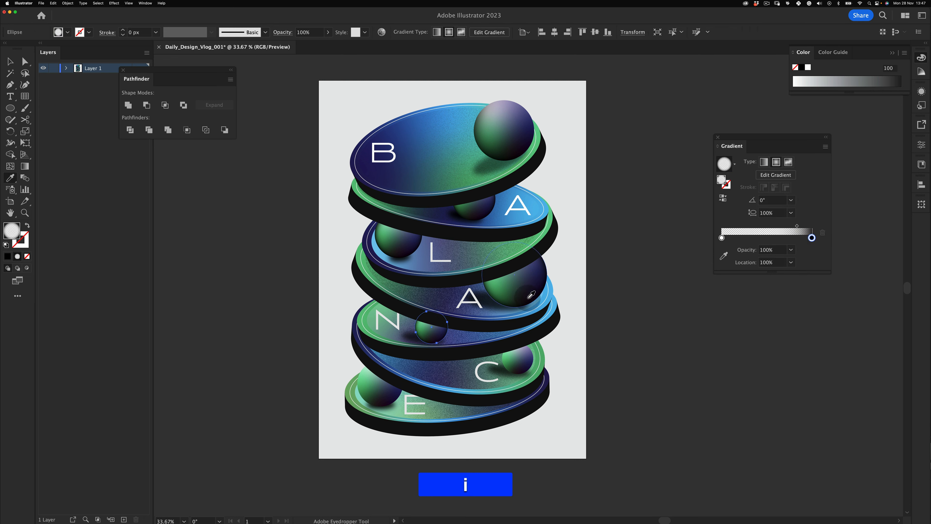
Duplicate the bottom disc's sphere in place and apply the sampled sphere shading to the copy.
key("v")
left_click(373, 393)
key("super+c")
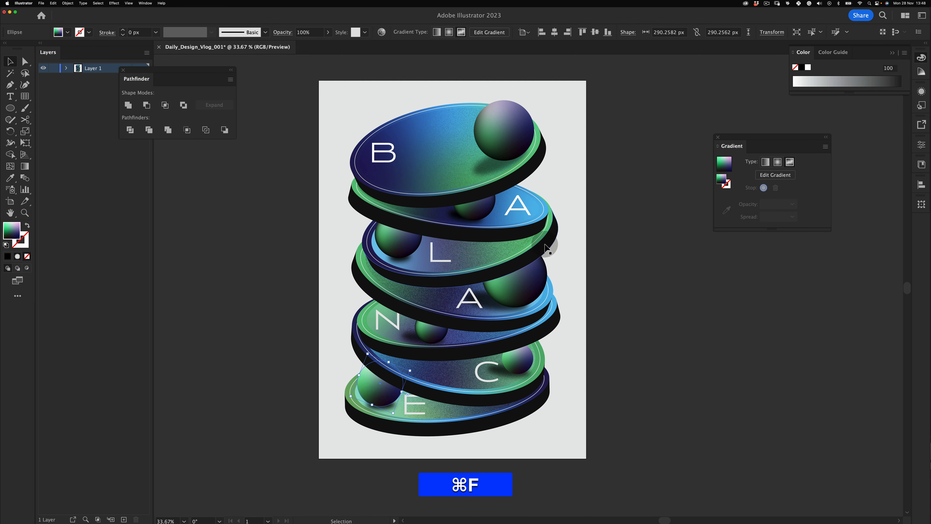
key("i")
Duplicate the sixth disc's sphere in place, give the copy the sampled sphere shading, and deselect everything.
left_click(513, 365)
key("v")
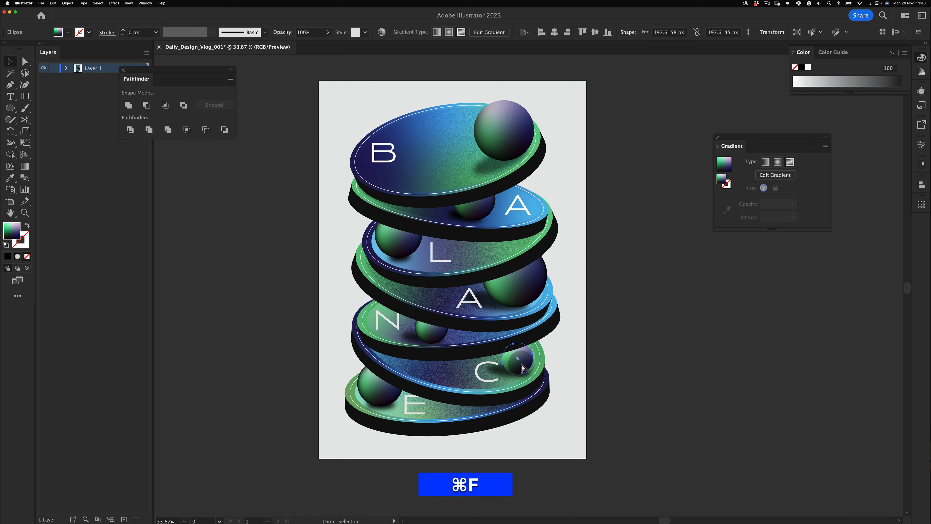
key("i")
left_click(571, 252)
key("v")
left_click(637, 279)
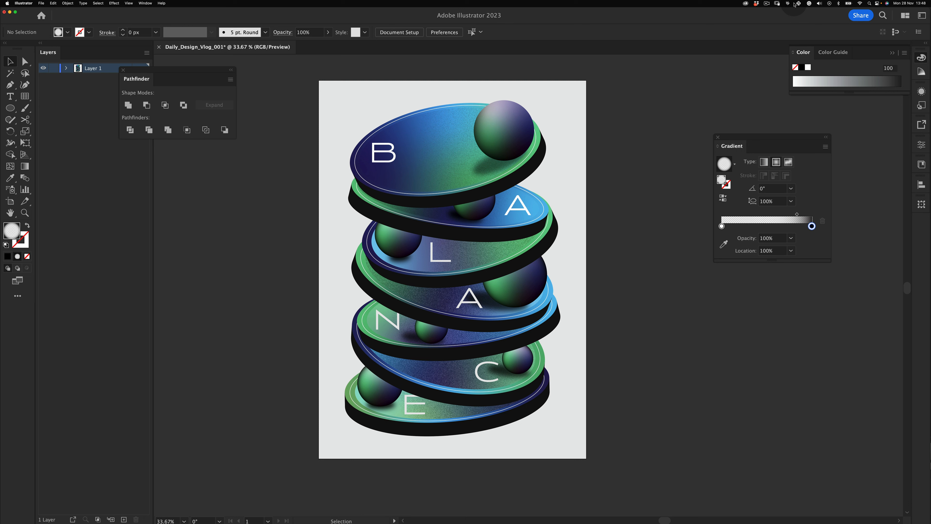
left_click(767, 4)
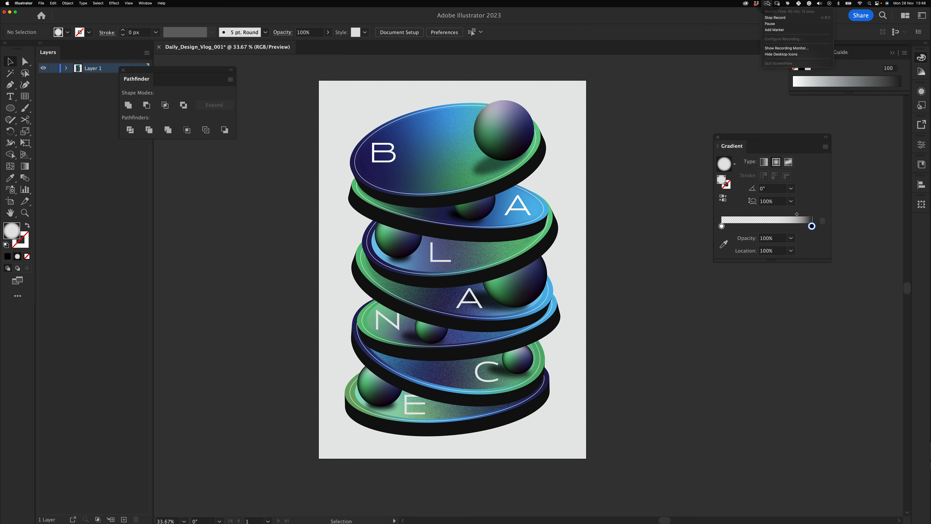
left_click(680, 113)
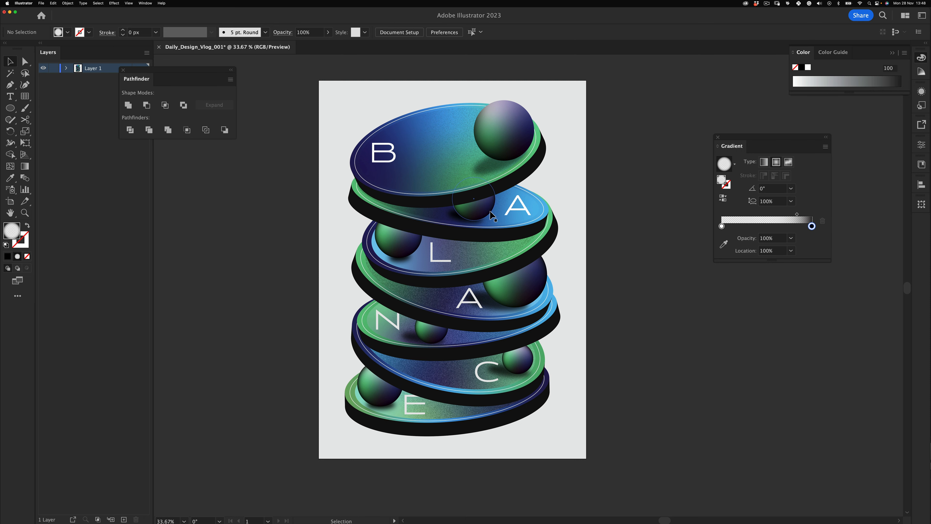
Duplicate the top sphere's radial shading circle in place.
key("space")
left_click_drag(546, 195, 556, 213)
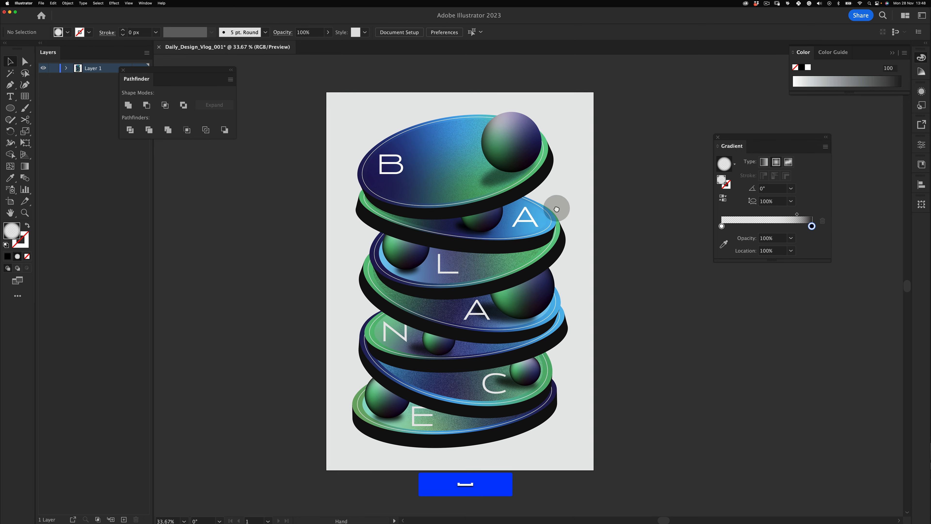
key("z")
left_click_drag(512, 170, 534, 167)
key("v")
left_click(535, 166)
key("super+c")
key("super+f")
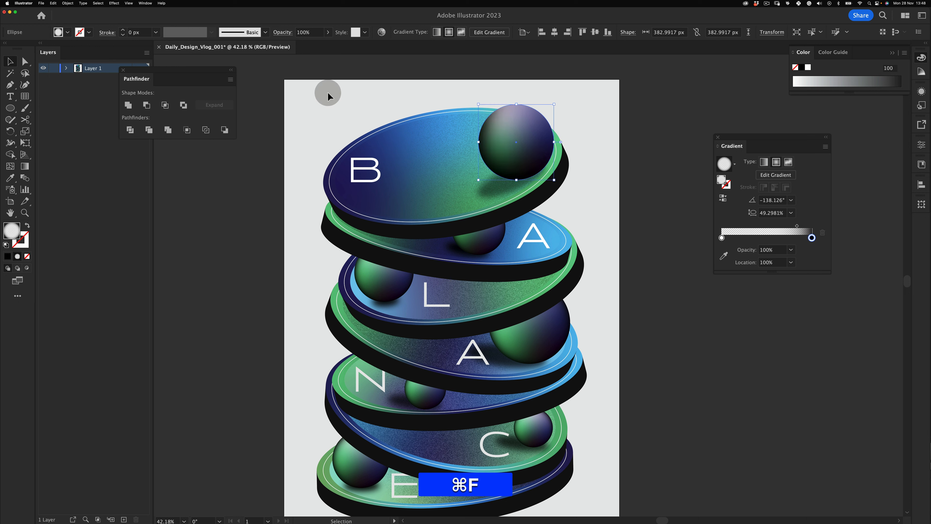
Apply the Grain texture effect with the Stippled type to the top sphere's shading copy and set its opacity to 25%.
left_click(114, 3)
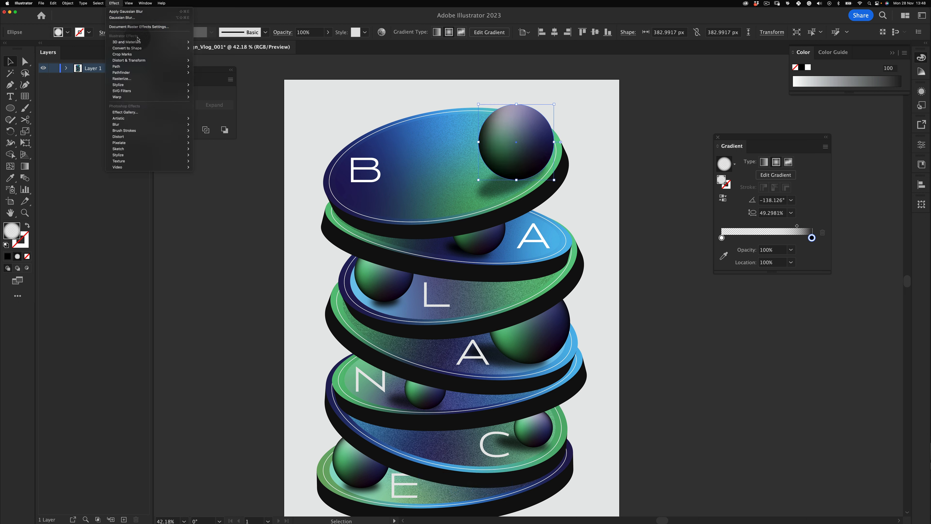
mouse_move(181, 161)
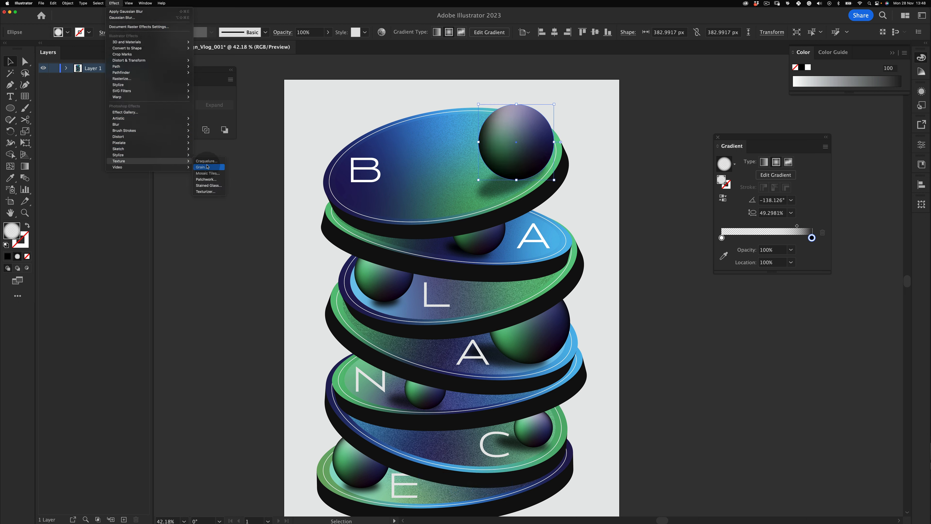
left_click(206, 166)
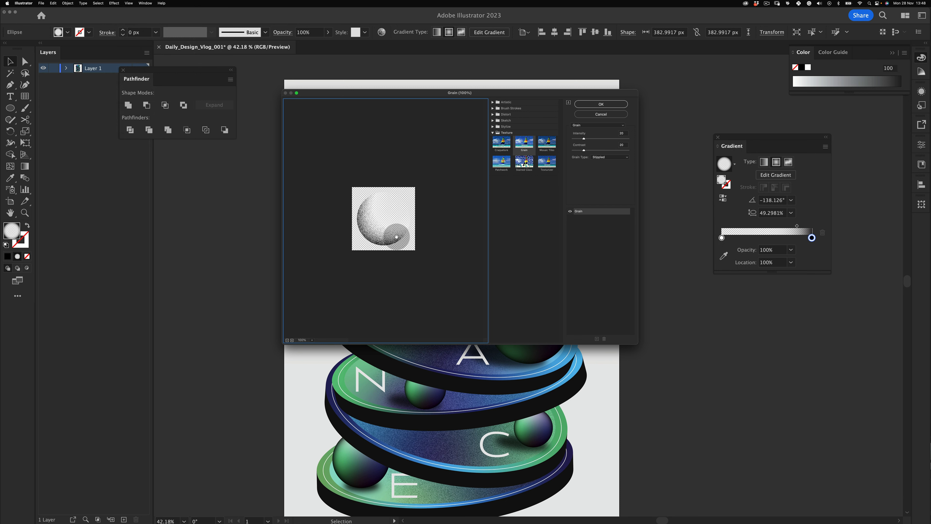
left_click(601, 104)
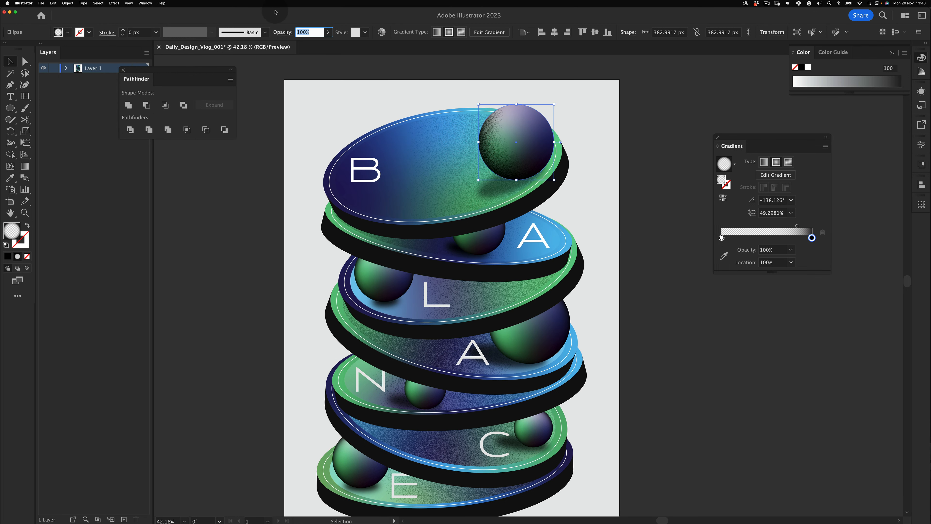
type("25")
key("Tab")
type("v")
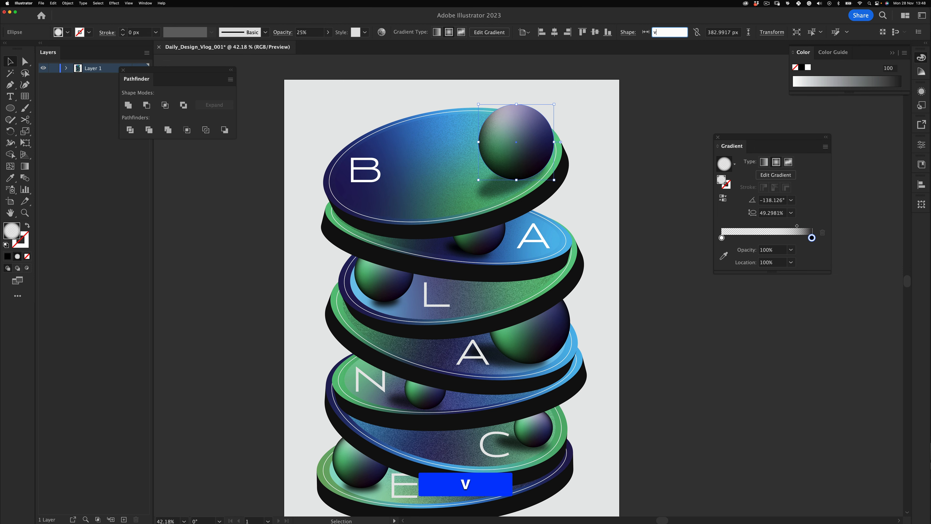
left_click(265, 70)
Examine the grain shading on the top sphere up close.
left_click_drag(514, 207, 529, 183)
key("z")
left_click(528, 186)
key("space")
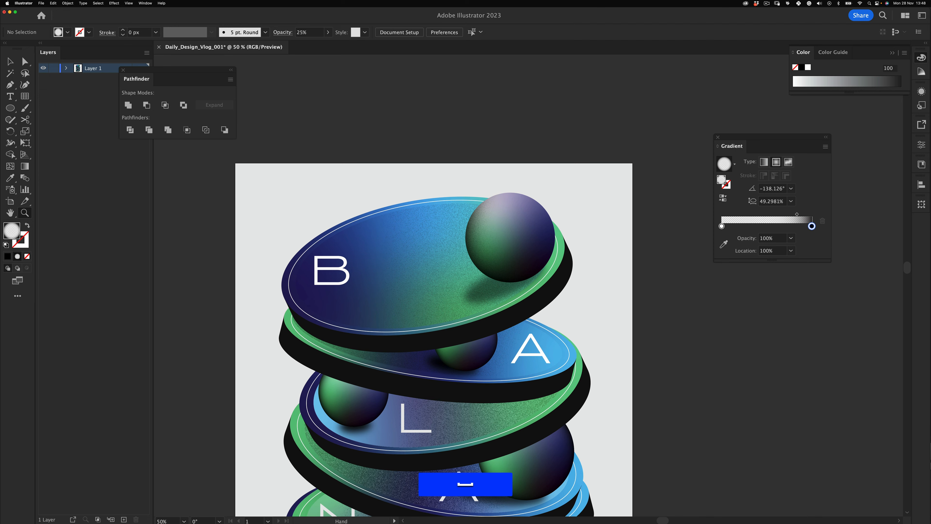
left_click_drag(509, 246, 543, 157)
key("space")
key("z")
key("z")
left_click_drag(491, 171, 471, 171)
Redraw the top disc's white-to-black linear gradient from its upper right to its lower-left edge, at about -165°.
key("v")
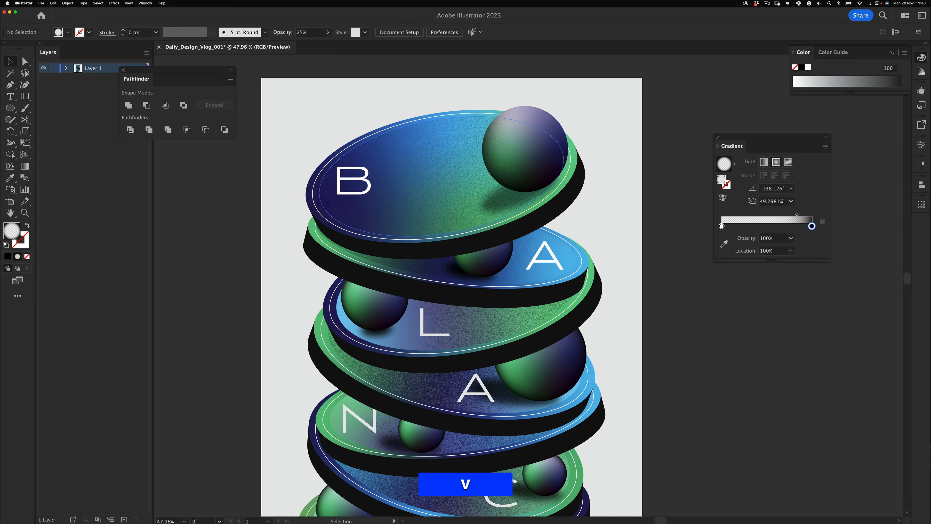
left_click(469, 172)
key("g")
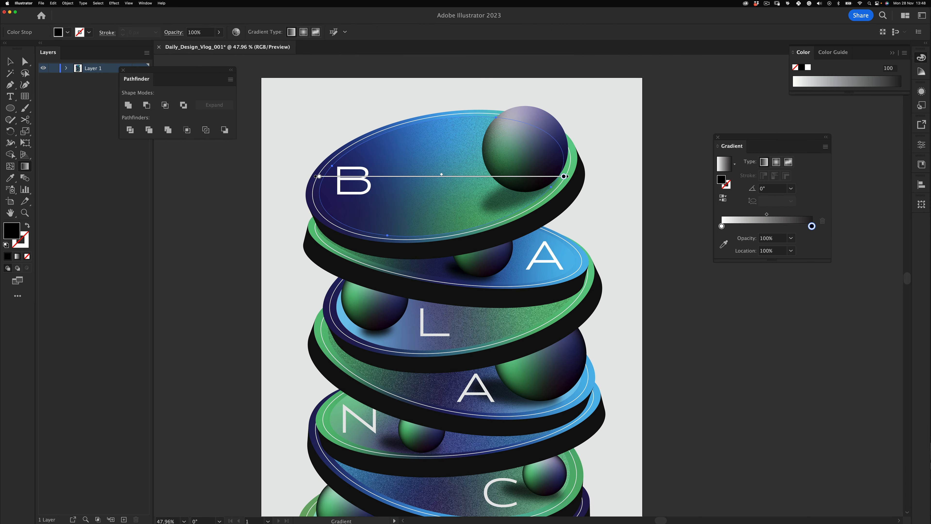
left_click_drag(547, 141, 307, 209)
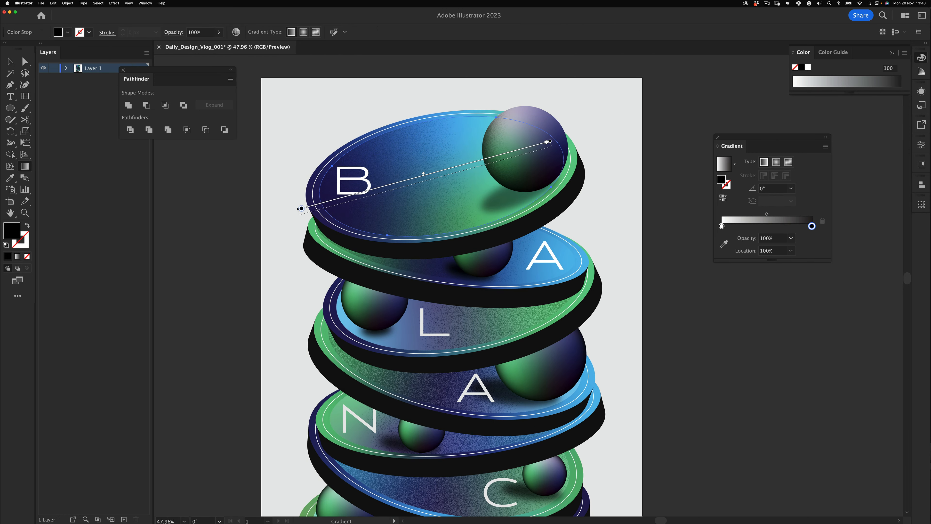
key("v")
left_click(235, 216)
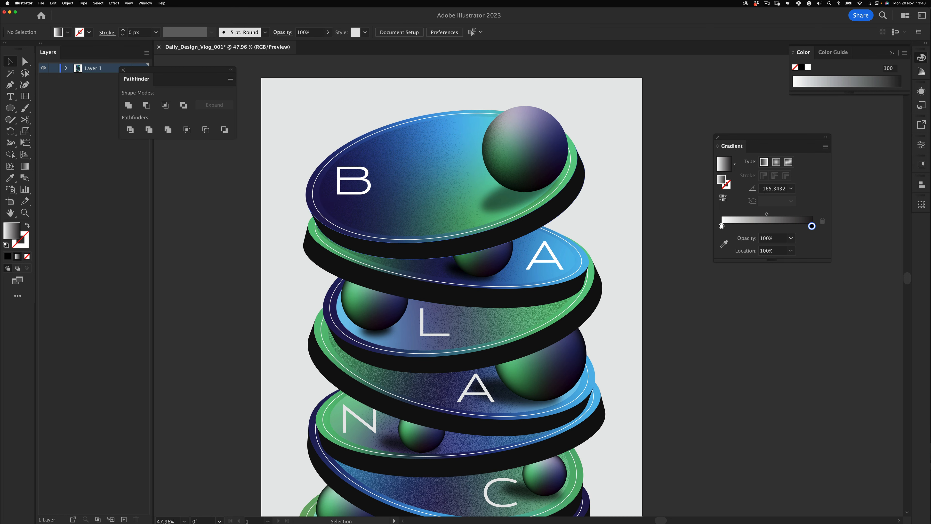
Duplicate the second disc's radial sphere shading in place.
key("z")
left_click_drag(507, 199, 483, 198)
left_click_drag(460, 171, 491, 170)
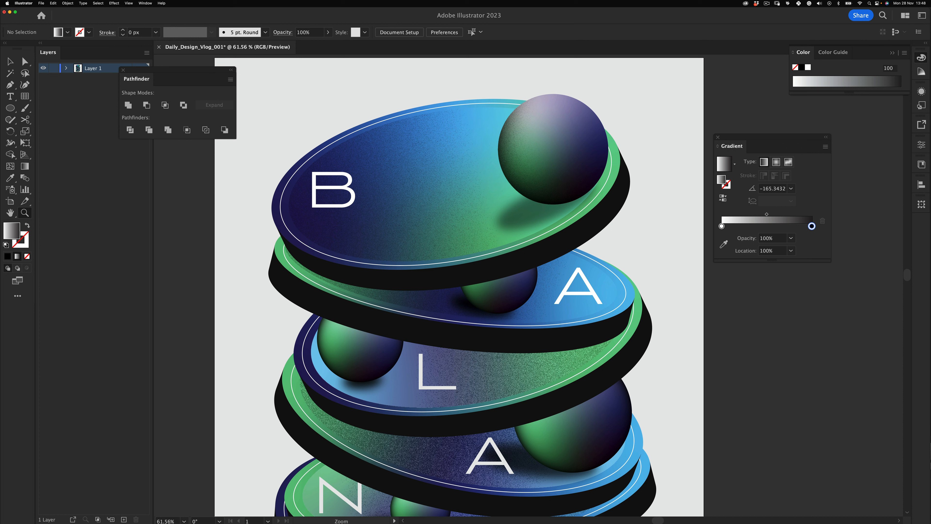
key("z")
mouse_move(525, 267)
left_mouse_down()
mouse_move(495, 266)
mouse_move(520, 267)
left_mouse_up()
key("v")
left_click(508, 291)
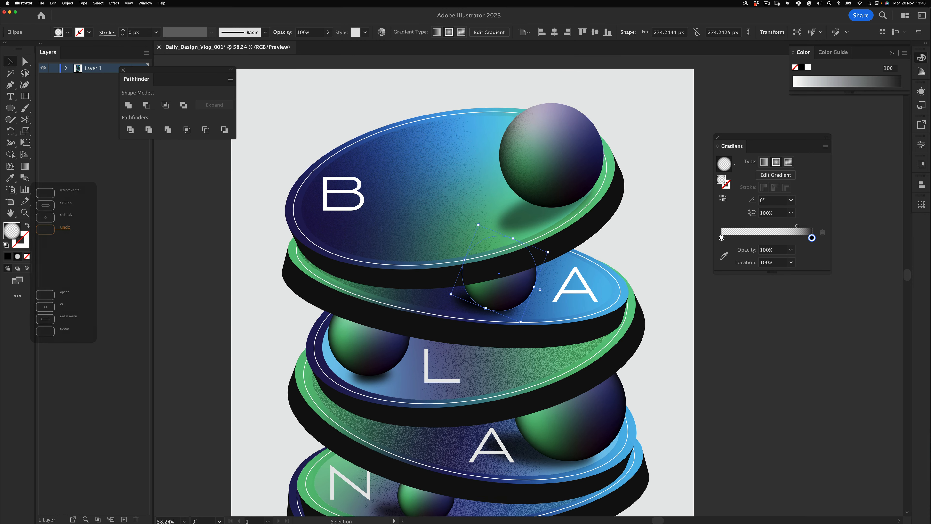
key("super+c")
key("super+f")
Apply the last-used Grain effect to the second sphere's shading copy and set its opacity to 25%.
left_click(114, 3)
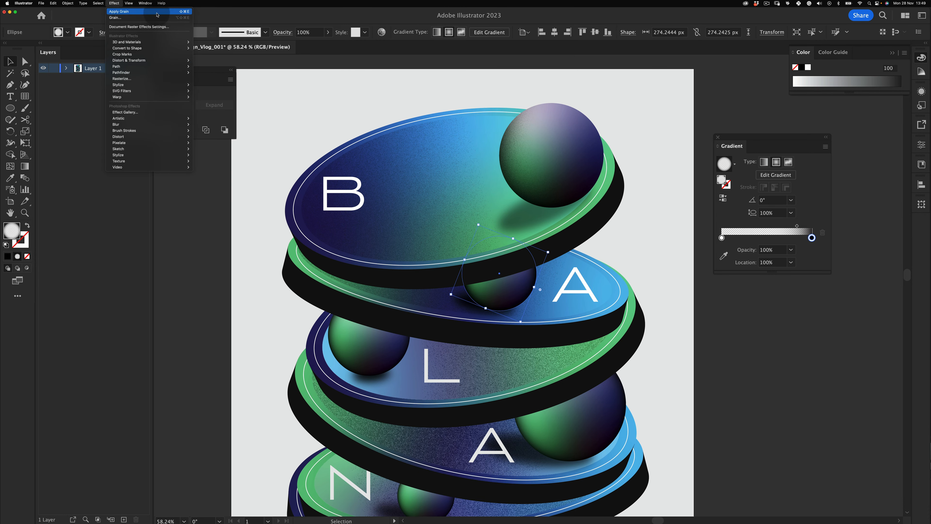
left_click(157, 12)
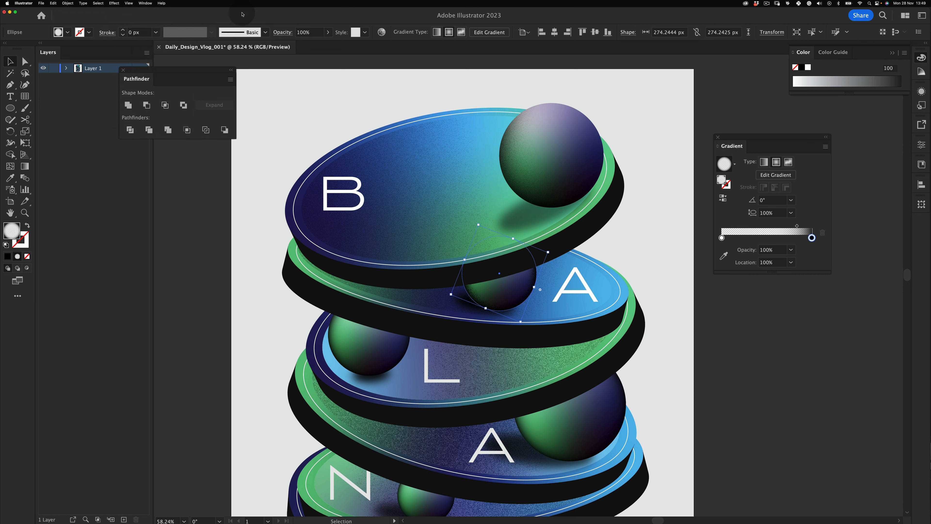
left_click(285, 33)
type("v")
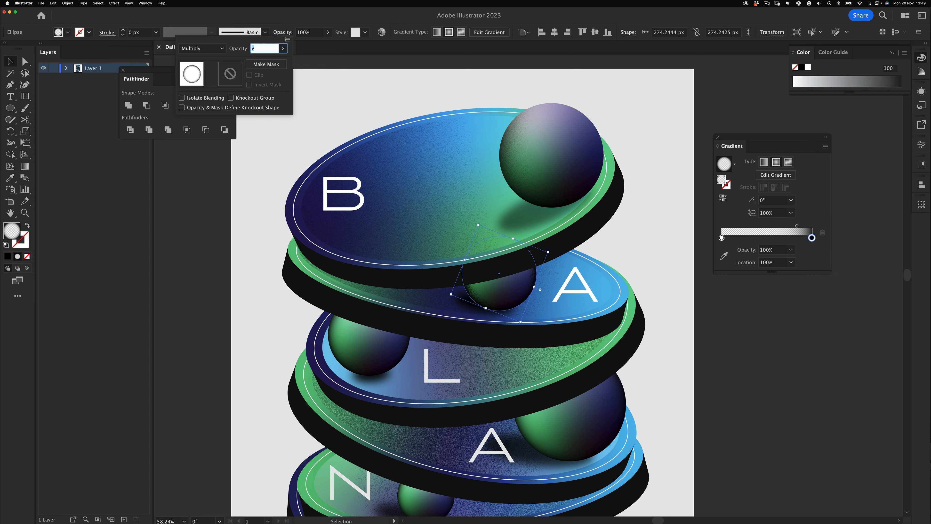
type("2")
type("v")
left_click(291, 363)
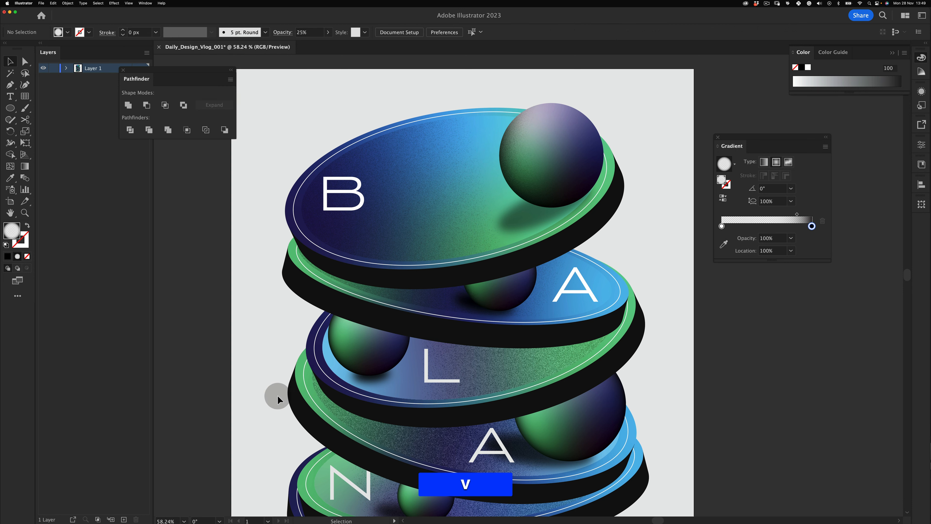
Redraw the second sphere's grain gradient from beyond its upper right to its left side, at about -160°.
key("z")
left_click_drag(458, 288, 525, 280)
key("v")
left_click(495, 292)
key("z")
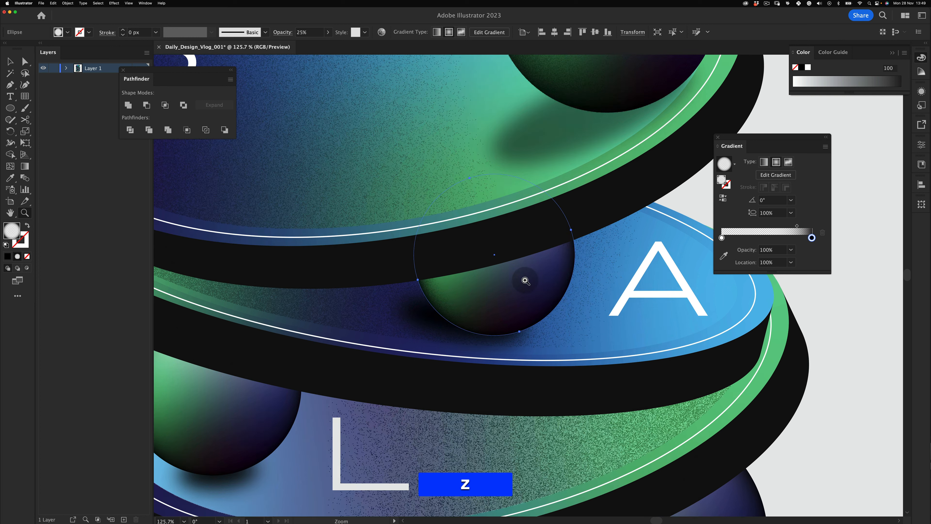
left_click(25, 166)
mouse_move(489, 140)
left_mouse_down()
mouse_move(507, 330)
mouse_move(501, 308)
mouse_move(501, 320)
mouse_move(479, 323)
mouse_move(422, 246)
mouse_move(482, 337)
mouse_move(480, 312)
mouse_move(435, 304)
left_mouse_up()
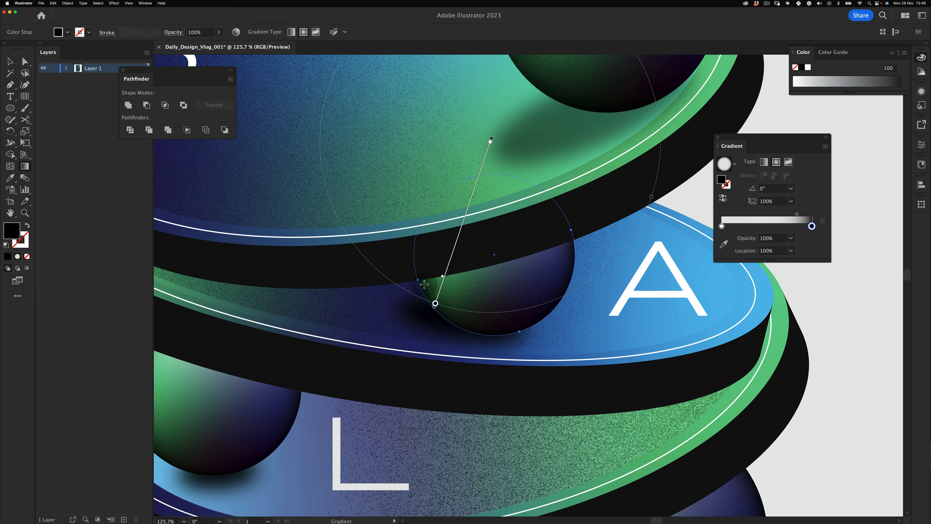
left_click_drag(636, 211, 451, 277)
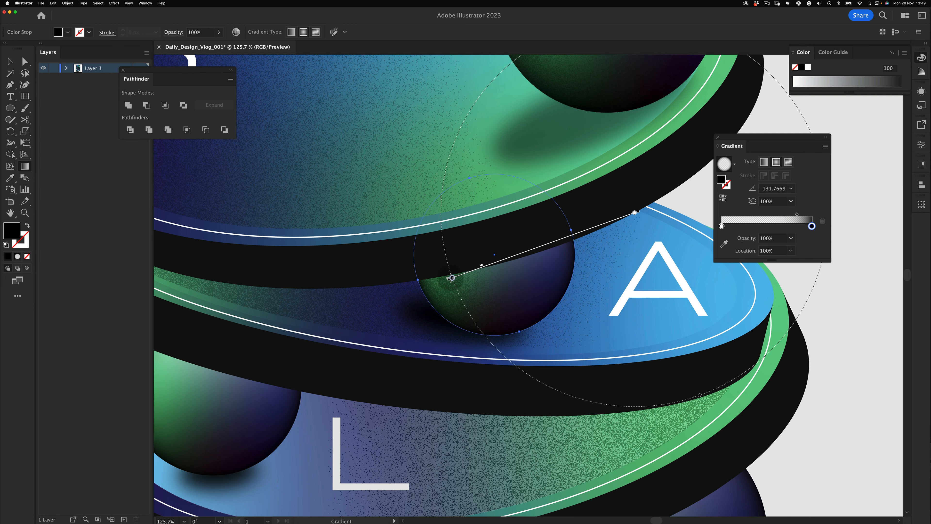
Narrow the second sphere's radial grain gradient to an aspect ratio of about 58%.
key("z")
left_click_drag(529, 252, 483, 270)
key("space")
left_click_drag(578, 242, 545, 245)
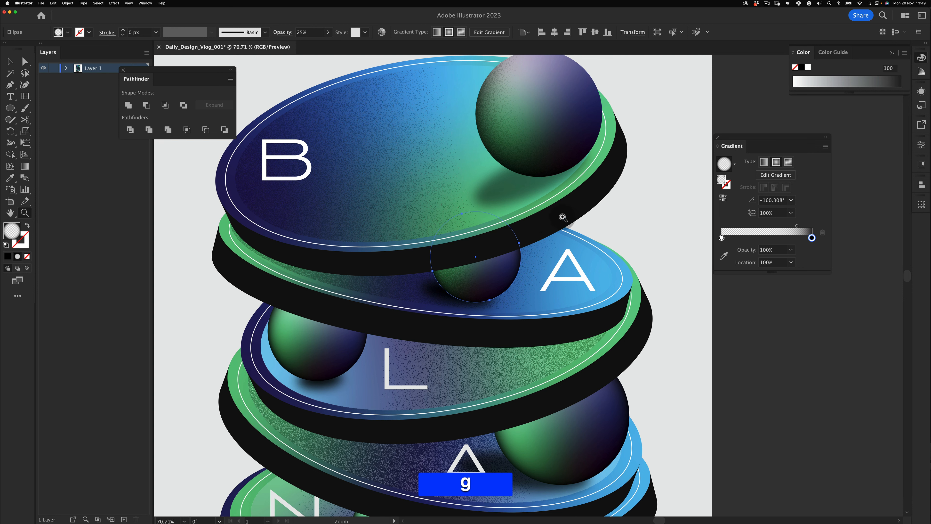
key("g")
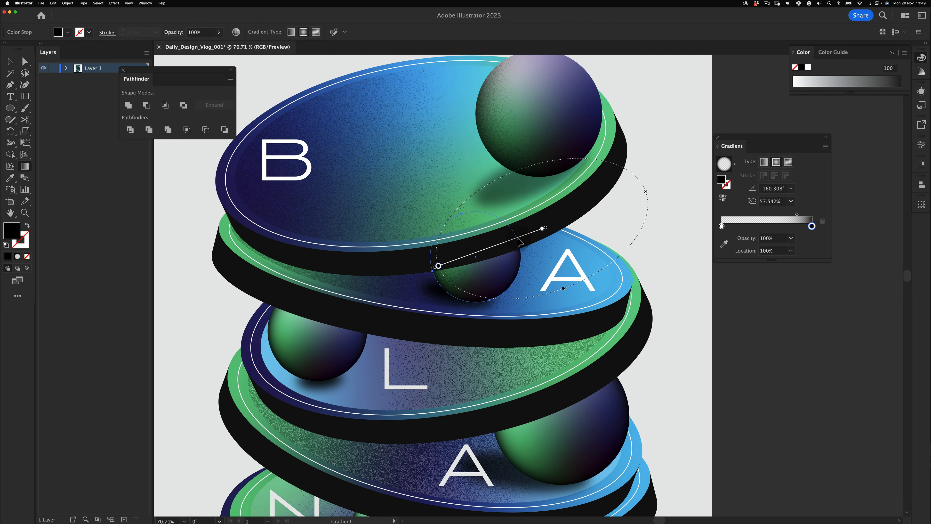
Unlock the locked grain group on the second disc.
key("v")
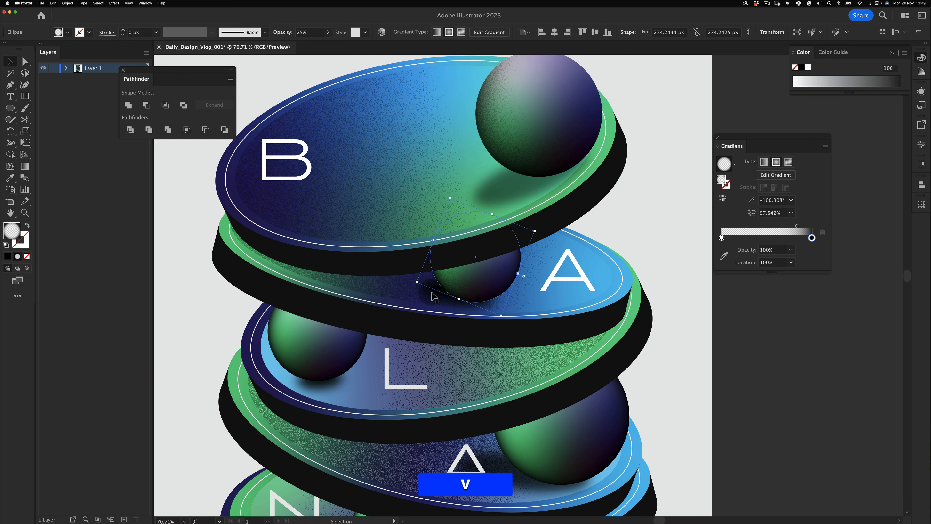
left_click(370, 291)
left_click(25, 166)
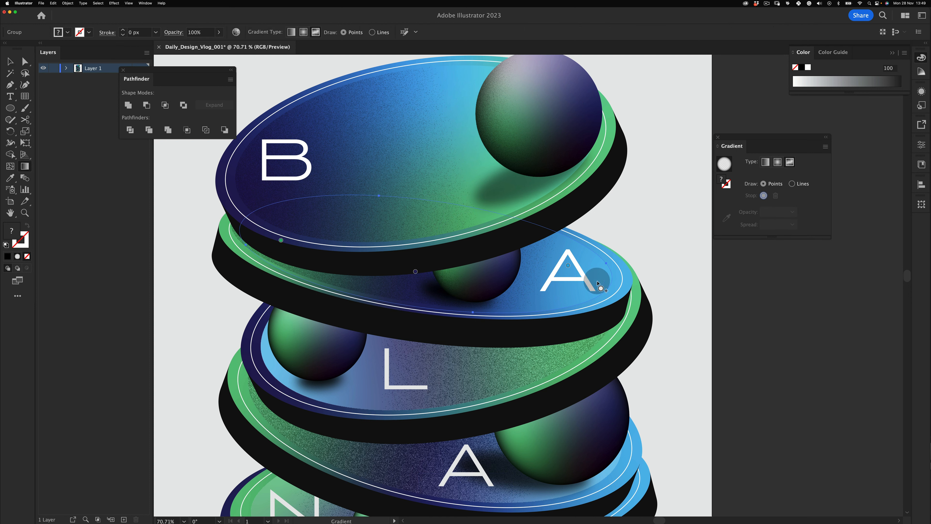
key("v")
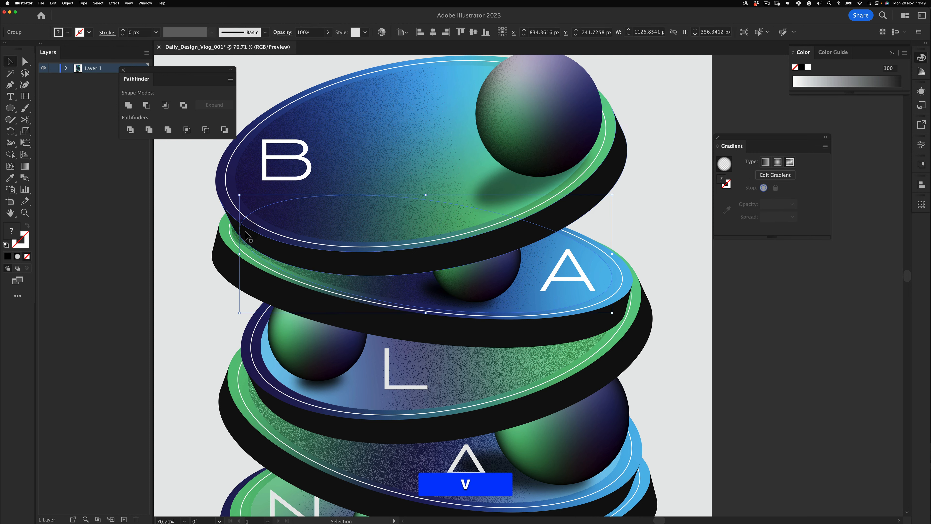
right_click(234, 231)
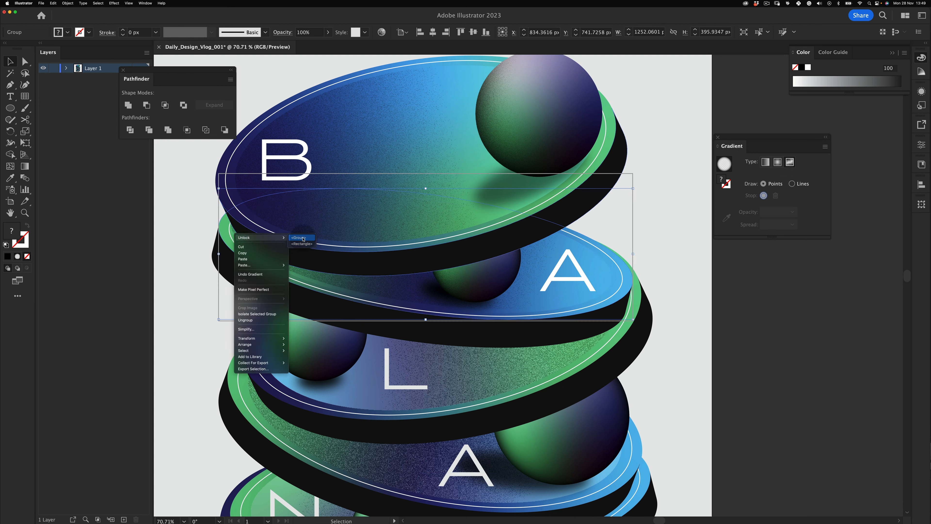
left_click(157, 342)
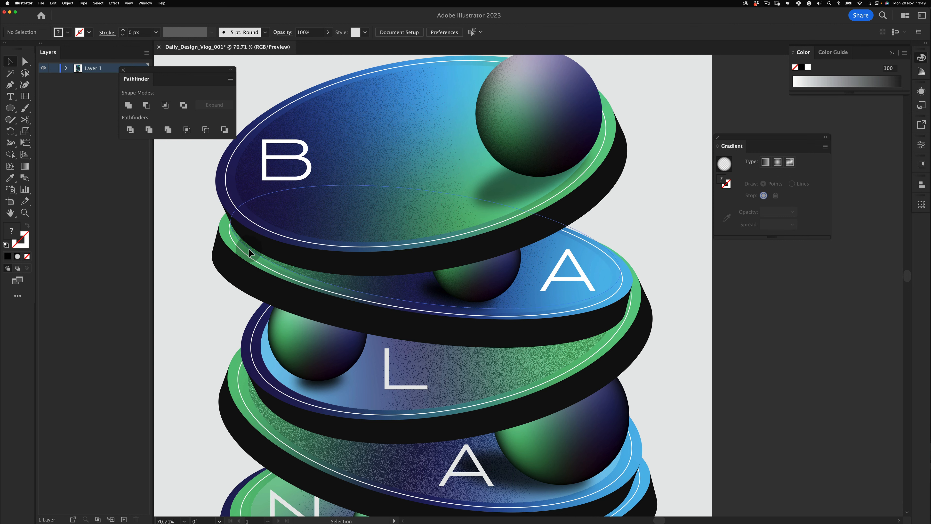
Select the second disc's grain group and redraw its linear gradient from the disc's right edge inward past the A, at about 169.5°.
left_click_drag(248, 249, 246, 254)
key("super+z")
left_click(27, 167)
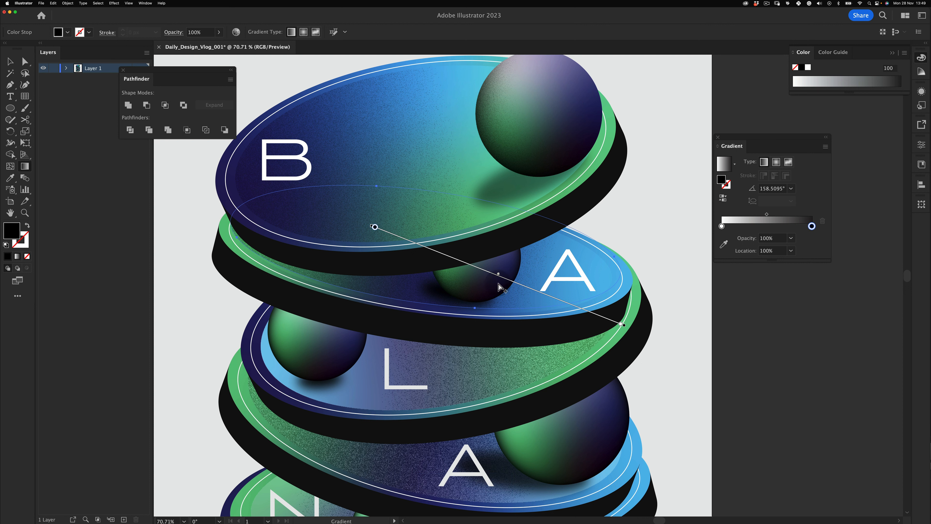
left_click_drag(640, 280, 536, 261)
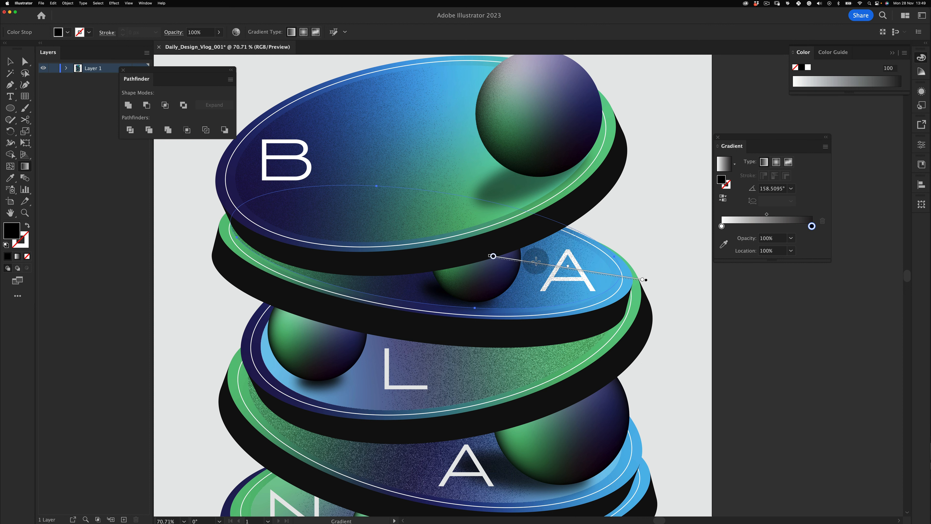
Try stretching the second disc's grain gradient from its left side to far beyond its right edge, at about -12.5°.
left_click_drag(214, 185, 811, 323)
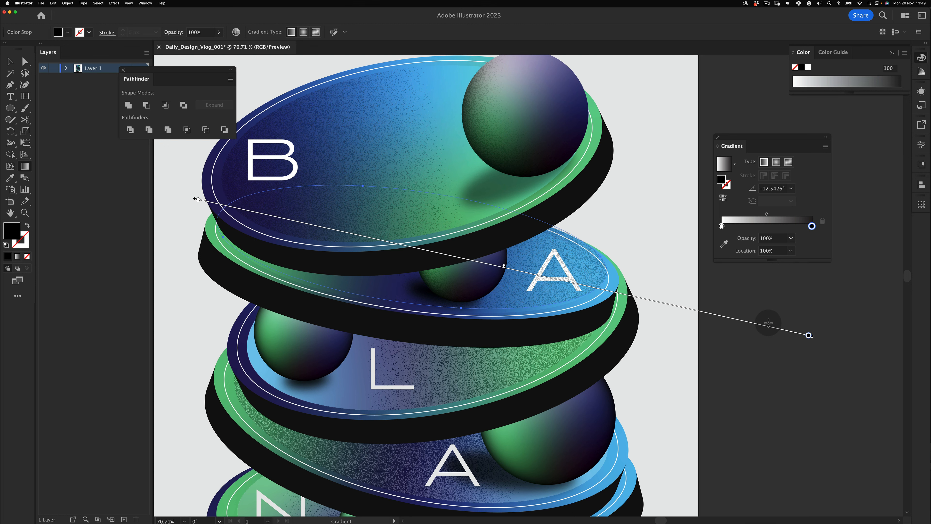
key("z")
left_click(598, 271, "alt")
key("super+z")
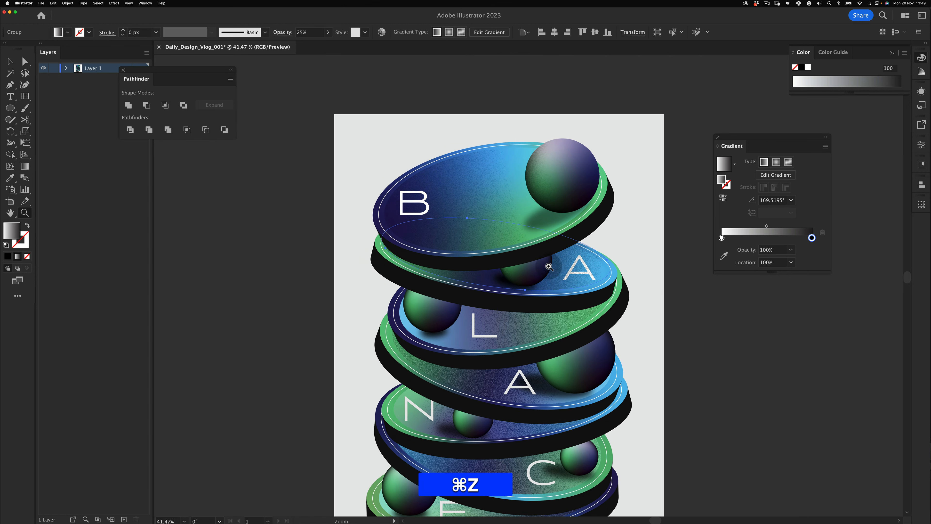
Redraw the second disc's grain gradient from its left edge to its right edge at about -9.6°, shifting the midpoint toward the black stop.
key("space")
left_click_drag(549, 267, 505, 267)
left_click(26, 166)
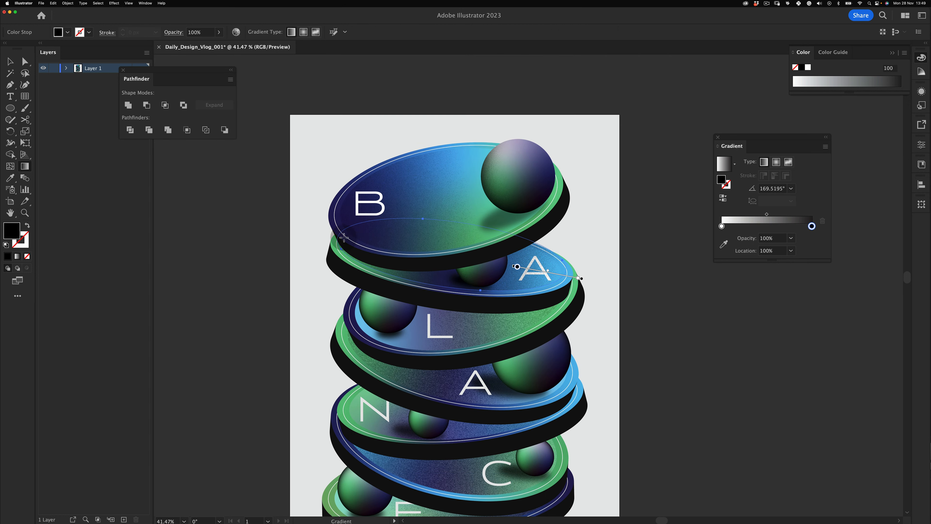
left_click_drag(344, 237, 560, 273)
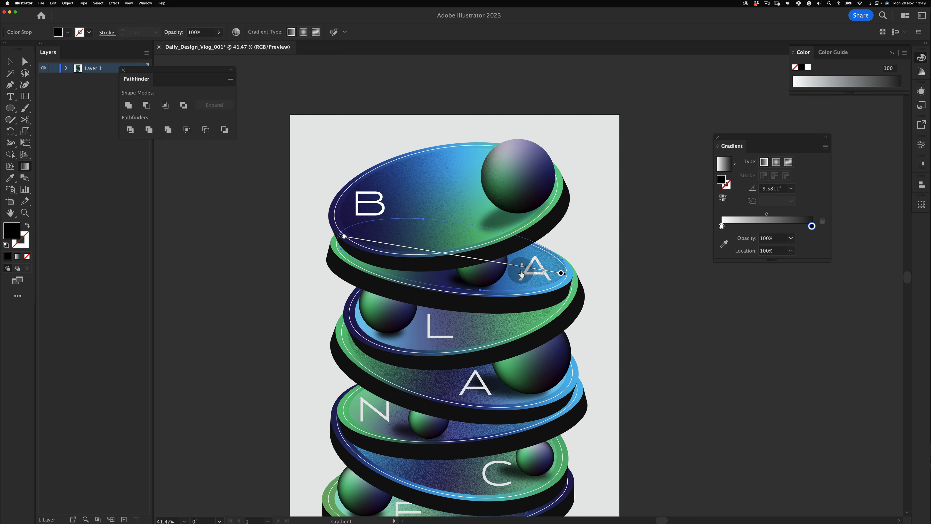
key("z")
left_click_drag(542, 249, 617, 195)
Move the second disc's grain group slightly down to align it with the white inner ring, and deselect it.
key("v")
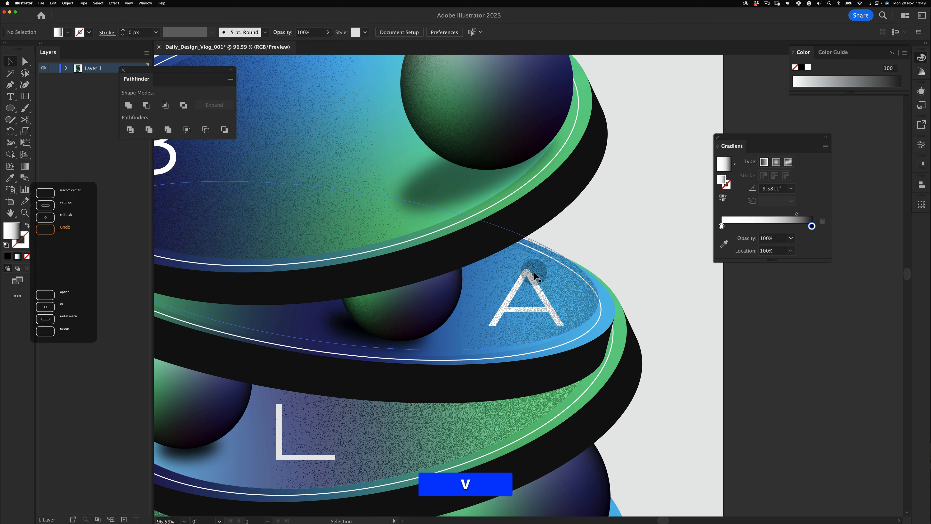
left_click_drag(534, 277, 535, 281)
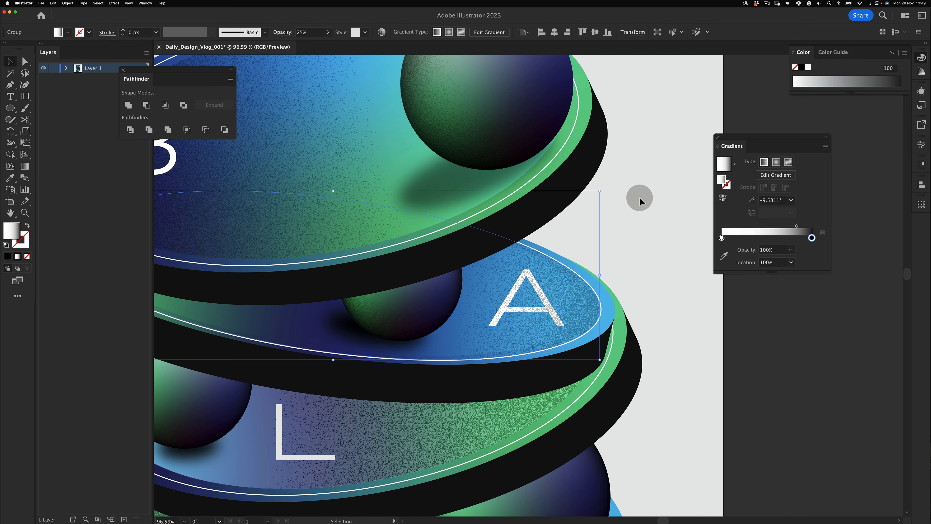
left_click(640, 197)
key("z")
left_click(627, 210, "alt")
left_click(569, 232)
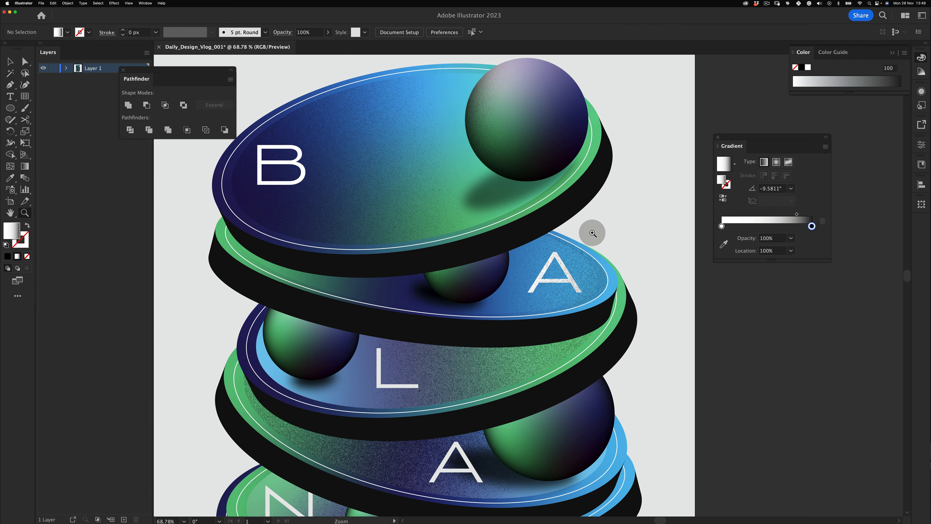
Try moving the gradient overlay on the second disc one level backward in the stacking order.
key("v")
left_click(579, 237)
key("cmd+v")
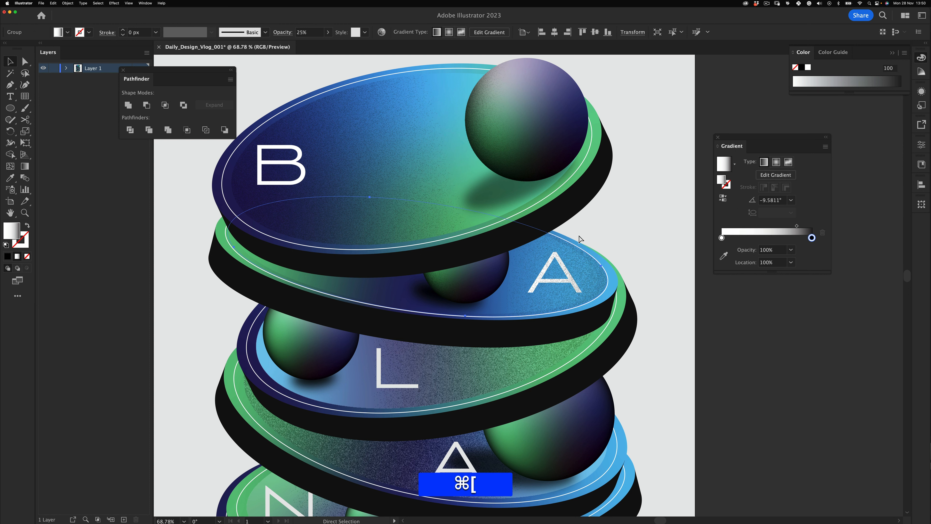
key("cmd+bracketleft")
key("cmd+bracketright")
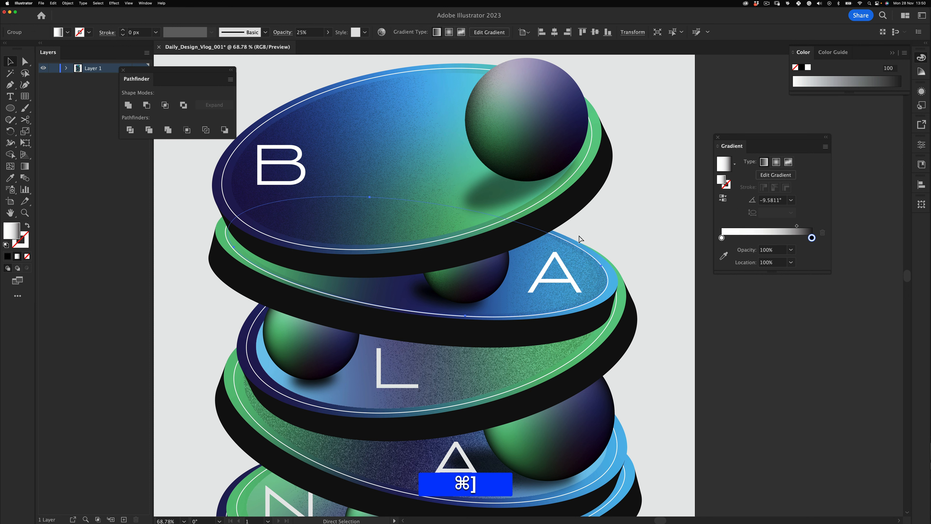
key("cmd+bracketleft")
key("cmd+bracketright")
key("super+v")
left_click(624, 241)
Paste a copy of the sphere beside the letter L in front and apply the Grain effect to it.
key("z")
left_click_drag(614, 249, 583, 272)
key("space")
left_click_drag(612, 283, 595, 249)
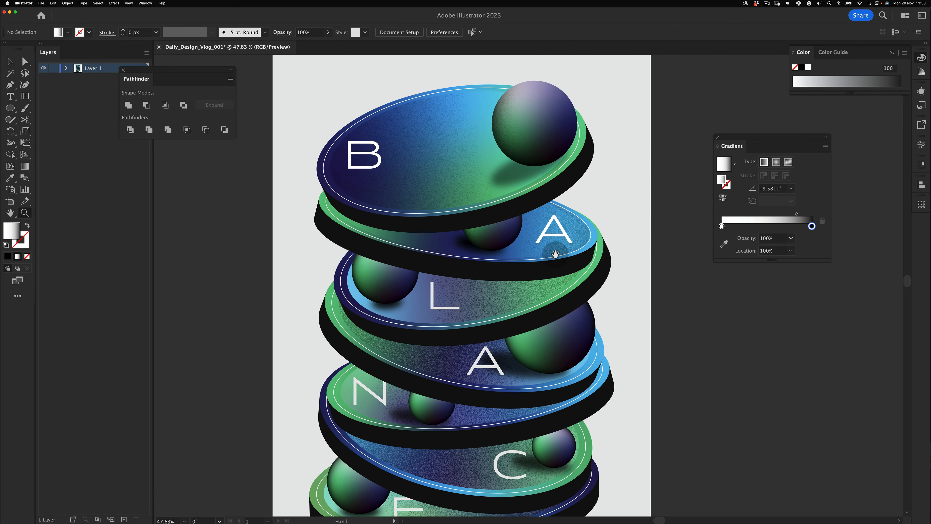
key("v")
left_click(396, 291)
key("super+f")
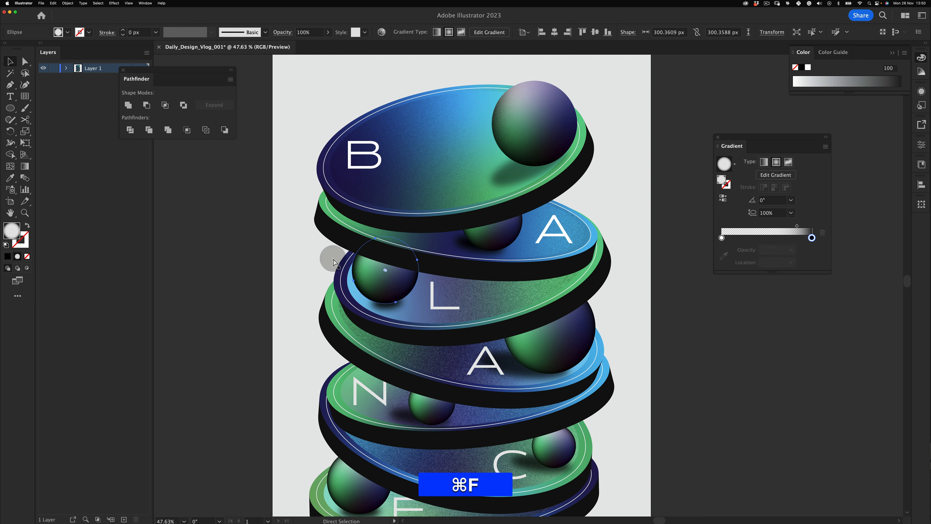
left_click(114, 3)
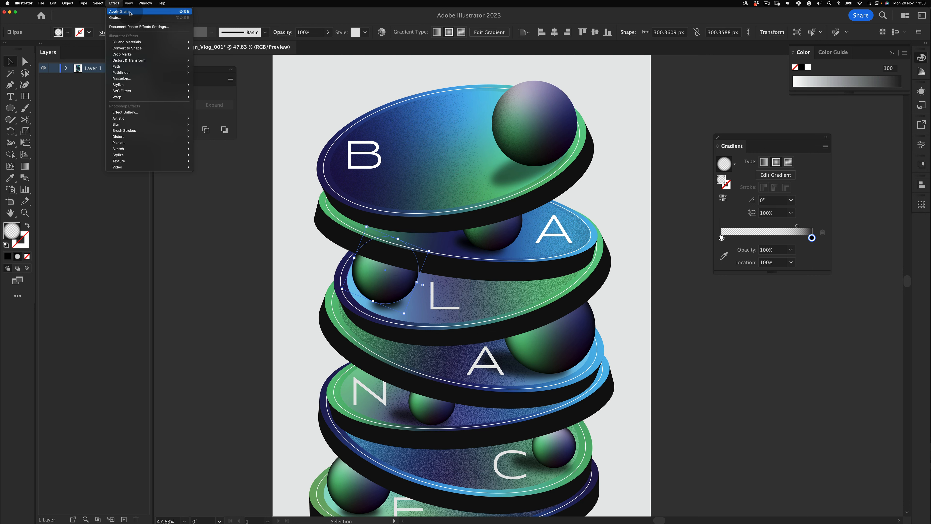
left_click(130, 12)
left_click(314, 358)
Paste a copy of the large sphere on the fourth disc in front and apply the Grain effect to it.
key("space")
left_click_drag(315, 357, 307, 320)
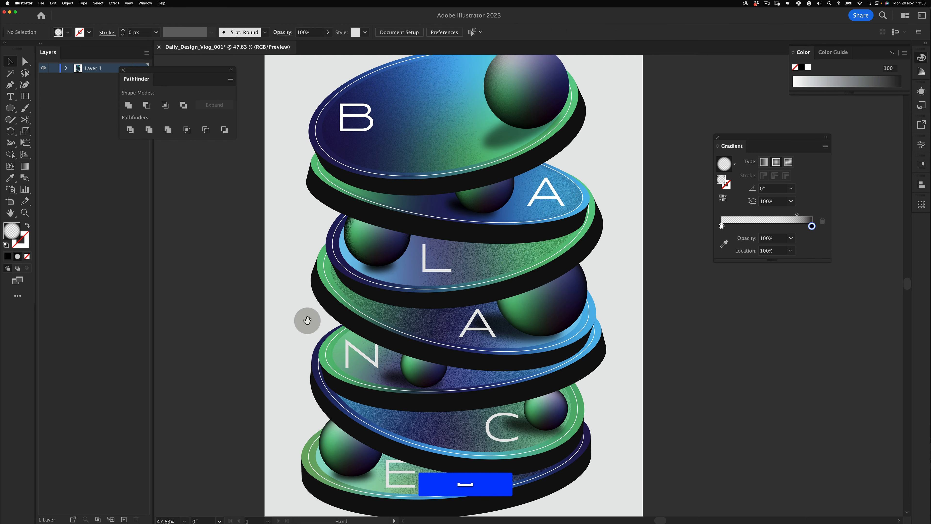
key("v")
key("super+f")
left_click(114, 3)
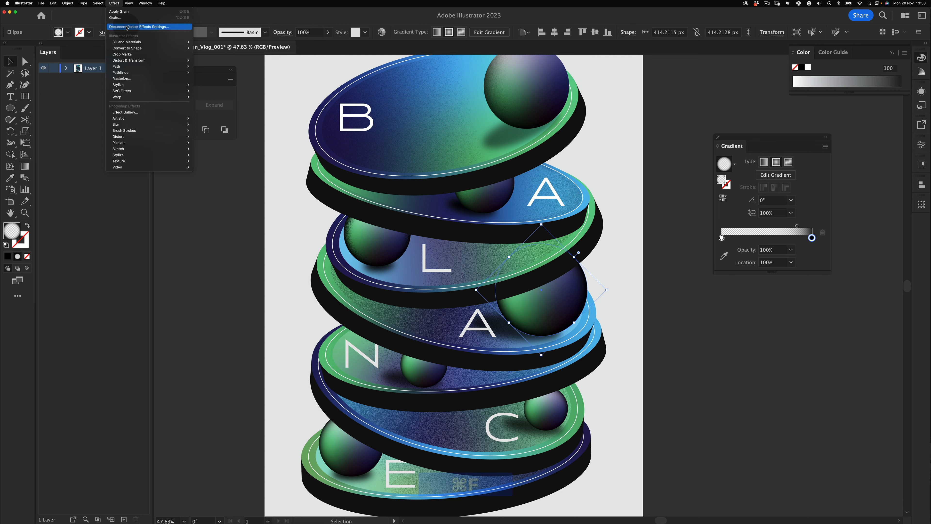
left_click(127, 11)
left_click(272, 405)
Paste a copy of the small sphere beside the letter N in front and apply the Grain effect to it.
key("space")
left_click_drag(285, 361, 301, 288)
key("super+f")
left_click(114, 3)
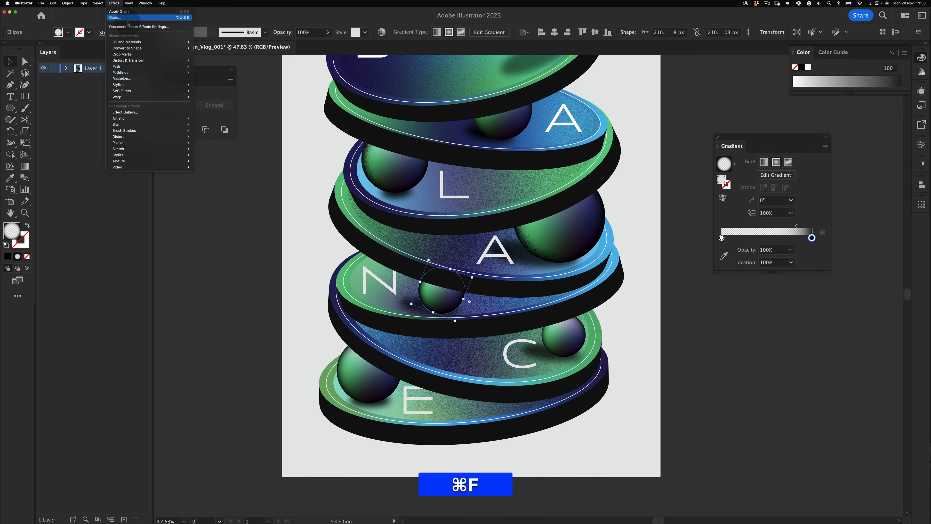
left_click(127, 11)
Copy the small sphere beside the letter C, paste it in front and apply the Grain effect.
left_click(564, 334, "super")
key("super+c")
key("super+f")
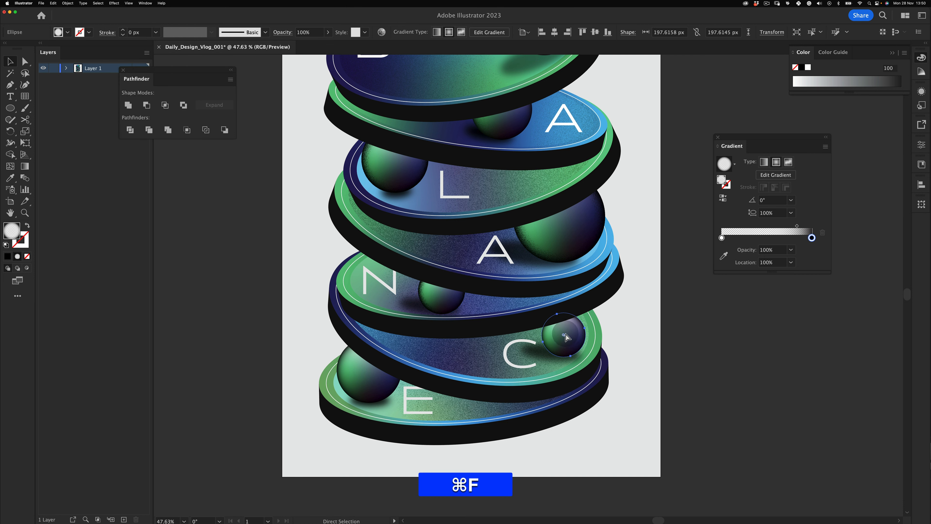
left_click(114, 3)
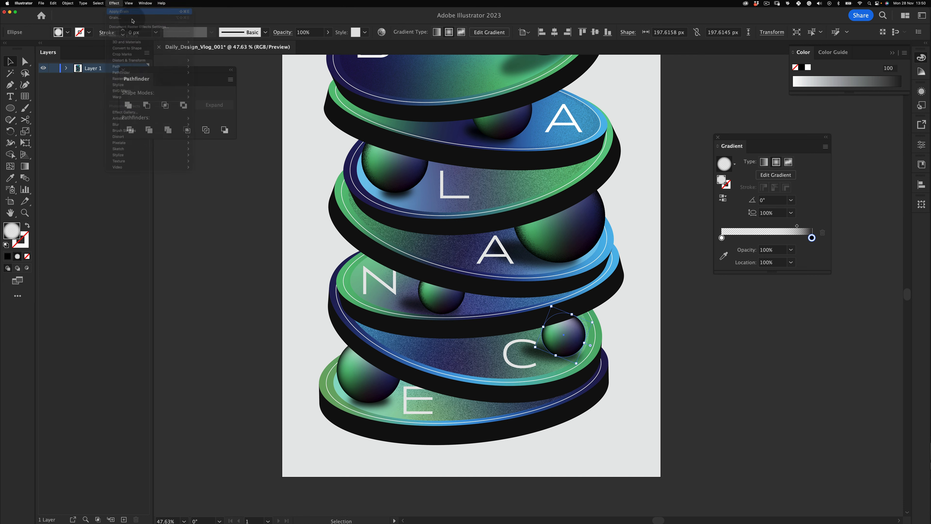
Copy the sphere beside the letter E, paste it in front and apply the Grain effect.
left_click(369, 371, "super")
key("super+c")
key("super+f")
left_click(114, 3)
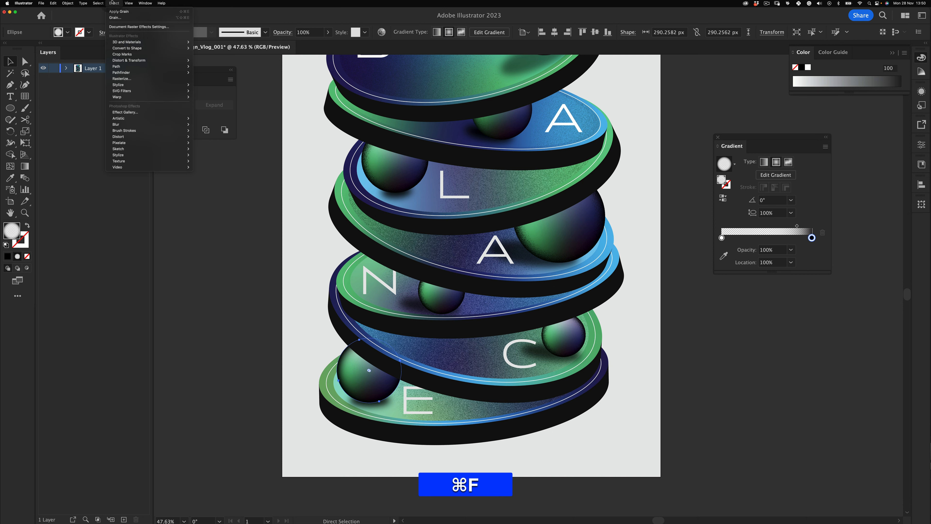
left_click(127, 12)
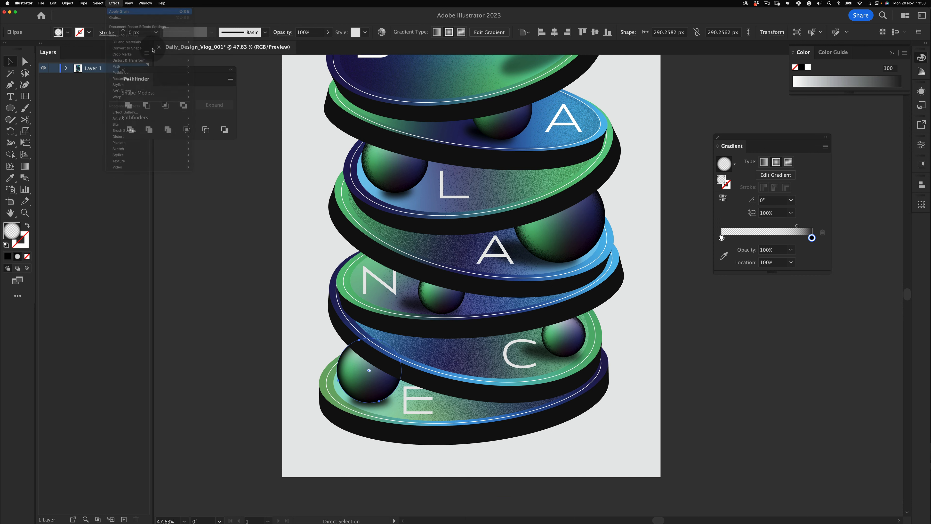
left_click(263, 411)
Redraw the linear gradient of the fourth disc's overlay at about -11° and shift its midpoint toward the dark end.
left_click(465, 257)
key("z")
left_click_drag(465, 257, 472, 241)
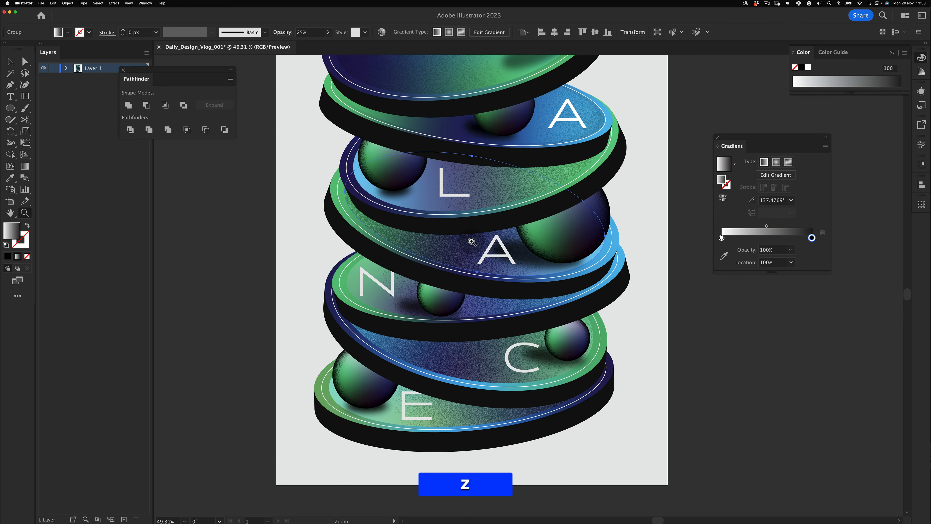
key("g")
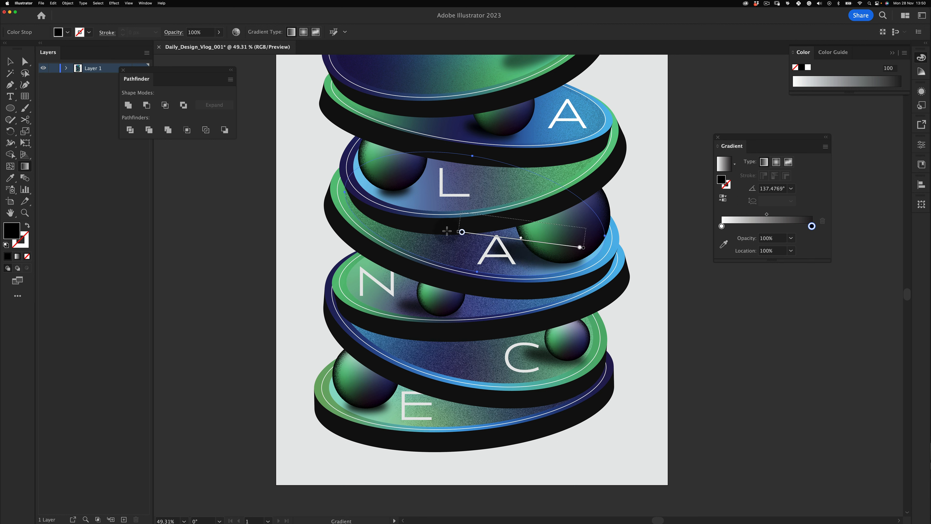
mouse_move(348, 210)
left_mouse_down()
mouse_move(635, 258)
mouse_move(682, 238)
mouse_move(640, 238)
left_mouse_up()
key("super+z")
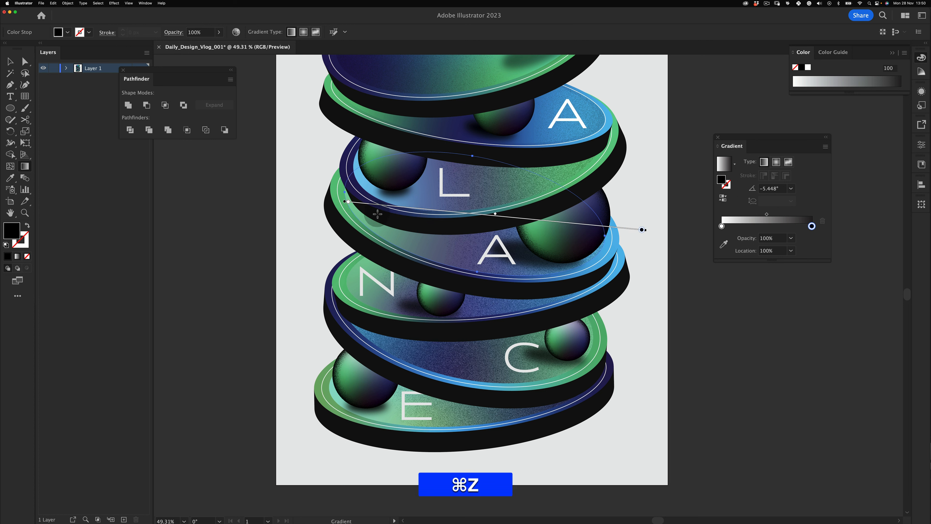
left_click_drag(381, 195, 587, 235)
left_click_drag(486, 216, 570, 230)
key("v")
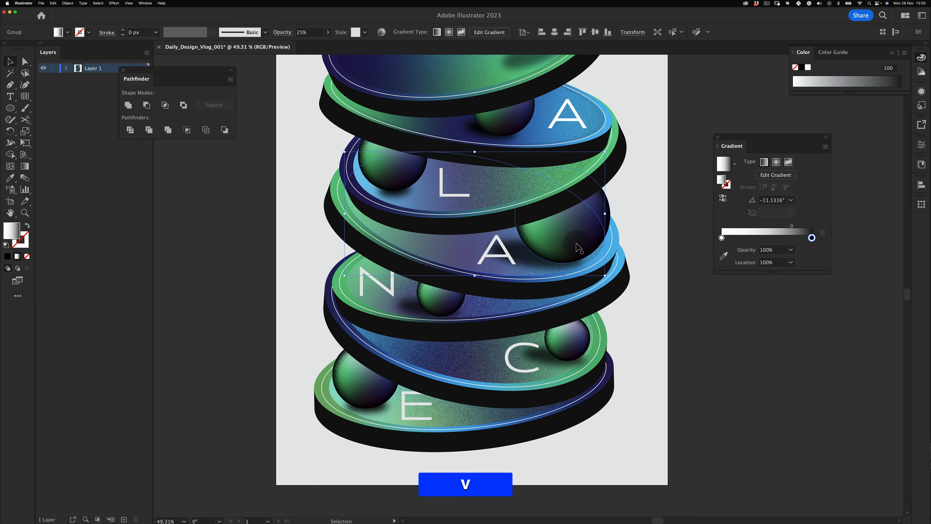
Redraw the large sphere's radial gradient at about -156° from its upper right, and flatten it to about 53% aspect ratio.
left_click(577, 235)
key("g")
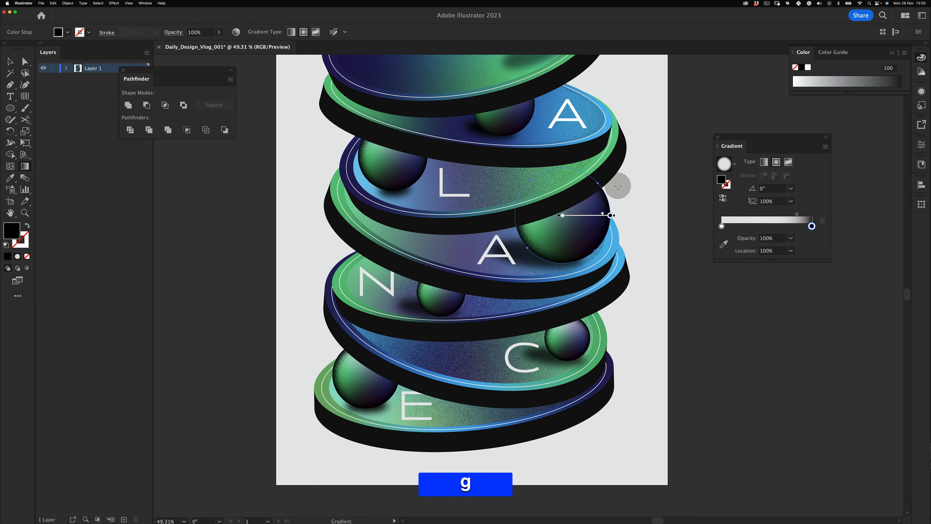
left_click_drag(630, 171, 512, 224)
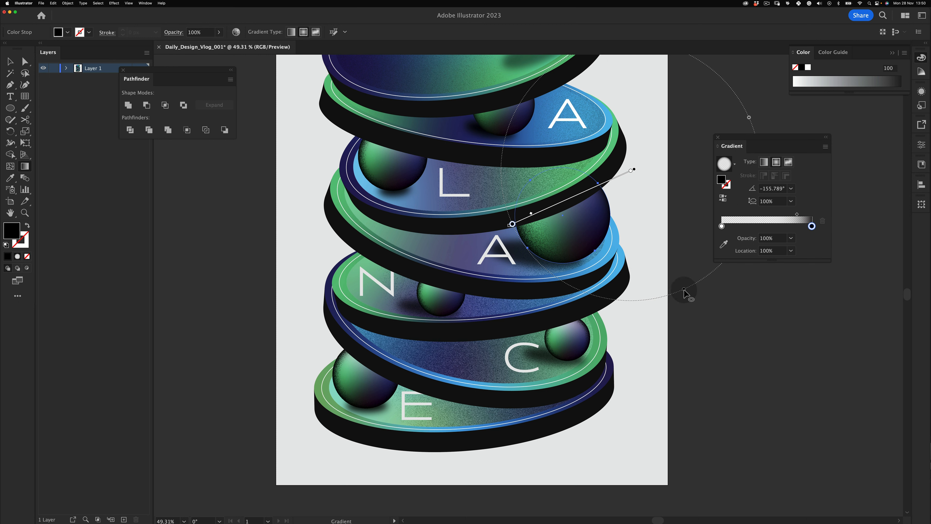
left_click_drag(683, 292, 659, 233)
left_click_drag(621, 176, 611, 190)
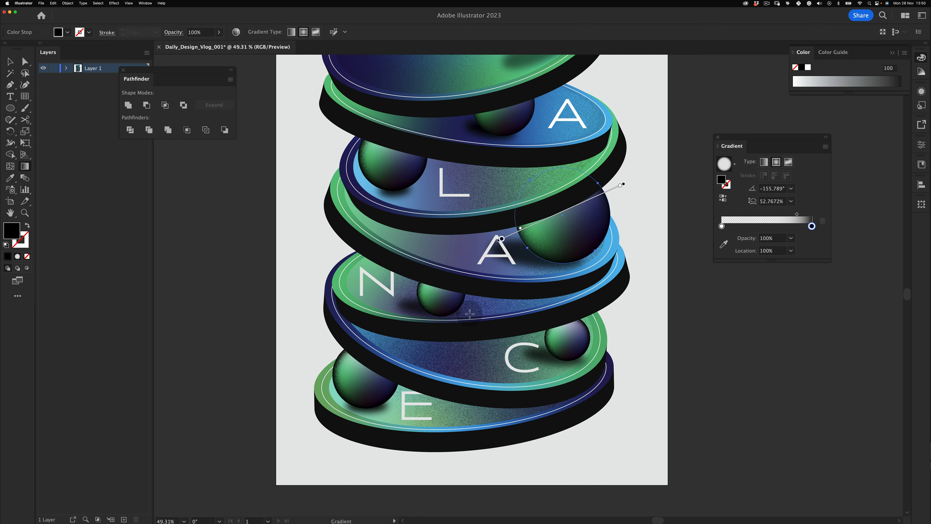
Reverse the direction of the fourth disc overlay's linear gradient, drawing it at about 157°.
key("v")
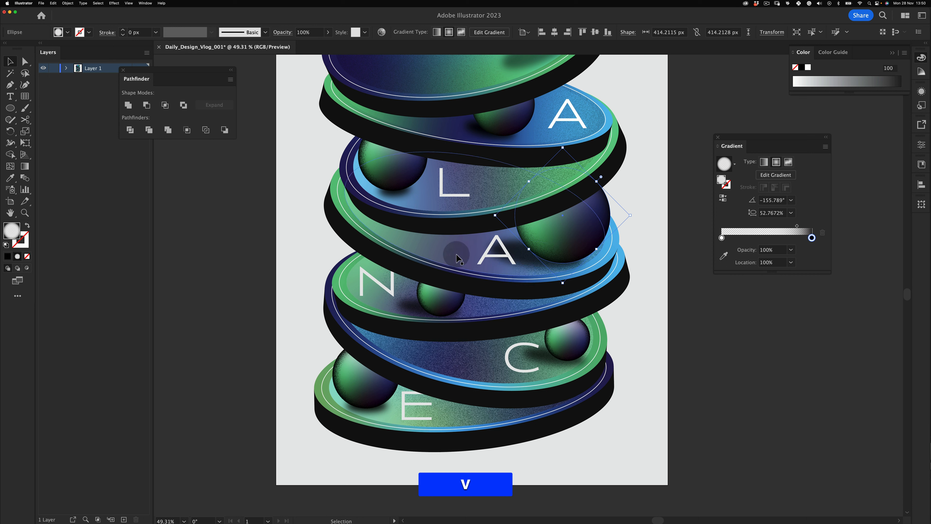
left_click(460, 251)
key("g")
mouse_move(557, 269)
left_mouse_down()
mouse_move(307, 193)
mouse_move(343, 181)
mouse_move(399, 203)
mouse_move(375, 272)
left_mouse_up()
key("v")
left_click(250, 399)
Redraw the radial gradient of the grain sphere beside the letter L at about -22° from its upper left.
key("space")
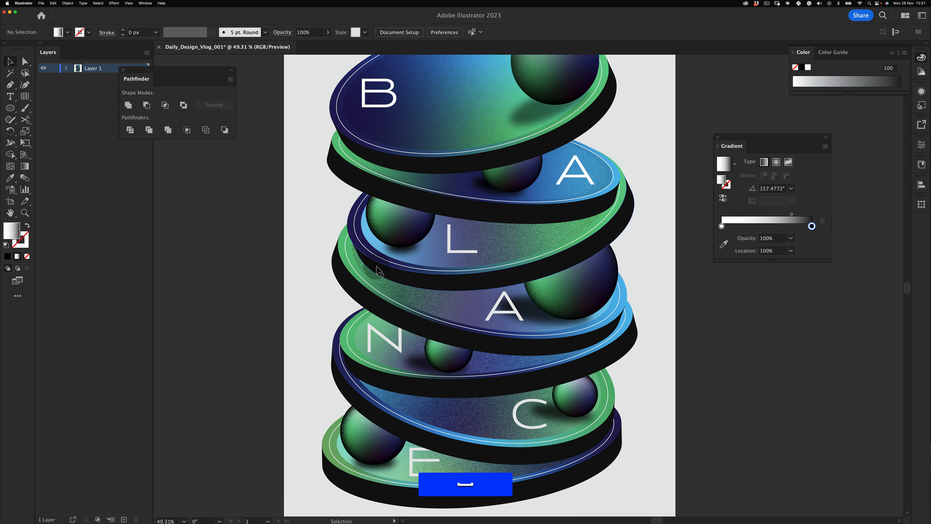
key("v")
left_click(409, 228)
key("g")
left_click_drag(346, 186, 431, 221)
key("v")
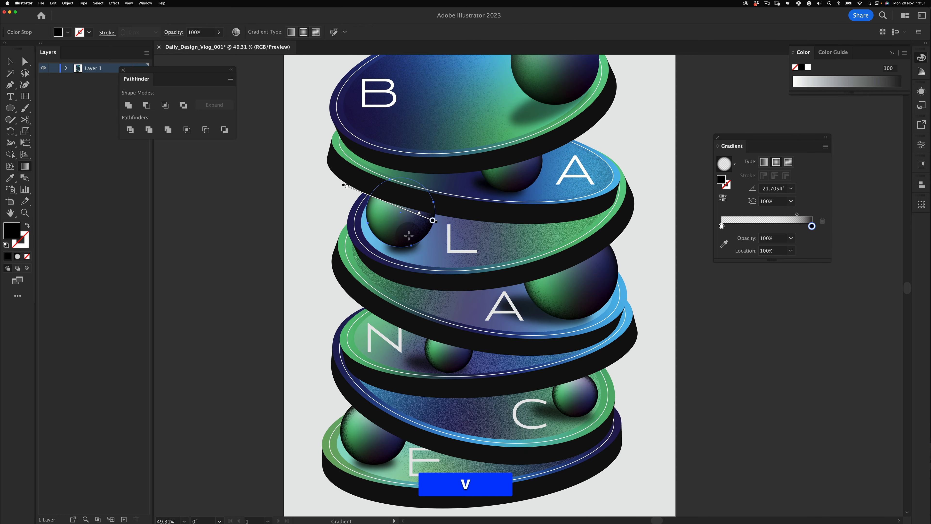
Examine the radial gradient's angle and aspect ratio on the sphere of the second disc.
key("space")
left_click_drag(413, 272, 396, 308)
key("v")
left_click(488, 224)
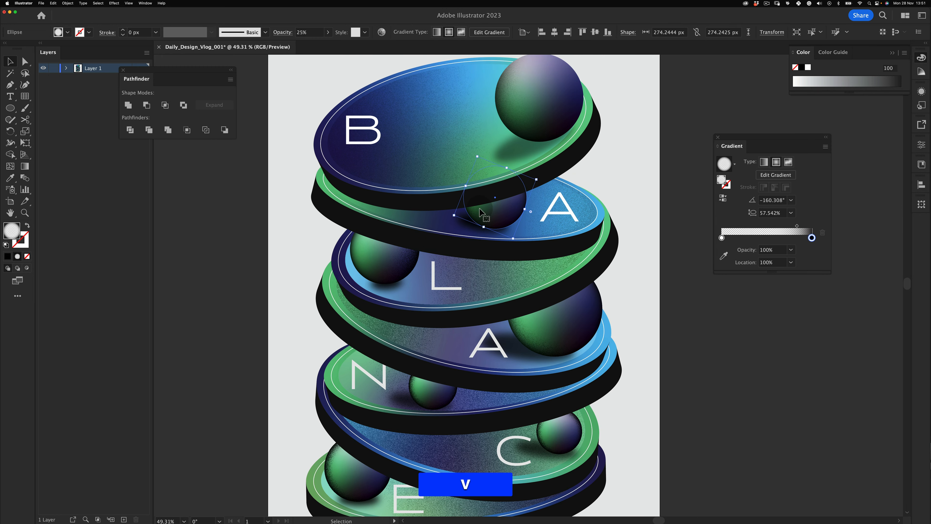
key("g")
key("space")
left_click_drag(428, 301, 434, 283)
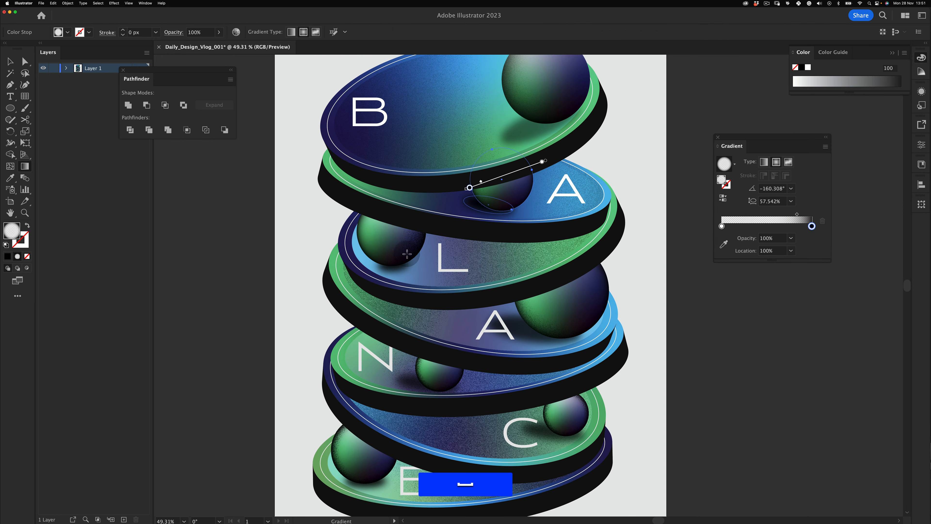
Flatten the radial gradient of the grain sphere beside the letter L to about 59% aspect ratio.
key("v")
left_click(390, 257)
key("g")
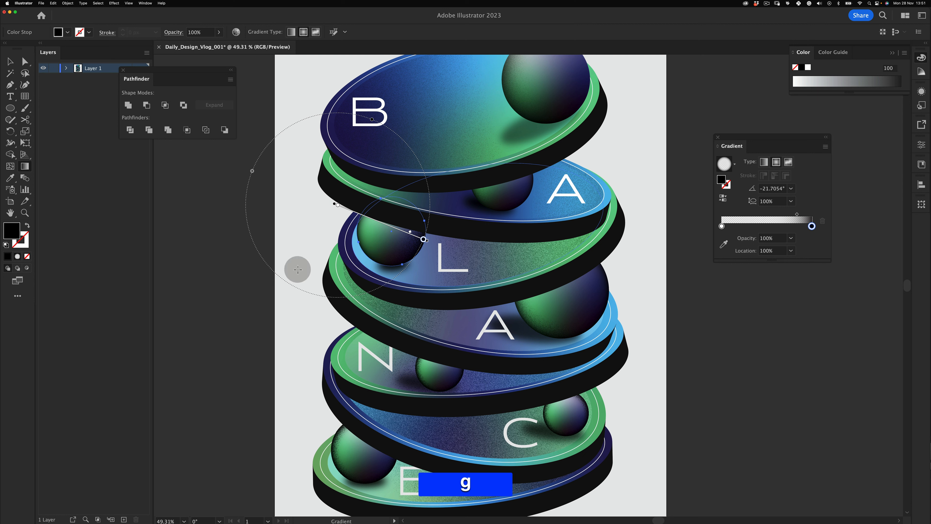
left_click_drag(371, 121, 357, 155)
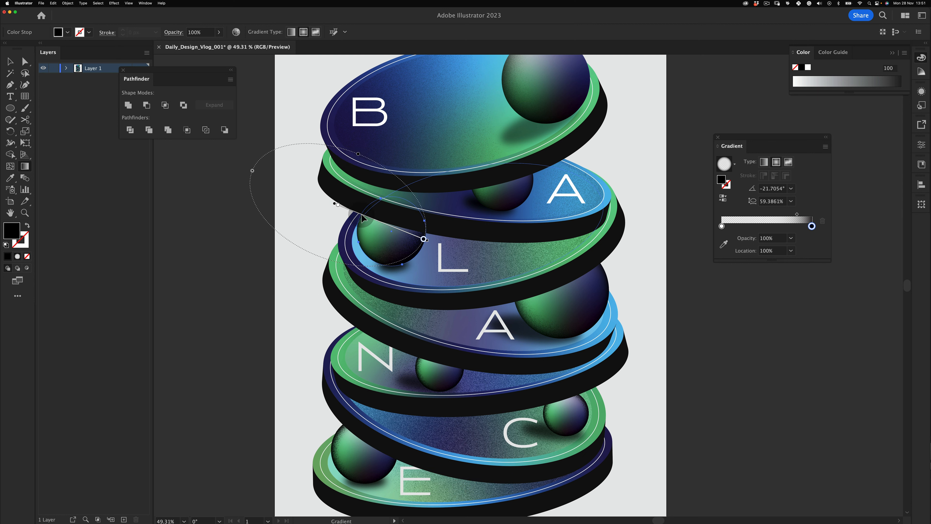
key("v")
left_click(312, 281)
Shift the radial gradient of the large grain sphere on the fourth disc slightly to the right.
key("z")
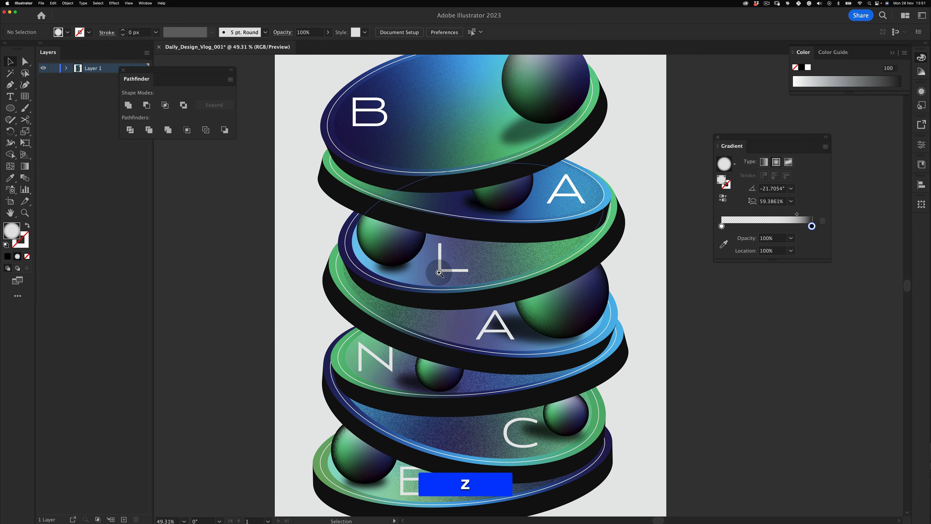
key("space")
left_click_drag(439, 272, 429, 233)
left_click_drag(431, 236, 439, 253)
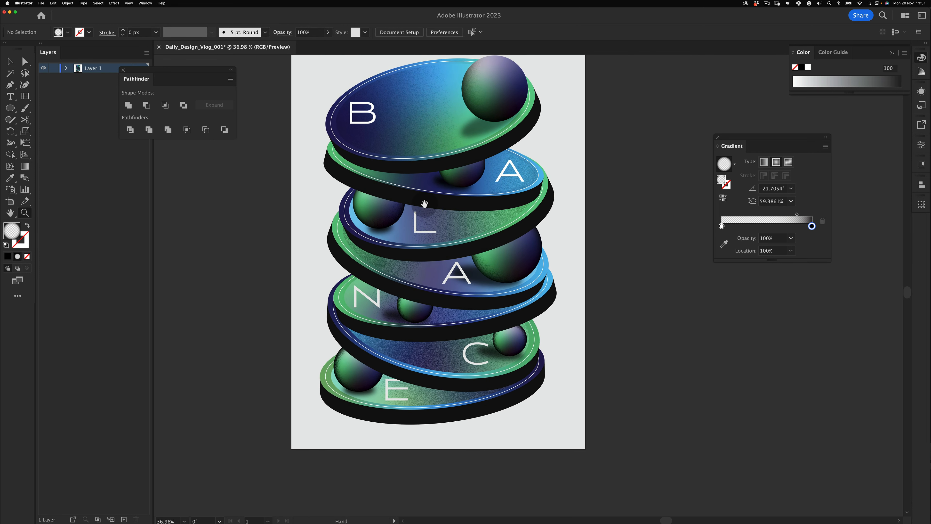
key("v")
key("z")
left_click_drag(425, 285, 455, 284)
key("v")
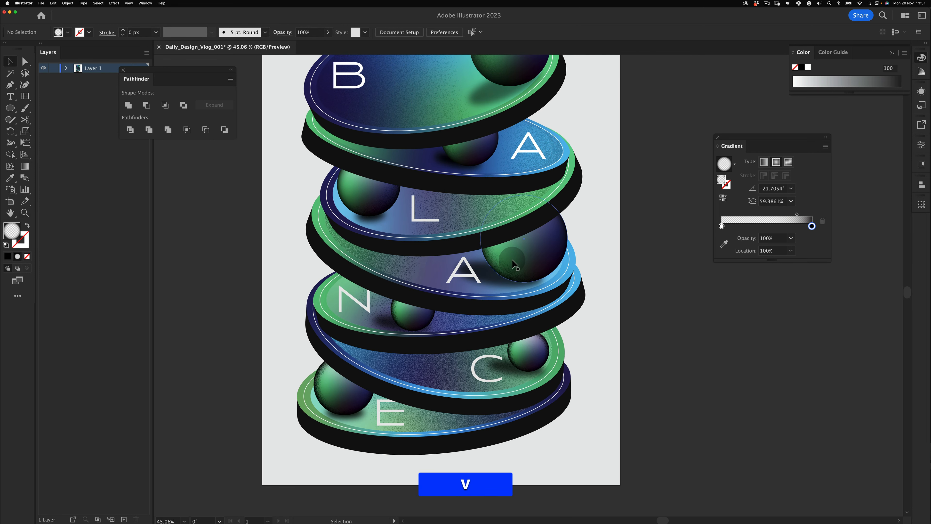
left_click(515, 262)
key("g")
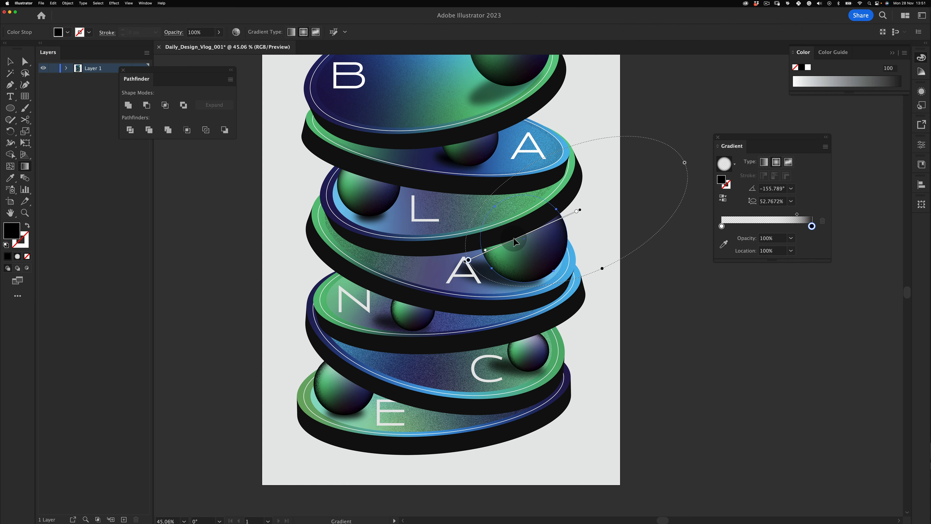
left_click_drag(514, 241, 530, 239)
key("v")
left_click(208, 239)
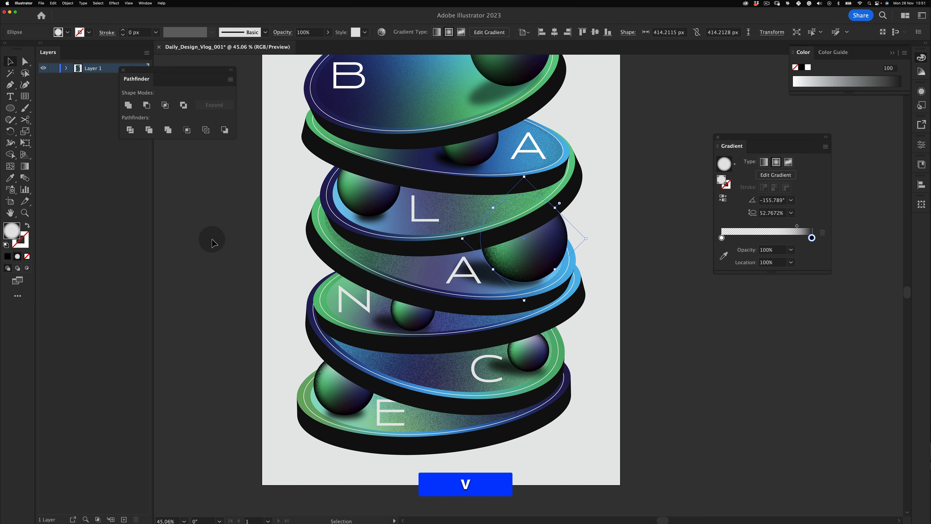
Redraw the radial gradient direction on the small grain sphere beside the letter N.
key("space")
left_click_drag(456, 358, 465, 314)
key("g")
left_click(420, 270)
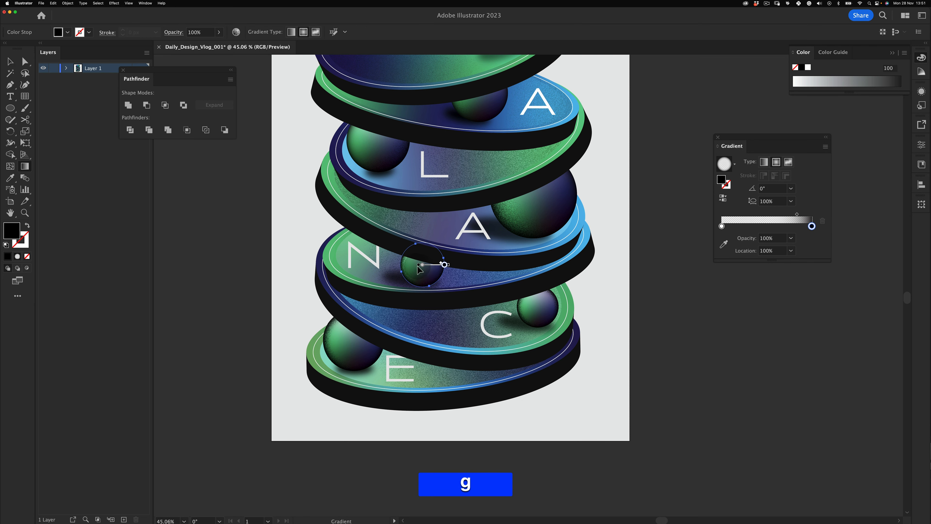
left_click_drag(387, 282, 449, 246)
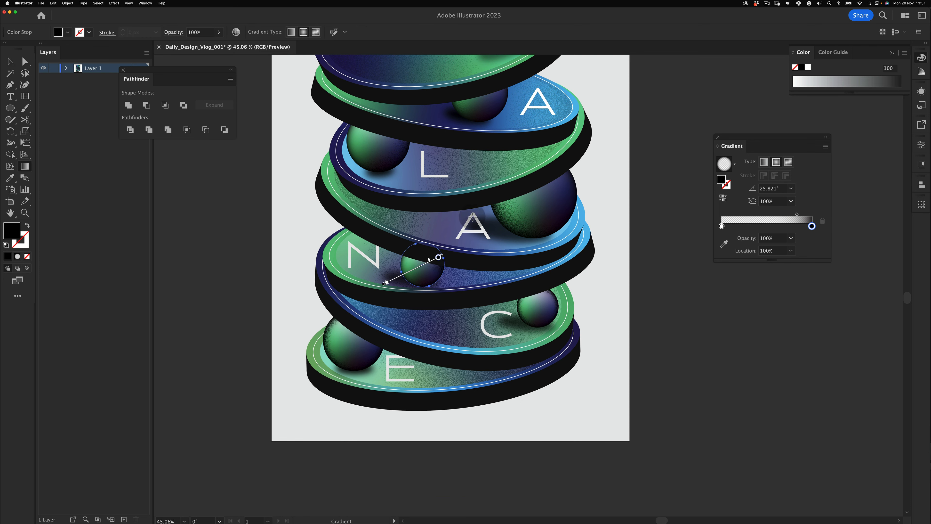
left_click_drag(473, 217, 570, 250)
Redraw the linear gradient of the overlay on the disc with the letter N.
left_click(459, 277)
key("g")
key("v")
left_click(678, 294)
Redraw the linear gradient of the overlay on the disc with the letter C, from lower right to upper left.
key("space")
left_click_drag(551, 304, 549, 207)
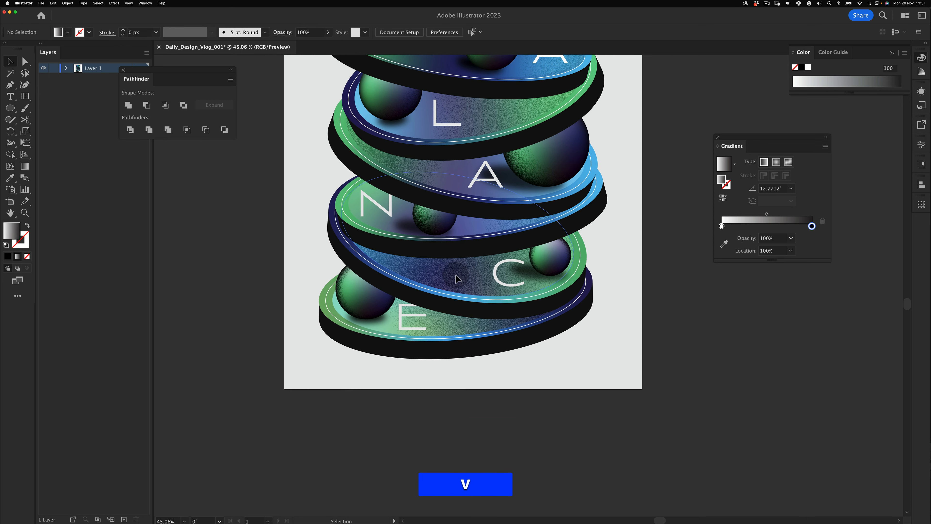
left_click(456, 274)
key("g")
mouse_move(598, 296)
left_mouse_down()
mouse_move(397, 248)
mouse_move(318, 188)
left_mouse_up()
Redraw the radial gradient on the small grain sphere beside the letter C, ending toward its lower left.
key("v")
left_click(546, 261)
key("g")
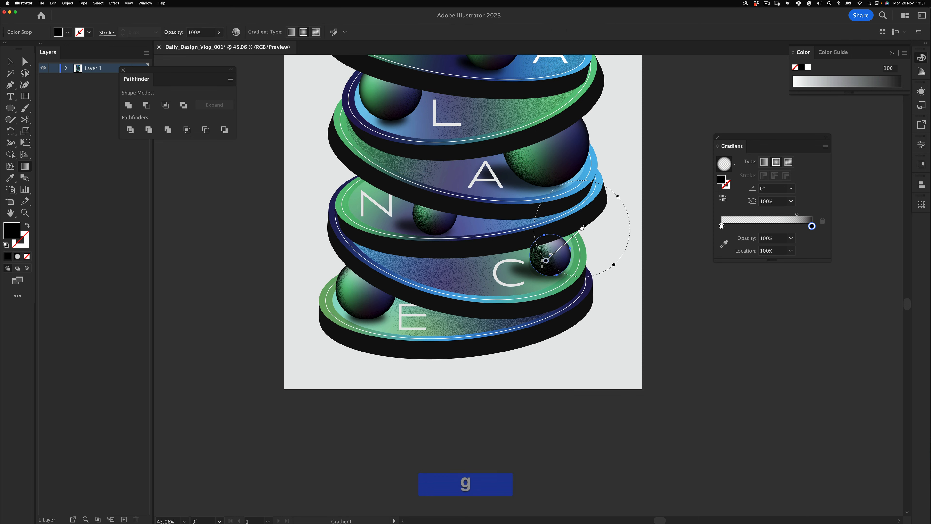
left_click_drag(542, 264, 530, 267)
key("v")
left_click(401, 408)
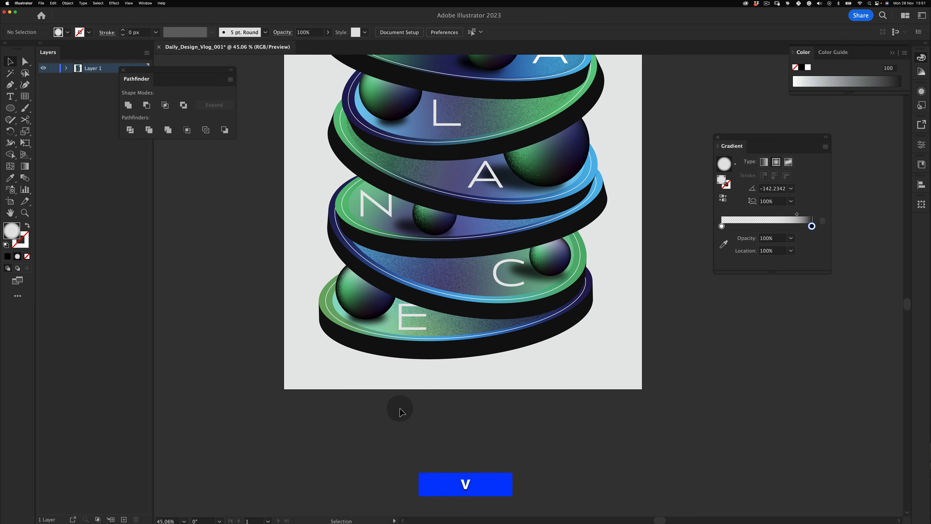
Redraw the radial gradient of the grain sphere beside the letter E diagonally from upper left, and flatten it to an aspect ratio of 48.7261%.
key("space")
left_click_drag(364, 352, 410, 373)
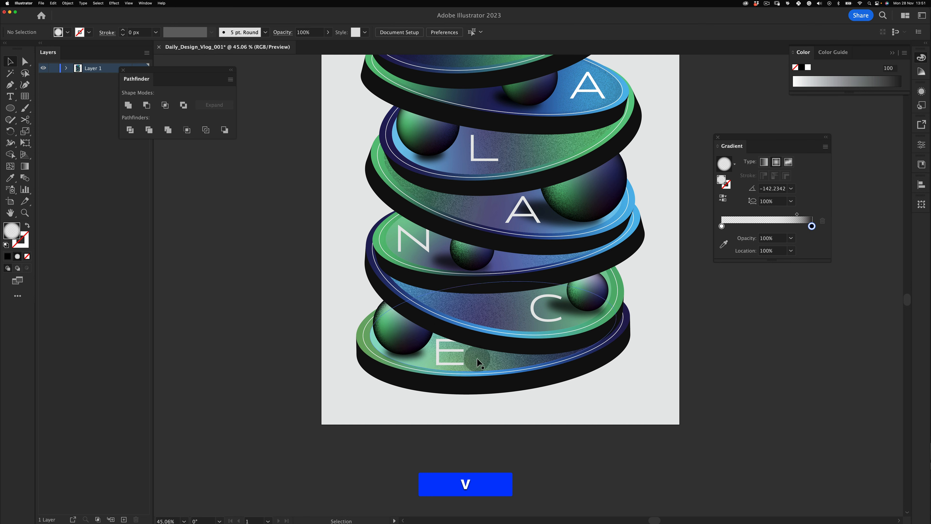
left_click(391, 322)
key("g")
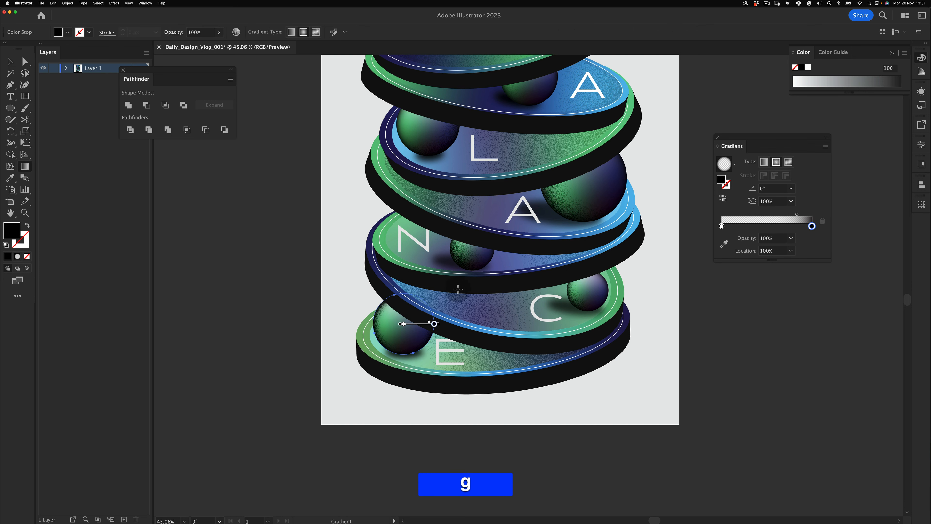
left_click_drag(320, 277, 424, 346)
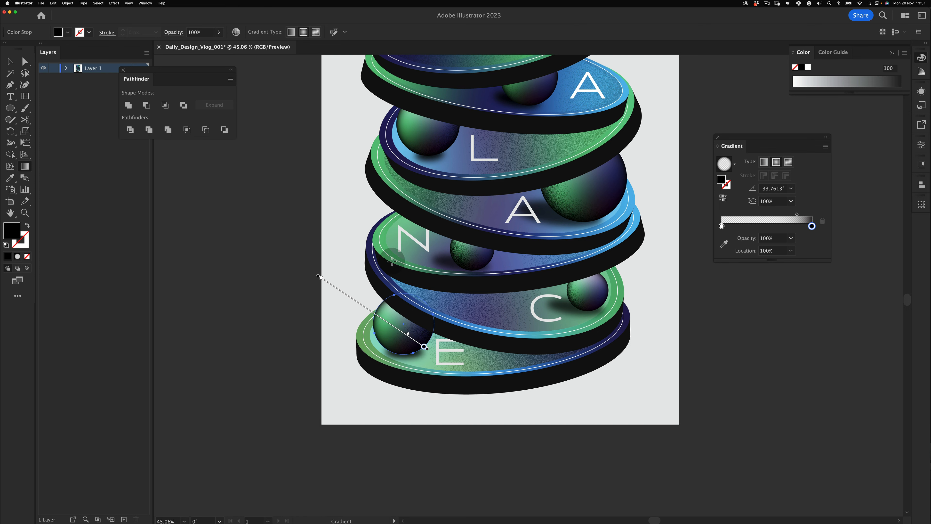
left_click_drag(389, 175, 355, 227)
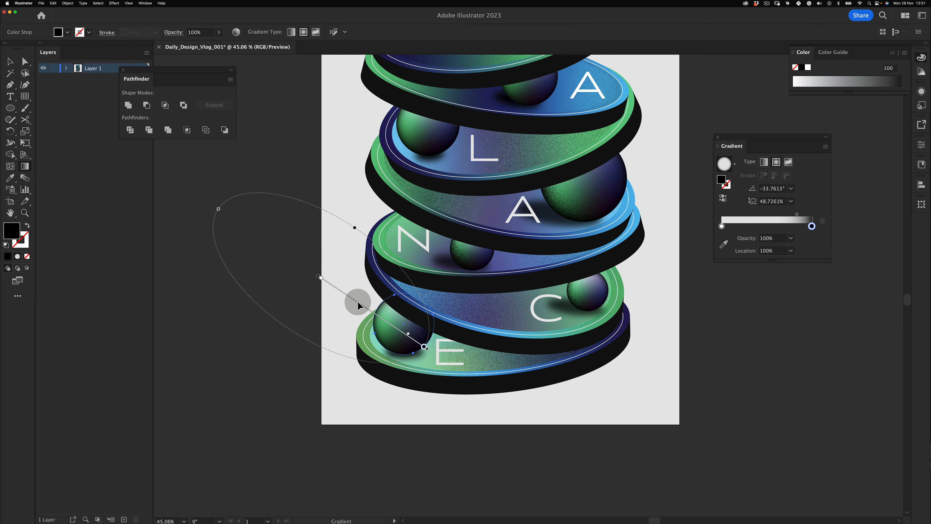
key("v")
left_click(430, 395)
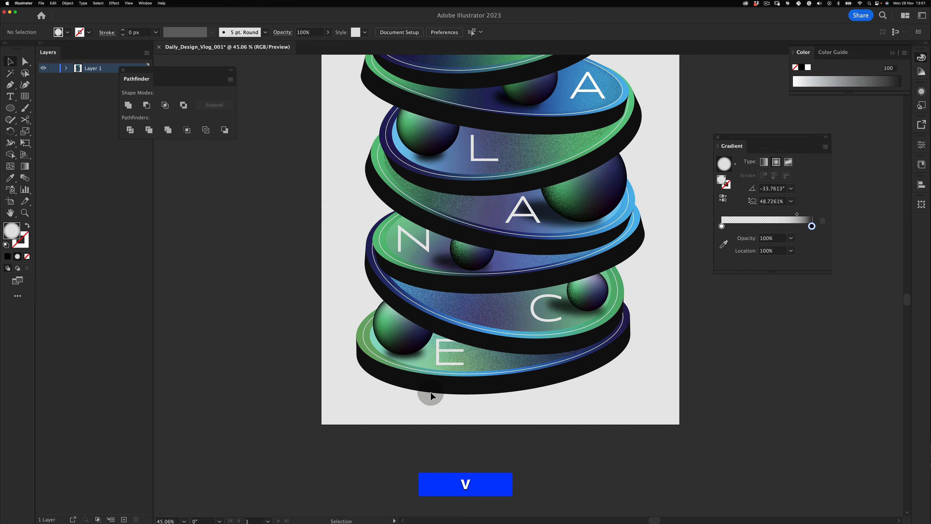
Redraw the linear gradient of the overlay on the disc with the letter E, from the disc's middle toward its upper right.
left_click(476, 362)
key("g")
left_click_drag(498, 355, 594, 333)
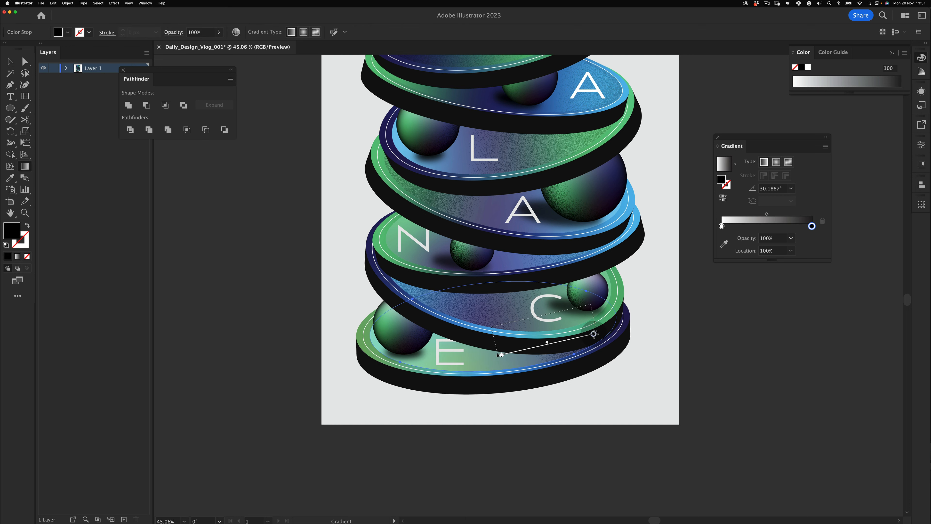
key("v")
left_click(446, 454)
Set the opacity of the grain spheres beside the letters N and C and the large one beside the lower A to 25%.
key("space")
left_click_drag(505, 294, 428, 380)
mouse_move(507, 267)
left_mouse_down()
mouse_move(443, 292)
mouse_move(472, 282)
mouse_move(446, 282)
mouse_move(507, 269)
left_mouse_up()
key("super+z")
key("z")
key("v")
left_click(541, 195)
key("z")
key("space")
left_click_drag(459, 324, 461, 297)
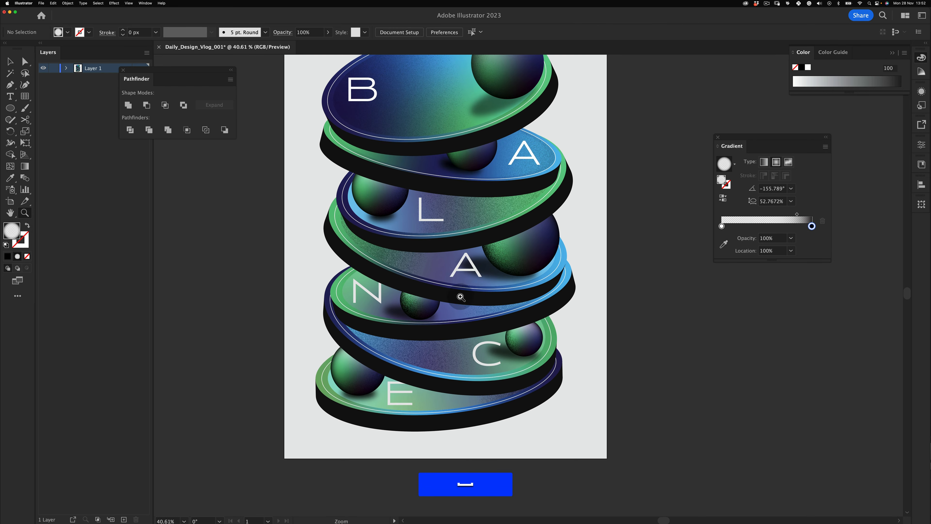
left_click(410, 312)
left_click(493, 253, "shift")
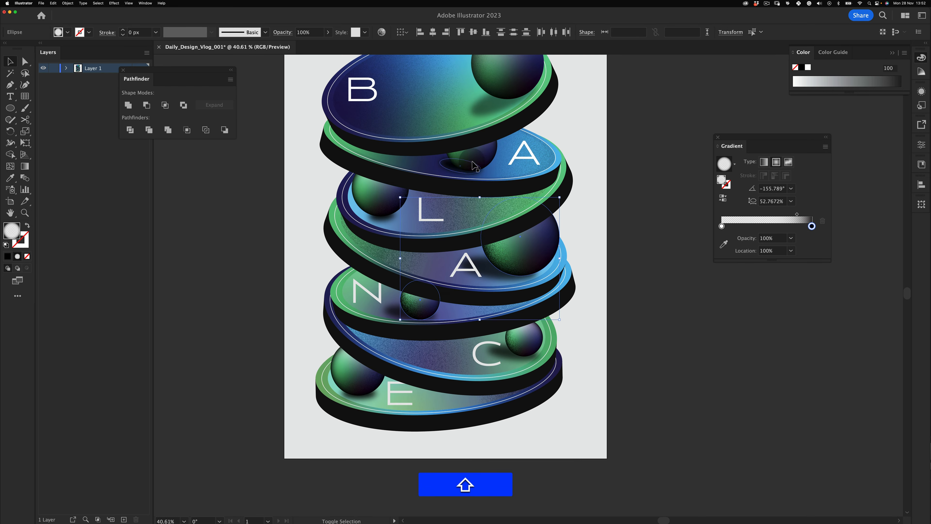
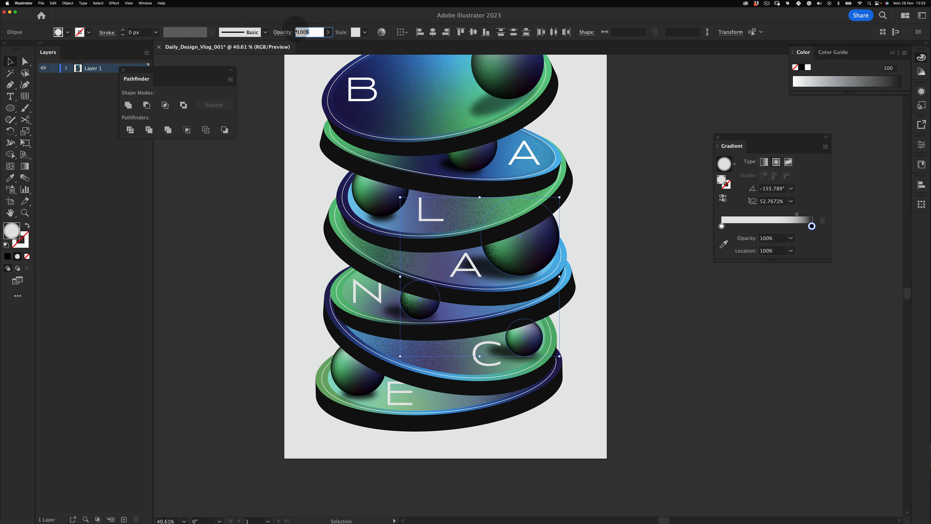
left_click(278, 34)
left_click(307, 32)
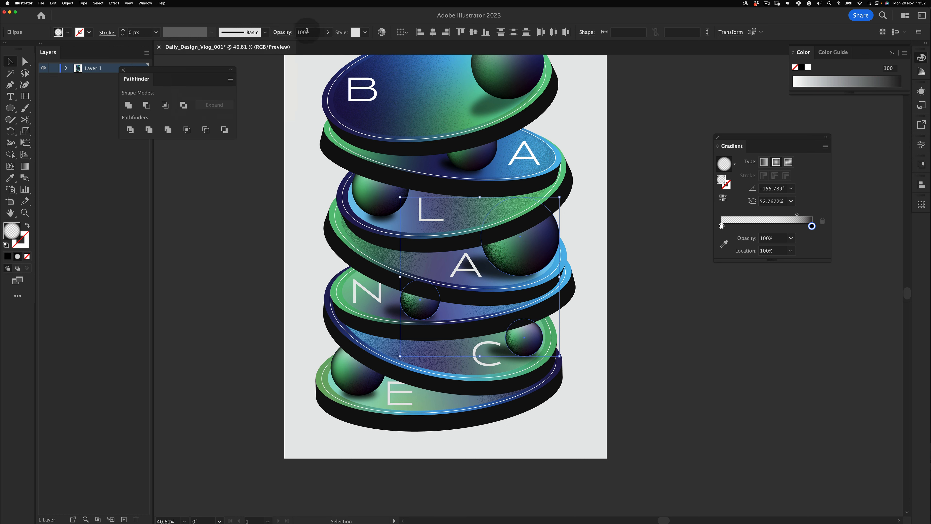
type("25")
key("Tab")
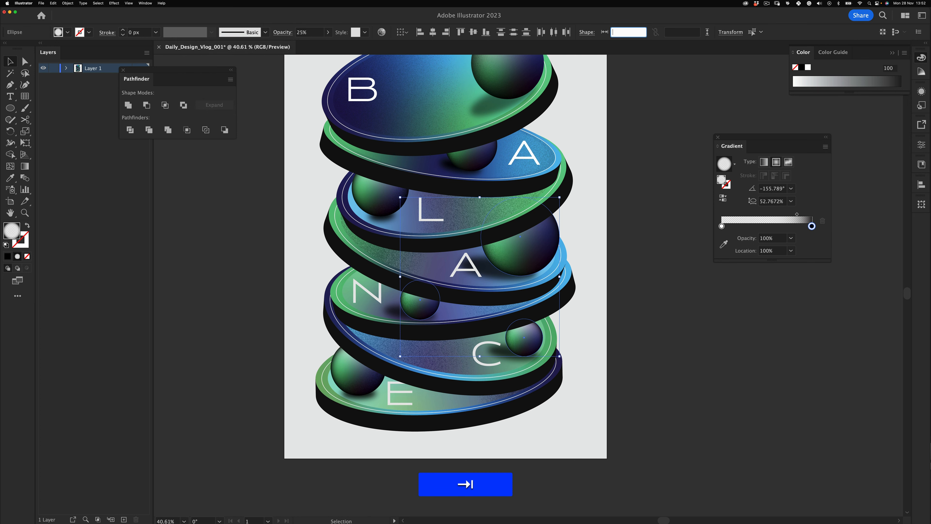
key("v")
left_click(636, 172)
key("super+z")
key("super+v")
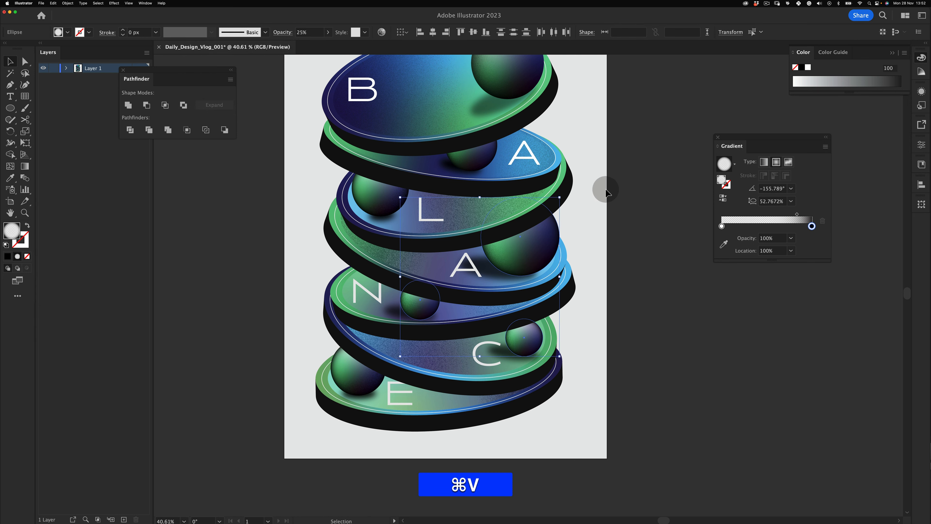
left_click(642, 225)
Examine the grain shading on the large sphere beside the lower letter A up close.
key("v")
key("z")
mouse_move(505, 247)
left_mouse_down()
mouse_move(553, 220)
mouse_move(509, 248)
left_mouse_up()
key("v")
key("z")
left_click_drag(520, 239, 436, 292)
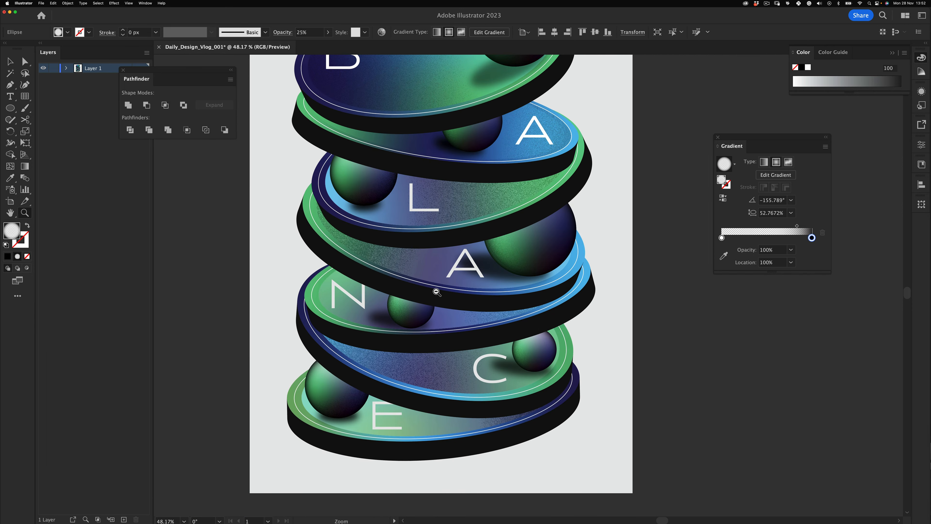
key("super+z")
left_click_drag(512, 245, 460, 274)
key("z")
key("v")
left_click(701, 188)
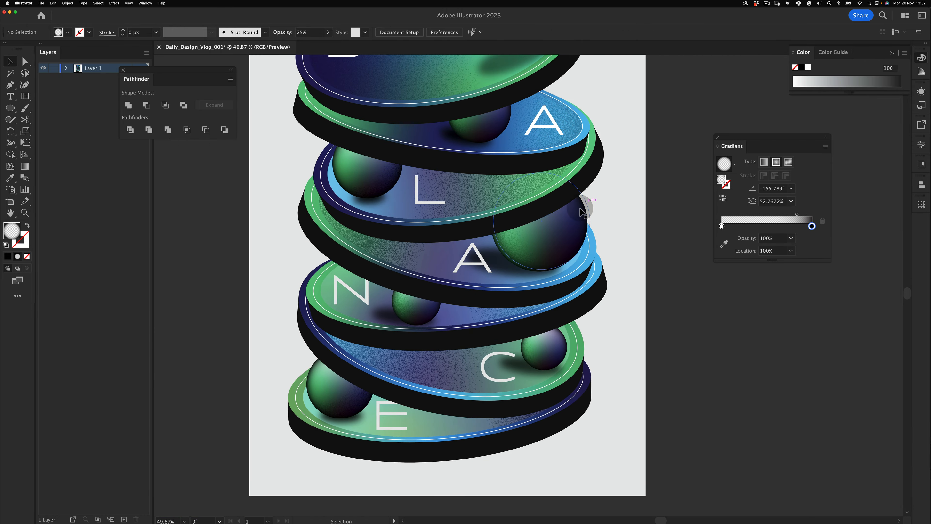
key("z")
left_click_drag(583, 212, 627, 186)
mouse_move(532, 233)
left_mouse_down()
mouse_move(441, 298)
mouse_move(528, 237)
left_mouse_up()
key("space")
left_click_drag(439, 243, 390, 213)
key("z")
left_click_drag(480, 220, 557, 198)
key("v")
left_click_drag(490, 226, 399, 295)
key("z")
key("v")
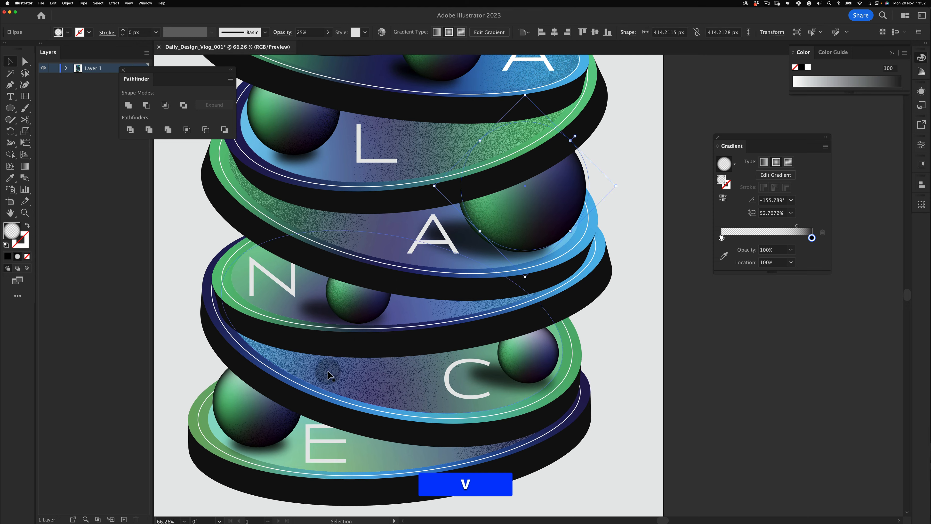
Examine the grain on the spheres and discs from the upper discs down to the letter E disc.
left_click(220, 342)
key("space")
left_click_drag(378, 267, 438, 322)
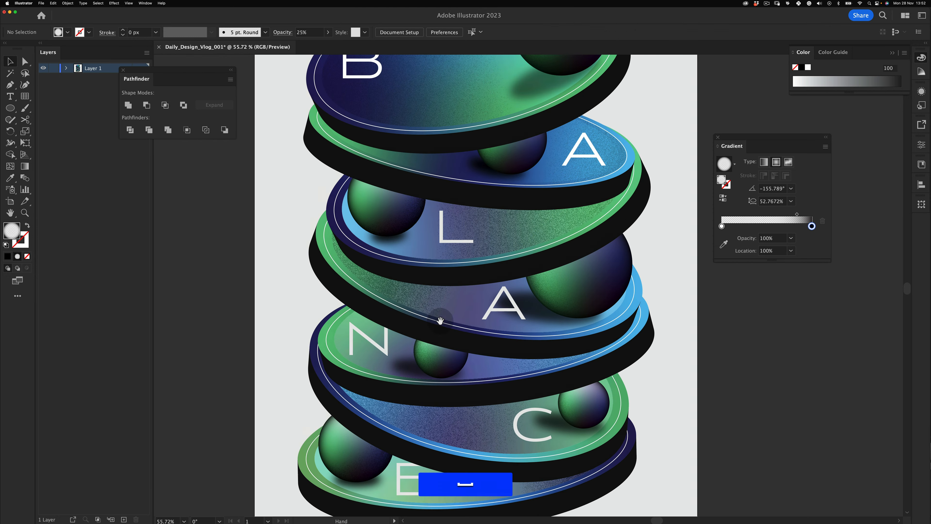
key("z")
key("v")
left_click_drag(406, 212, 421, 201)
key("space")
left_click_drag(425, 165, 458, 201)
key("z")
key("v")
key("z")
left_click_drag(498, 198, 424, 270)
key("space")
left_click_drag(424, 272, 419, 122)
key("v")
left_click(253, 432)
key("space")
left_click_drag(289, 384, 340, 308)
key("v")
key("z")
left_click_drag(435, 271, 382, 286)
key("v")
left_click(506, 204)
key("z")
key("v")
left_click(347, 339)
key("space")
left_click_drag(456, 316, 317, 286)
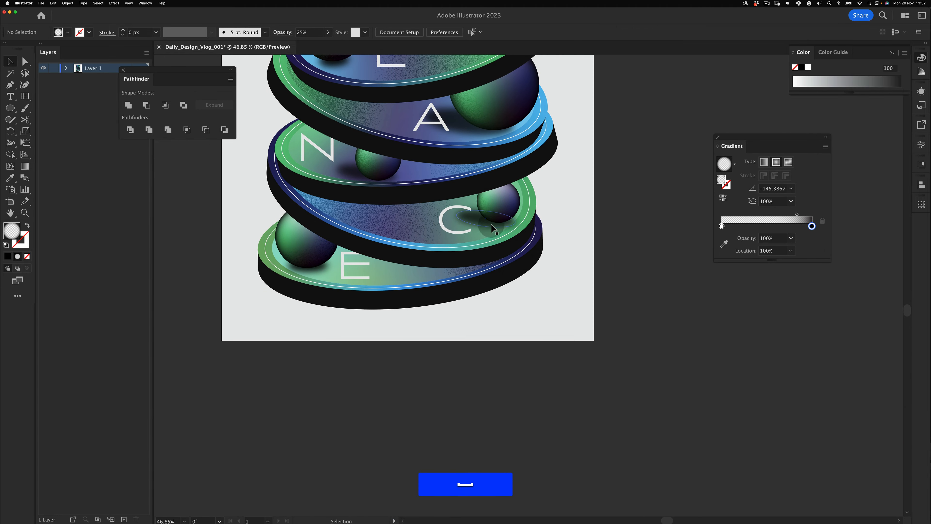
Review the shading balance of the whole poster at a reduced zoom.
key("z")
left_click_drag(493, 228, 367, 283)
key("v")
key("z")
key("v")
left_click(451, 235)
key("z")
key("space")
left_click_drag(455, 275, 380, 353)
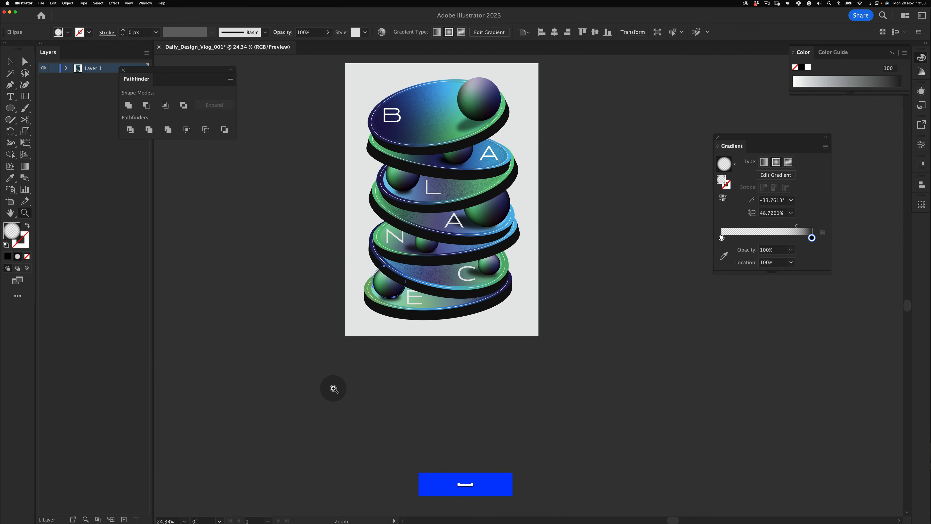
key("v")
left_click(374, 350)
left_click_drag(540, 140, 544, 180)
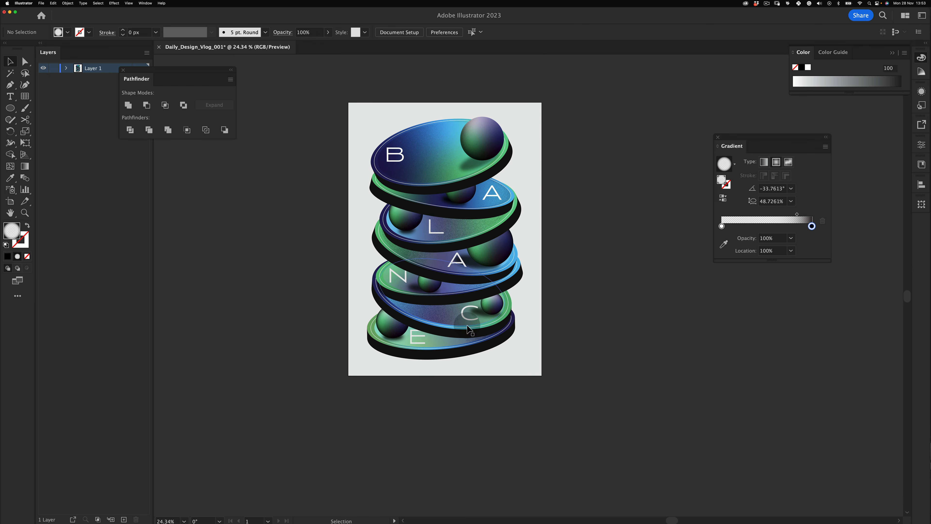
Try to enlarge the letter B on the top disc.
key("v")
left_click_drag(382, 162, 439, 116)
left_click(407, 150)
left_click_drag(423, 146, 401, 204)
key("z")
key("super+z")
key("super+z")
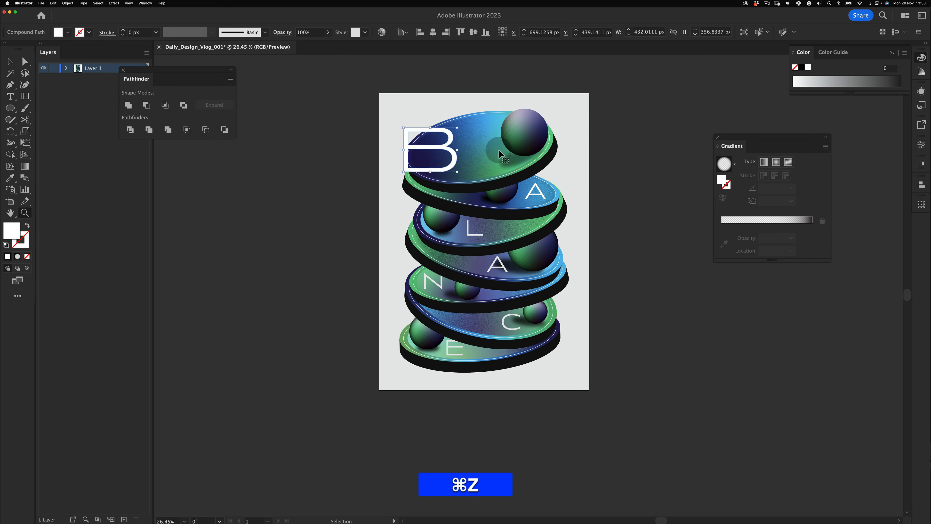
key("v")
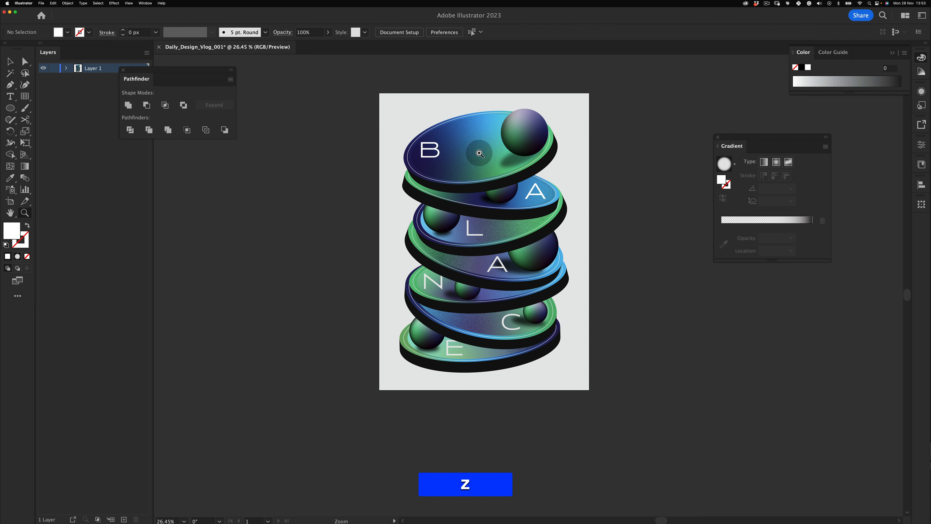
Draw a white circle about 189 px wide on the top disc, between the letter B and the sphere.
left_click_drag(442, 152, 516, 125)
left_click_drag(536, 159, 520, 158)
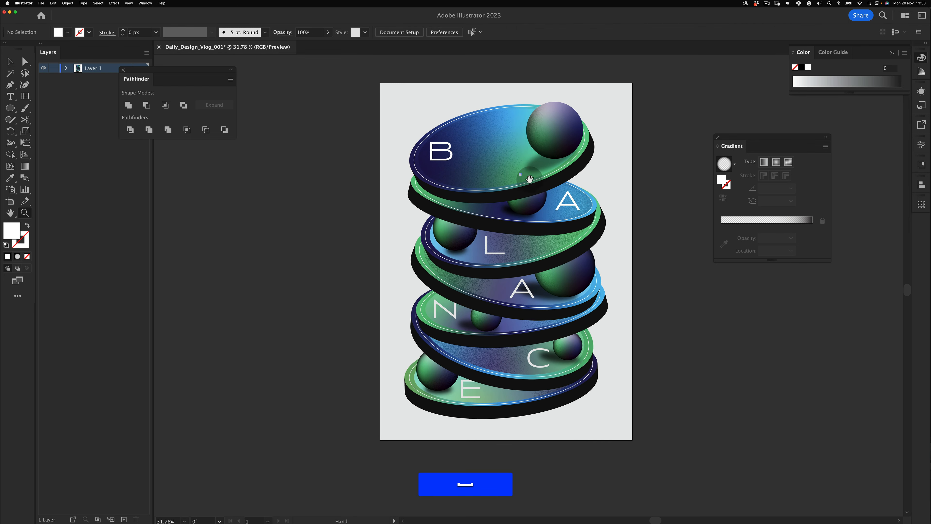
left_click_drag(533, 90, 481, 73)
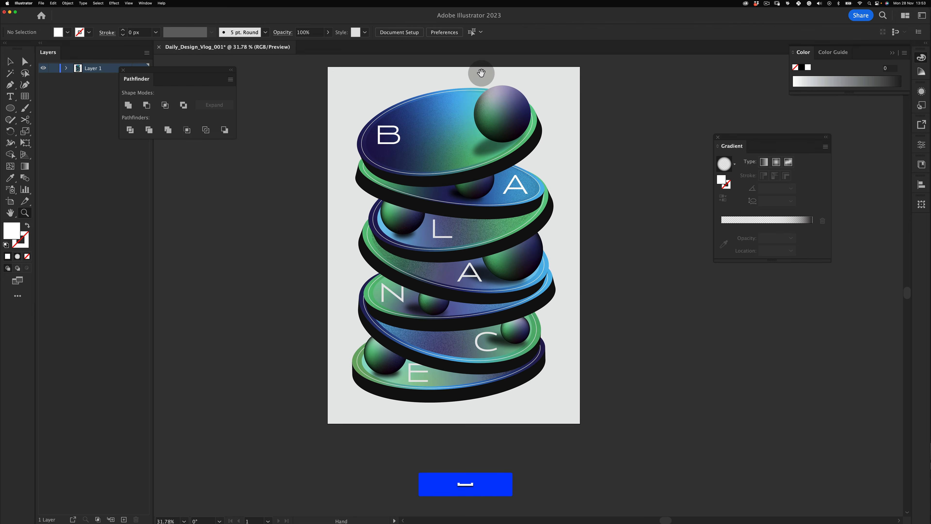
left_click(464, 180)
left_click(10, 108)
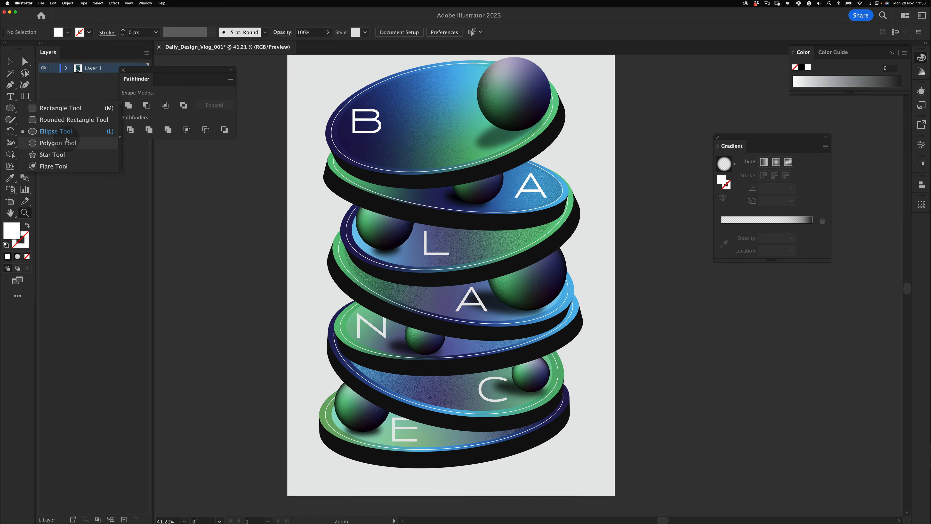
left_click(82, 128)
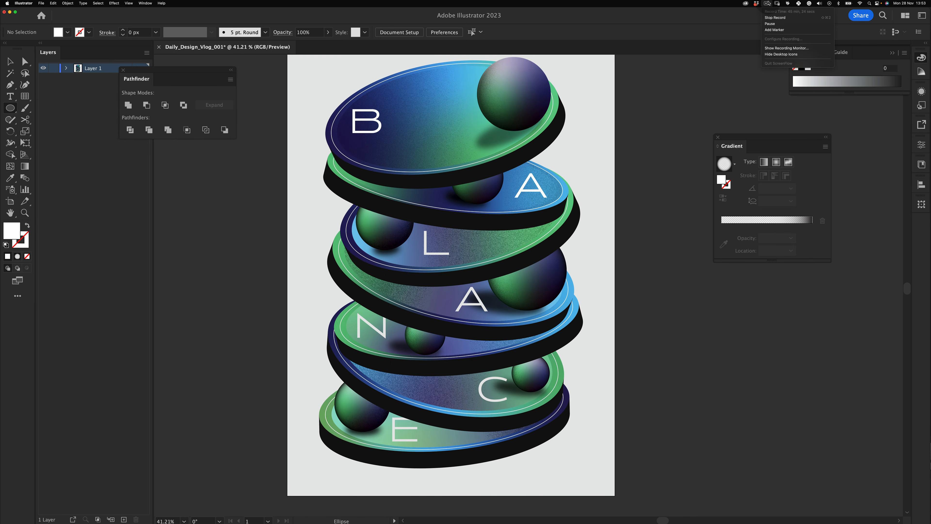
left_click(504, 156)
key("Escape")
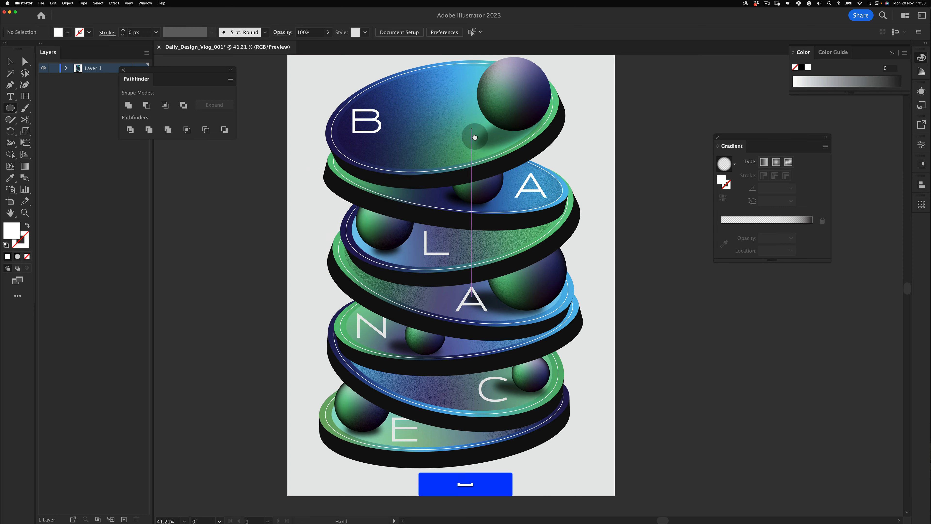
left_click_drag(475, 137, 482, 200)
Apply a Pucker & Bloat effect of -100% to the white circle on the top disc.
left_click(114, 3)
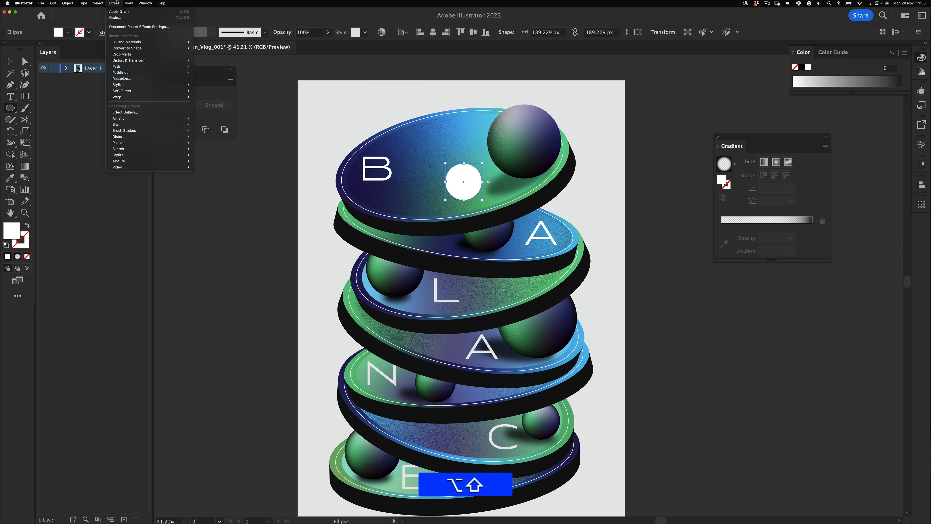
mouse_move(144, 40)
mouse_move(180, 62)
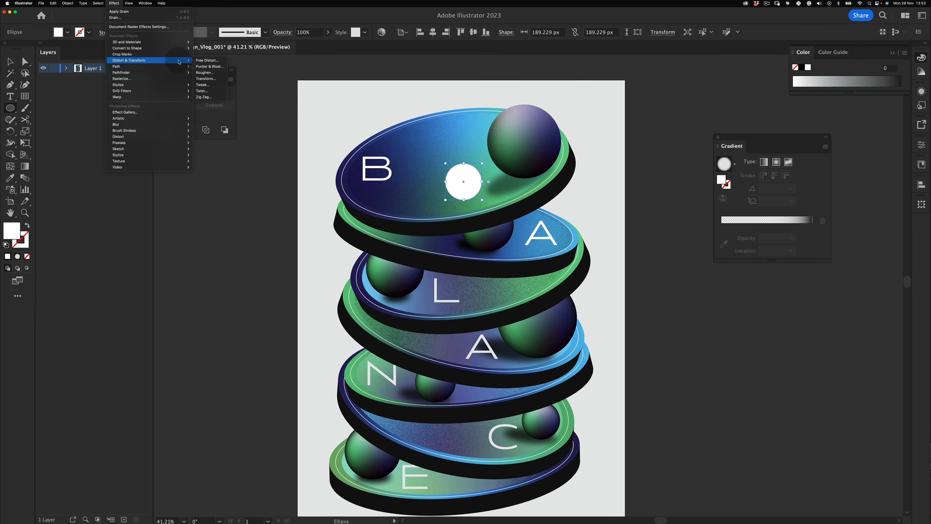
left_click(216, 68)
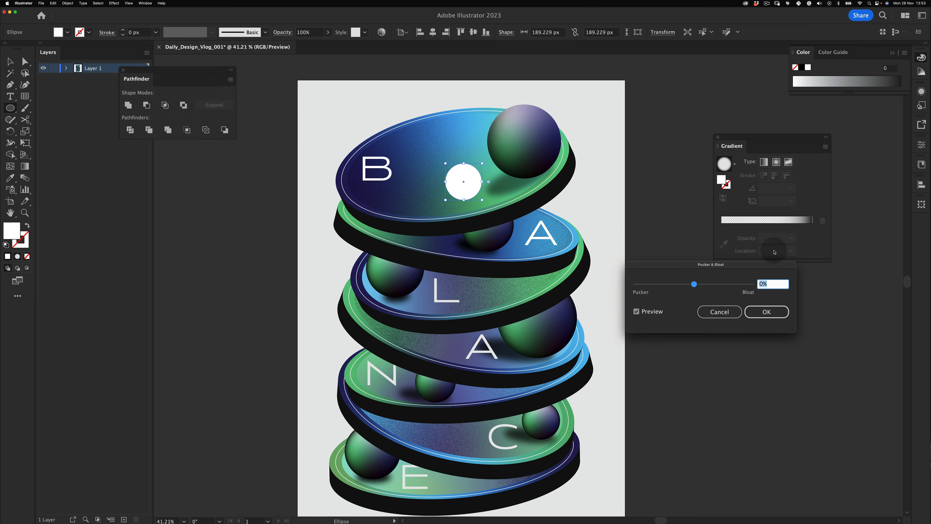
type("10")
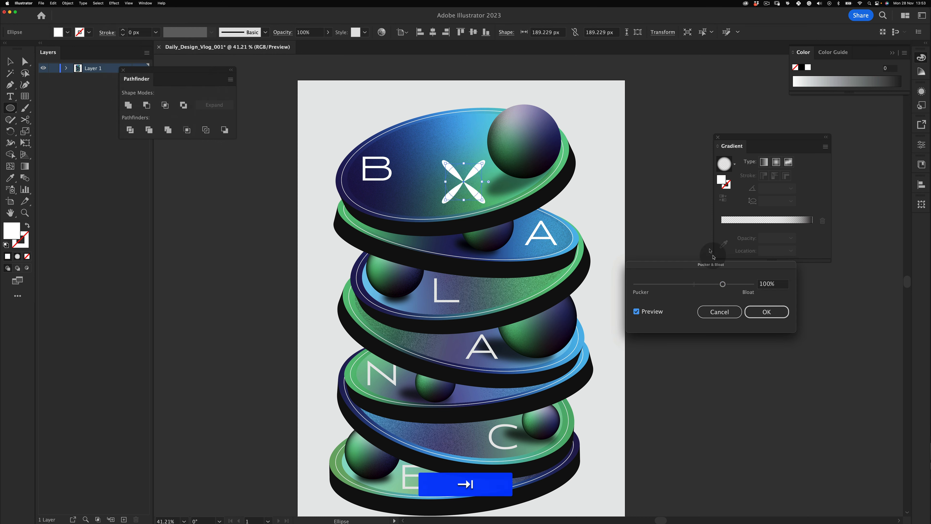
type("-1")
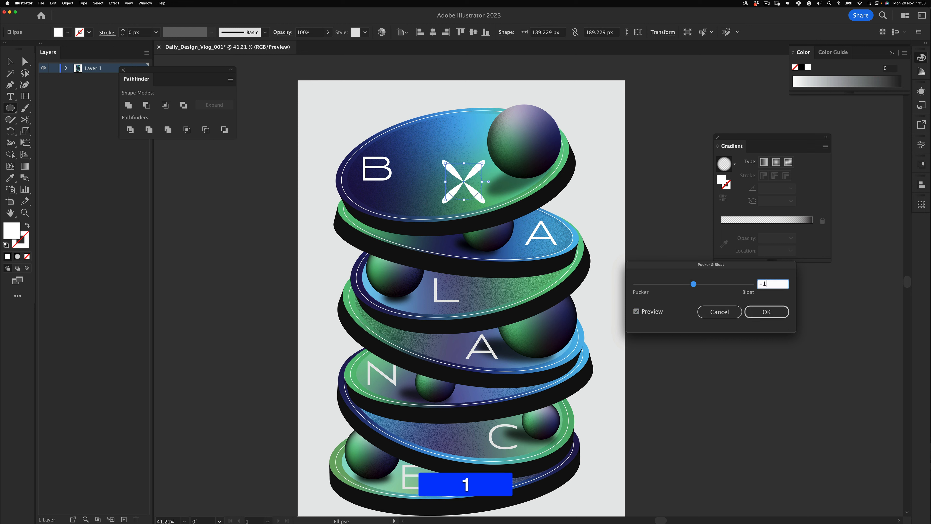
key("Return")
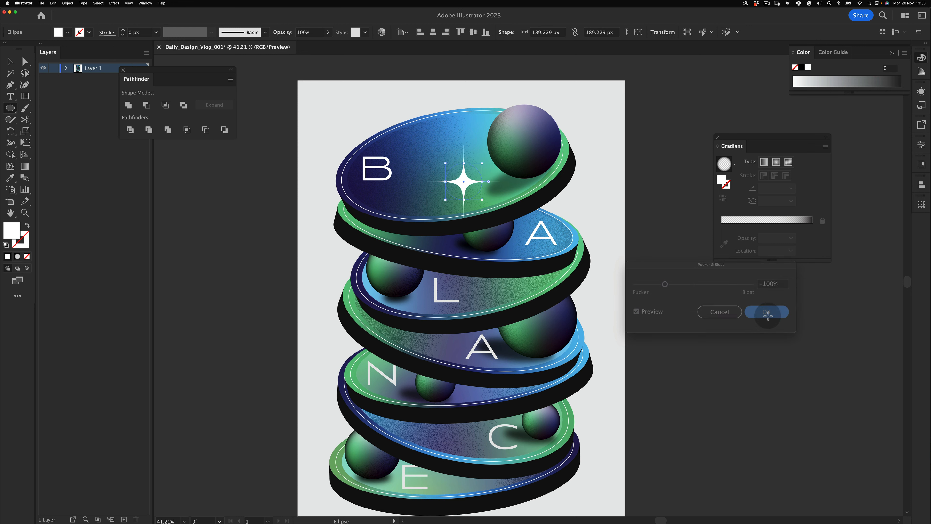
key("v")
left_click(650, 297)
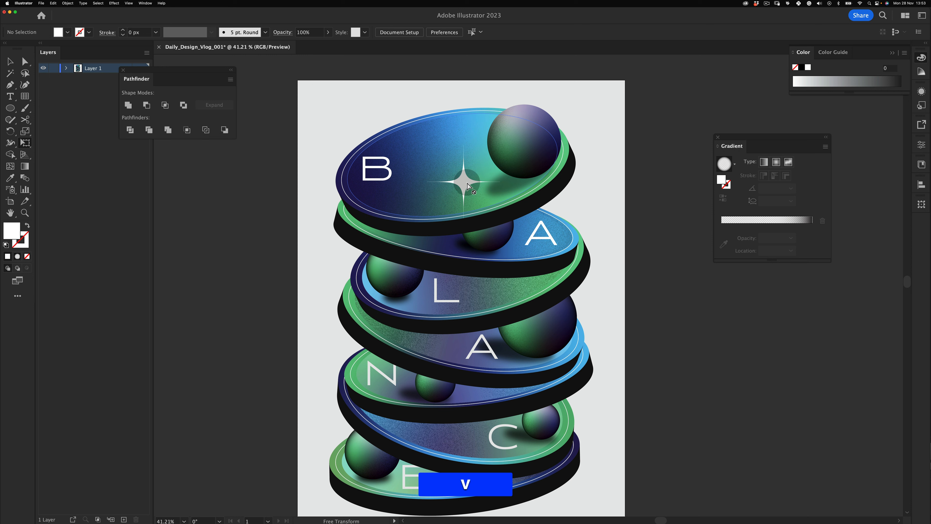
Shrink the white star to about 80 px, rotate it and move it onto the edge of the top sphere.
key("v")
left_click_drag(467, 184, 431, 179)
key("e")
key("alt+shift+e")
left_click_drag(469, 203, 463, 222)
key("v")
left_click(587, 159)
left_click_drag(423, 185, 510, 139)
key("v")
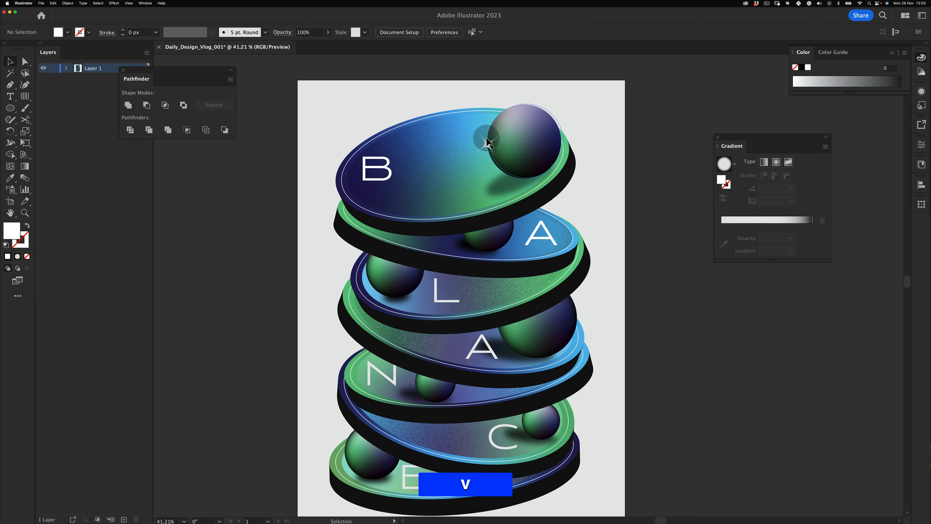
Duplicate the star in place and apply a Gaussian Blur of 15.7165 pixels to the copy.
left_click(486, 139)
key("super+c")
key("super+f")
left_click(114, 3)
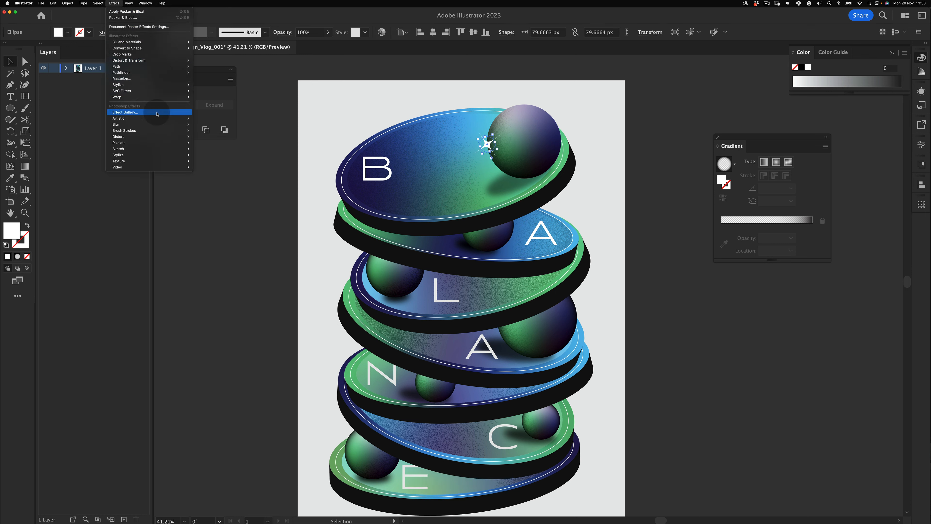
mouse_move(180, 75)
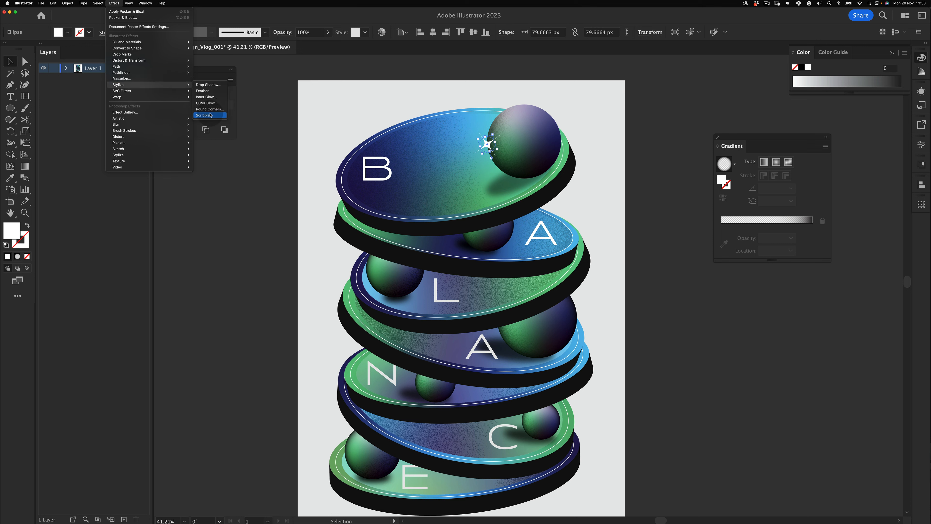
mouse_move(180, 124)
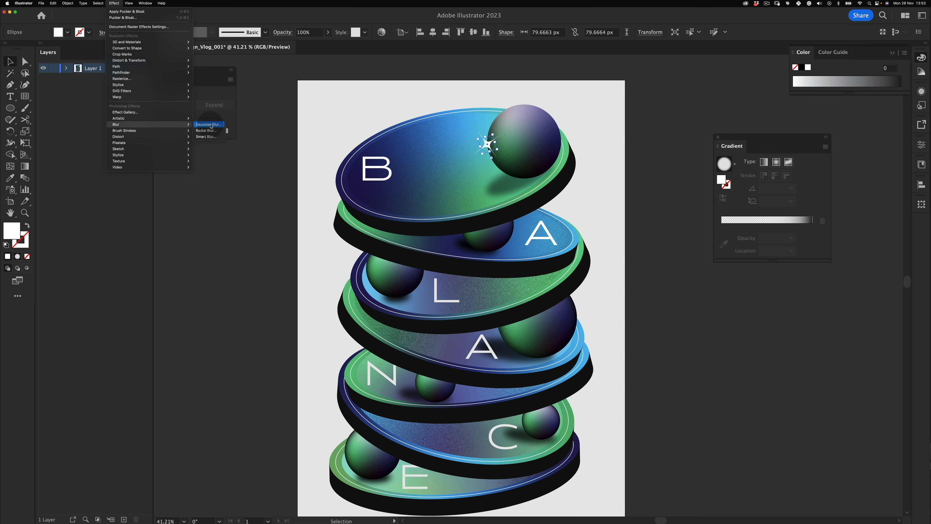
left_click(209, 124)
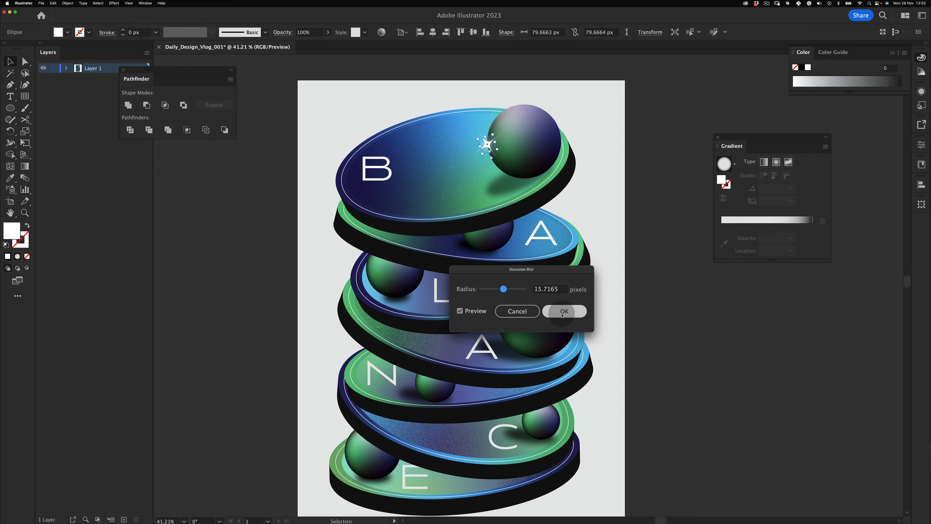
left_click(562, 312)
key("v")
left_click(678, 117)
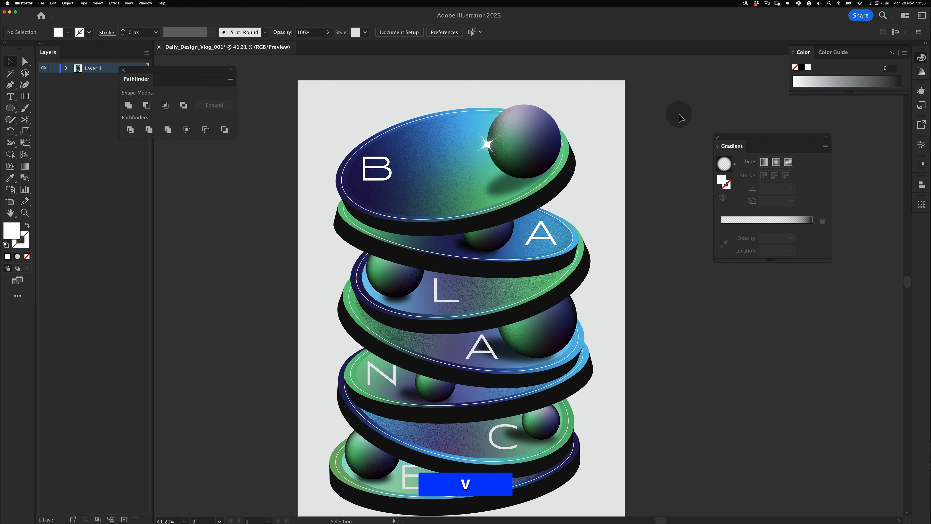
Group the sharp star on the top sphere's edge with its blurred copy.
key("z")
left_click_drag(500, 123, 610, 86)
left_click(444, 201)
left_click(424, 160, "shift")
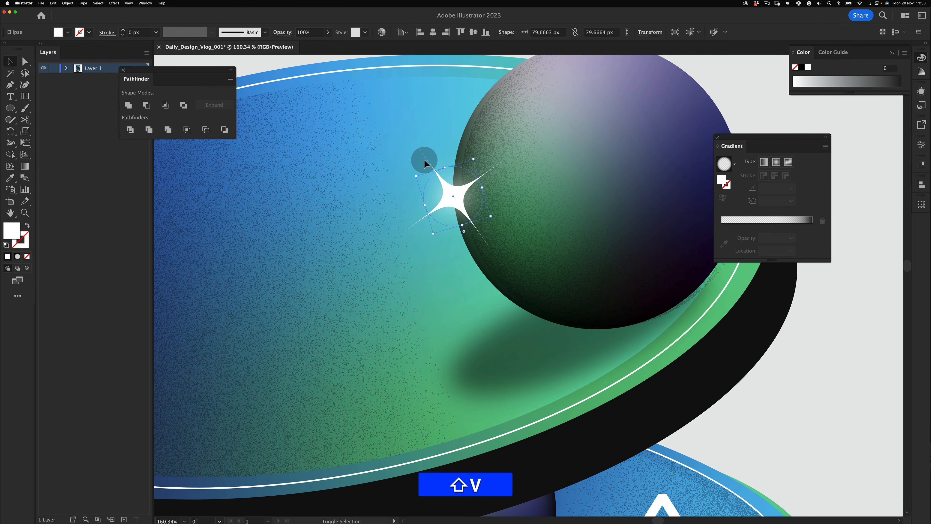
key("z")
left_click_drag(450, 200, 415, 242)
key("v")
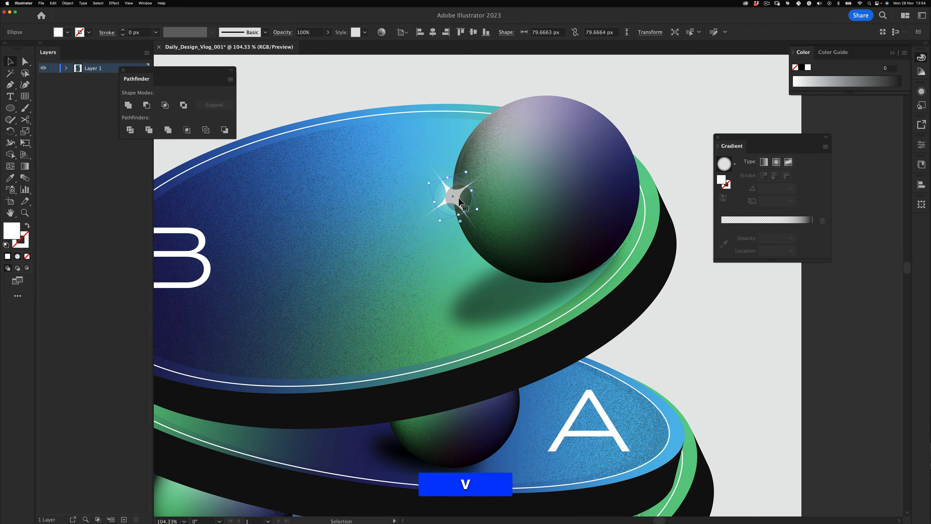
key("super+z")
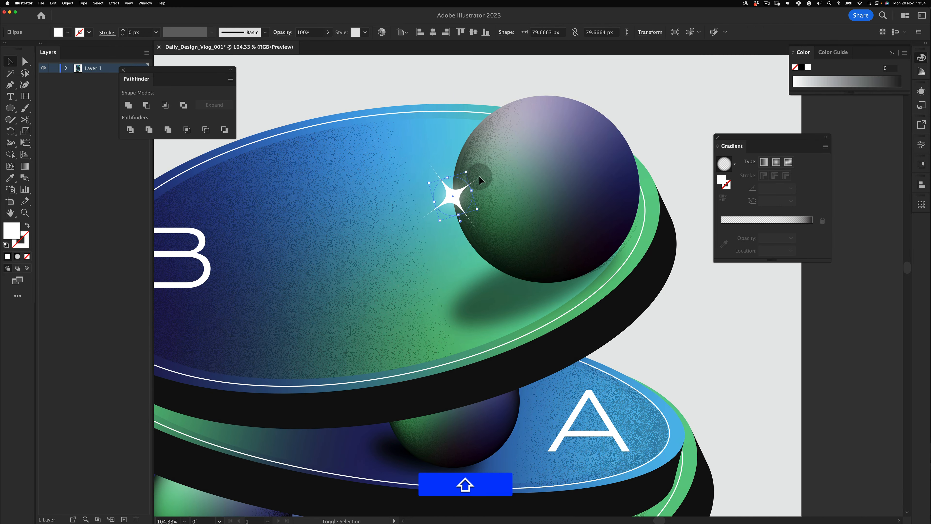
left_click(477, 179, "shift")
left_click_drag(430, 79, 527, 153)
key("super+g")
Place a smaller copy of the star group on the top disc's rim, beside the sphere's shadow.
key("z")
key("space")
key("z")
key("e")
left_click_drag(468, 136, 469, 137)
left_click(568, 96)
key("z")
mouse_move(555, 125)
left_mouse_down()
mouse_move(521, 142)
mouse_move(507, 170)
mouse_move(543, 132)
left_mouse_up()
key("v")
left_click_drag(498, 165, 613, 146)
key("e")
key("v")
left_click(631, 138)
Place a star copy about 55 px wide on the left edge of the second disc.
key("z")
key("space")
left_click_drag(558, 176, 396, 167)
key("e")
key("v")
left_click(291, 287)
key("z")
left_click_drag(440, 214, 412, 226)
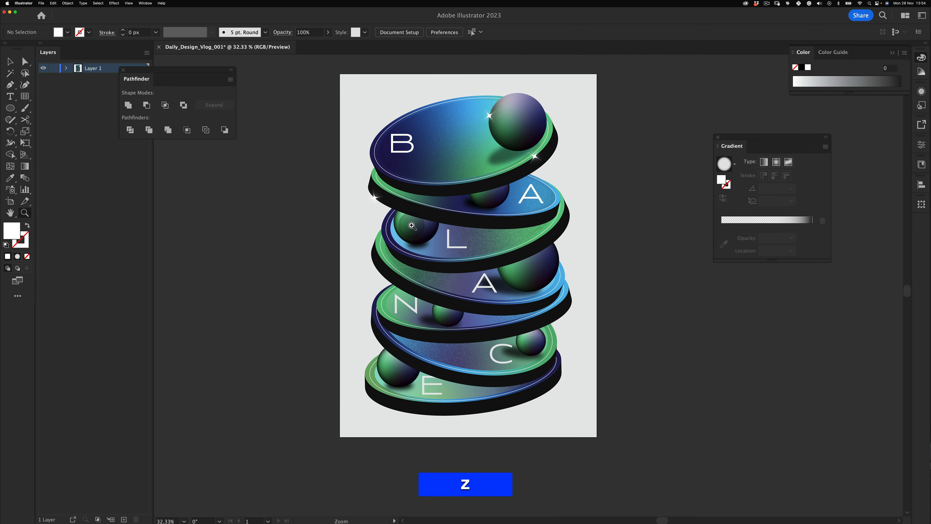
Enlarge the star on the second disc's left edge to about 111 px and copy it to the L disc's rim.
left_click(375, 197, "shift")
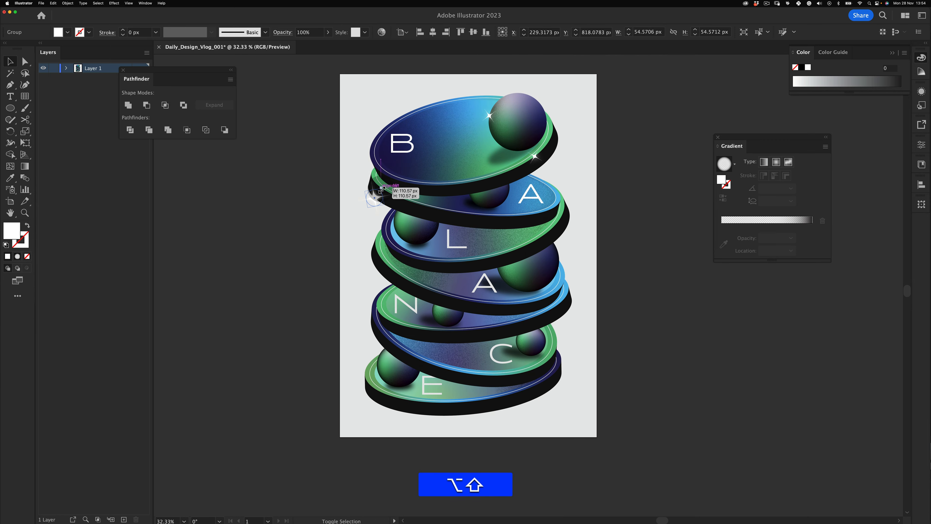
left_click_drag(381, 189, 532, 241)
key("v")
left_click(289, 288)
Rotate the L disc's star by about -48° and reposition it on the rim above the large sphere.
key("alt+e")
left_click_drag(572, 242, 558, 282)
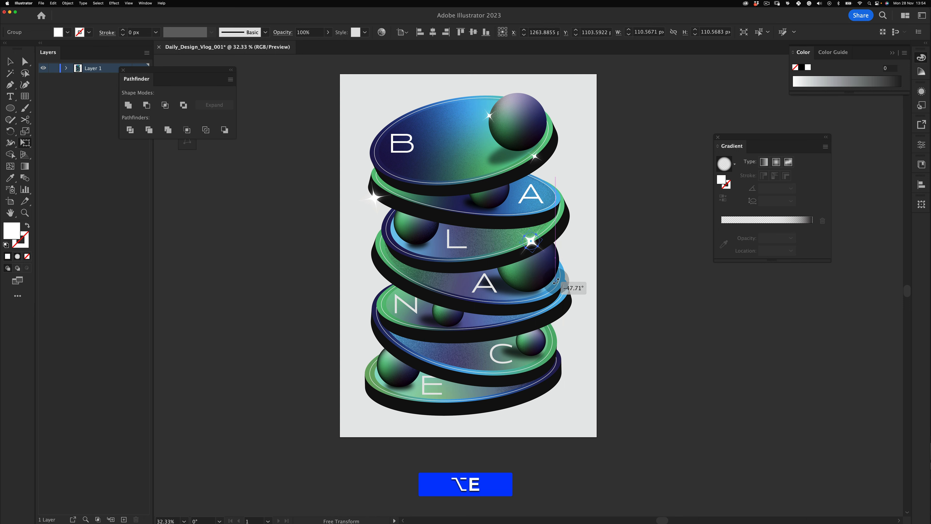
key("v")
left_click(603, 207)
key("z")
left_click_drag(535, 226, 572, 210)
key("v")
left_click(530, 242)
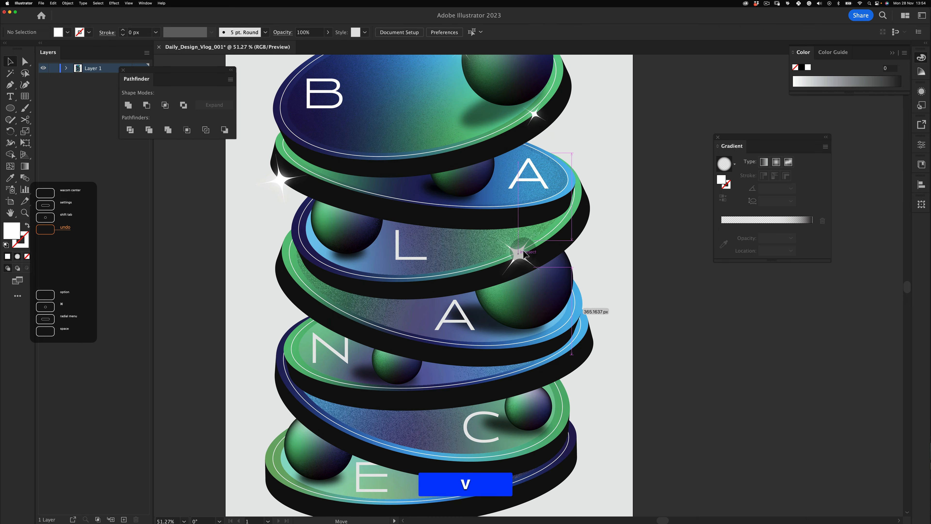
left_click_drag(501, 197, 531, 178)
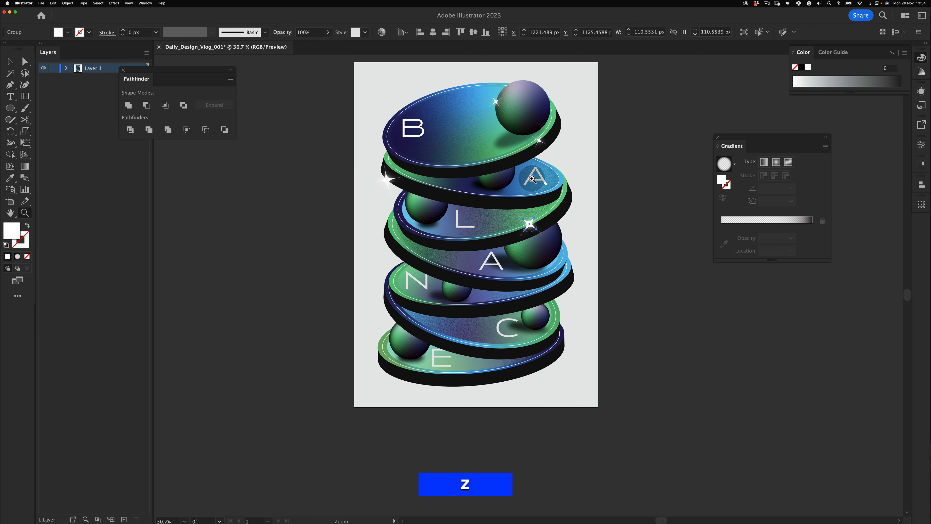
Copy the small star from the top sphere to the left edge of the second disc's sphere.
left_click_drag(608, 136, 590, 130)
key("v")
left_click(597, 122)
left_click_drag(483, 96, 465, 177)
left_click(676, 239)
key("v")
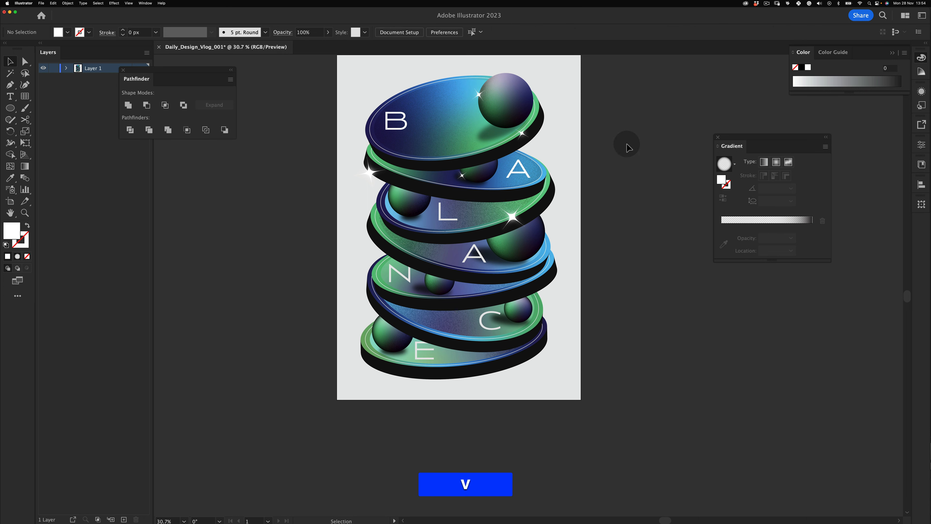
Copy the large star from the L disc to the rim below the letter N and rotate it there.
left_click_drag(513, 219, 400, 296)
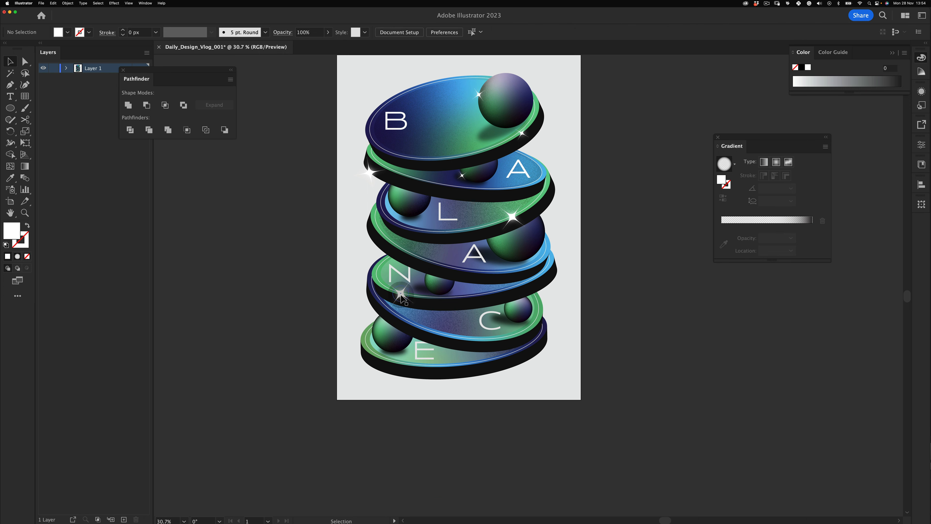
key("e")
left_click_drag(419, 257, 417, 253)
key("v")
mouse_move(401, 296)
left_mouse_down()
mouse_move(374, 281)
mouse_move(394, 297)
left_mouse_up()
left_click(272, 405)
key("e")
left_click_drag(560, 301, 560, 257)
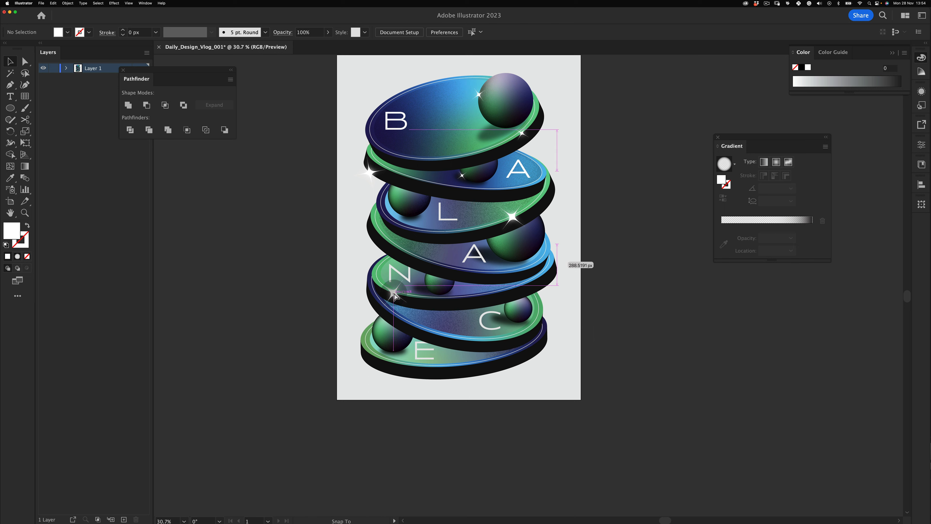
key("v")
left_click(325, 339)
Place a smaller star copy on the right part of the E disc's rim.
left_click_drag(411, 299, 522, 351)
key("alt+shift+v")
left_click(479, 381)
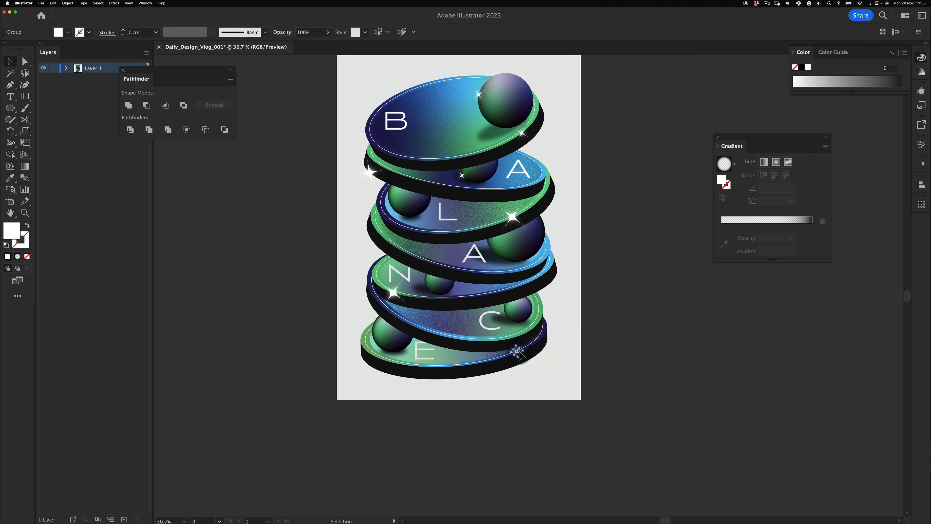
key("v")
left_click(613, 278)
Add a star copy about 52 px wide to the right edge of the C disc's sphere and fine-tune it with Free Transform.
left_click_drag(526, 219, 643, 250)
key("z")
key("v")
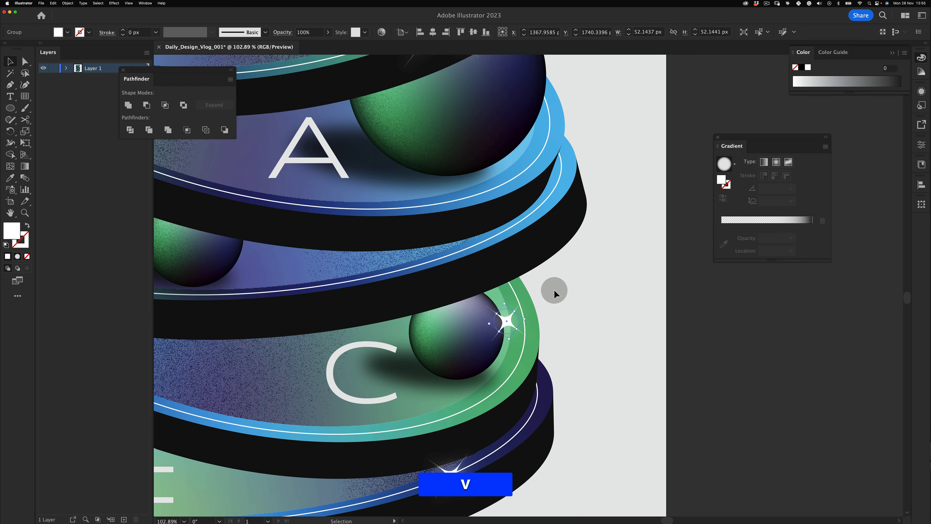
left_click(555, 289)
key("e")
left_click_drag(504, 320, 512, 346)
key("z")
left_click_drag(539, 302, 473, 327)
key("v")
left_click(598, 215)
scroll(554, 224, "up", 3)
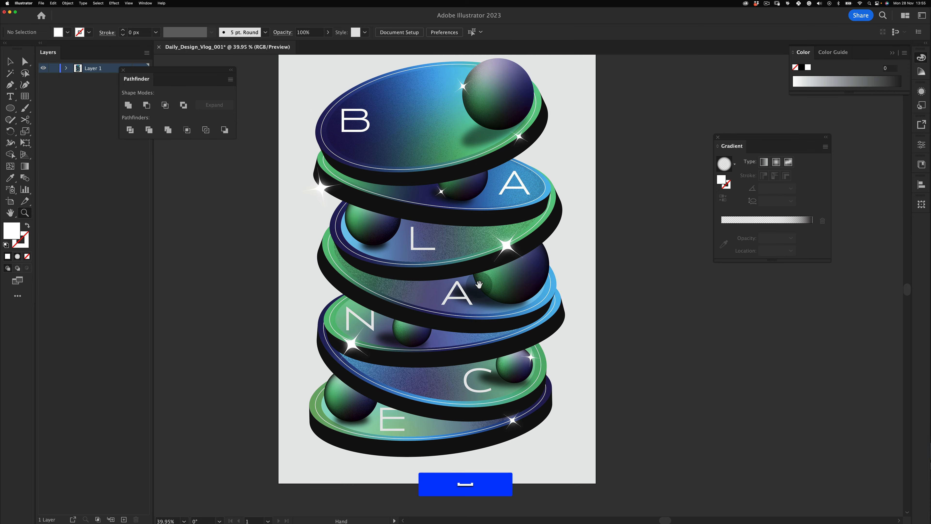
Undo the star copy made beside the second letter A and shift the N disc's star along its rim towards the small sphere.
left_click_drag(352, 344, 486, 296)
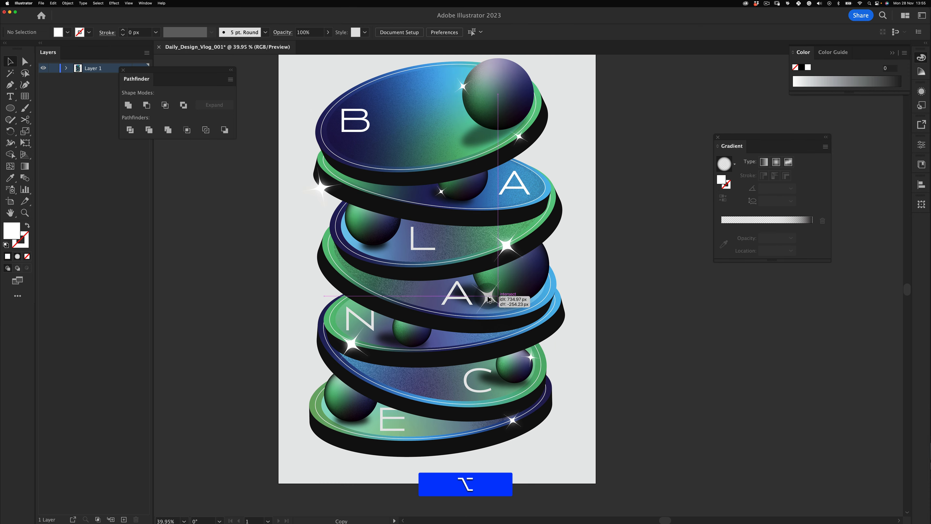
key("super+z")
mouse_move(462, 261)
left_mouse_down()
mouse_move(397, 285)
mouse_move(448, 274)
left_mouse_up()
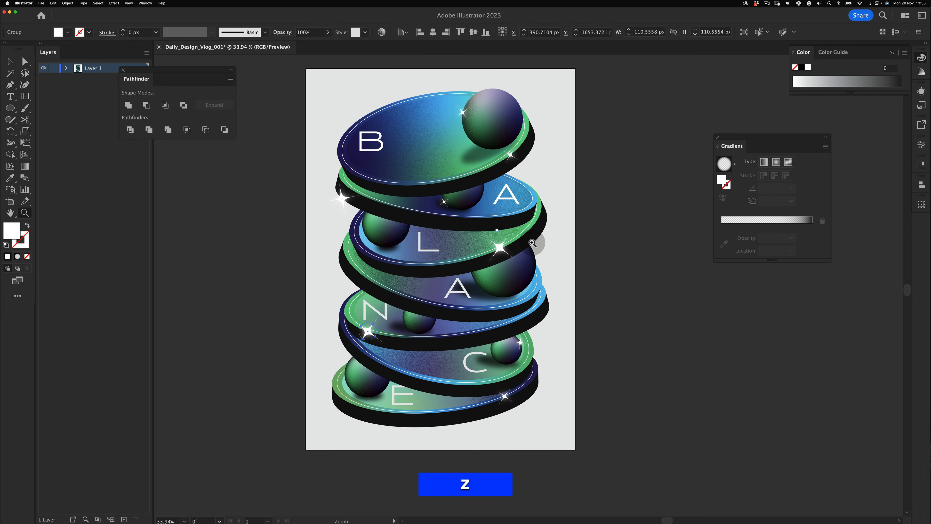
mouse_move(536, 207)
left_mouse_down()
mouse_move(506, 229)
mouse_move(529, 221)
left_mouse_up()
key("z")
left_click_drag(388, 365, 424, 361)
key("v")
Place a star copy about 58 px wide on the left edge of the E disc's sphere.
left_click_drag(579, 373, 362, 346)
left_click(345, 456)
key("alt+v")
key("z")
left_click_drag(464, 325, 445, 336)
key("space")
mouse_move(479, 251)
left_mouse_down()
mouse_move(444, 264)
mouse_move(463, 254)
left_mouse_up()
key("z")
left_click_drag(398, 319, 460, 312)
key("v")
left_click(380, 359)
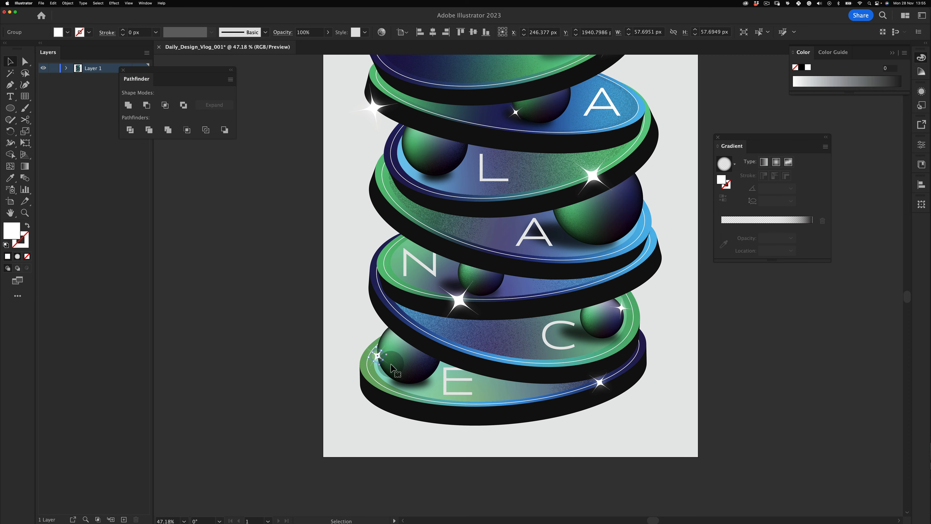
Shrink the star on the E disc's sphere to about 25 px.
key("z")
left_click_drag(379, 359, 421, 337)
key("e")
key("z")
left_click_drag(473, 309, 387, 372)
key("v")
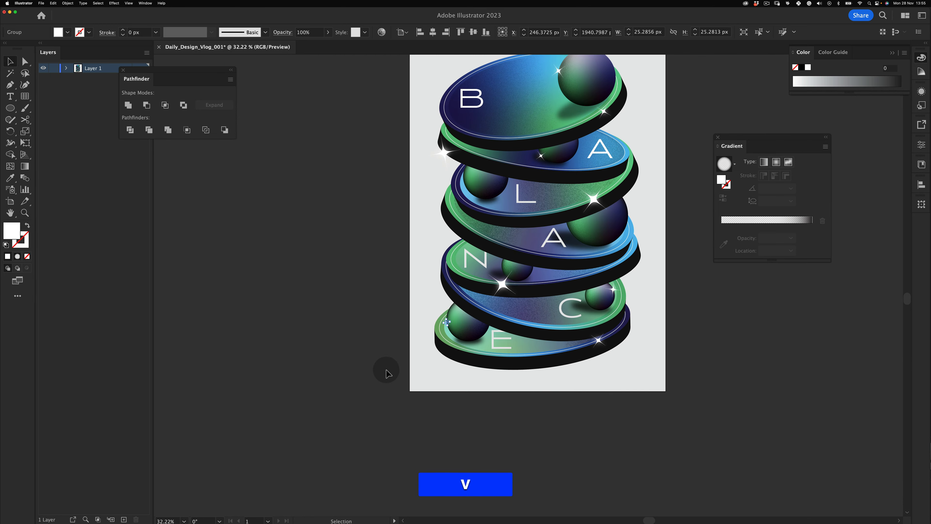
left_click(386, 370)
Duplicate the top disc's white ring line in place and reapply the last Gaussian Blur effect to the copy.
key("space")
left_click_drag(440, 350, 360, 351)
key("v")
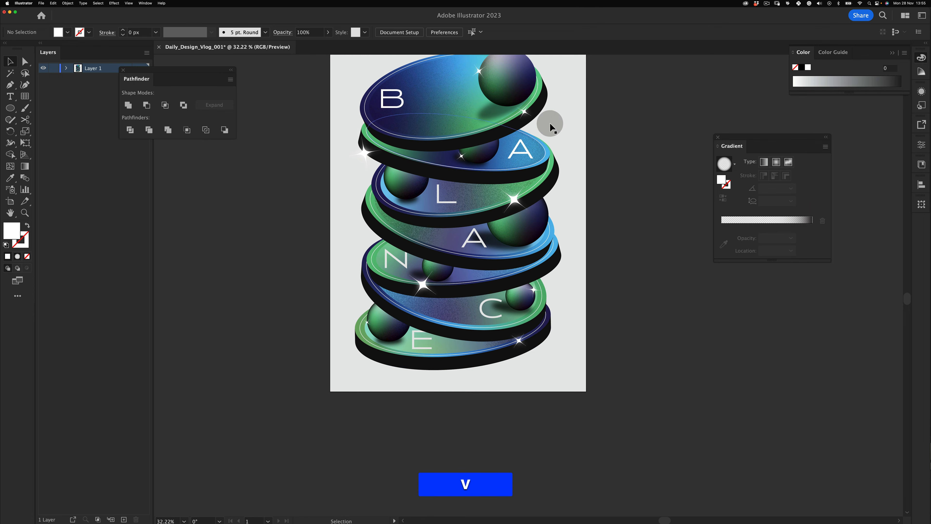
key("space")
left_click_drag(524, 140, 547, 206)
key("z")
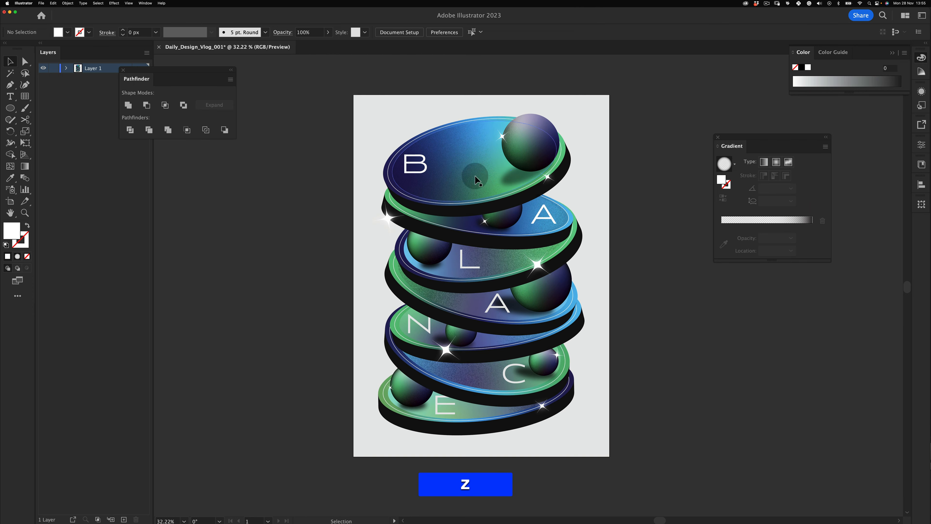
left_click_drag(477, 176, 495, 211)
key("v")
left_click(495, 219)
key("super+c")
key("super+f")
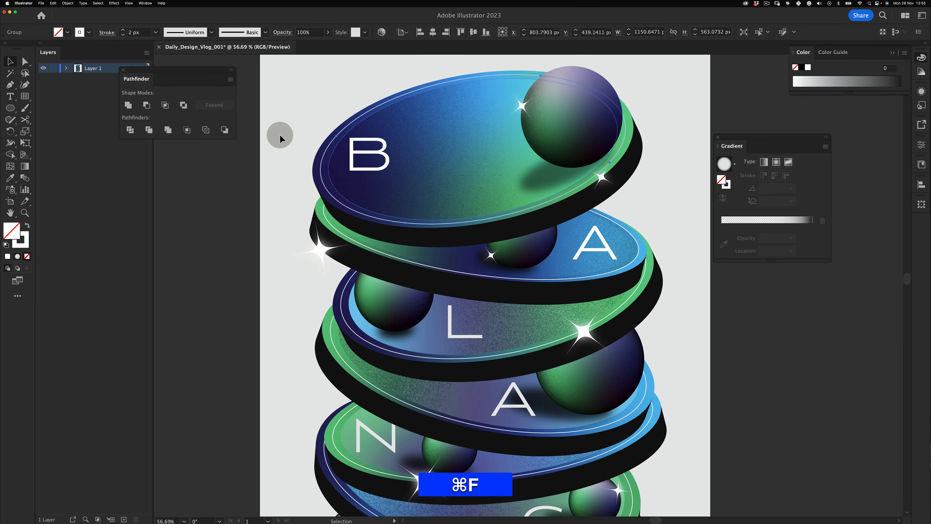
left_click(114, 3)
left_click(128, 13)
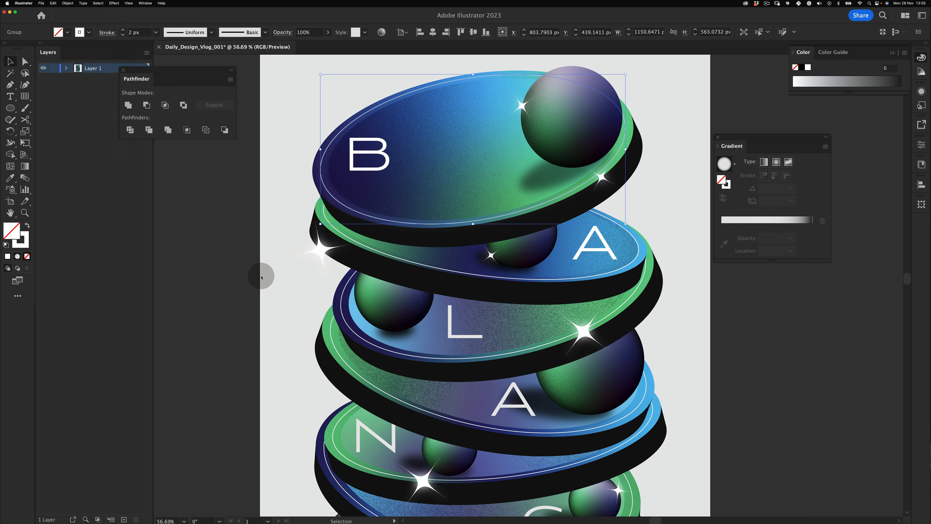
key("v")
left_click(239, 327)
Duplicate the second disc's white ring line in place, in front of the original.
key("z")
left_click_drag(370, 245, 361, 220)
key("space")
left_click(384, 239)
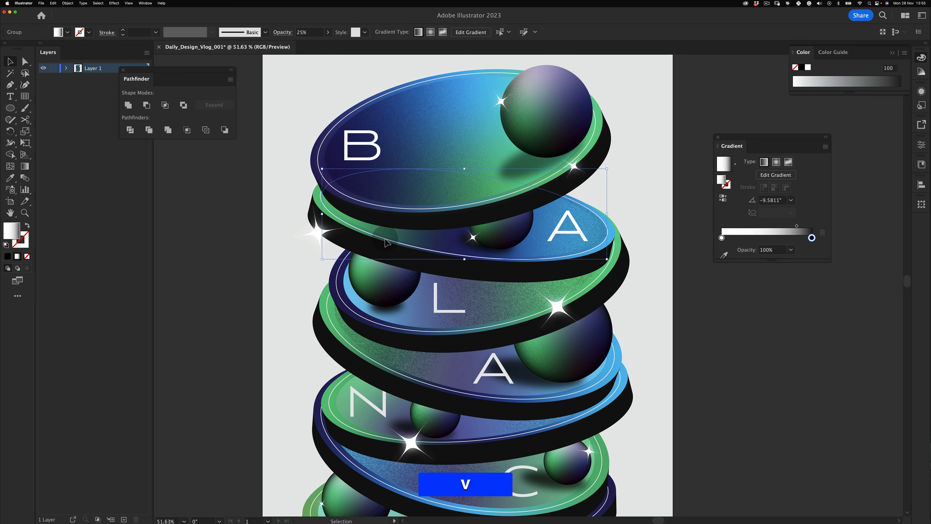
key("super+z")
key("z")
left_click_drag(315, 190, 351, 181)
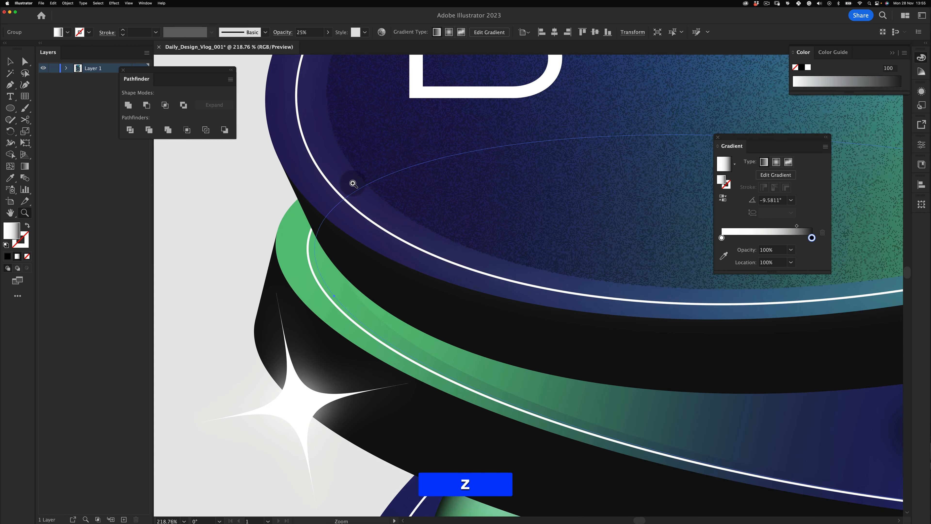
key("v")
left_click(308, 248)
key("super+c")
key("super+f")
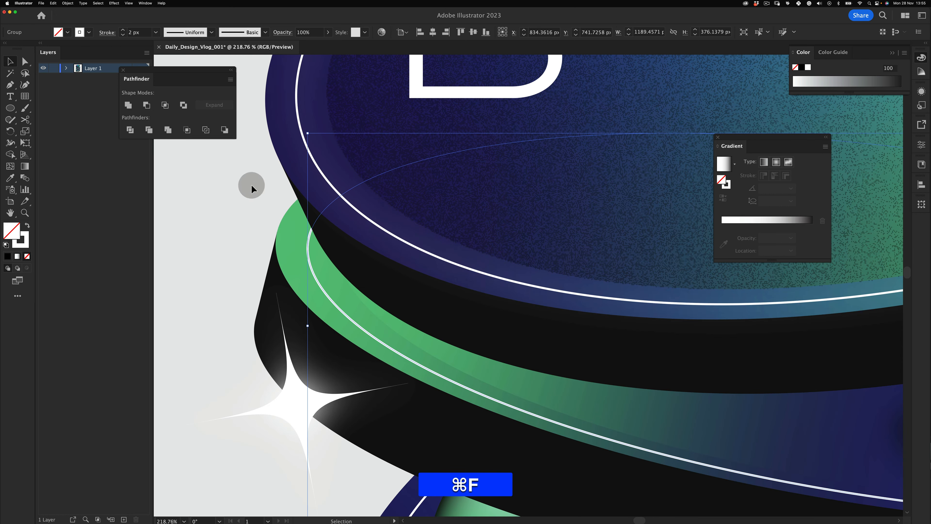
Apply a Gaussian Blur with a radius of 4 pixels to the duplicated ring line of the second disc.
left_click(118, 3)
left_click(119, 17)
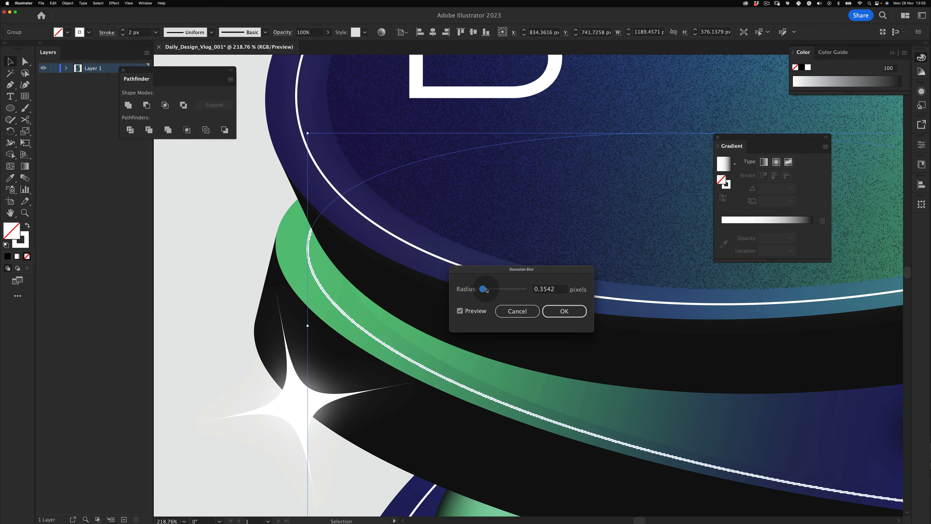
left_click_drag(486, 290, 510, 288)
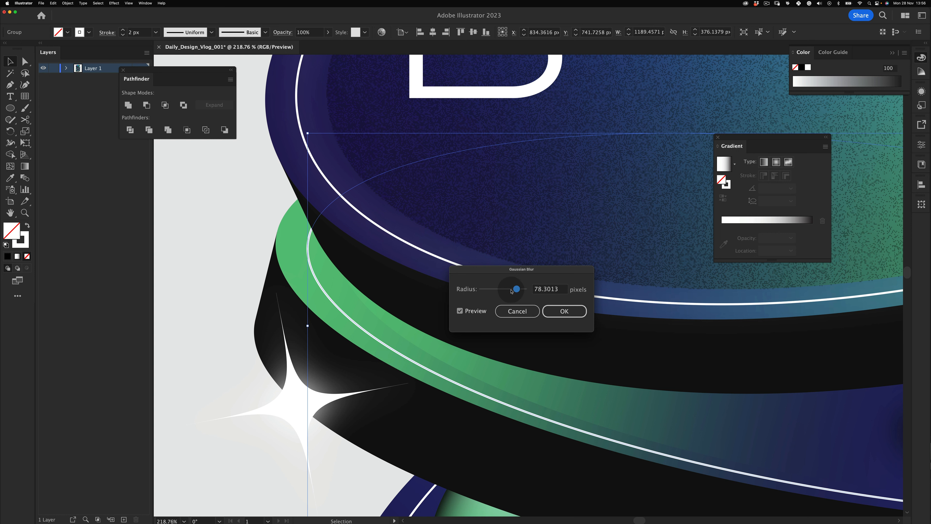
left_click_drag(496, 290, 495, 289)
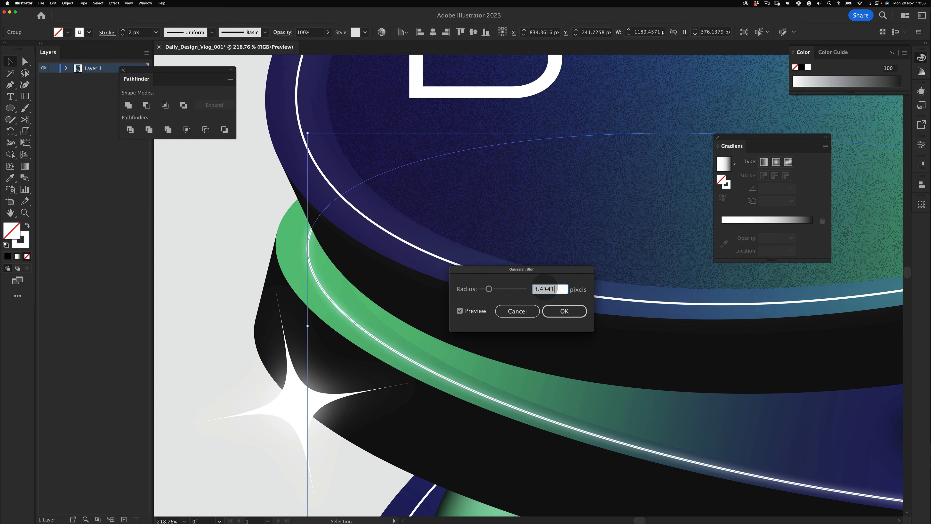
type("4")
key("Tab")
left_click(564, 311)
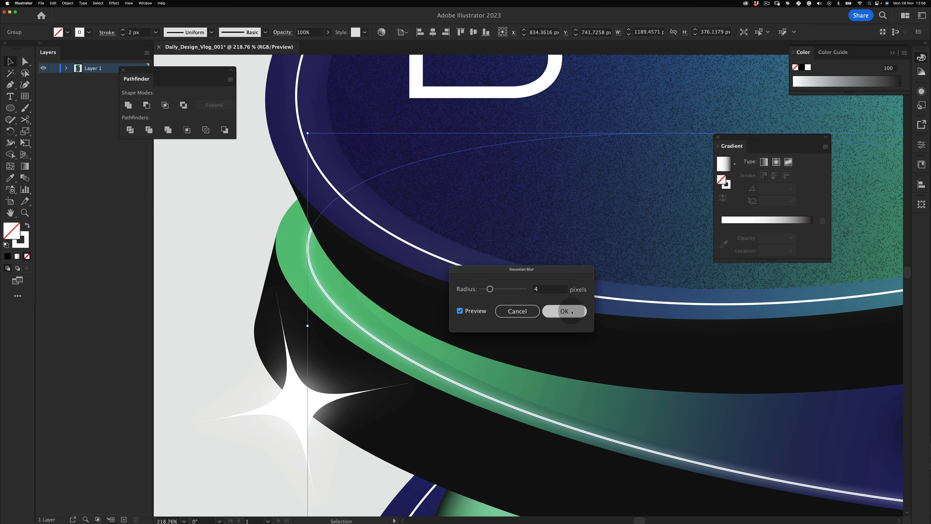
Deselect the blurred ring line of the second disc.
key("z")
left_click_drag(567, 318, 314, 302)
key("space")
key("v")
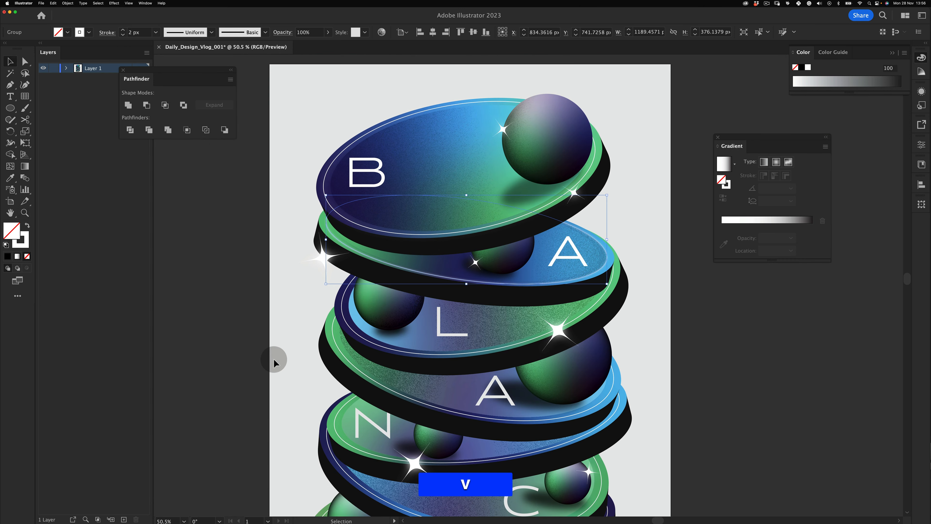
left_click(276, 370)
Try to apply the last Gaussian Blur effect directly to the white ring lines of the five lower discs together.
key("space")
left_click_drag(519, 251, 533, 229)
key("v")
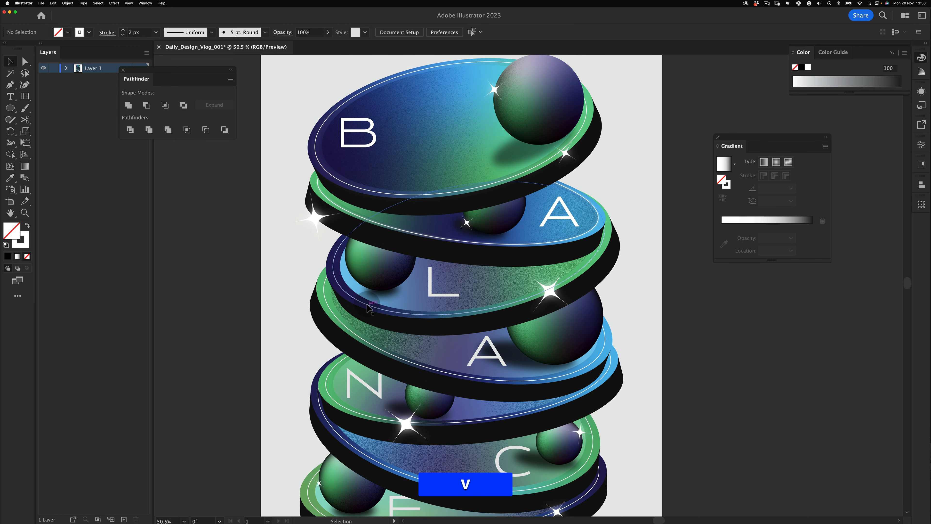
left_click(369, 310)
left_click(351, 307, "shift")
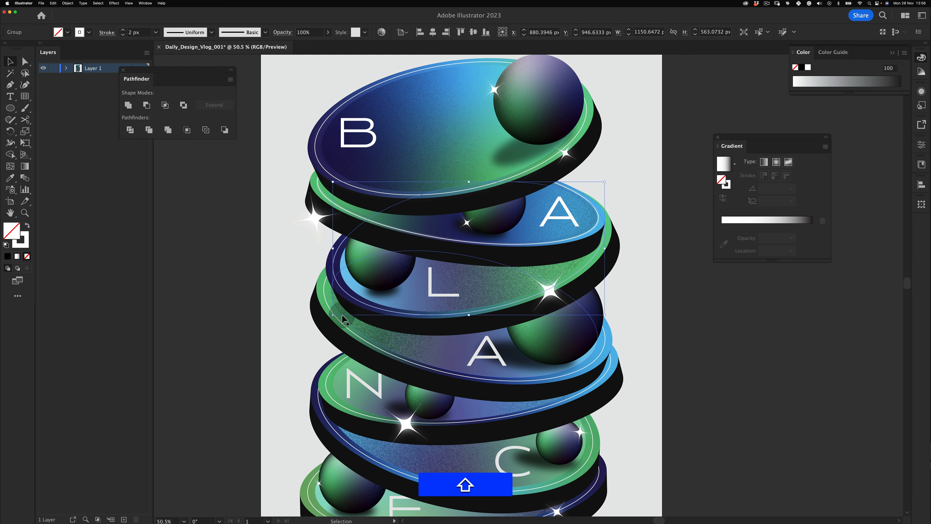
left_click(327, 392, "shift")
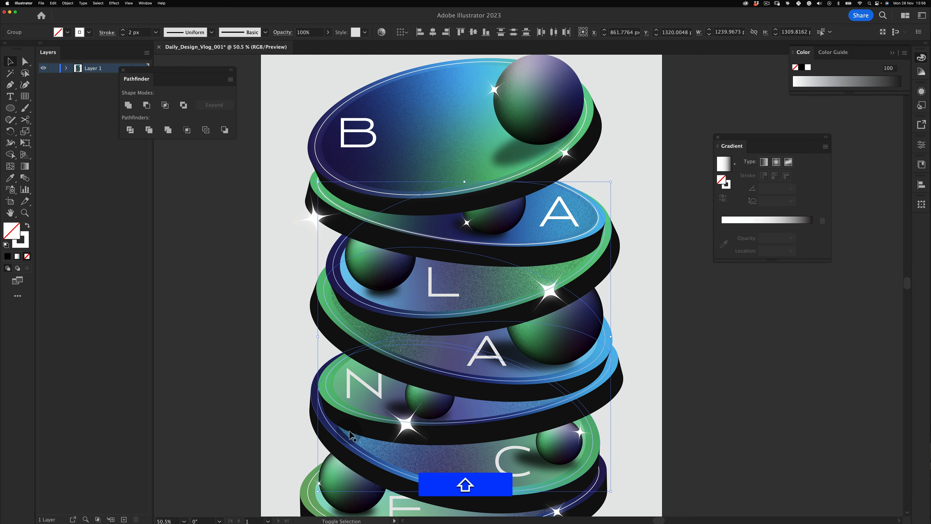
scroll(350, 435, "down", 5)
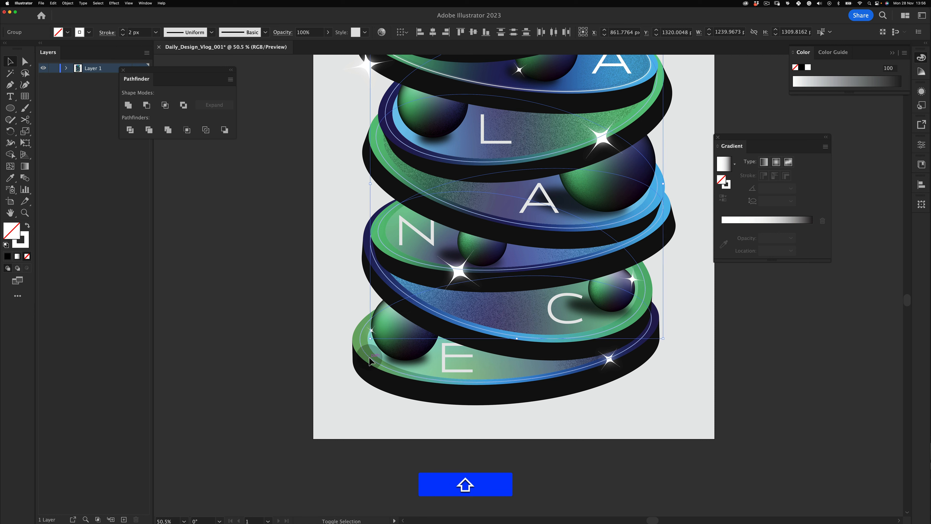
left_click(370, 361, "shift")
left_click(114, 3)
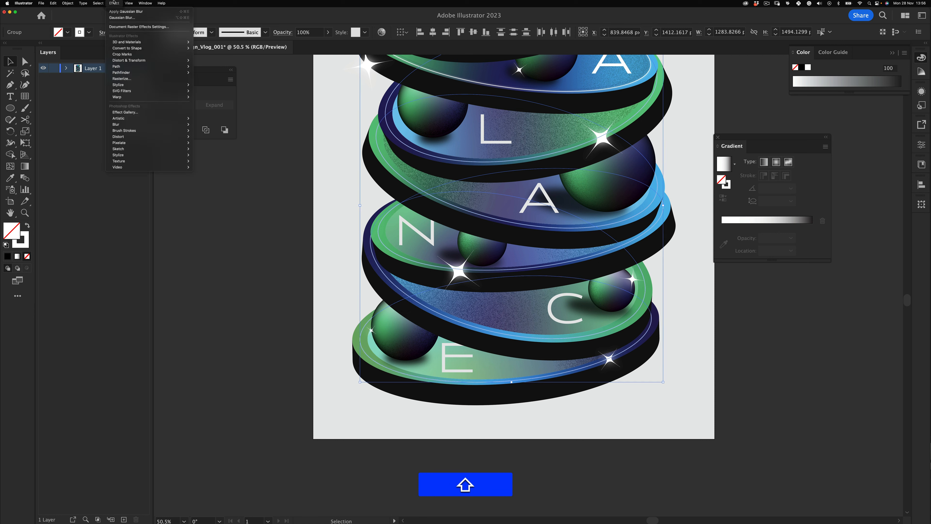
left_click(132, 11)
left_click(269, 340)
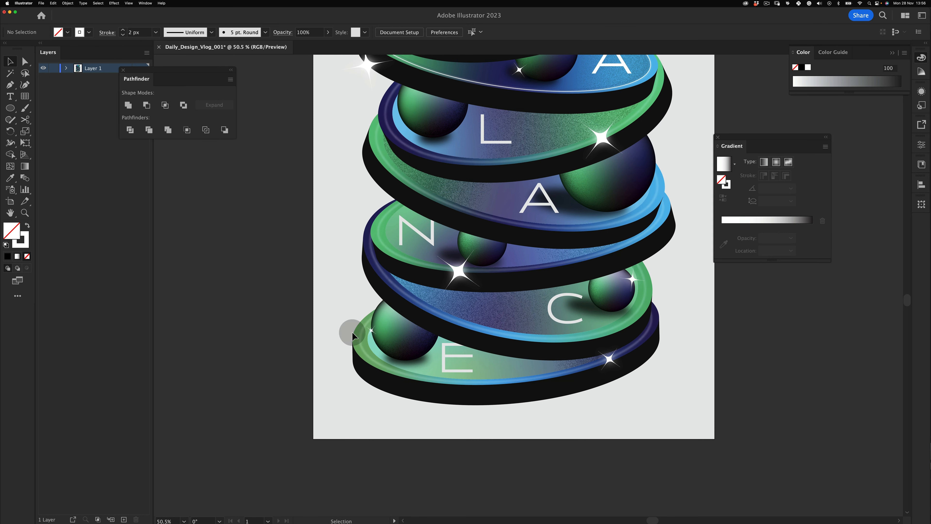
key("space")
left_click_drag(524, 257, 444, 296)
key("z")
left_click_drag(453, 235, 432, 252)
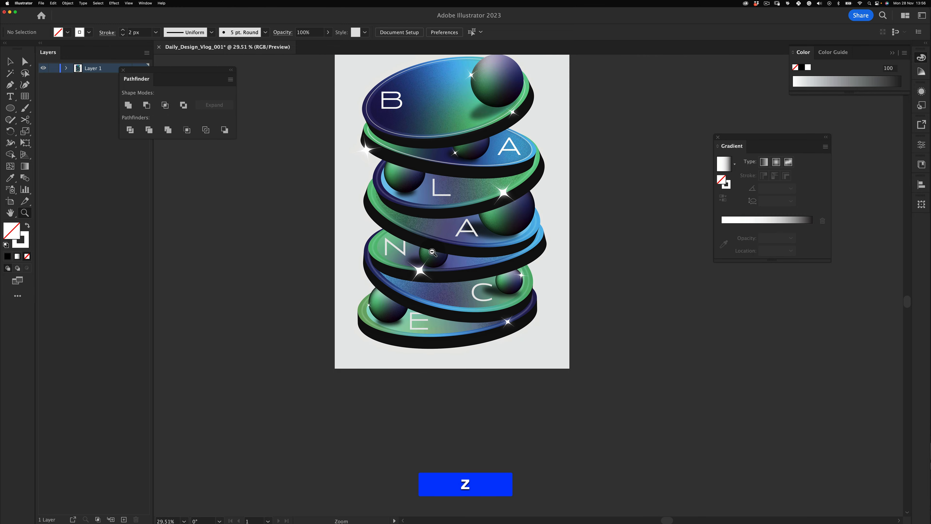
key("cmd+z")
Try to paste a copy of the five lower discs' ring lines in front of the originals.
key("cmd+f")
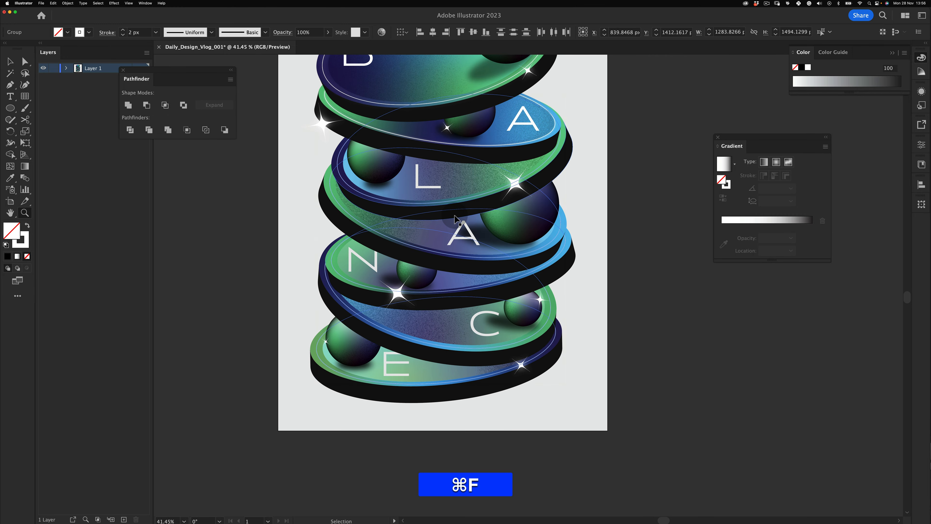
key("z")
left_click_drag(383, 177, 414, 162)
key("super+z")
left_click_drag(351, 209, 278, 235)
key("v")
left_click(278, 236)
key("z")
left_click_drag(309, 198, 337, 193)
key("v")
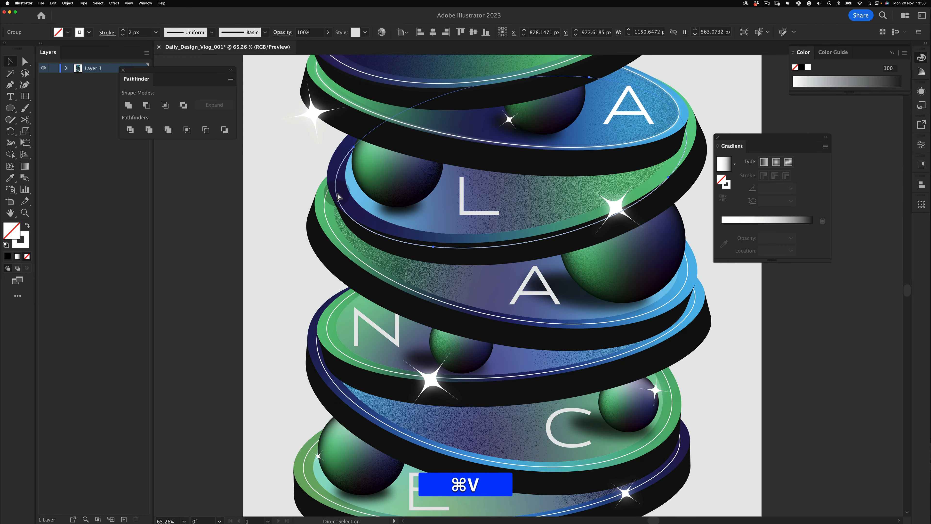
Try to duplicate the ring lines of the third and fourth discs together in front of the originals.
key("shift+super+z")
key("v")
key("shift+super+c")
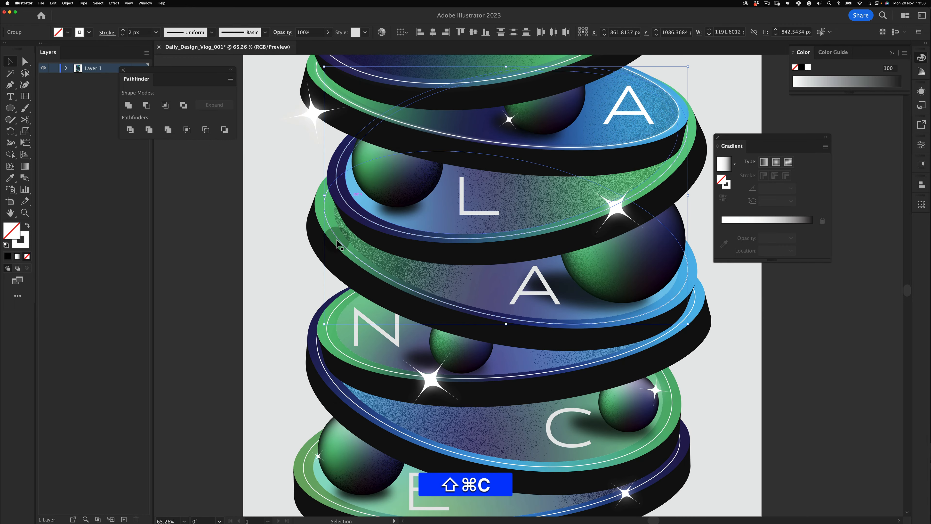
key("super+z")
key("z")
left_click_drag(325, 187, 314, 206)
key("super+f")
key("v")
left_click(290, 251)
key("z")
key("super+z")
left_click_drag(313, 241, 245, 289)
key("v")
left_click(235, 274)
key("z")
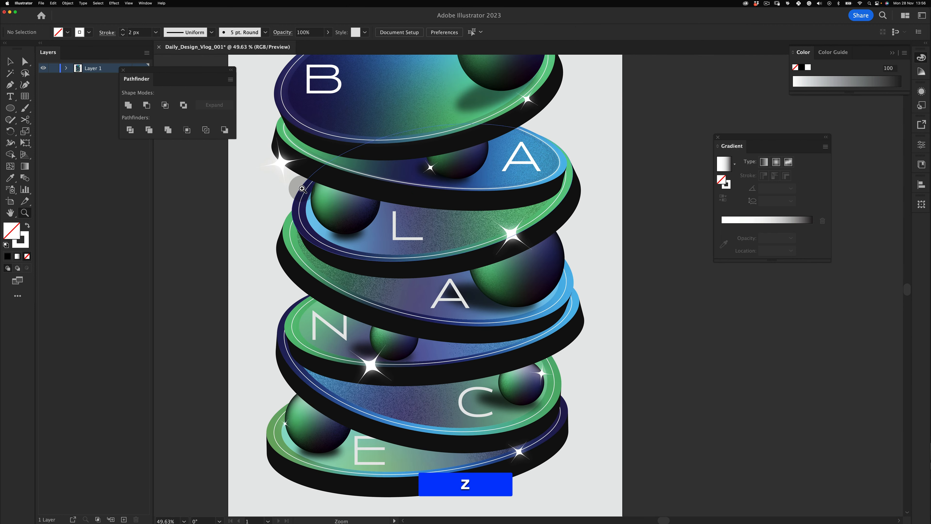
Duplicate the white ring line of the L disc in place, in front of the original.
left_click(308, 189)
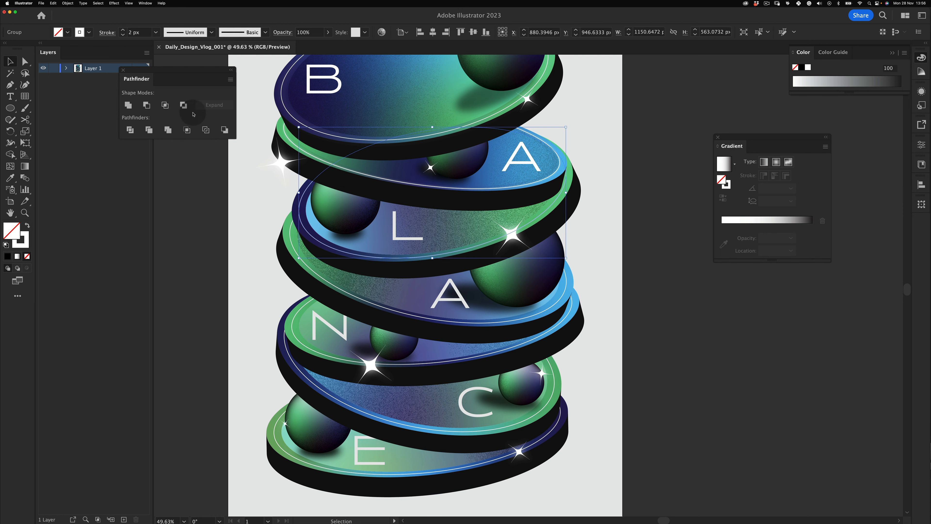
key("z")
key("v")
left_click_drag(301, 186, 279, 192)
key("super+z")
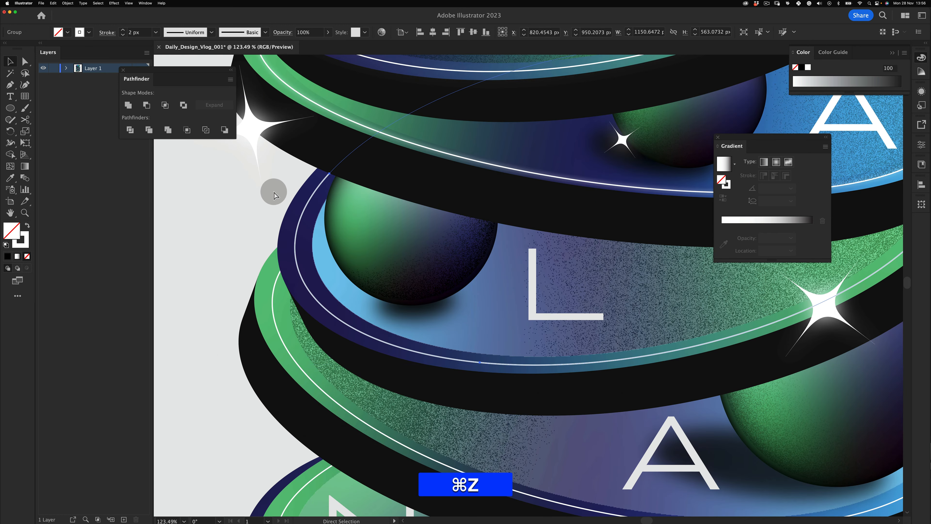
key("super+c")
key("super+f")
Reapply the last Gaussian Blur effect to the duplicated ring line of the L disc and deselect it.
left_click(114, 3)
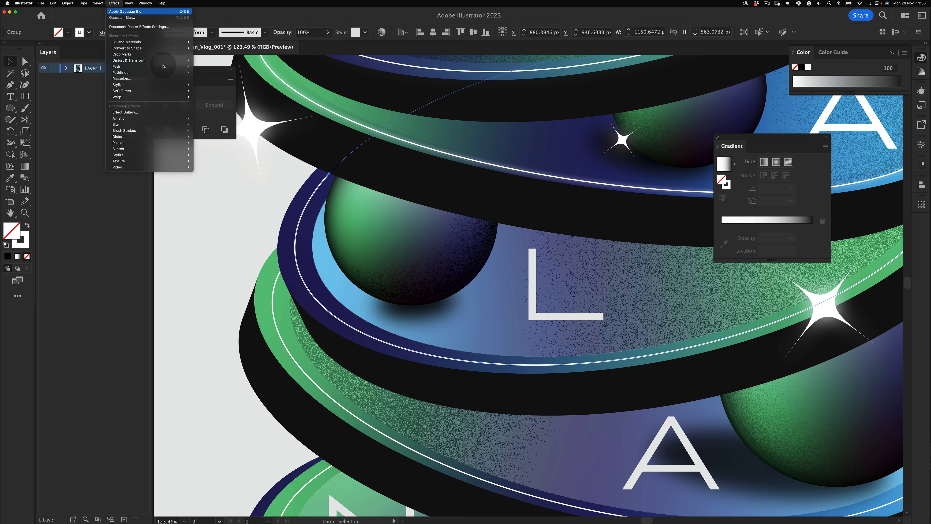
left_click(137, 12)
key("z")
left_click_drag(398, 249, 334, 286)
key("v")
left_click(281, 330)
Duplicate the white ring line of the fourth disc, with the lower A, in front of the original.
key("space")
left_click_drag(348, 334, 311, 257)
key("v")
left_click(305, 224)
key("super+c")
key("super+f")
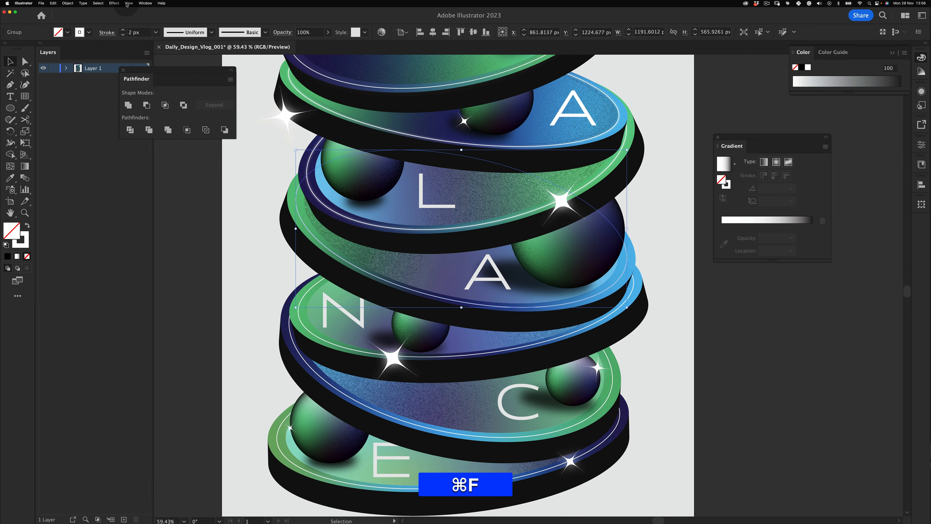
Reapply the last Gaussian Blur effect to the fourth disc's duplicated ring line and deselect it.
left_click(114, 3)
left_click(129, 14)
left_click_drag(127, 13, 115, 2)
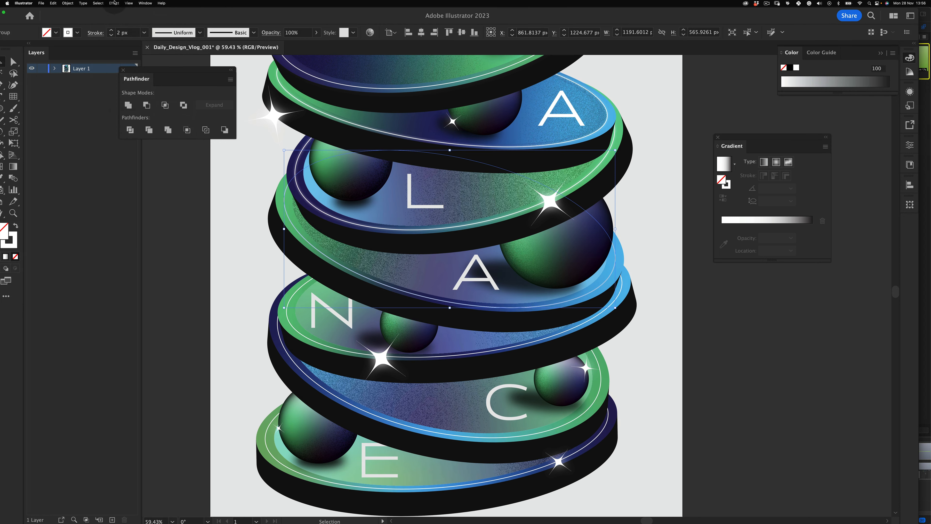
left_click(113, 2)
left_click(129, 13)
left_click_drag(204, 11, 216, 11)
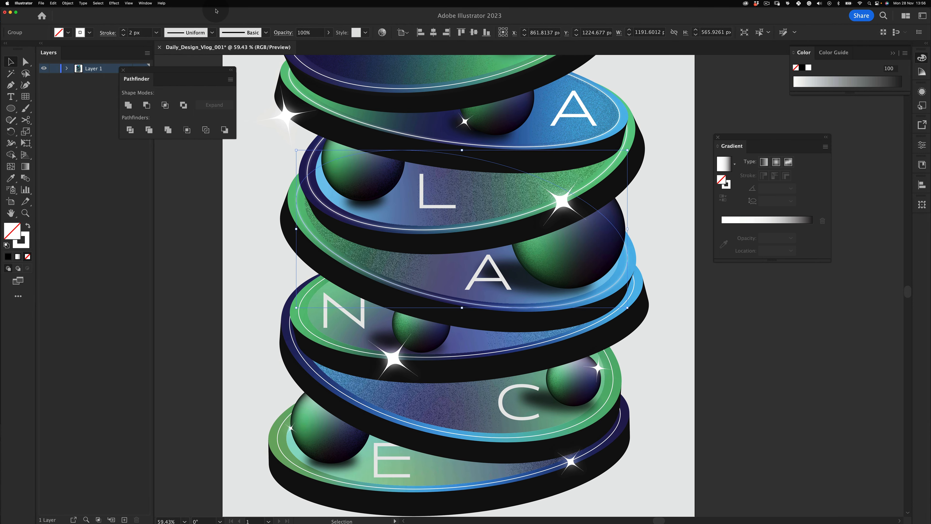
key("z")
left_click_drag(407, 238, 368, 246)
key("v")
left_click(312, 308)
Duplicate the N disc's white ring line in place and reapply the last Gaussian Blur effect to the copy.
key("space")
left_click_drag(358, 283, 375, 248)
key("z")
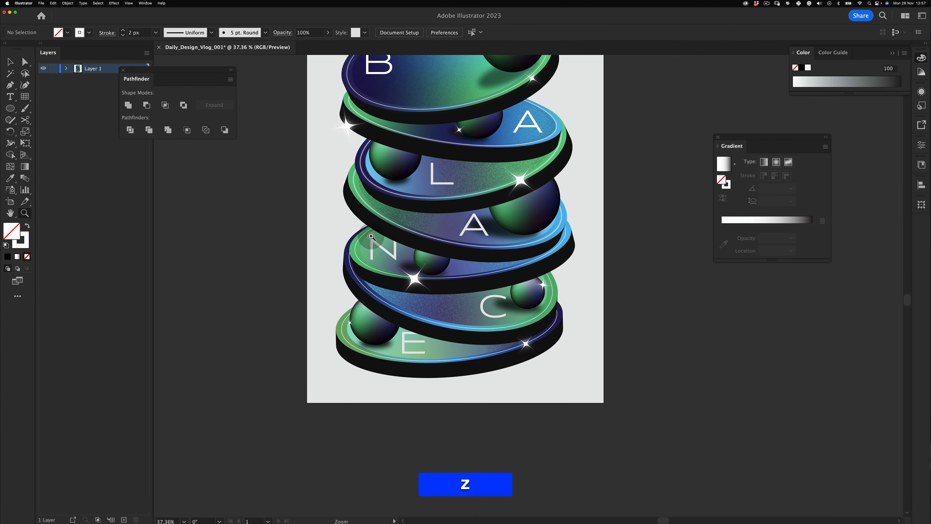
left_click(371, 236)
key("v")
left_click(343, 259)
key("cmd+c")
key("cmd+f")
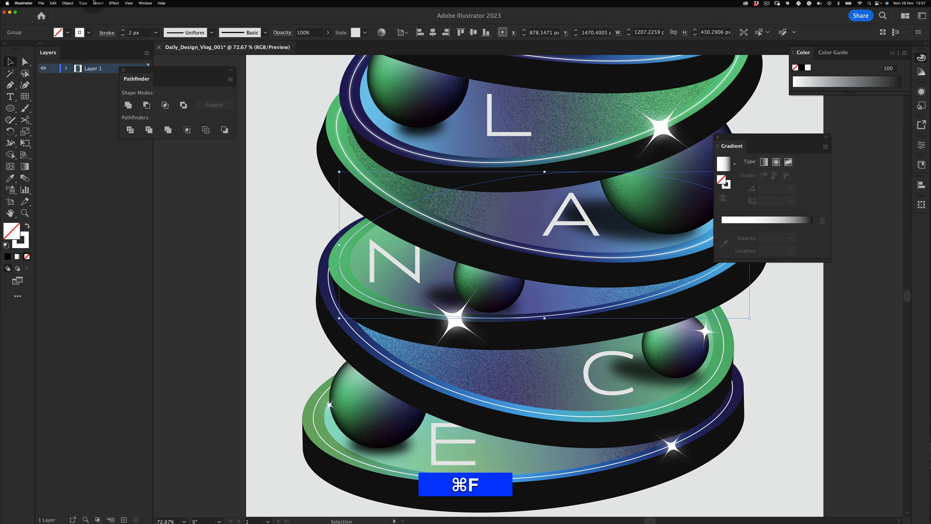
left_click(114, 3)
left_click(129, 13)
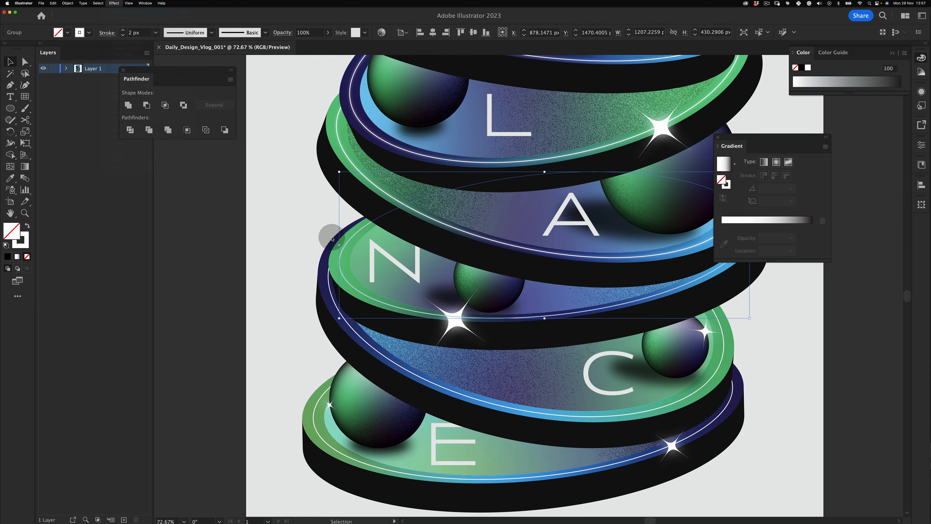
left_click(259, 347)
Duplicate the C disc's white ring line in place and reapply the last Gaussian Blur effect to the copy.
key("z")
left_click_drag(375, 271, 328, 284)
key("space")
left_click_drag(347, 295, 378, 243)
key("z")
left_click(381, 242)
key("super+c")
key("super+f")
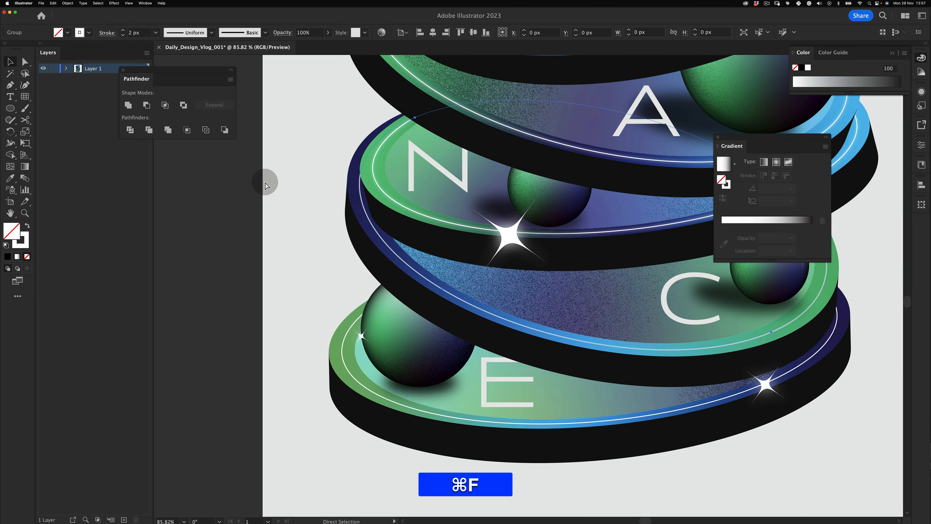
left_click(114, 3)
left_click(129, 11)
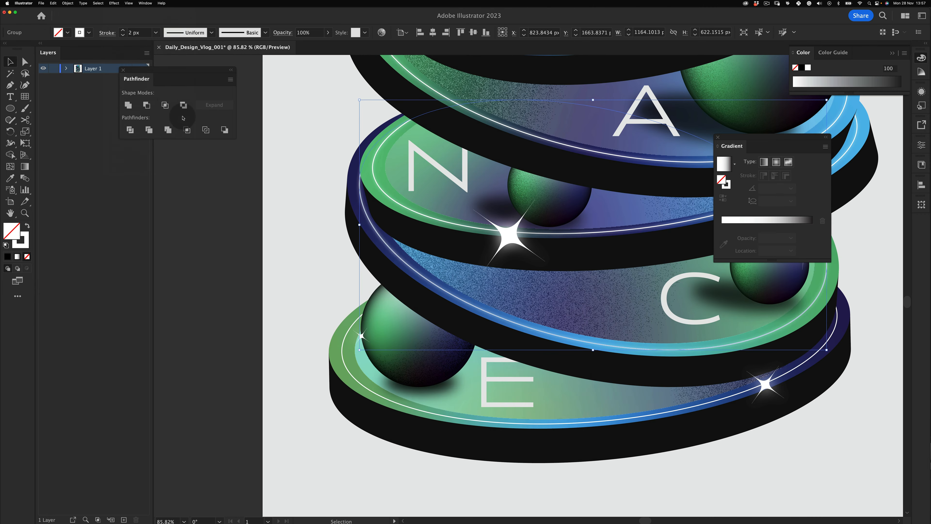
left_click(288, 336)
Duplicate the white ring line of the E disc in place, in front of the original.
key("z")
left_click_drag(498, 263, 473, 274)
key("space")
left_click_drag(532, 279, 409, 344)
key("z")
mouse_move(442, 279)
left_mouse_down()
mouse_move(402, 298)
mouse_move(412, 329)
mouse_move(427, 273)
left_mouse_up()
key("space")
key("v")
left_click_drag(435, 332, 491, 326)
key("z")
key("v")
left_click(491, 332)
key("super+f")
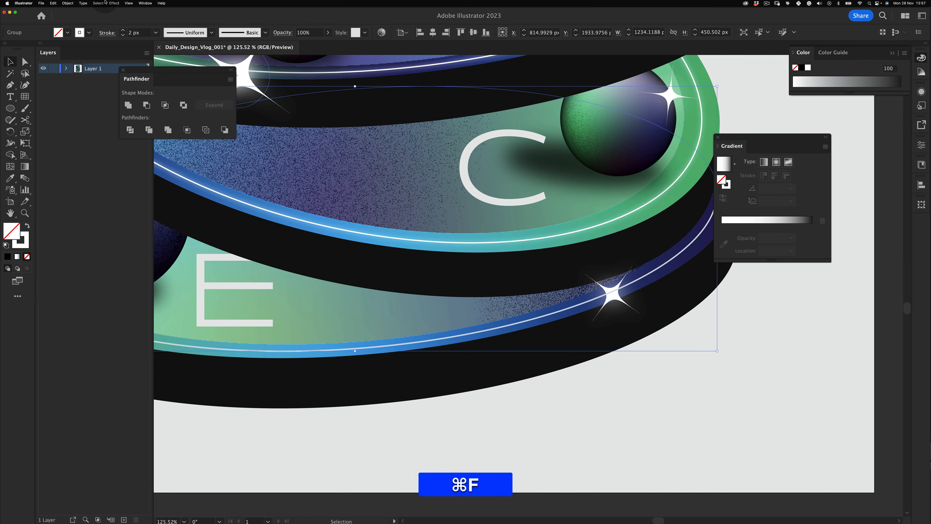
Reapply the last Gaussian Blur effect to the duplicated ring line of the E disc and deselect it.
left_click(114, 3)
left_click(121, 12)
key("z")
left_click_drag(502, 248, 400, 294)
key("v")
key("space")
left_click_drag(423, 170, 374, 281)
key("v")
left_click(622, 270)
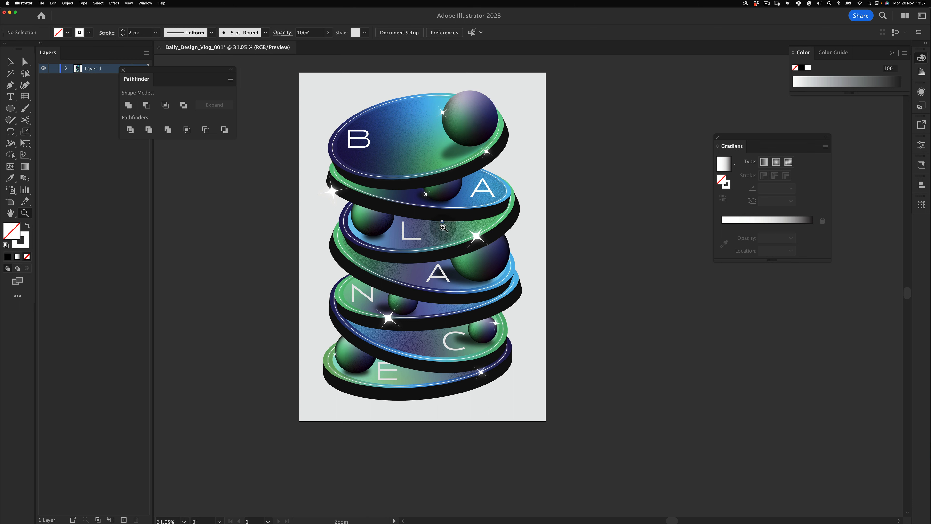
Shift the letter A on the second disc slightly to the left, away from the disc's edge.
left_click(767, 3)
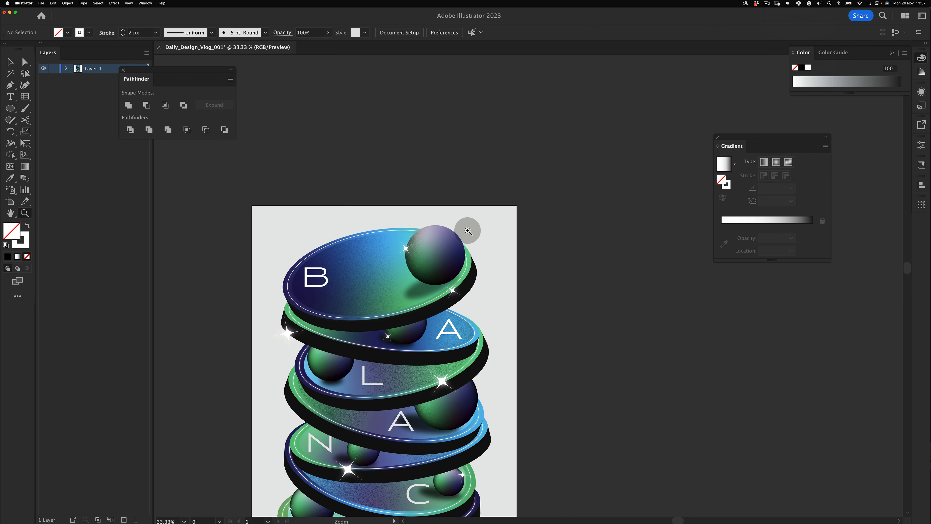
left_click_drag(467, 231, 448, 257)
left_click_drag(447, 257, 477, 149)
key("v")
left_click_drag(435, 202, 456, 190)
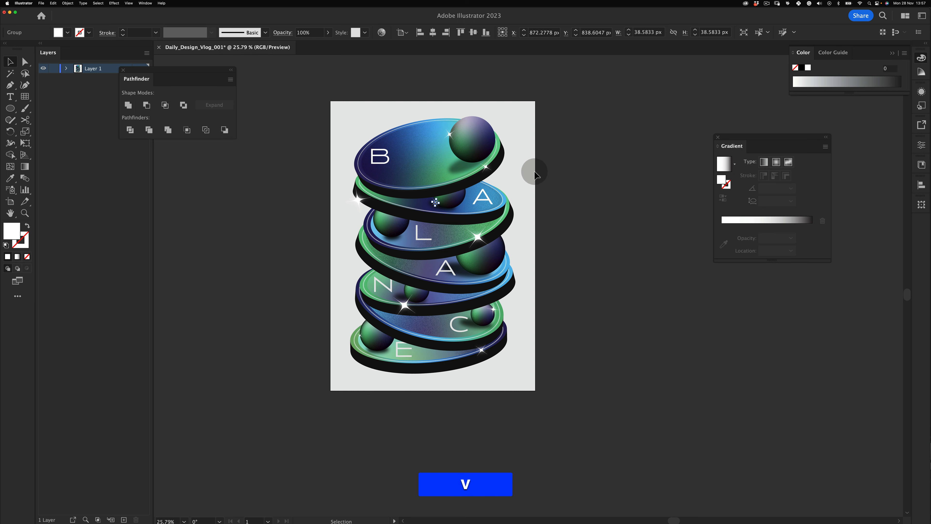
left_click(477, 86)
left_click_drag(473, 190, 488, 181)
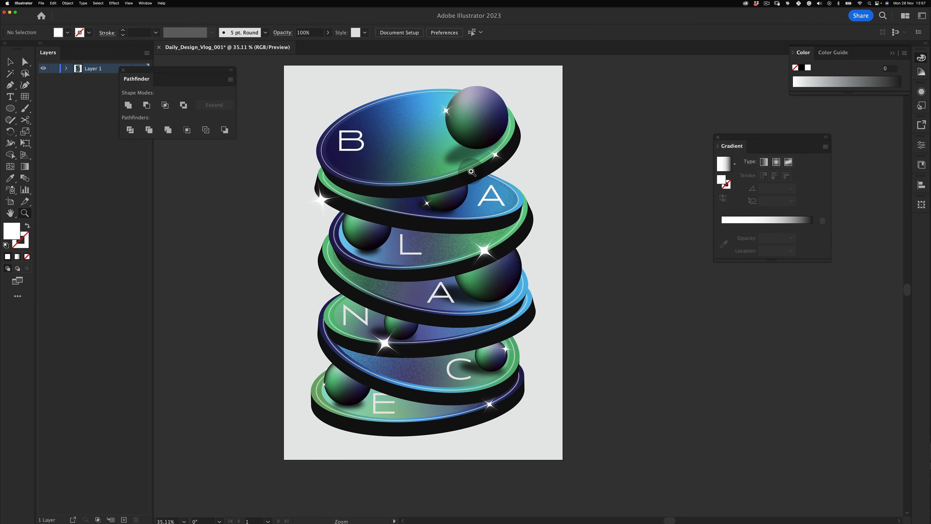
left_click(496, 197)
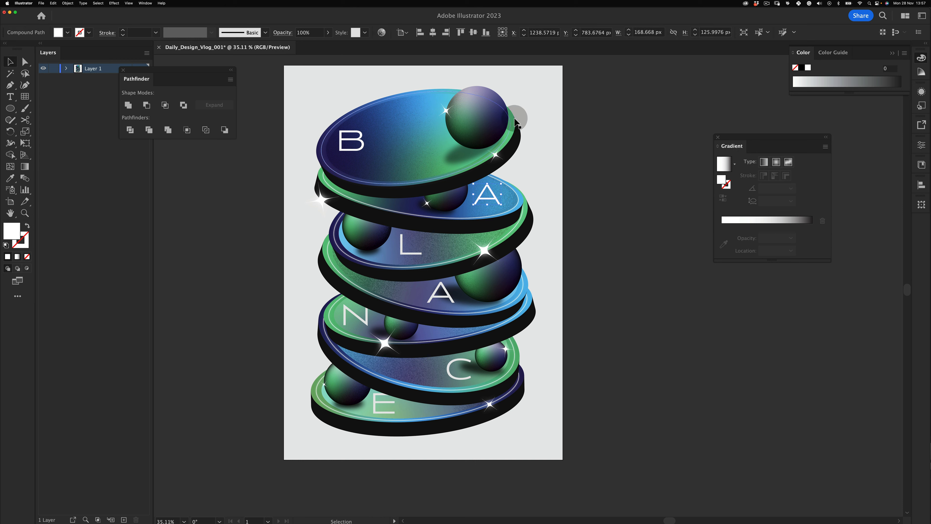
Tilt the letter B with a classic 3D Rotate effect at 38°, 39° and -6° to match the top disc.
left_click(351, 141)
key("v")
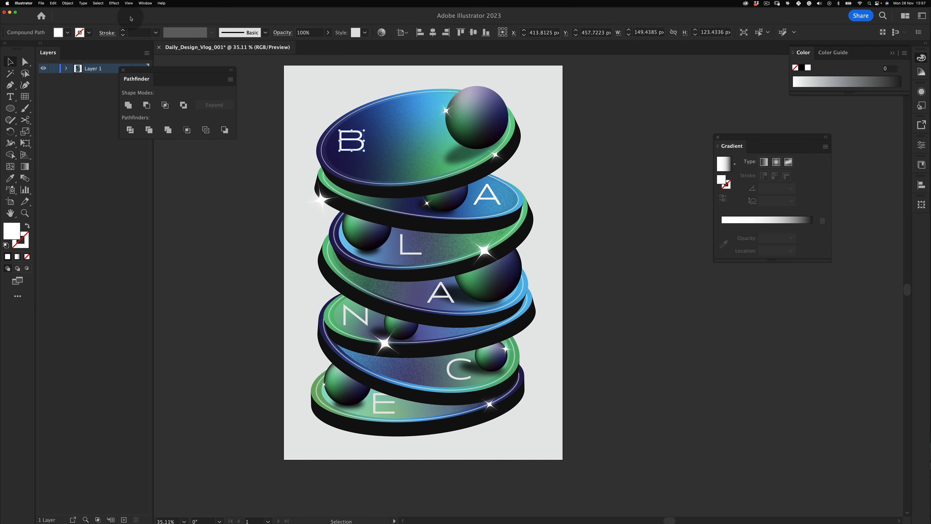
left_click(114, 3)
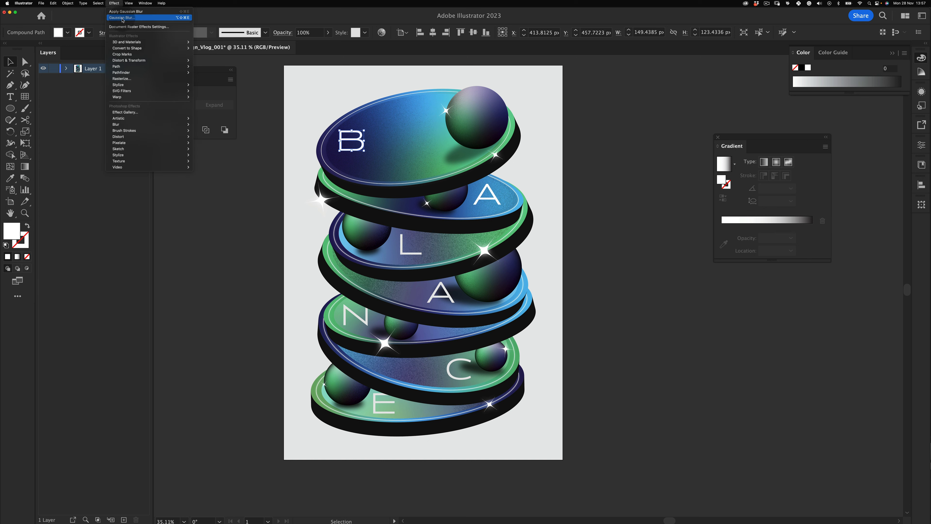
mouse_move(154, 42)
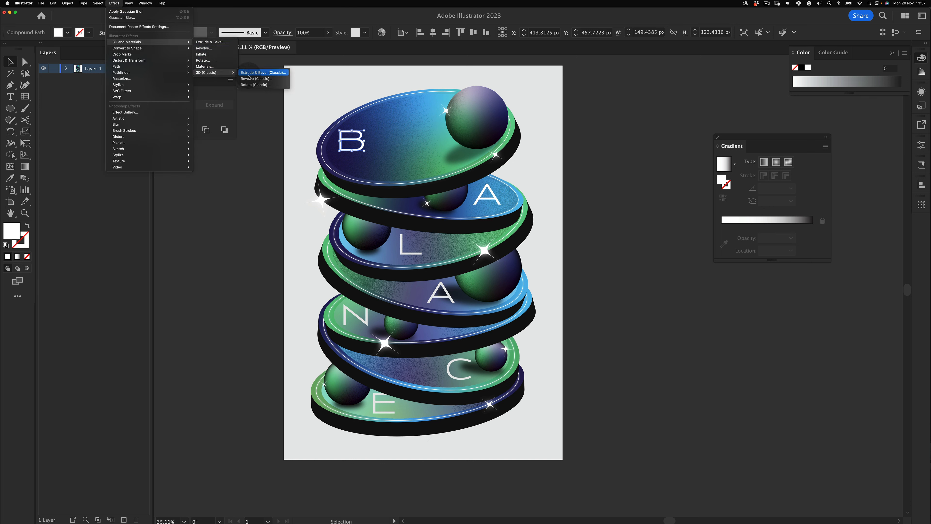
left_click(258, 86)
left_click_drag(692, 171, 677, 188)
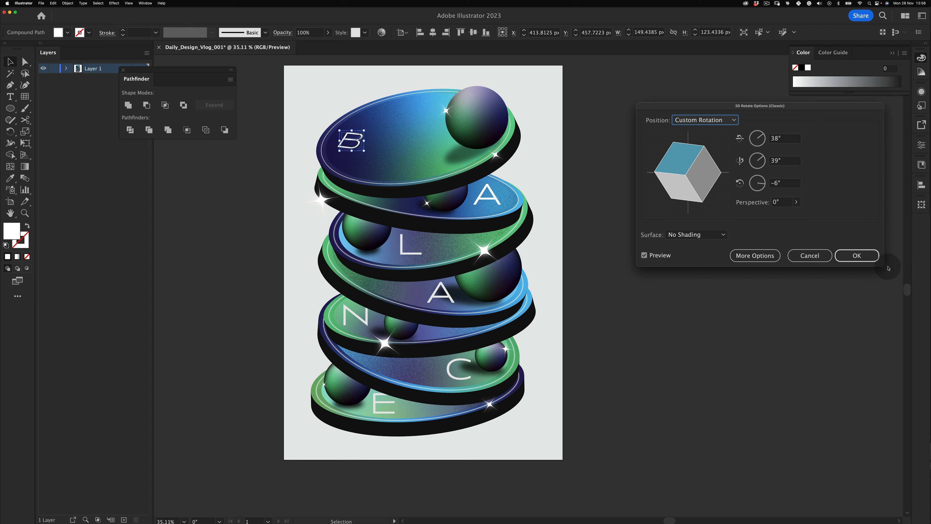
left_click(857, 256)
left_click(623, 150)
key("v")
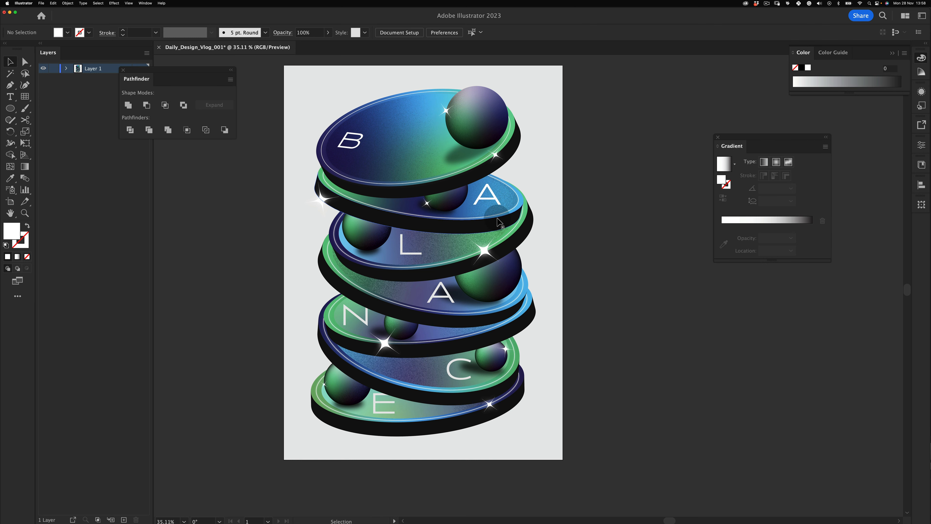
Tilt the letter A on the second disc with a classic 3D Rotate effect at 41°, -36° and 19°.
key("z")
left_click_drag(487, 194, 498, 194)
key("v")
left_click(499, 200)
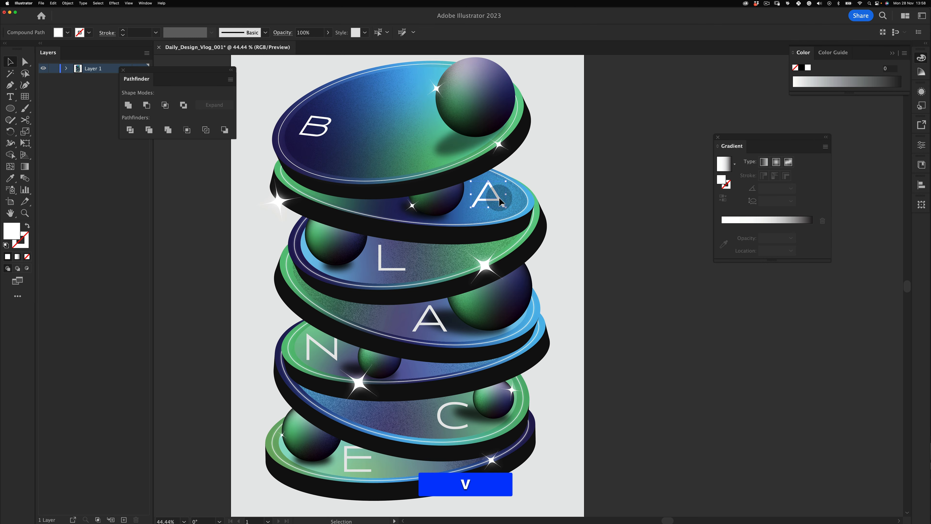
left_click(113, 3)
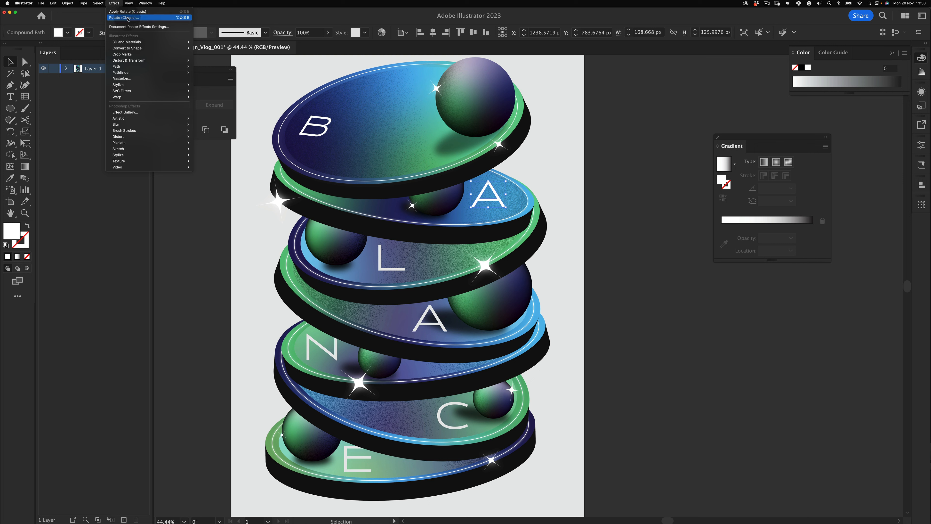
left_click(124, 17)
left_click_drag(682, 175, 703, 189)
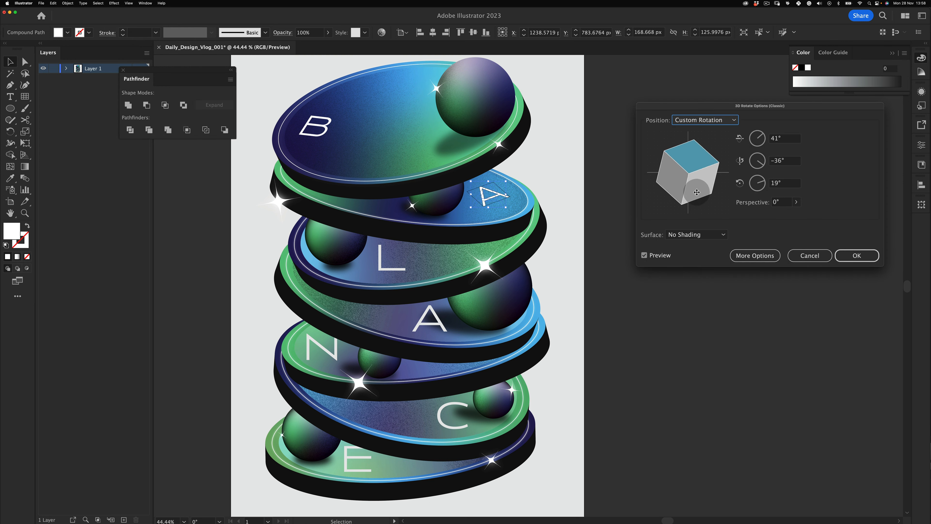
left_click(857, 256)
key("v")
left_click(607, 288)
Tilt the letter L on the third disc with a classic 3D Rotate effect at 50°, 19° and -5°.
key("z")
left_click_drag(528, 282, 484, 250)
key("z")
key("v")
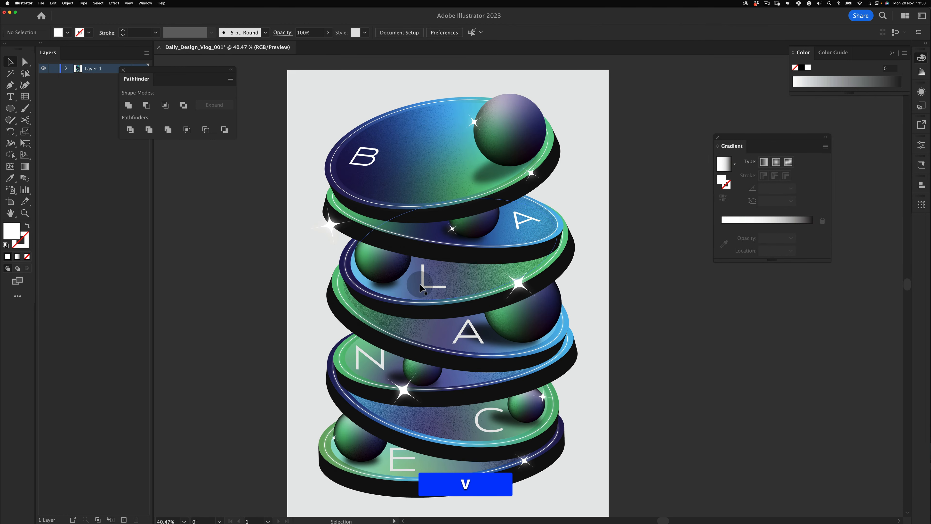
left_click(432, 278)
left_click(113, 3)
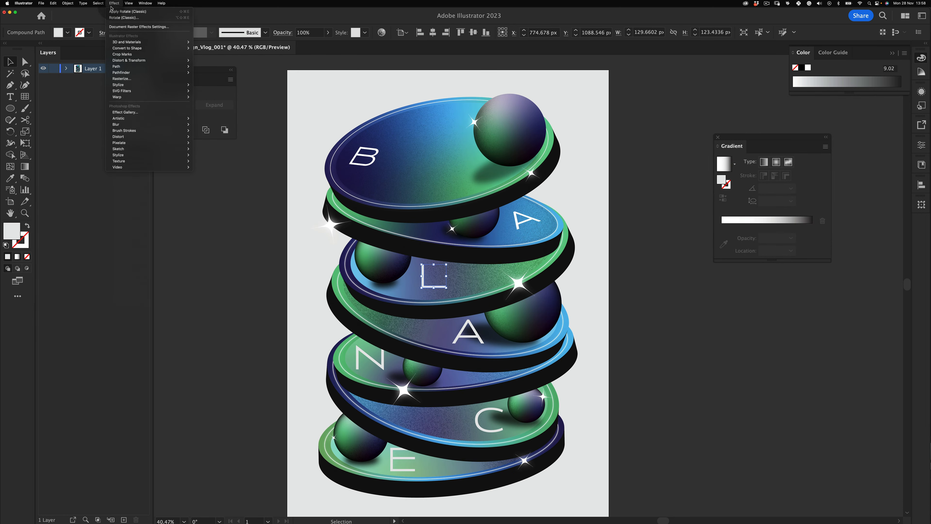
left_click(136, 18)
left_click_drag(682, 163, 684, 182)
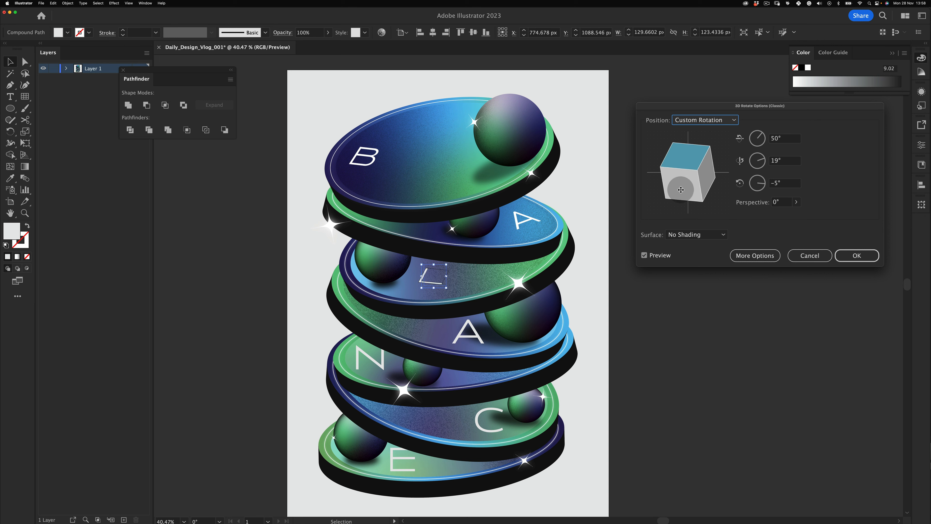
left_click(856, 256)
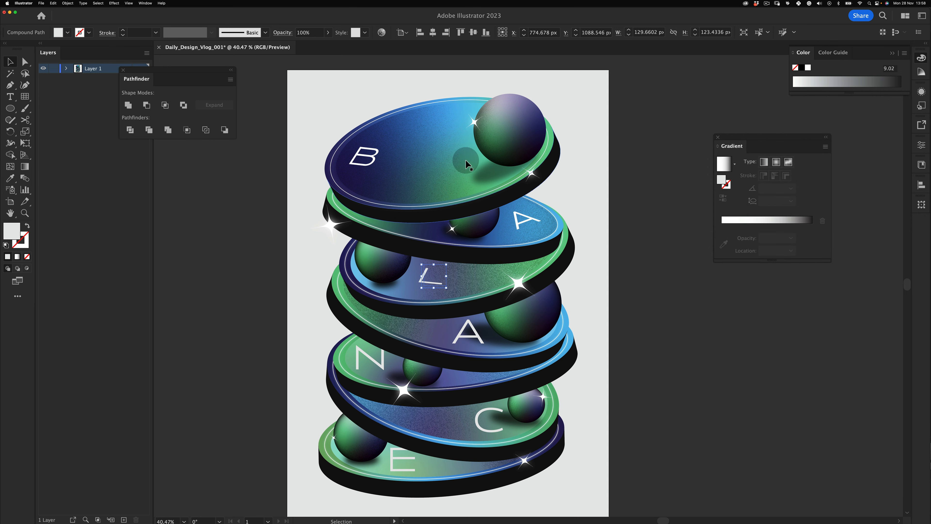
left_click(293, 363)
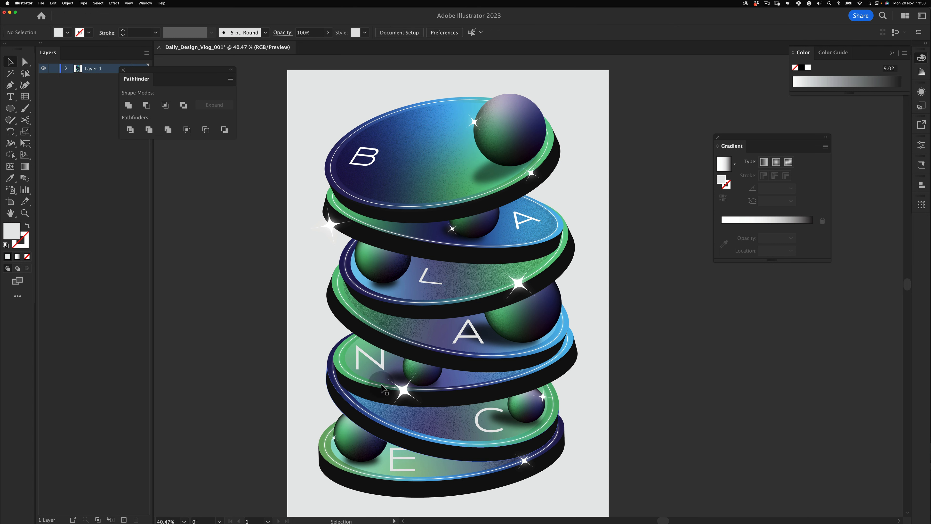
Duplicate the fourth disc's letter A in place and tilt the copy with classic 3D Rotate at 47°, 33° and -20°.
key("space")
left_click_drag(483, 239, 471, 182)
left_click(461, 274)
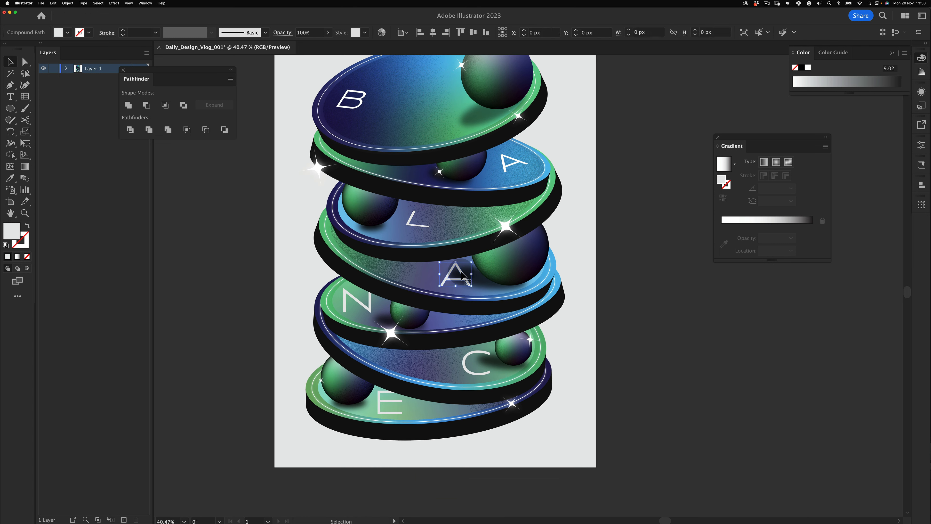
key("super+f")
left_click(113, 3)
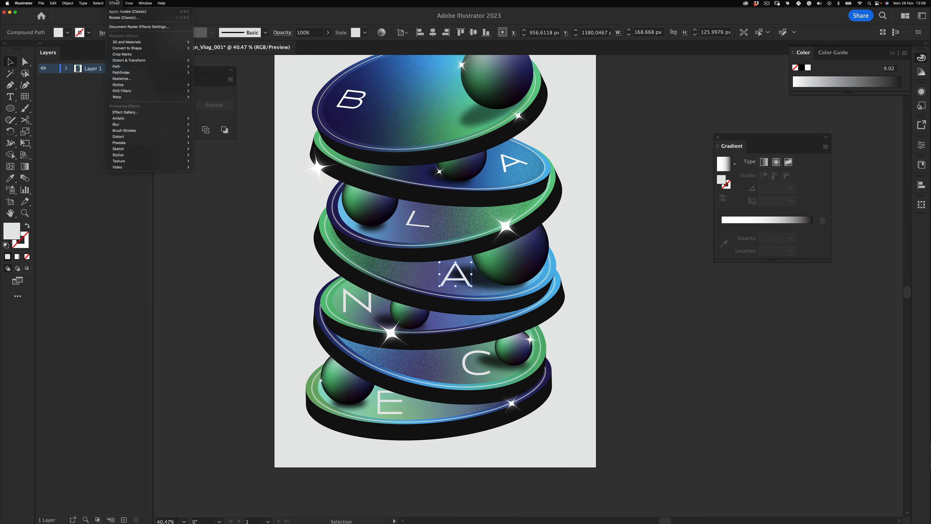
left_click(157, 17)
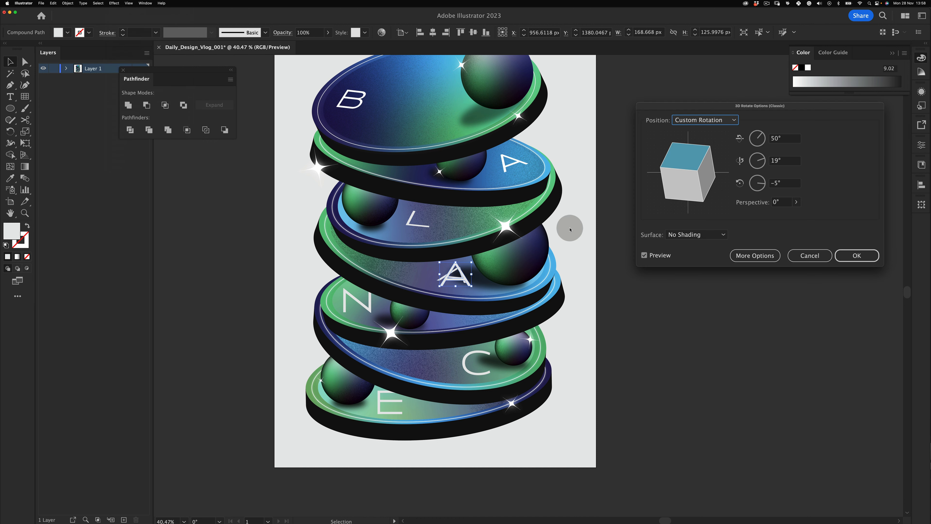
left_click_drag(714, 179, 672, 176)
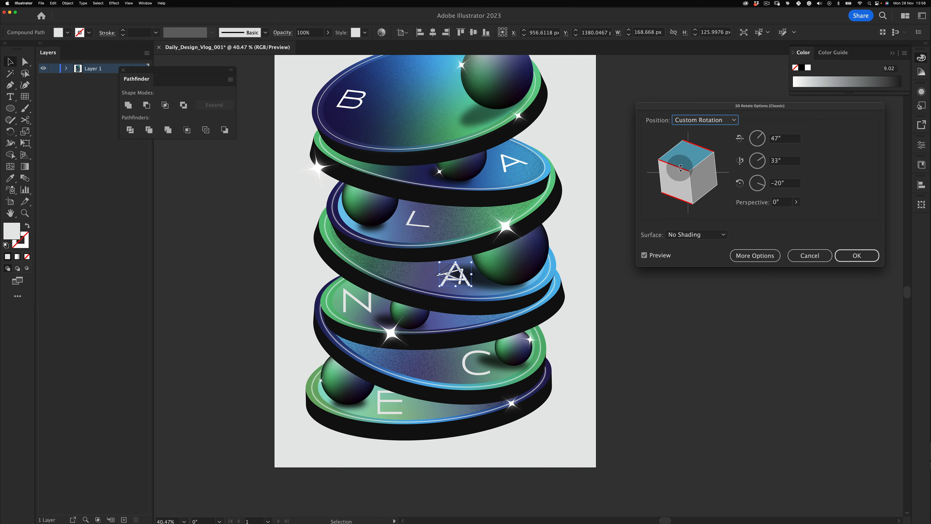
left_click(856, 256)
key("v")
left_click(583, 191)
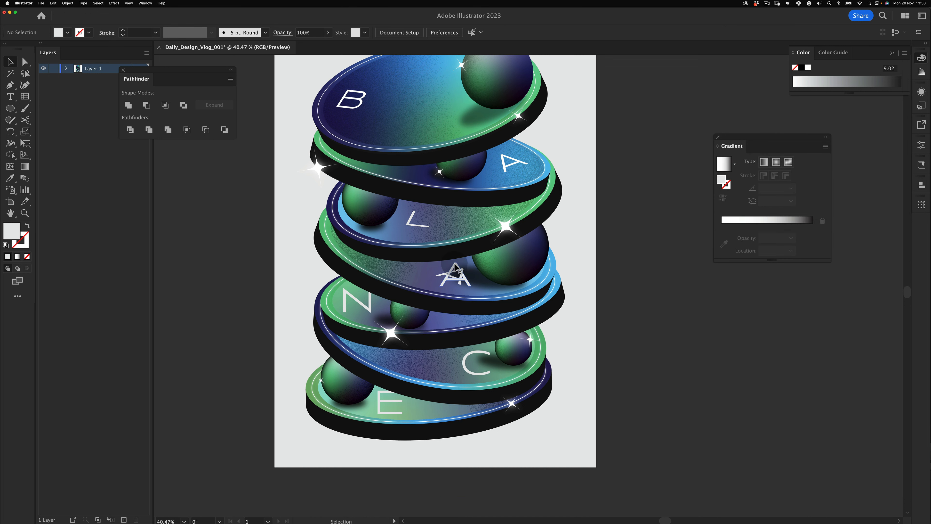
Replace the flat A on the fourth disc with its tilted copy, pasted back in the same place.
left_click(455, 267)
key("BackSpace")
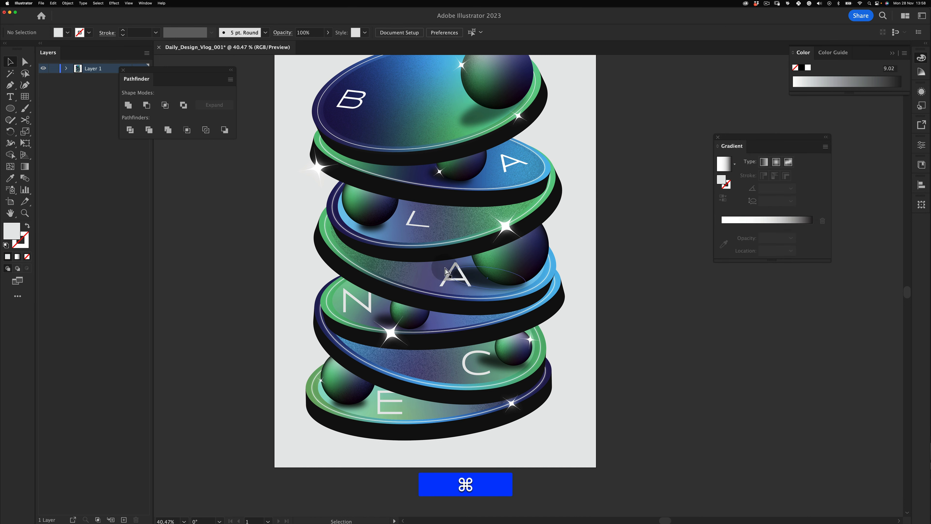
key("super+z")
key("super+x")
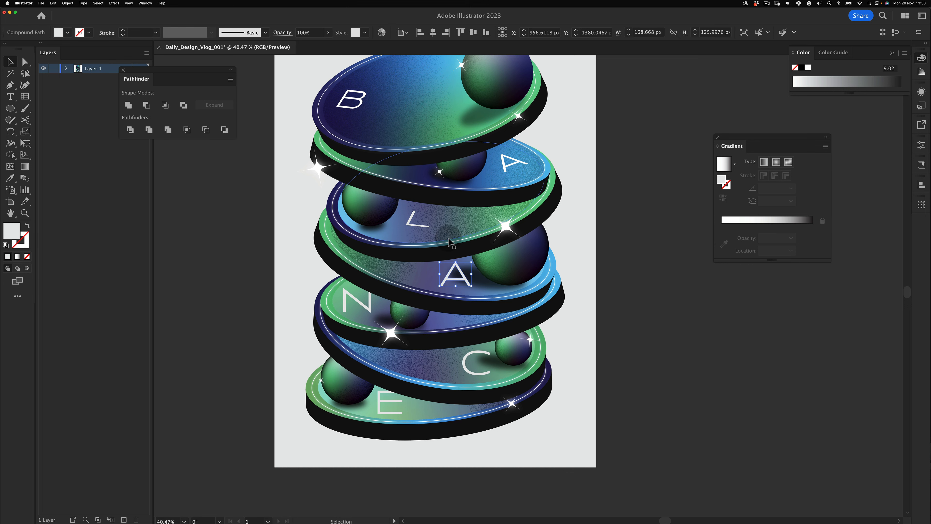
key("BackSpace")
key("super+f")
key("super+v")
left_click(643, 202)
Tilt the letter N on the fifth disc with a classic 3D Rotate effect at 60°, -22° and 13°.
key("z")
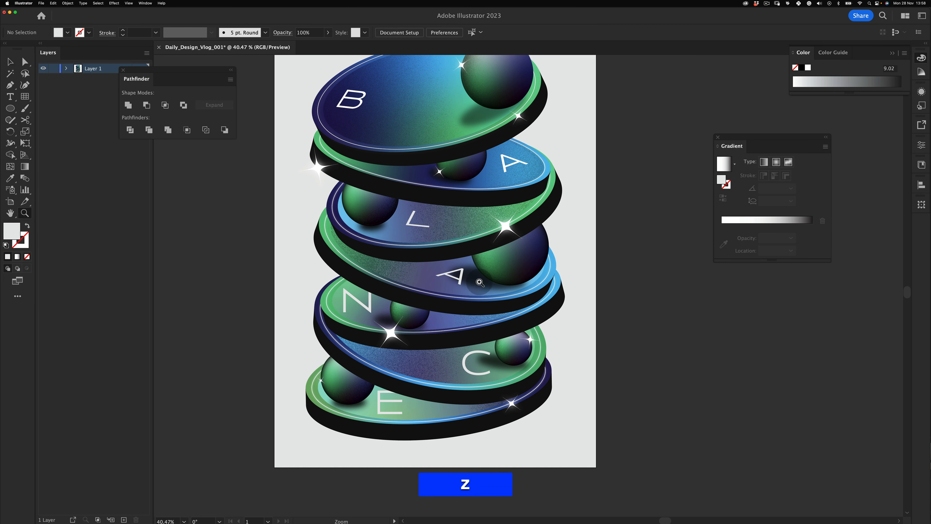
left_click_drag(491, 278, 464, 283)
key("z")
key("space")
left_click_drag(464, 283, 474, 290)
key("z")
key("space")
key("v")
left_click(368, 302)
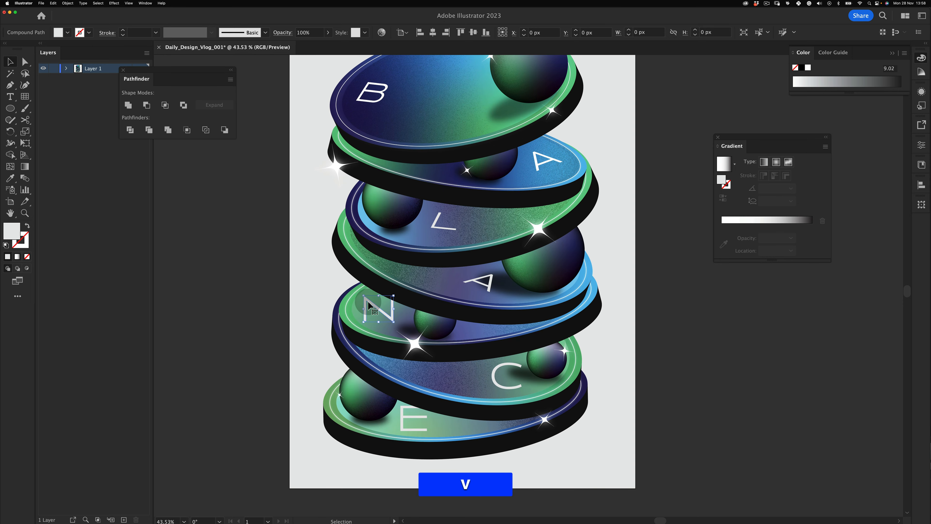
left_click(114, 3)
left_click(119, 18)
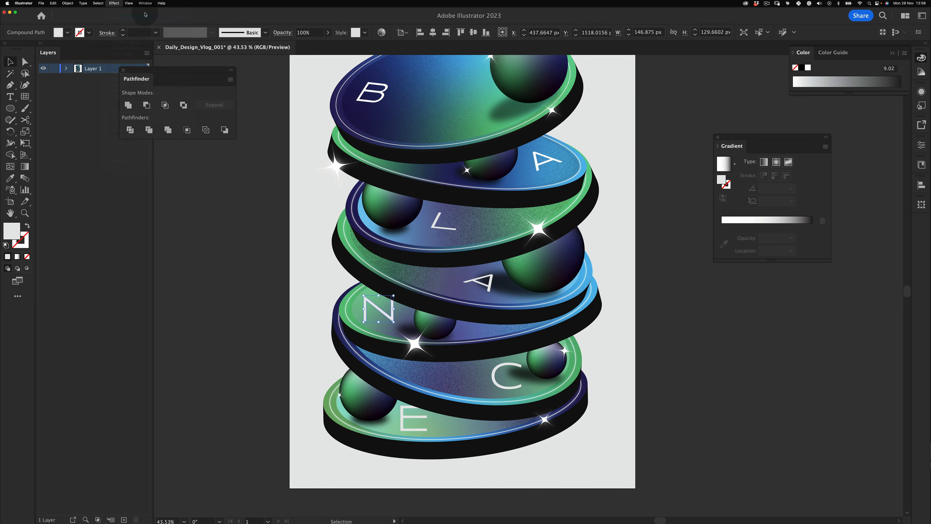
left_click_drag(678, 184, 689, 154)
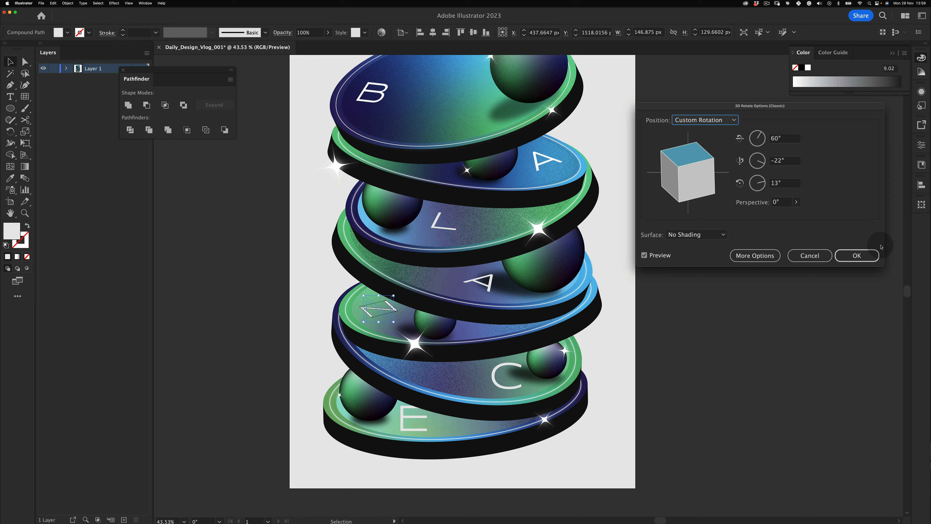
key("v")
left_click(857, 255)
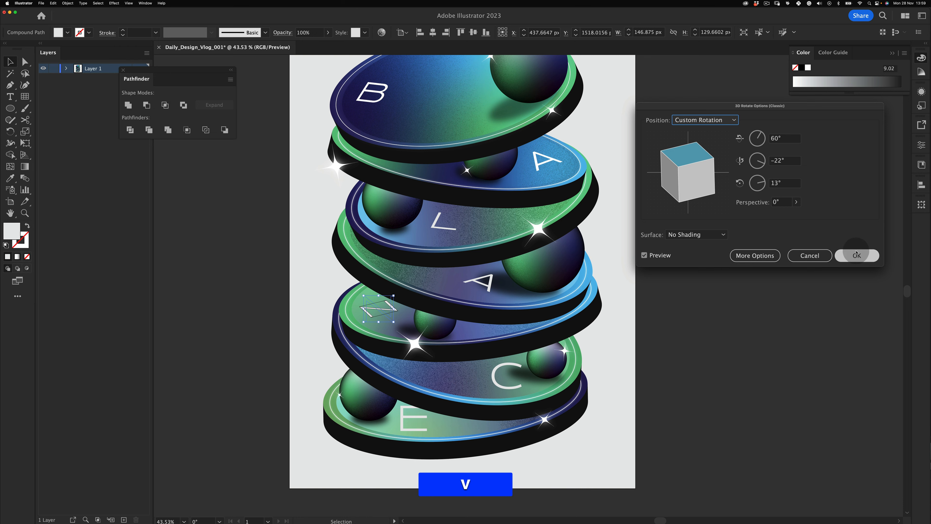
left_click(732, 329)
Tilt the letter C on the sixth disc with a classic 3D Rotate effect at 44°, 33° and -30°.
key("z")
left_click_drag(533, 288, 504, 359)
key("space")
key("v")
key("z")
key("v")
left_click(476, 305)
key("space")
left_click(98, 3)
mouse_move(111, 3)
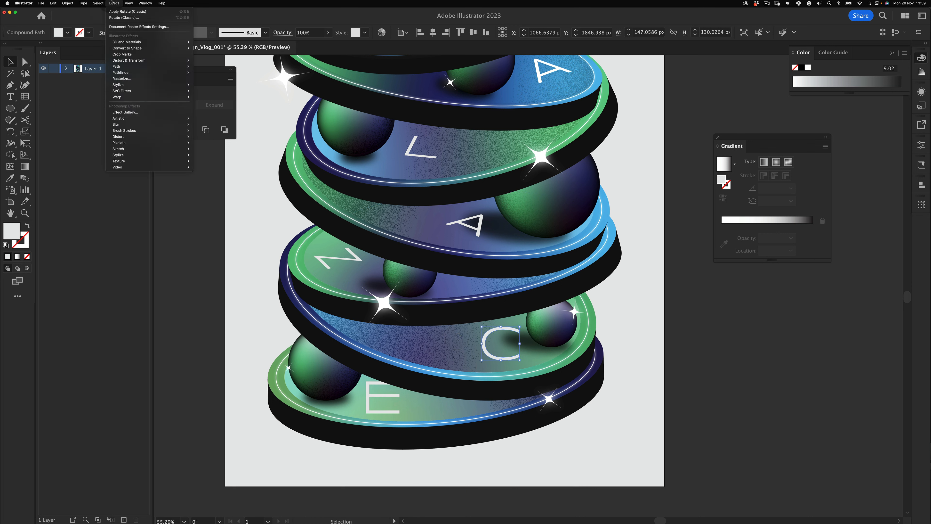
left_click(124, 18)
mouse_move(691, 187)
left_mouse_down()
mouse_move(679, 195)
mouse_move(700, 156)
mouse_move(698, 180)
left_mouse_up()
left_click(844, 256)
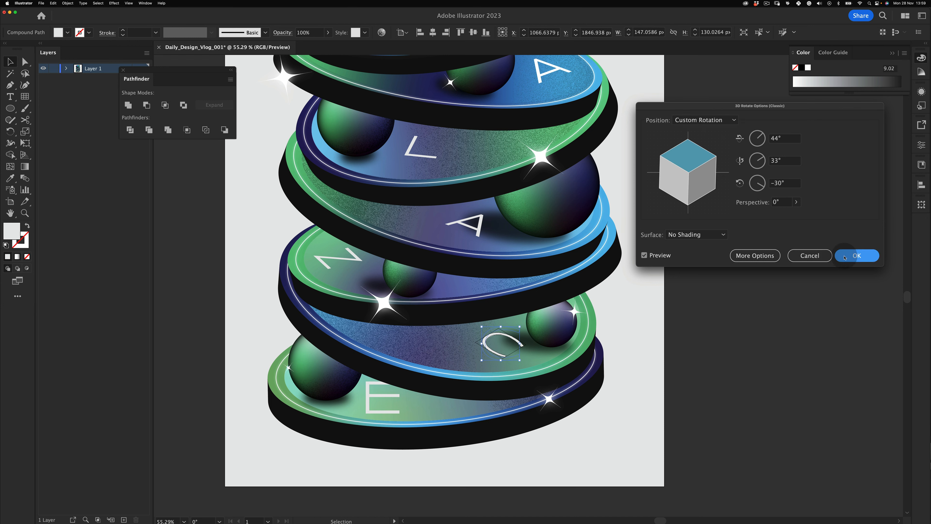
key("v")
key("z")
left_click_drag(574, 308, 496, 324)
left_click(646, 244)
Tilt the letter E on the lowest disc with a classic 3D Rotate effect at 47°, -18° and 16°.
key("space")
key("z")
left_click(442, 346)
key("v")
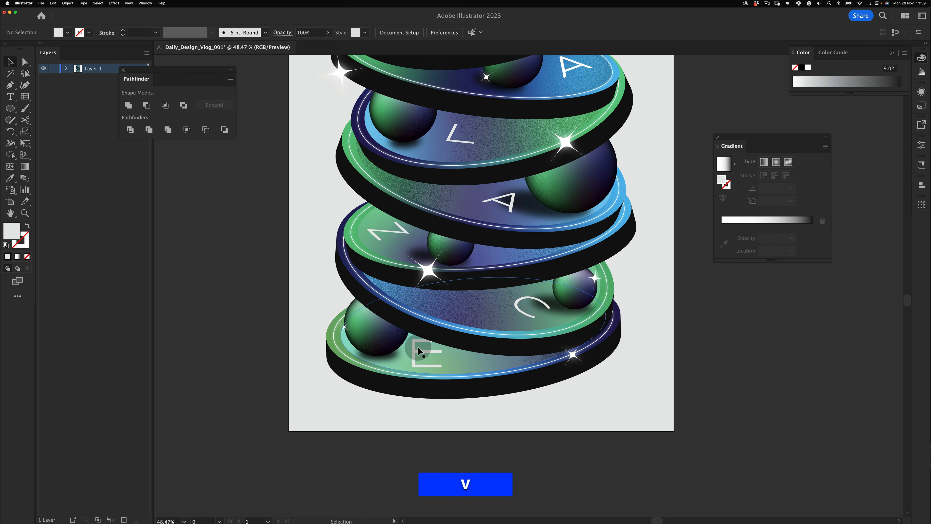
left_click(419, 351)
left_click(114, 3)
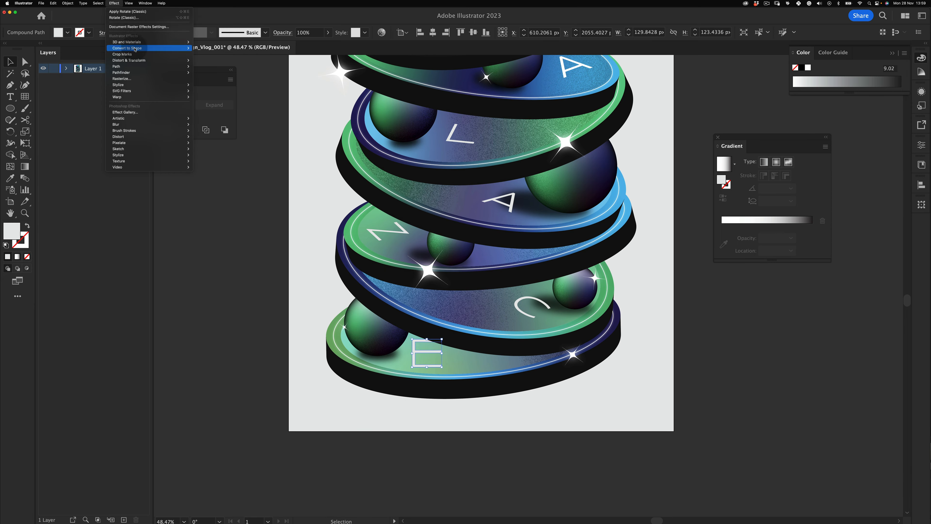
left_click(135, 17)
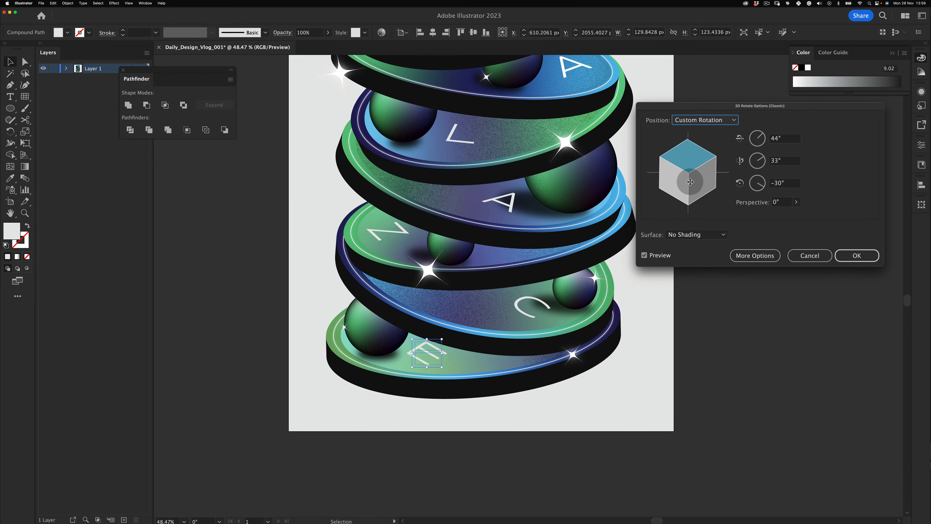
left_click_drag(686, 178, 662, 184)
left_click_drag(624, 235, 585, 245)
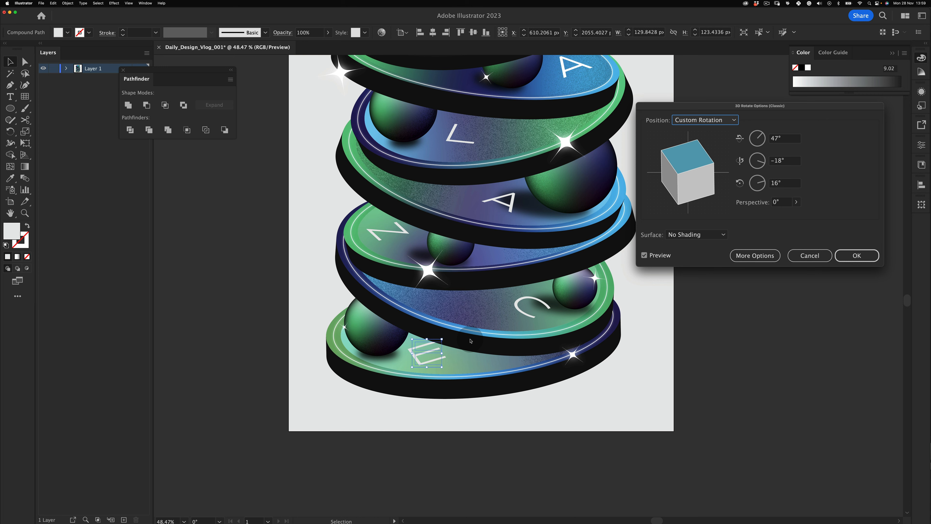
left_click(840, 256)
key("v")
left_click(717, 331)
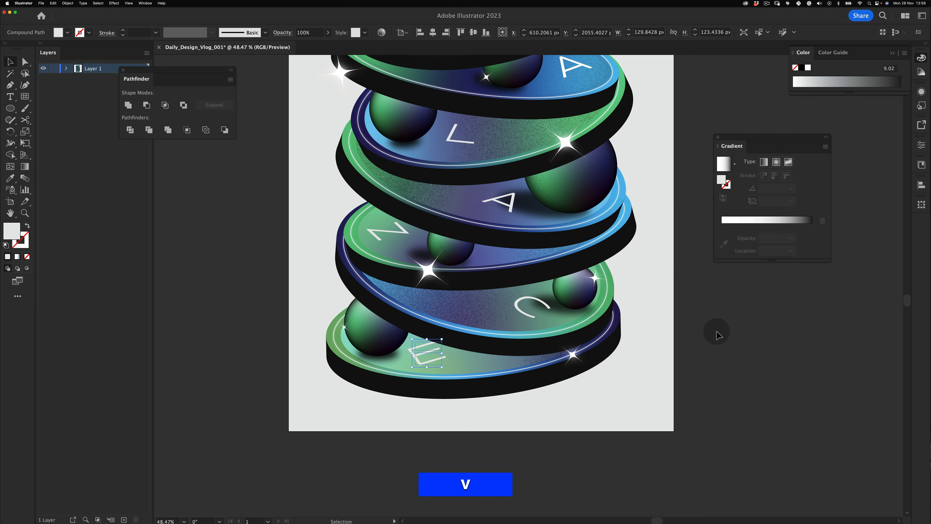
Edit the letter E's existing 3D Rotate effect to 56°, -21° and 11° so it lies flatter on its disc.
key("z")
left_click(395, 341, "alt")
left_click(410, 339)
key("v")
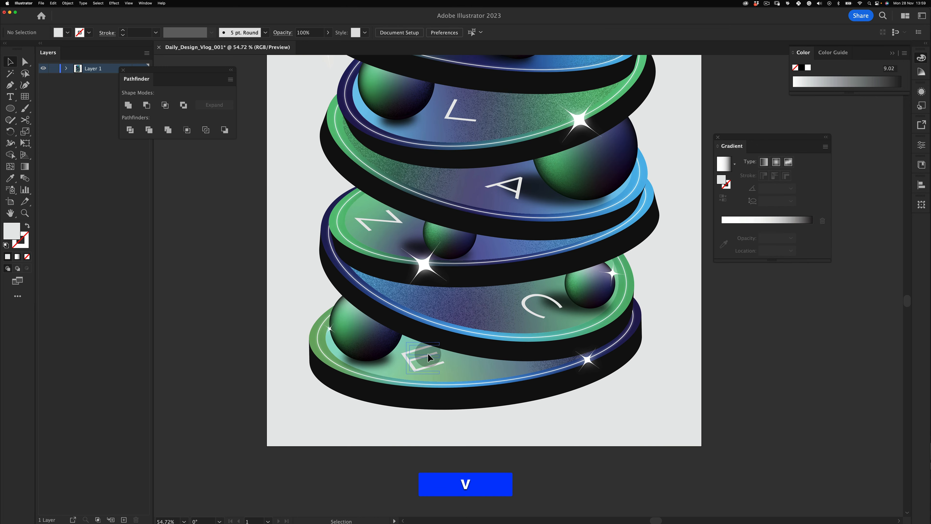
left_click(423, 358)
left_click(921, 94)
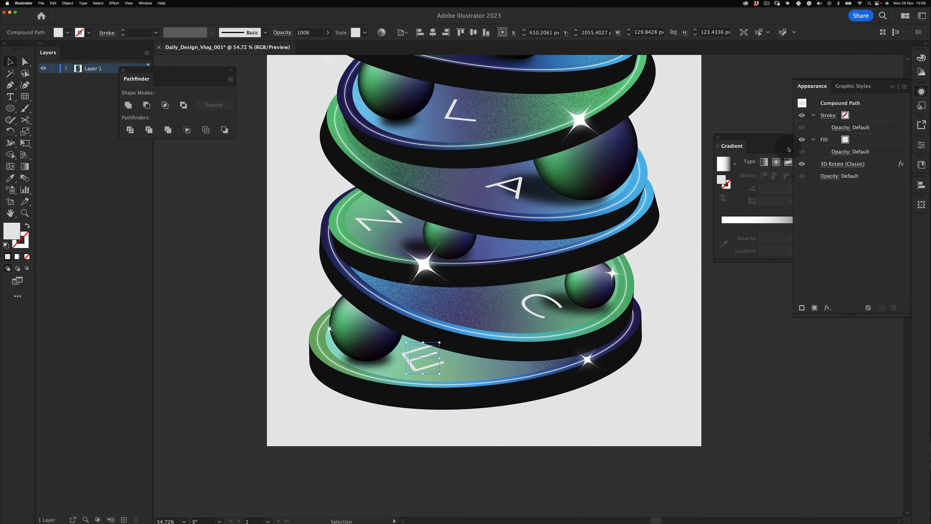
left_click(842, 164)
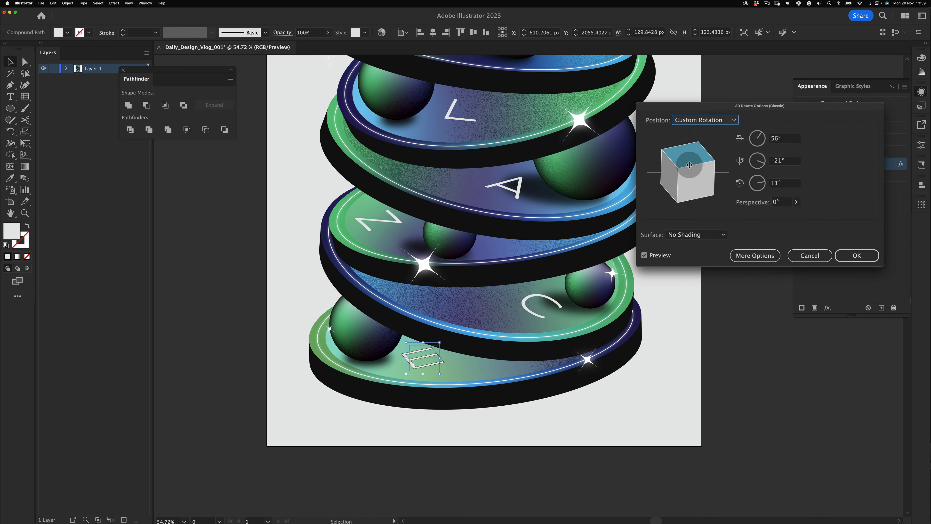
left_click(859, 255)
key("v")
left_click(741, 351)
Examine the whole poster and check how the tilted letters sit on their discs.
key("z")
left_click_drag(494, 294, 388, 317)
key("space")
left_click_drag(546, 225, 505, 240)
key("v")
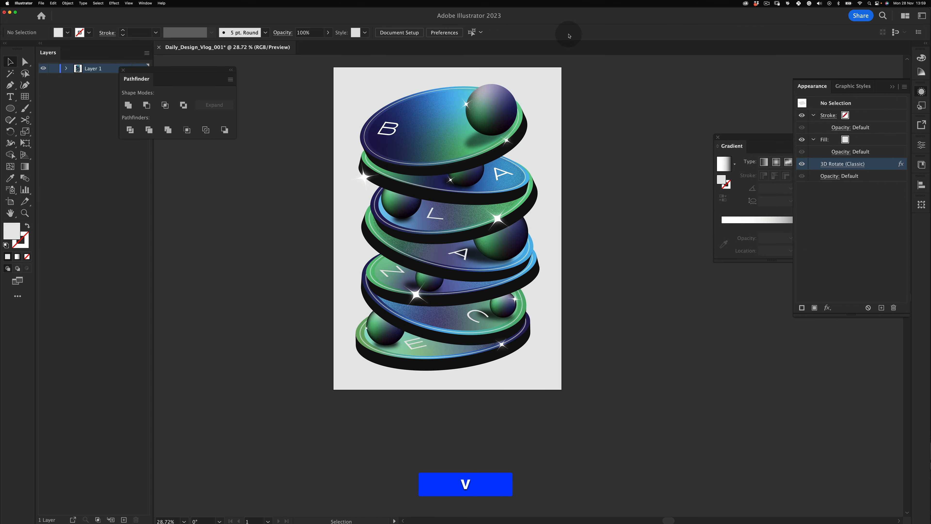
key("z")
left_click_drag(488, 304, 484, 318)
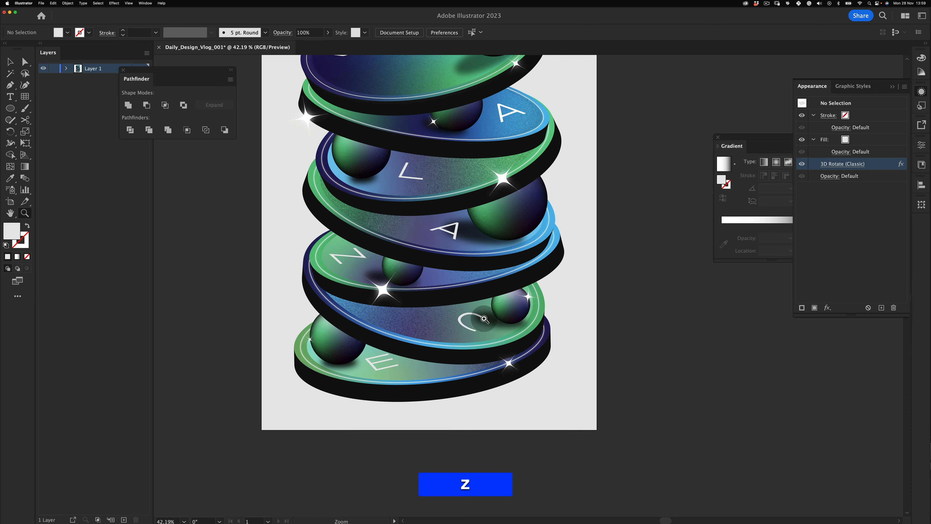
key("space")
left_click_drag(603, 76, 600, 149)
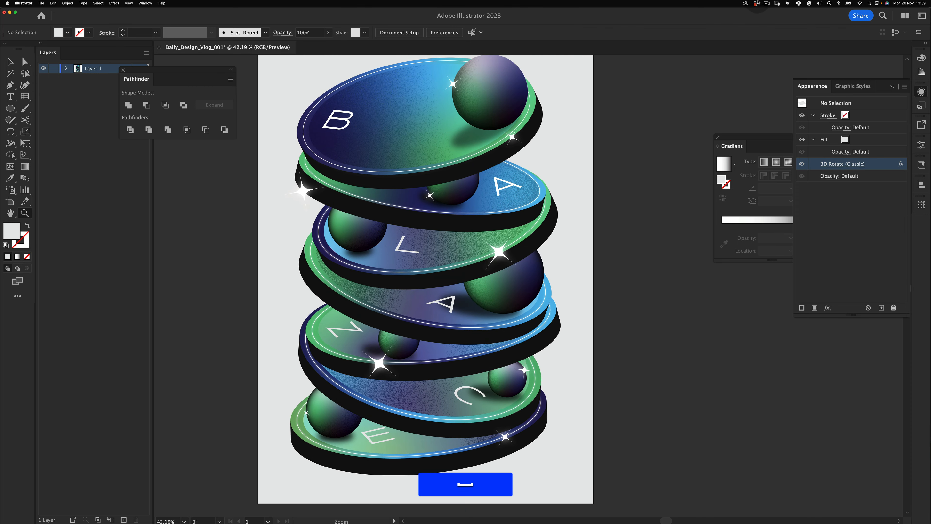
left_click(766, 4)
key("v")
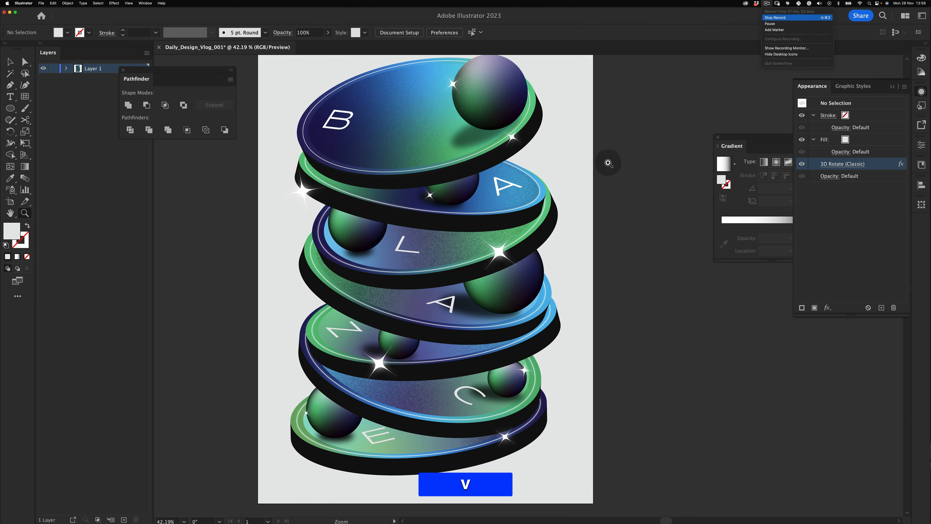
left_click(602, 171)
key("z")
left_click_drag(508, 239, 511, 196)
key("space")
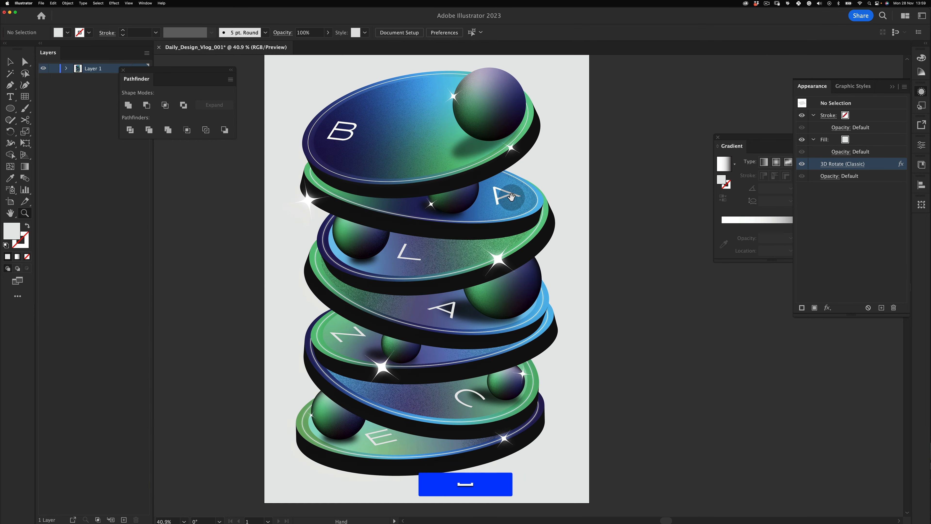
left_click_drag(487, 236, 471, 251)
key("v")
key("space")
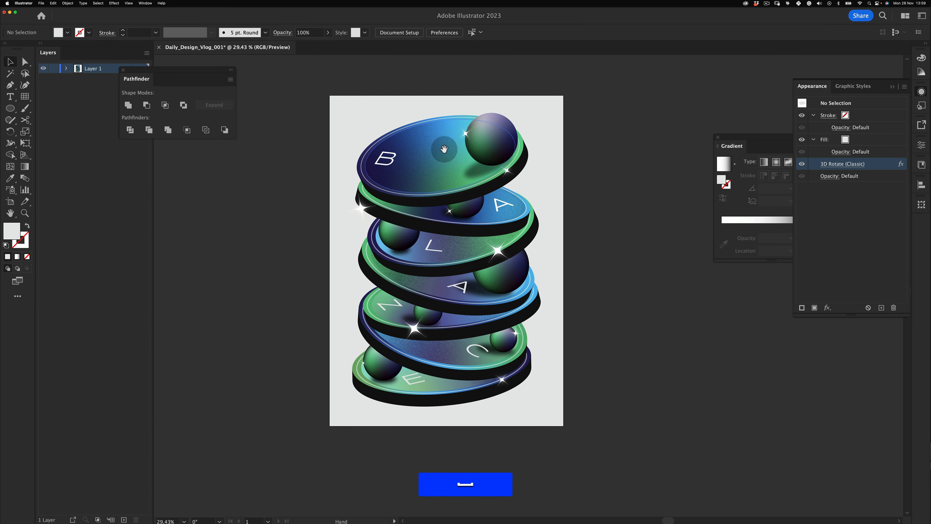
left_click_drag(490, 219, 508, 209)
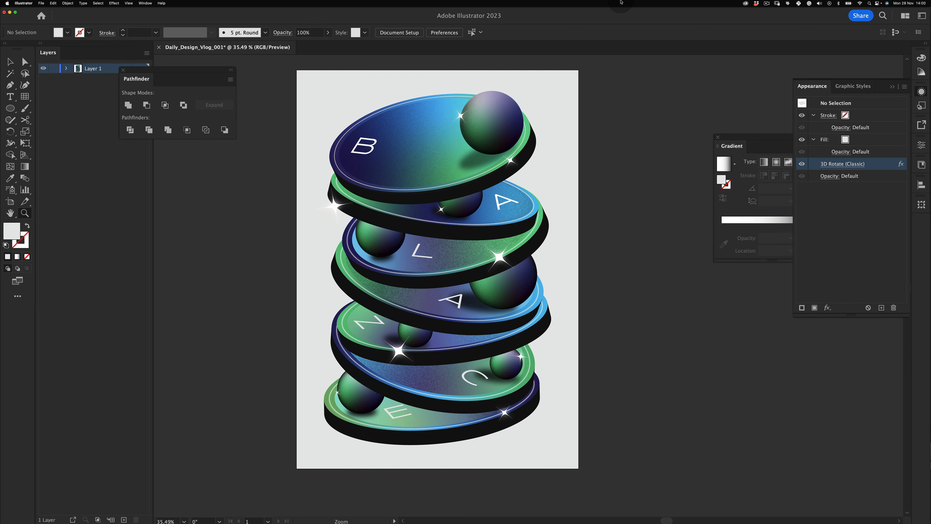
Duplicate the dark side edge of the second disc in place.
left_click(427, 285)
key("v")
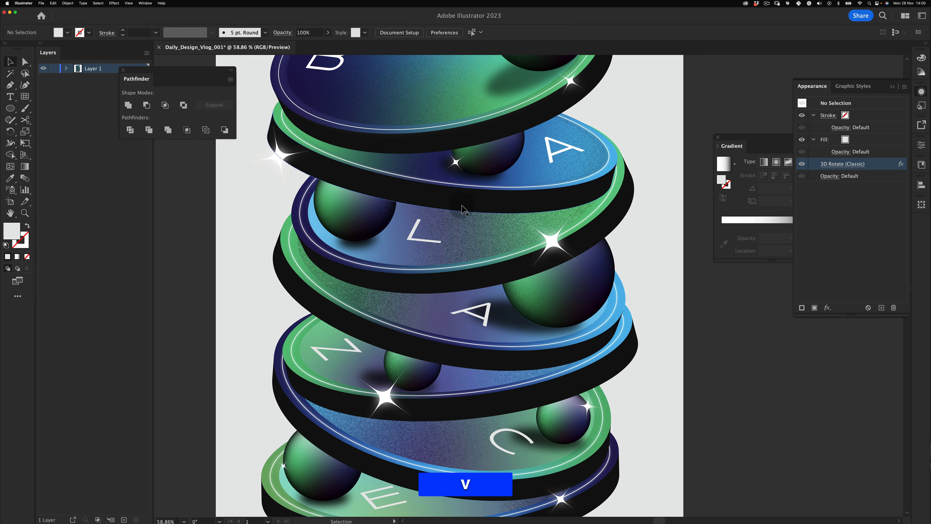
key("super+v")
key("super+f")
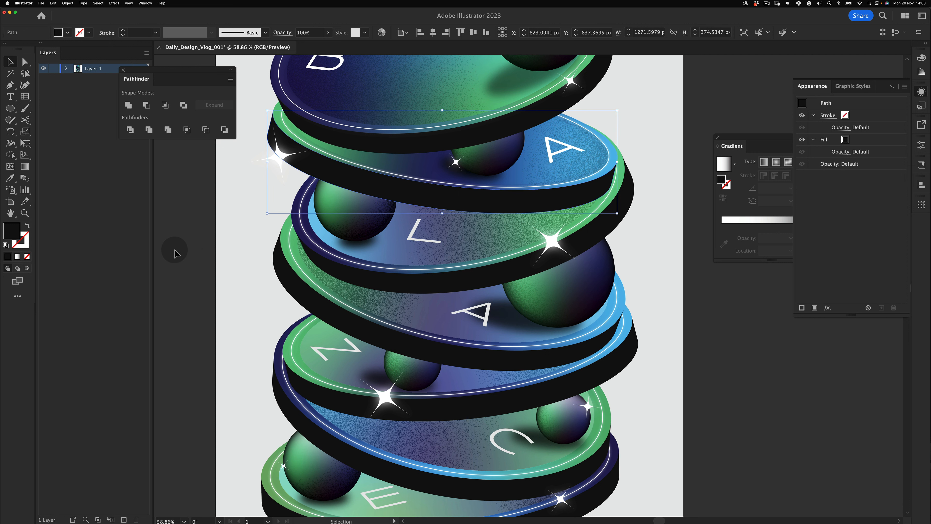
left_click(169, 245)
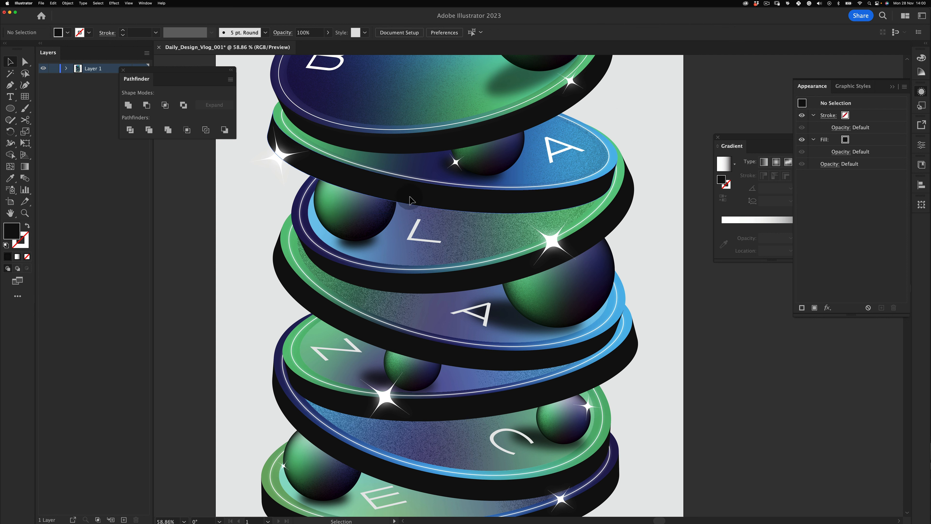
Fill the duplicated edge of the second disc with pure black.
left_click(402, 199)
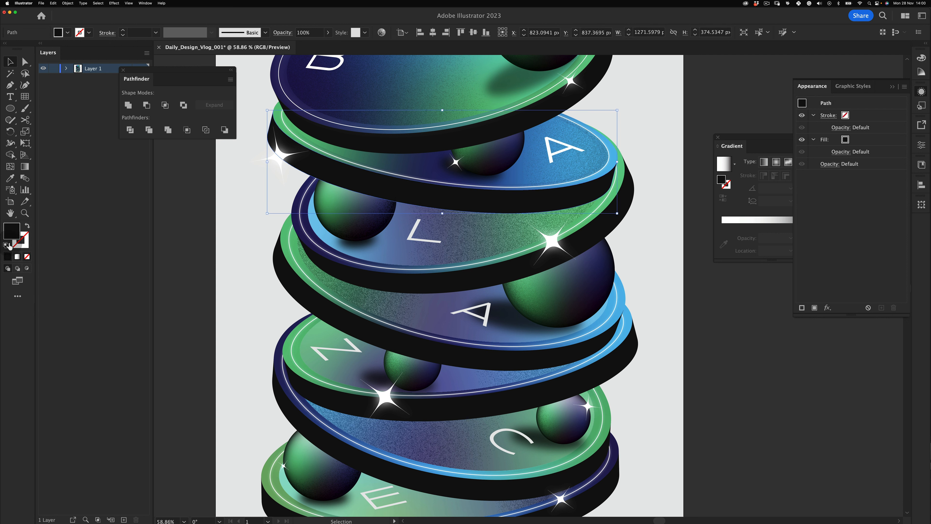
double_click(14, 234)
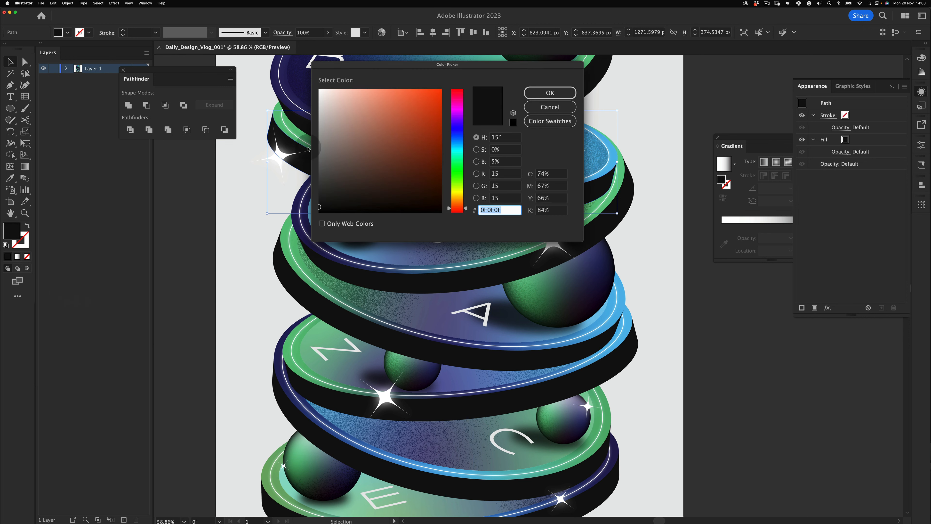
left_click(550, 93)
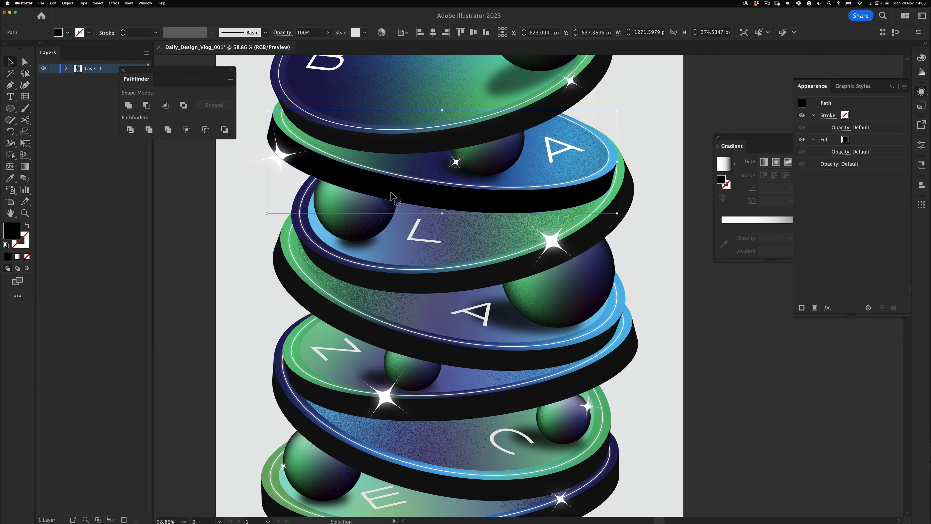
left_click(222, 318)
Try to erase diagonal reflection stripes out of the black edge copy with the Eraser tool.
key("v")
key("z")
left_click_drag(368, 186, 408, 161)
key("v")
left_click(319, 176)
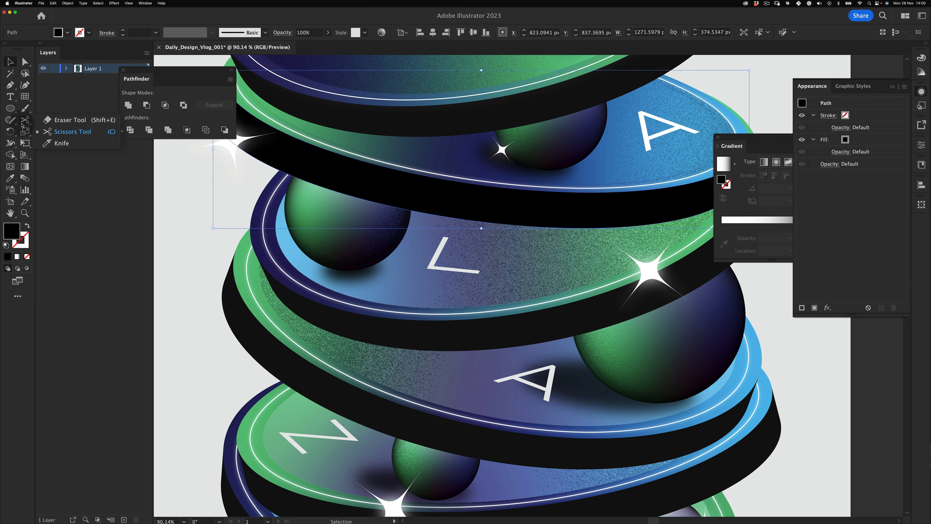
left_click(68, 121)
mouse_move(379, 170)
left_mouse_down()
mouse_move(320, 222)
mouse_move(450, 148)
mouse_move(311, 261)
left_mouse_up()
key("z")
key("v")
left_click(229, 364)
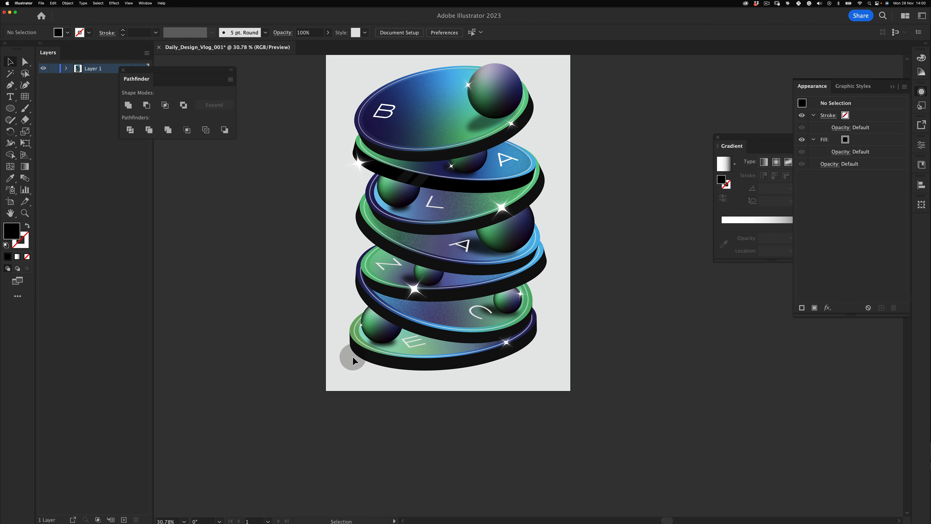
Undo the erased stripes and the pure black fill on the second disc's edge.
key("super+z")
key("super+z")
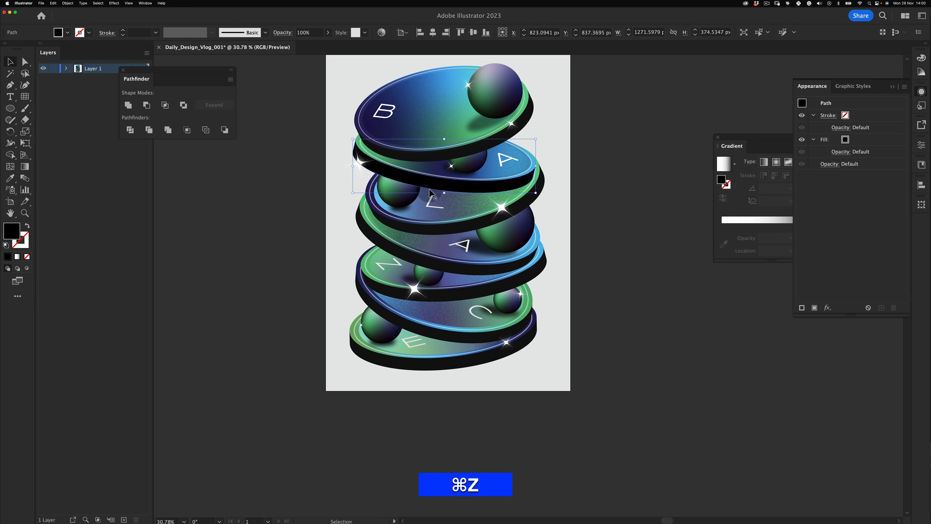
key("z")
key("v")
left_click_drag(426, 187, 448, 252)
key("super+z")
key("super+z")
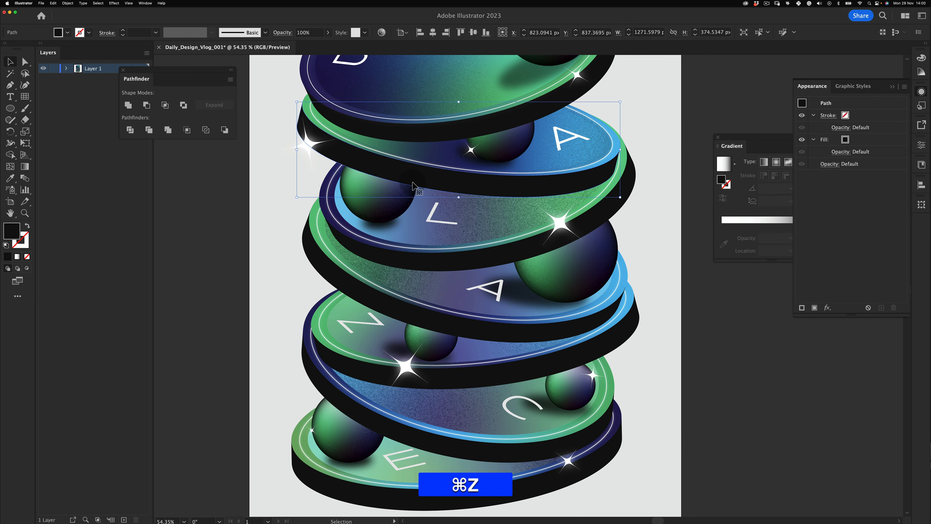
Remove the duplicated edge from the second disc, leaving only the original dark edge.
key("super+v")
left_click(234, 300)
key("v")
key("super+z")
key("super+z")
key("BackSpace")
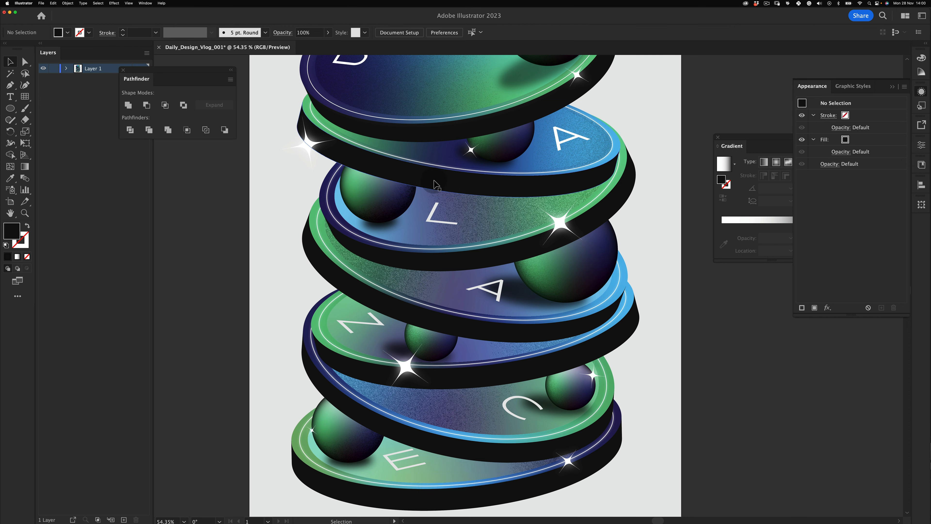
Duplicate the second disc's dark side edge in place and fill the copy with pure black.
left_click_drag(434, 179, 430, 204)
key("super+z")
key("super+f")
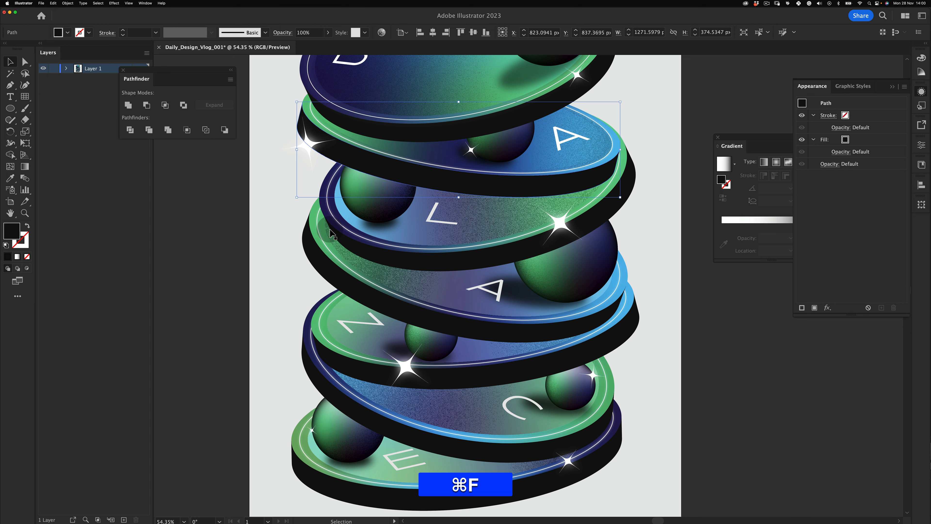
double_click(12, 228)
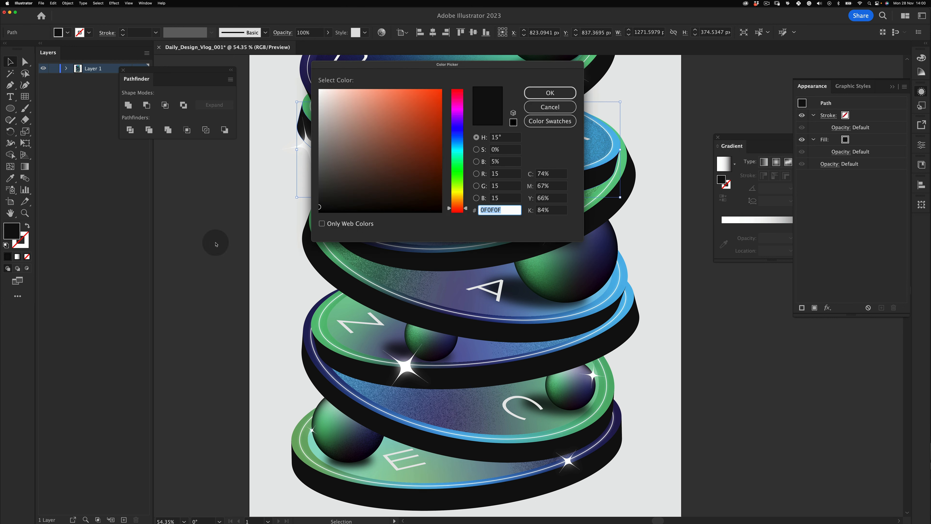
left_click(557, 90)
left_click(267, 306)
key("v")
left_click(179, 342)
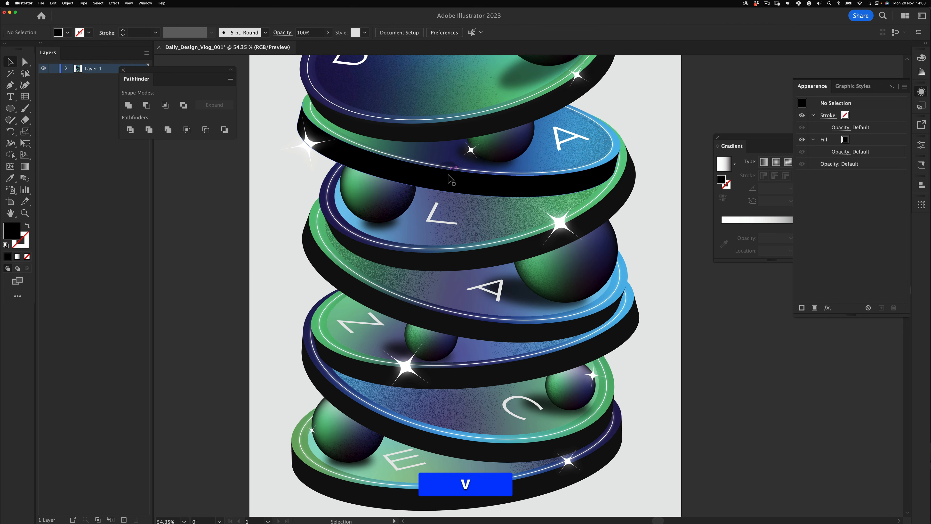
Try erasing two diagonal stripes across the second disc with nothing selected, and undo the strokes.
key("z")
left_click_drag(405, 156, 421, 154)
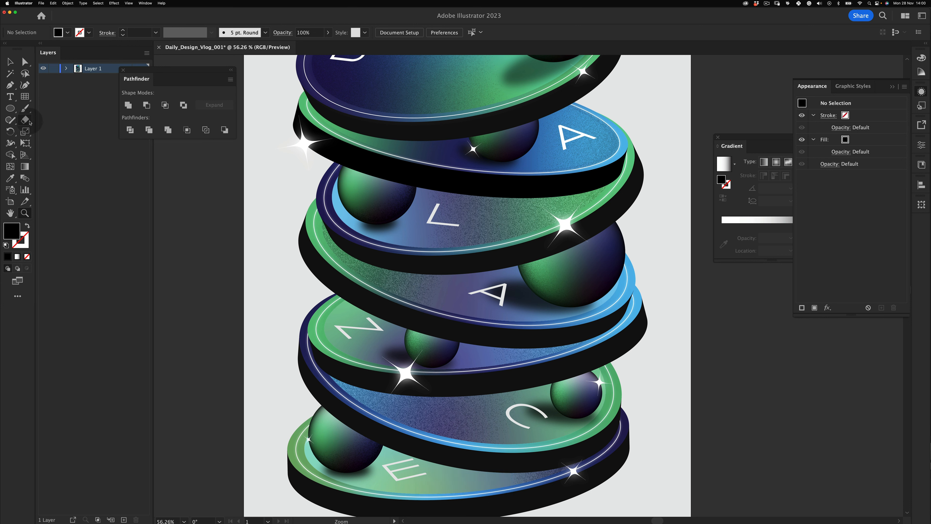
left_click(50, 119)
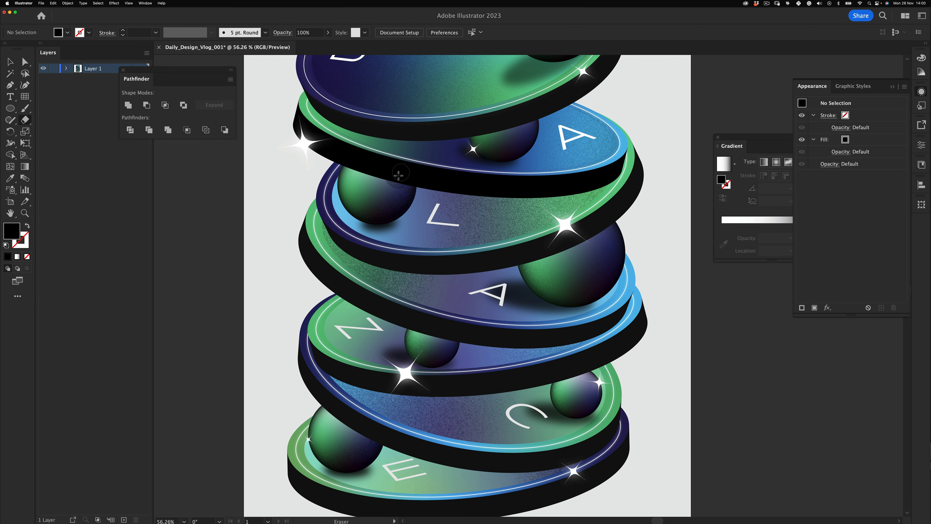
mouse_move(348, 185)
left_mouse_down()
mouse_move(433, 117)
mouse_move(416, 154)
left_mouse_up()
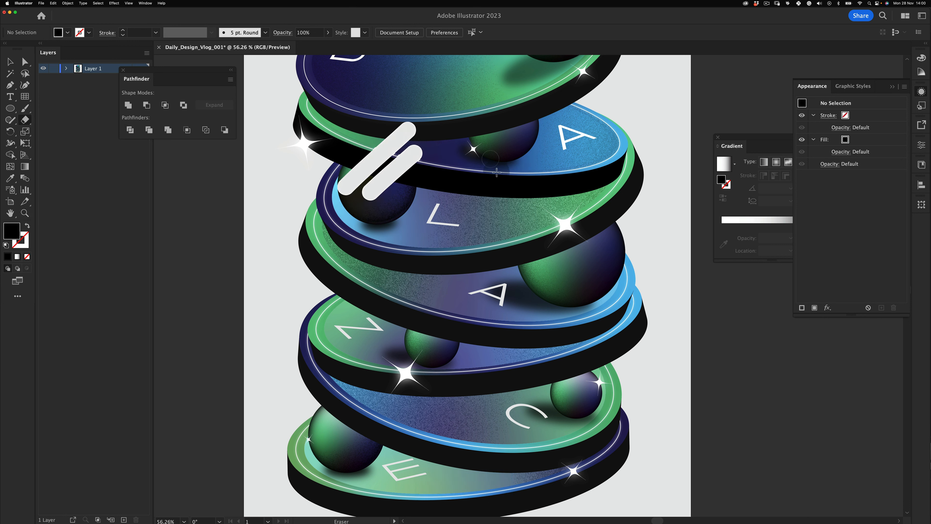
key("v")
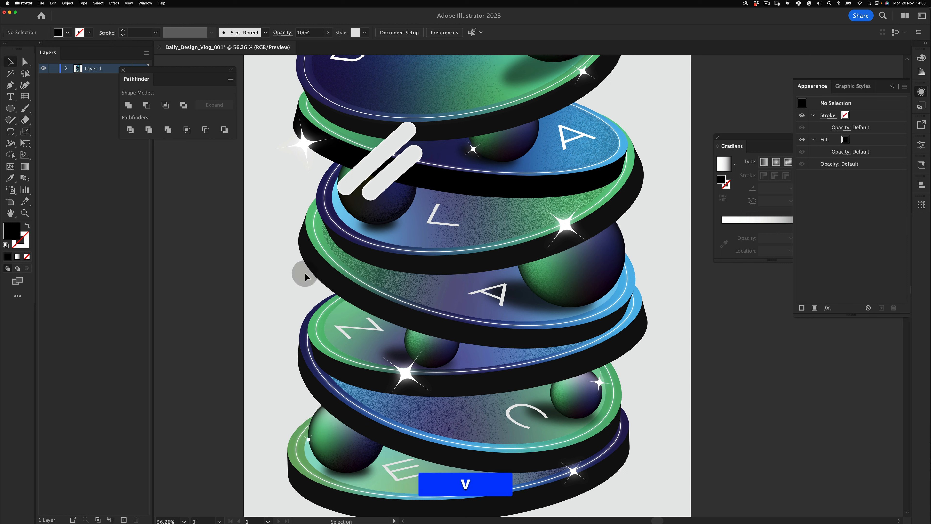
key("super+z")
key("super+z")
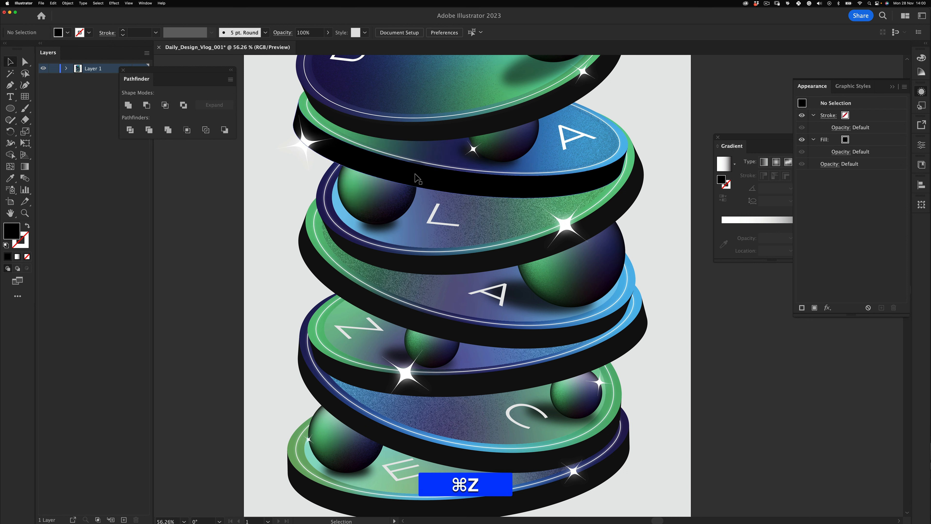
Erase four diagonal reflection stripes from only the second disc's black edge copy, two near each end.
left_click(25, 120)
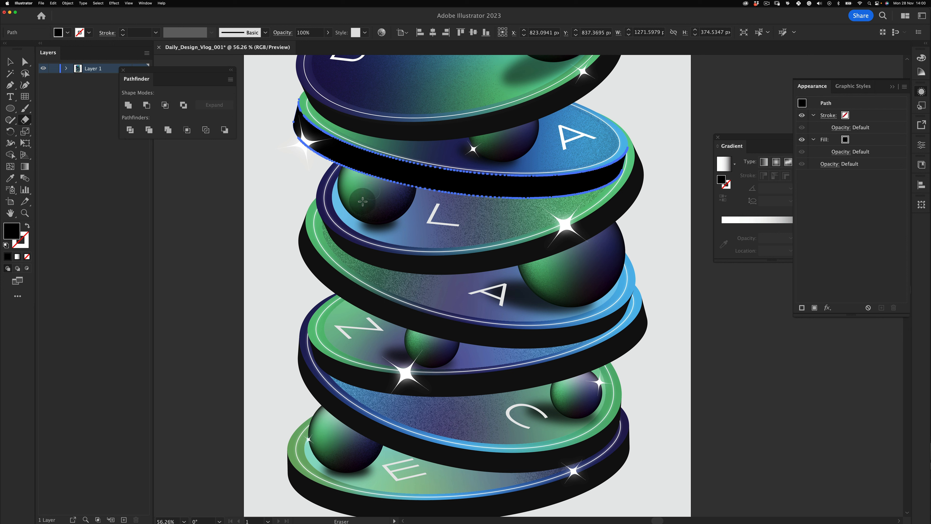
left_click_drag(358, 201, 423, 116)
left_click_drag(391, 204, 449, 123)
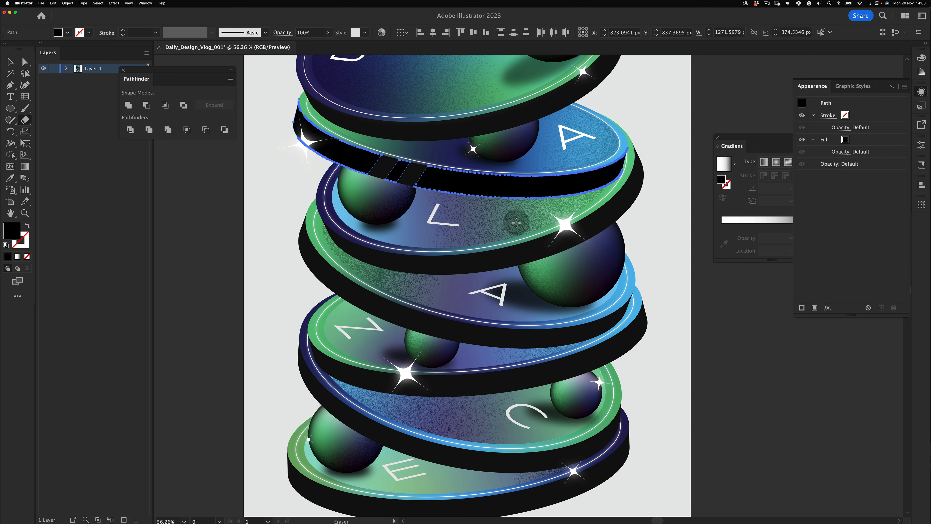
left_click_drag(517, 222, 555, 161)
left_click_drag(557, 217, 618, 121)
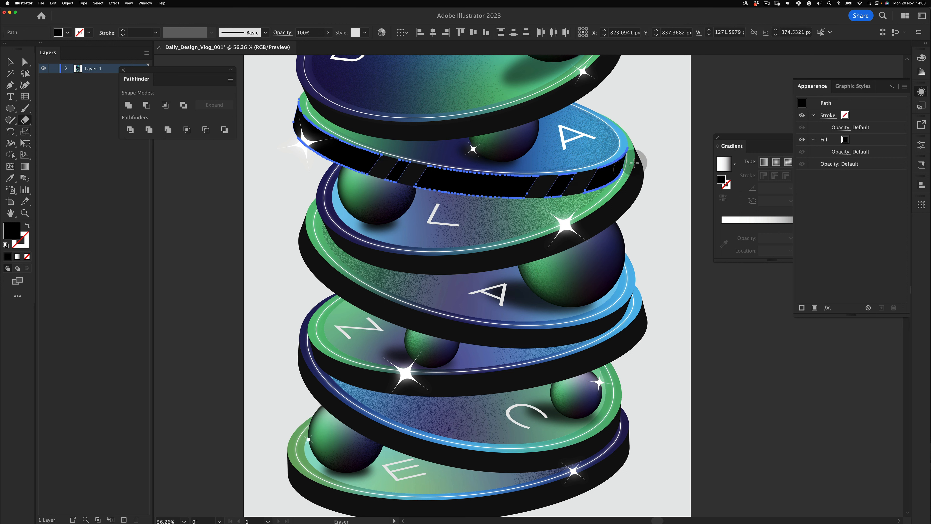
key("v")
left_click(656, 110)
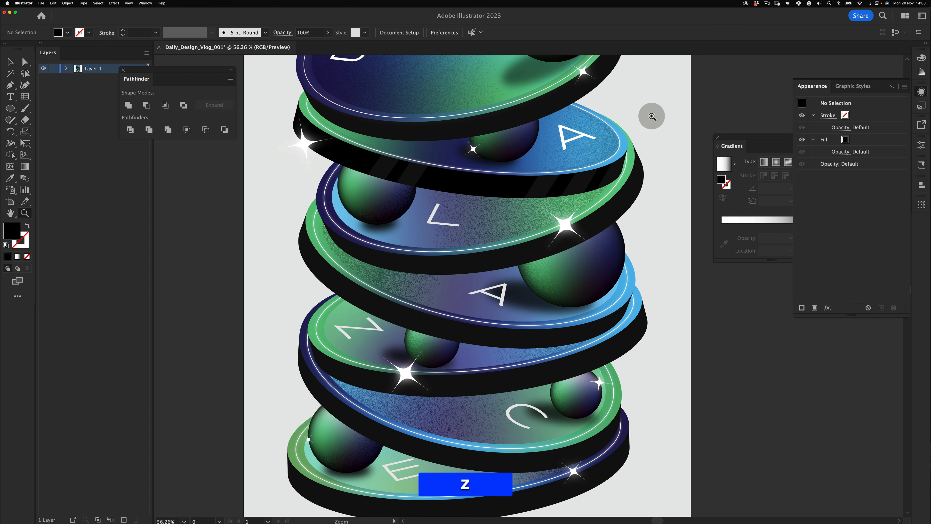
Try applying the underlying edge's dark grey to all black pieces of the second disc's edge with the Eyedropper.
left_click_drag(640, 131, 606, 149)
key("space")
left_click_drag(528, 226, 433, 286)
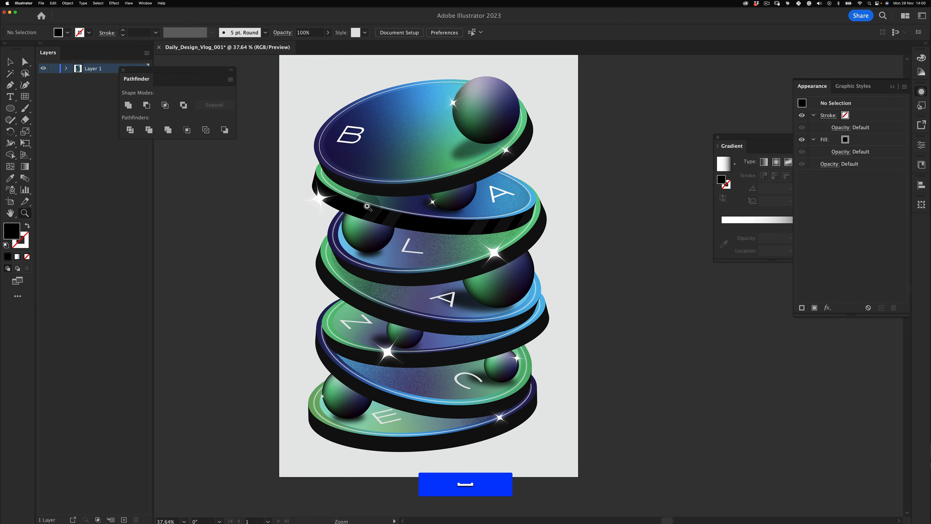
key("z")
left_click_drag(389, 221, 427, 226)
key("z")
key("v")
left_click(345, 206)
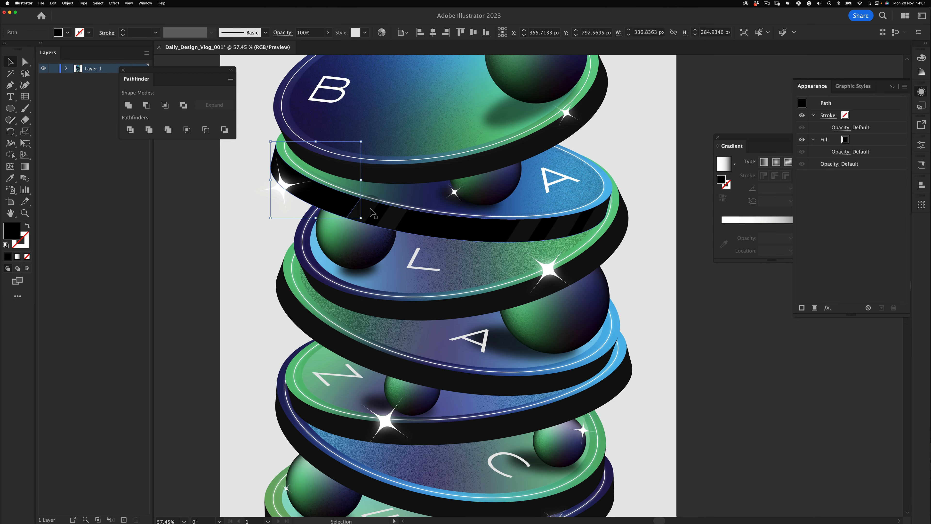
left_click(542, 234, "shift")
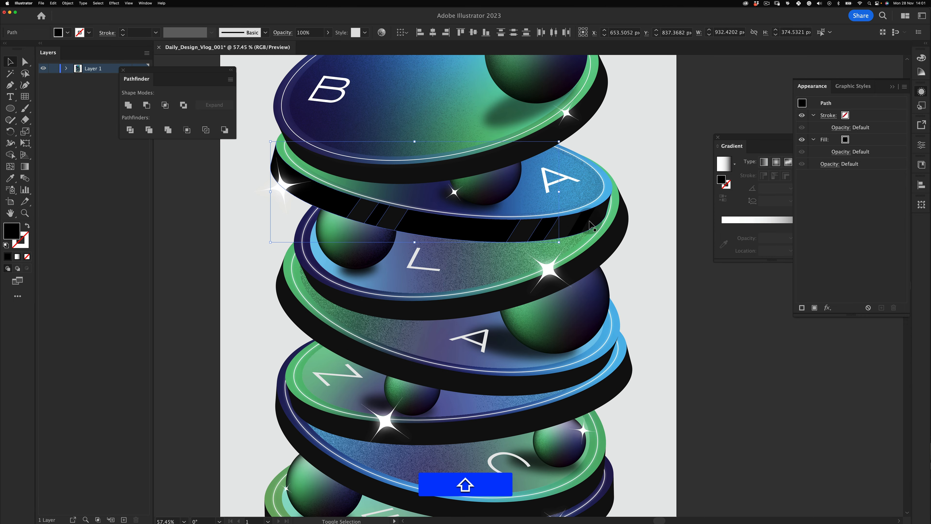
key("shift+i")
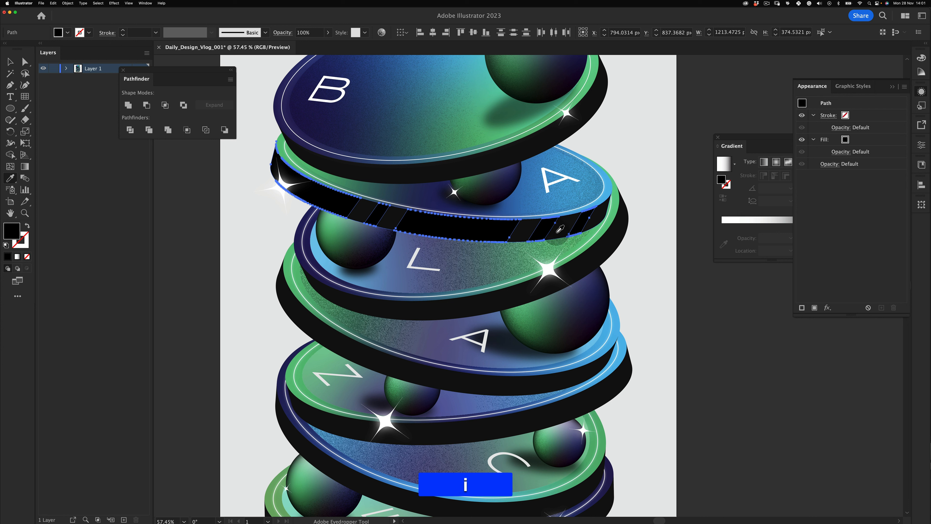
left_click(559, 229)
key("v")
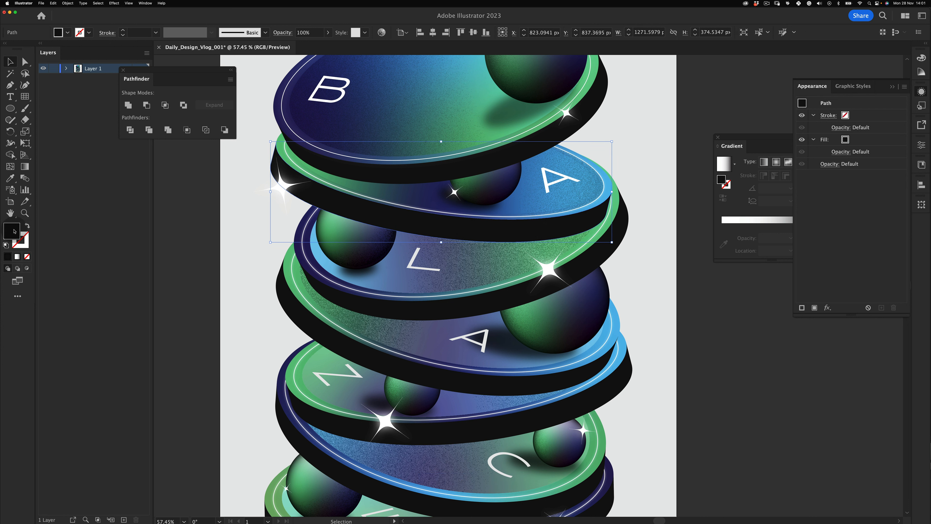
Set the fill of the second disc's underlying edge to 000000 to try inverted stripes.
double_click(15, 231)
left_click_drag(319, 211, 310, 213)
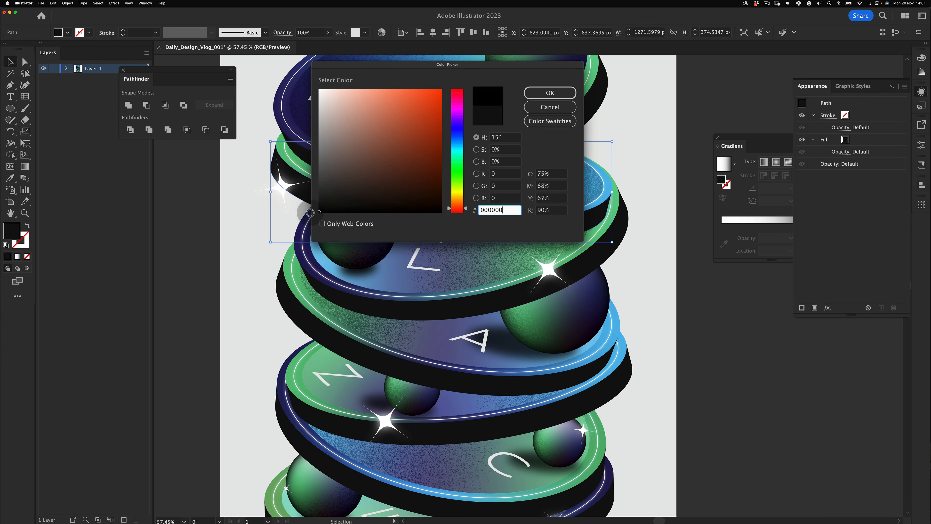
left_click(536, 100)
key("v")
left_click(240, 304)
key("z")
left_click(401, 292, "alt")
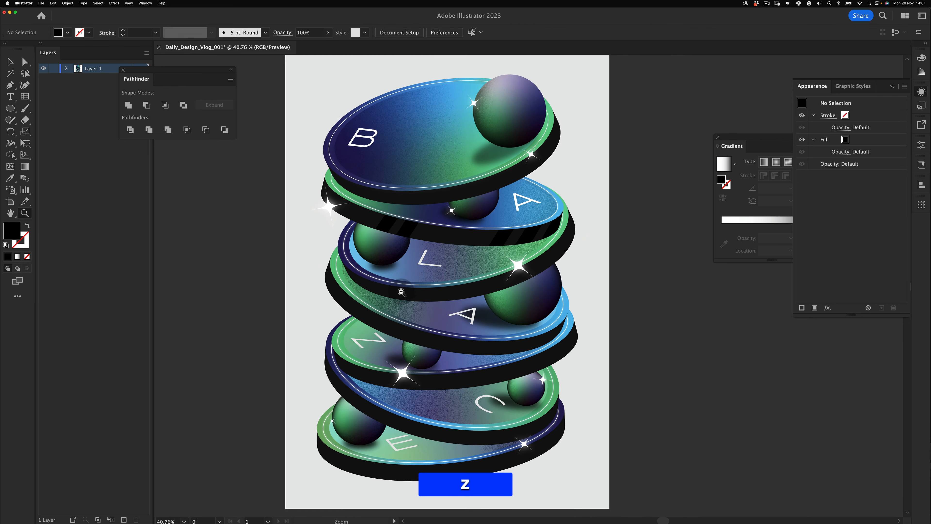
Undo the inverted stripe colours on the second disc's edge.
key("super+z")
key("super+z")
key("v")
left_click(259, 372)
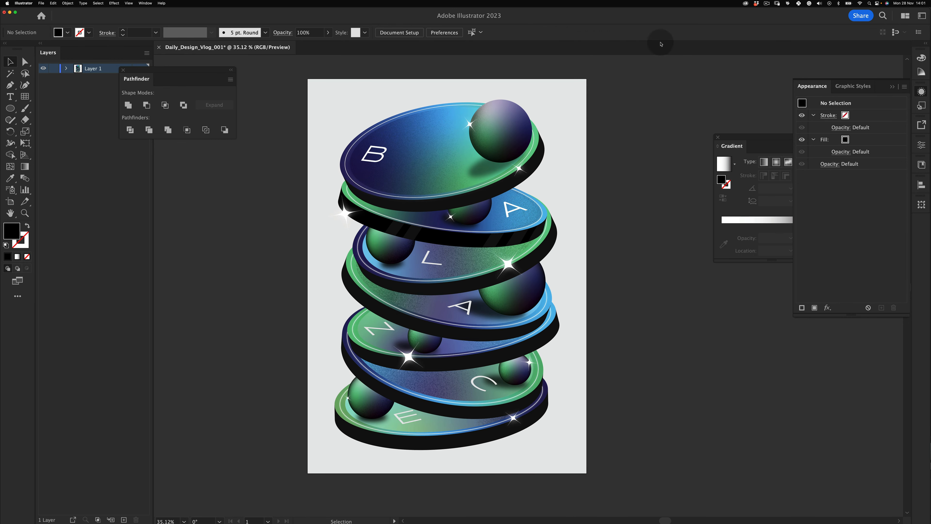
Duplicate the top disc's dark edge in place and match the copy to the second disc edge's black with the Eyedropper.
key("z")
left_click_drag(461, 200, 475, 198)
key("v")
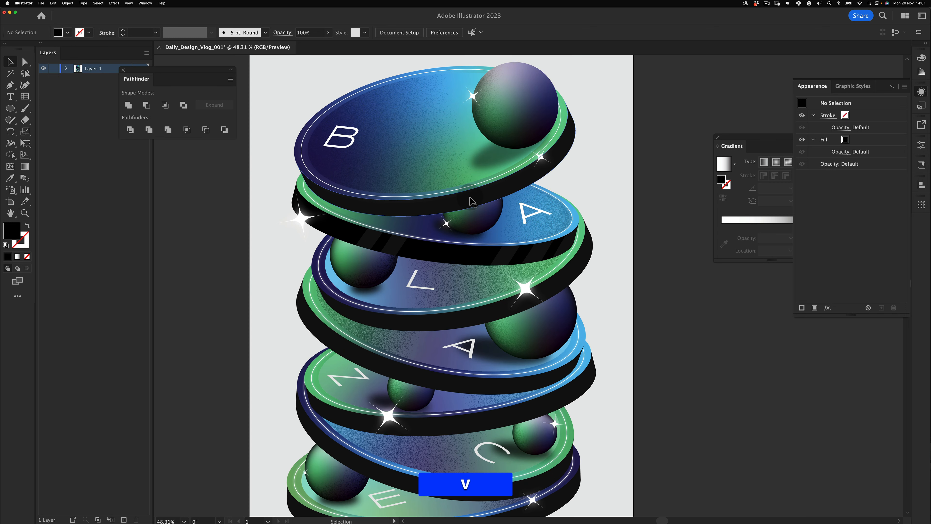
left_click(475, 198)
key("super+c")
key("super+f")
key("i")
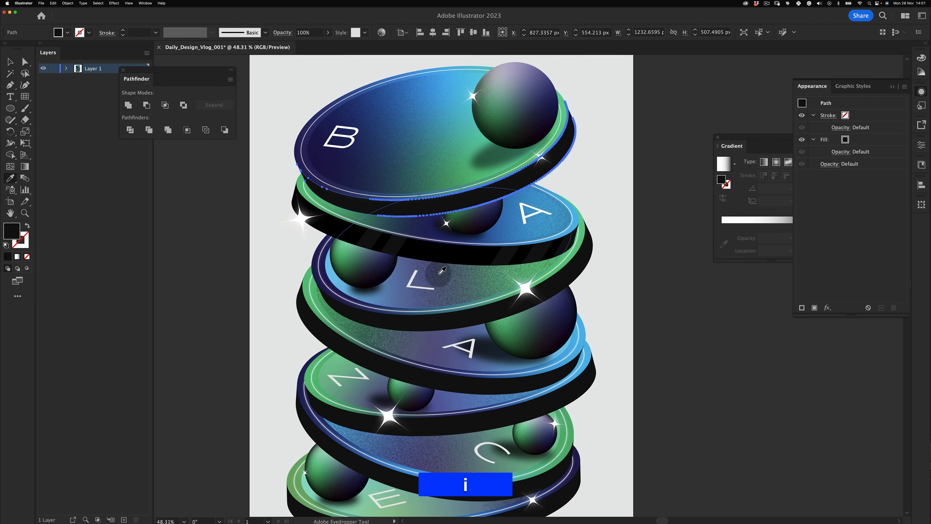
key("v")
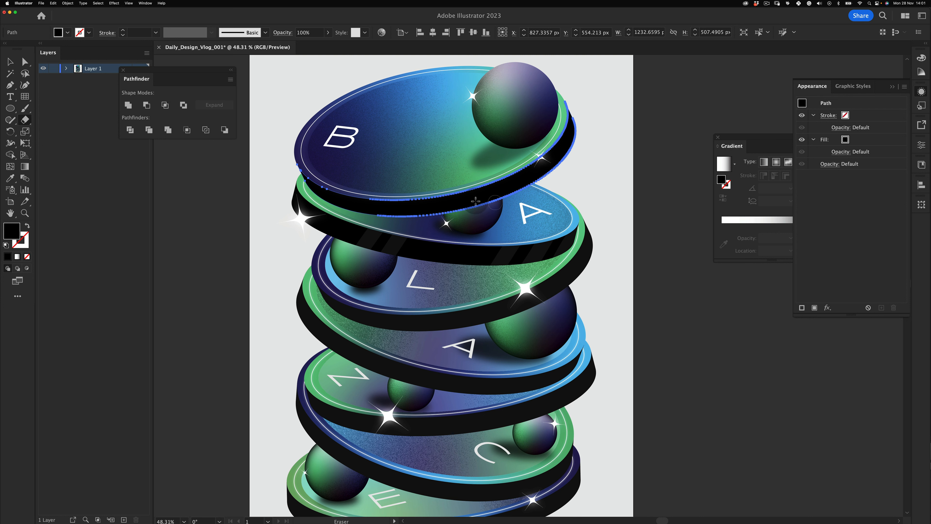
Erase pairs of diagonal reflection stripes from the top disc's black edge copy, right of its centre and near its right end.
mouse_move(469, 203)
left_mouse_down()
mouse_move(502, 197)
mouse_move(471, 183)
mouse_move(499, 205)
mouse_move(573, 215)
left_mouse_up()
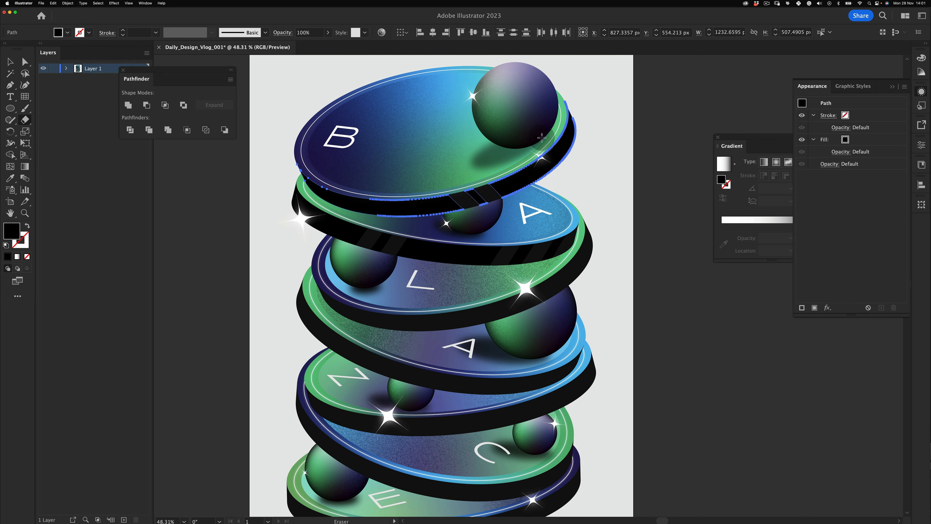
left_click_drag(541, 138, 591, 177)
left_click_drag(555, 124, 591, 156)
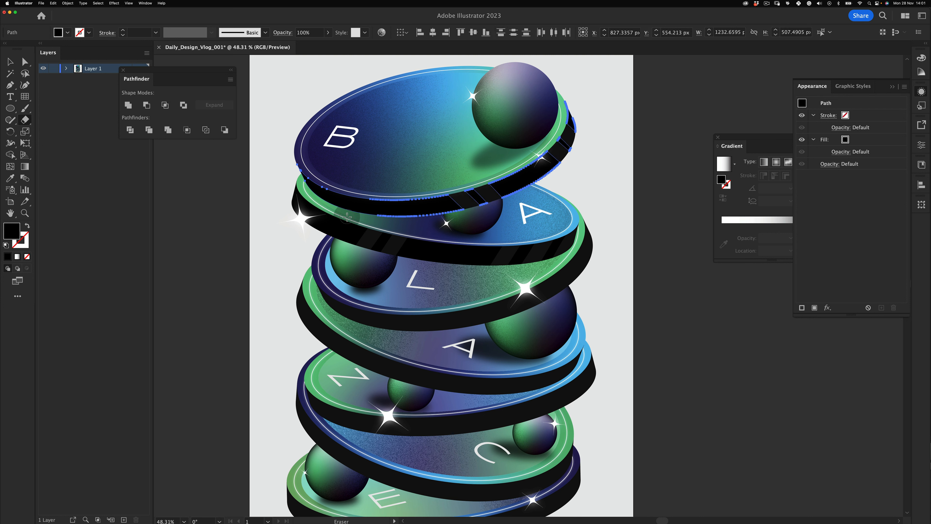
key("super+z")
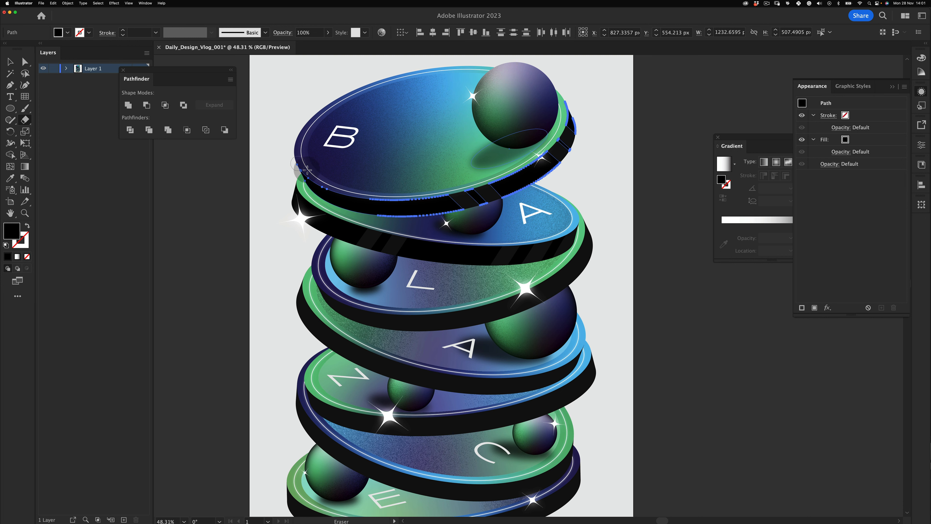
key("v")
left_click(201, 436)
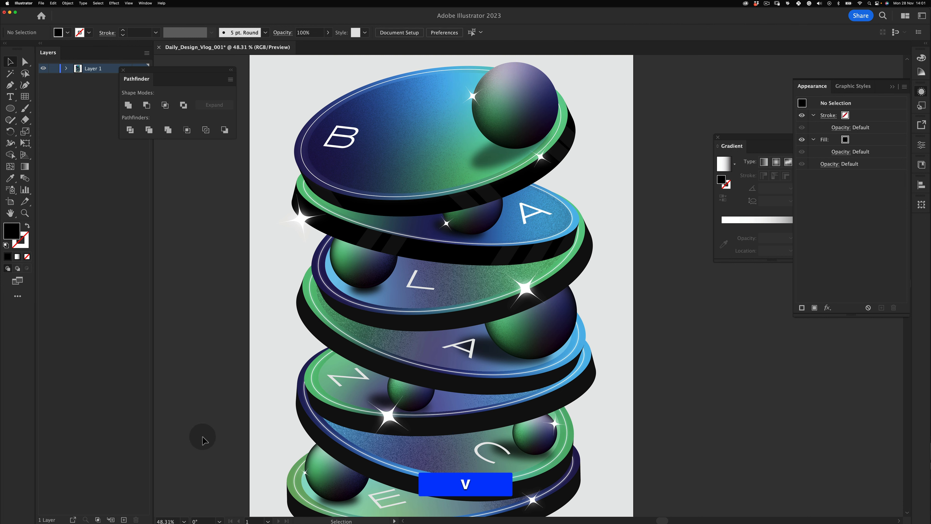
Try duplicating the third disc's clipped dark edge in place and erasing reflection stripes from the copy.
key("z")
left_click_drag(421, 214, 400, 253)
key("space")
left_click_drag(399, 258, 436, 218)
key("v")
key("super+v")
key("super+f")
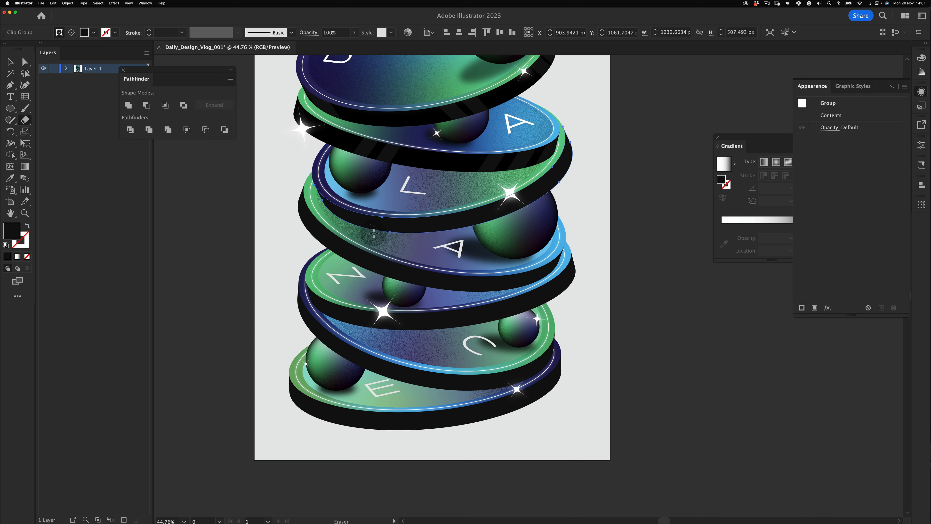
key("v")
left_click(214, 301)
key("super+z")
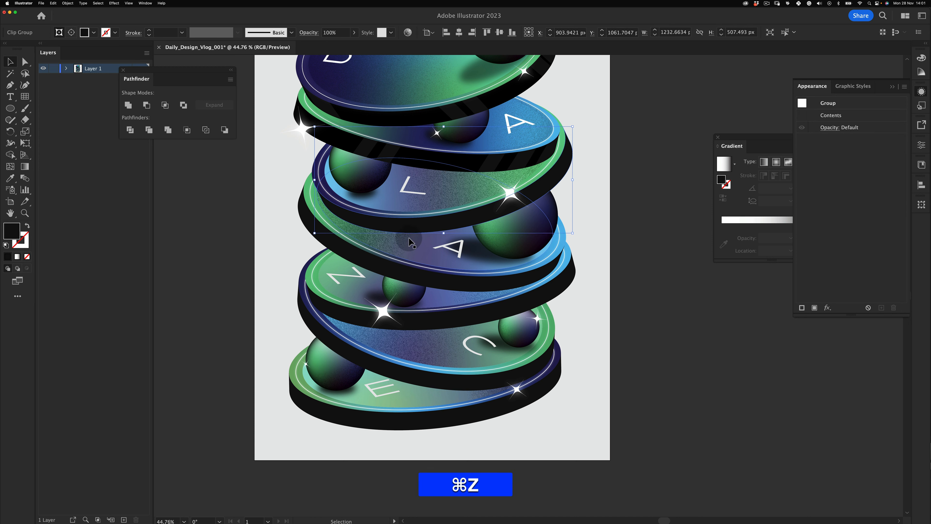
Try applying black to the third disc's edge with the Eyedropper and erasing a diagonal stripe across it.
key("i")
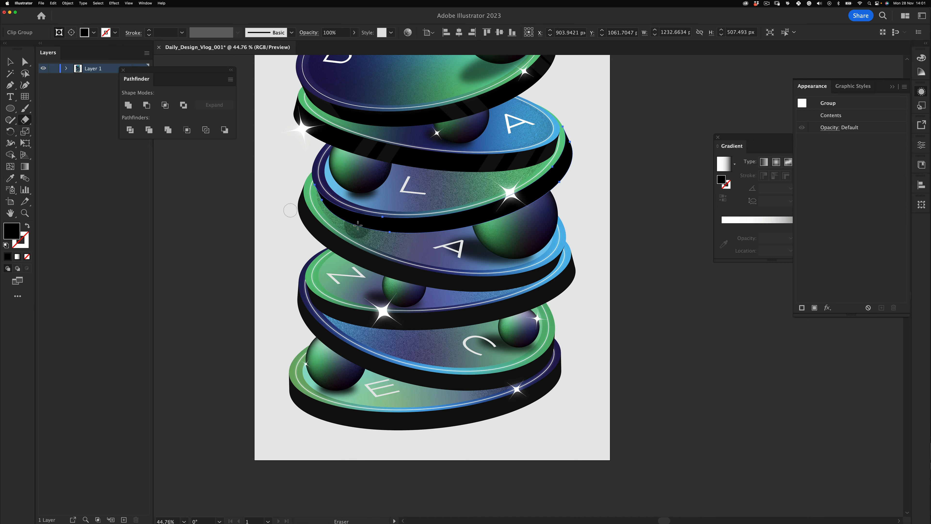
left_click_drag(375, 203, 410, 239)
key("v")
left_click(270, 307)
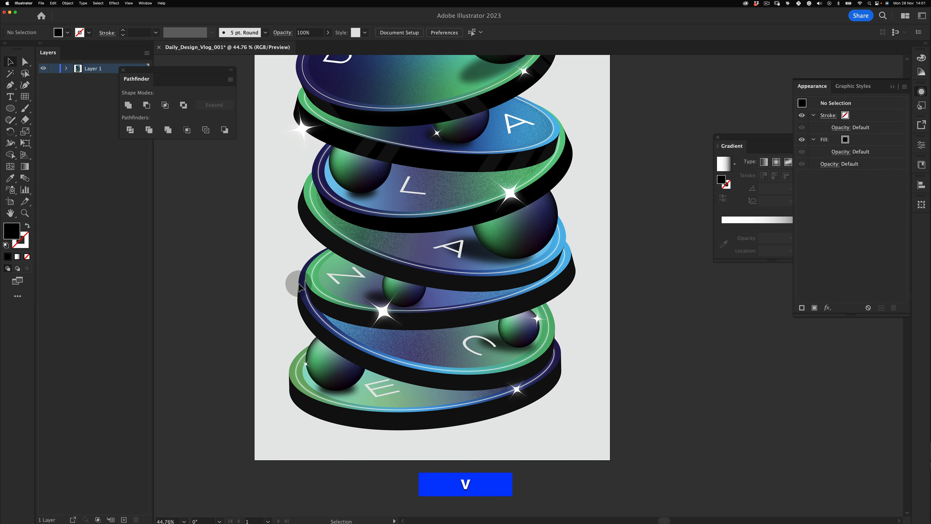
key("super+z")
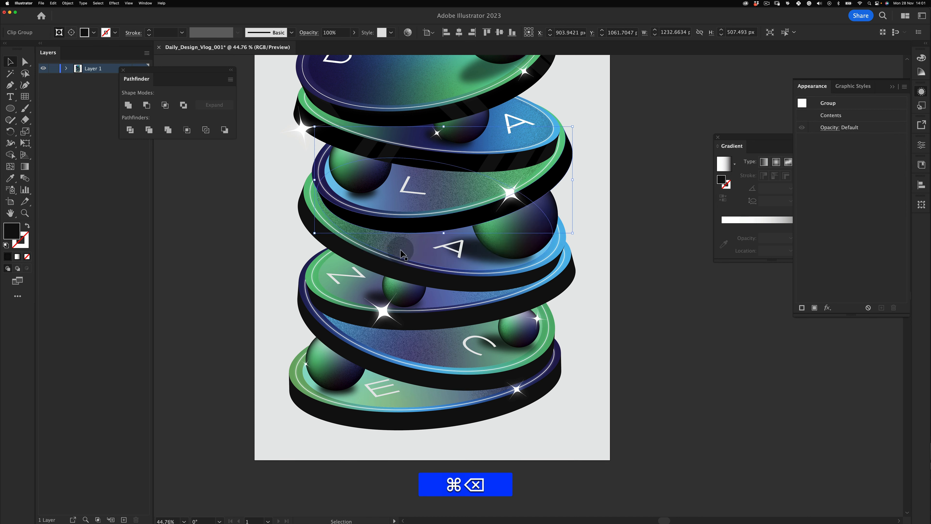
key("BackSpace")
left_click_drag(408, 225, 412, 236)
key("super+z")
Try copying the third disc's clipped edge in place with direct selection, and undo the changes.
key("a")
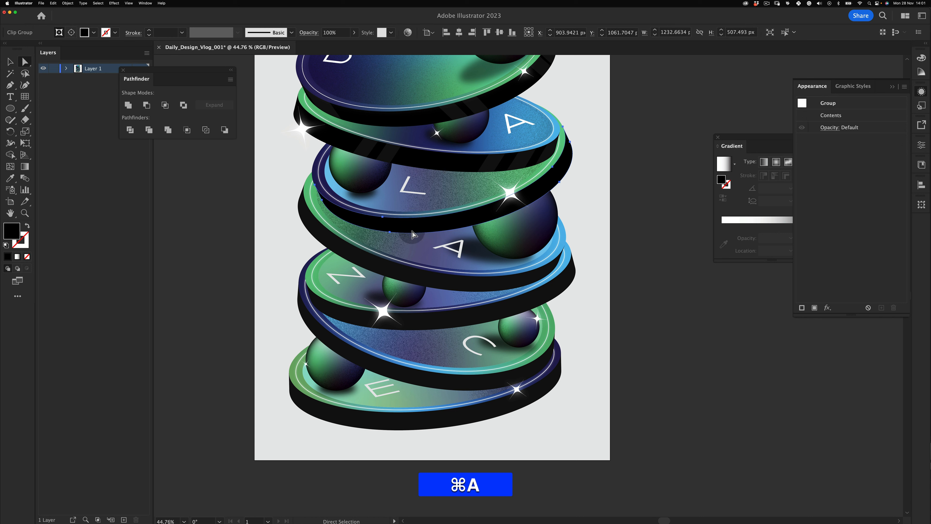
key("super+c")
key("super+f")
left_click(403, 190)
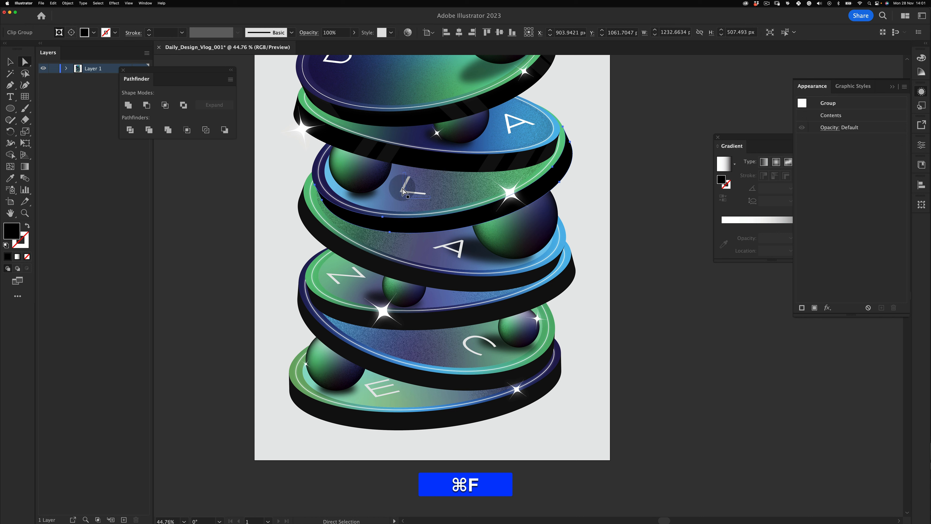
left_click(407, 211, "super")
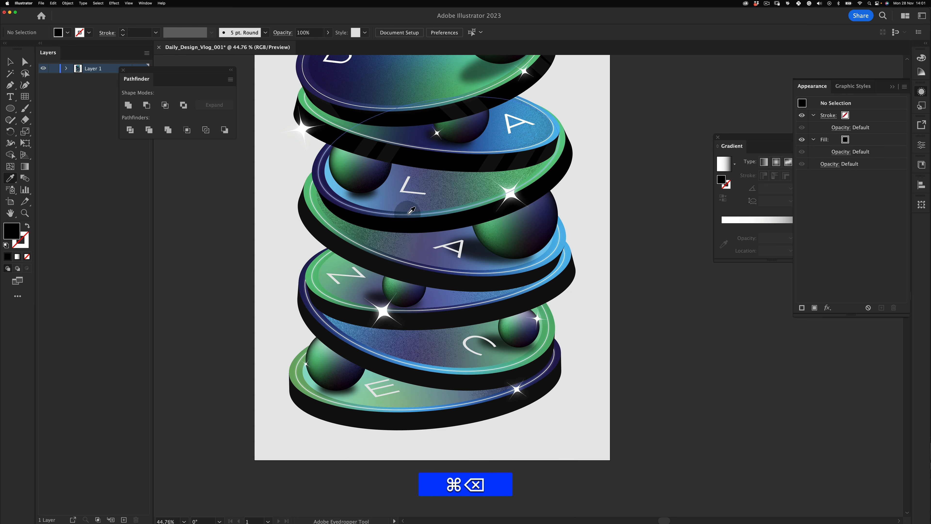
key("v")
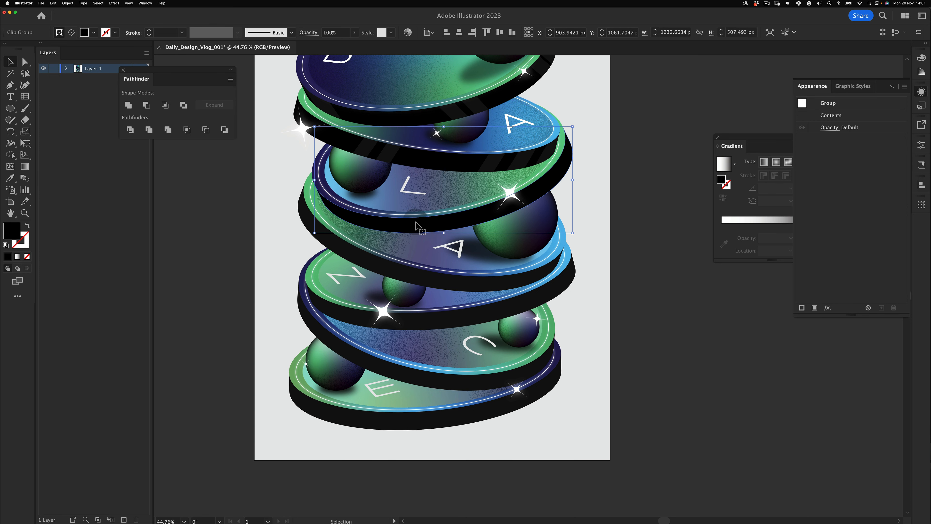
left_click(422, 249)
key("super+z")
key("super+z")
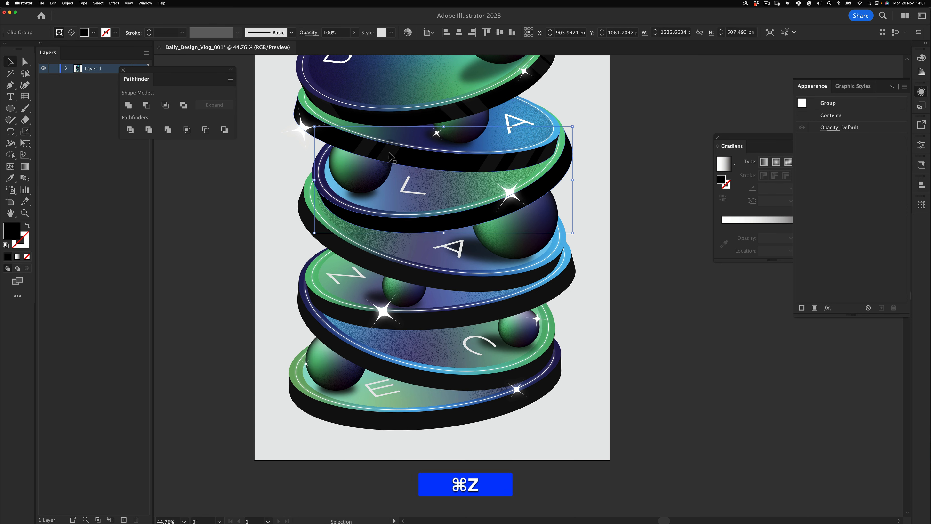
Undo the shifts of the third disc's face and apply the fourth disc edge's dark grey to its edge.
left_click(406, 226)
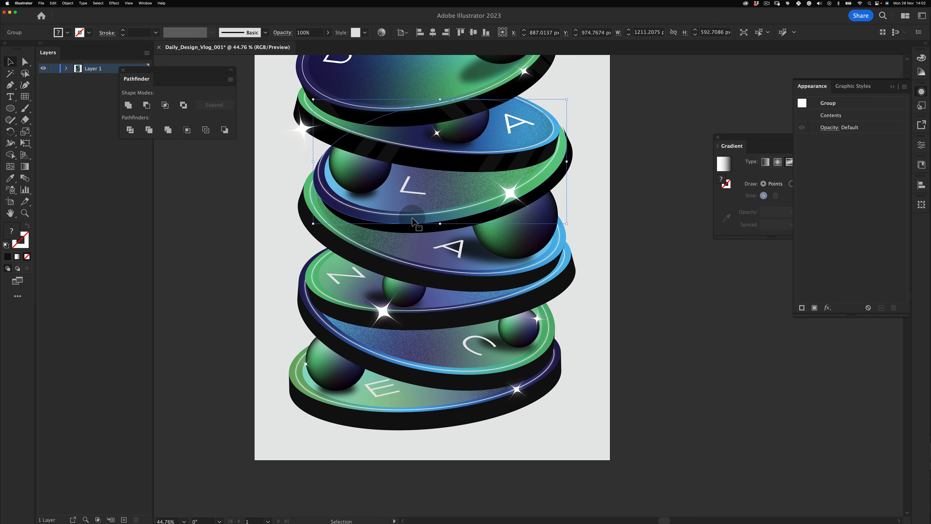
key("super+z")
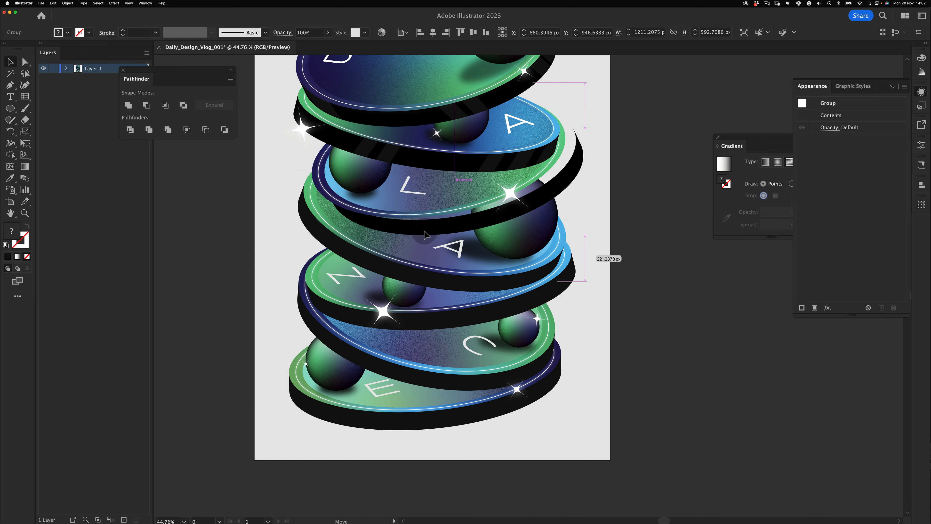
key("super+z")
key("super+e")
key("e")
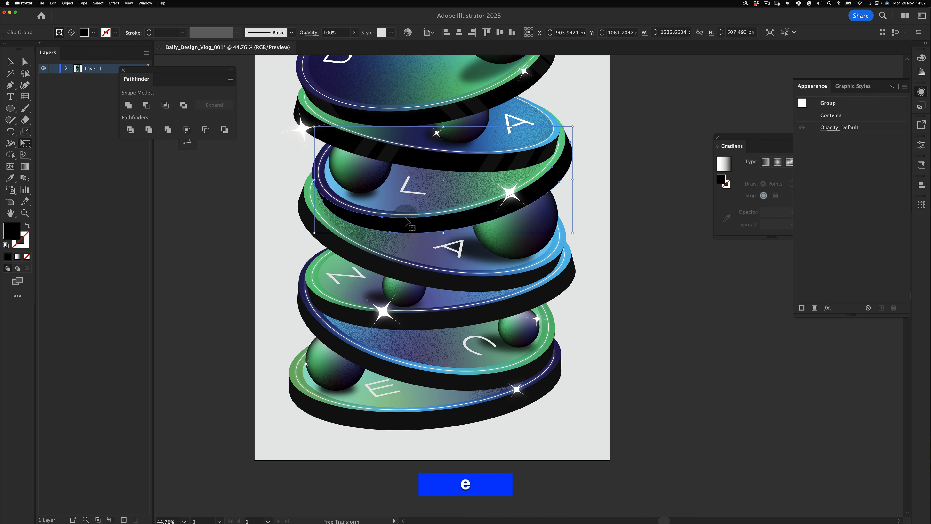
key("i")
left_click(311, 228)
key("v")
left_click(267, 279)
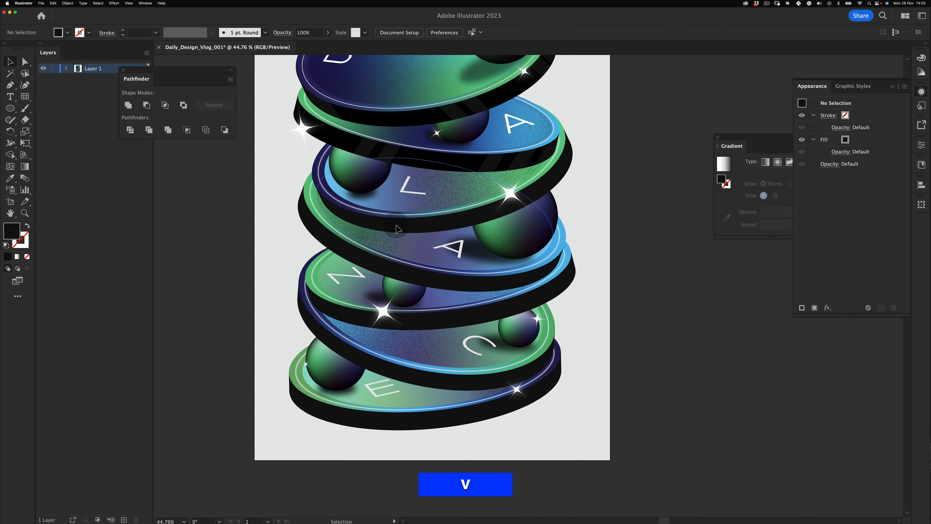
Try sampling the second disc edge's black for the third disc's edge and erasing a diagonal stripe from it.
left_click(392, 230)
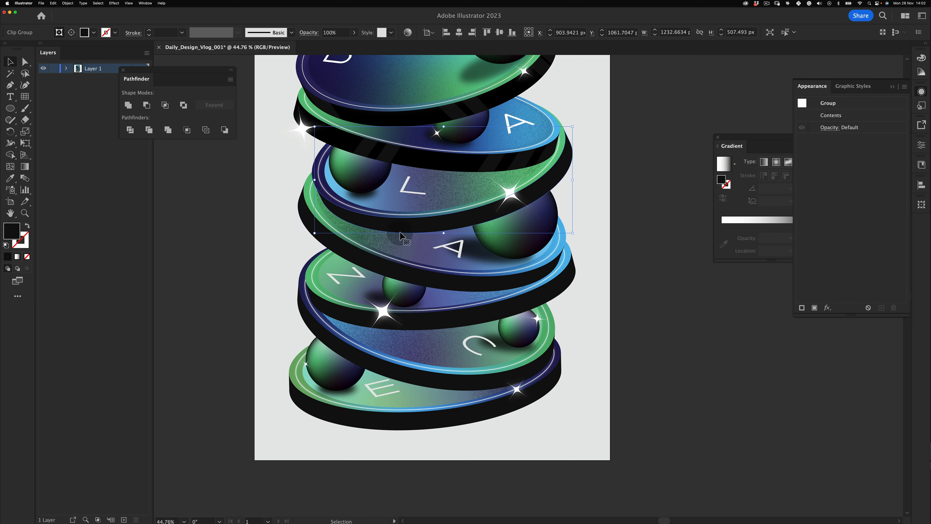
key("i")
left_click(401, 166)
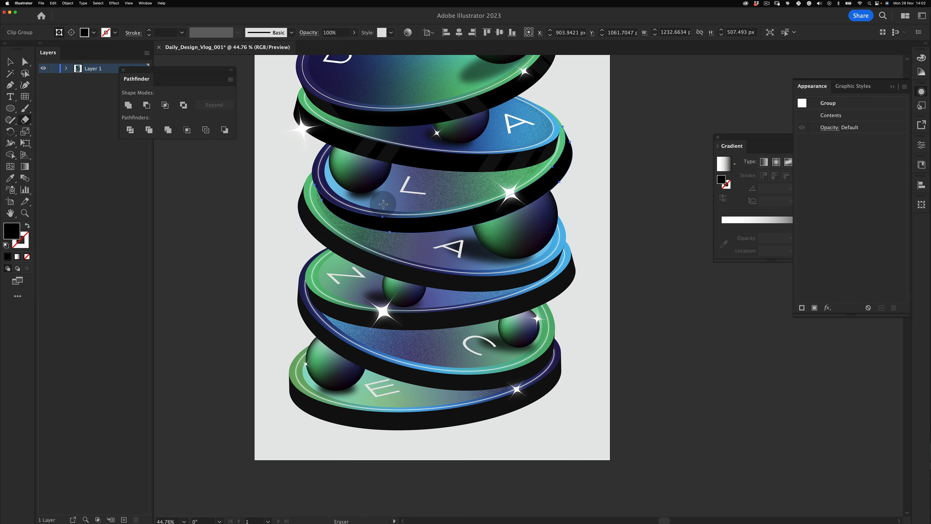
left_click_drag(391, 205, 454, 270)
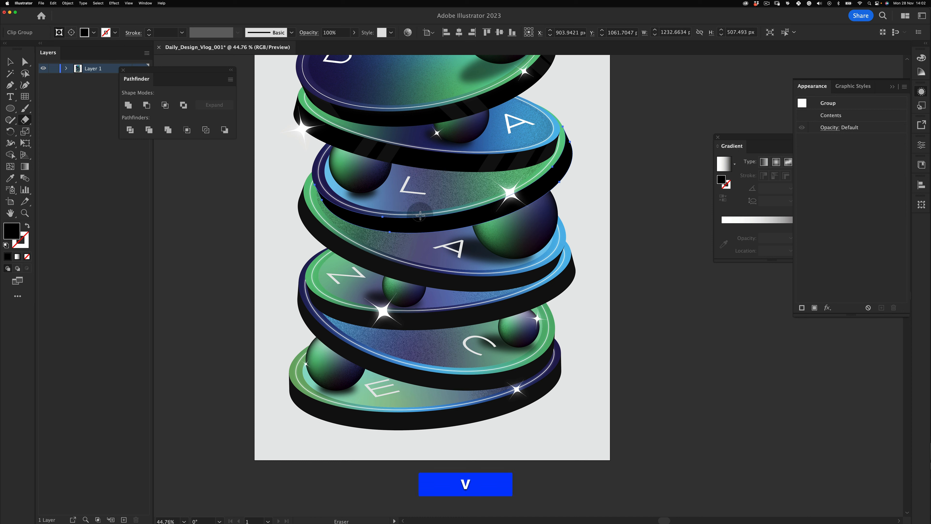
key("v")
left_click(583, 150)
Undo the black recolouring and the deletion of the third disc's edge.
left_click_drag(504, 198, 471, 275)
key("super+z")
key("BackSpace")
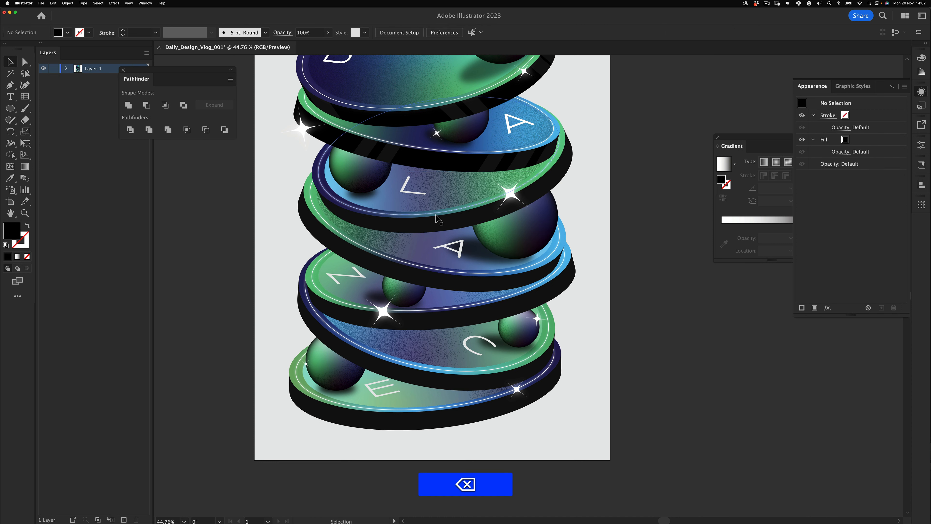
left_click(409, 225)
key("super+z")
key("e")
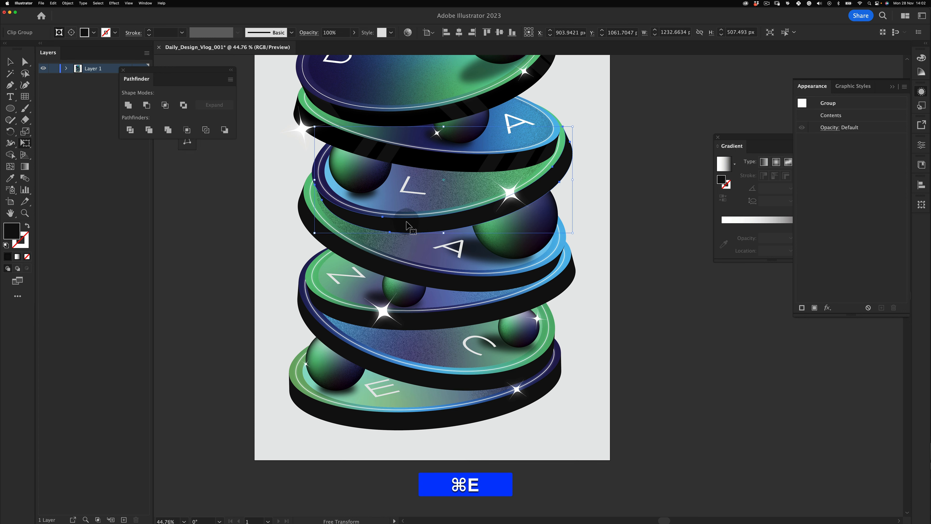
key("v")
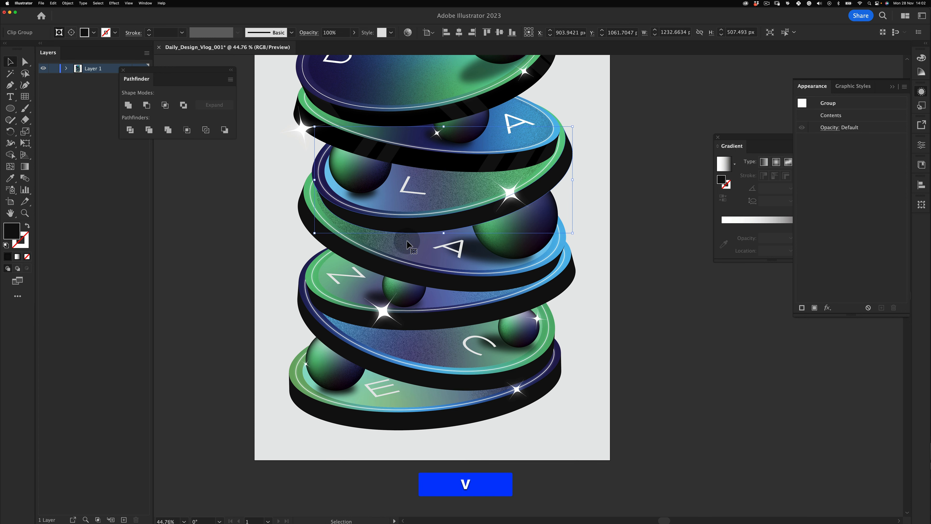
left_click(195, 335)
Duplicate the fourth disc's dark edge in place and apply the second disc edge's black to the copy with the Eyedropper.
left_click(374, 264)
key("super+c")
key("super+f")
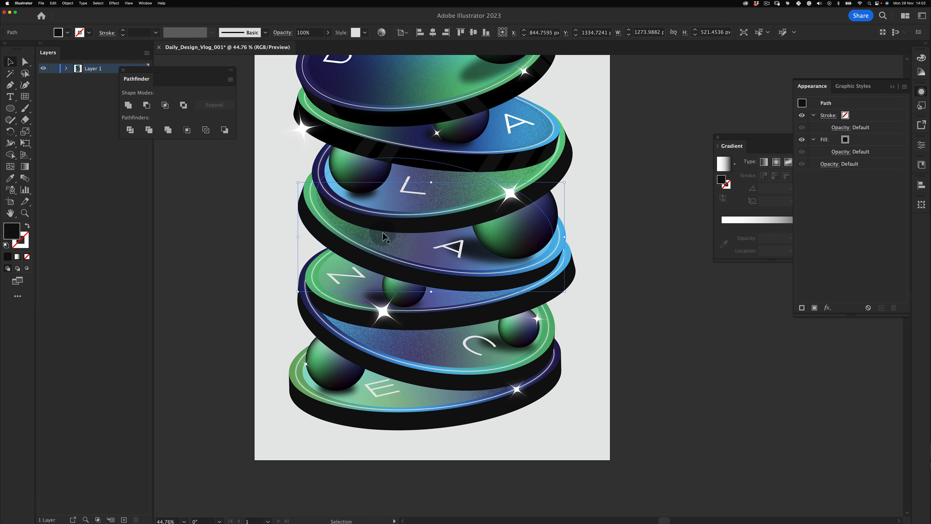
key("i")
left_click(453, 159)
key("v")
left_click(220, 314)
left_click(346, 253)
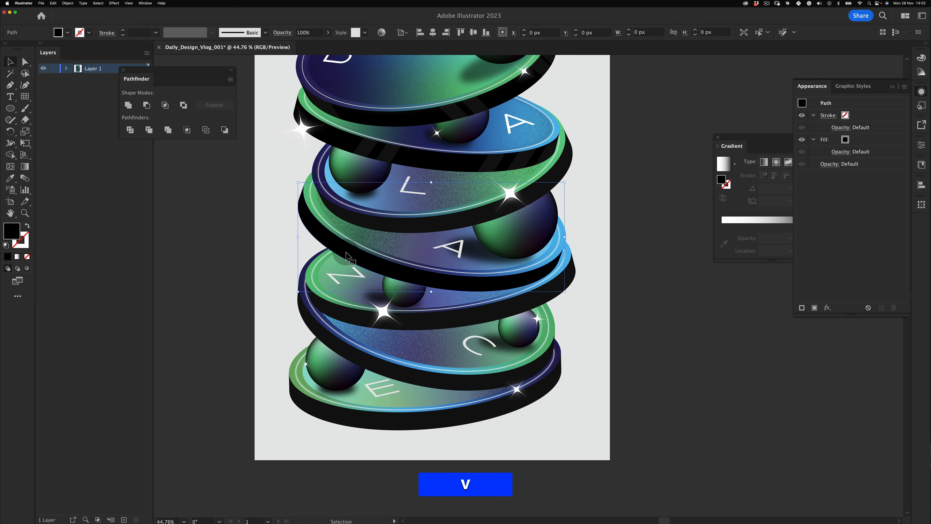
Erase diagonal reflection stripes from the fourth disc's black edge copy in two places, left and right of its centre.
left_click(27, 121)
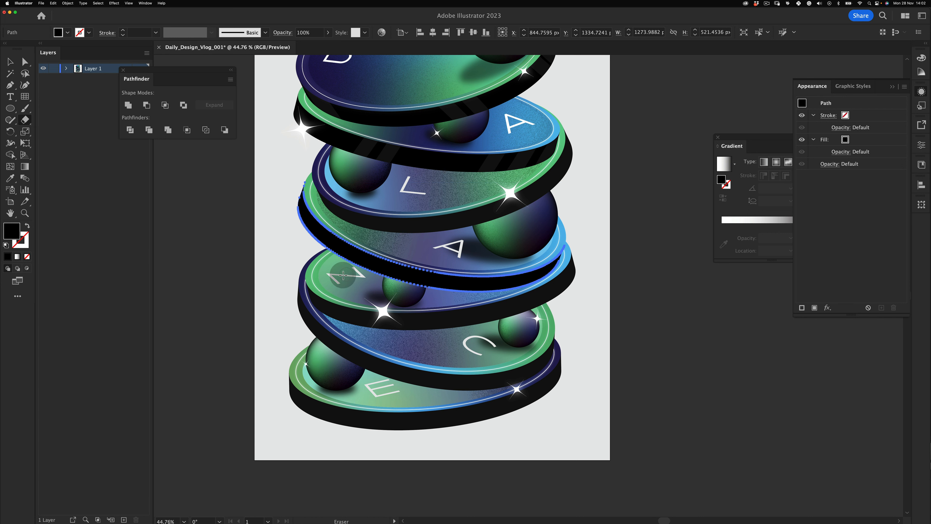
left_click_drag(361, 298, 398, 239)
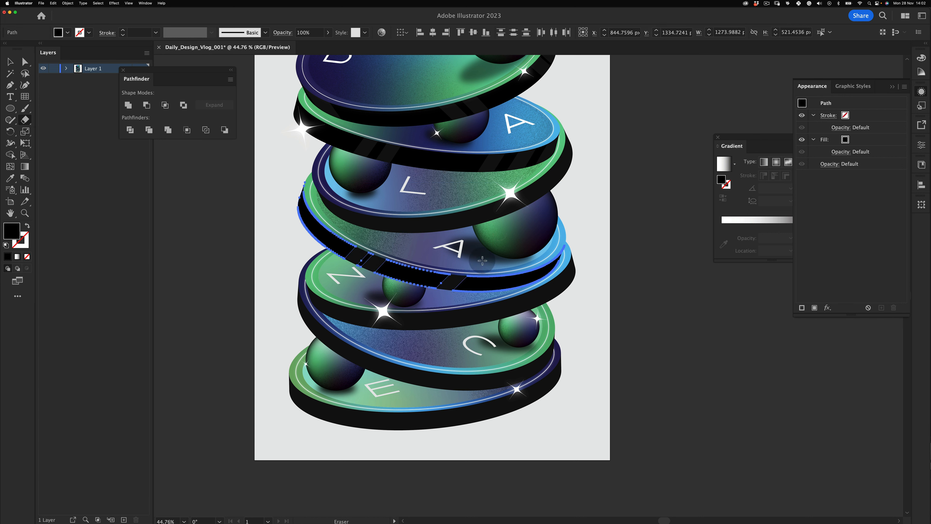
left_click_drag(453, 304, 481, 265)
key("v")
left_click(605, 141)
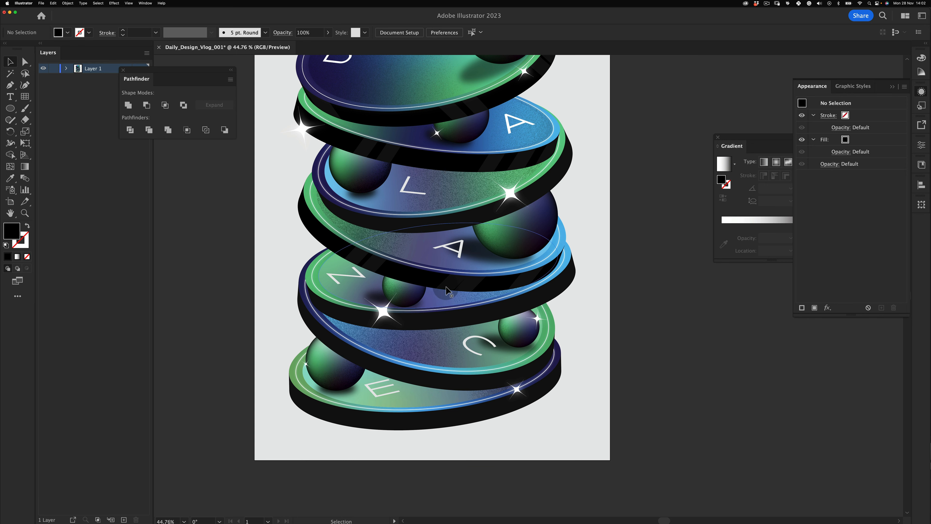
left_click(459, 286)
left_click(333, 444)
Duplicate the dark edge of the fifth disc (N) in place.
key("z")
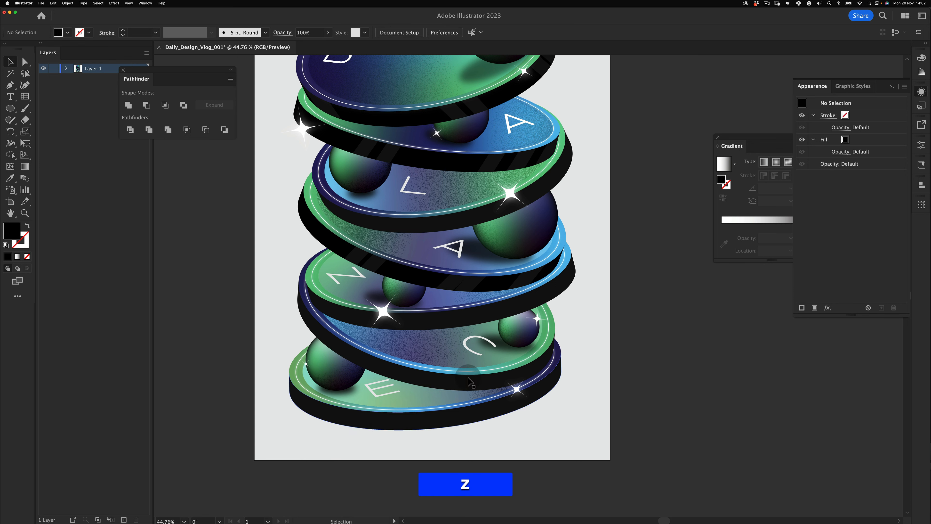
left_click_drag(487, 301, 453, 308)
key("v")
key("z")
left_click(450, 303)
key("super+c")
key("super+f")
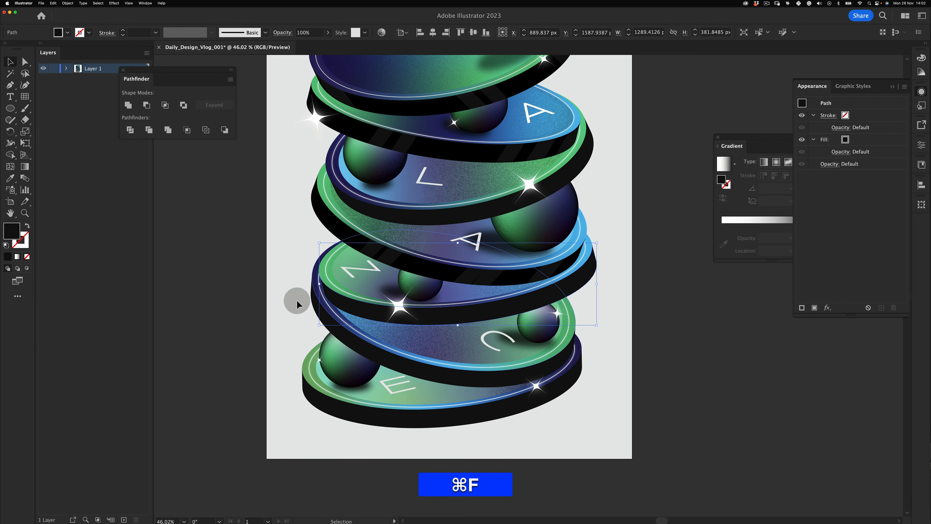
Erase diagonal reflection stripes from the fifth disc's edge copy near its centre, its right part and its left end.
key("e")
left_click(26, 121)
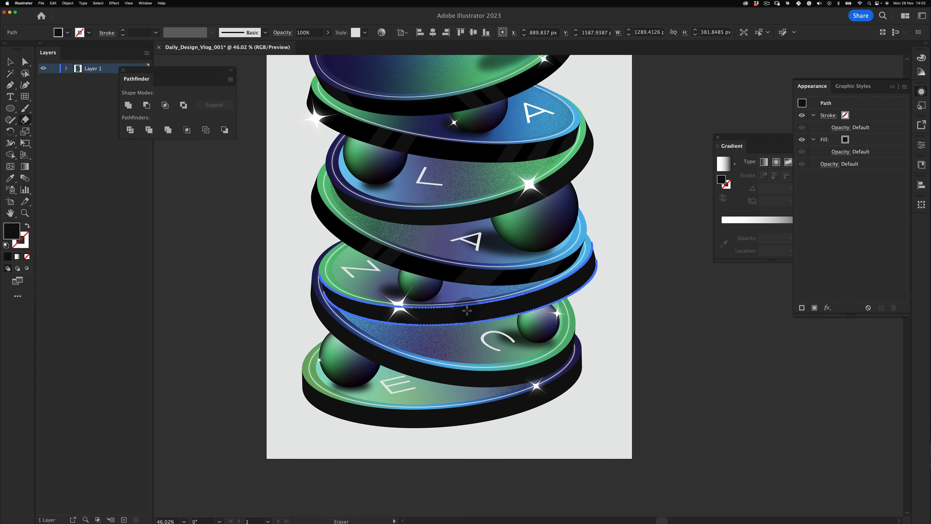
left_click_drag(426, 333, 460, 293)
left_click_drag(439, 340, 486, 284)
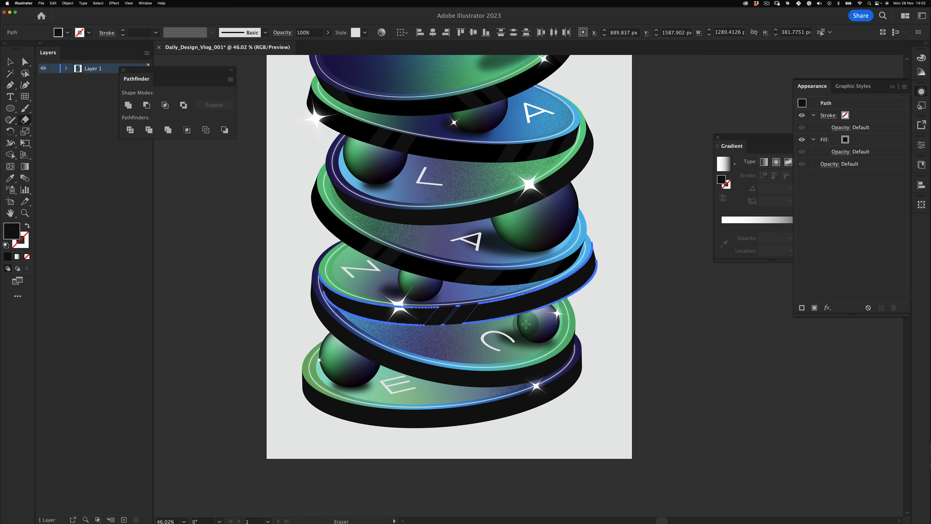
mouse_move(526, 323)
left_mouse_down()
mouse_move(580, 235)
mouse_move(599, 232)
left_mouse_up()
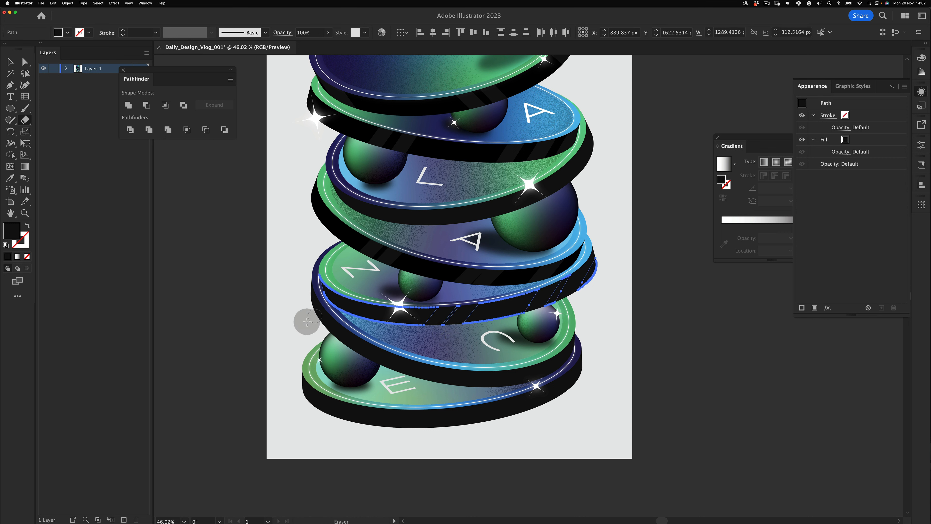
mouse_move(308, 322)
left_mouse_down()
mouse_move(377, 241)
mouse_move(379, 271)
mouse_move(384, 265)
left_mouse_up()
key("v")
left_click(226, 415)
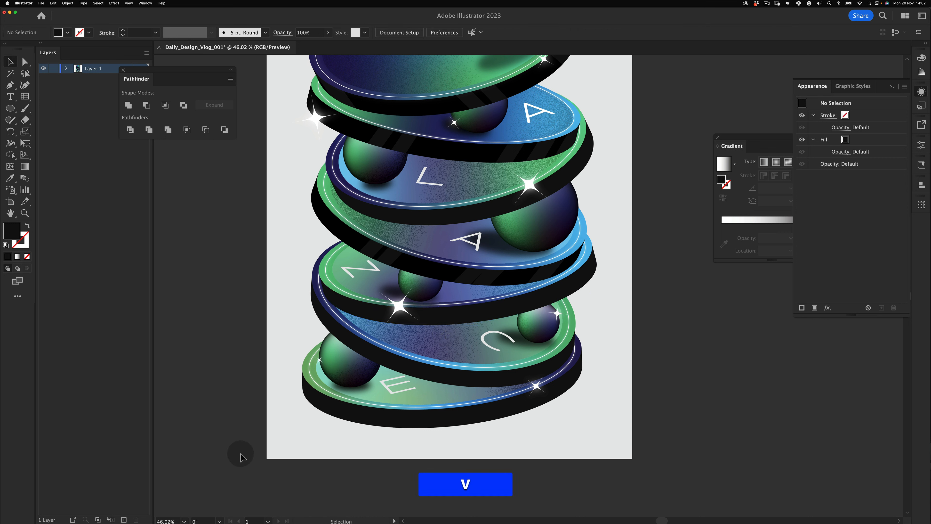
Apply the second disc edge's black to the fifth disc's striped edge copy with the Eyedropper, leaving the copy in its original position.
left_click(435, 319)
left_click_drag(435, 319, 428, 340)
key("super+z")
key("super+z")
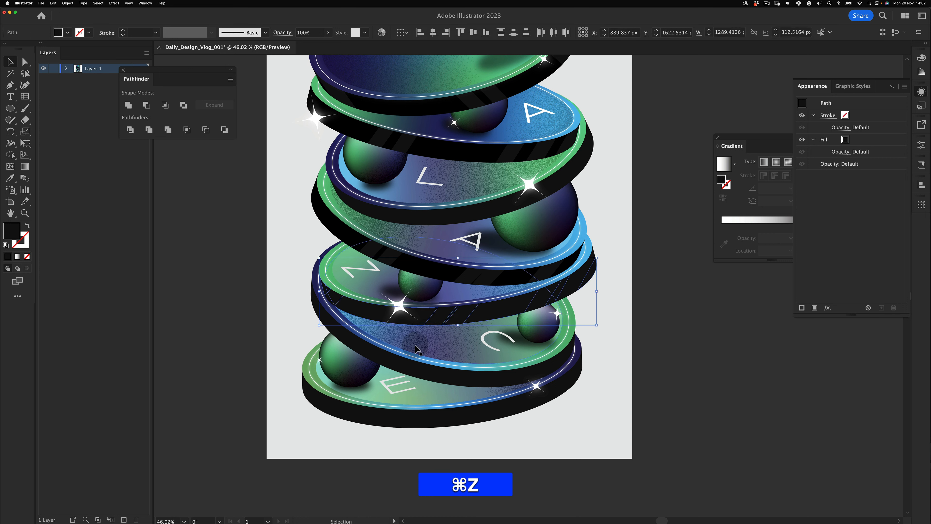
key("i")
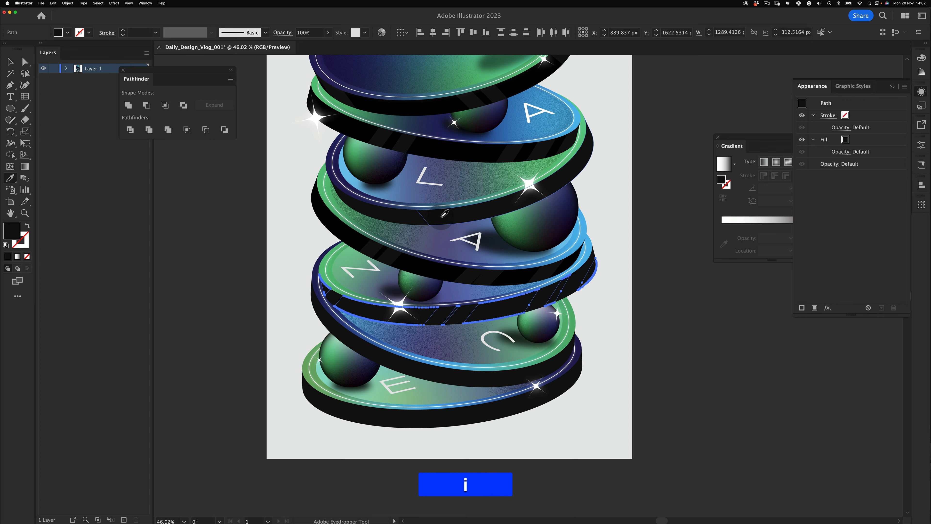
left_click(424, 140)
key("v")
left_click(250, 443)
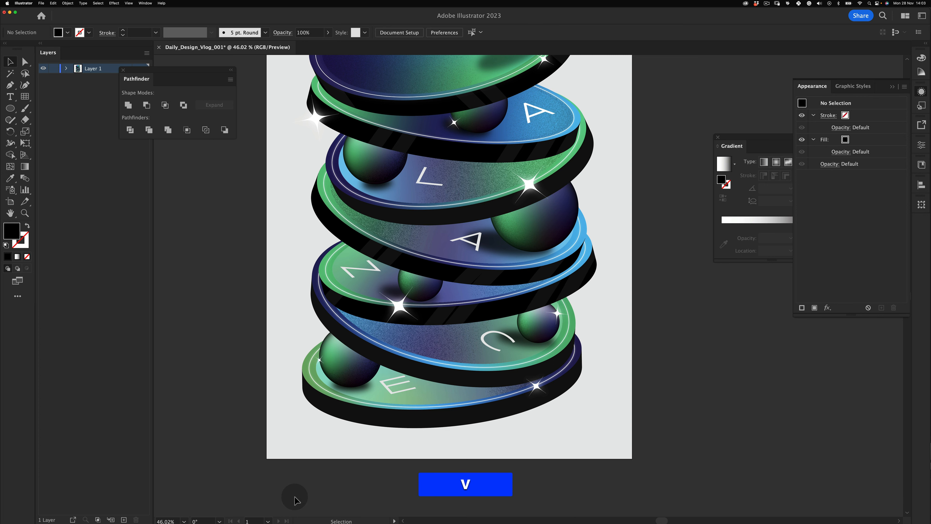
Duplicate the dark edge of the sixth disc (C) in place and recolour the copy black with the Eyedropper.
key("z")
left_click_drag(454, 261, 446, 286)
key("space")
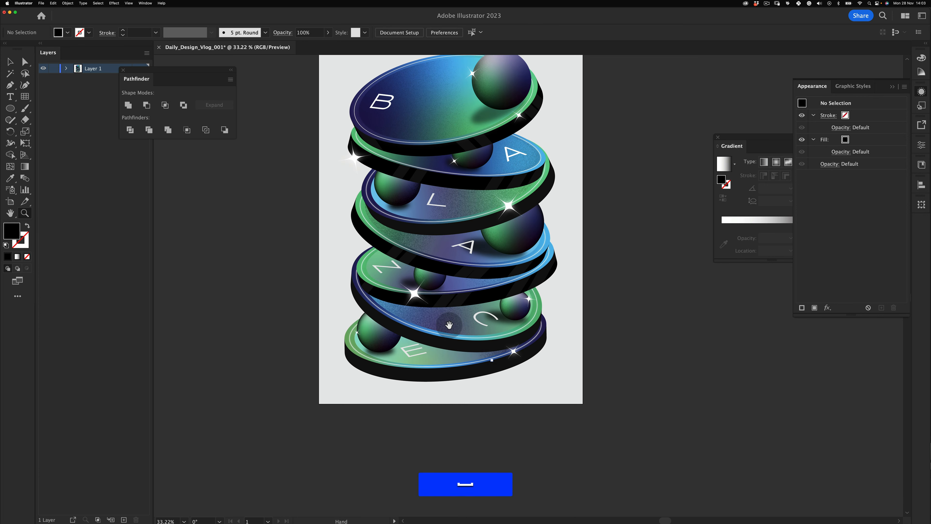
left_click_drag(450, 325, 456, 354)
key("space")
key("v")
key("super+v")
key("super+f")
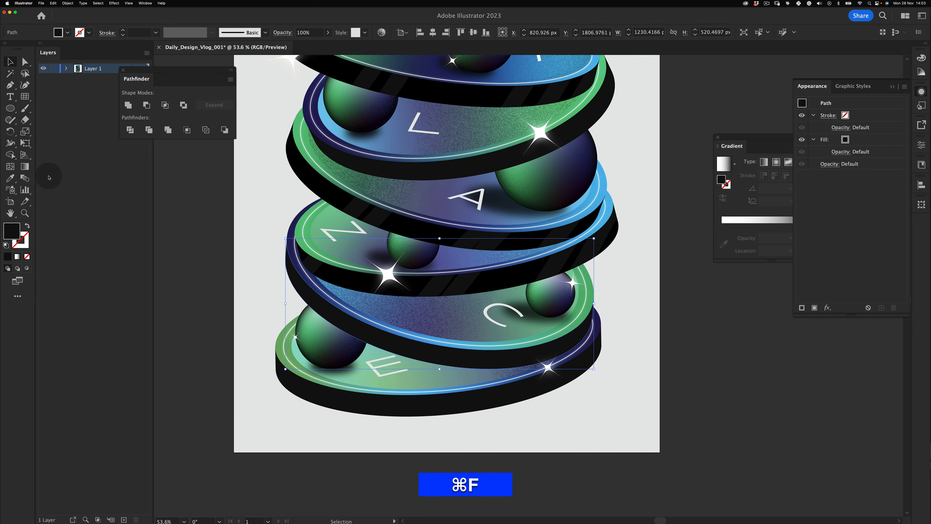
key("shift+e")
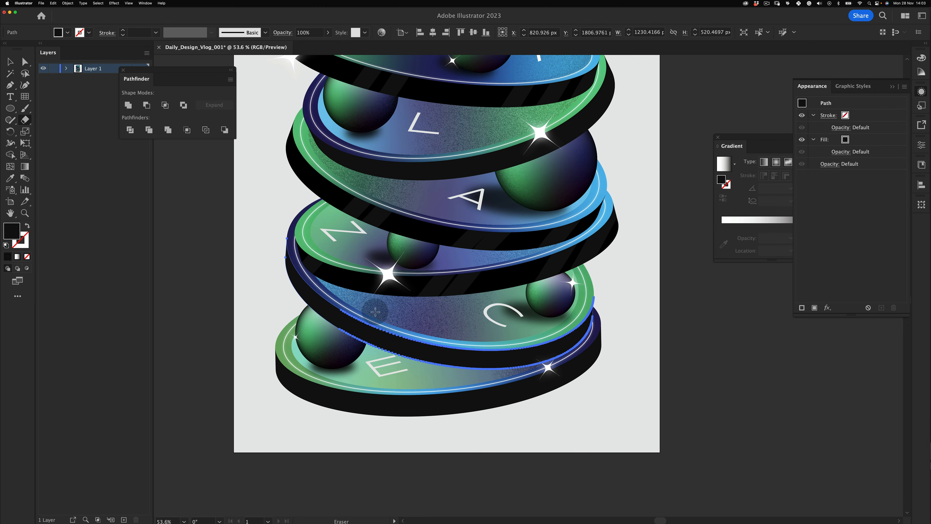
key("i")
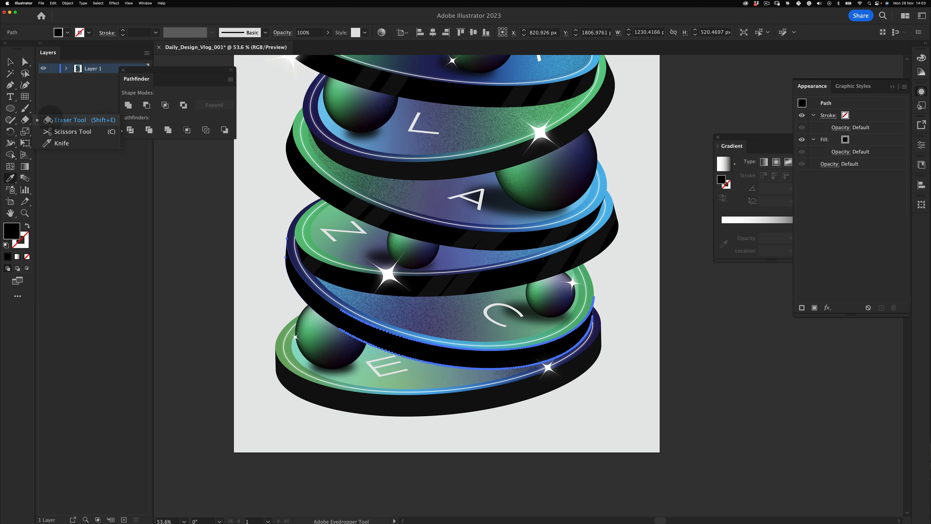
Erase diagonal reflection stripes from the sixth disc's black edge copy at its left part, centre and right end.
left_click(70, 120)
left_click_drag(351, 308, 375, 332)
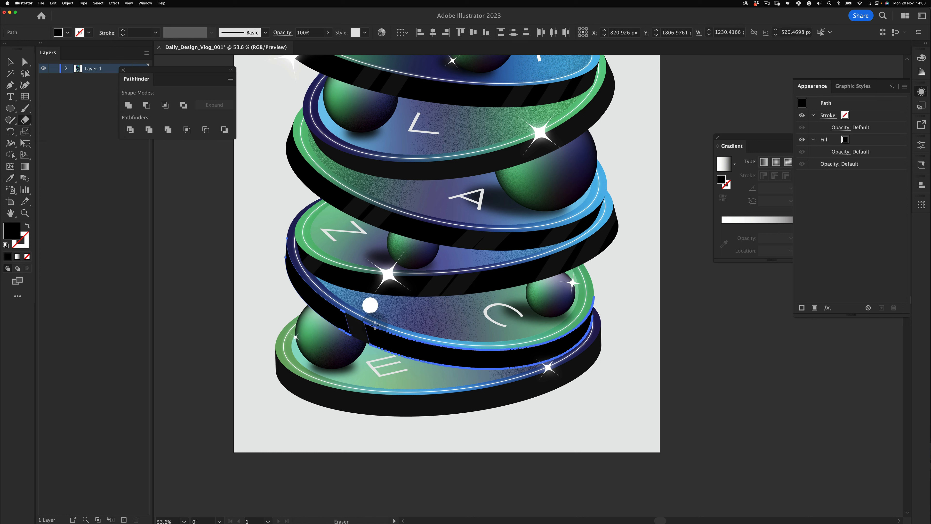
key("super+z")
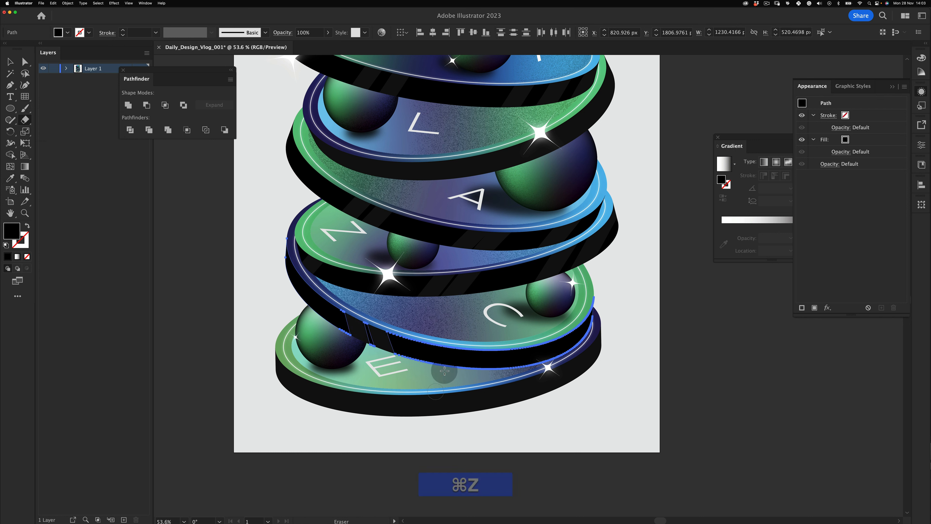
mouse_move(448, 323)
left_mouse_down()
mouse_move(498, 416)
mouse_move(550, 339)
mouse_move(580, 357)
left_mouse_up()
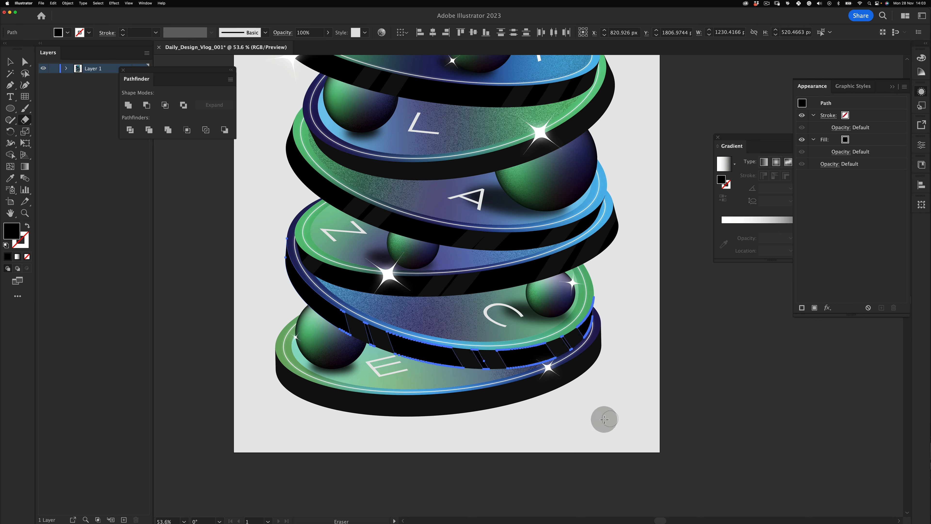
key("v")
left_click(243, 458)
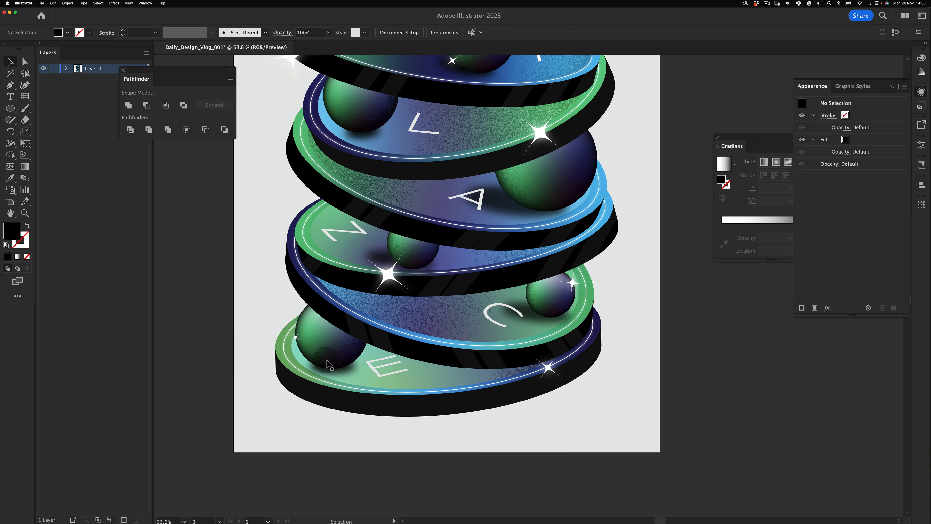
Duplicate the dark edge of the bottom disc (E) in place and recolour the copy black with the Eyedropper.
key("z")
left_click_drag(423, 260, 404, 288)
left_click(392, 313)
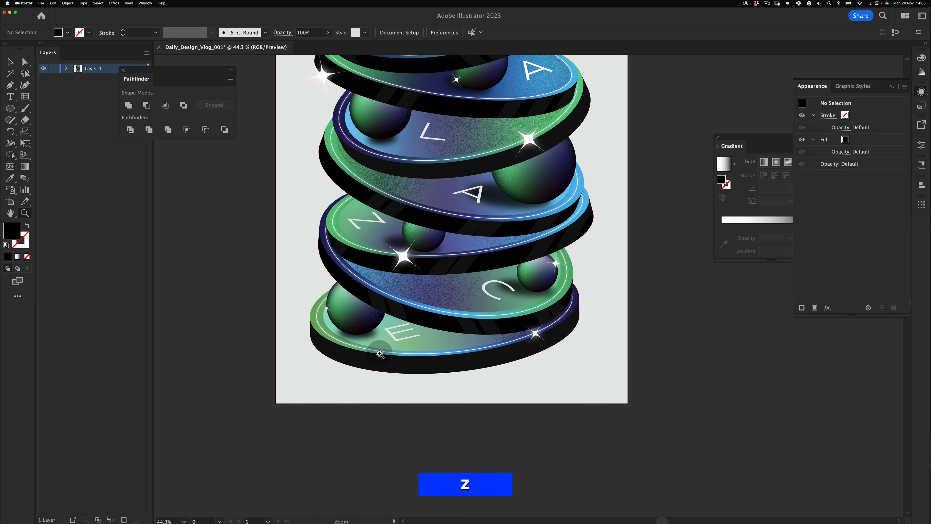
left_click(378, 346)
key("cmd+v")
key("cmd+f")
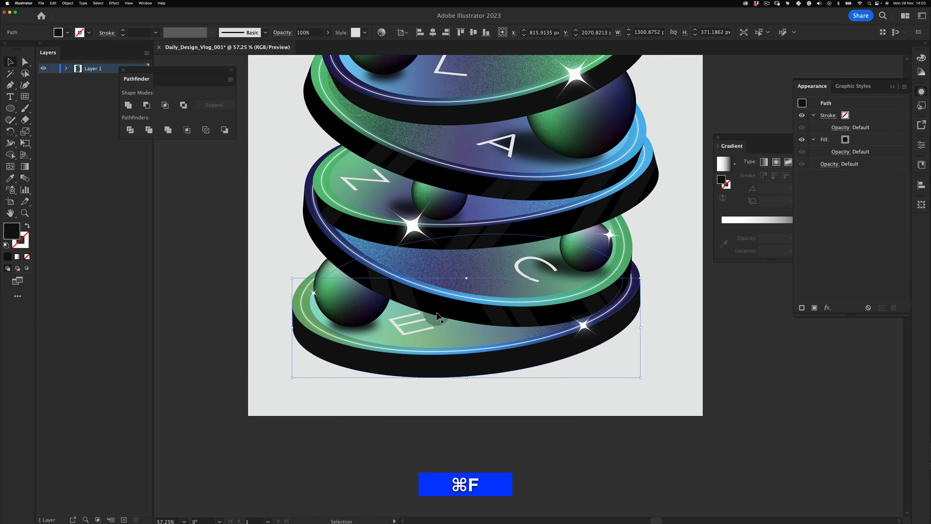
key("u")
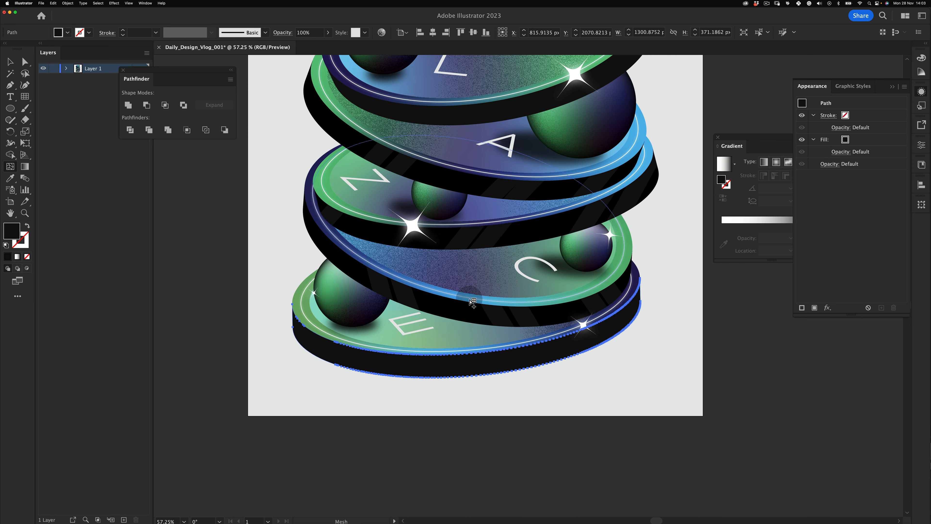
key("i")
key("v")
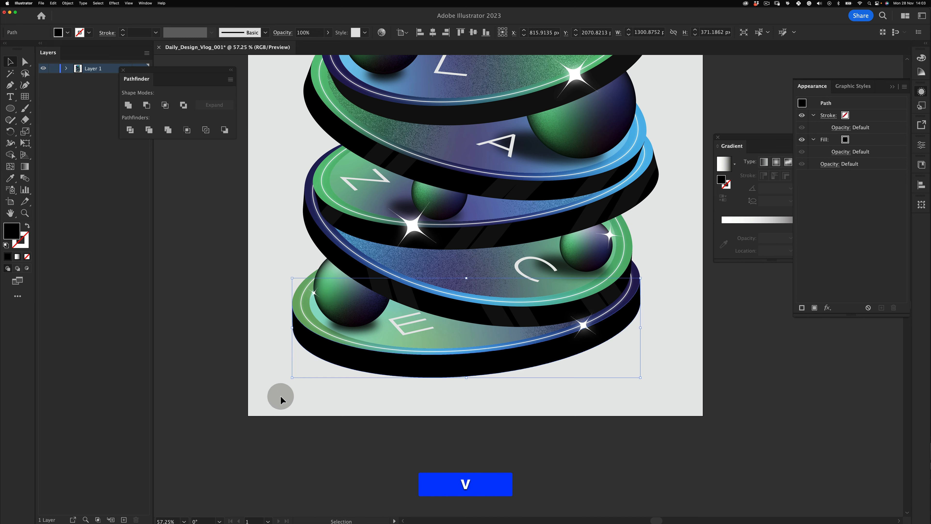
left_click(281, 395)
left_click(341, 345)
Erase diagonal reflection stripes from the bottom disc's black edge copy in its left part and near its centre.
key("shift+e")
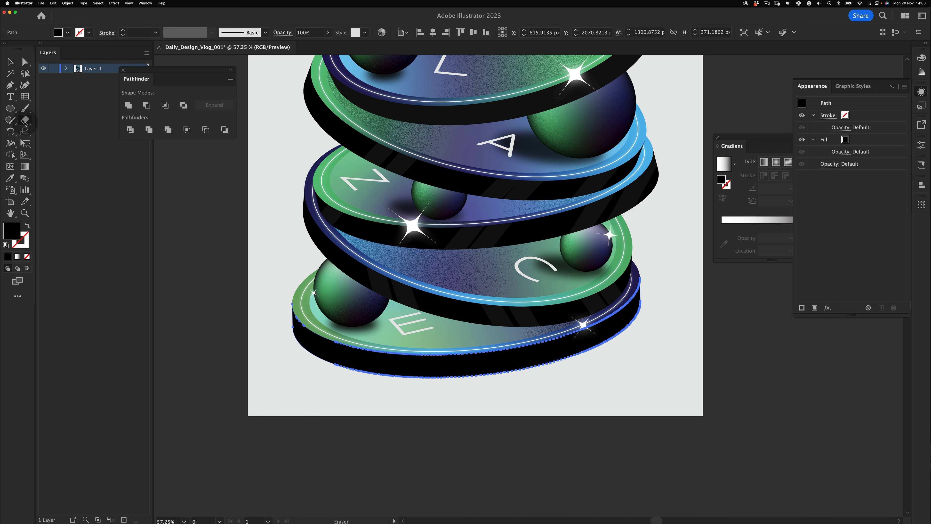
mouse_move(319, 386)
left_mouse_down()
mouse_move(389, 313)
mouse_move(355, 343)
left_mouse_up()
left_click_drag(352, 378, 410, 310)
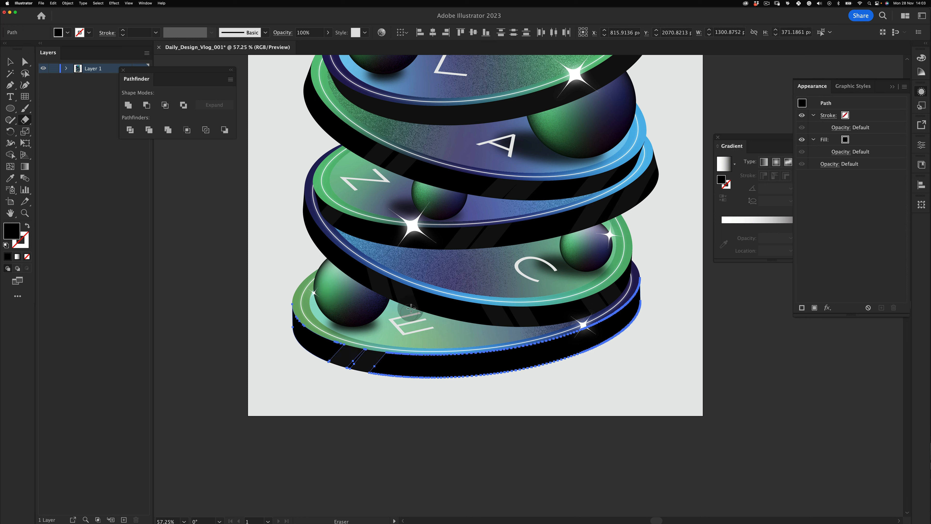
key("super+z")
left_click_drag(349, 380, 428, 296)
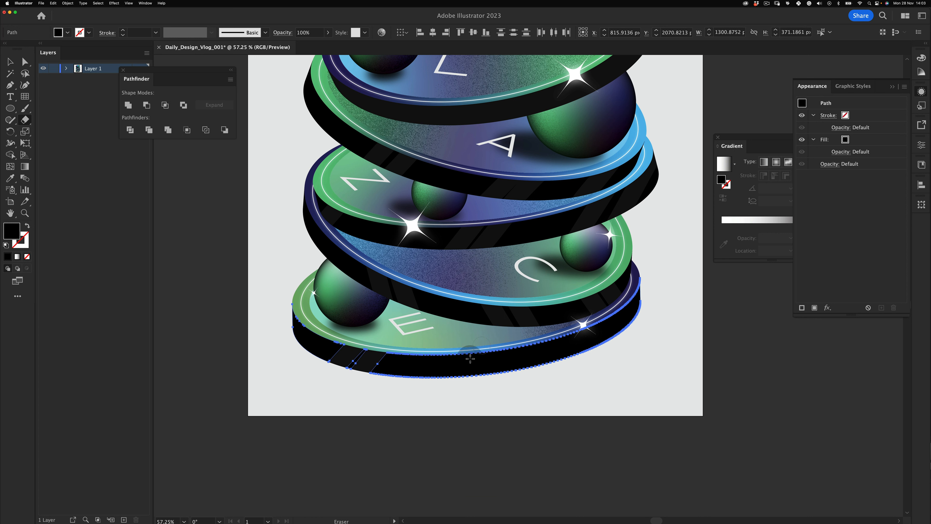
left_click_drag(421, 403, 513, 313)
left_click_drag(468, 391, 559, 296)
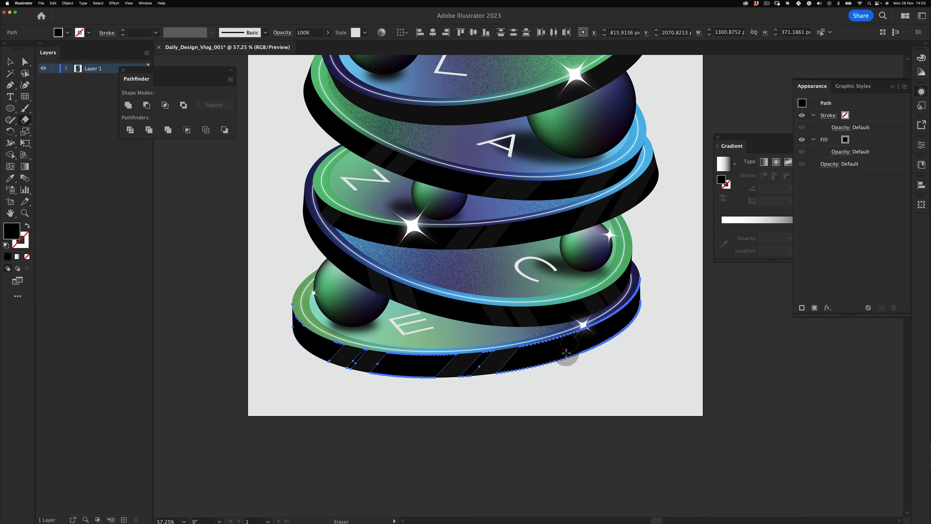
mouse_move(545, 383)
left_mouse_down()
mouse_move(619, 274)
mouse_move(581, 270)
mouse_move(436, 393)
mouse_move(462, 377)
left_mouse_up()
key("v")
left_click(665, 204)
key("z")
key("space")
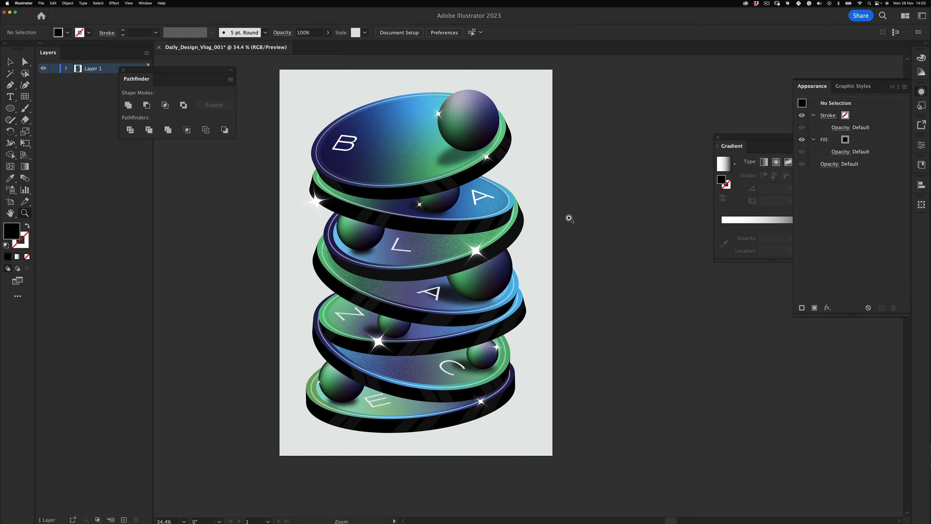
Release the clipping mask on the dark edge group of the third disc (L).
key("v")
key("z")
left_click_drag(403, 280, 439, 281)
key("v")
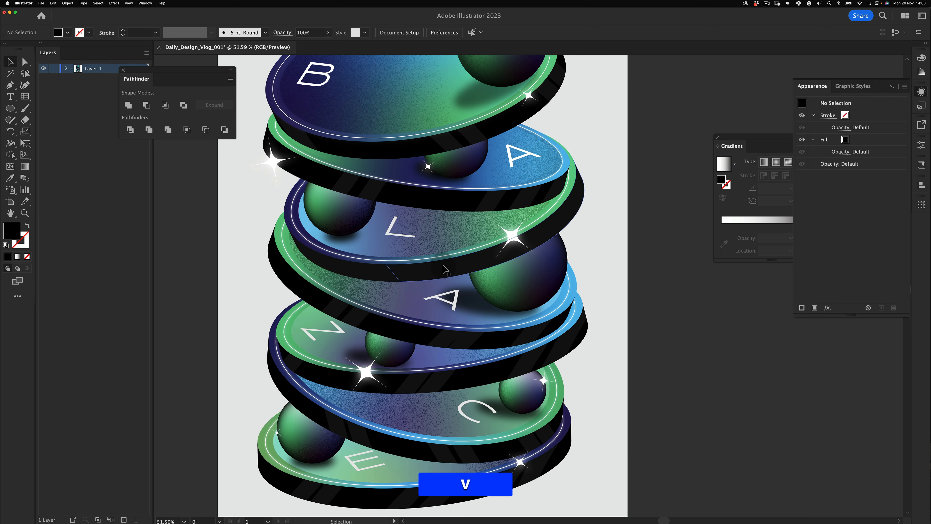
left_click(440, 280)
key("super+z")
key("z")
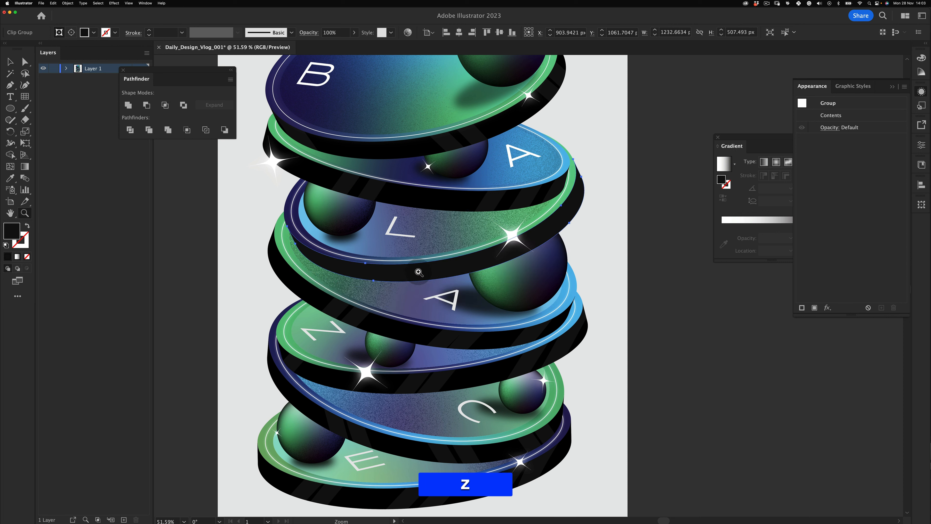
key("v")
left_click(242, 347)
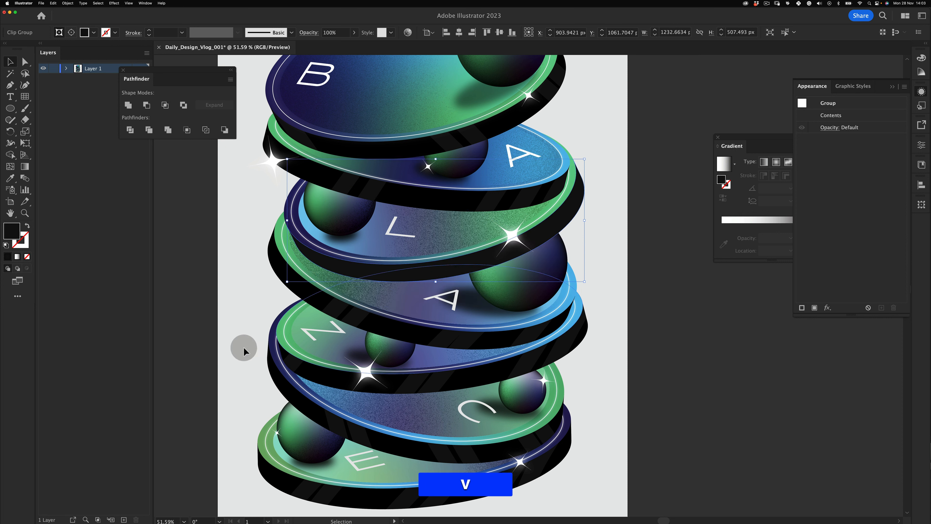
left_click(391, 275)
right_click(392, 271)
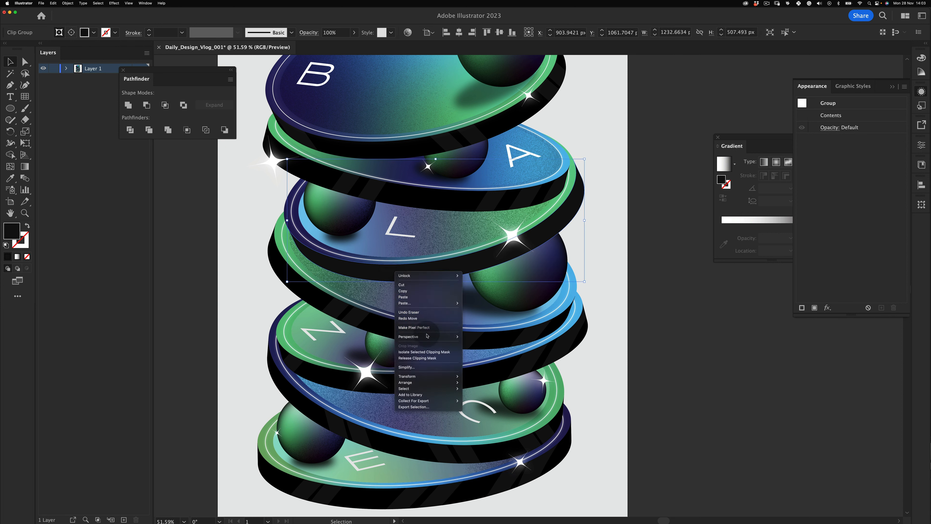
left_click(435, 358)
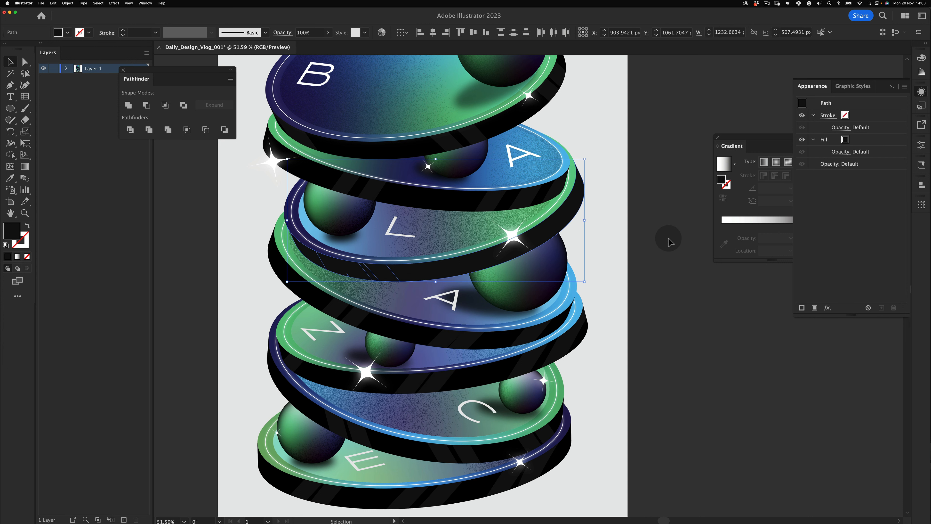
Delete the large right-hand fragment of the split edge copy on the third disc.
left_click(649, 247)
left_click(395, 279)
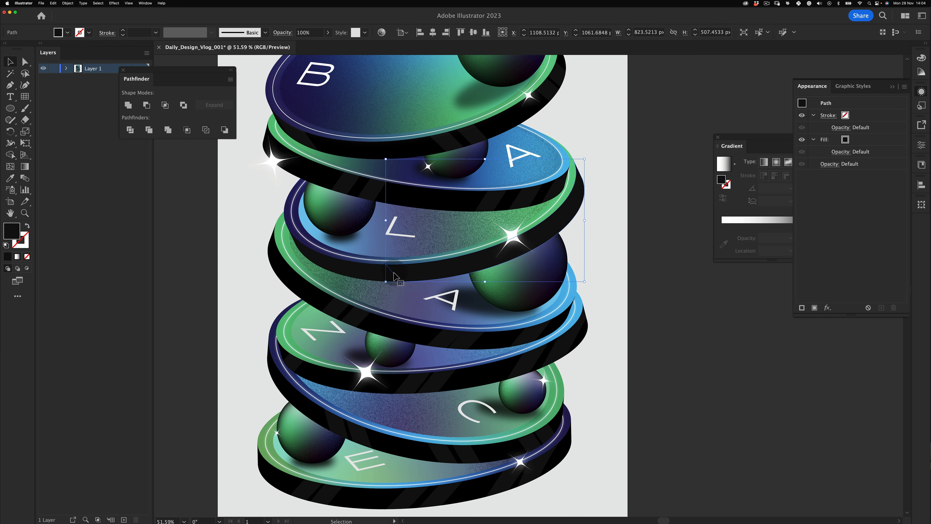
key("BackSpace")
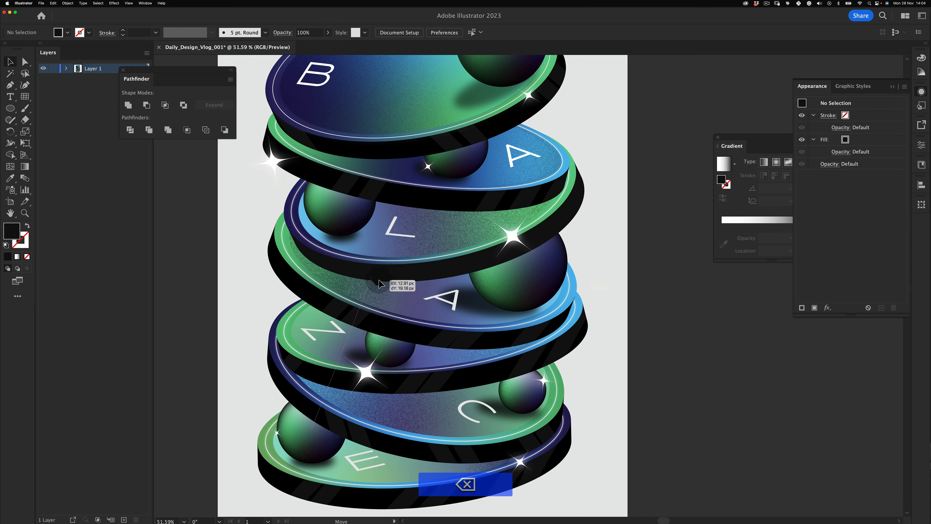
Undo the last changes to the third disc's edge, delete the leftover fragment at its left end, and paste the edge back in place.
key("super+z")
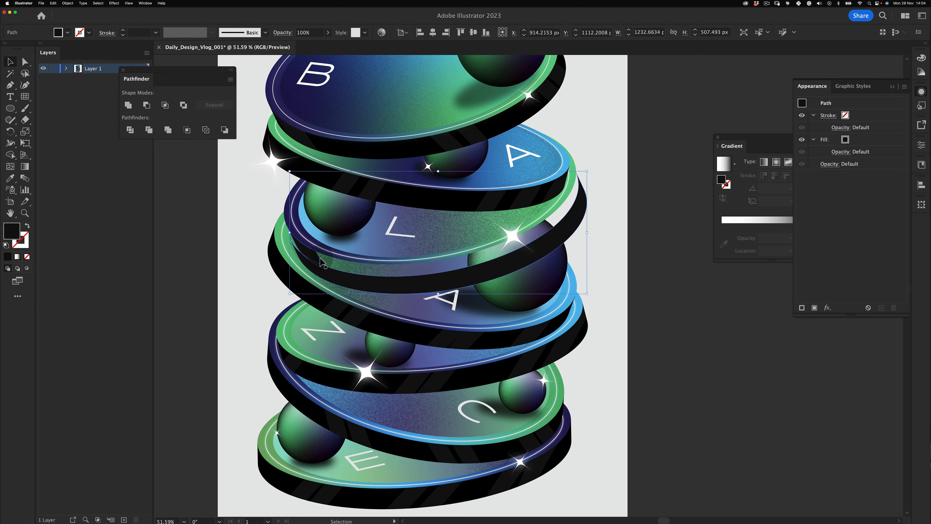
key("super+z")
key("super+x")
left_click(315, 255)
key("BackSpace")
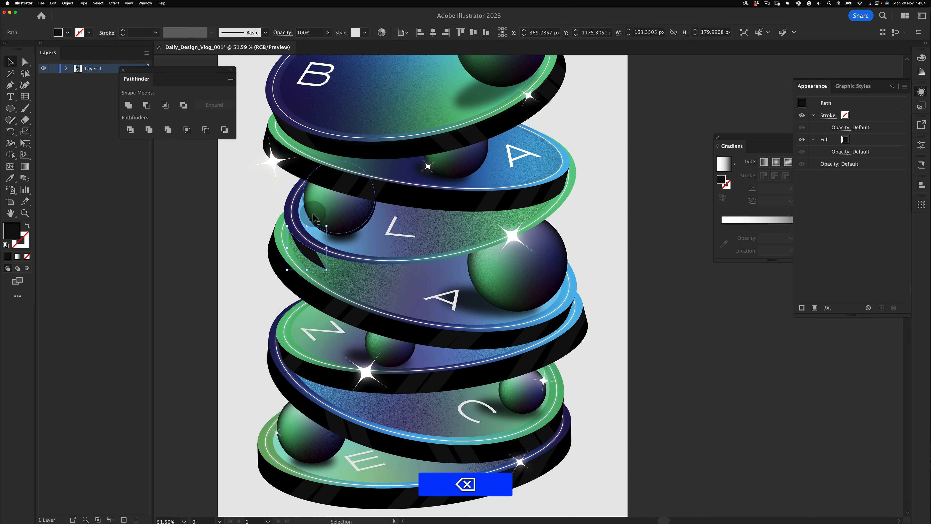
key("super+f")
key("super")
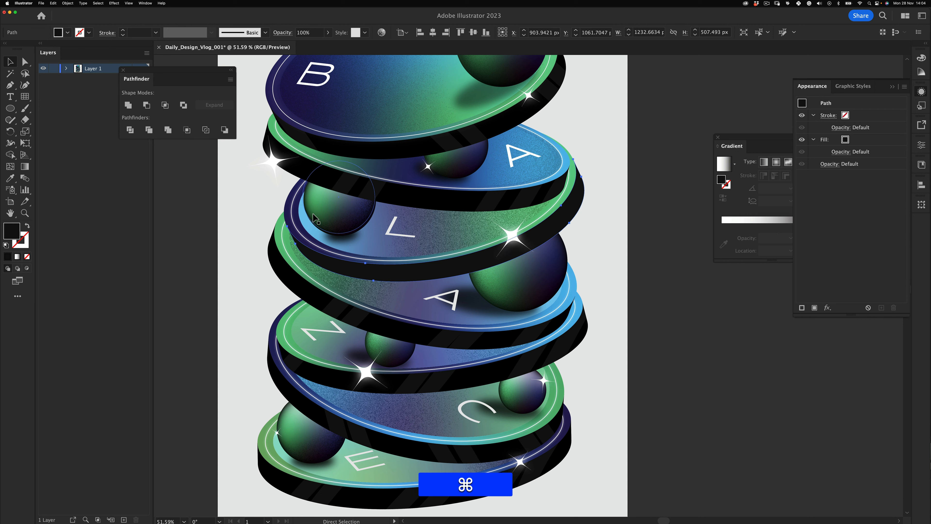
Duplicate the third disc's dark edge in place and recolour the copy pure black by sampling the edge above with the Eyedropper.
key("super+v")
key("super+f")
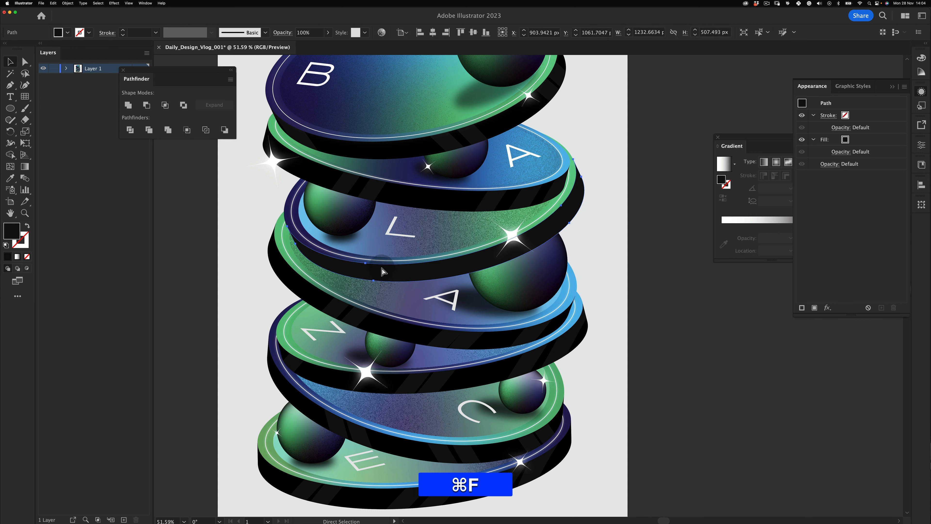
key("i")
left_click(420, 200)
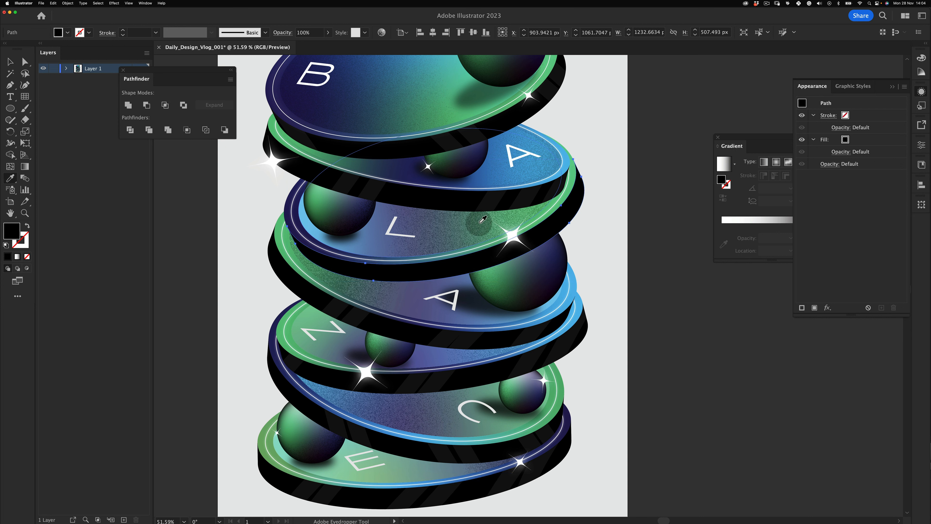
Erase diagonal reflection stripes from the third disc's black edge copy, below the L and towards the large sparkle, and deselect it.
key("shift")
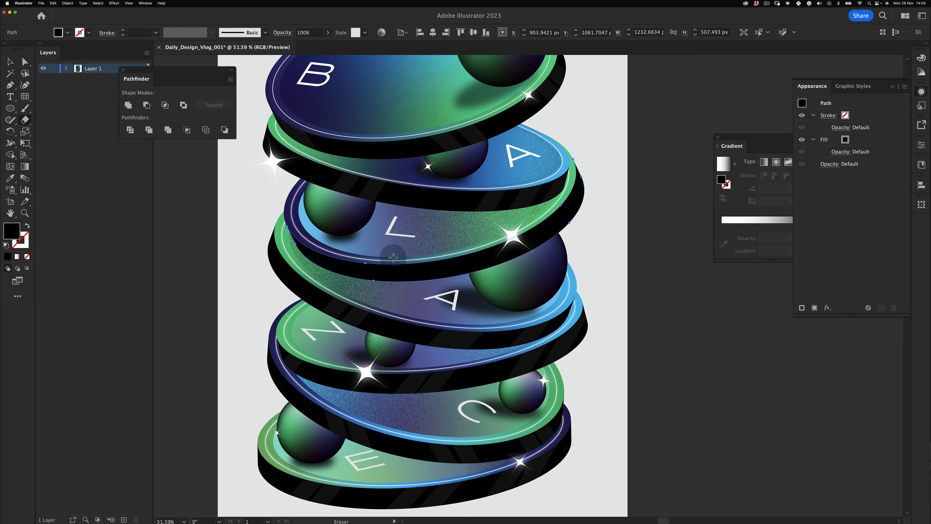
left_click_drag(333, 247, 403, 302)
left_click_drag(459, 235, 493, 273)
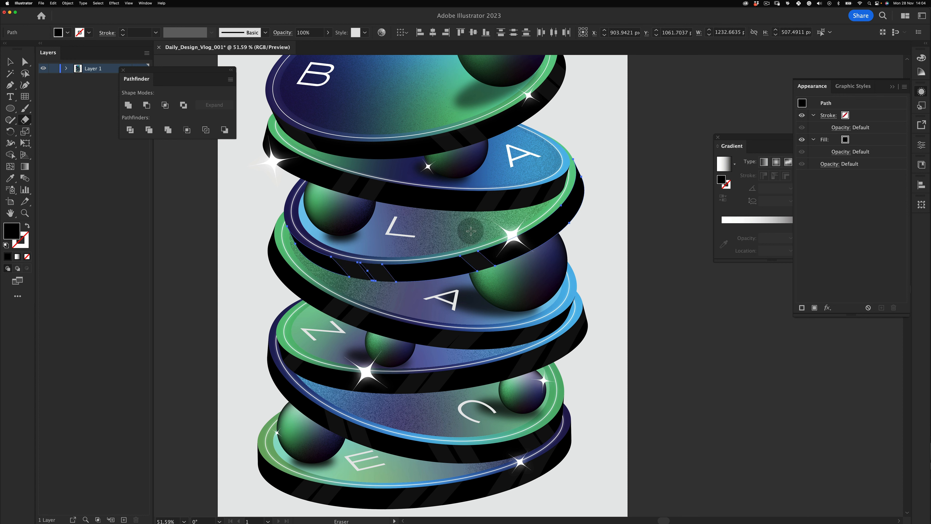
left_click_drag(469, 229, 517, 265)
key("v")
left_click(629, 115)
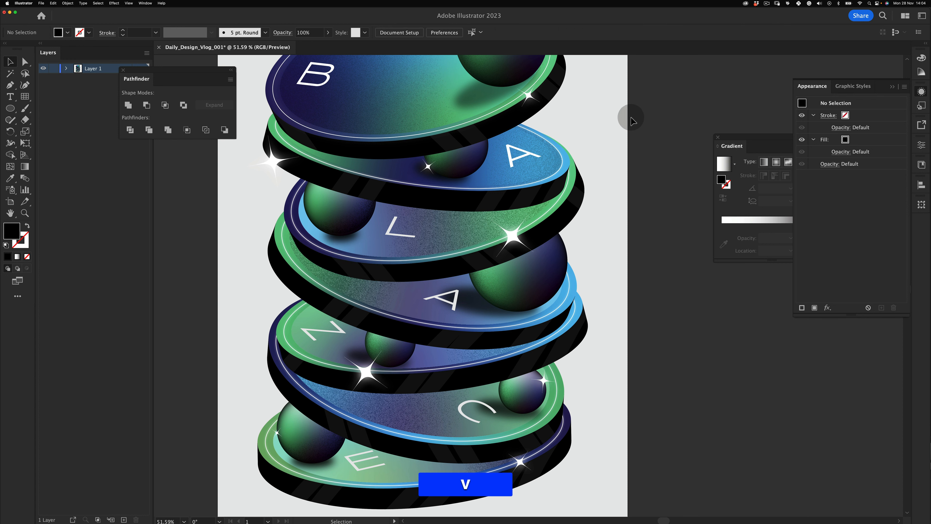
Examine the whole stack of discs, checking the reflection stripes up close and the full poster composition.
key("z")
left_click_drag(533, 199, 524, 221)
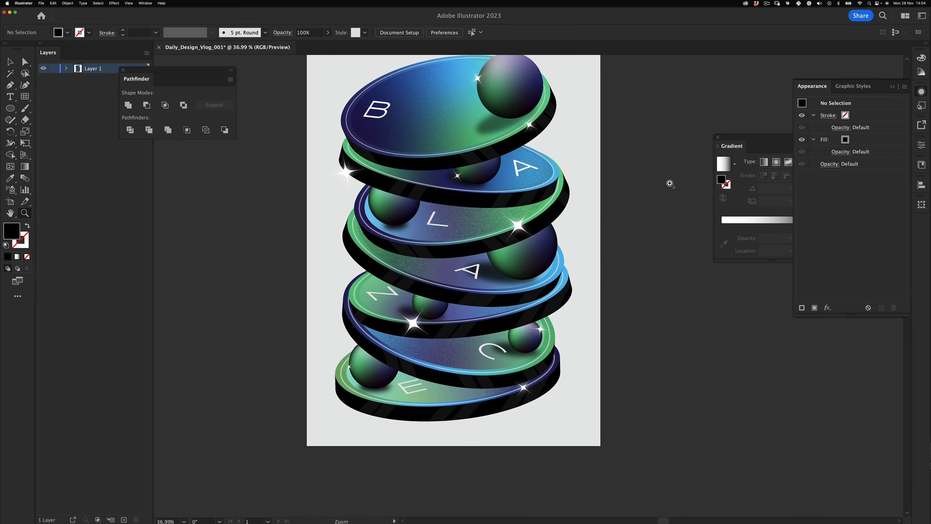
key("space")
left_click_drag(467, 256, 393, 290)
key("z")
key("space")
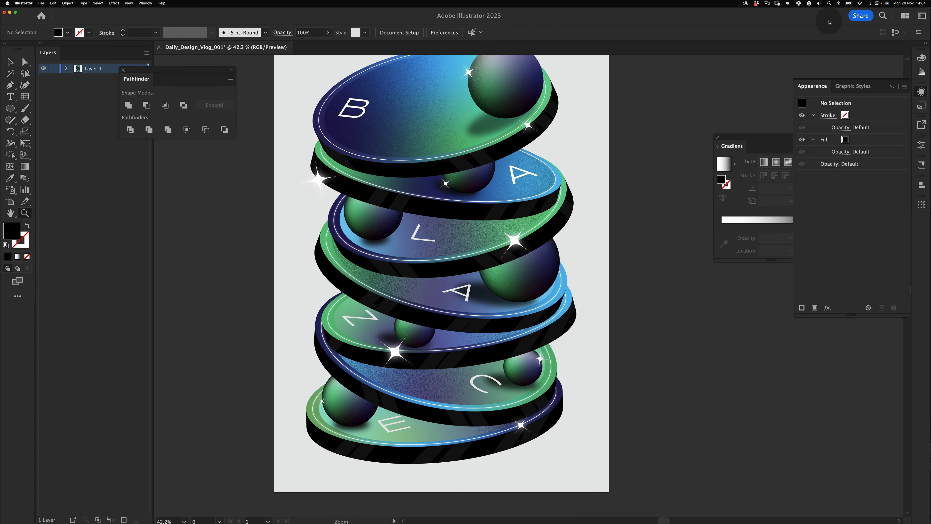
left_click(767, 4)
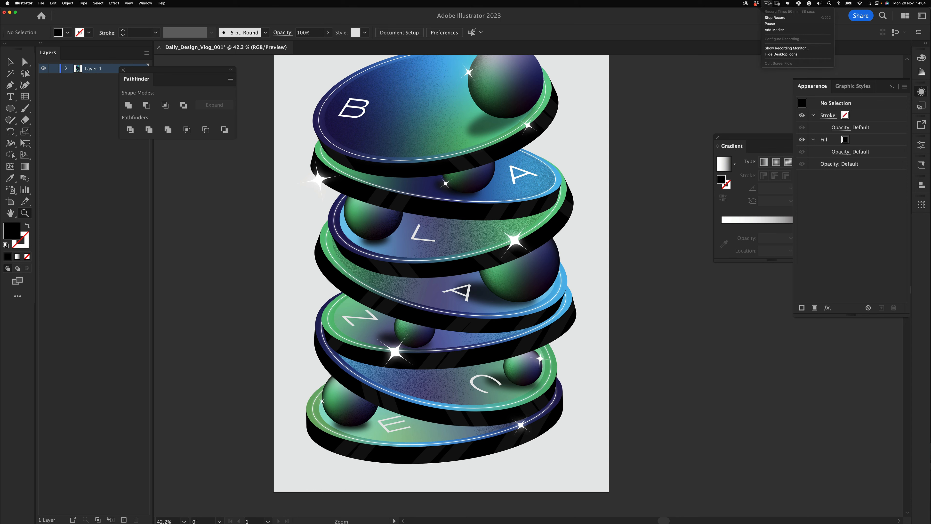
key("v")
left_click(598, 176)
key("z")
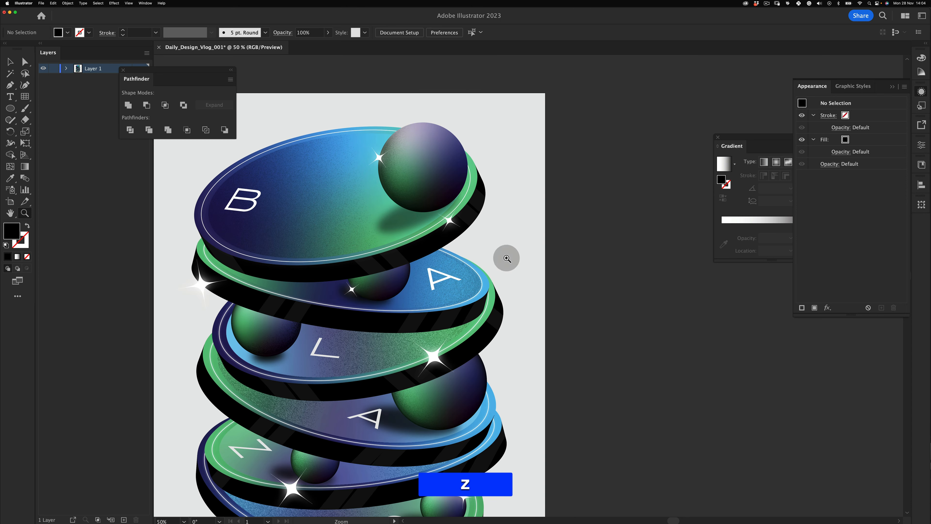
left_click_drag(507, 259, 474, 309)
key("space")
left_click_drag(472, 310, 509, 263)
key("space")
mouse_move(510, 264)
left_mouse_down()
mouse_move(495, 271)
mouse_move(518, 250)
left_mouse_up()
key("z")
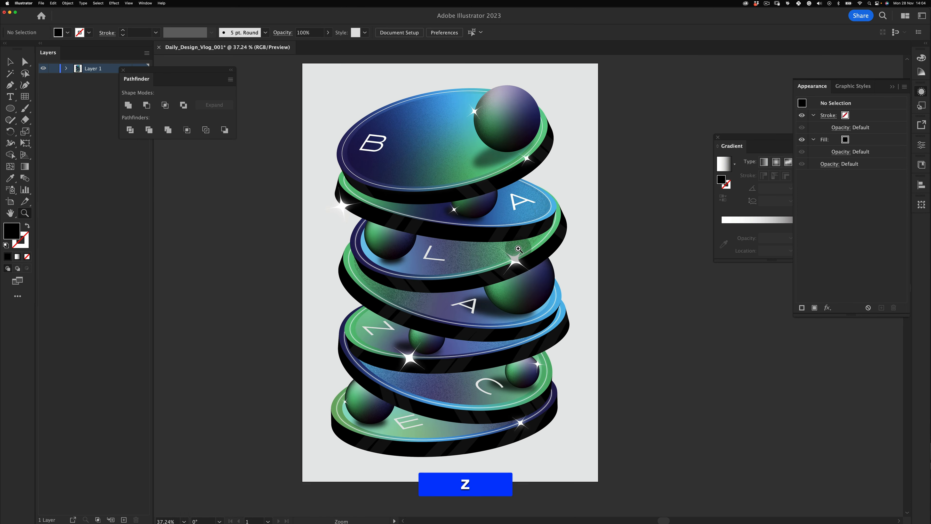
Unlock the poster's background rectangle.
key("v")
key("space")
left_click_drag(564, 190, 545, 198)
key("v")
right_click(561, 173)
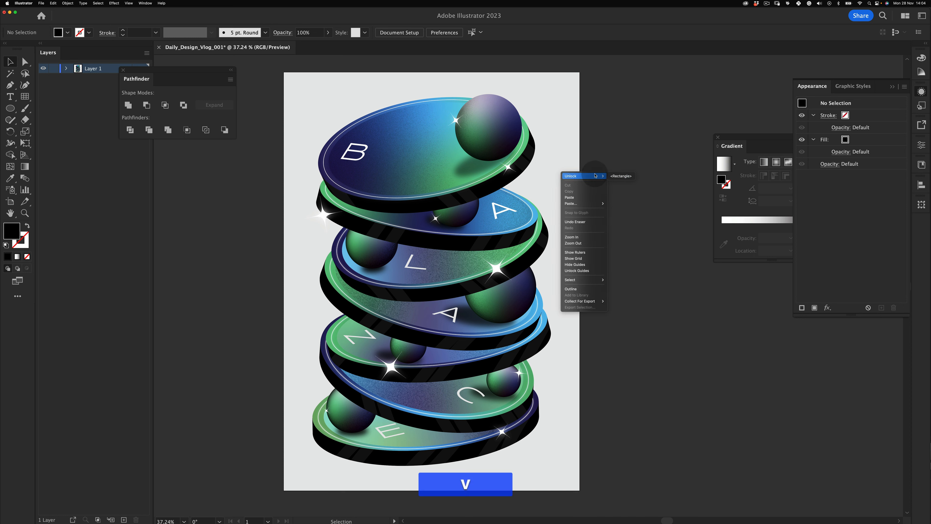
left_click(635, 142)
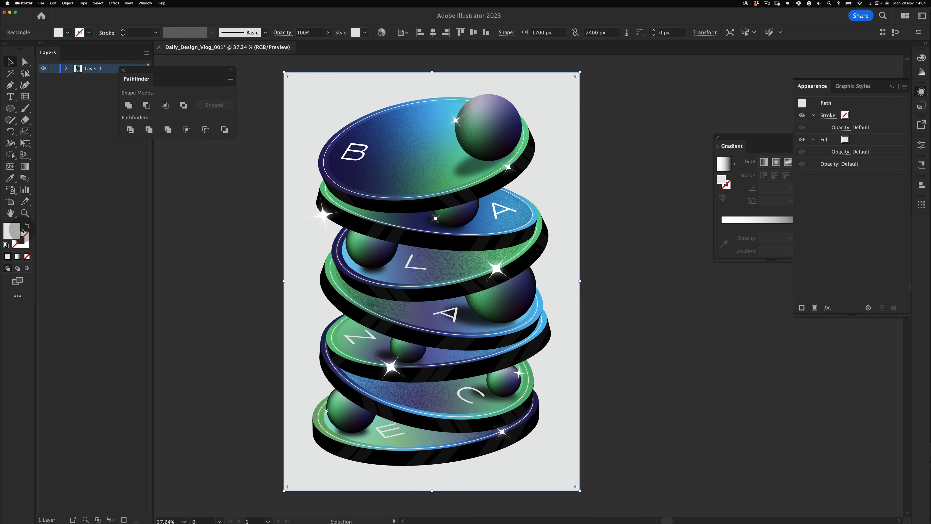
Darken the background rectangle's fill to grey CECECE, and further to BFBFBF.
double_click(11, 230)
left_click(322, 111)
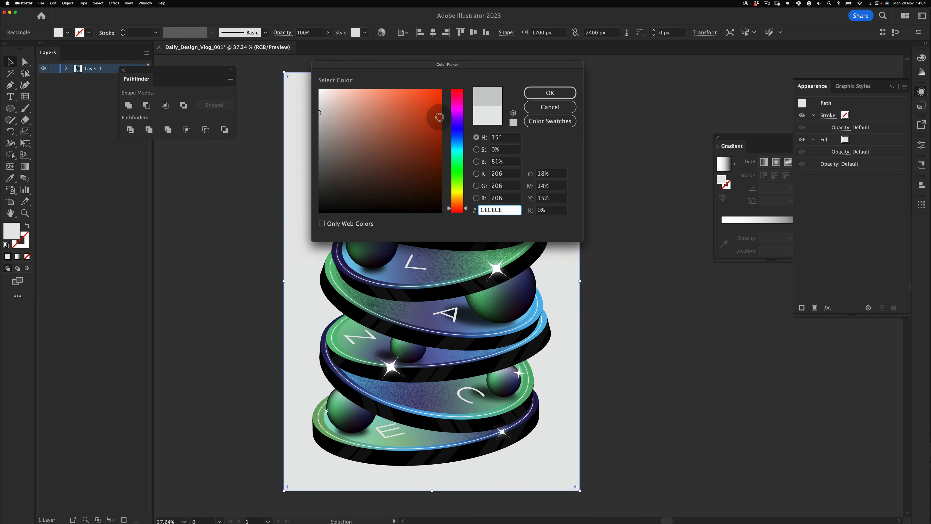
left_click(549, 93)
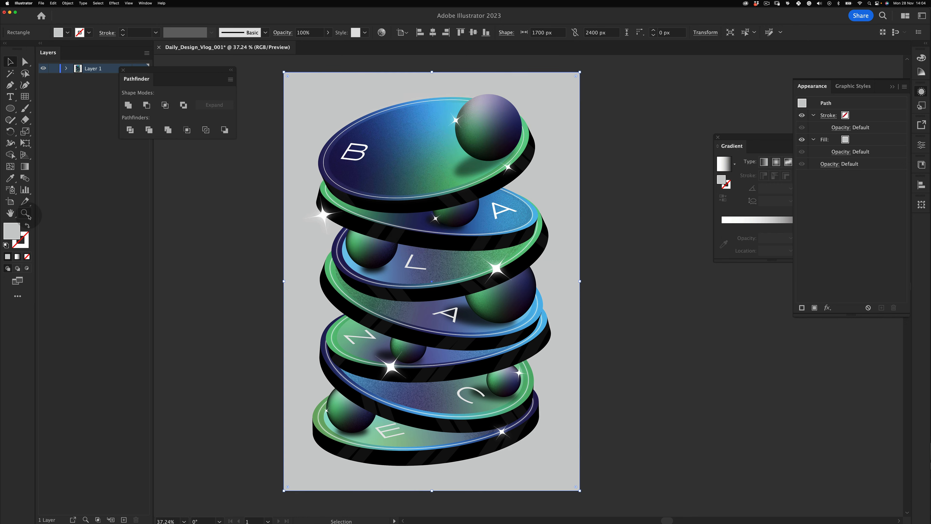
double_click(11, 233)
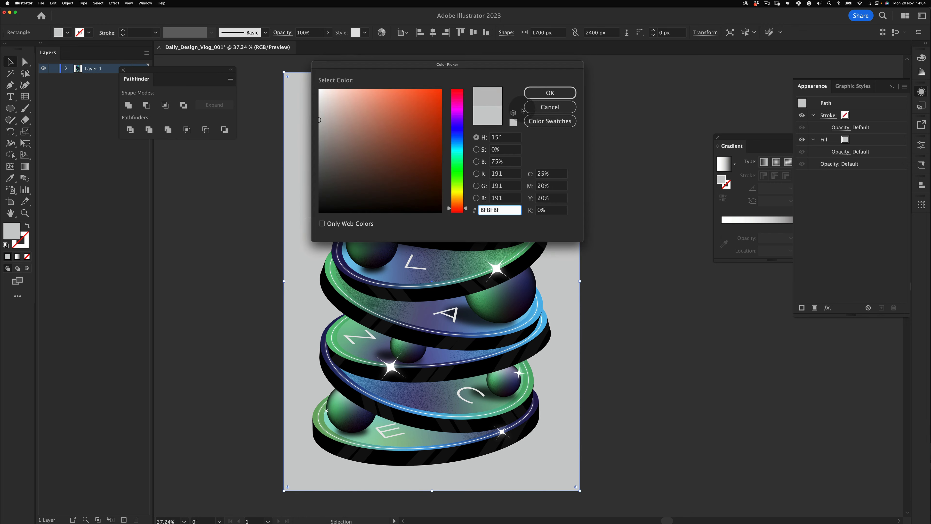
left_click(550, 92)
key("v")
left_click(211, 384)
key("z")
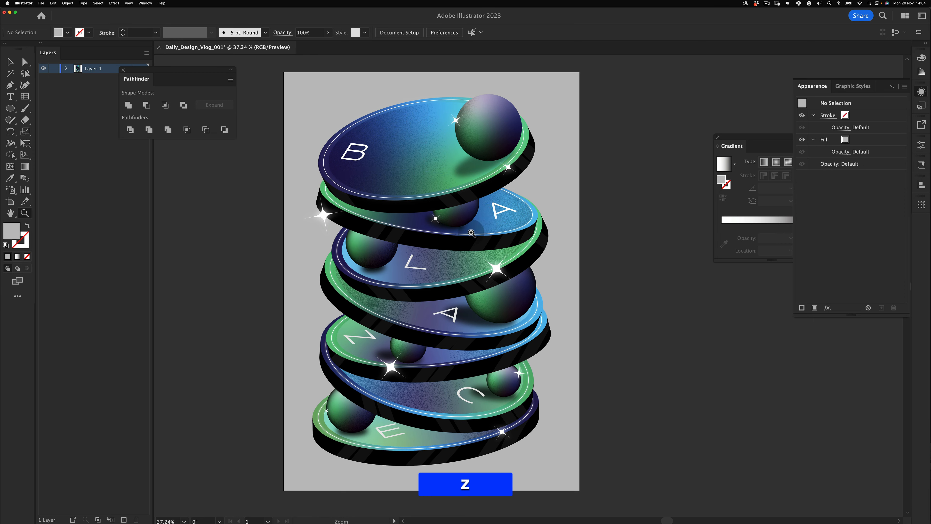
left_click_drag(480, 221, 548, 171)
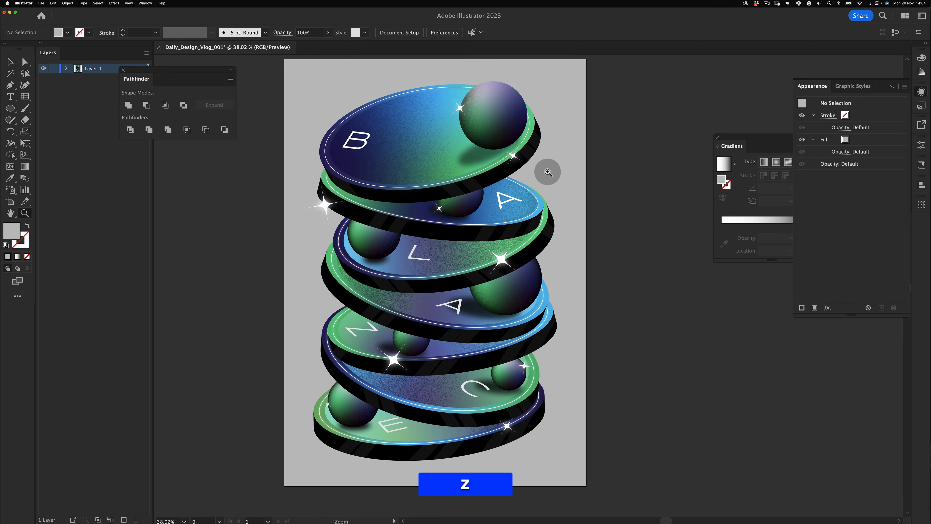
Fill the background rectangle with mid grey AAAAAA.
key("v")
left_click(287, 212)
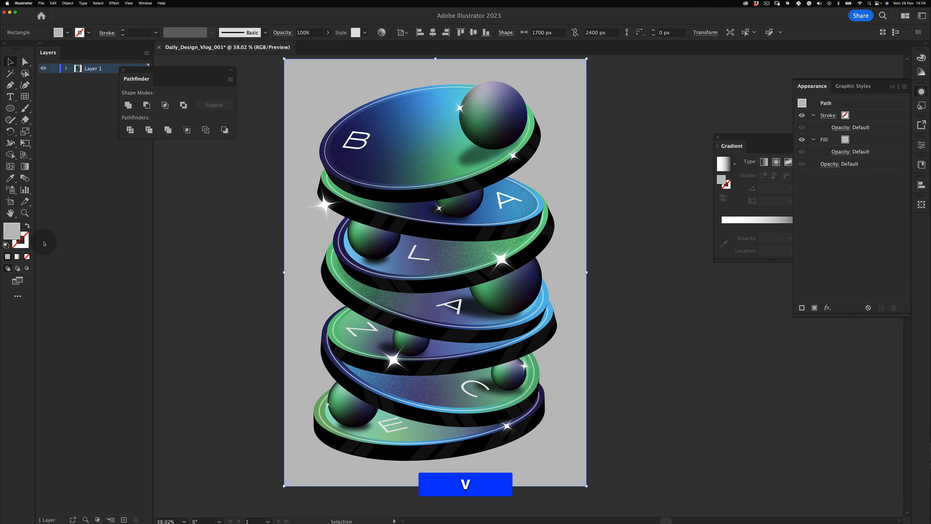
double_click(12, 230)
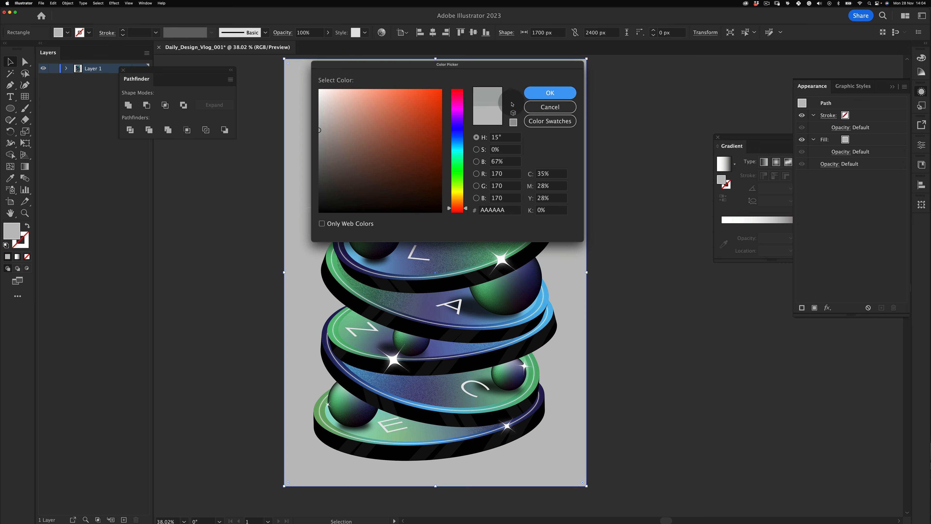
left_click(550, 92)
Fill the background rectangle with a dark neutral grey and deselect it.
double_click(7, 228)
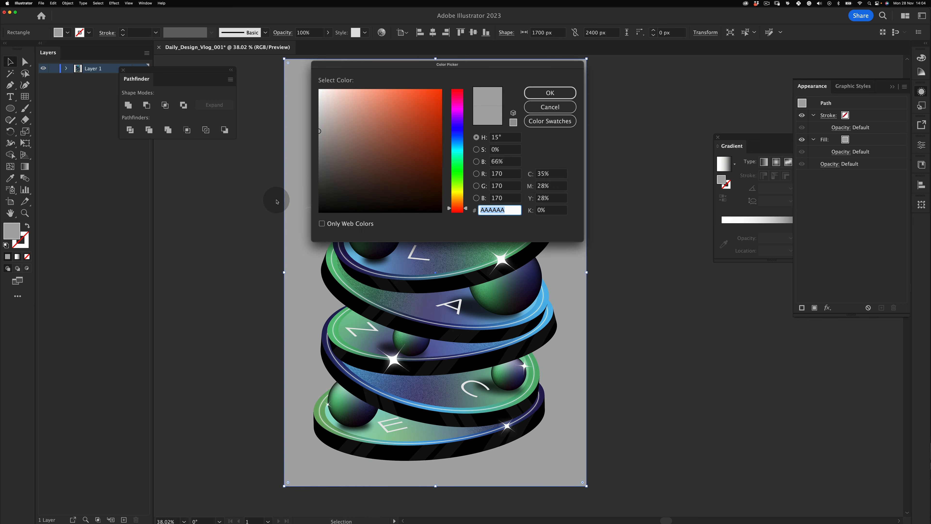
left_click_drag(322, 142, 312, 152)
left_click(539, 94)
key("v")
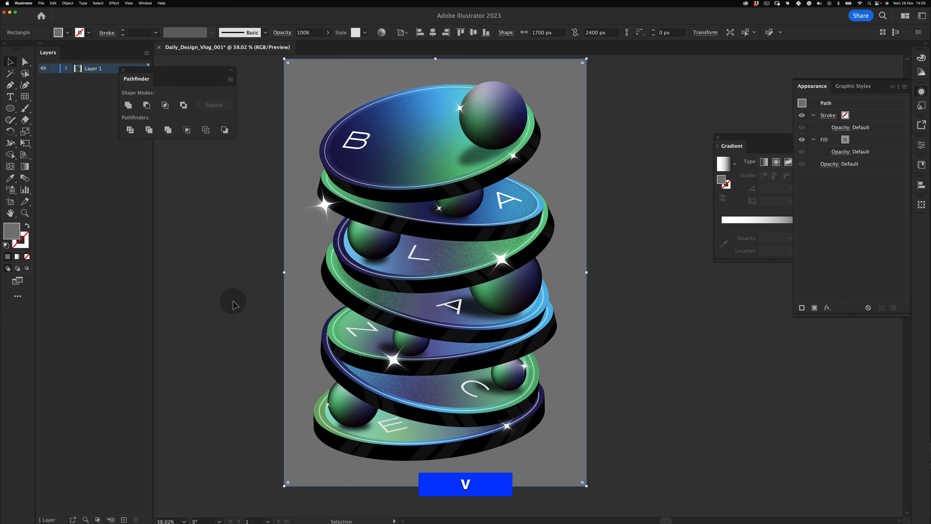
left_click(204, 370)
Examine the full poster to judge the disc stack against the dark grey background.
key("z")
left_click(412, 251, "alt")
left_click_drag(412, 251, 418, 248)
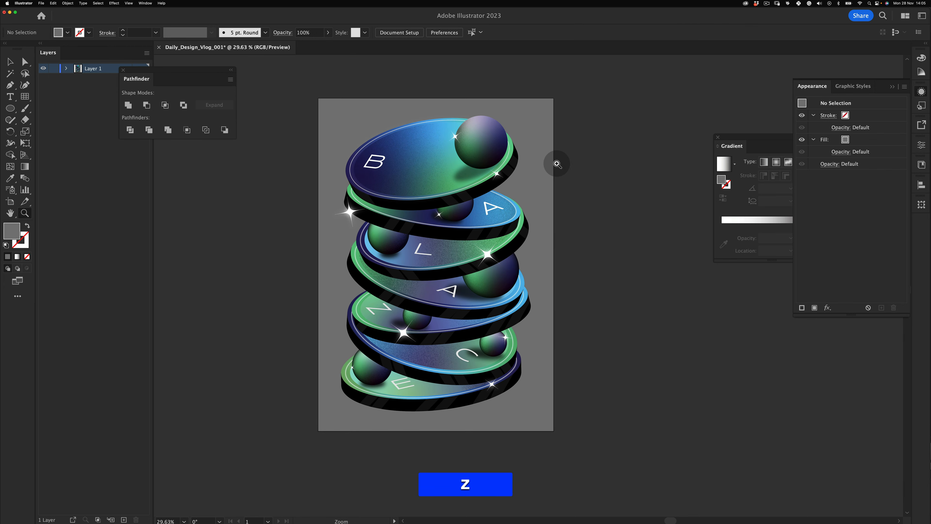
key("v")
key("z")
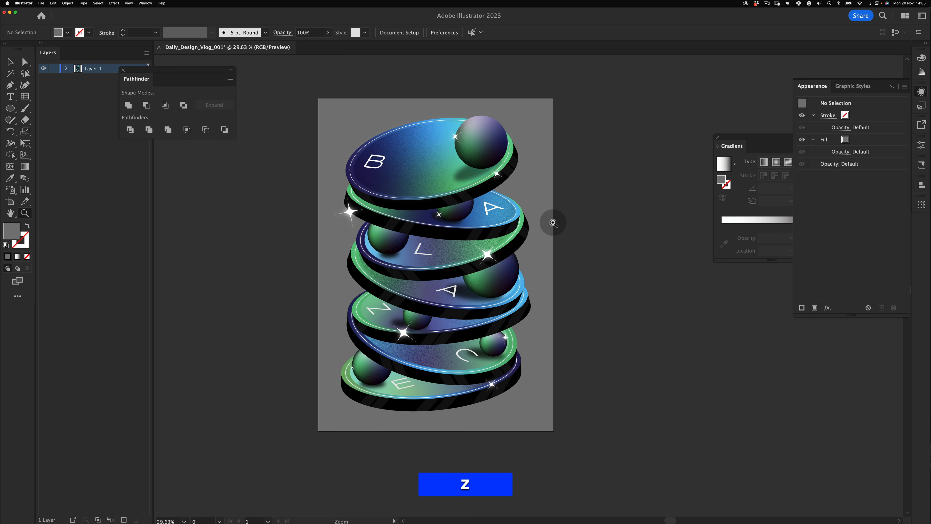
left_click_drag(542, 216, 550, 215)
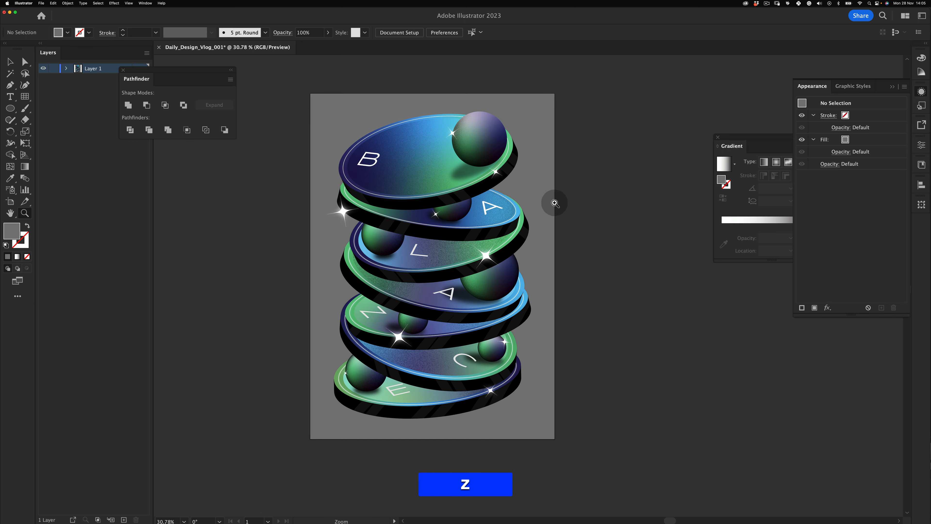
key("v")
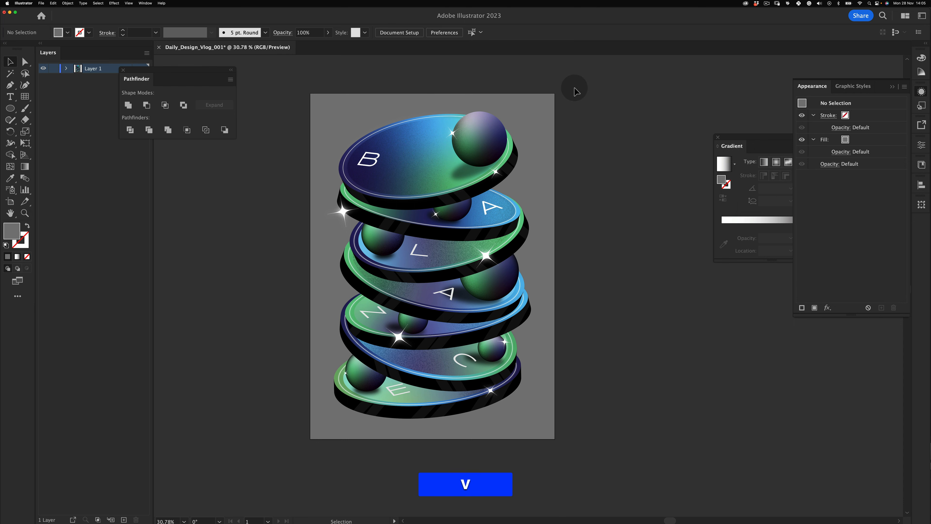
key("z")
left_click_drag(403, 232, 411, 232)
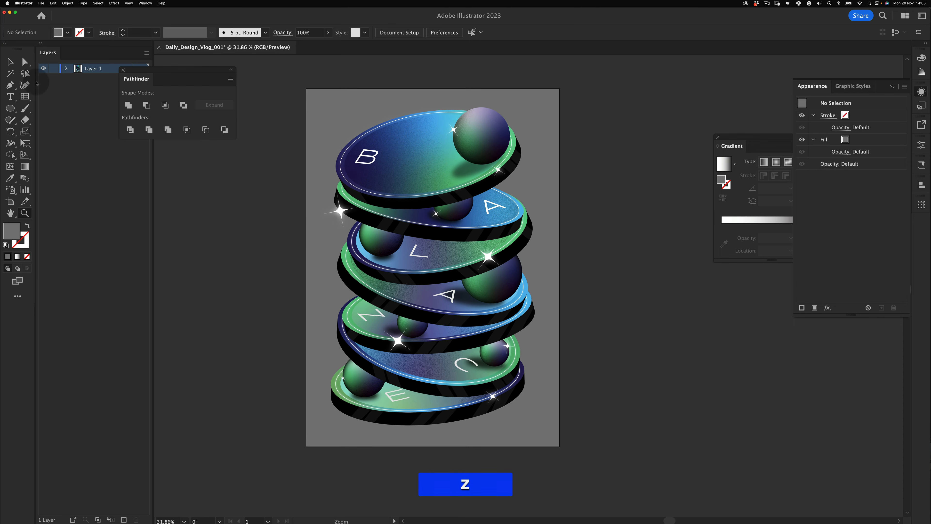
Add the text "daily design vlog", enlarge it to about 89 px, and place it centred below the bottom disc.
left_click(10, 97)
left_click(412, 152)
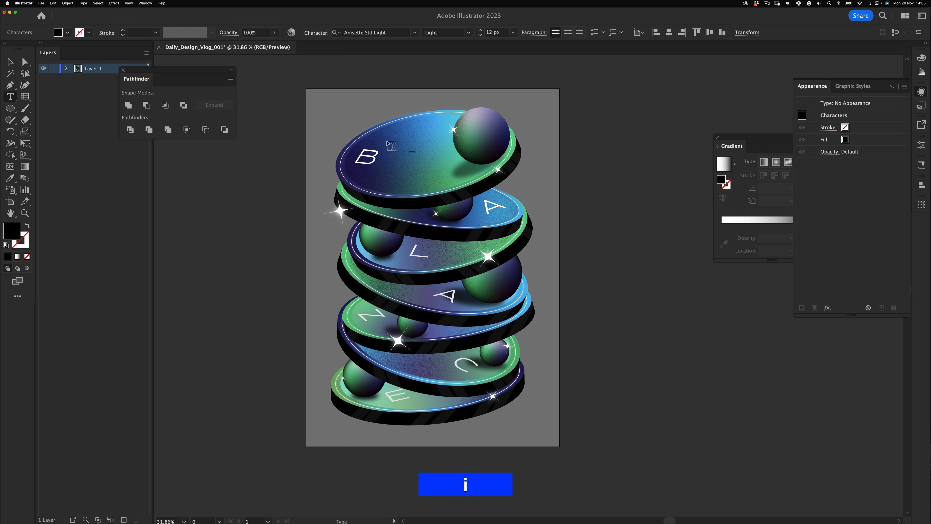
key("Escape")
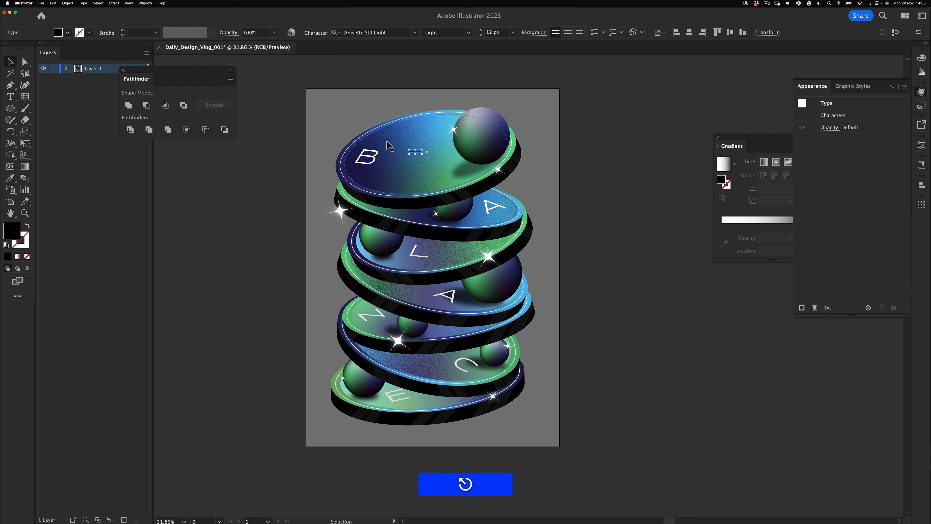
left_click_drag(421, 155, 459, 434)
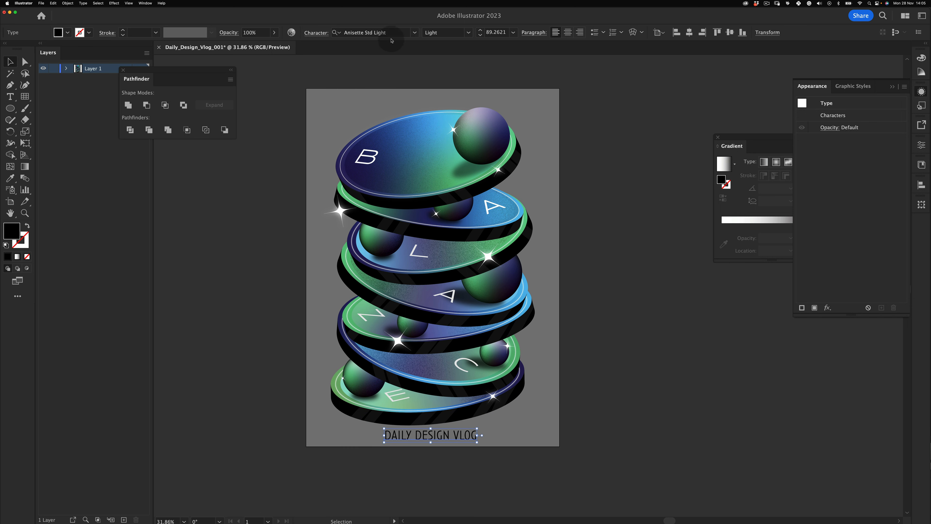
Set the "daily design vlog" text in Helvetica Neue Light.
left_click(373, 32)
type("he")
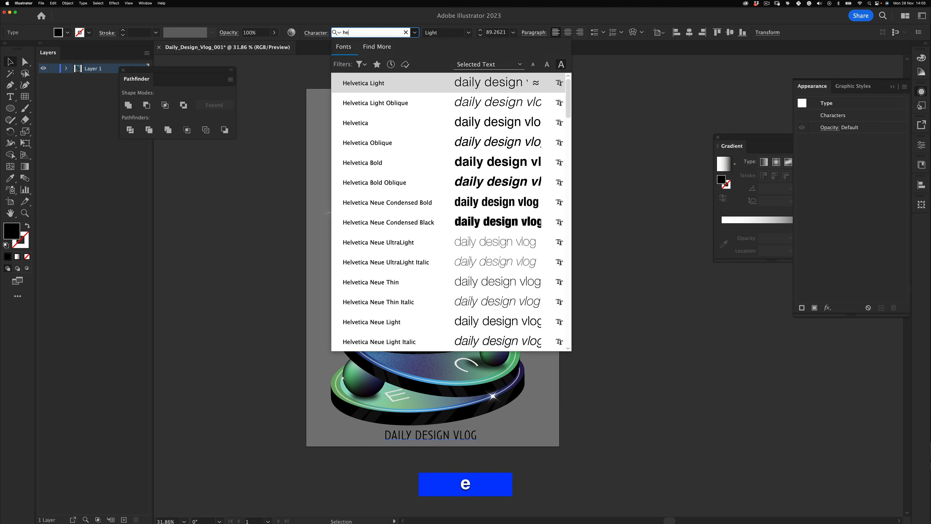
type("le")
key("BackSpace")
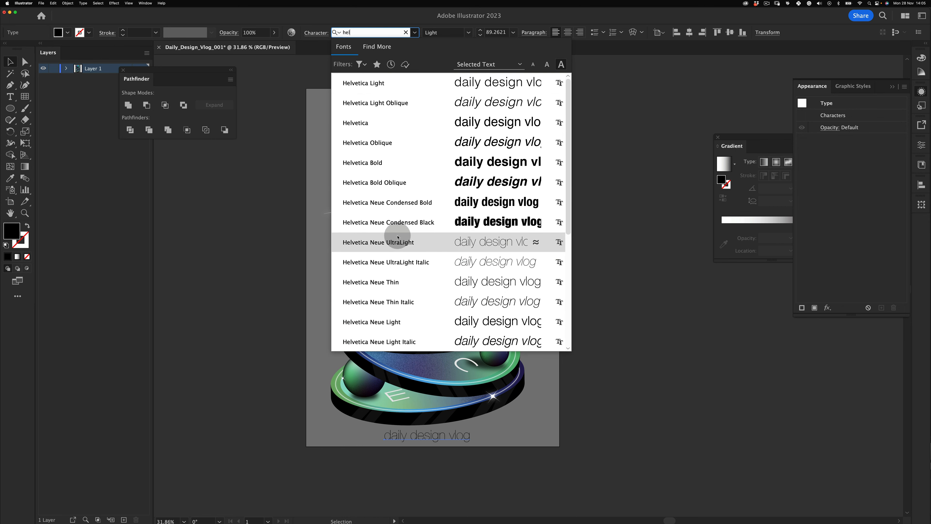
left_click(387, 322)
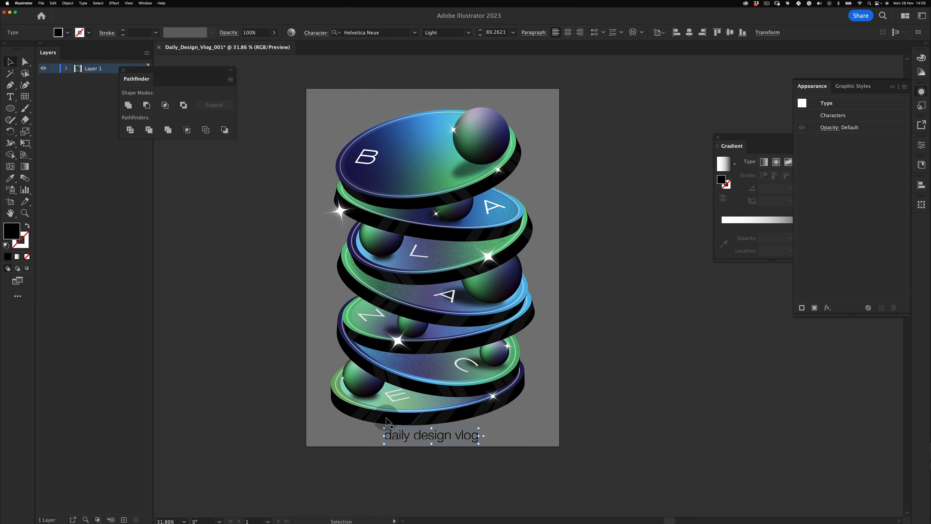
Capitalize each word of the bottom caption so it reads "Daily Design Vlog".
double_click(390, 436)
type("D")
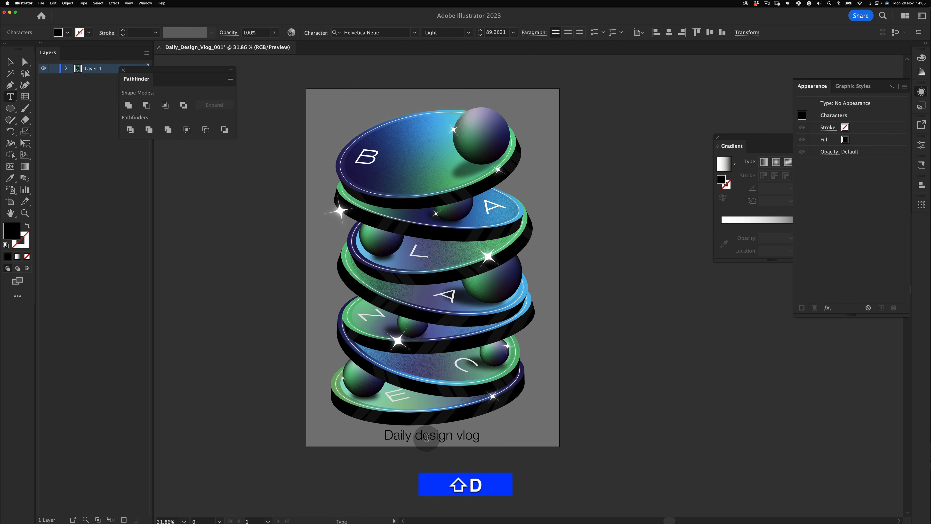
key("shift+Escape")
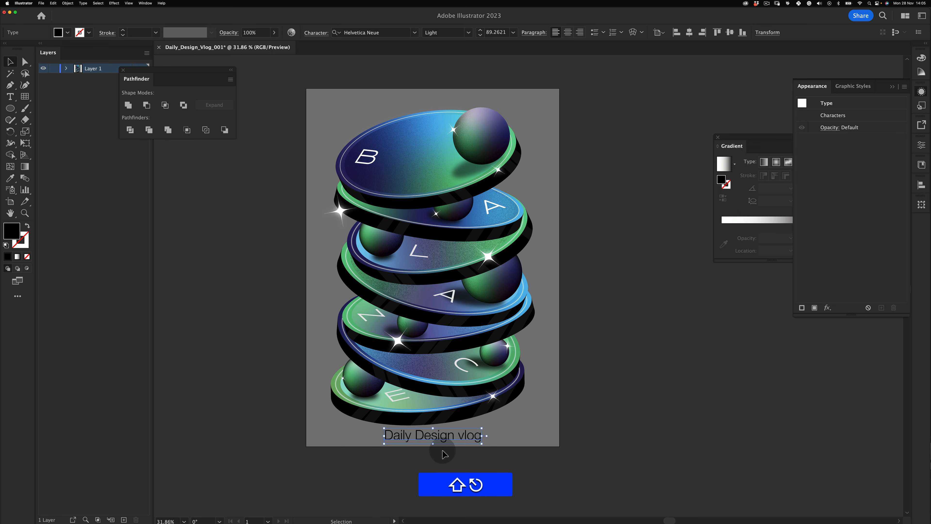
double_click(463, 433)
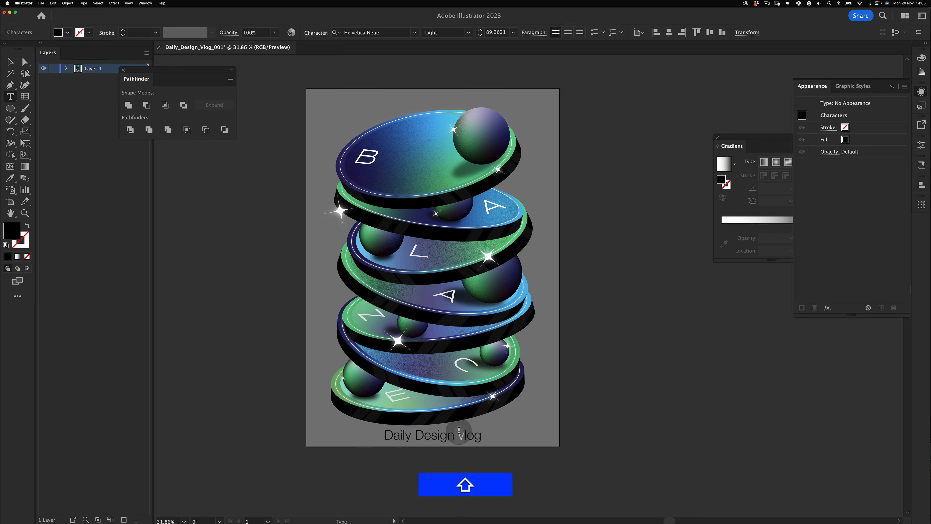
type("V")
key("shift+Escape")
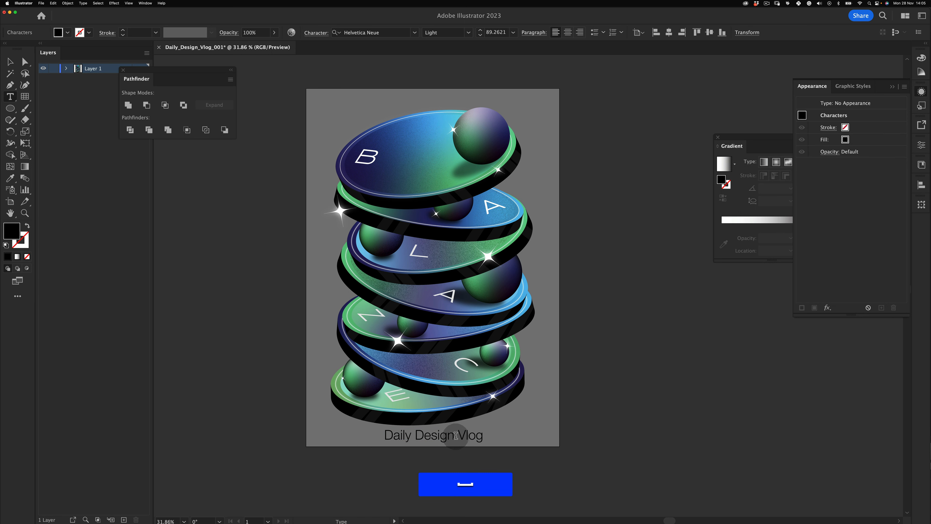
key("Escape")
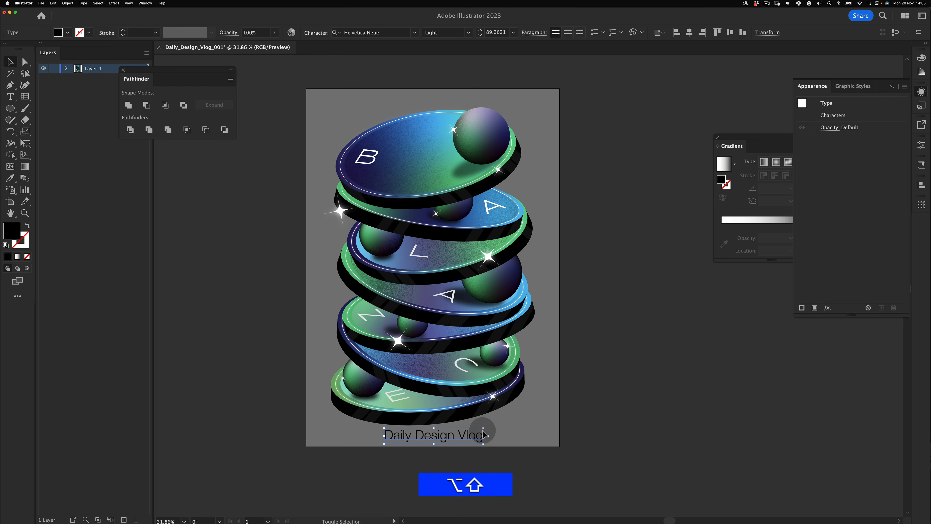
Scale the "Daily Design Vlog" caption down to a font size of about 40.6, keeping it below the bottom disc.
left_click_drag(484, 429, 442, 440)
left_click(461, 455)
key("v")
Try the Bold style of Helvetica Neue on the caption.
left_click(468, 33)
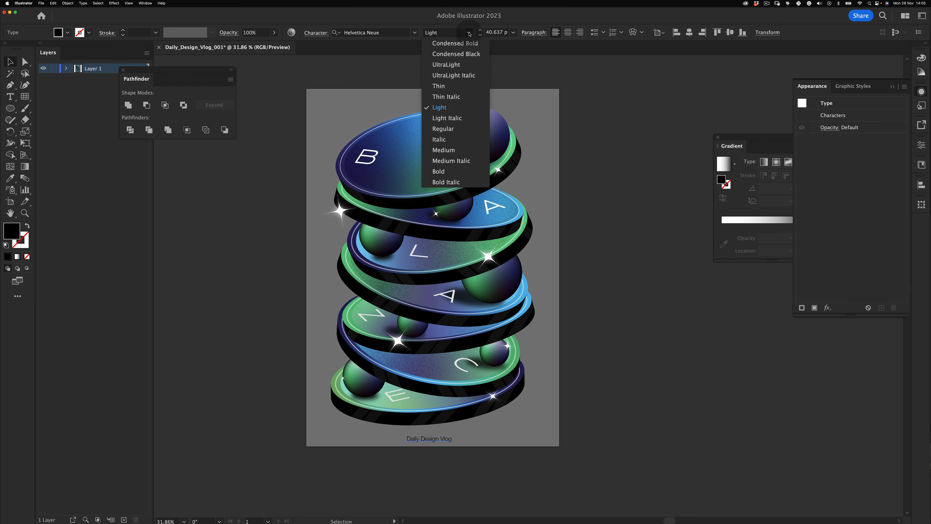
left_click(463, 163)
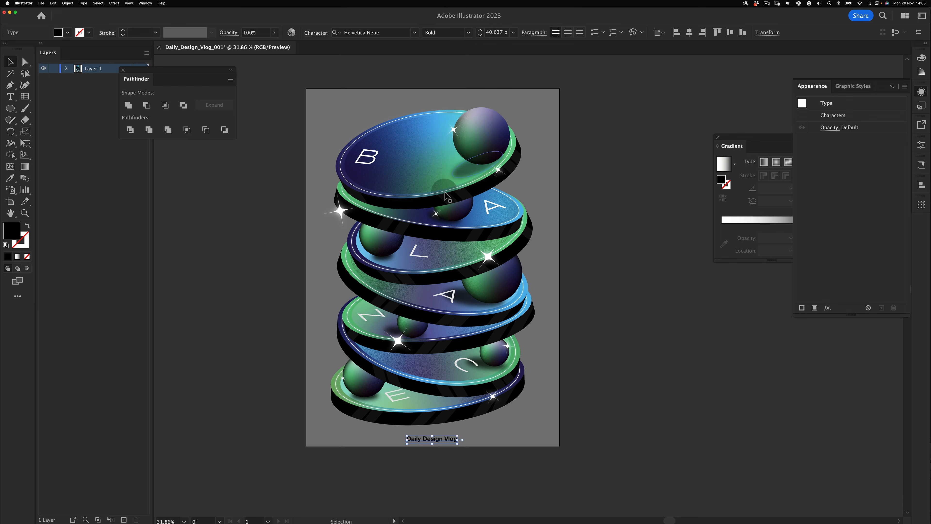
left_click(352, 488)
key("v")
left_click_drag(456, 440, 441, 442)
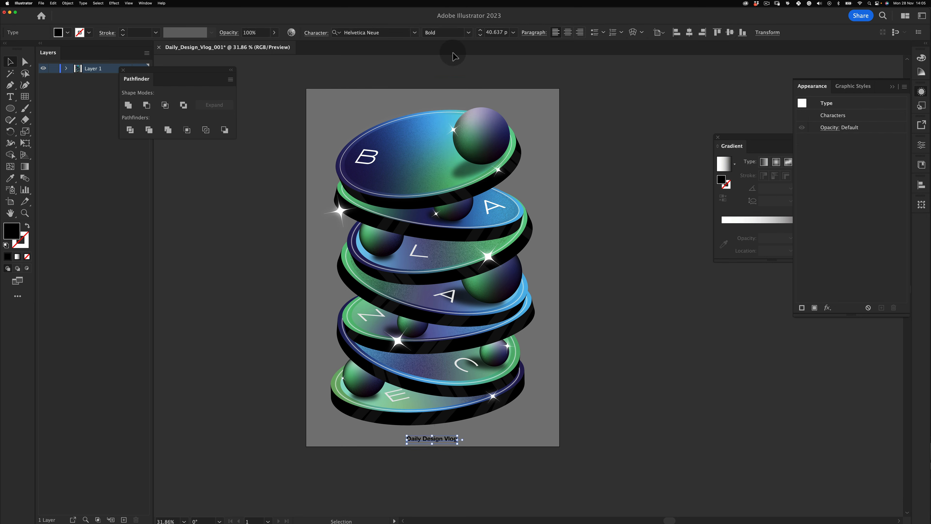
Set the caption's Helvetica Neue style to Medium.
left_click(468, 32)
left_click(451, 140)
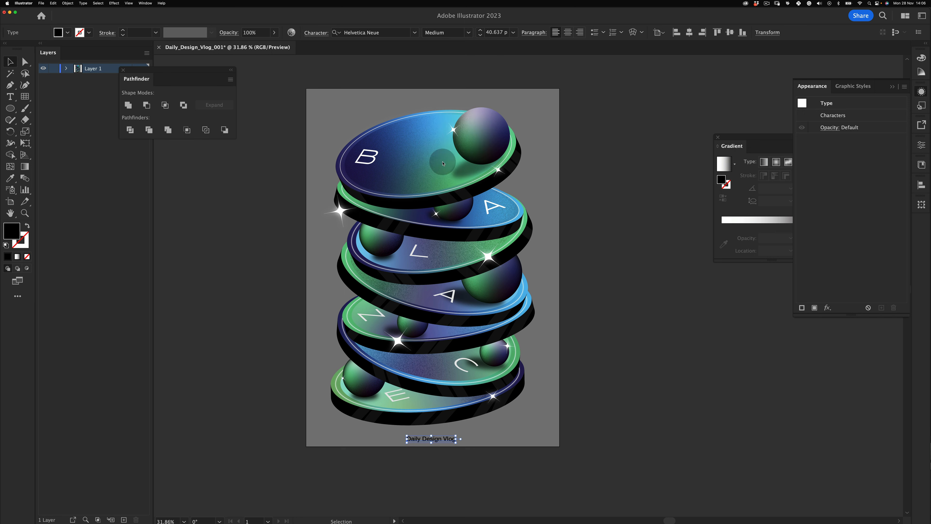
left_click(447, 456)
key("v")
Extend the caption to read "Daily Design Vlog #001 / PILOT".
double_click(444, 439)
left_click_drag(444, 439, 486, 438)
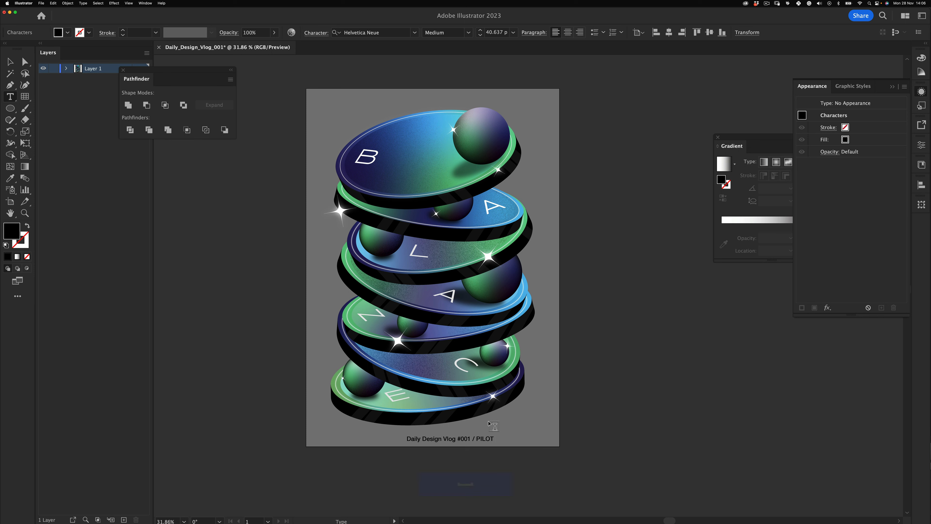
key("Escape")
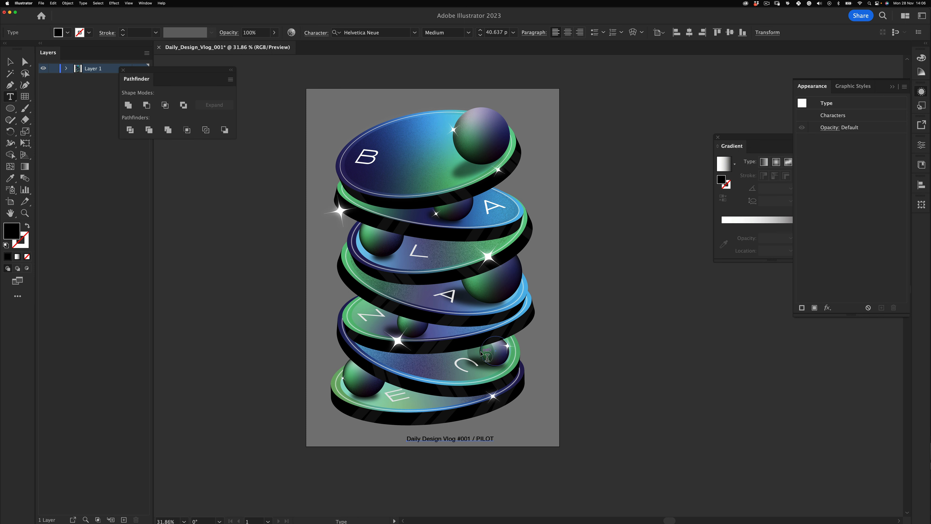
Replace the word "PILOT" in the caption with "Balance the Pilot".
left_click_drag(475, 437, 511, 434)
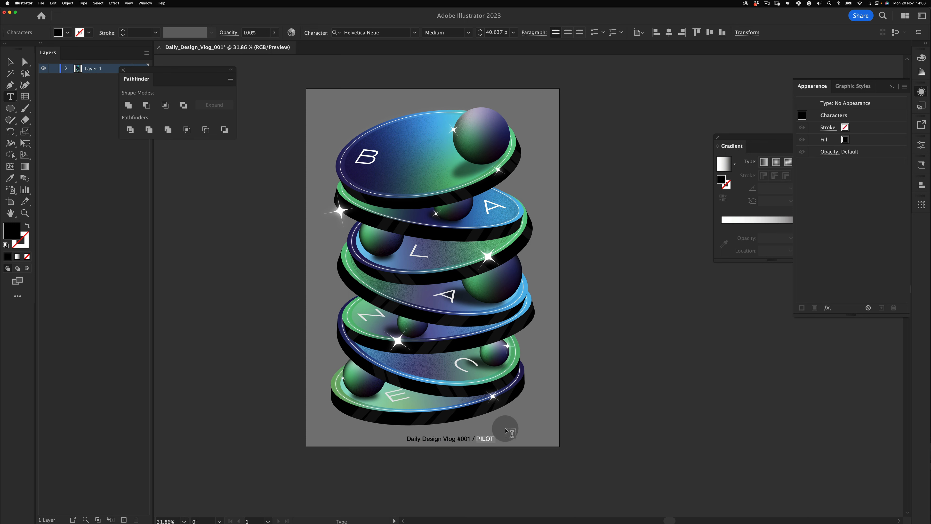
type("Balance the Pilot")
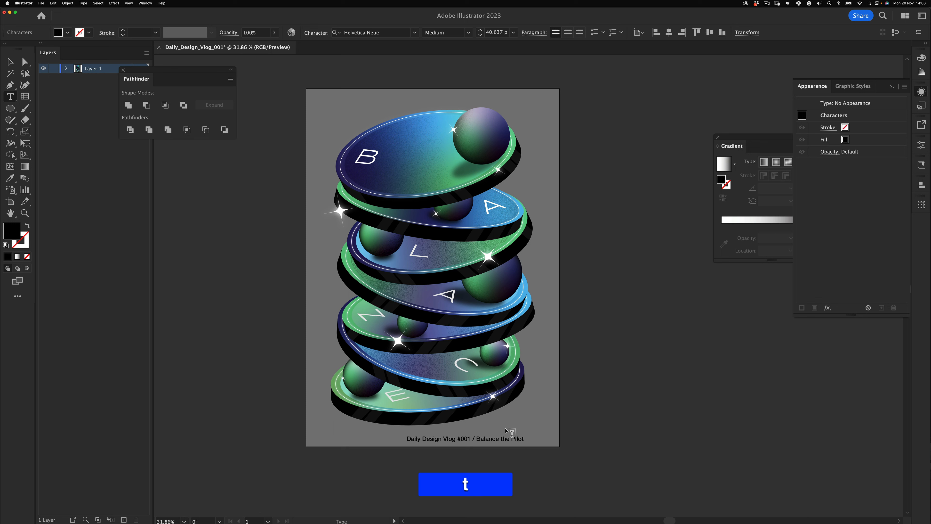
key("Escape")
key("v")
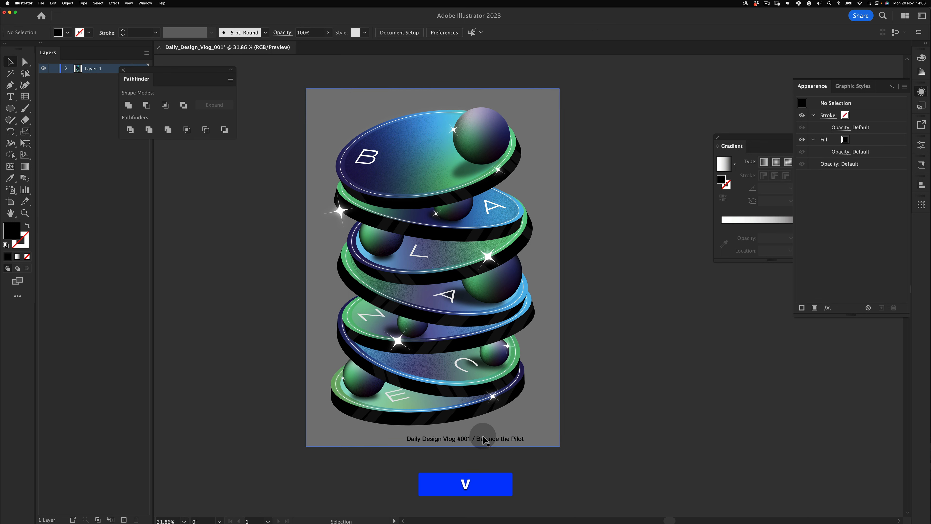
left_click(482, 441)
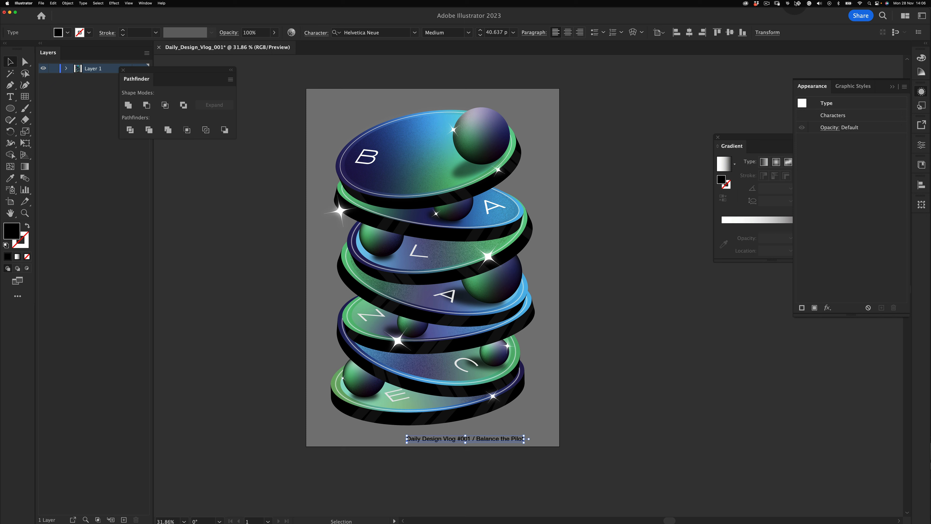
left_click(798, 4)
left_click(789, 3)
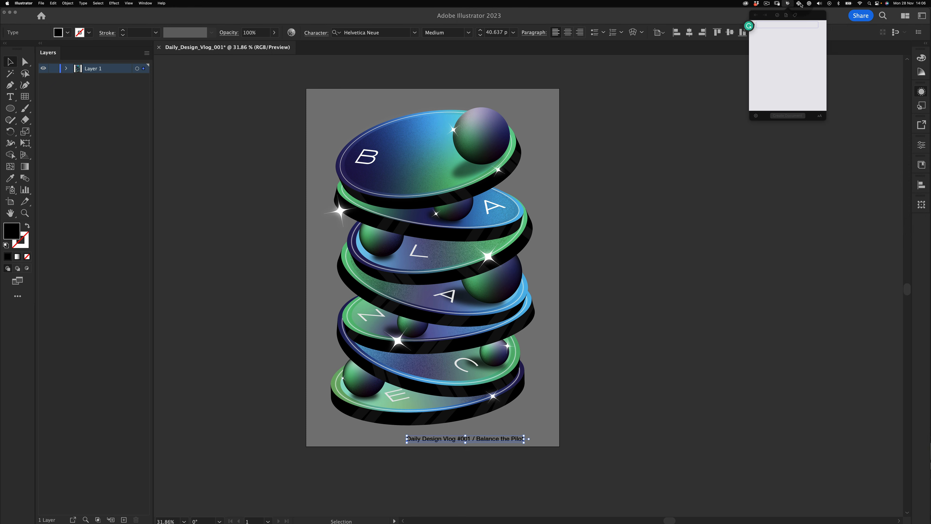
left_click(799, 4)
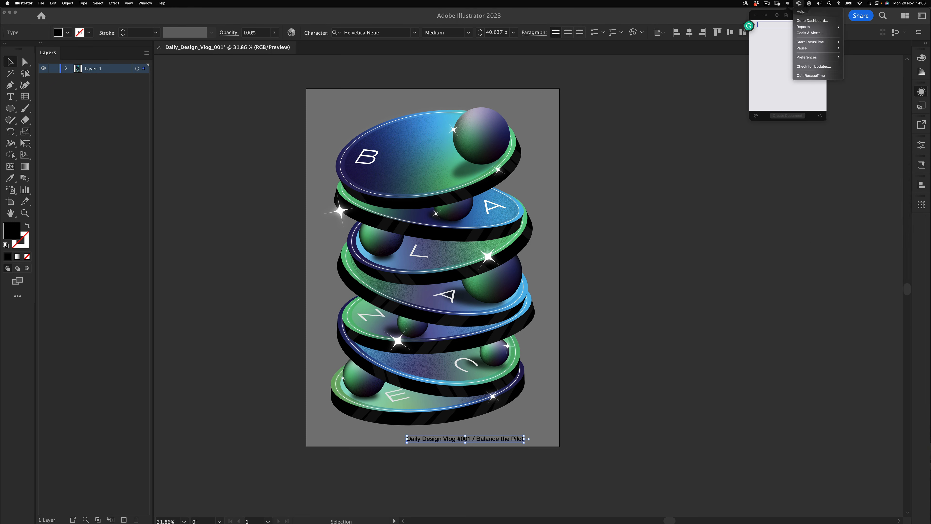
left_click(767, 4)
left_click(657, 152)
key("v")
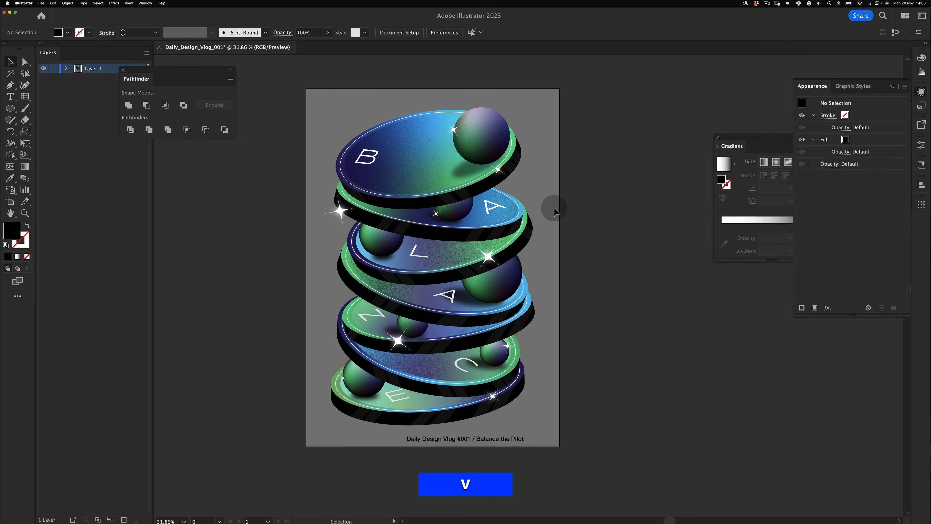
Centre the caption below the bottom disc and fill its text with white, FFFFFF.
left_click_drag(513, 438, 485, 434)
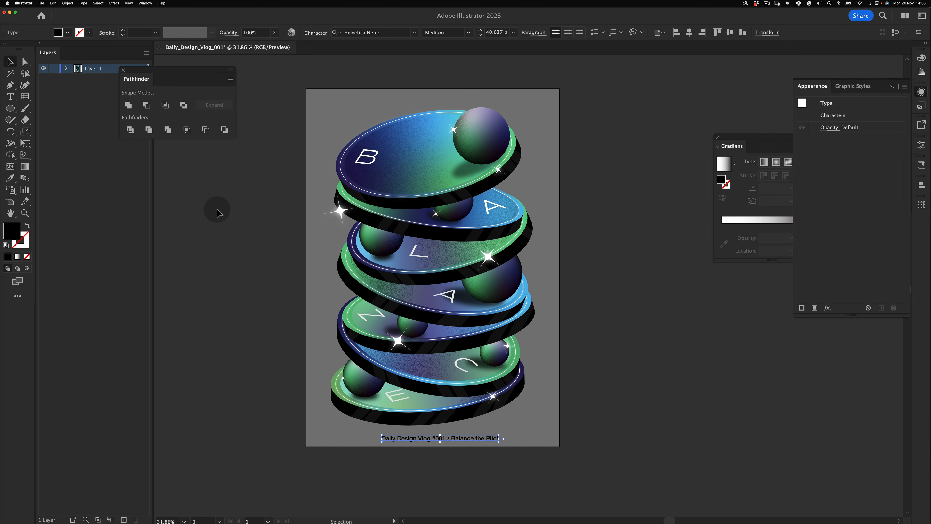
double_click(16, 229)
left_click(320, 90)
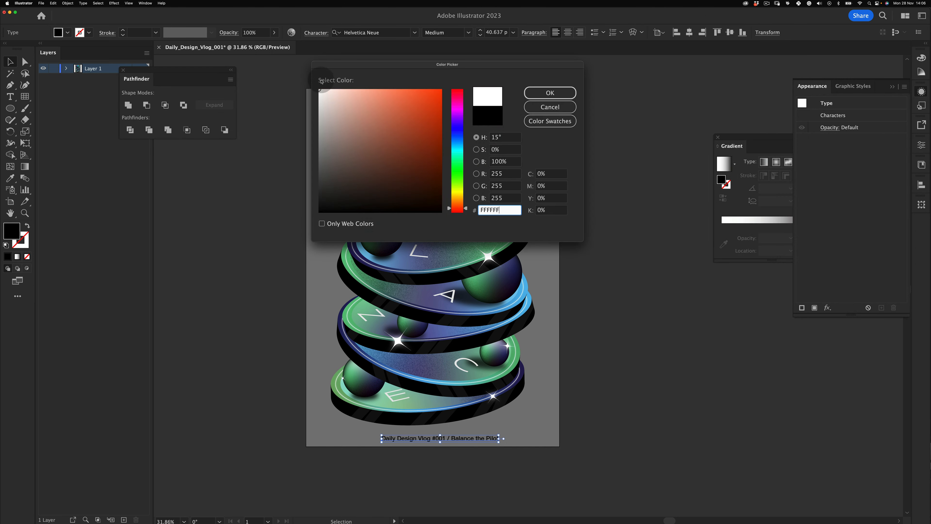
left_click(549, 93)
key("v")
left_click(324, 422)
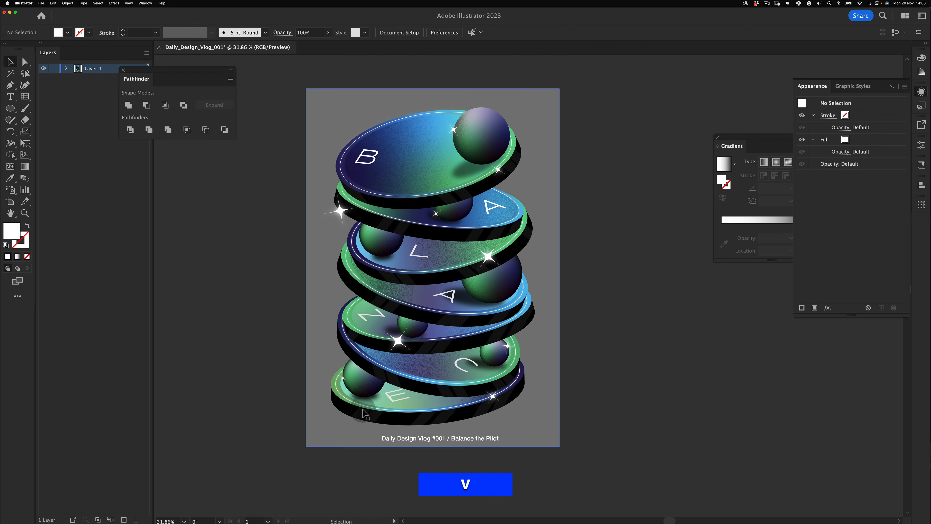
Recolour the caption text black by sampling the black edge of a disc.
left_click(458, 439)
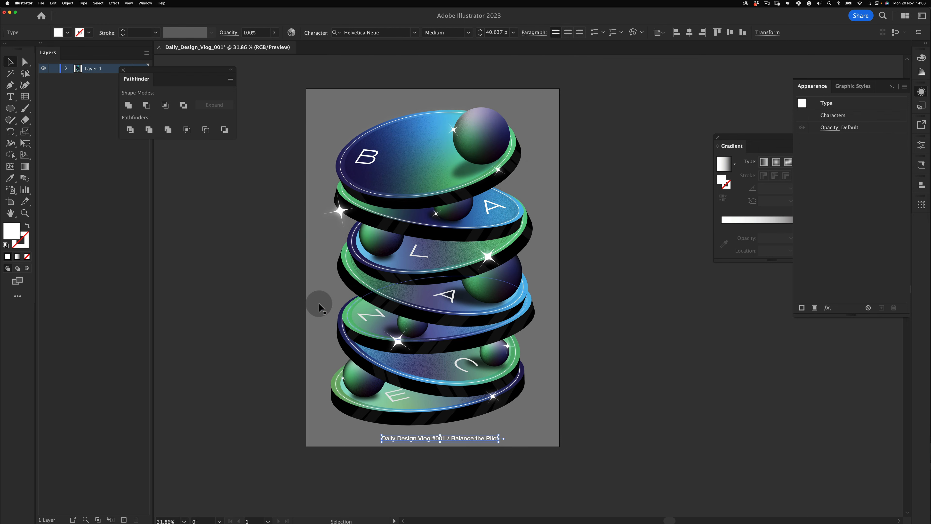
key("i")
left_click(430, 236)
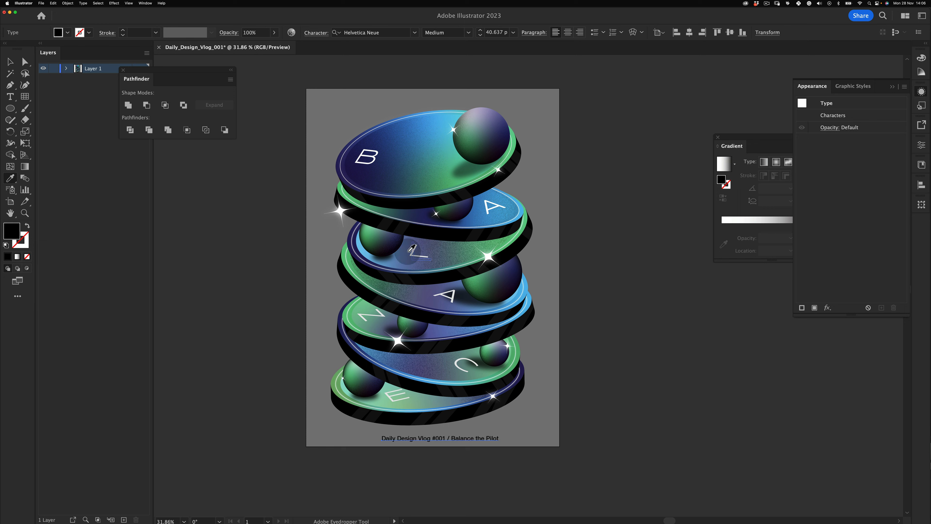
key("v")
left_click(228, 376)
Scale the caption down to a font size of about 37.5 and rotate it to run vertically, reading upward.
left_click(502, 436)
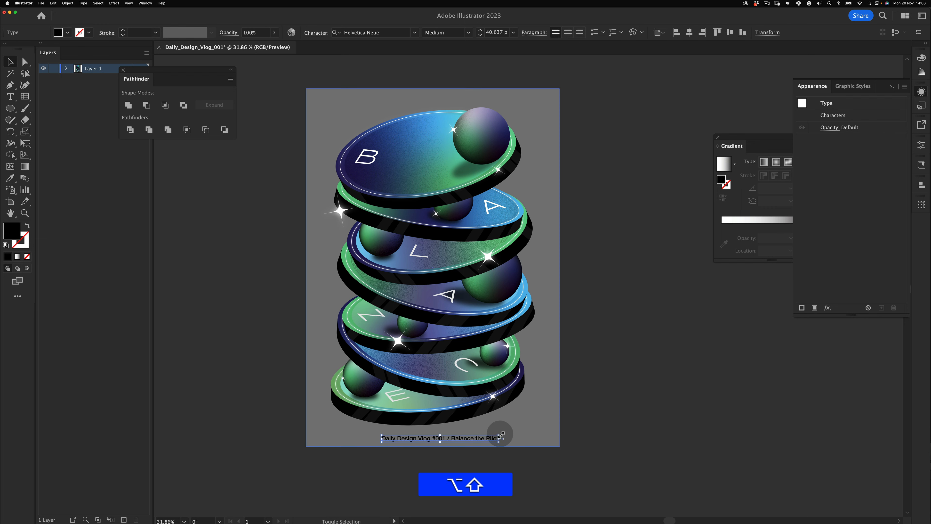
left_click_drag(502, 435, 387, 268)
left_click(453, 464)
key("v")
key("e")
left_click_drag(417, 303, 381, 196)
key("shift+v")
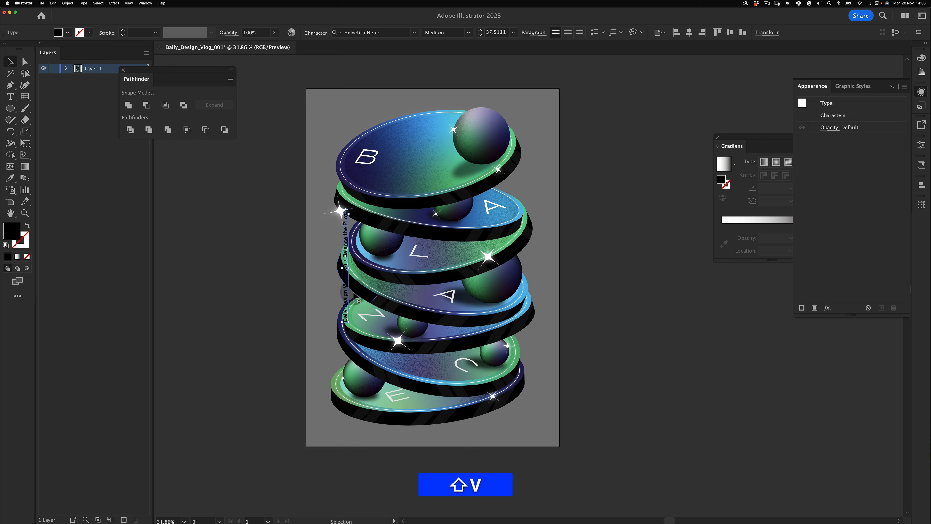
Place the vertical caption along the poster's left edge and a copy reading downward along its right edge.
left_click_drag(347, 297, 502, 224)
left_click(277, 335)
key("v")
key("e")
key("v")
left_click(611, 220)
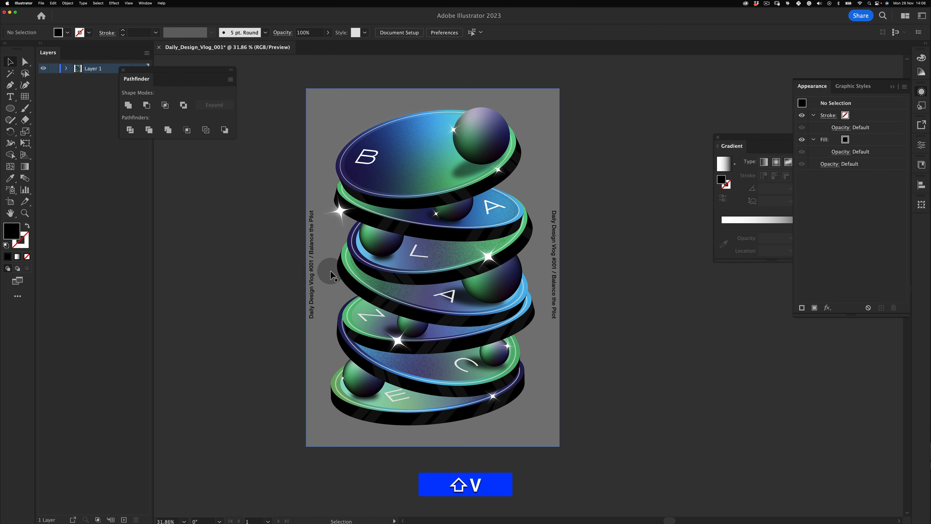
left_click(312, 271)
left_click(555, 233, "shift")
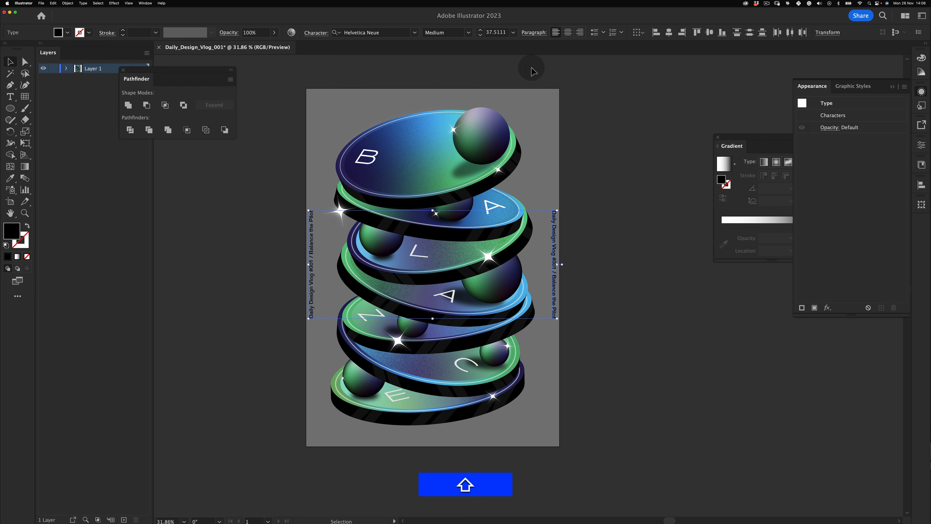
key("v")
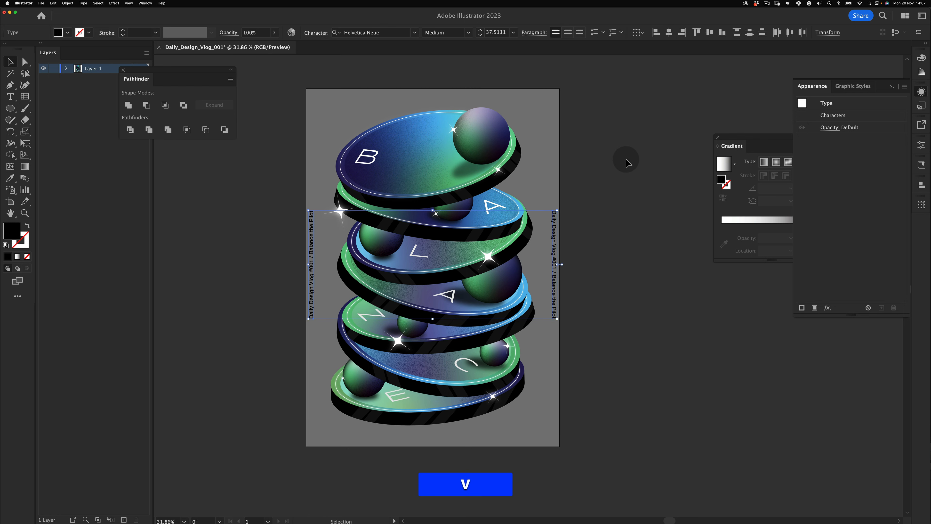
left_click(625, 159)
key("v")
key("super+a")
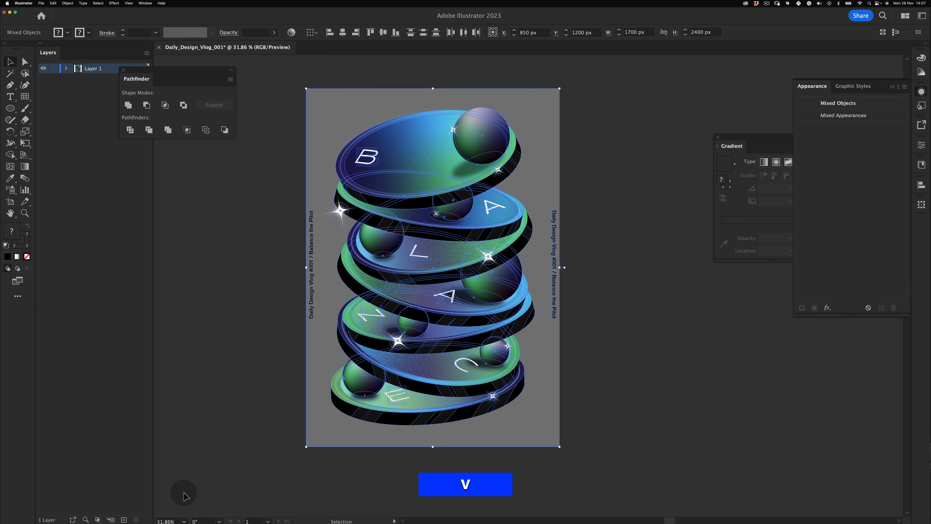
key("v")
left_click(266, 430)
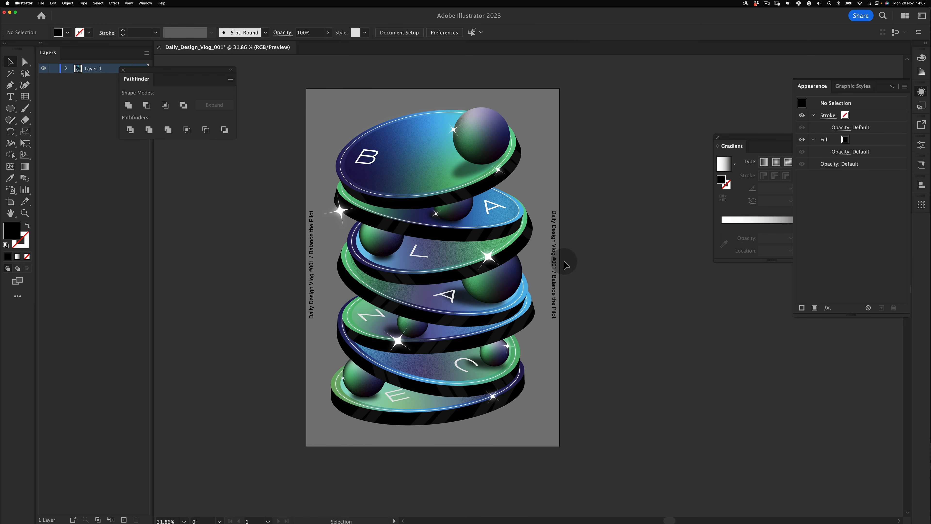
Examine the poster with its two side captions, close up and as a whole in full-screen view.
key("space")
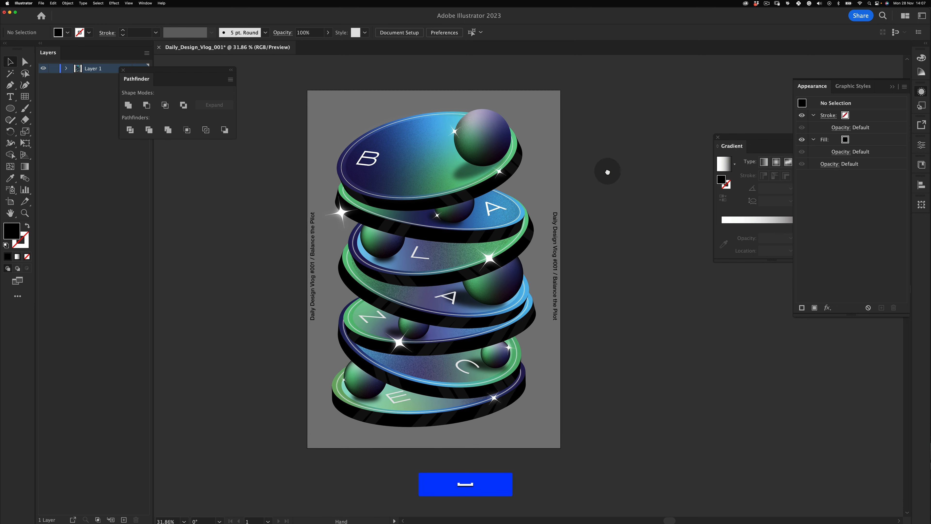
left_click_drag(604, 170, 627, 201)
key("z")
left_click_drag(497, 266, 521, 267)
key("space")
left_click_drag(503, 268, 478, 288)
key("z")
key("space")
left_click_drag(478, 288, 602, 307)
key("f")
key("f")
key("space")
key("z")
left_click_drag(464, 284, 474, 280)
Try colouring both side captions white by sampling the letter B on the first disc, and undo the recolouring.
key("v")
left_click(596, 237)
left_click(297, 246, "shift")
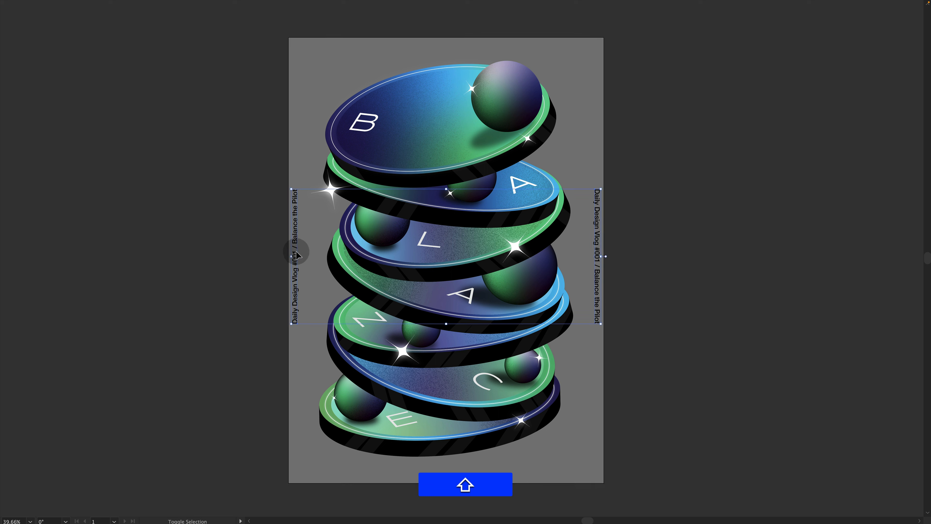
key("i")
left_click(373, 121)
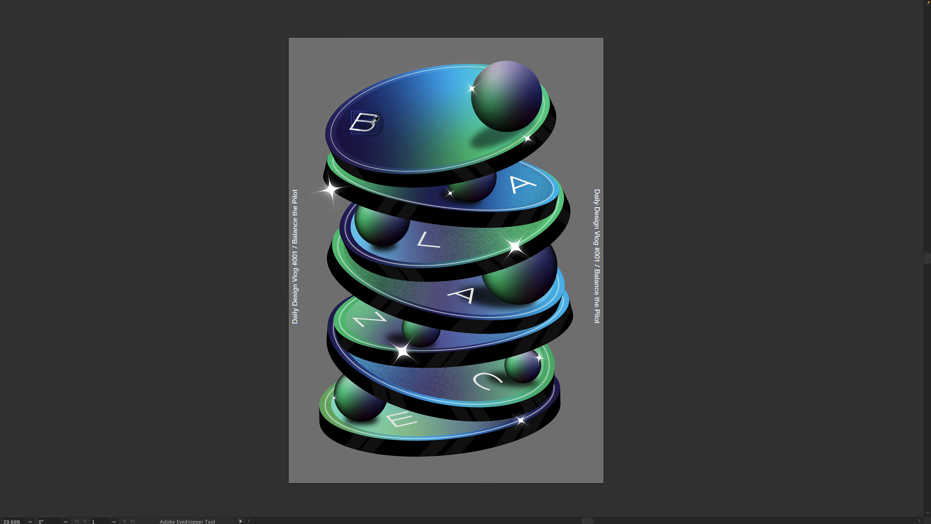
key("v")
left_click(201, 289)
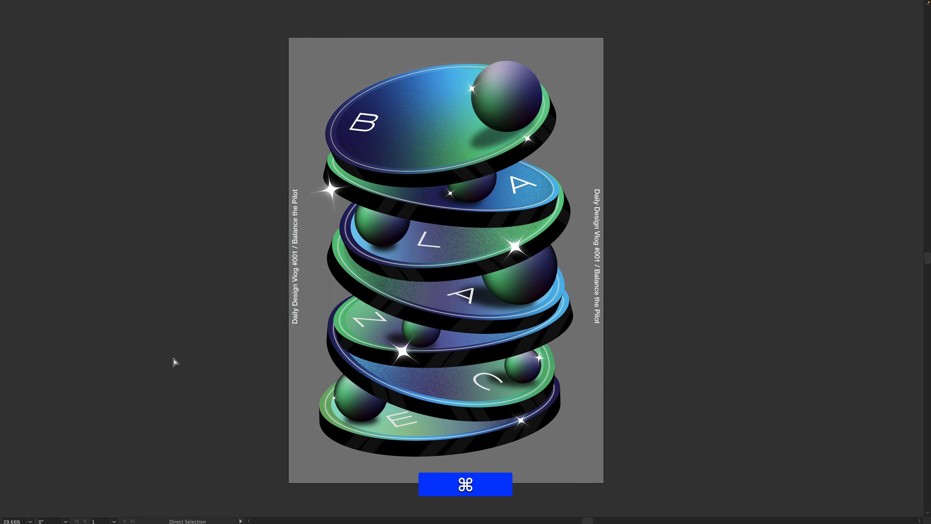
key("super+z")
key("super+Tab")
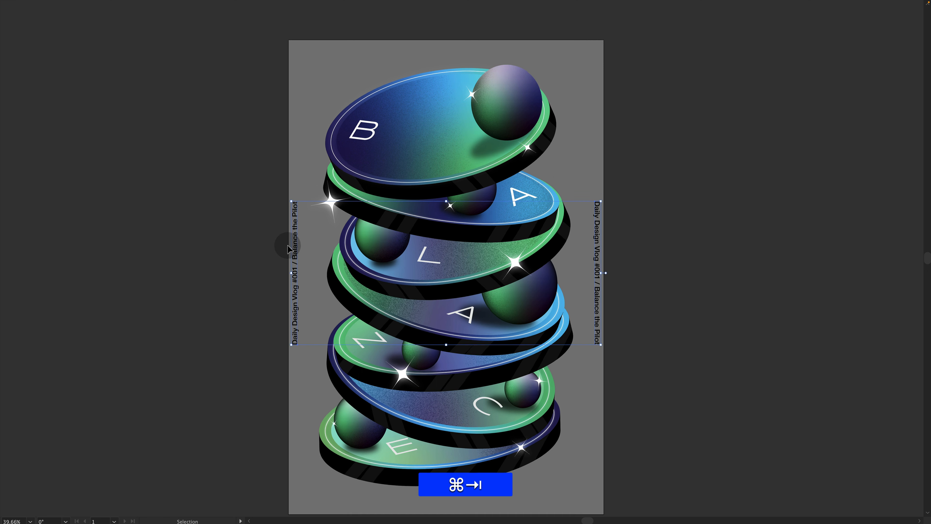
Set the font size of the caption along the poster's left edge to 25 px.
key("z")
left_click_drag(395, 216, 287, 289)
key("v")
left_click(286, 294)
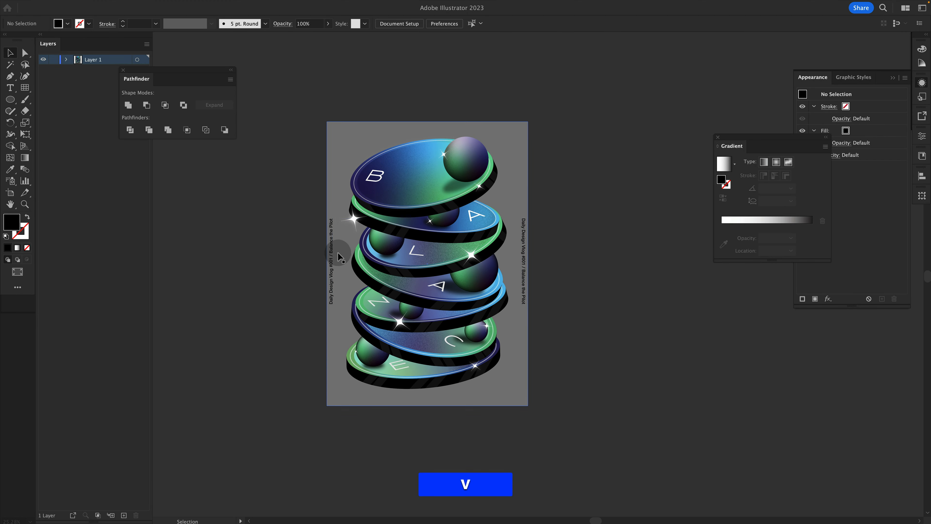
left_click(331, 257)
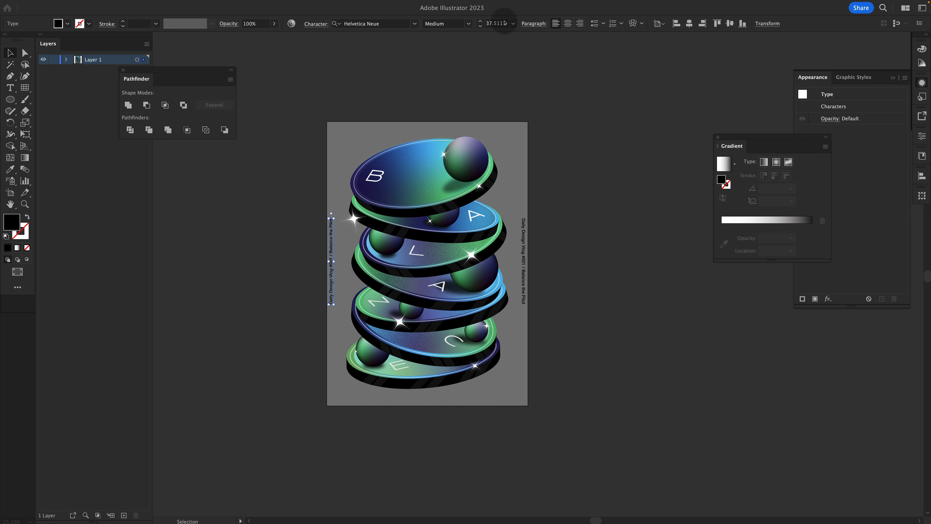
type("25")
key("Tab")
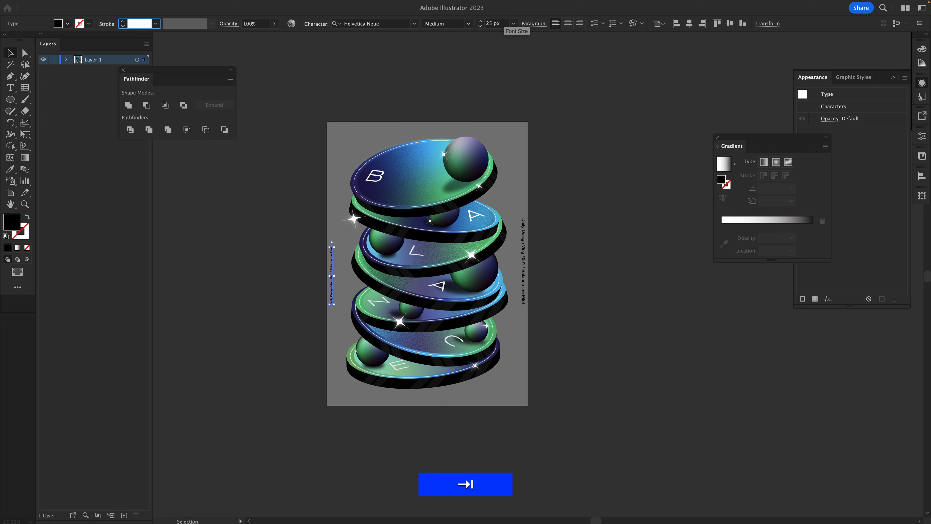
left_click(10, 55)
left_click(222, 307)
Set the font size of the caption along the poster's right edge to 25 px.
key("z")
left_click_drag(452, 271, 505, 251)
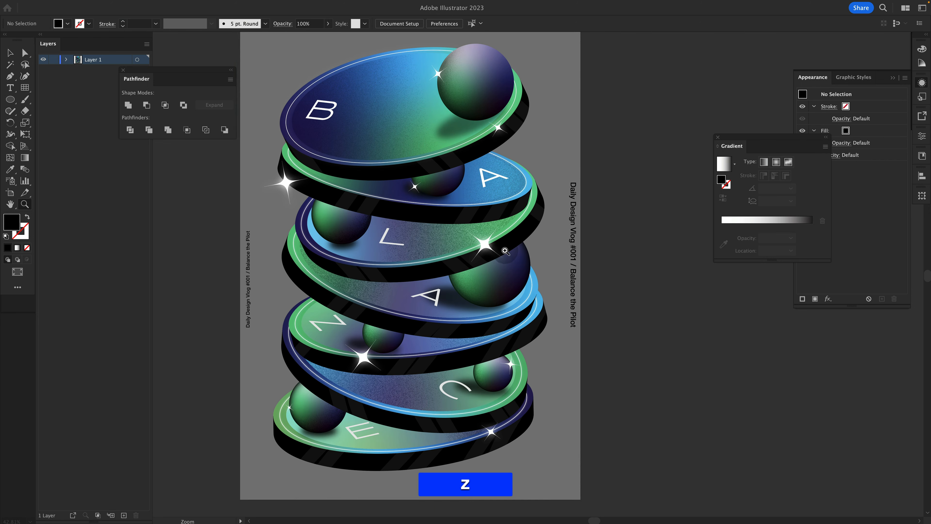
key("v")
left_click(571, 235)
left_click(499, 22)
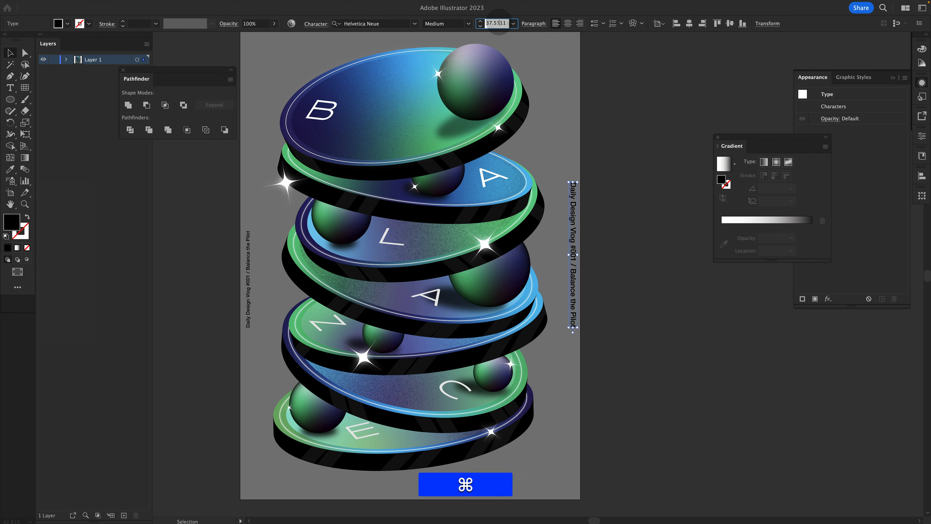
type("25")
key("Tab")
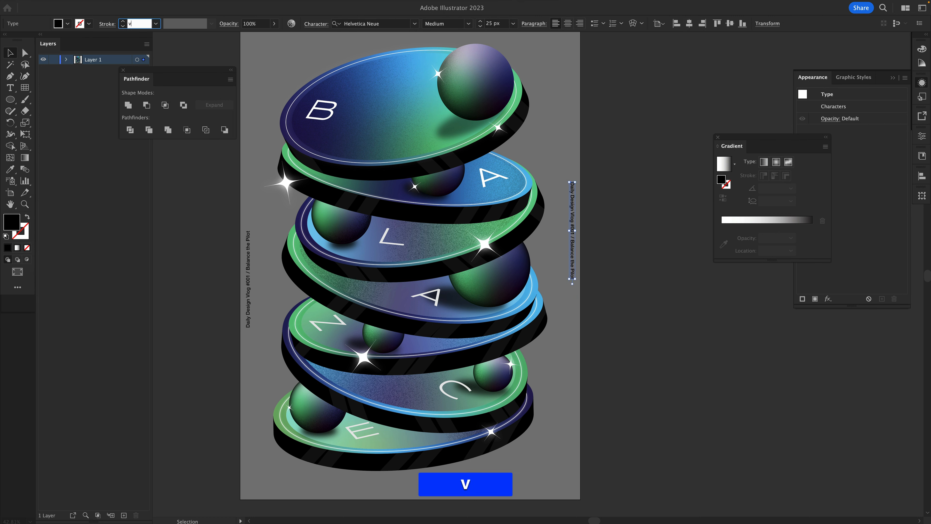
left_click(623, 206)
Align the vertical centres of the two side captions with each other.
left_click(571, 235)
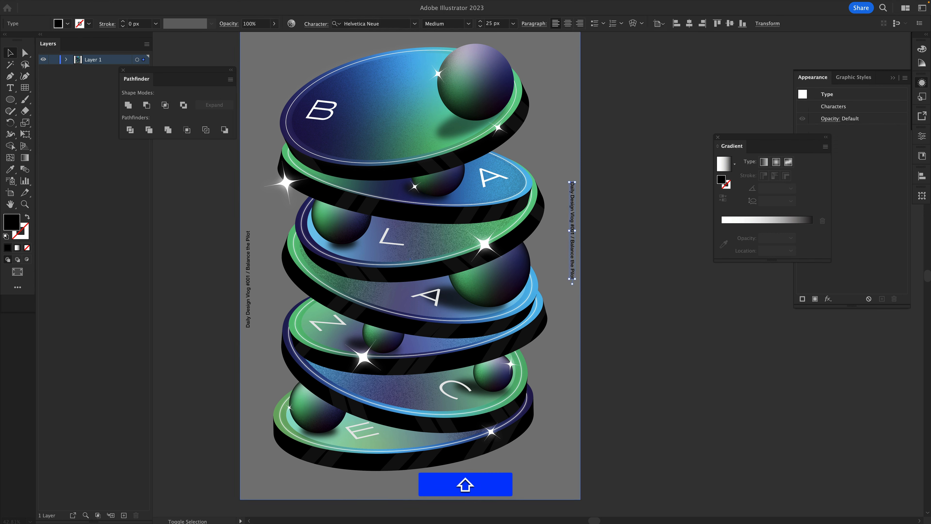
left_click(248, 259, "shift")
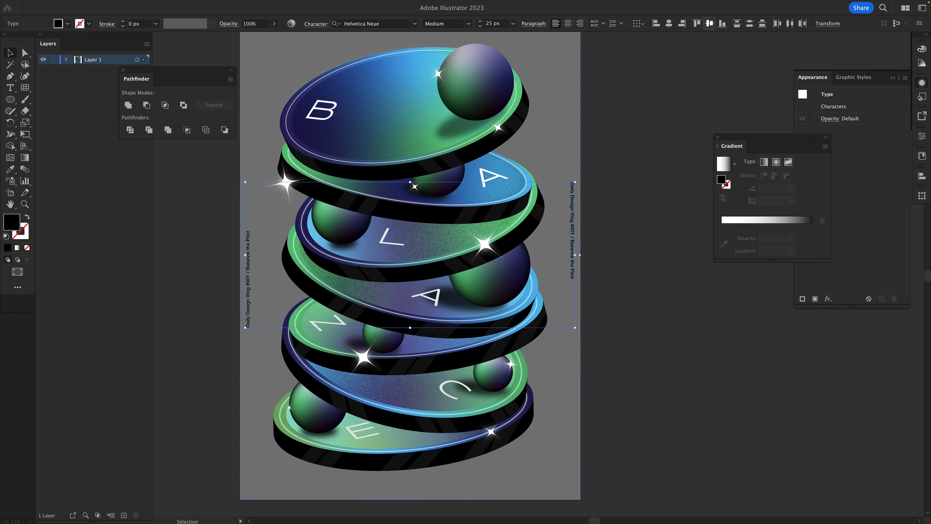
left_click(709, 23)
key("v")
left_click(619, 205)
key("z")
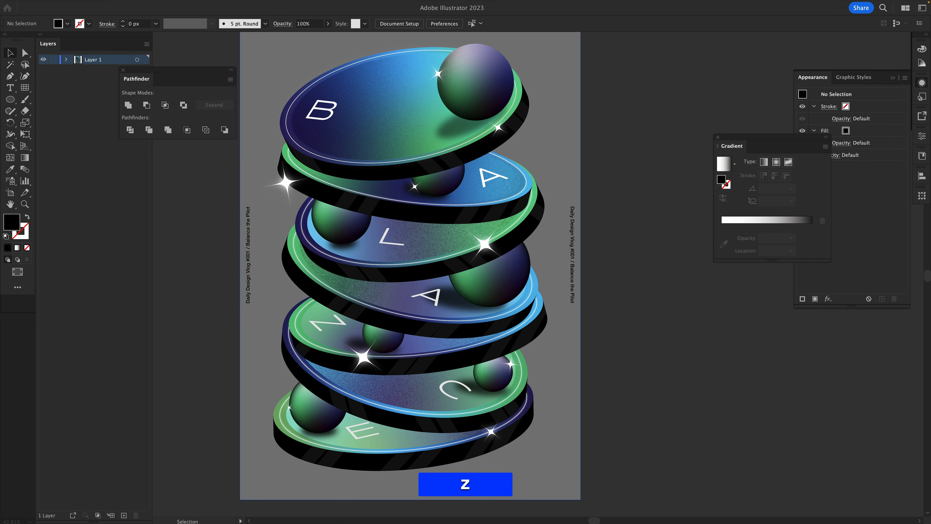
left_click_drag(540, 241, 512, 240)
key("v")
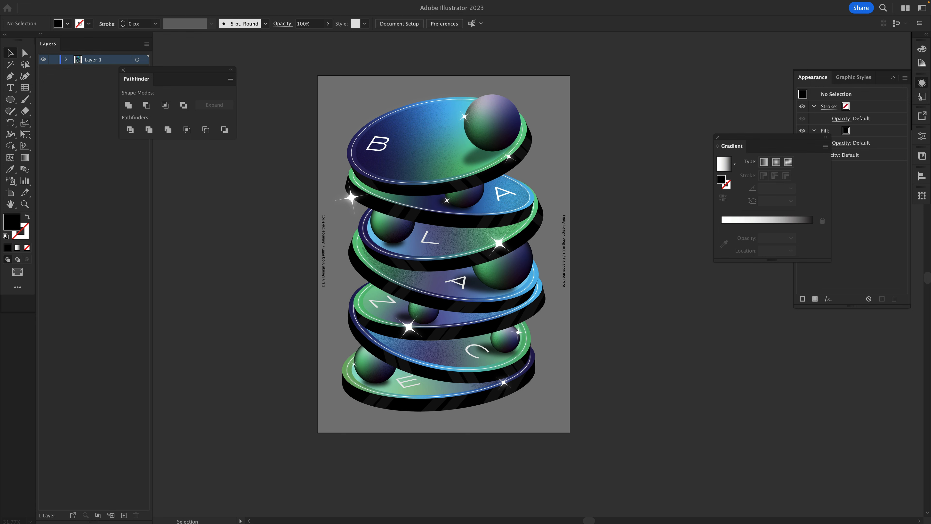
scroll(443, 249, "down", 1)
key("super+a")
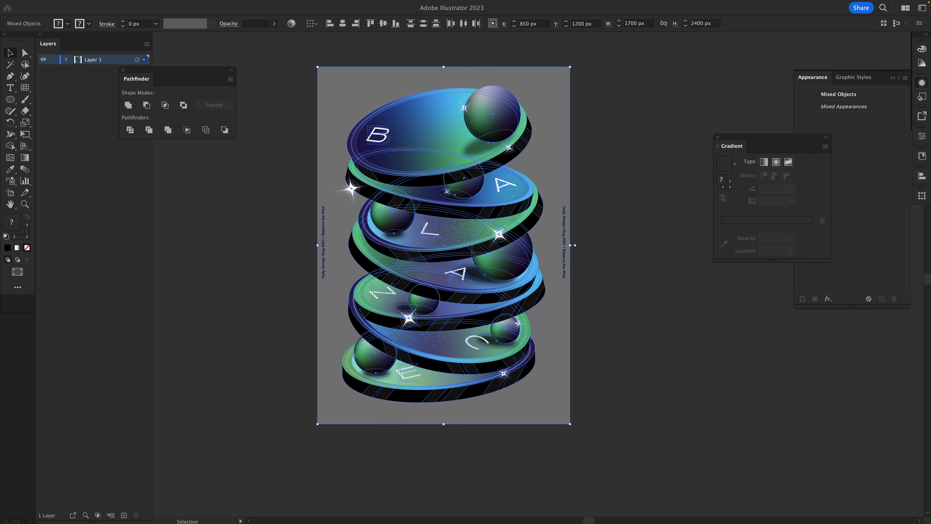
key("super+shift+a")
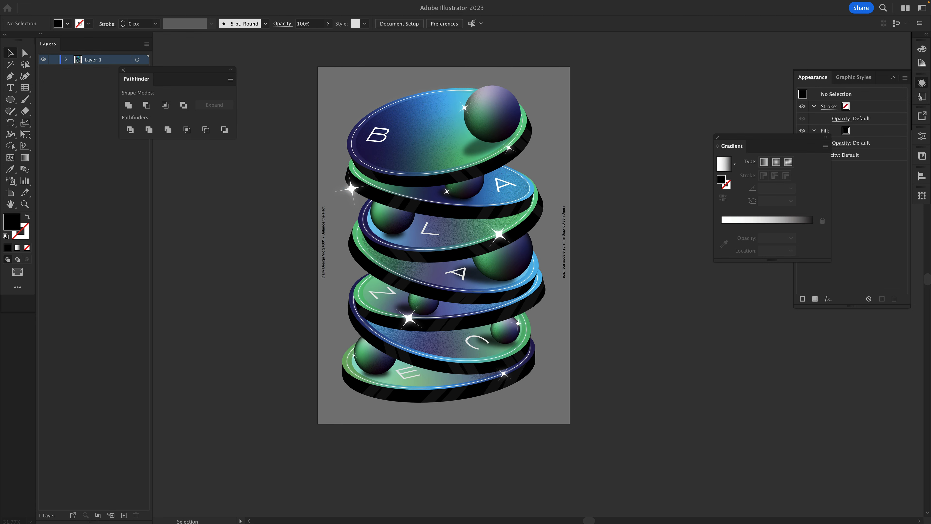